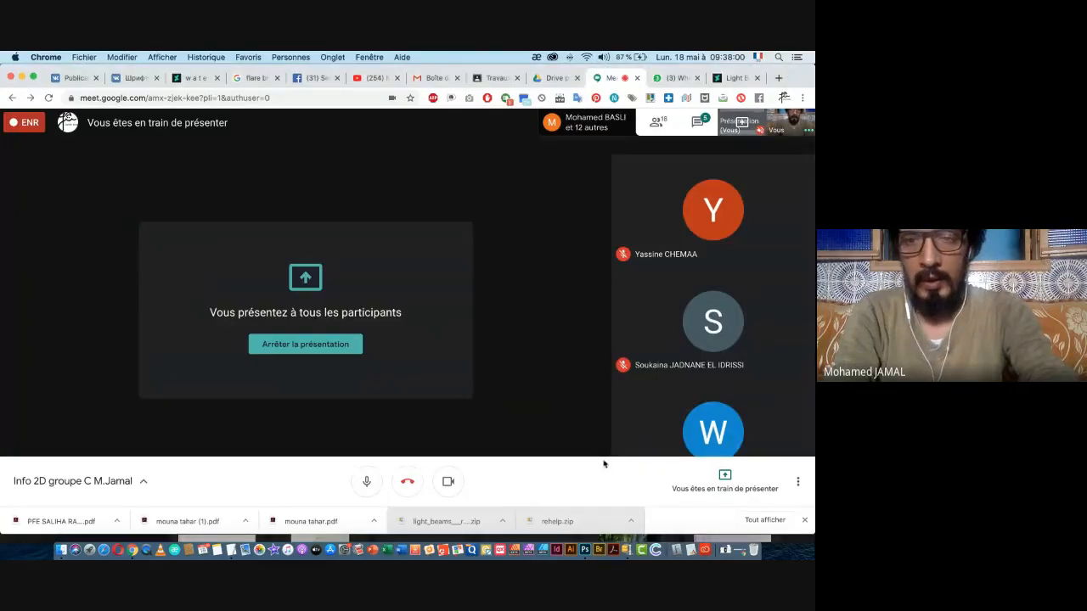
- Switch to WinZip and quit it
key(super+Tab)
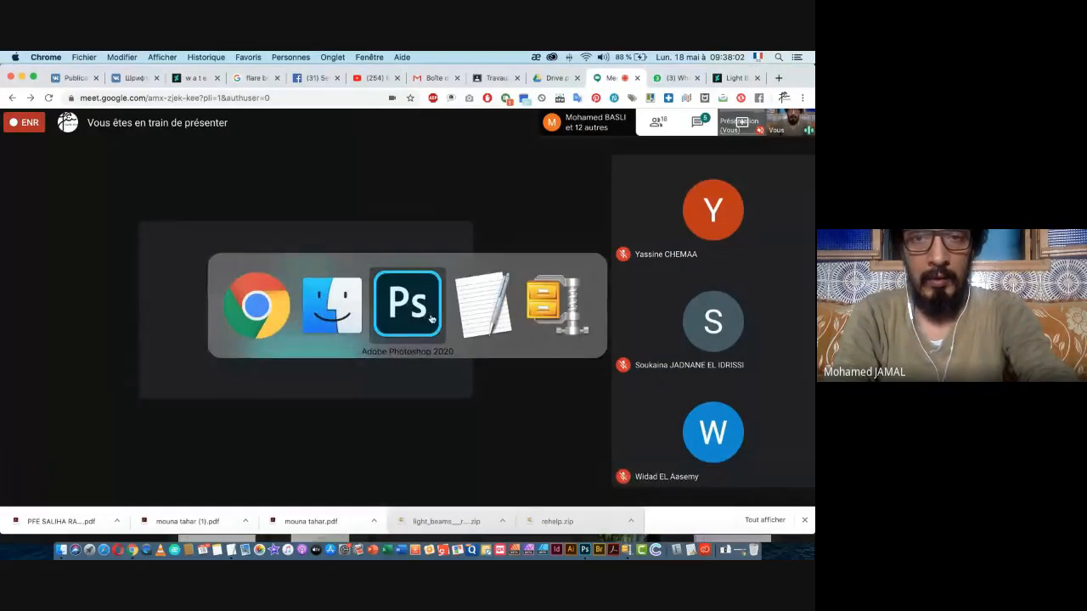
click(537, 314)
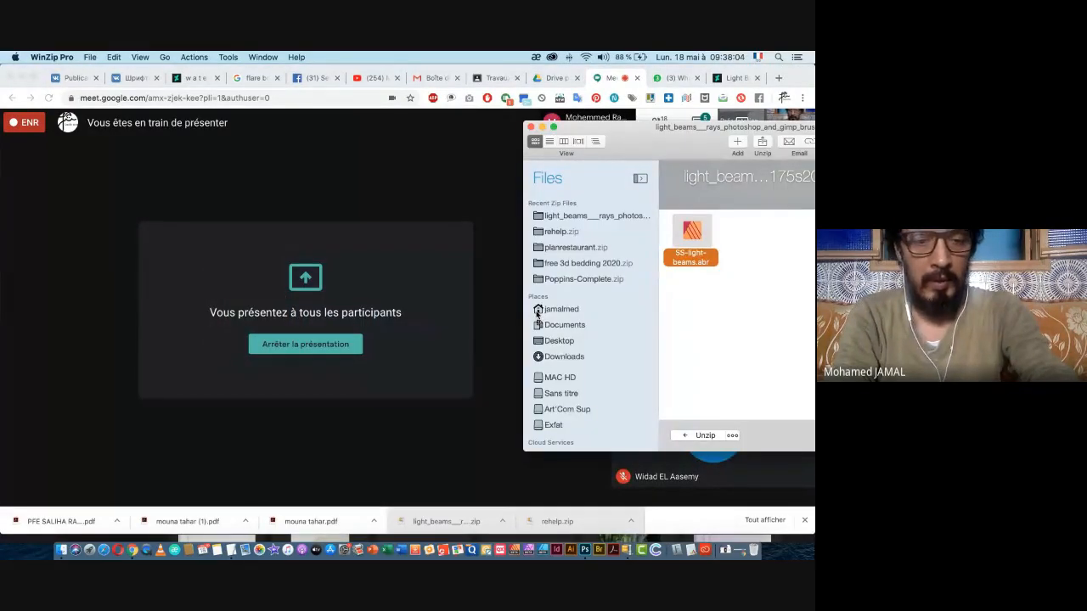
key(super+q)
- Switch to Photoshop and quit it
key(super+Tab)
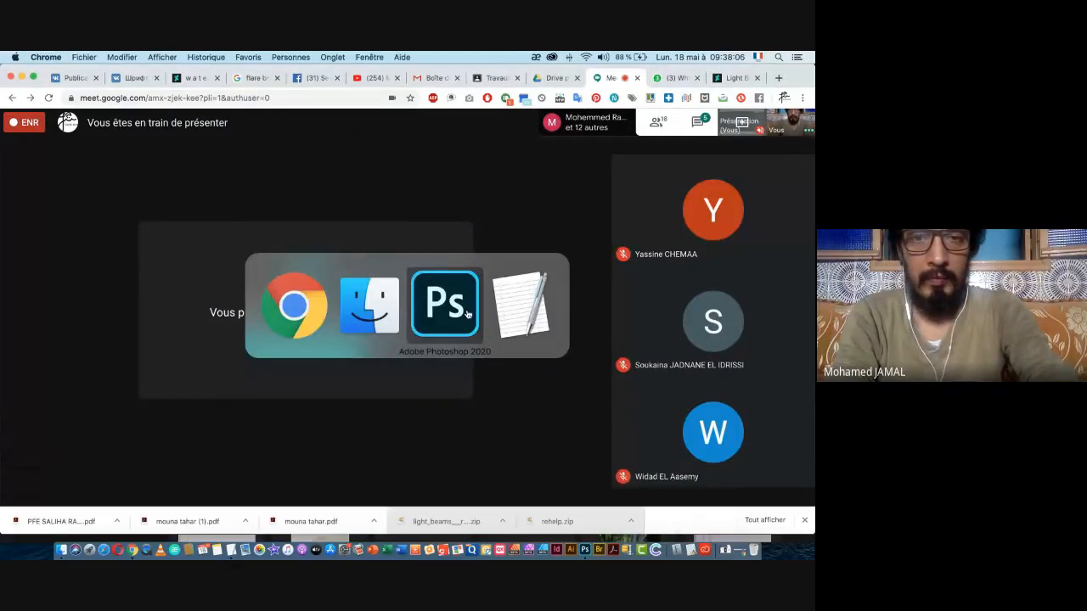
click(444, 311)
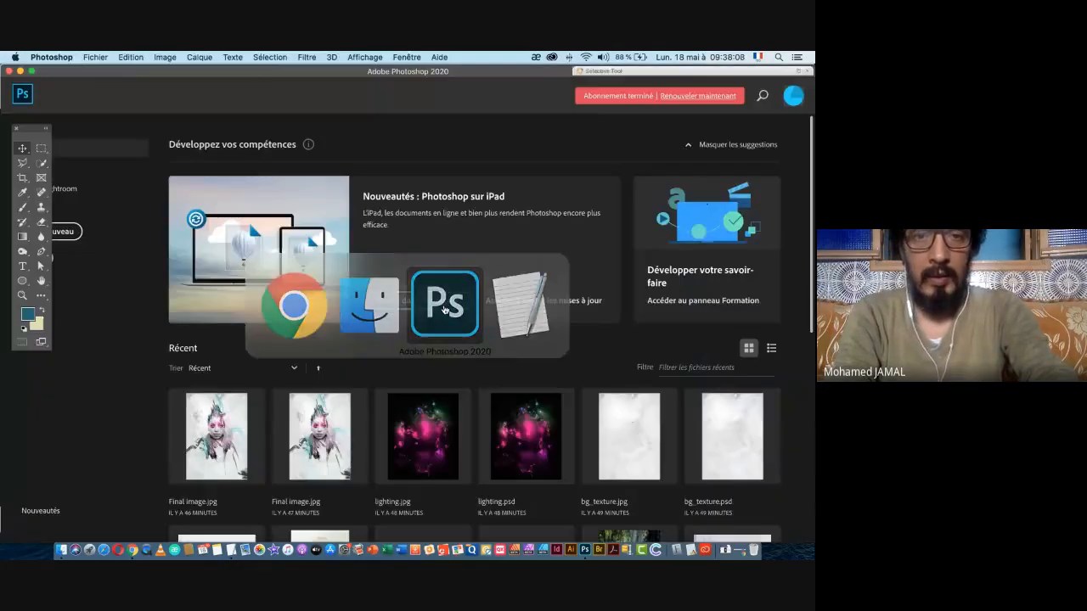
click(51, 57)
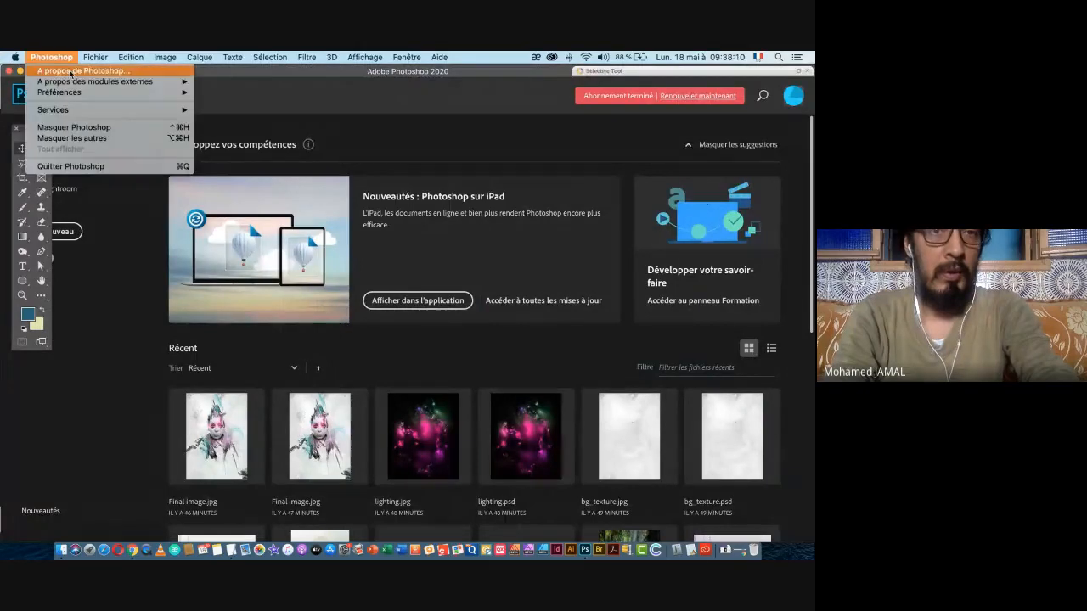
mouse_move(97, 57)
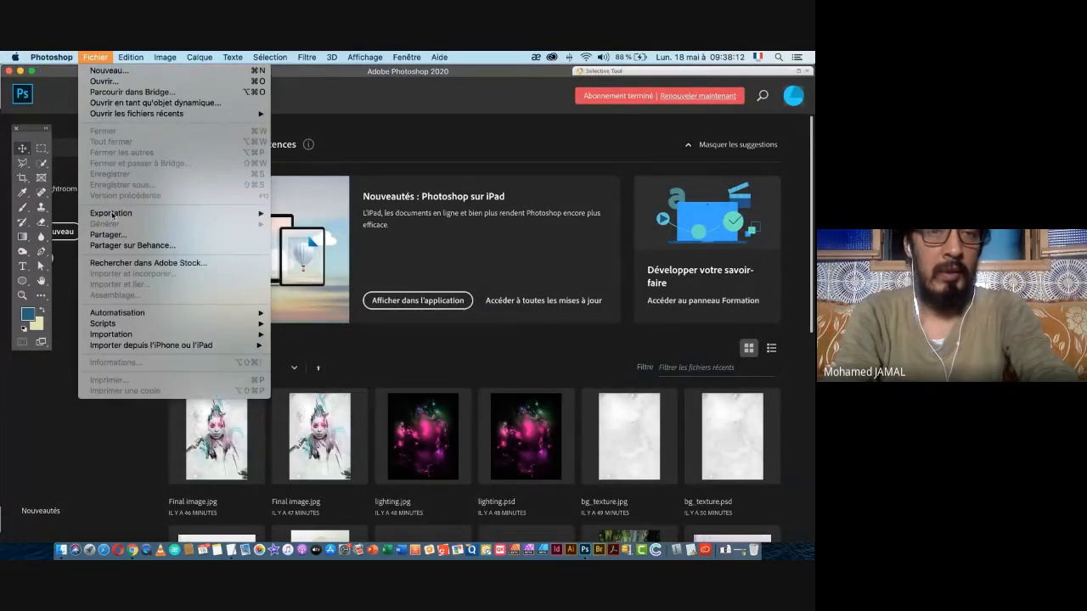
mouse_move(51, 56)
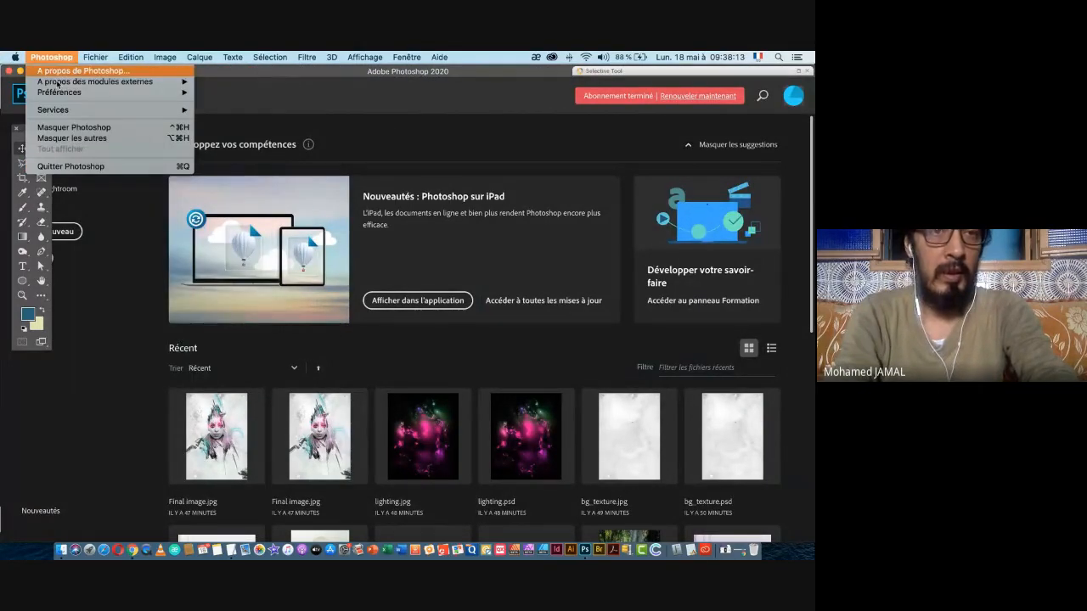
click(69, 169)
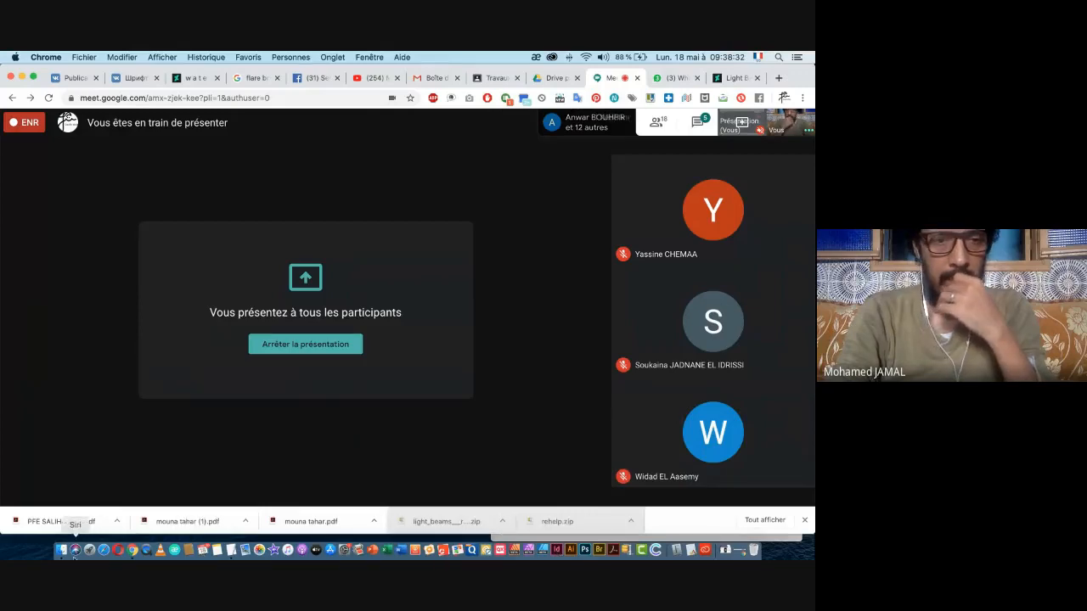
- View the "Comment créer un pinceau Photoshop" folder in Finder, then return to Chrome
click(60, 551)
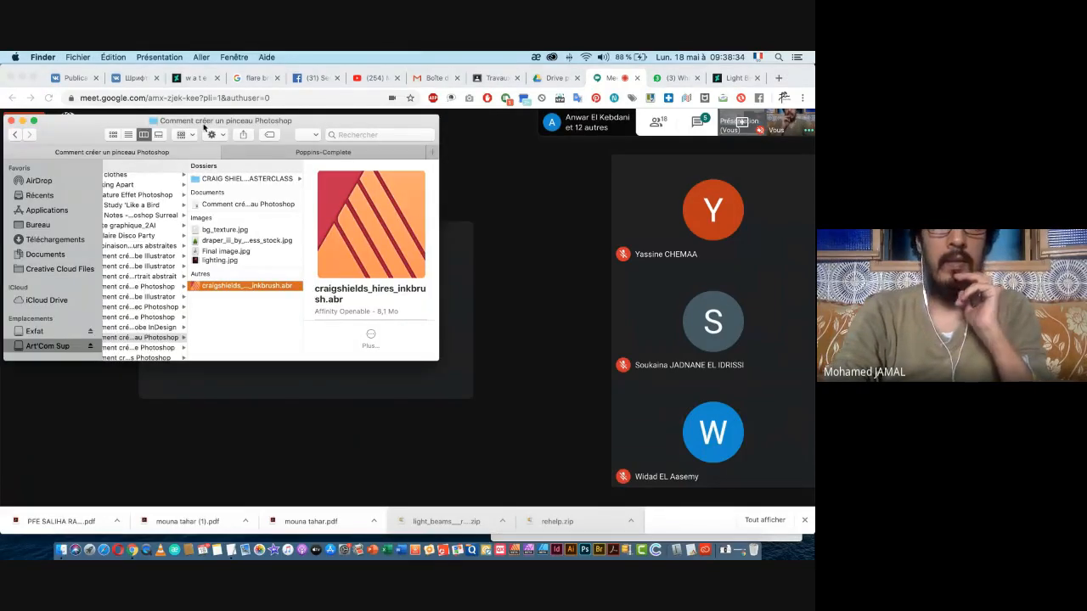
drag(210, 124, 459, 138)
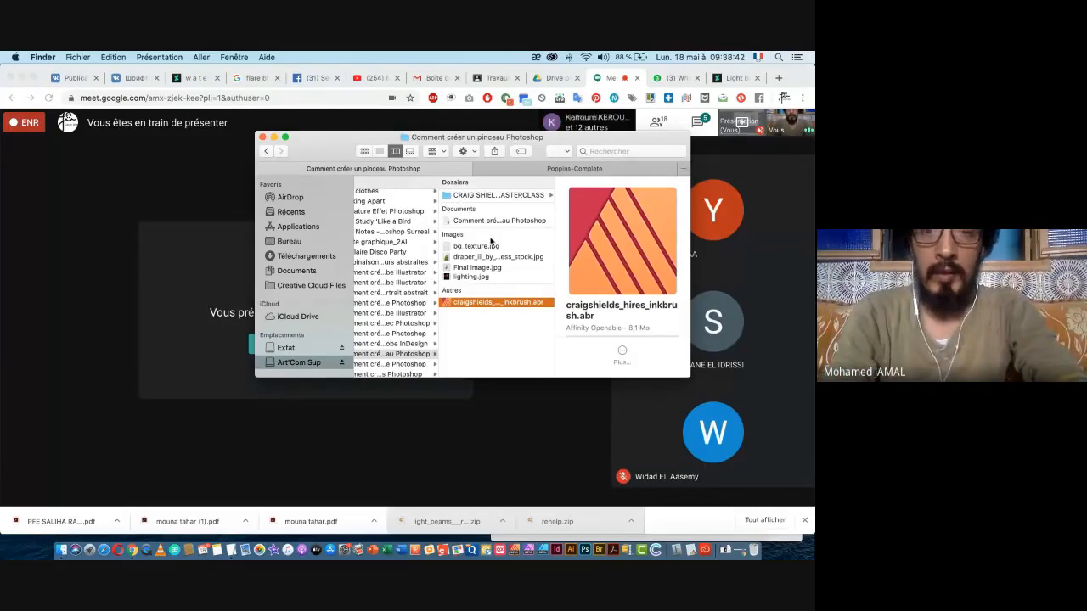
click(442, 438)
key(super+Tab)
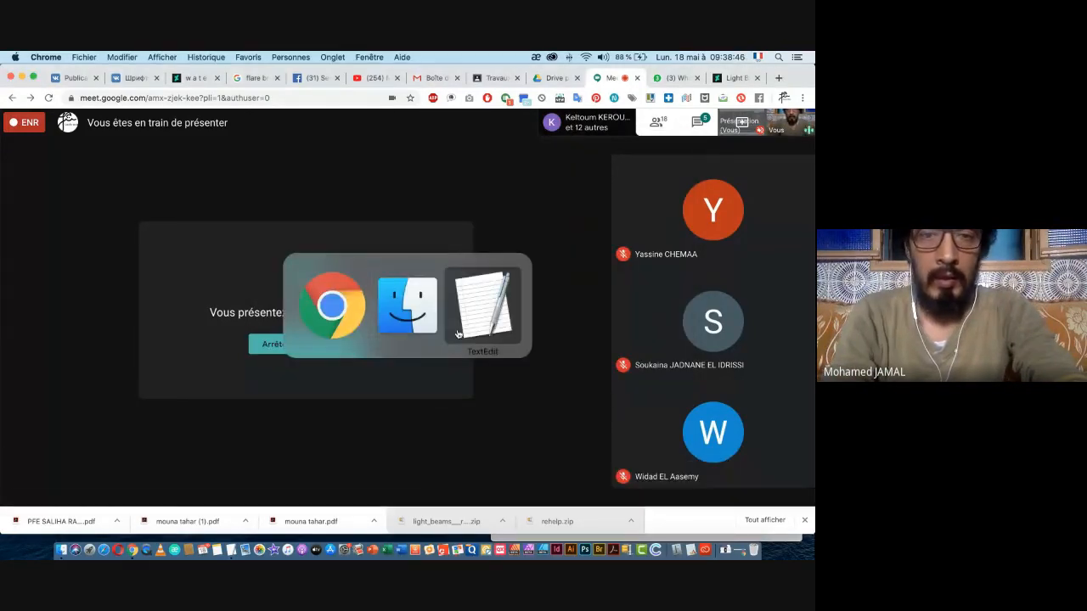
click(320, 308)
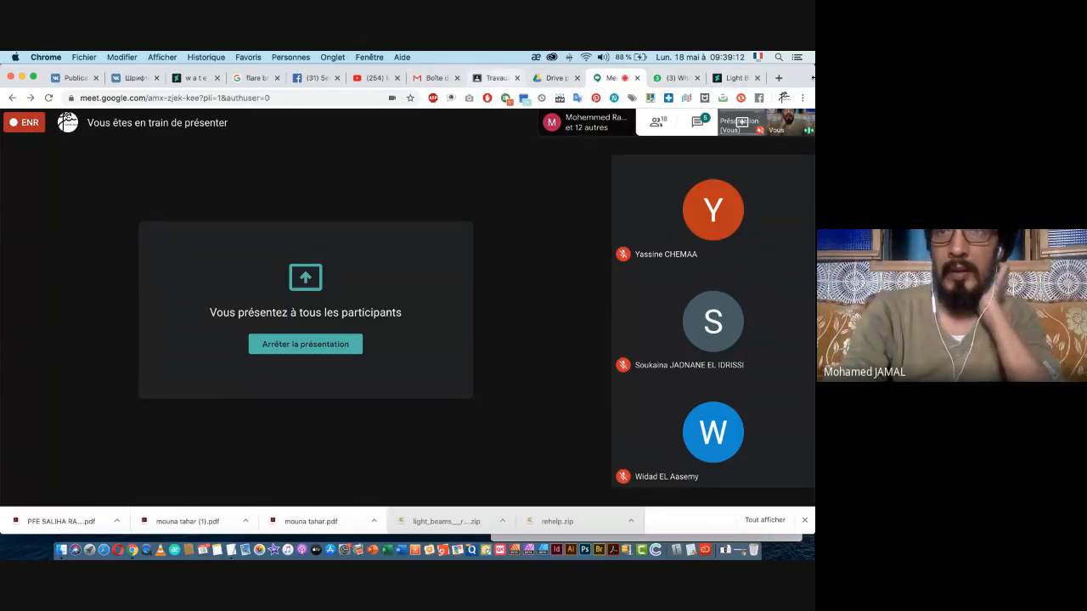
- Search Google for "splash ink png" in a new browser tab
click(779, 77)
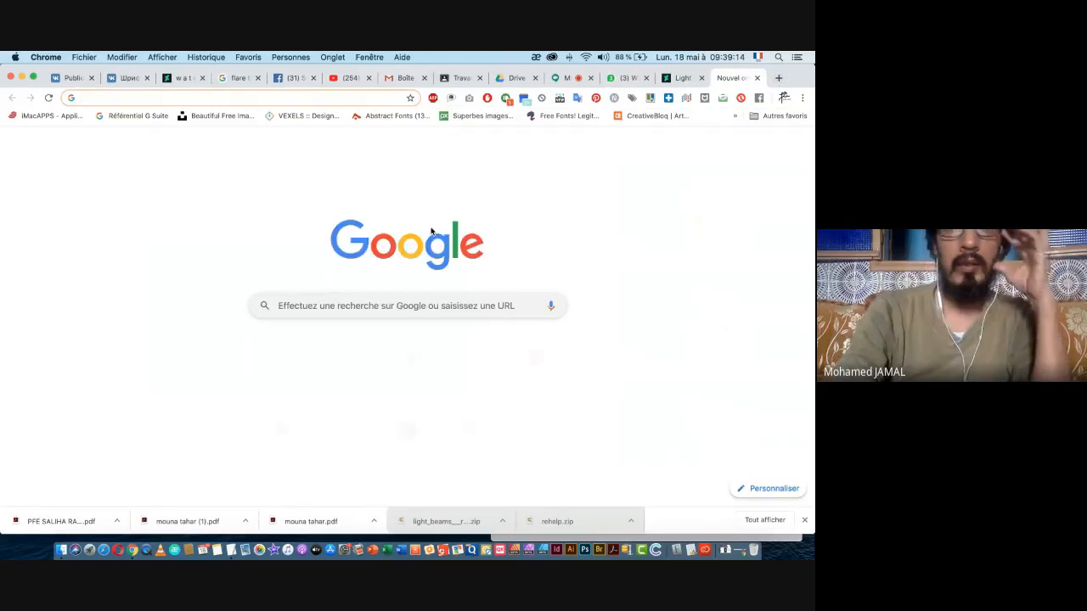
click(344, 360)
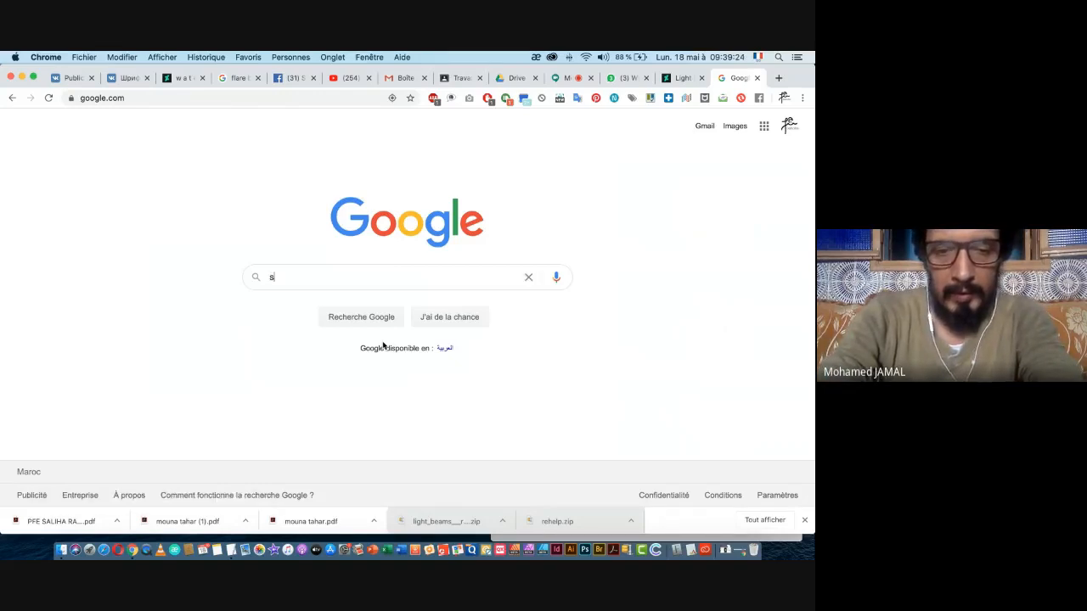
text(plas)
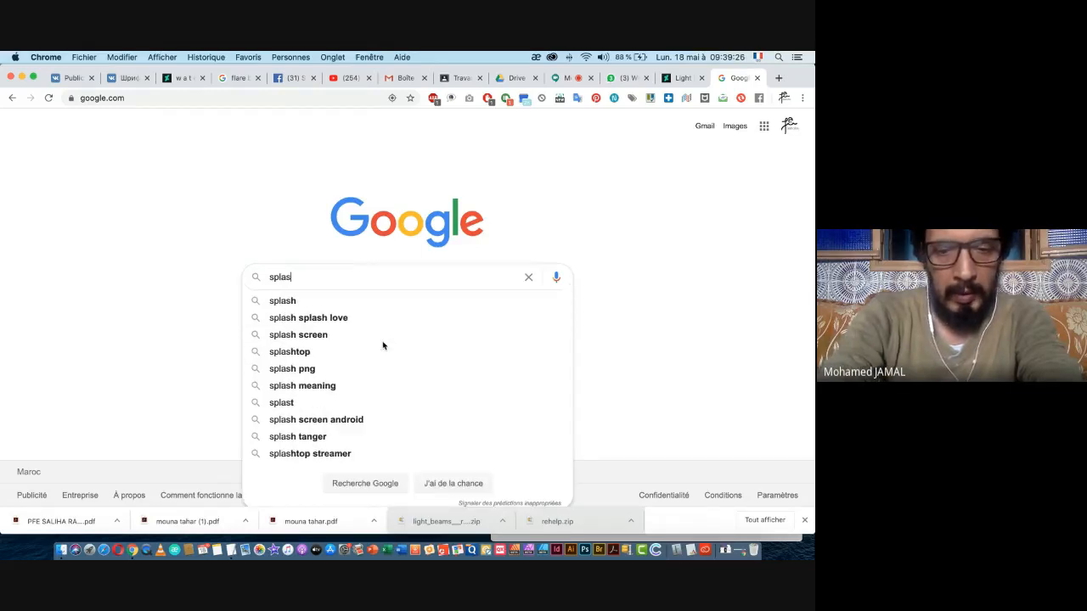
text(h)
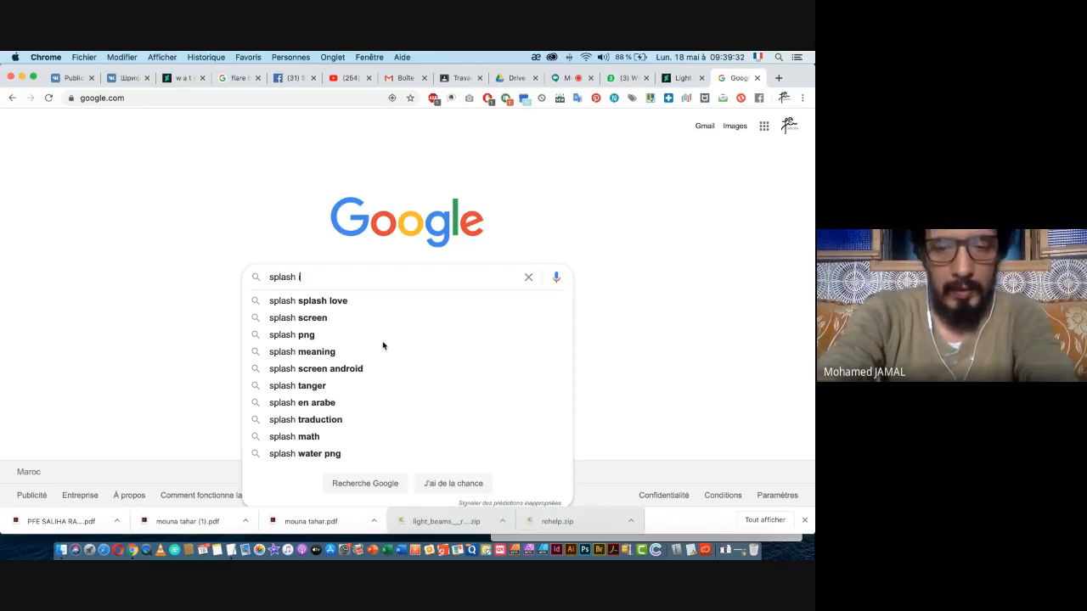
text( ink)
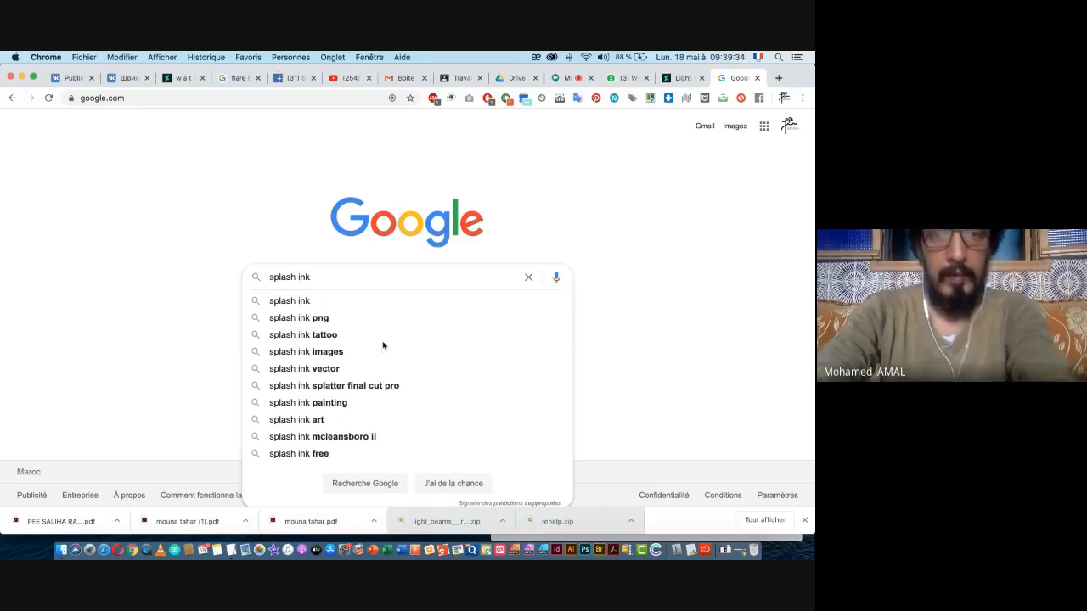
key(Down)
key(Down)
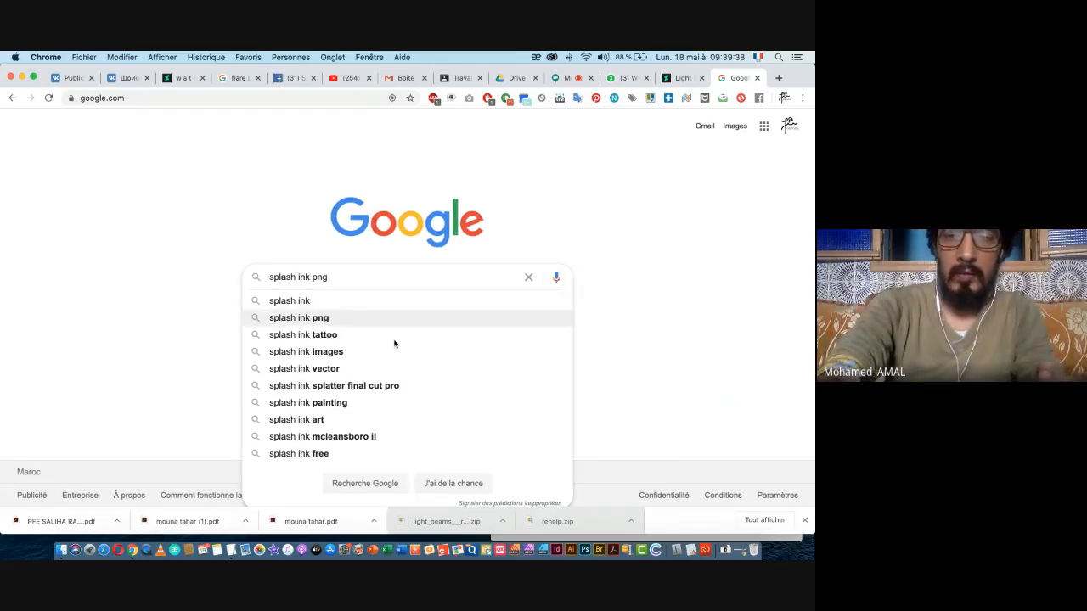
key(Return)
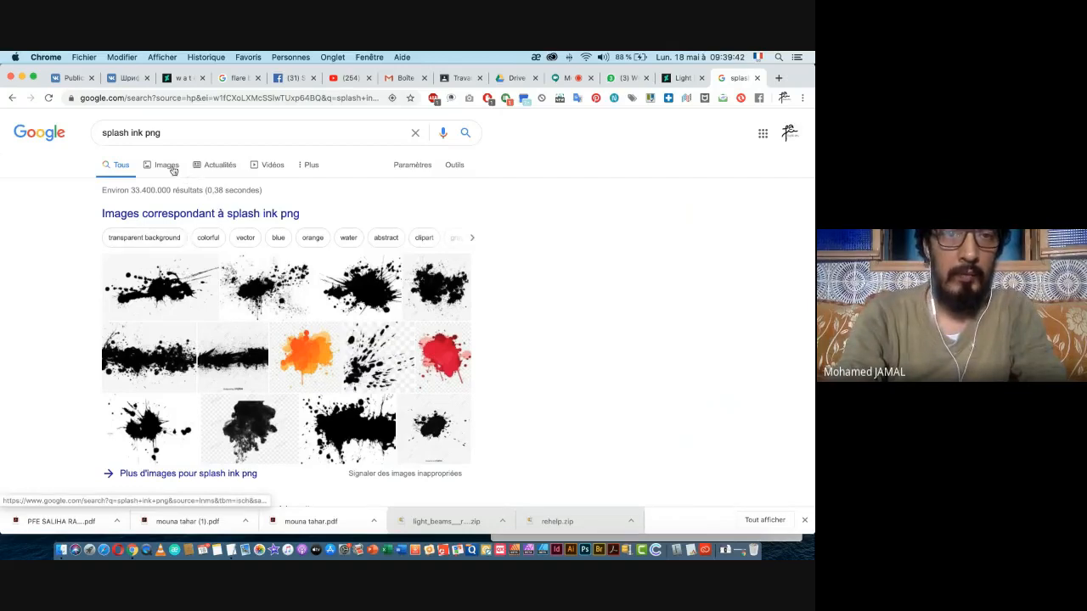
- Show the image results for the ink splash search and filter them to large images only
click(170, 168)
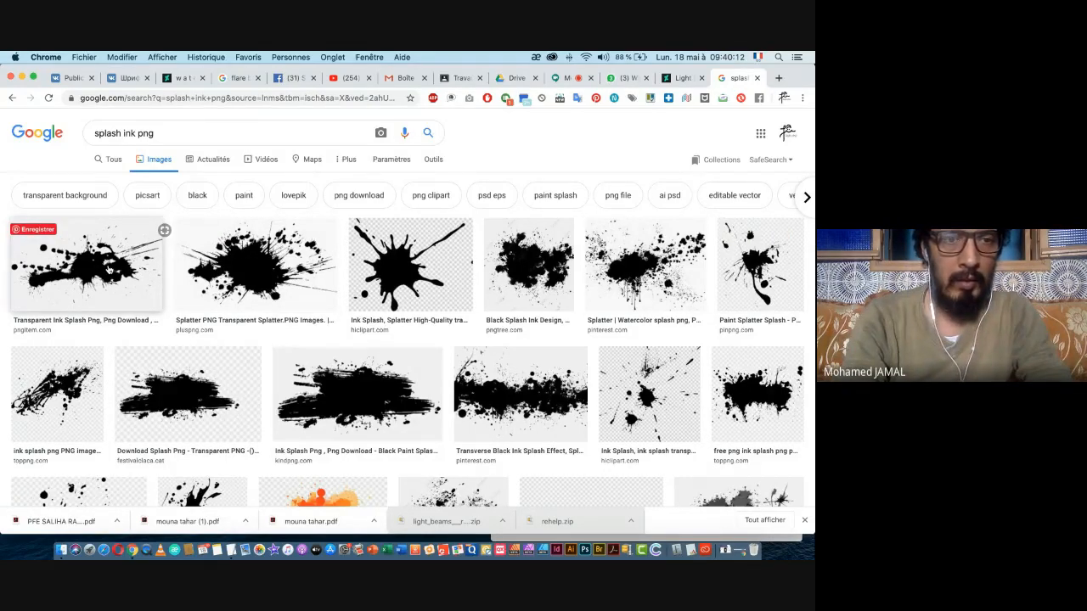
click(433, 161)
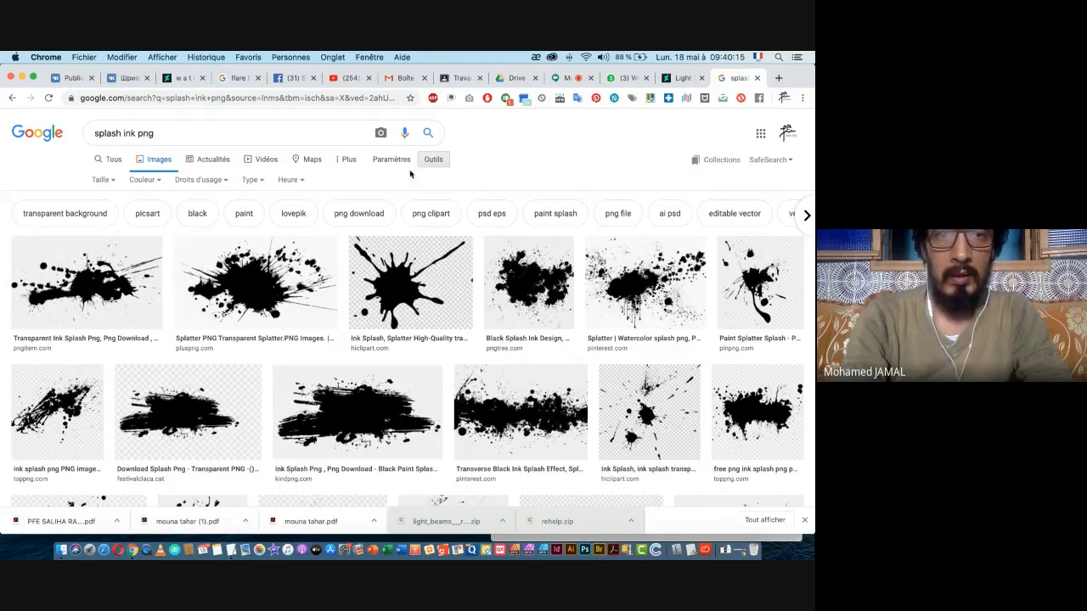
click(102, 180)
click(108, 215)
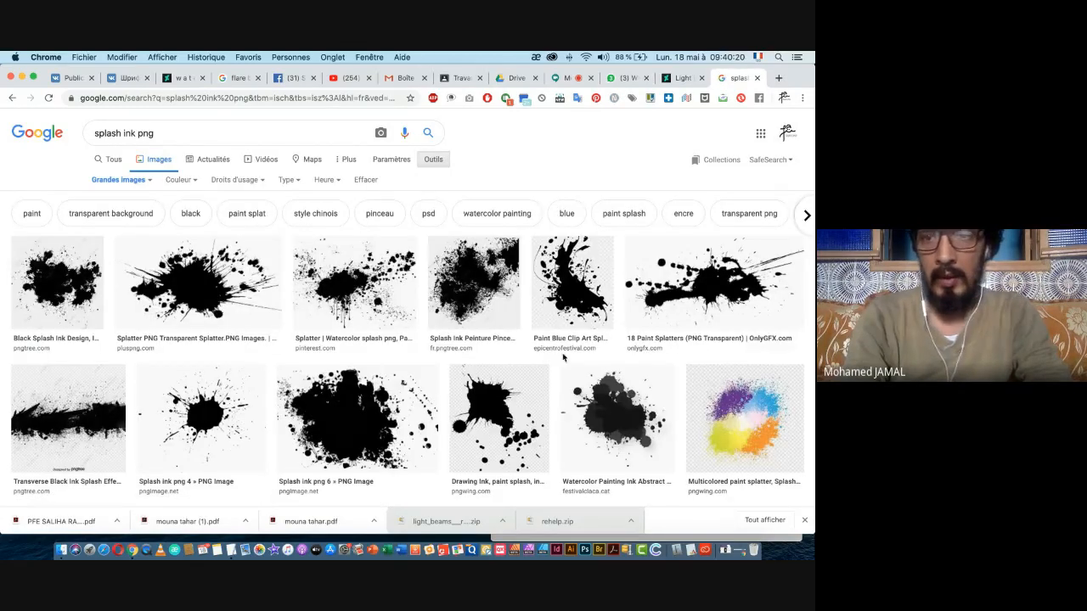
- Preview the black splatter image from PlusPNG and bring up the dialog for saving the image
click(205, 286)
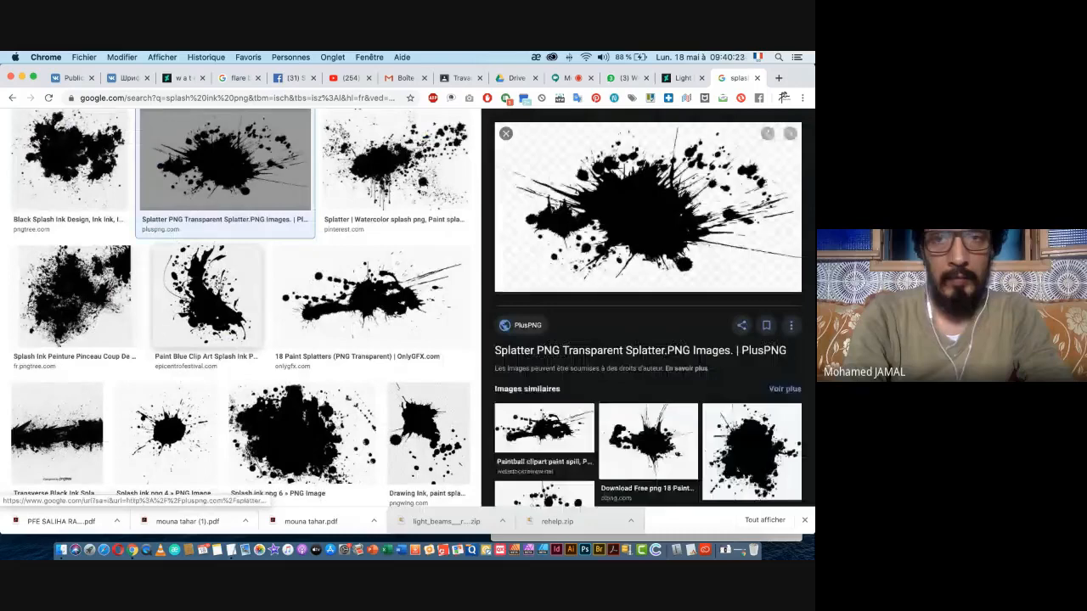
scroll(618, 209, up, 3)
right_click(617, 209)
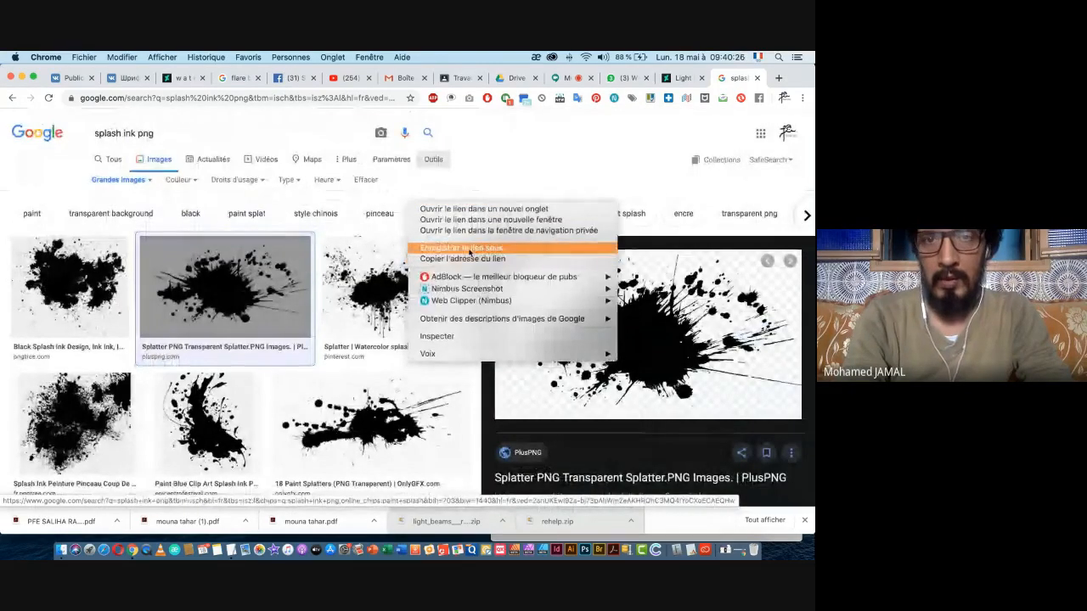
right_click(673, 297)
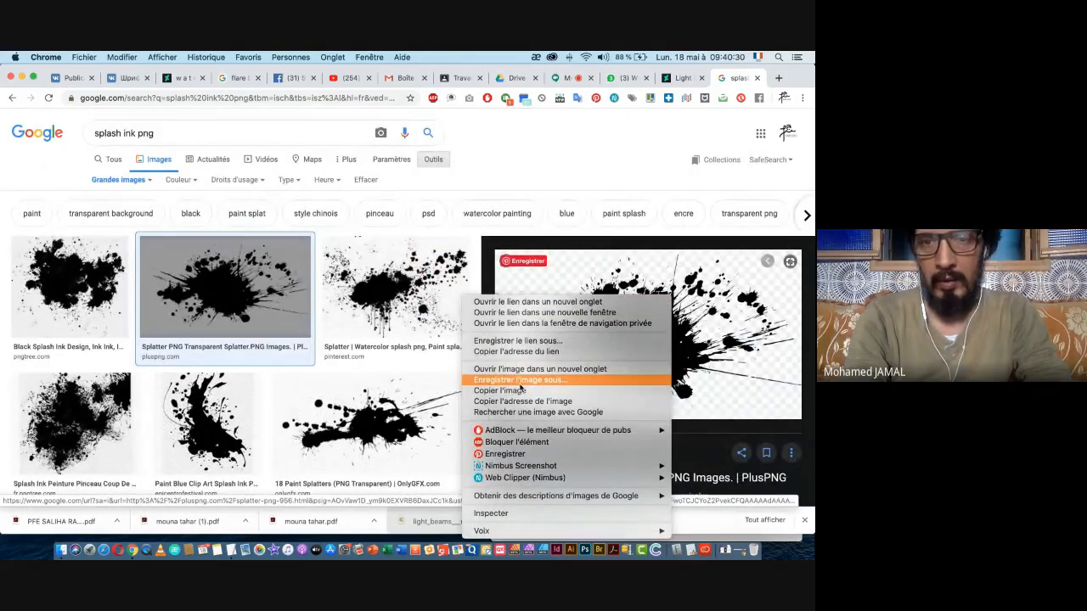
click(518, 381)
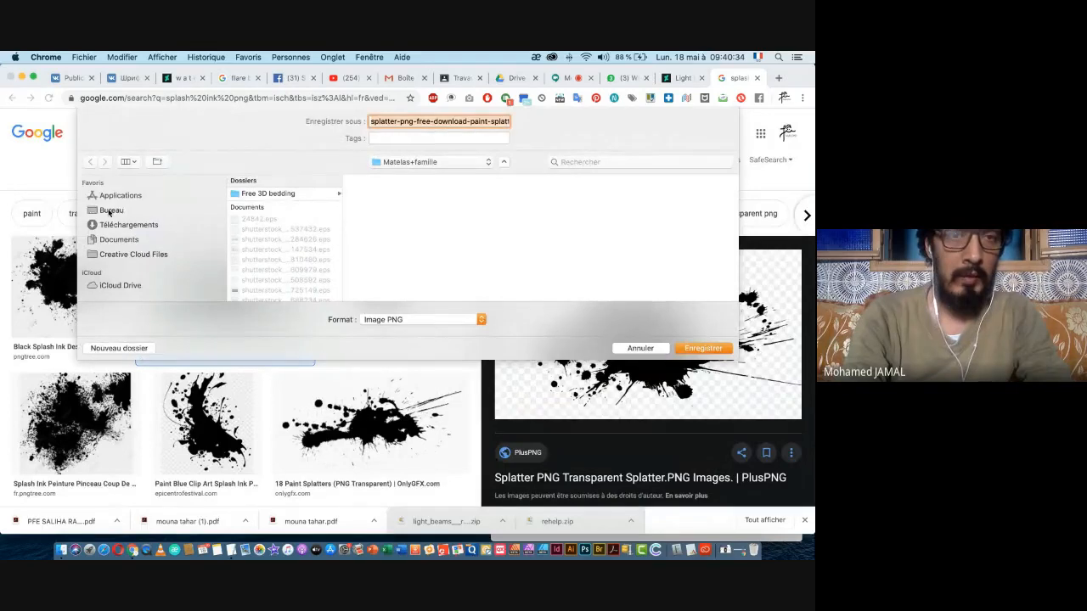
- Create a folder named Brush_PSD on the desktop and save the splatter image in it as a PNG
click(110, 211)
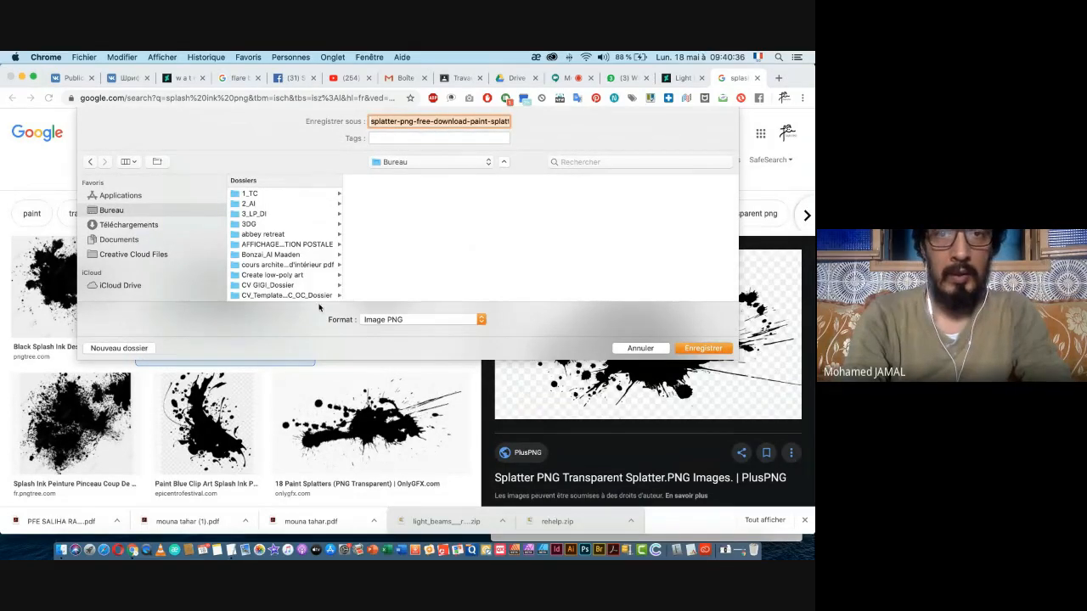
click(123, 348)
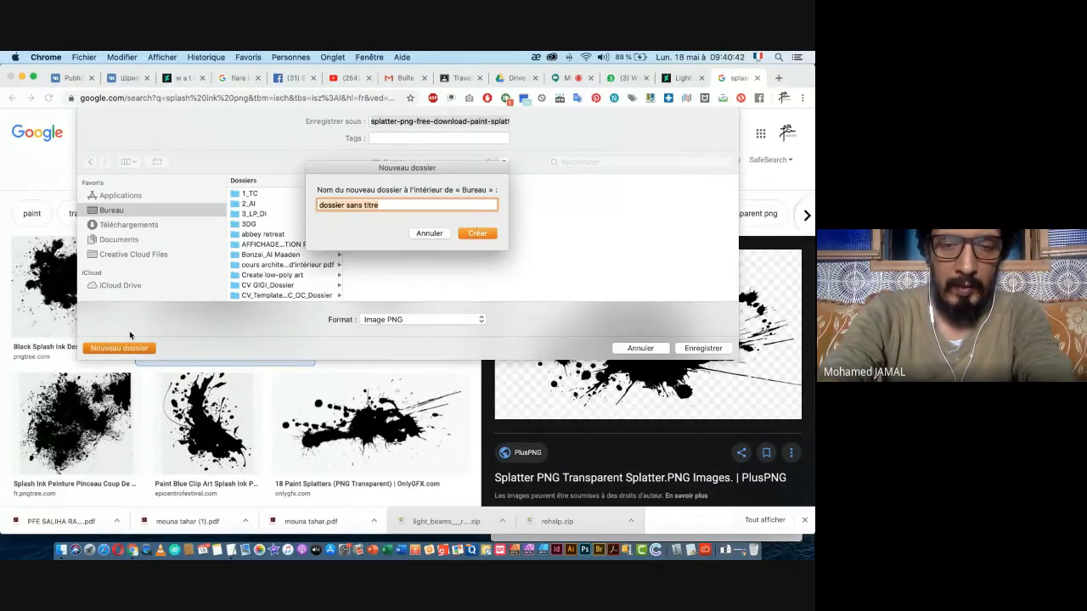
text(Br)
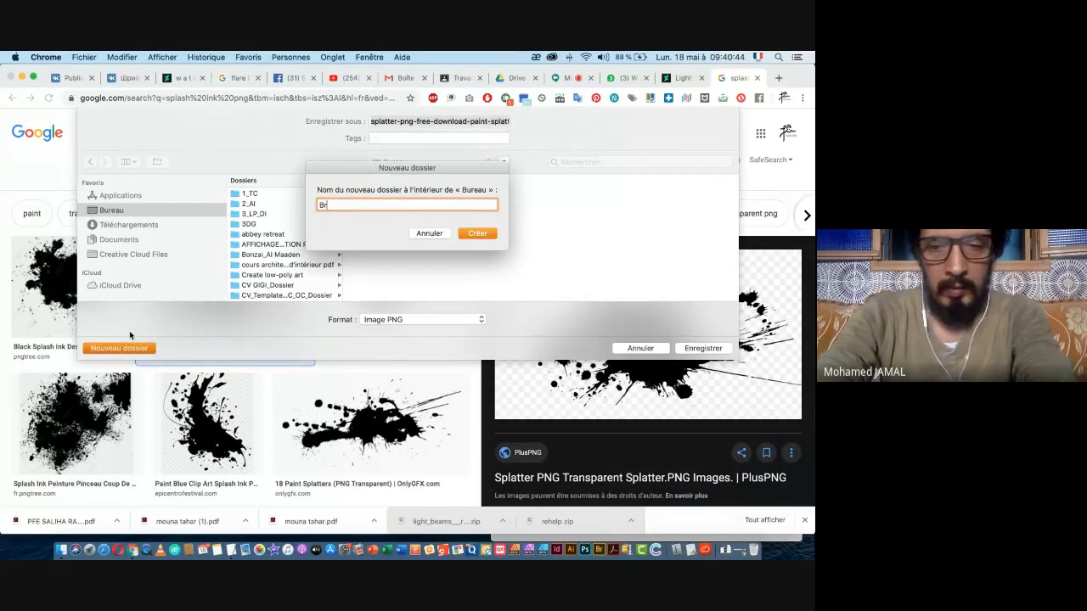
text(ush_)
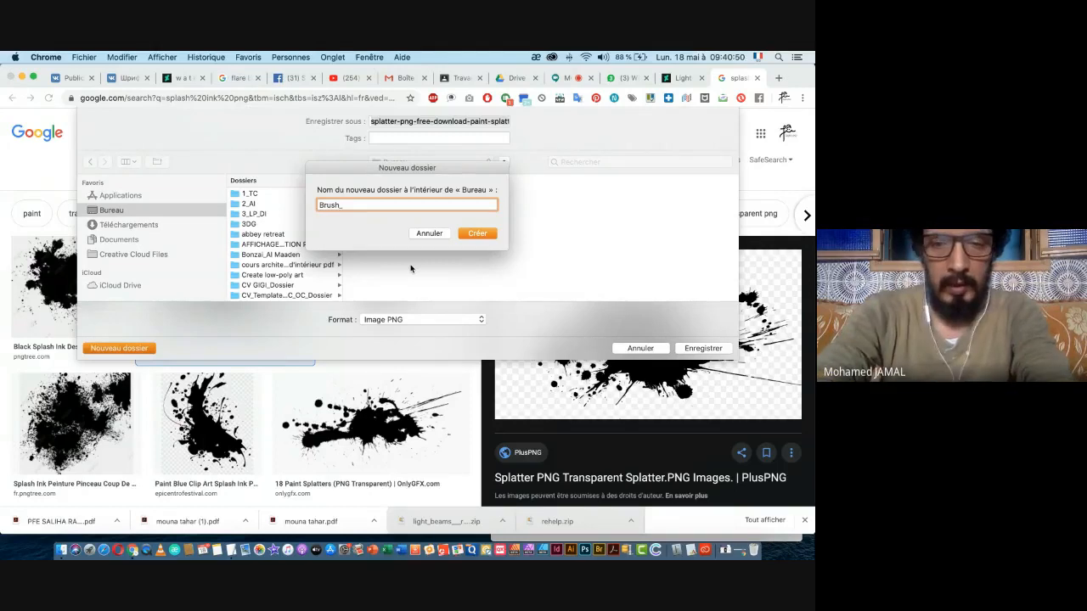
text(D)
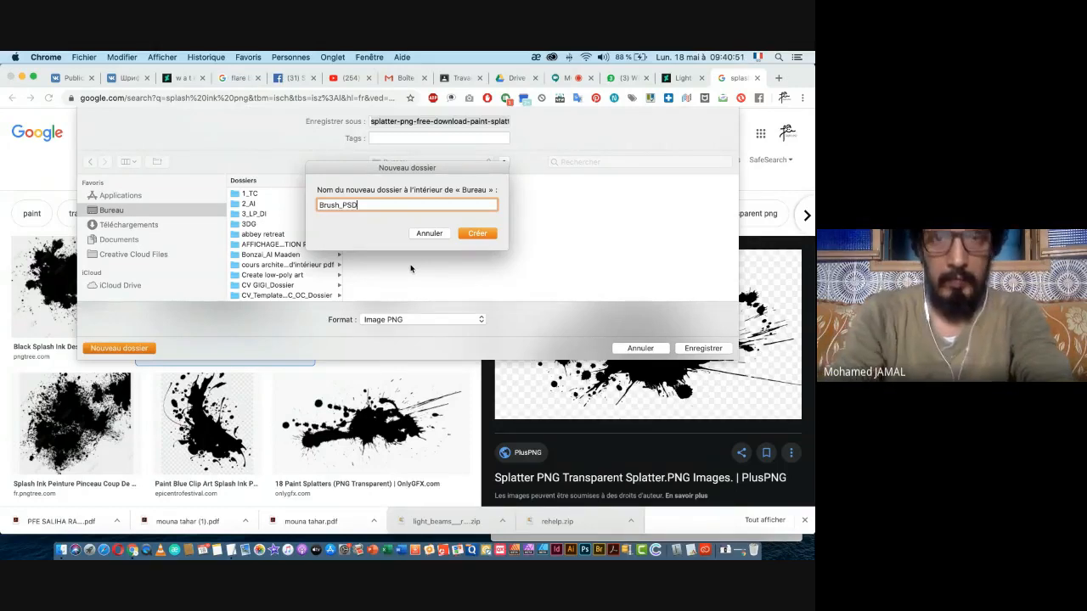
click(476, 235)
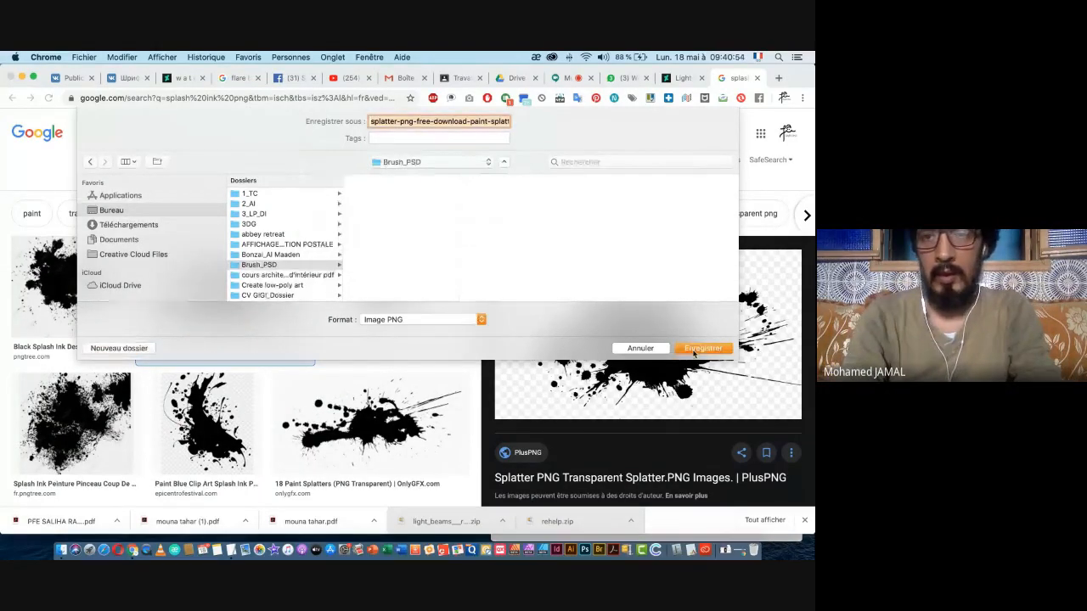
click(698, 348)
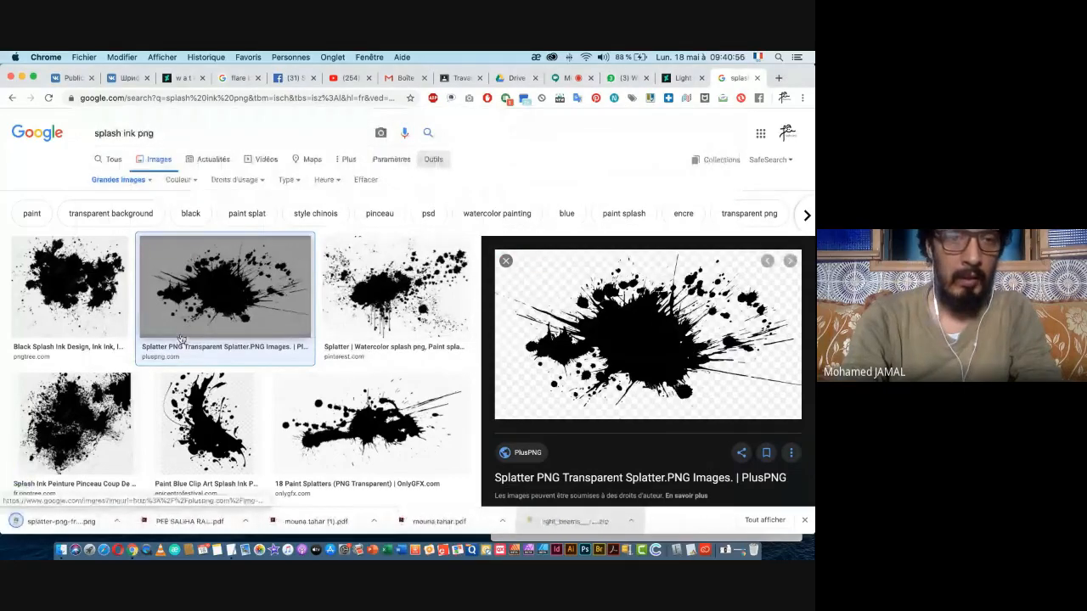
- Preview the OnlyGFX "18 Paint Splatters" image and save it as the PNG paint-splatter-8 in the Brush_PSD folder
scroll(227, 350, down, 2)
click(409, 361)
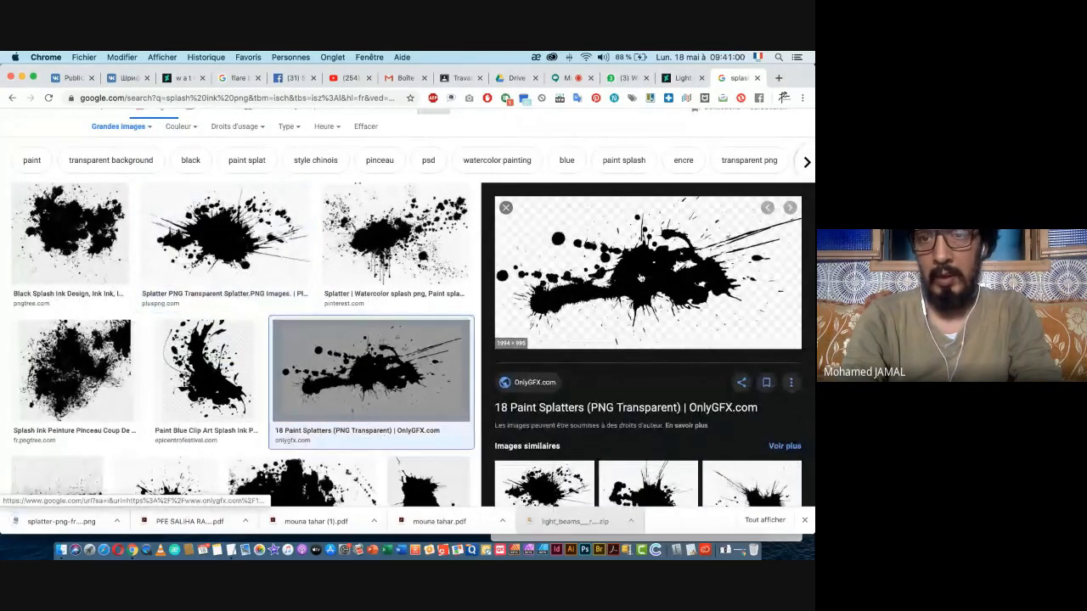
right_click(639, 278)
click(510, 357)
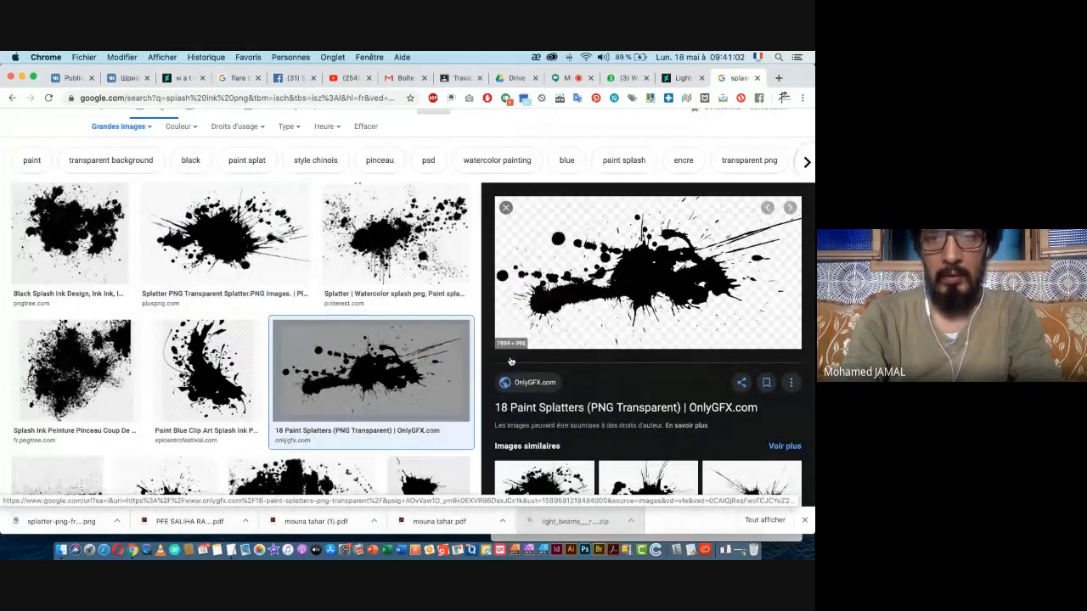
click(701, 348)
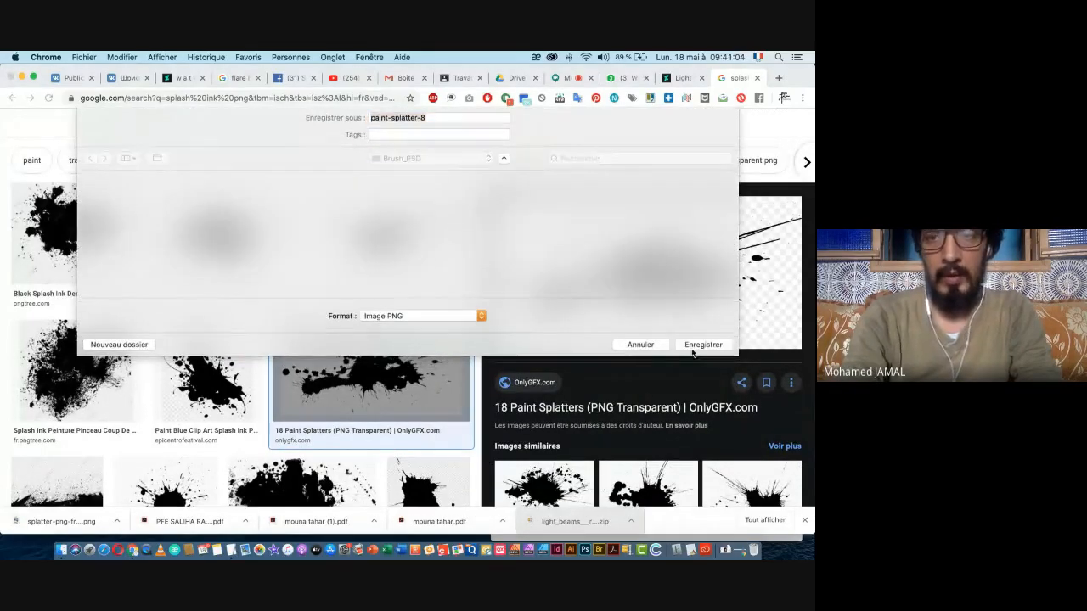
- Preview the "Splash ink png 4" image from PNG Image and save it as the PNG splash-ink-png-4 in the Brush_PSD folder
scroll(390, 373, down, 3)
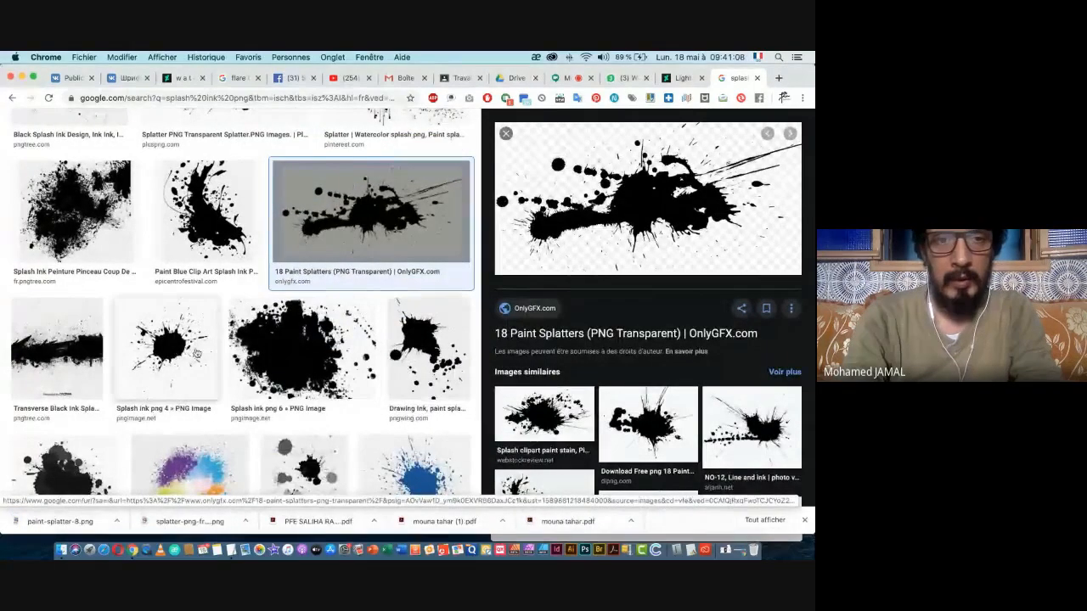
click(178, 348)
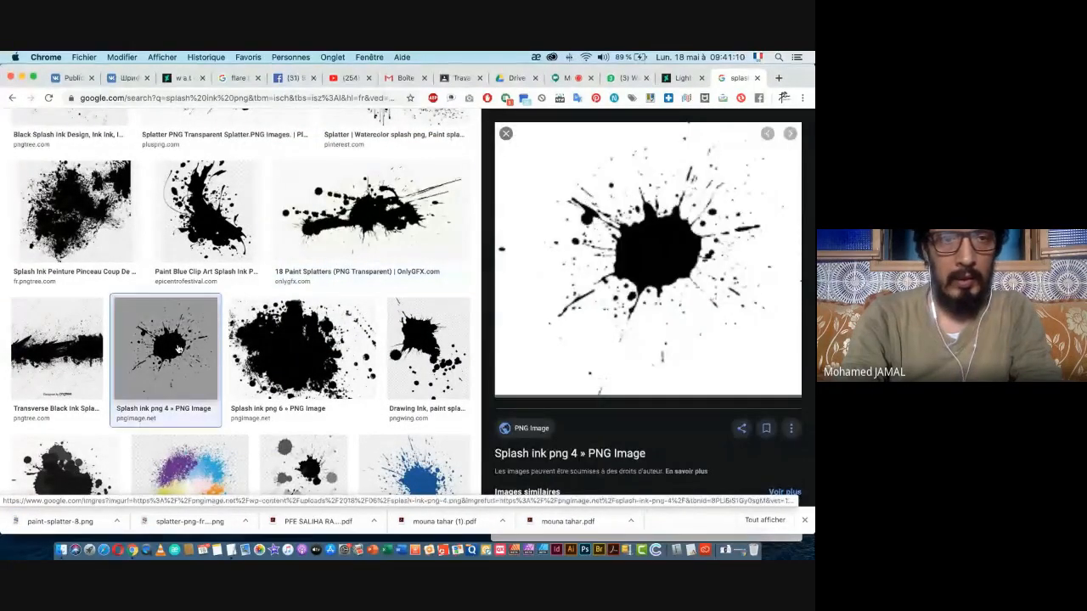
right_click(645, 239)
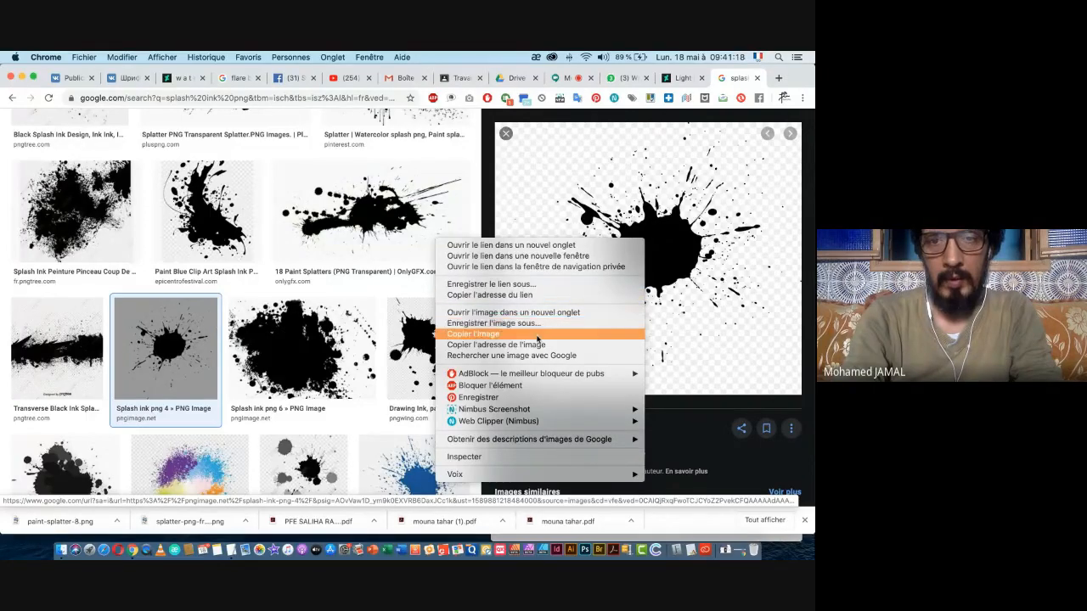
click(527, 330)
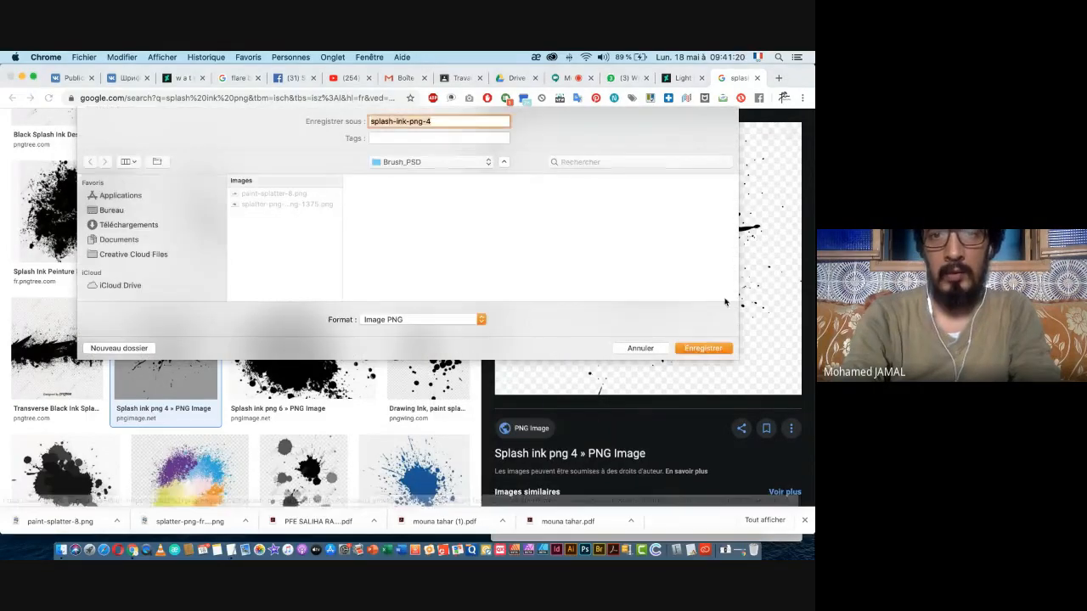
click(702, 348)
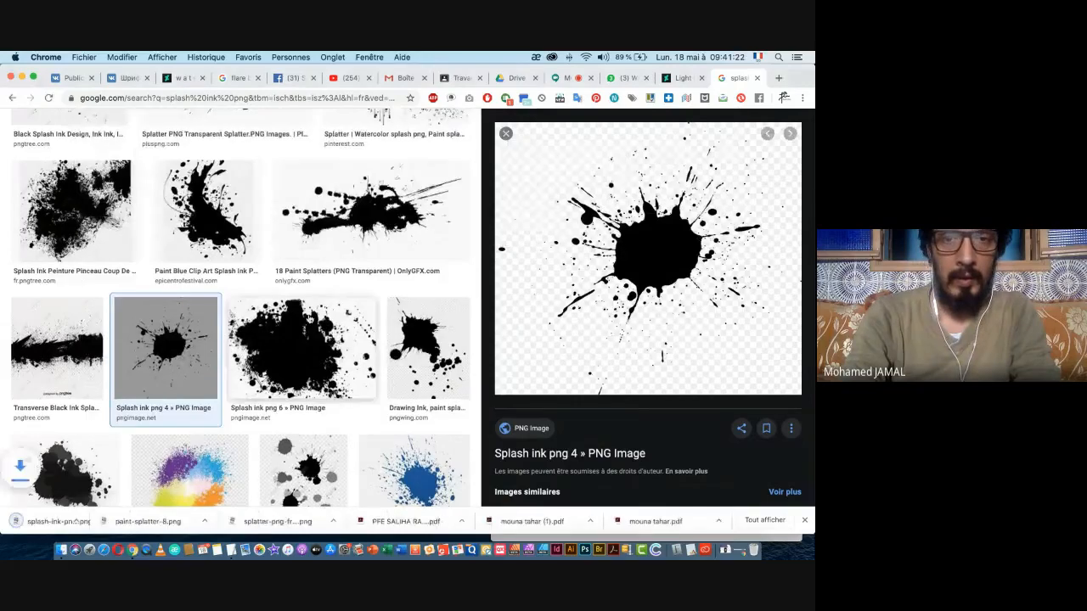
- Find the "Transparent Png Splatter" image from NetClipart among the results and save it as a PNG in the Brush_PSD folder
scroll(238, 323, down, 5)
scroll(276, 422, down, 2)
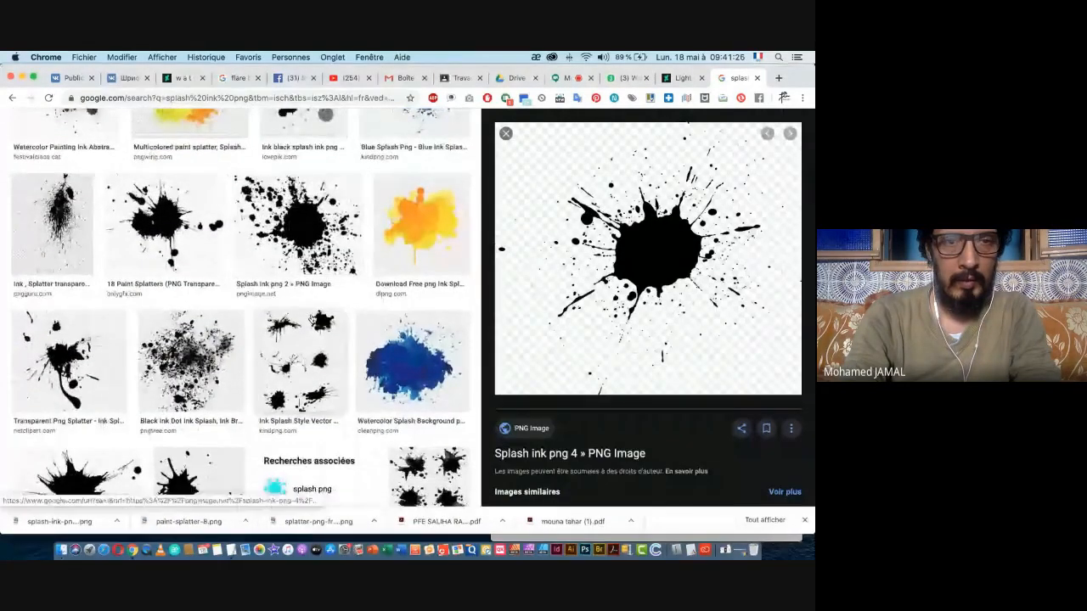
scroll(311, 318, up, 10)
scroll(312, 318, up, 4)
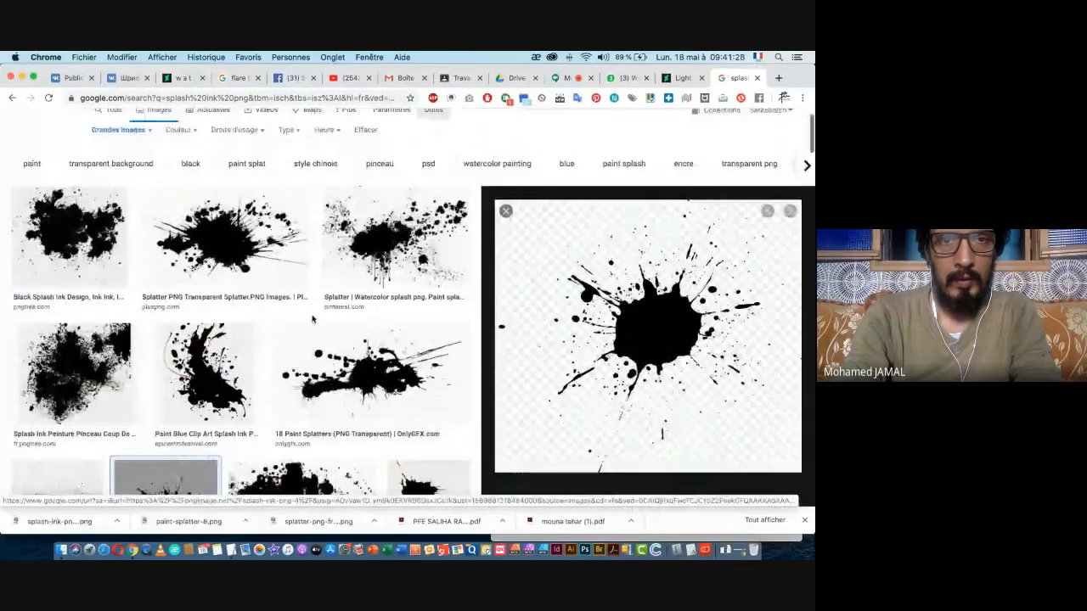
scroll(312, 318, down, 5)
scroll(312, 318, down, 8)
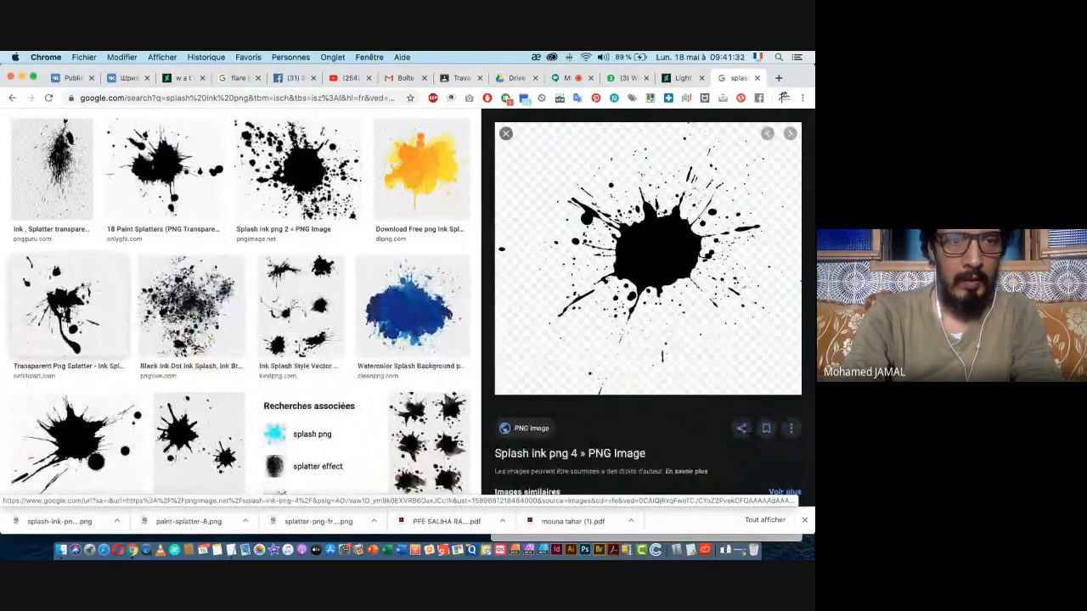
click(62, 309)
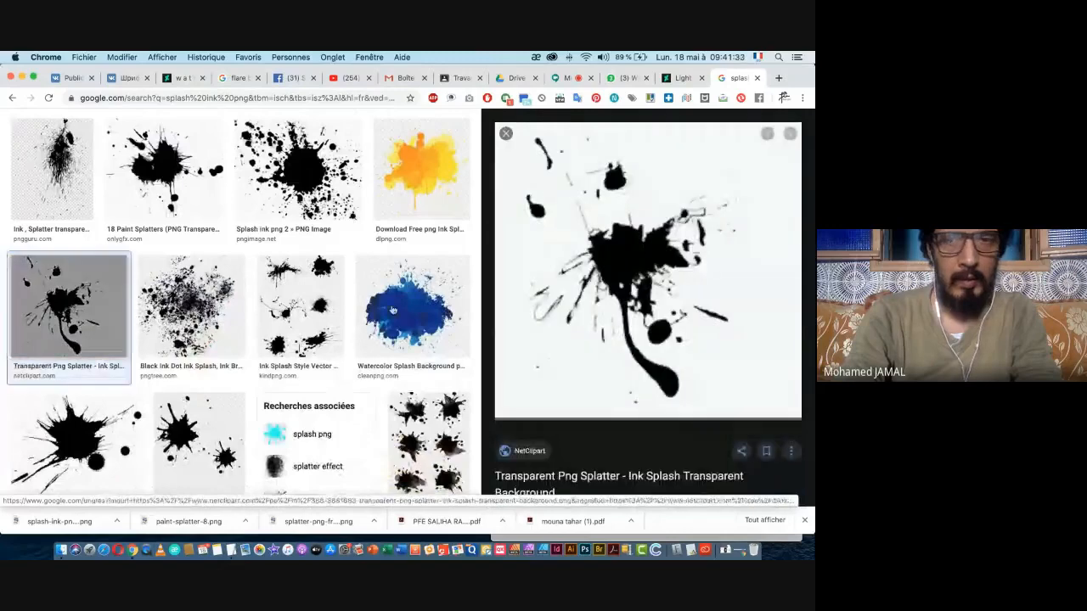
right_click(622, 266)
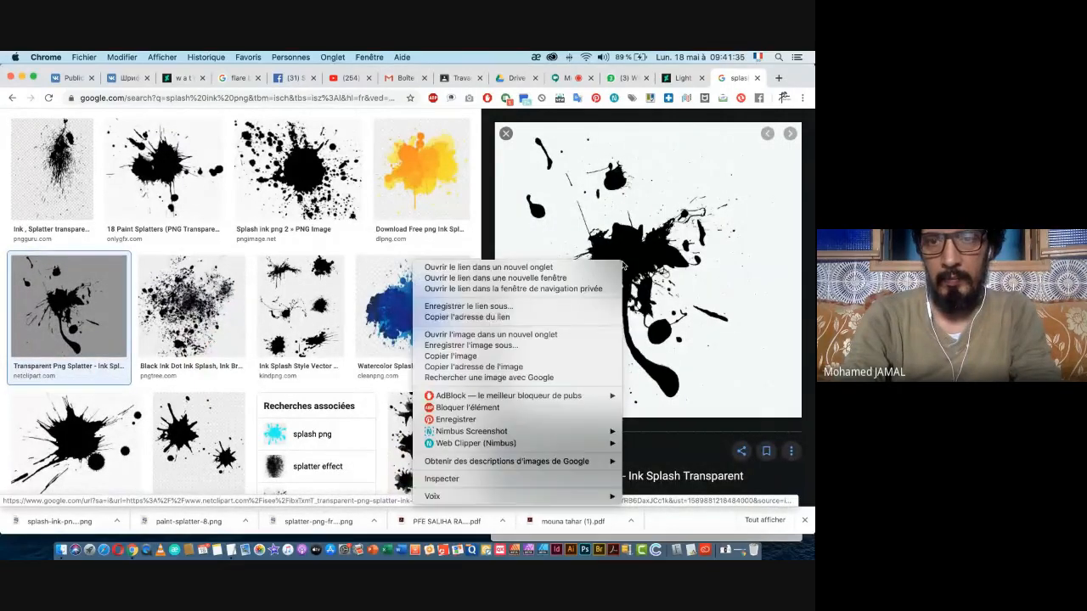
click(517, 347)
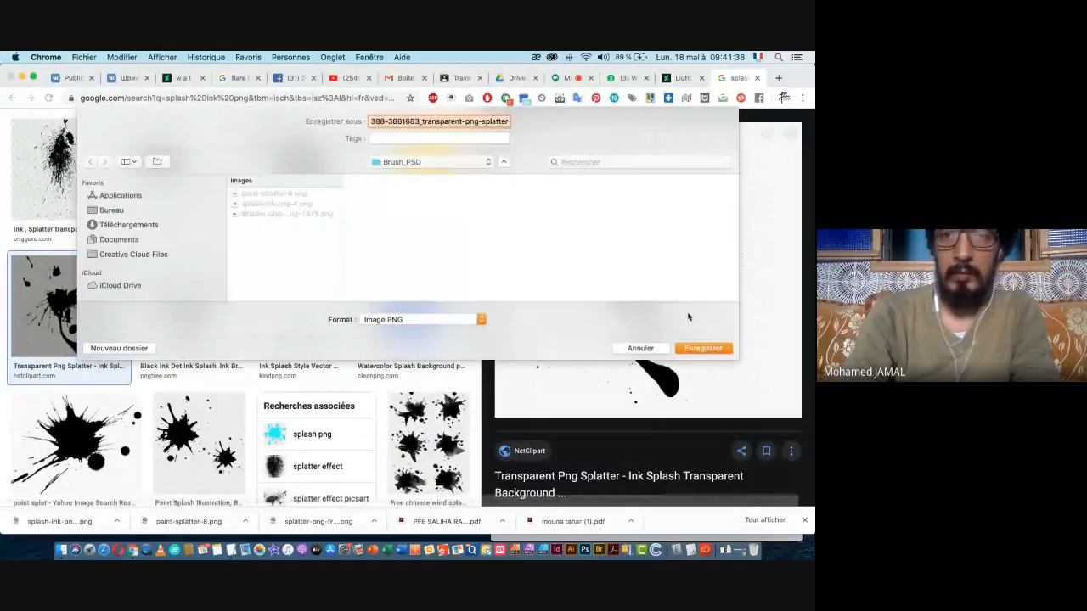
click(701, 348)
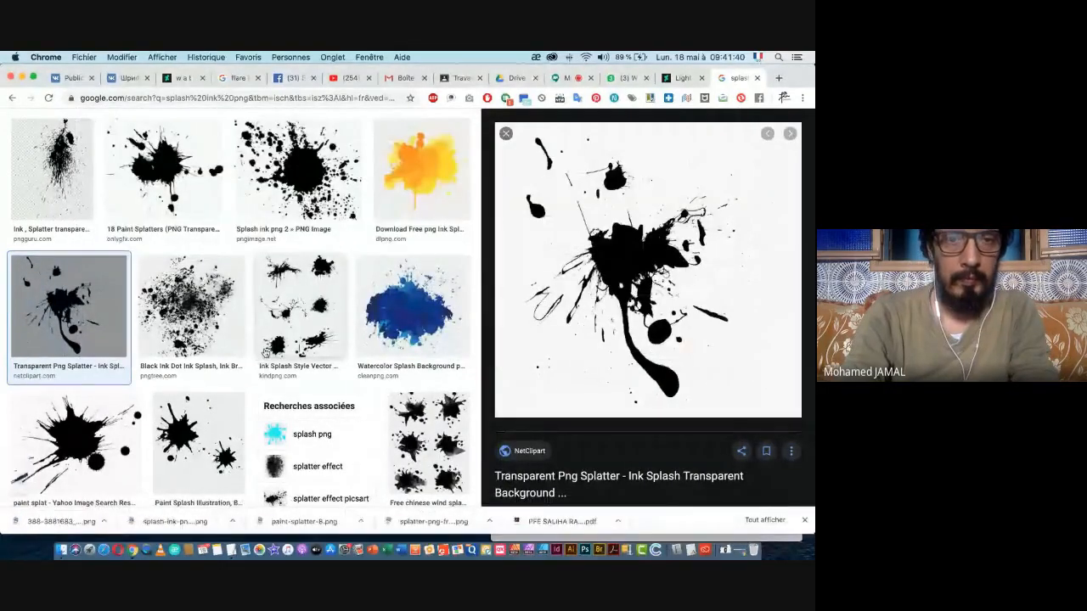
- Find the Pinterest "paint splat" image with round droplets and save it as a PNG in the Brush_PSD folder
scroll(264, 351, down, 1)
scroll(264, 352, down, 8)
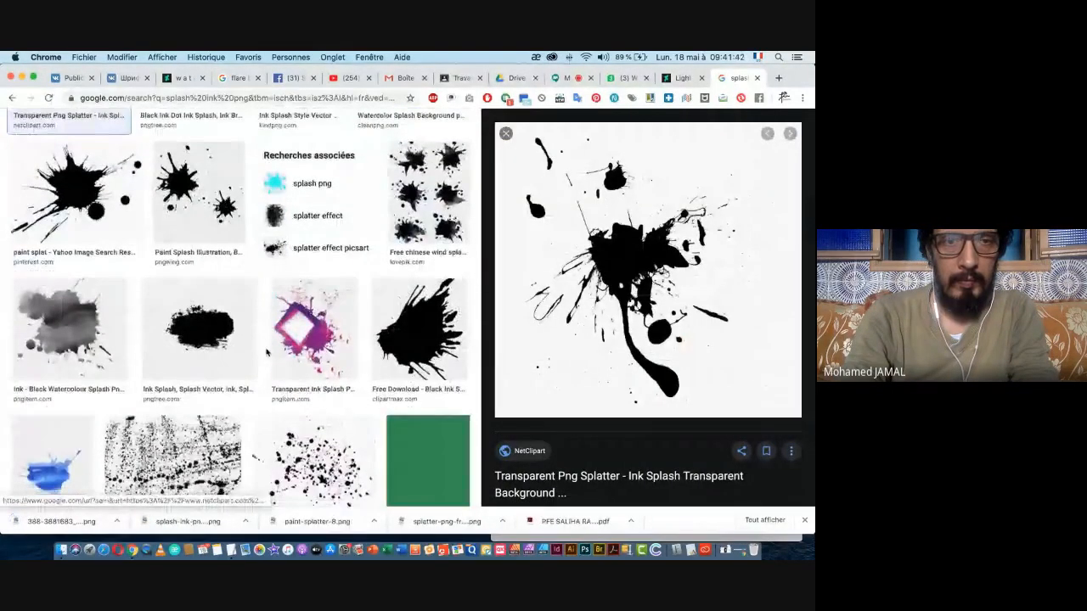
scroll(267, 352, up, 2)
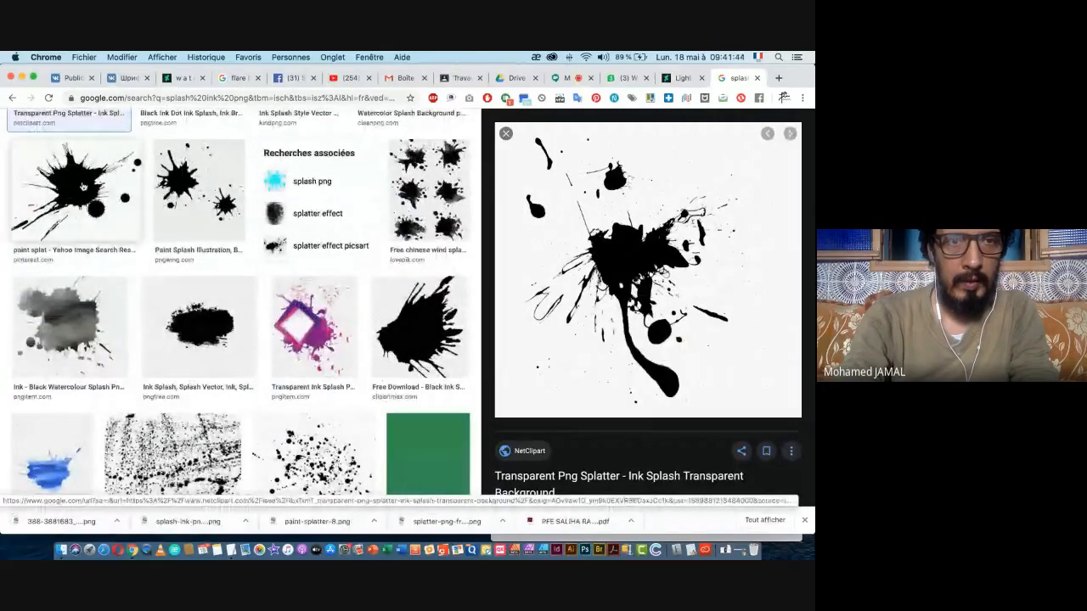
click(81, 186)
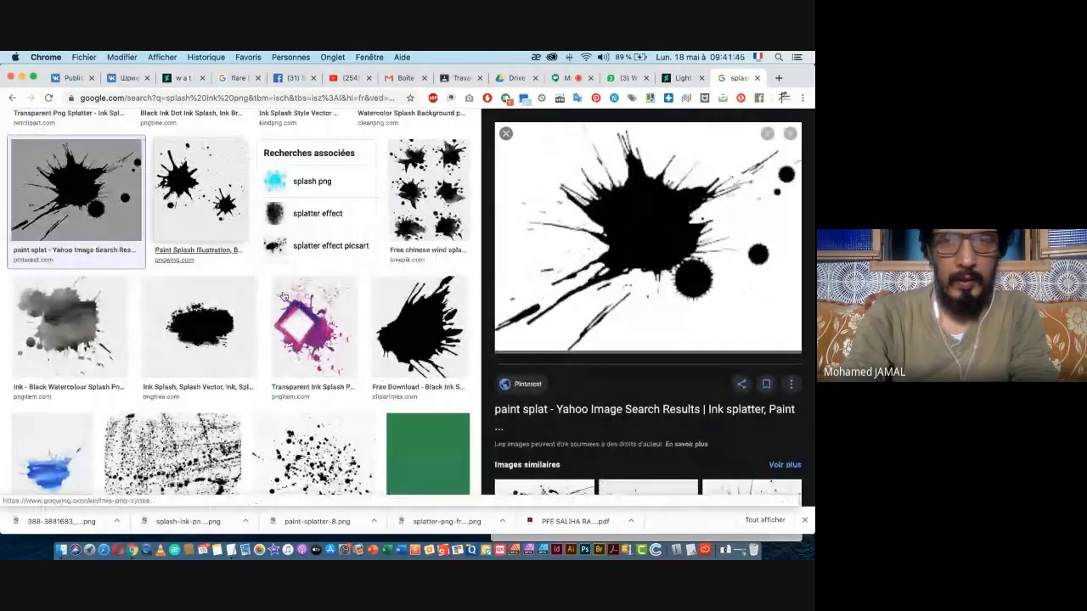
right_click(646, 241)
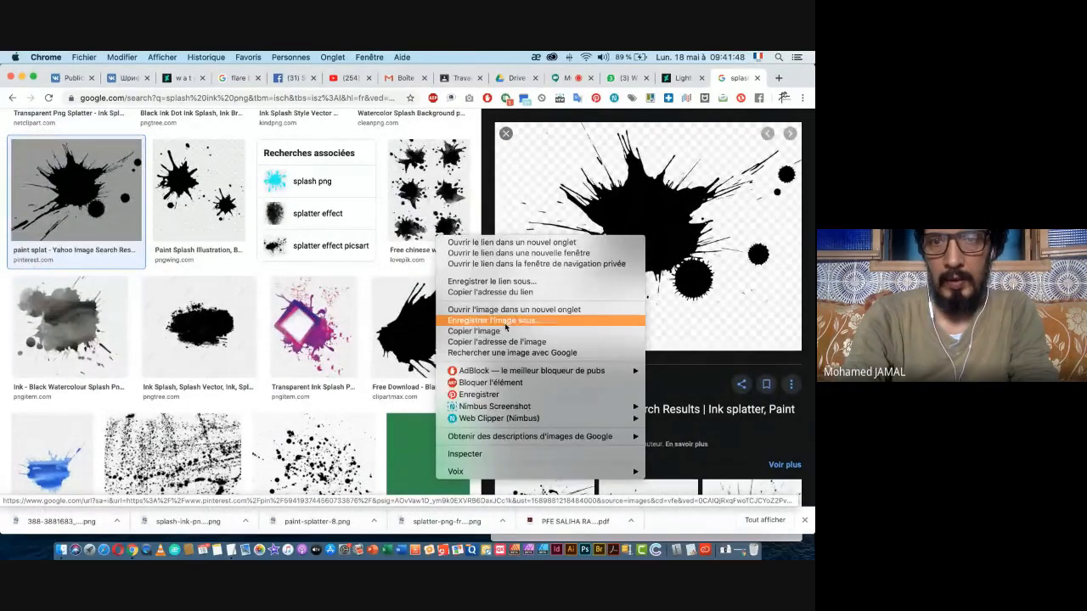
click(484, 323)
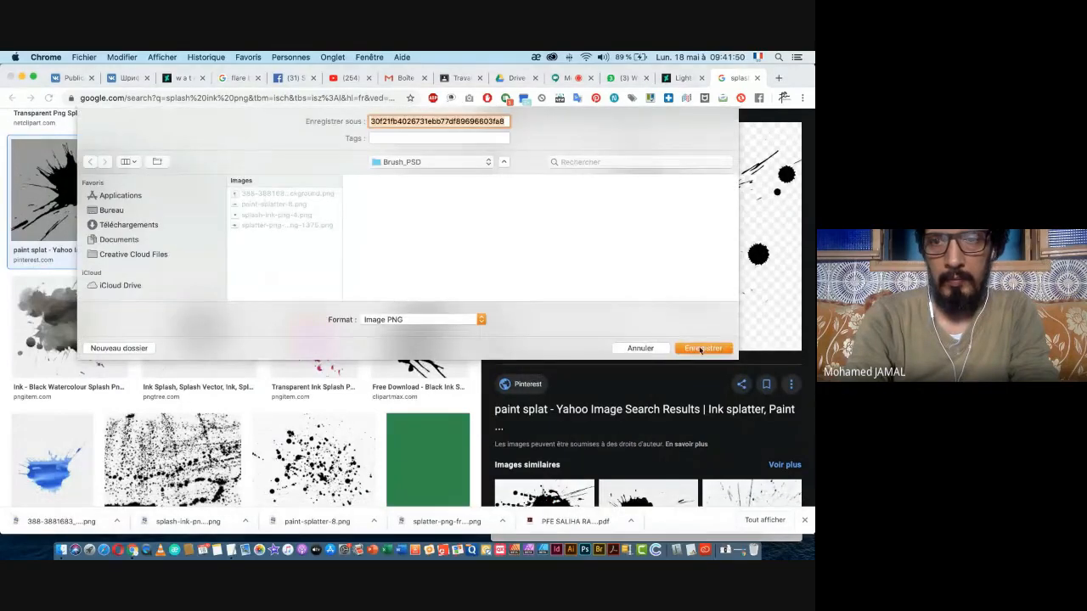
click(703, 347)
- Preview the Lovepik image of six ink splashes, browse further results, and reload the page to load the blank thumbnails
click(430, 204)
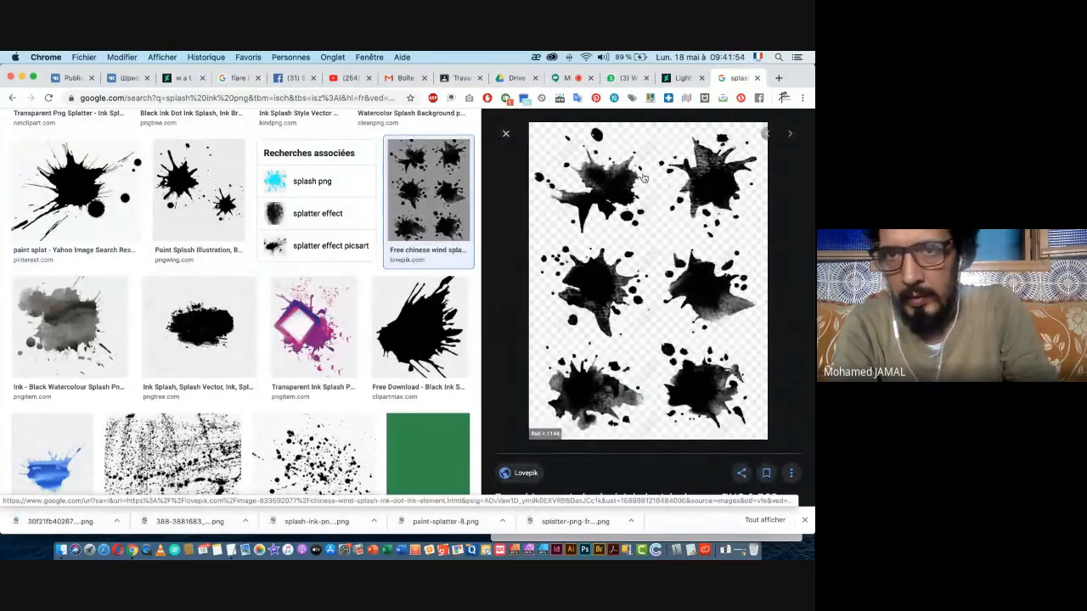
scroll(312, 292, down, 10)
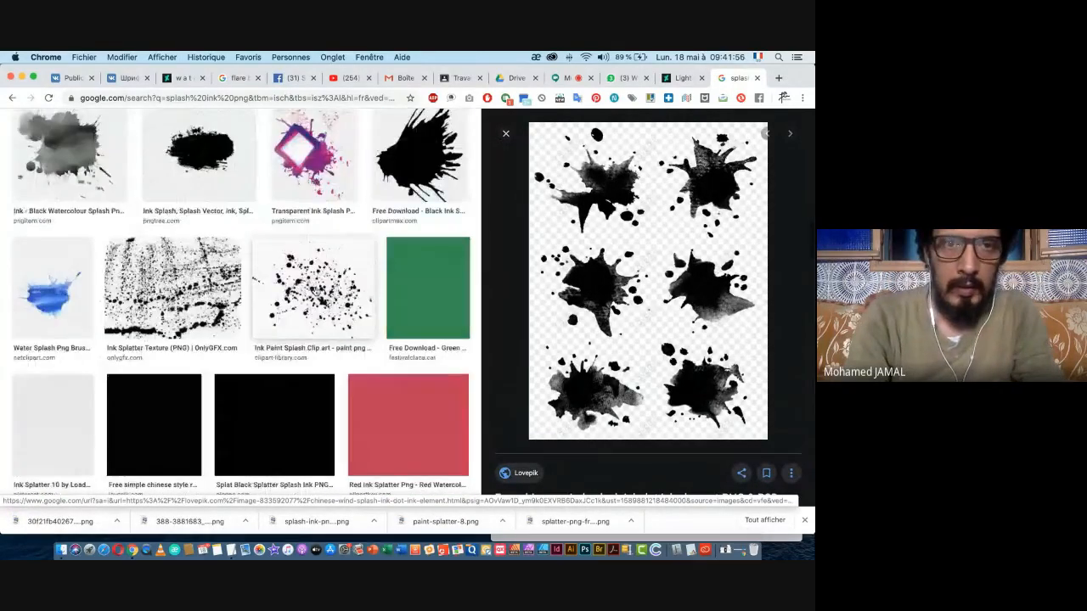
scroll(315, 292, down, 8)
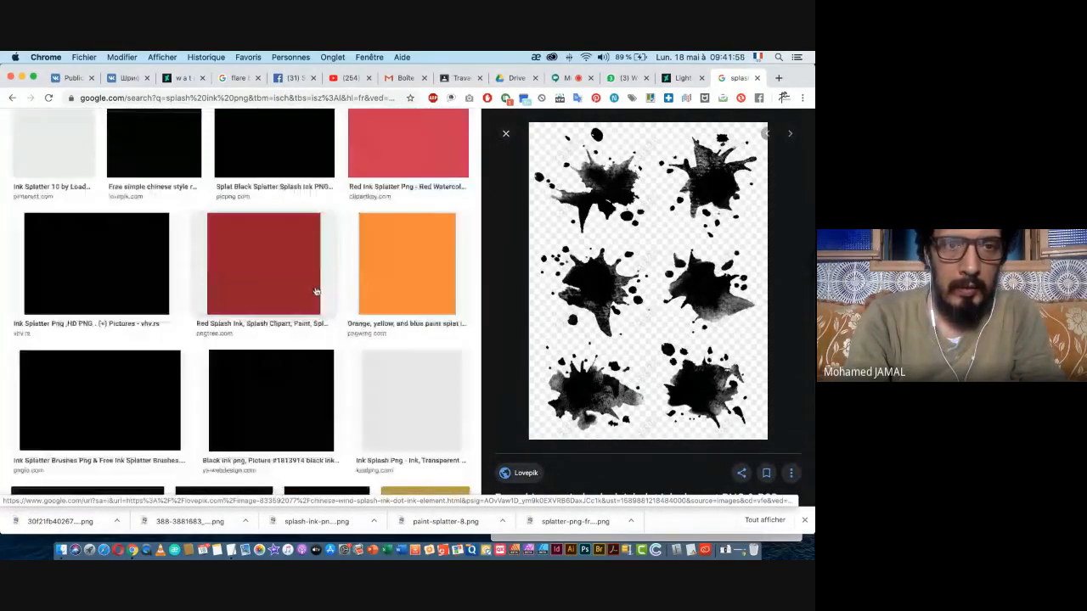
click(48, 98)
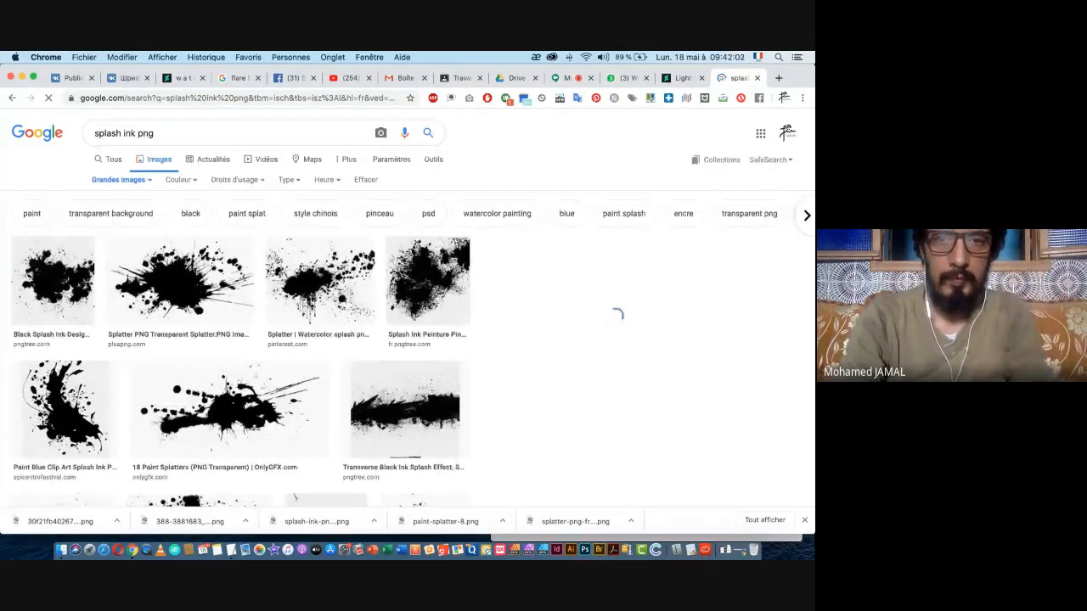
- Preview the PNGio ink brush stroke image and save the search results page as HTML only in the Brush_PSD folder
scroll(307, 266, down, 15)
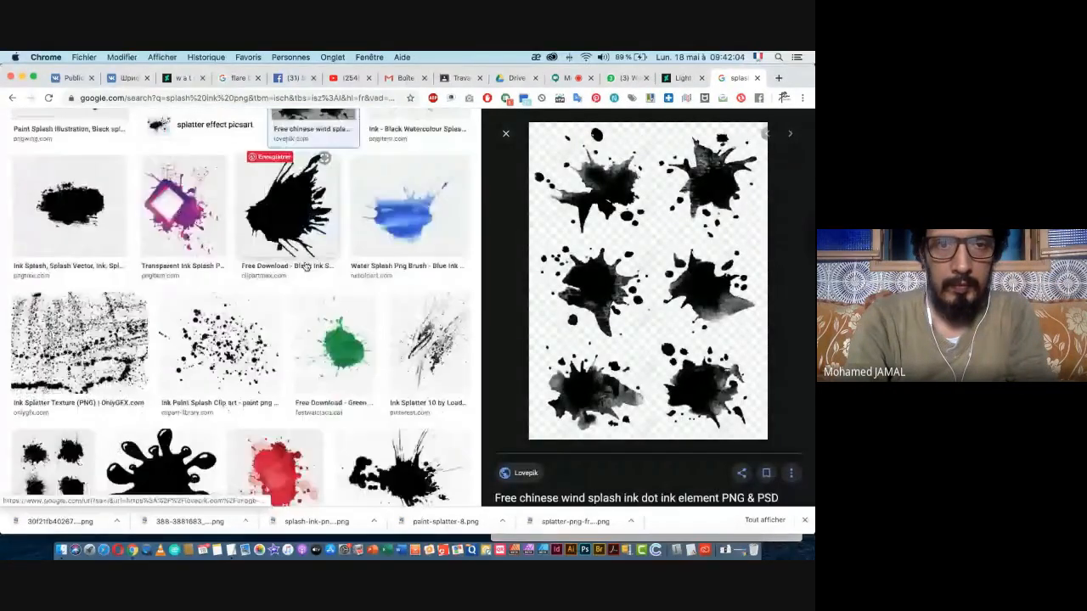
scroll(307, 267, down, 5)
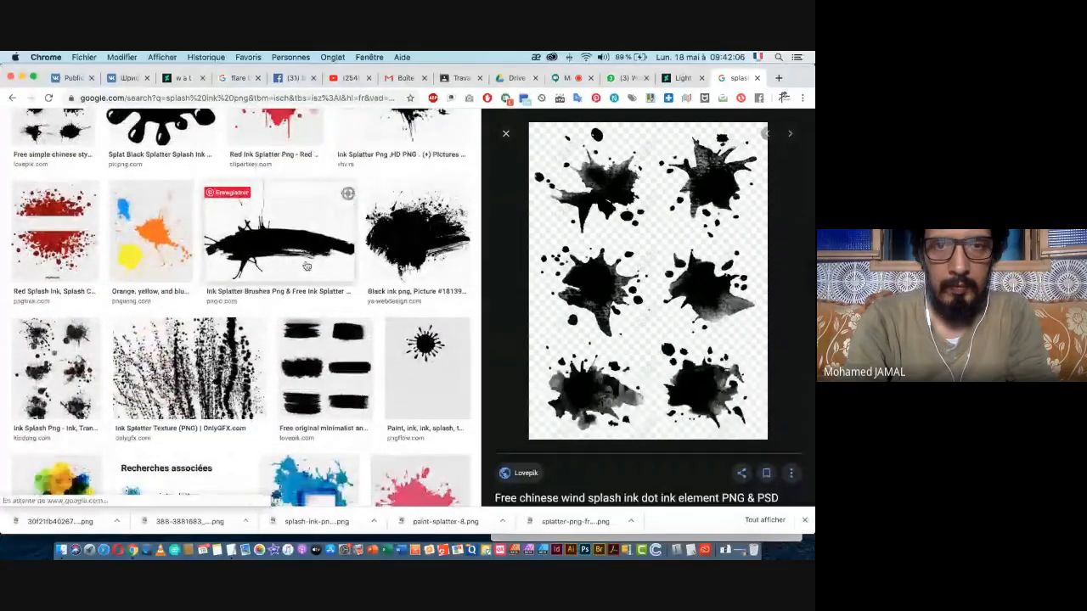
click(306, 266)
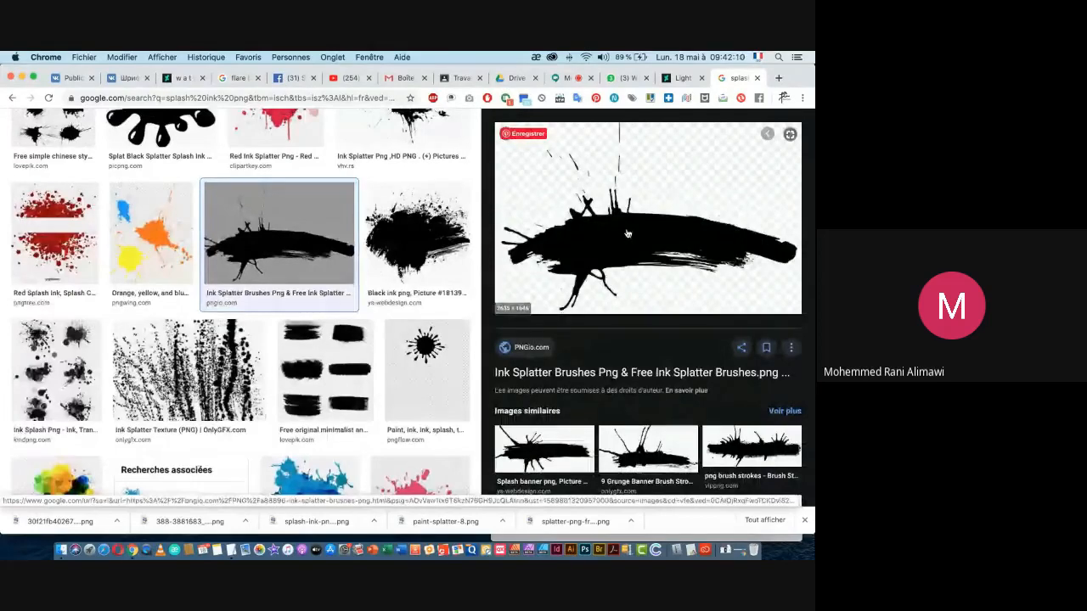
scroll(708, 233, up, 20)
right_click(416, 229)
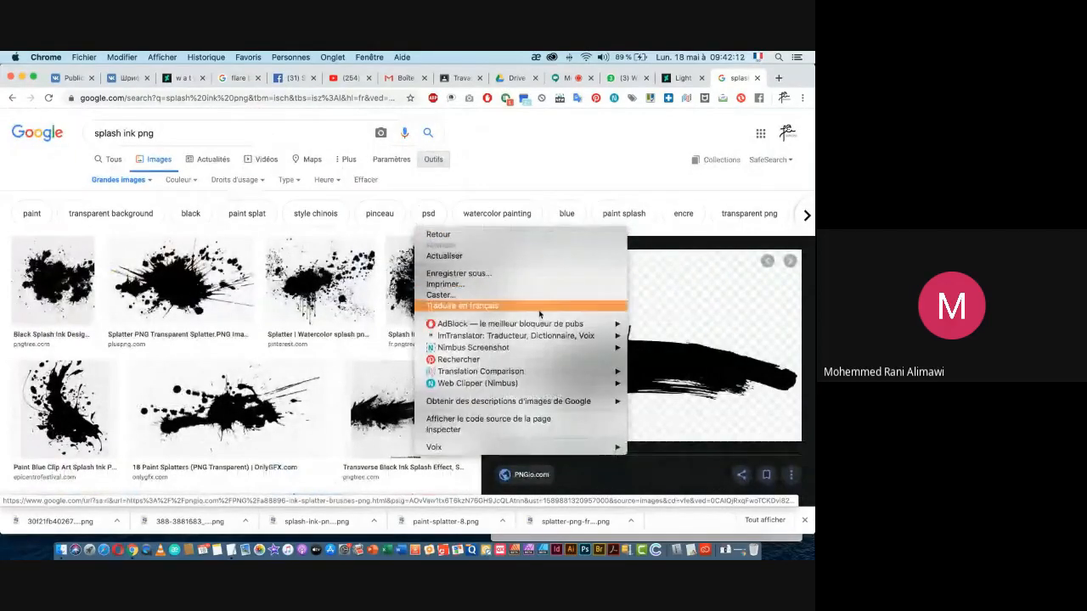
mouse_move(561, 328)
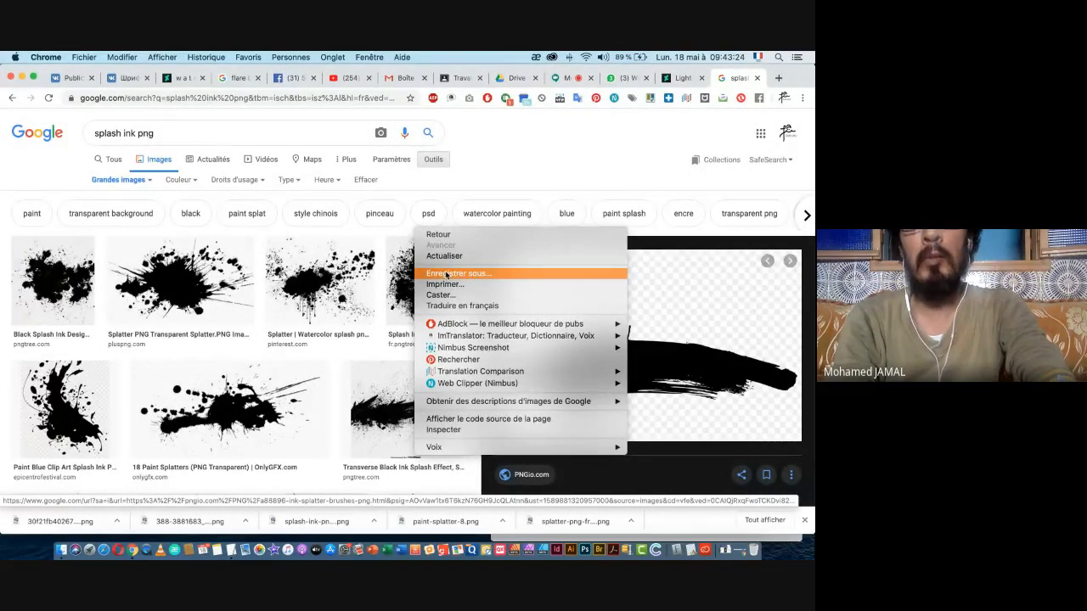
click(452, 279)
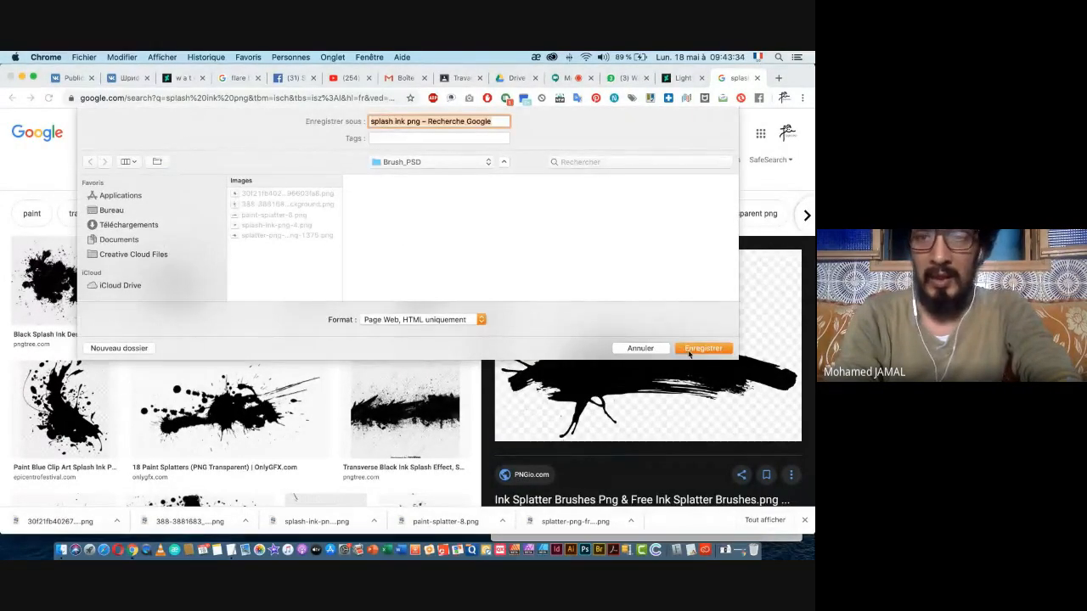
click(690, 353)
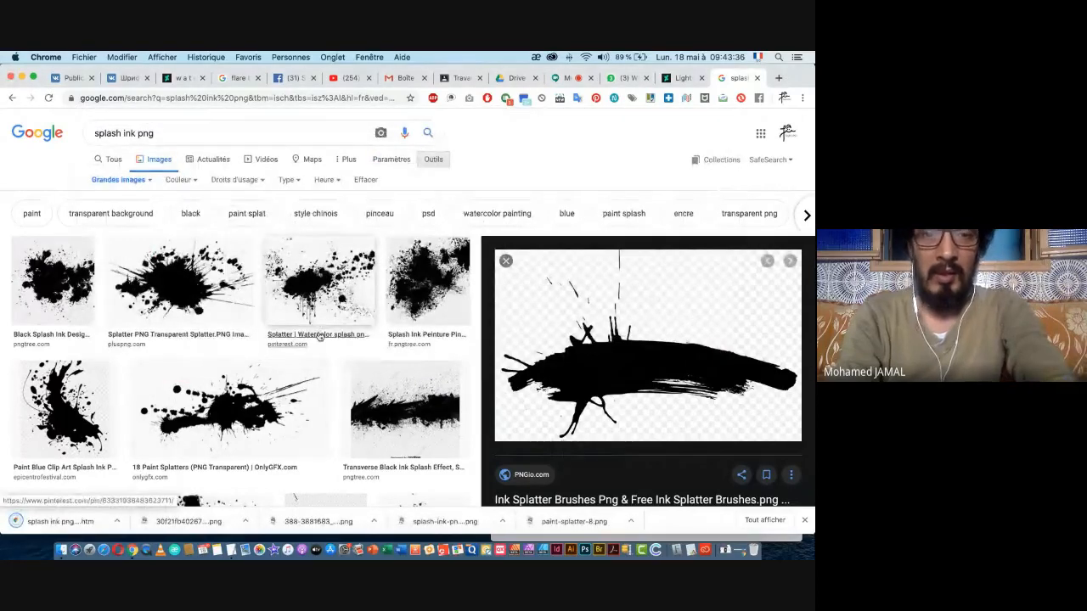
- Switch to Finder and open a new file browsing window
scroll(392, 322, down, 1)
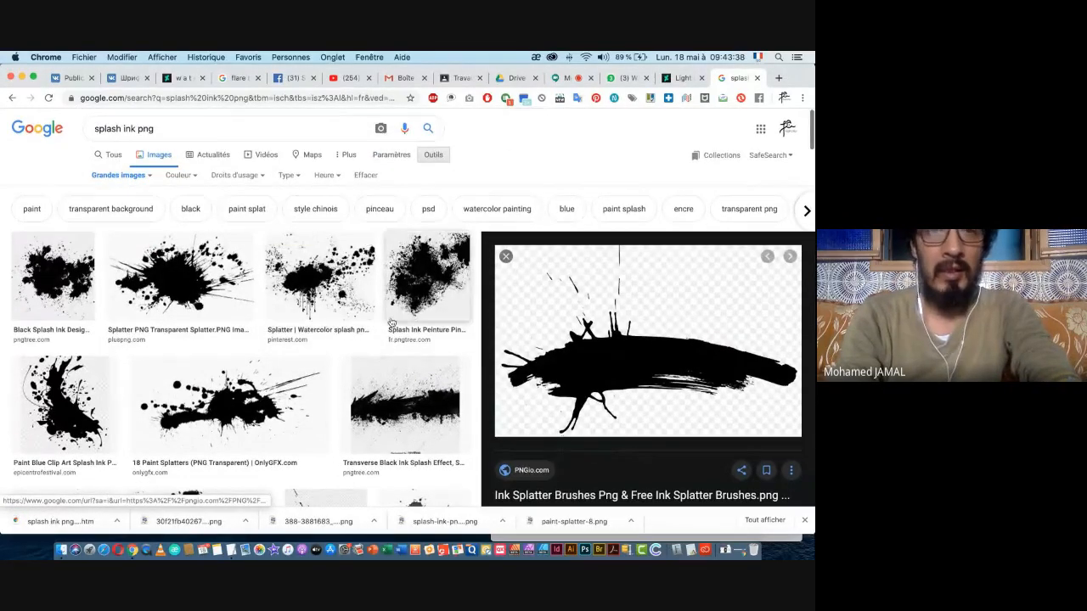
key(super+Tab)
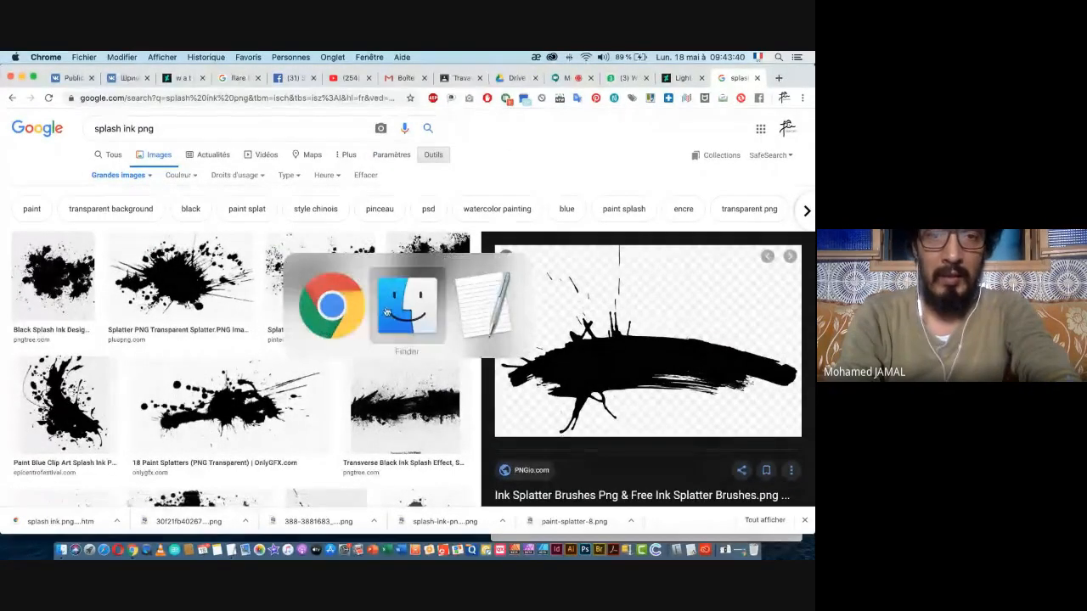
scroll(425, 284, down, 1)
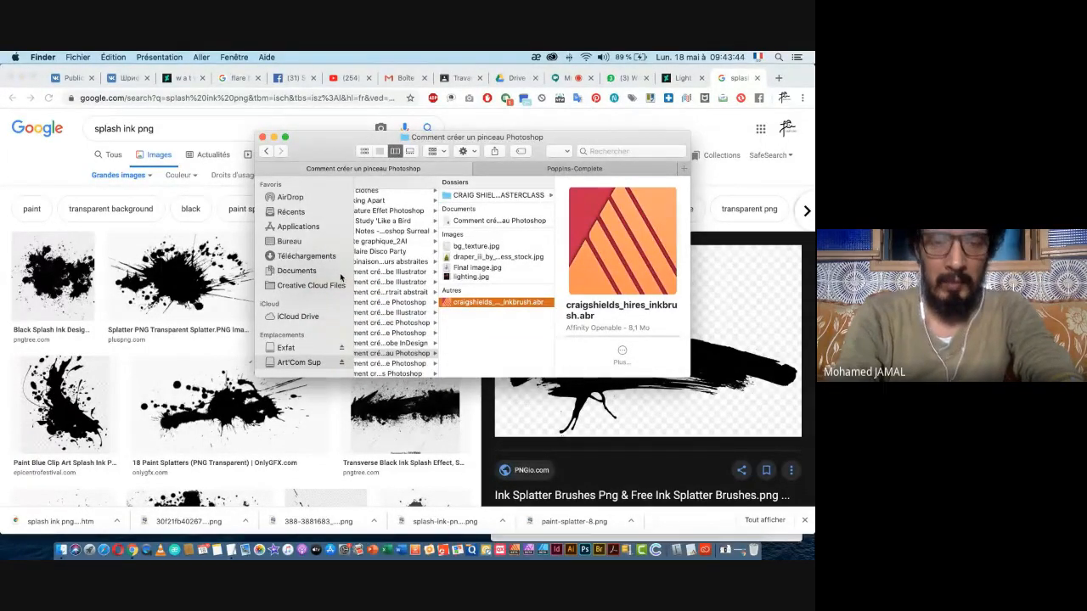
key(super+n)
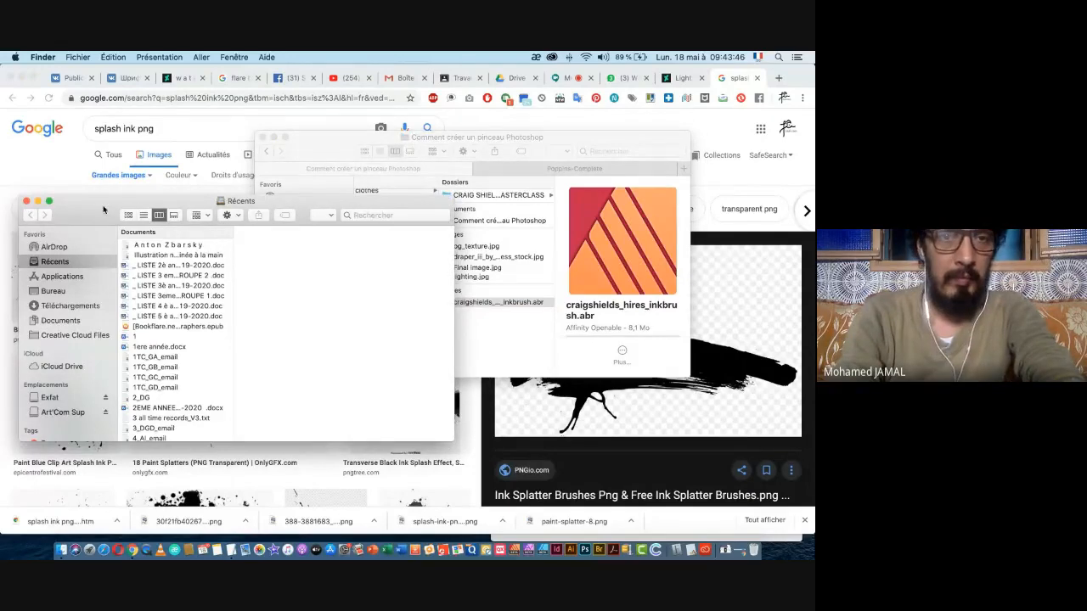
- Open the Brush_PSD folder on the desktop and select the first PNG, 30f21fb4026731ebb77df89696603fa8.png
drag(104, 209, 129, 194)
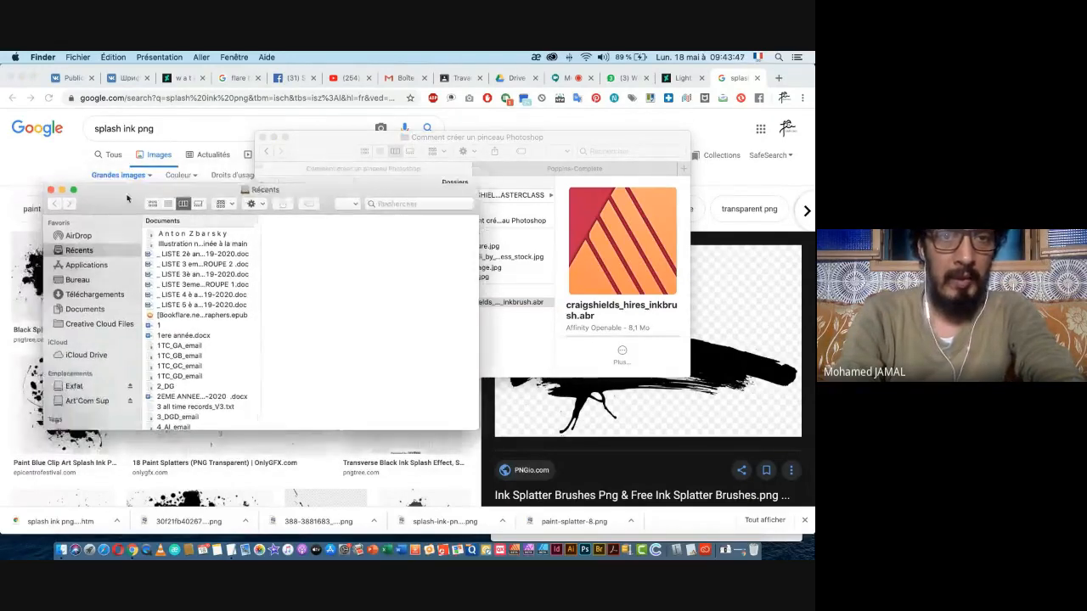
click(76, 277)
scroll(179, 309, down, 5)
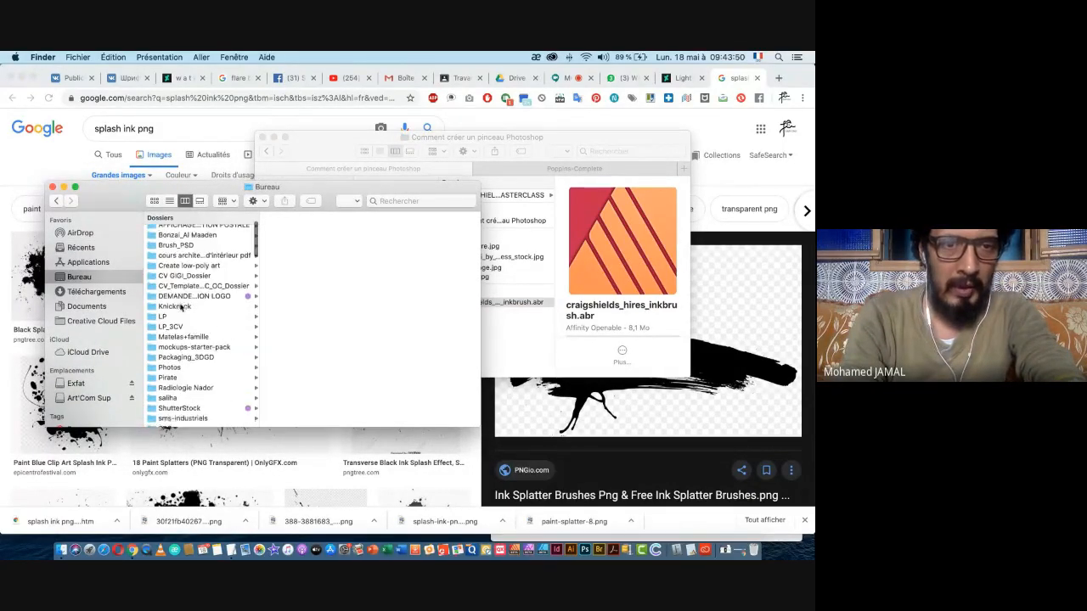
scroll(180, 308, up, 5)
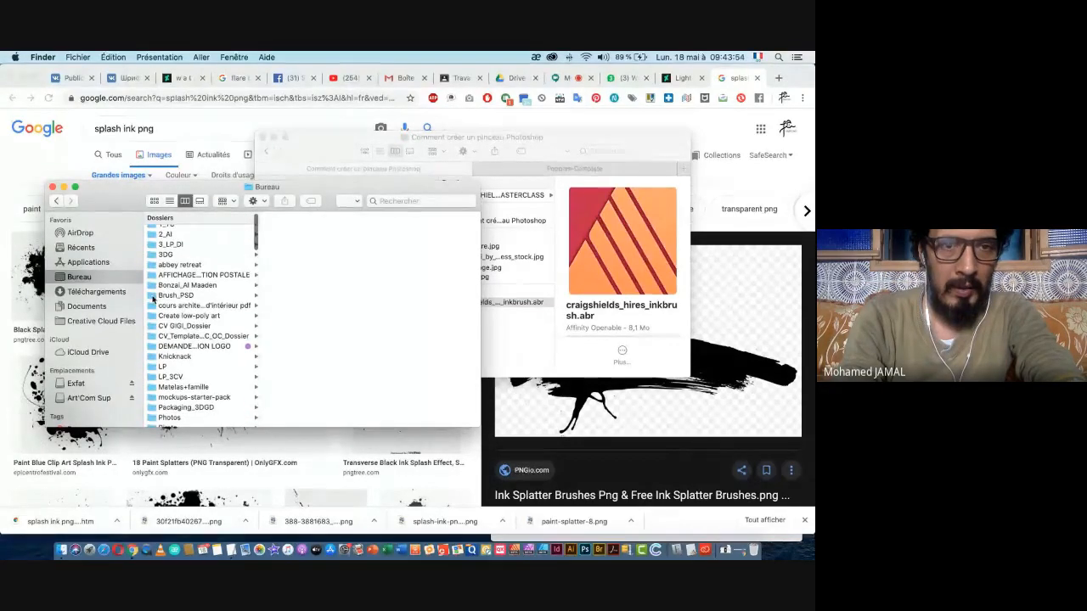
click(169, 295)
click(285, 231)
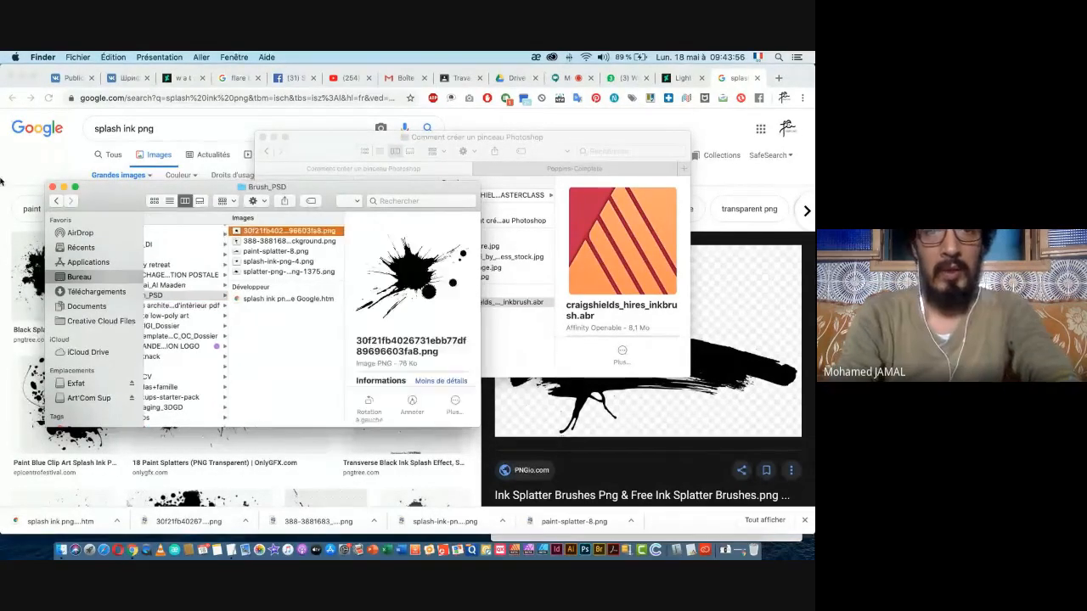
- Preview each file in the Brush_PSD folder in turn, from the first PNG through the saved Google results page
key(space)
key(Down)
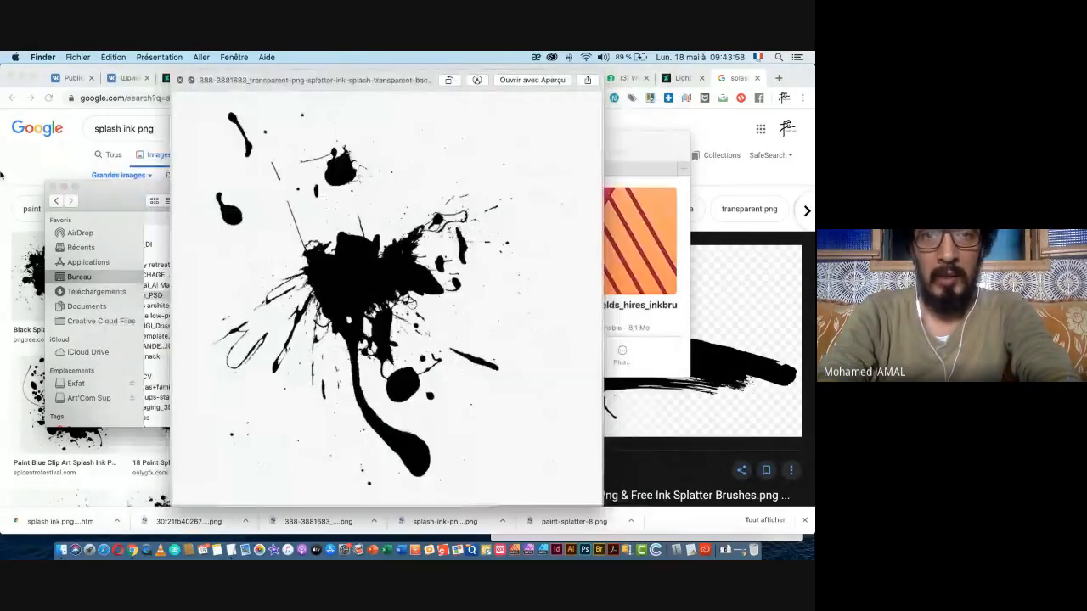
key(Down)
key(Down)
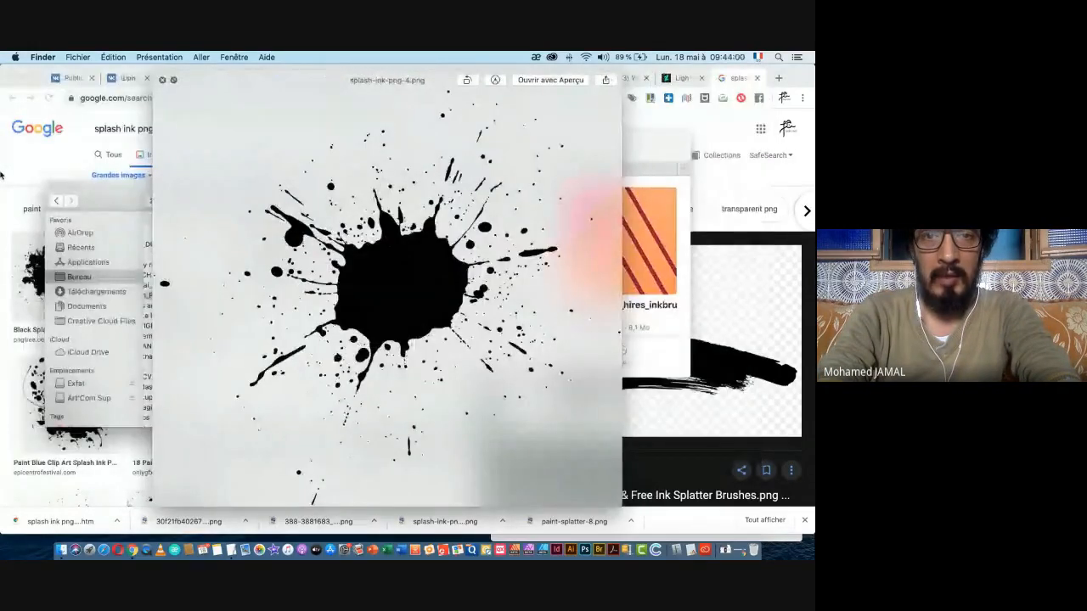
key(Down)
key(Down)
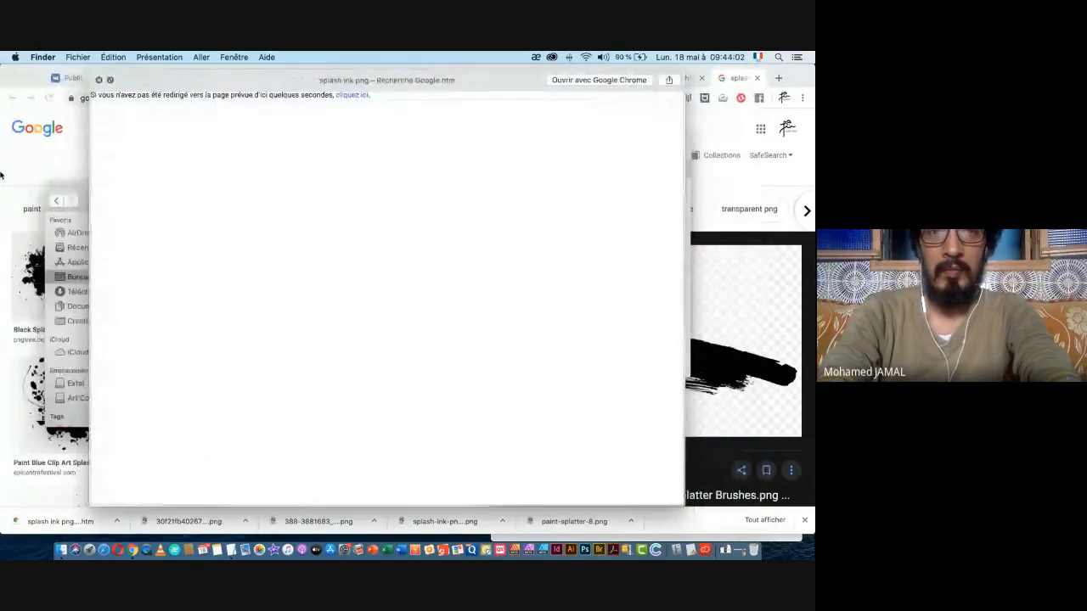
key(space)
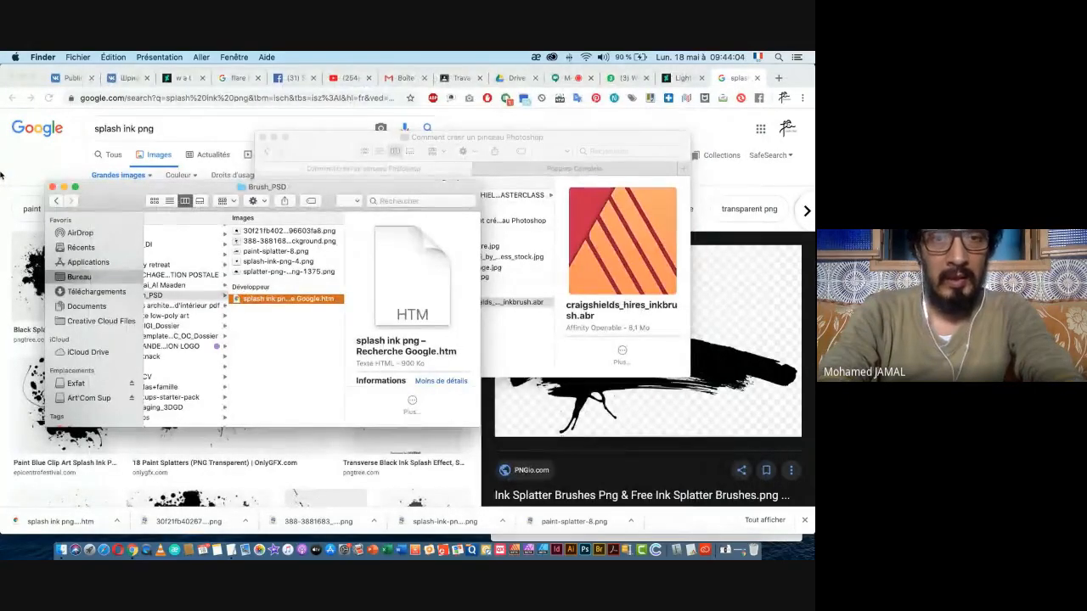
- Delete the saved Google search page from the Brush_PSD folder and empty the trash
key(super+BackSpace)
key(shift+super+BackSpace)
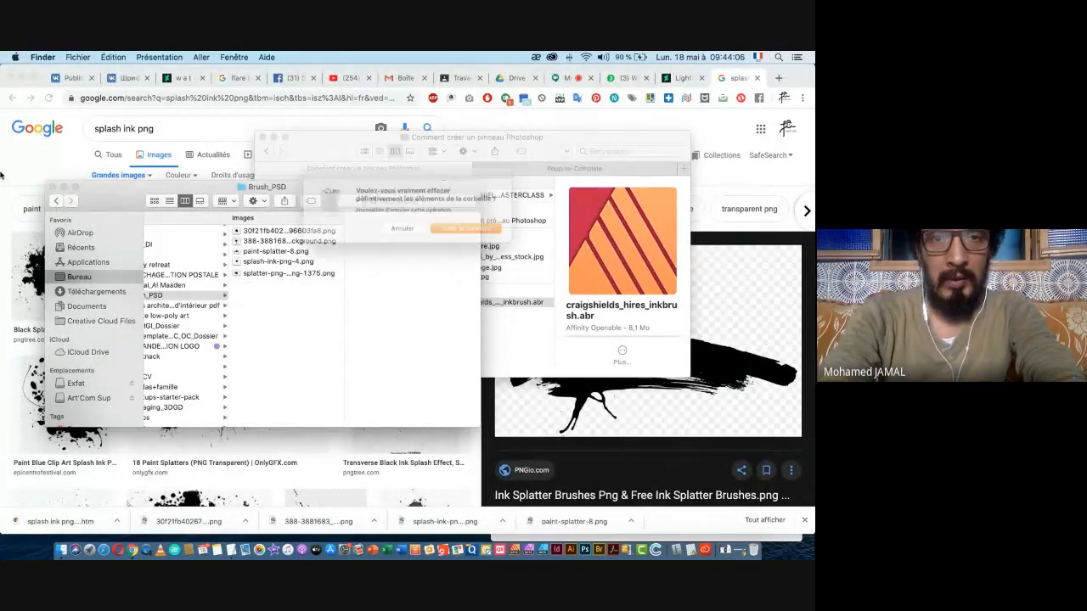
key(Return)
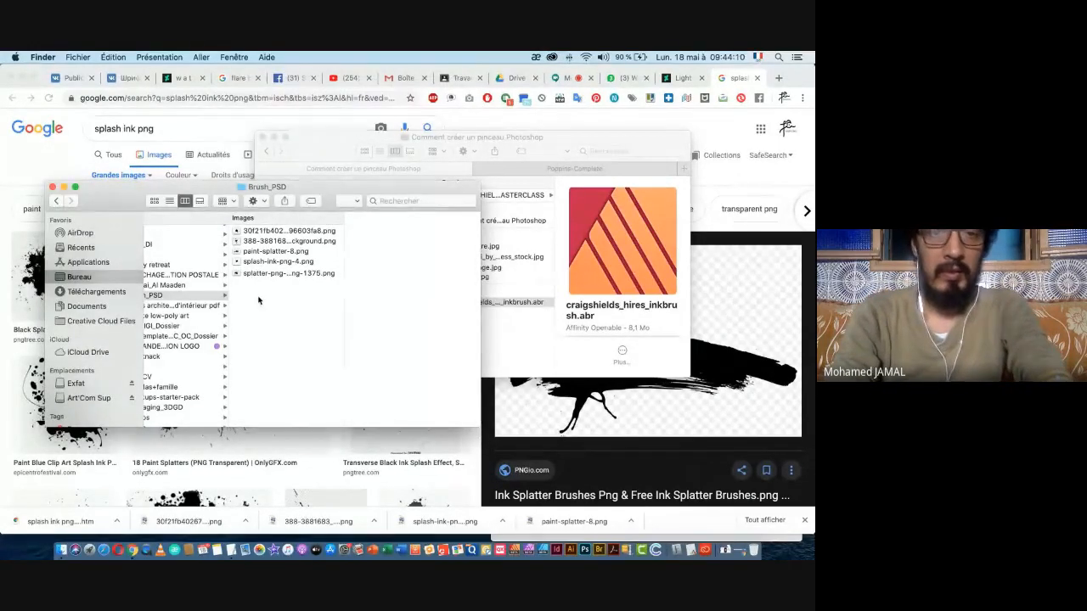
- Open the splash PNG images from Brush_PSD in Photoshop and collapse the floating Selective Tool panel
mouse_move(258, 295)
mouse_down()
mouse_move(246, 223)
mouse_move(254, 271)
mouse_move(510, 551)
mouse_move(584, 550)
mouse_up()
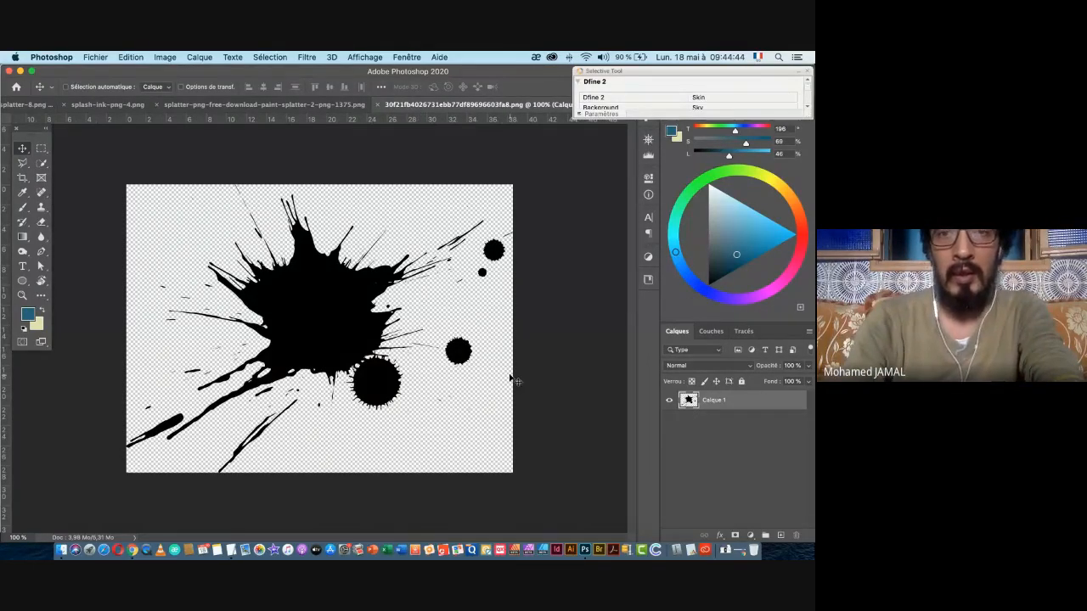
click(799, 74)
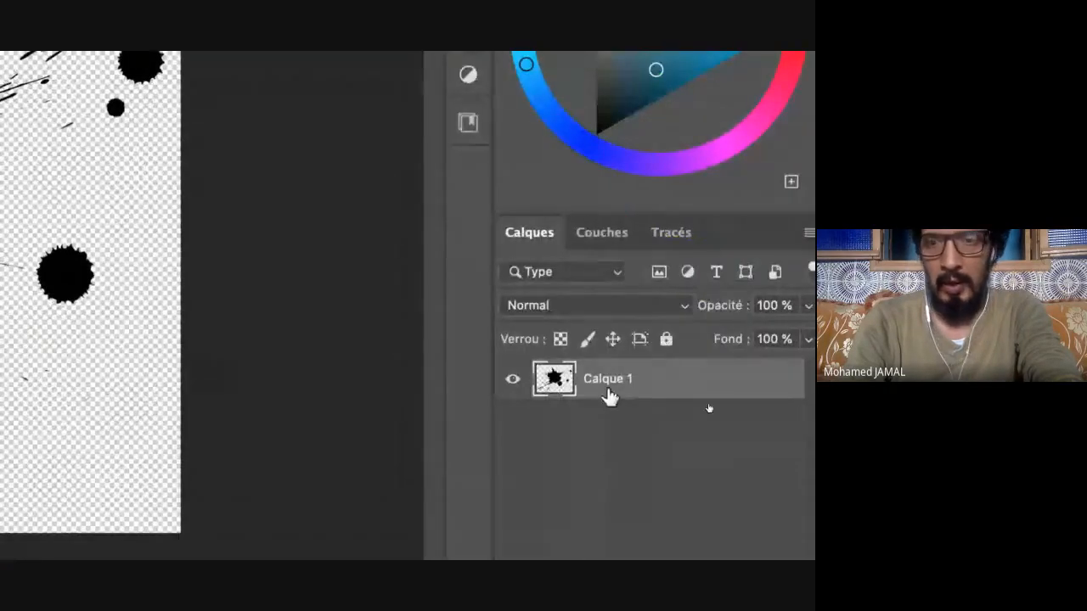
- Load the first splash layer's pixels as a selection and define a brush preset named with the author's surname plus "_1"
ctrl+click(553, 378)
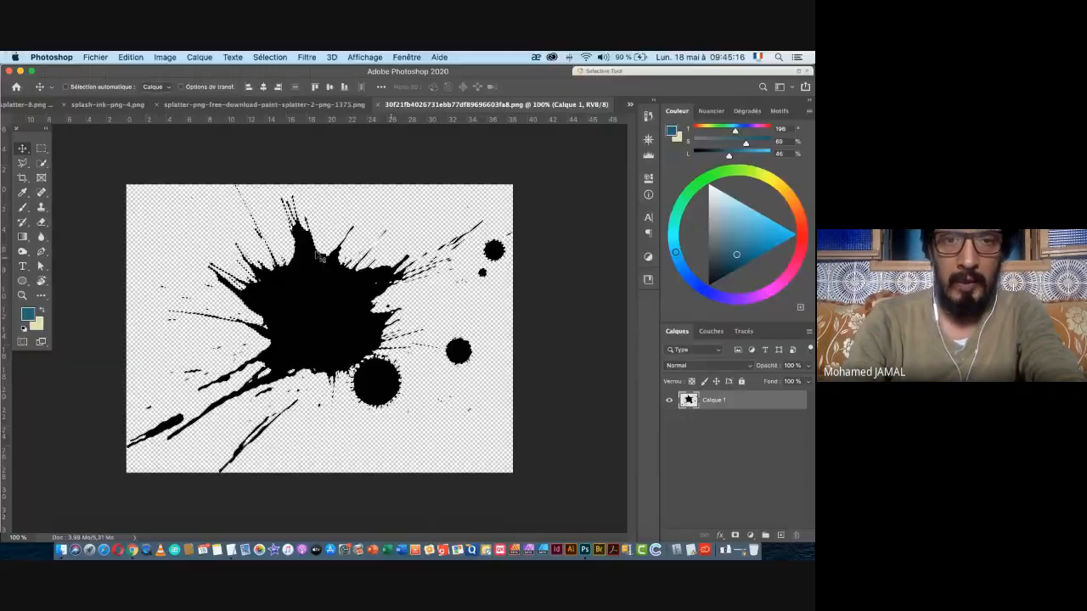
mouse_move(375, 337)
mouse_down()
mouse_move(505, 320)
mouse_move(379, 334)
mouse_up()
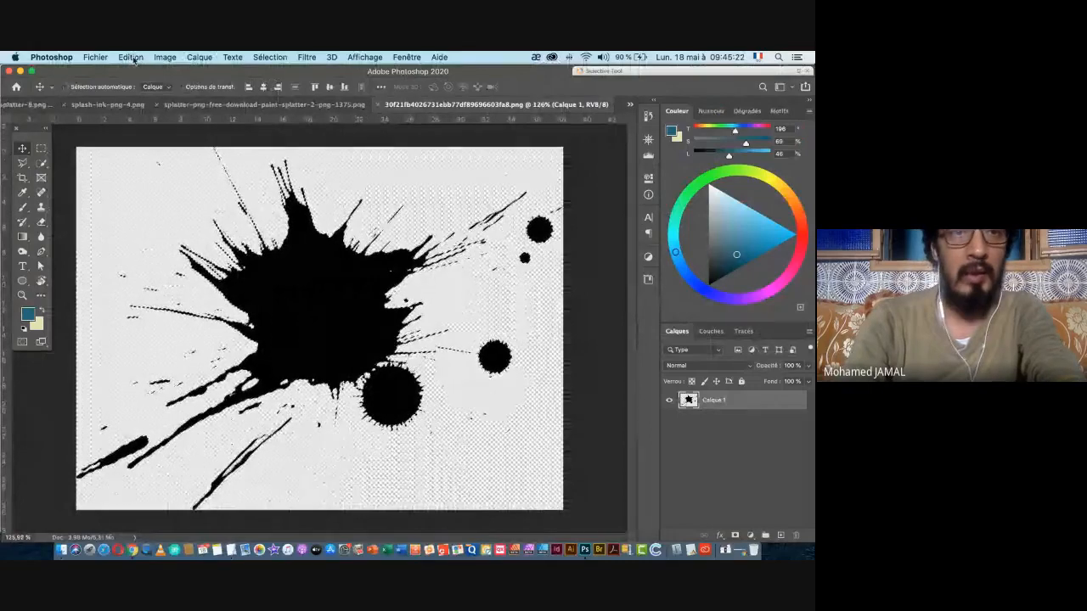
click(132, 58)
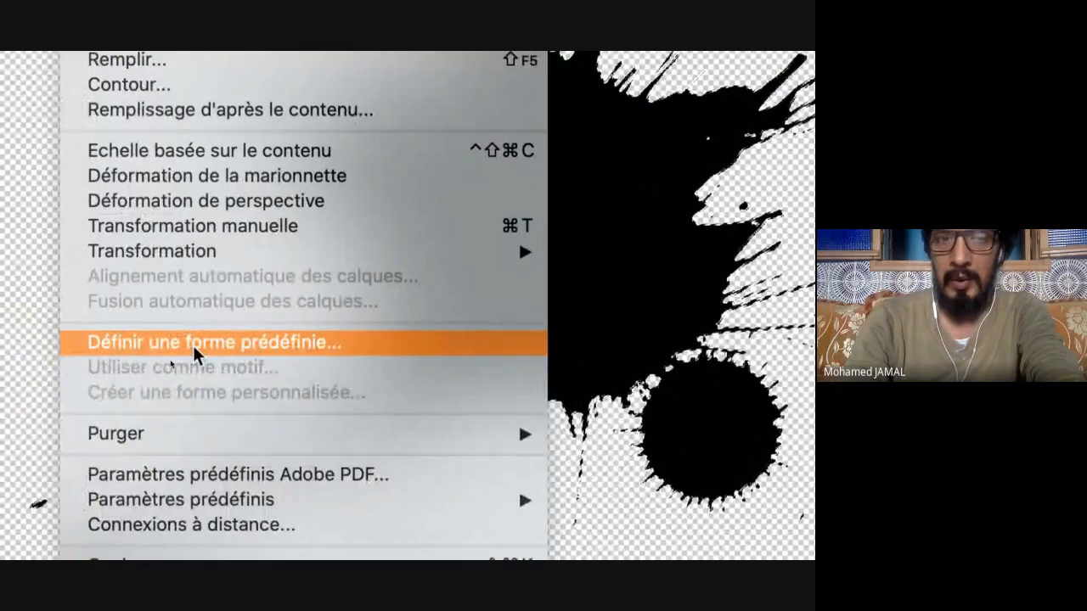
click(271, 345)
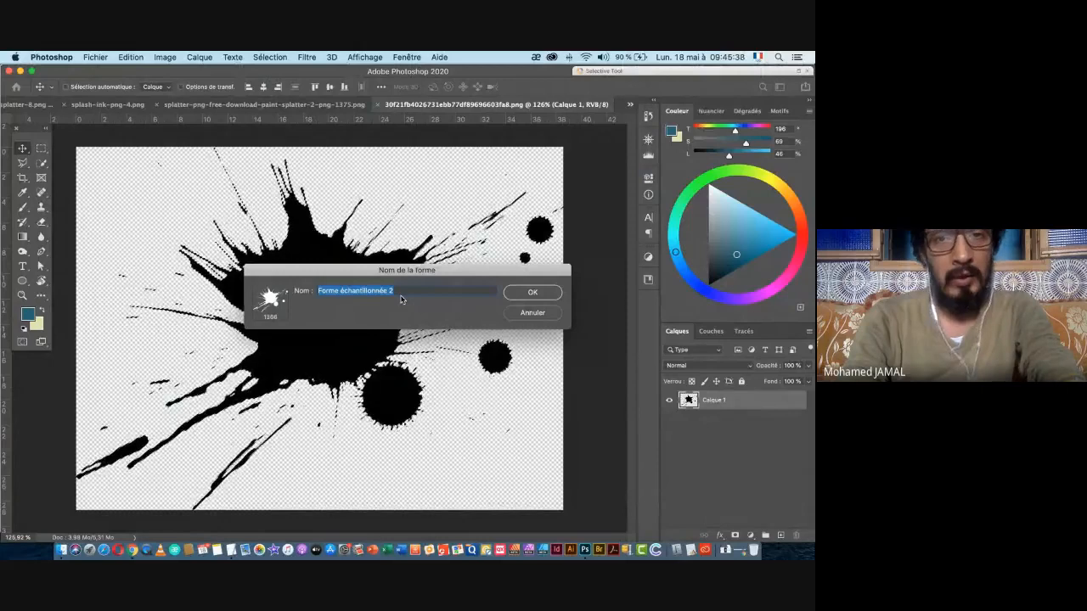
text(Jamal)
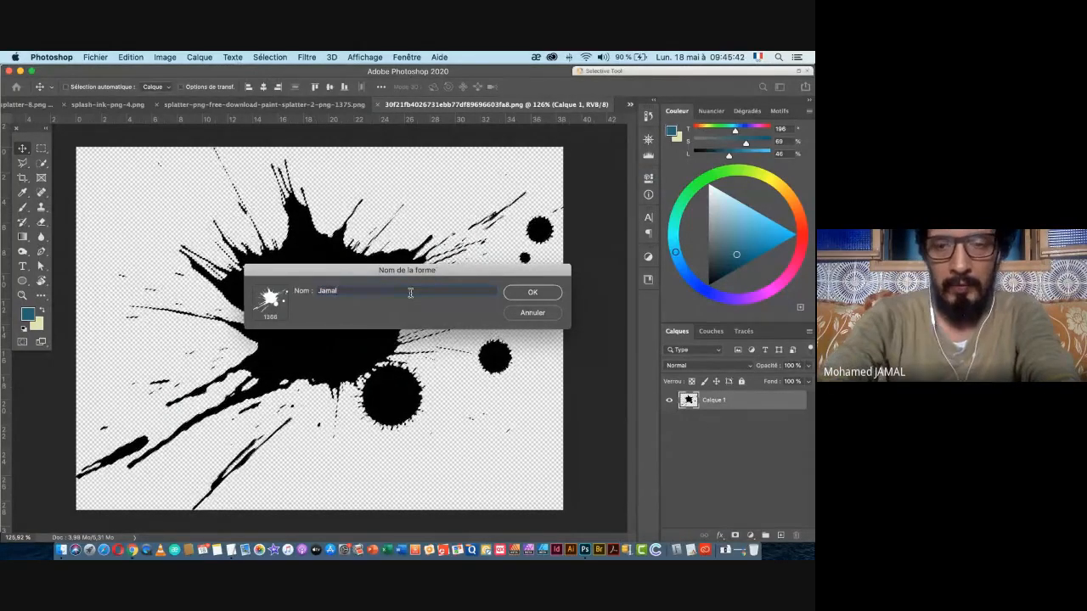
text(_1)
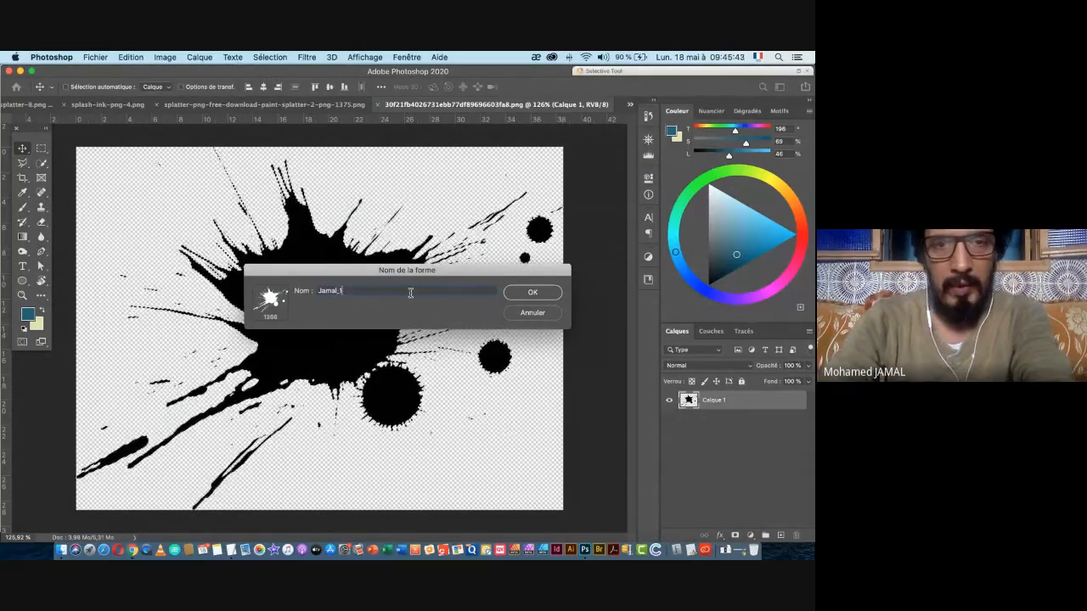
click(532, 293)
- Check the new brush tip over the canvas with the Brush tool, return to the Move tool, and close the 30f21fb4026731ebb77df89696603fa8.png image
key(b)
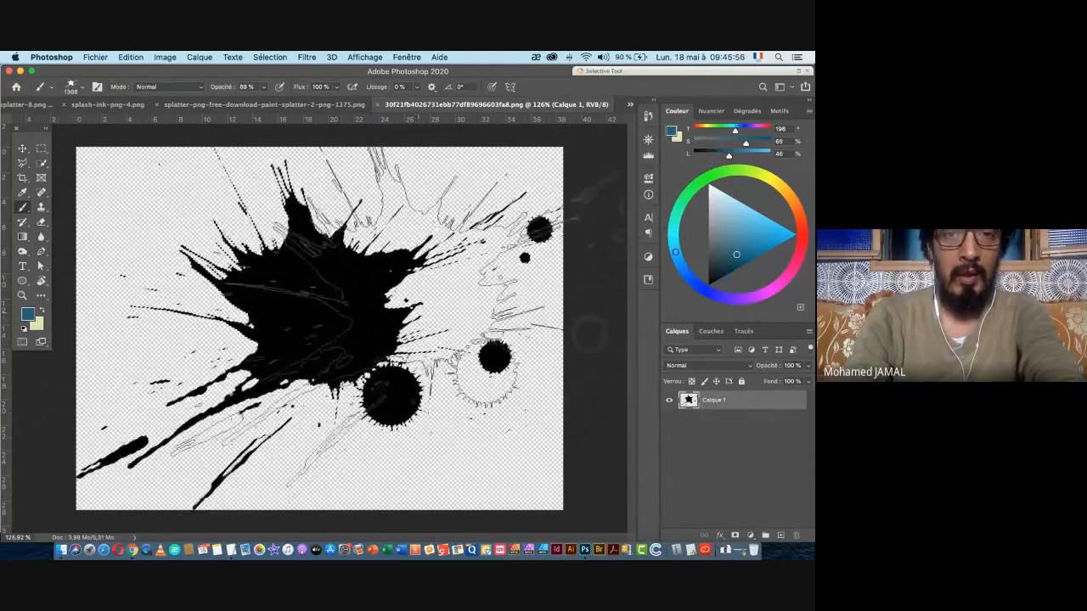
key(v)
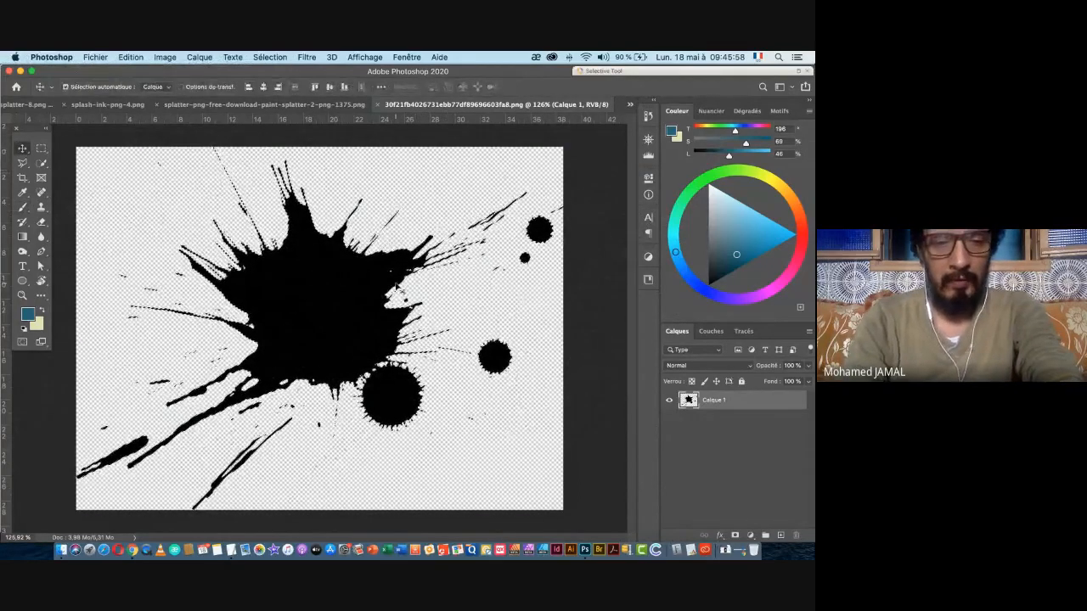
key(super+w)
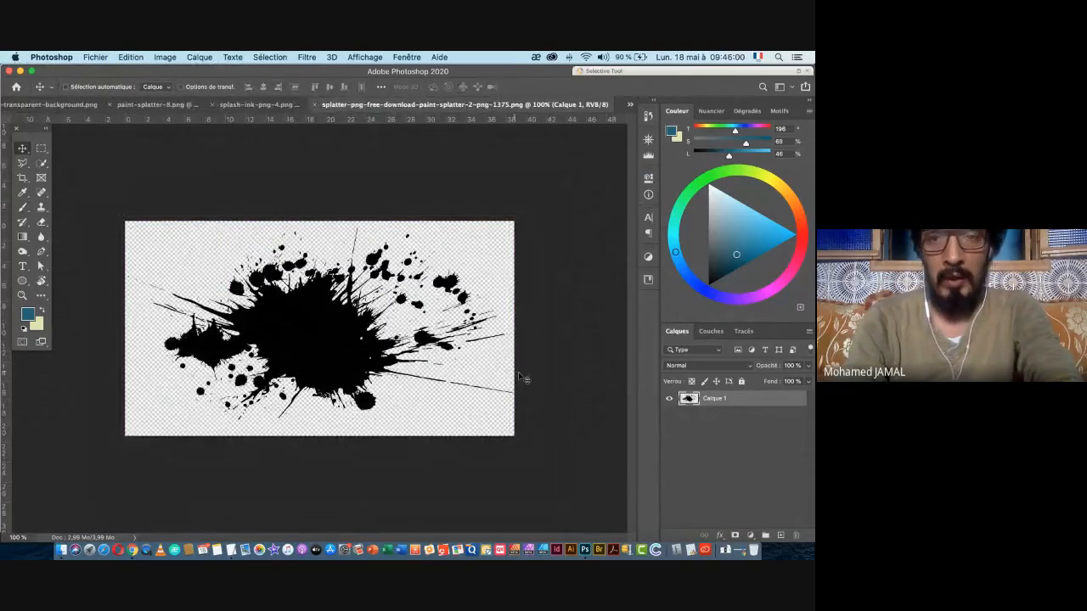
- Load the pixels of Calque 1 as a selection in the splatter-png-free-download-paint-splatter-2-png-1375.png image
key(super+space)
drag(299, 369, 688, 403)
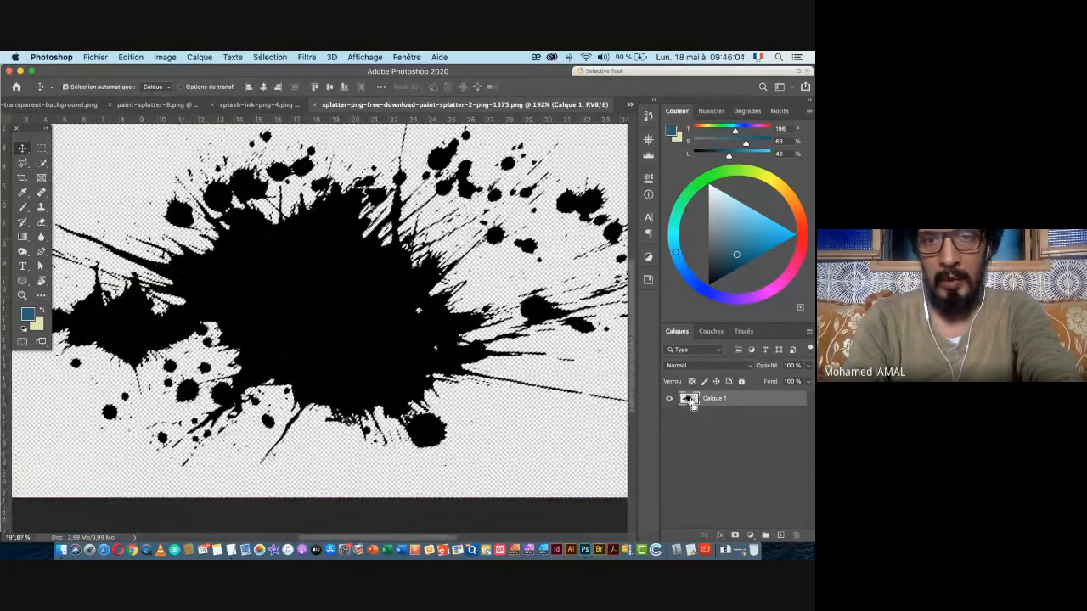
key(super+space)
drag(448, 416, 475, 387)
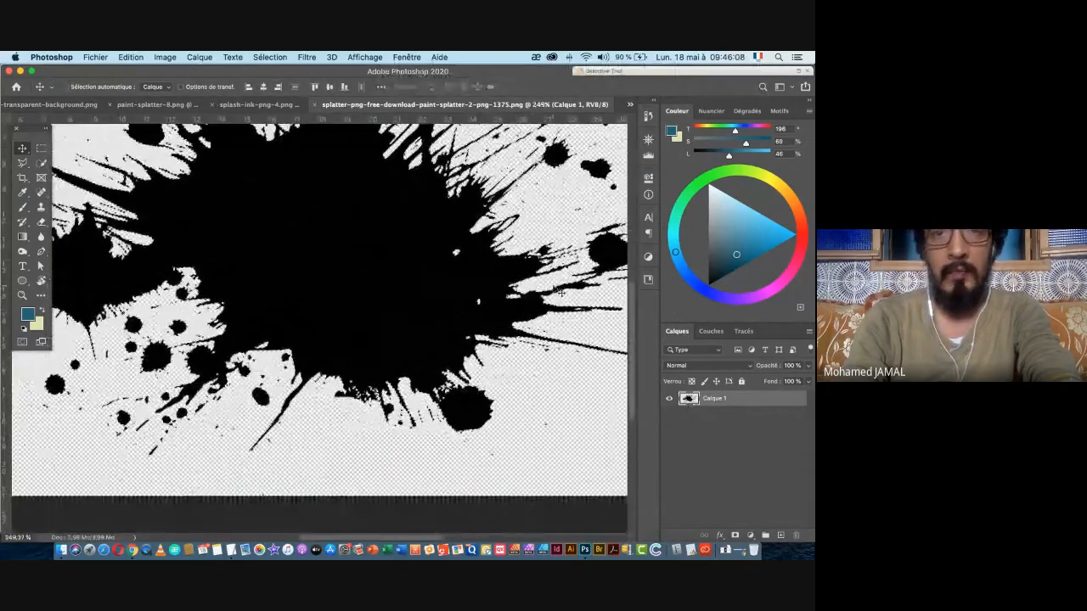
drag(354, 231, 349, 310)
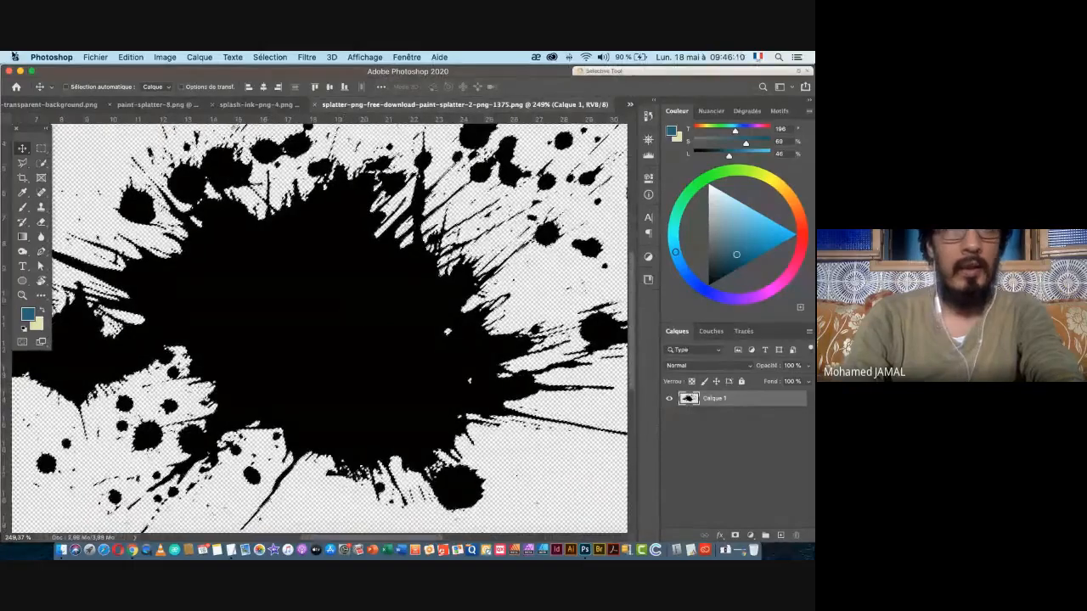
- Define the selected paint splatter as a brush preset named Jam_2 and close its image
click(131, 57)
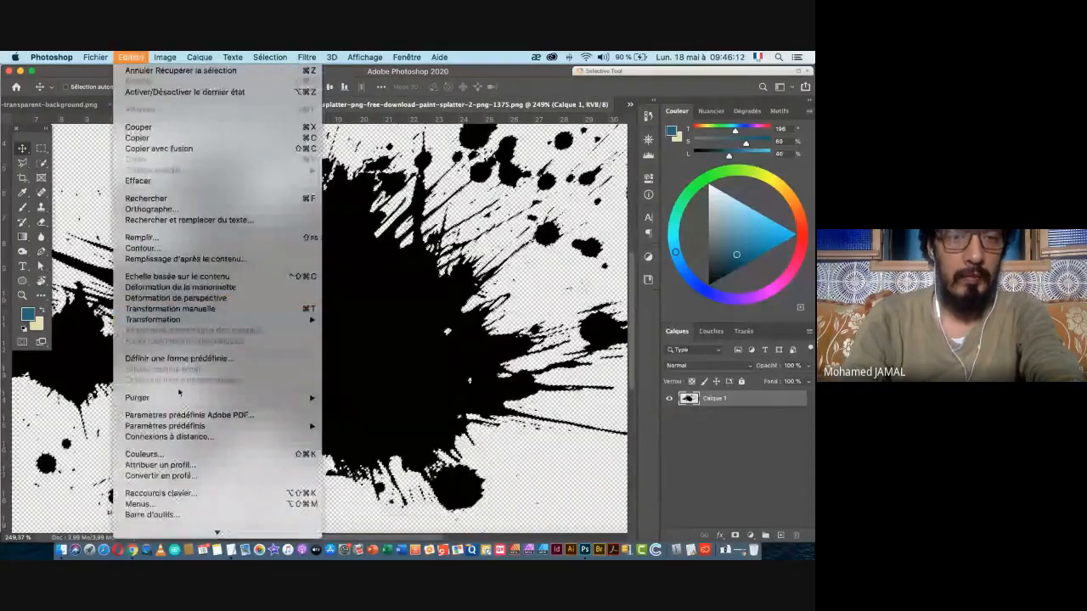
click(182, 358)
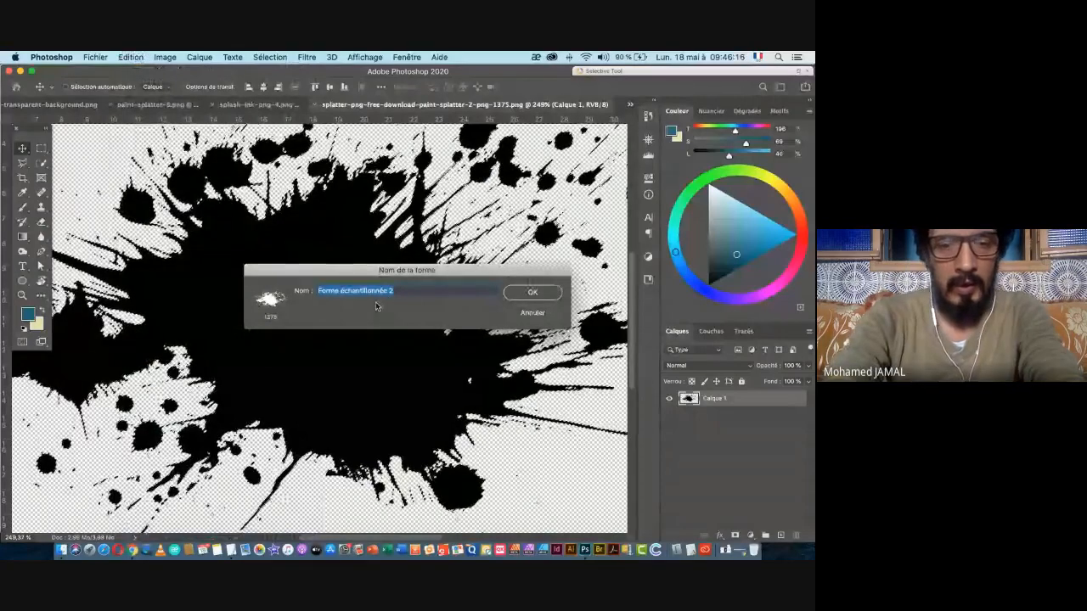
text(Jam_2)
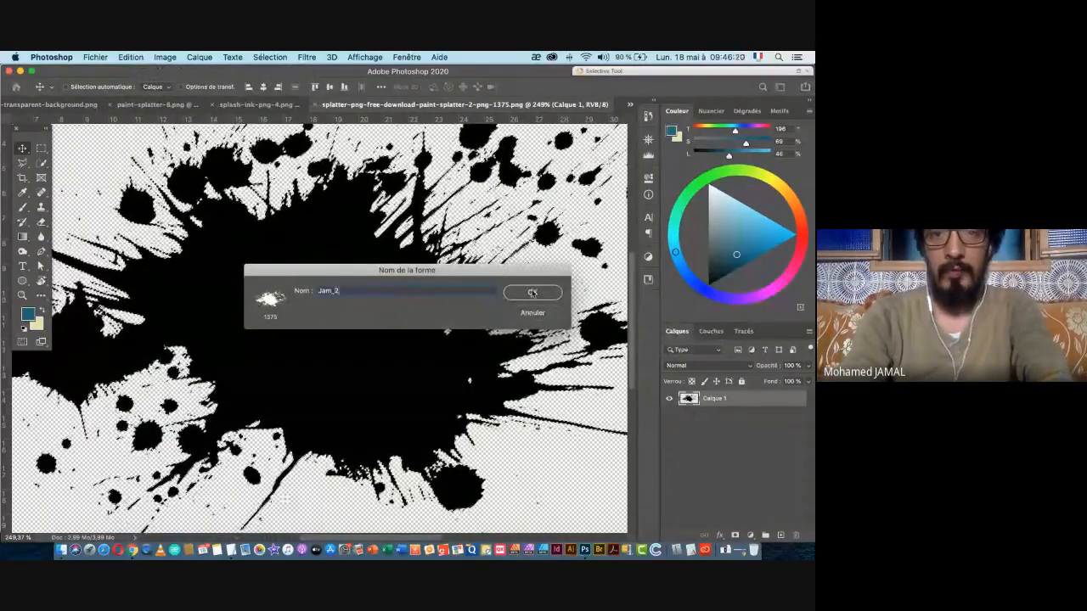
key(Return)
key(b)
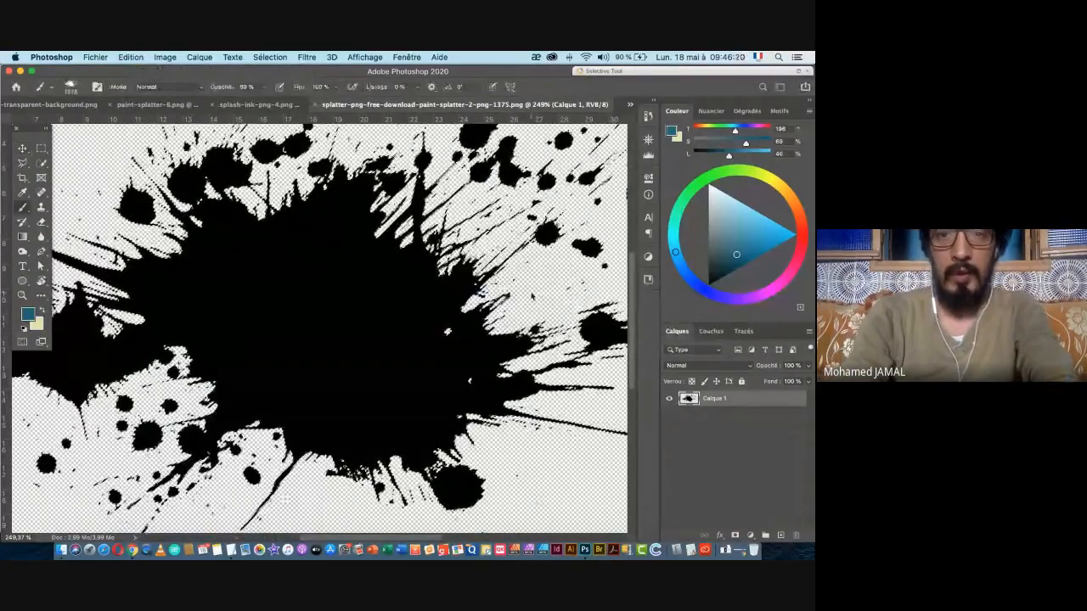
key(super+w)
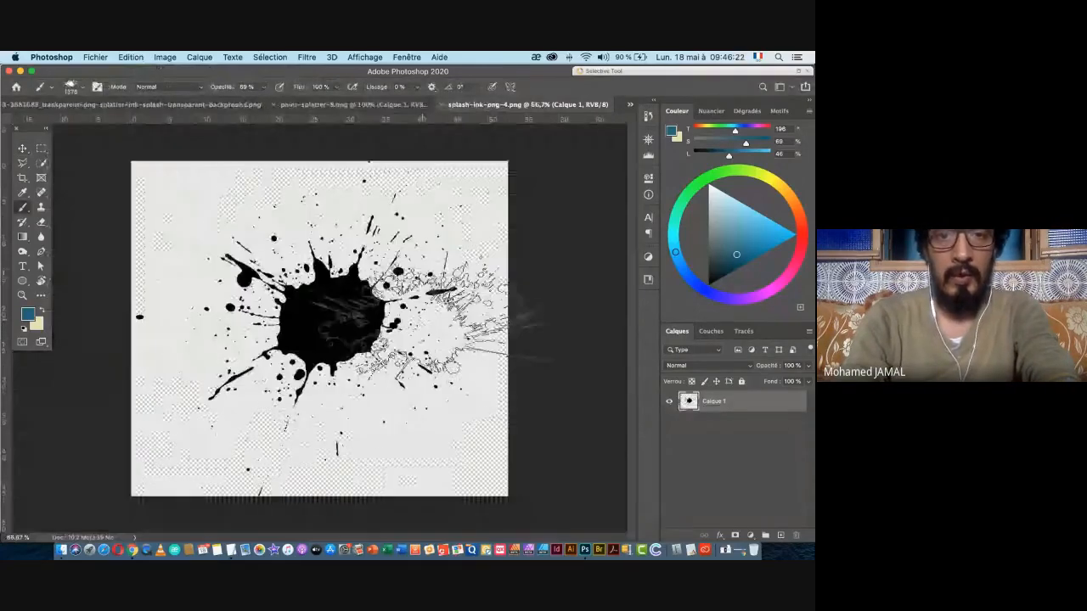
- Load the splash layer of splash-ink-png-4.png as a selection, define it as brush preset Jam_3, and activate the Brush tool
click(23, 148)
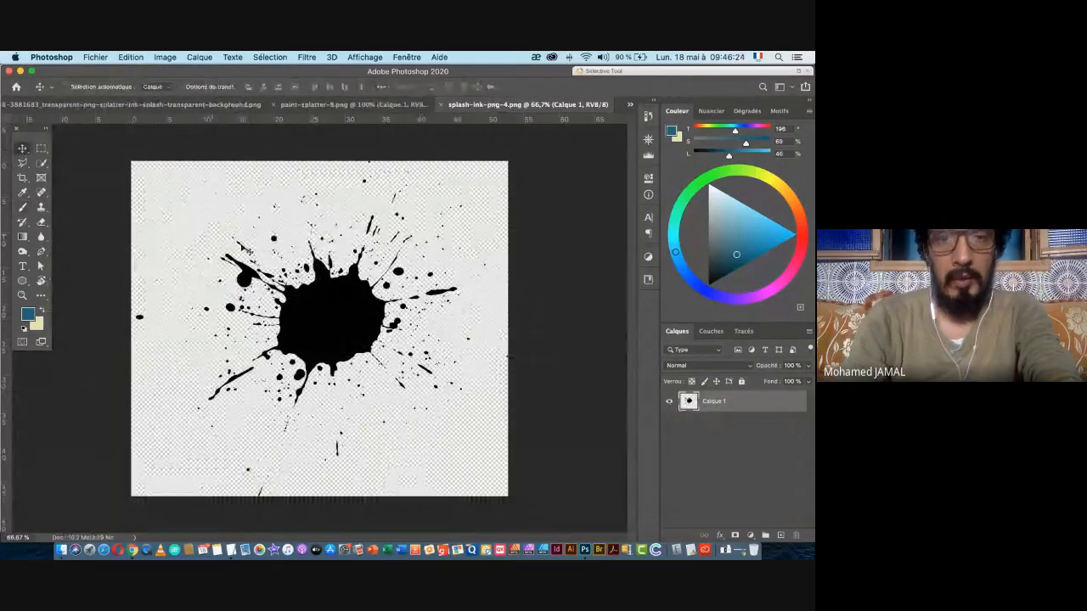
super+click(690, 403)
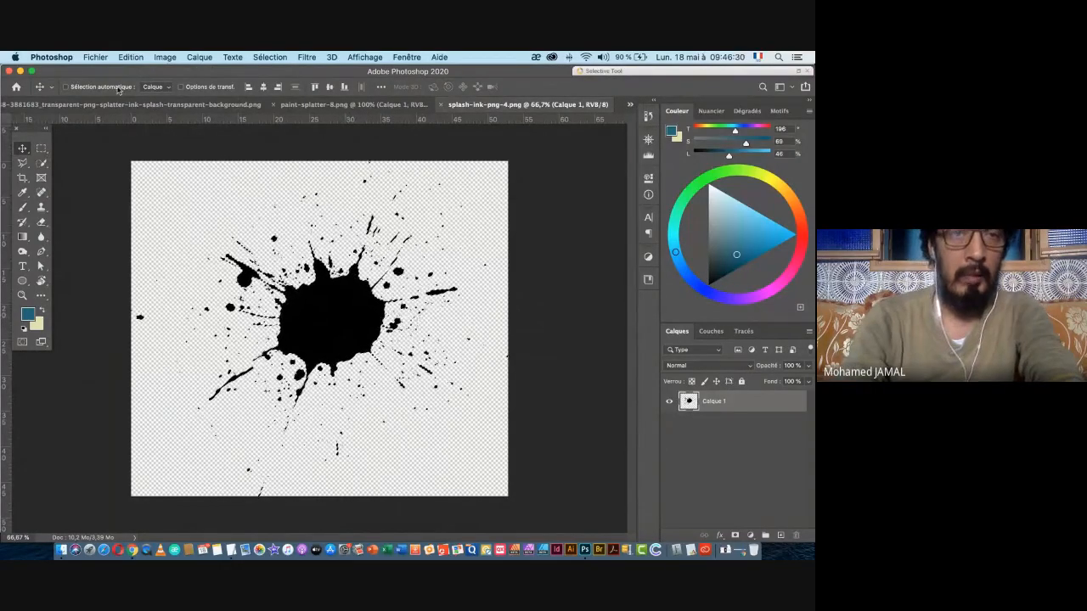
click(136, 57)
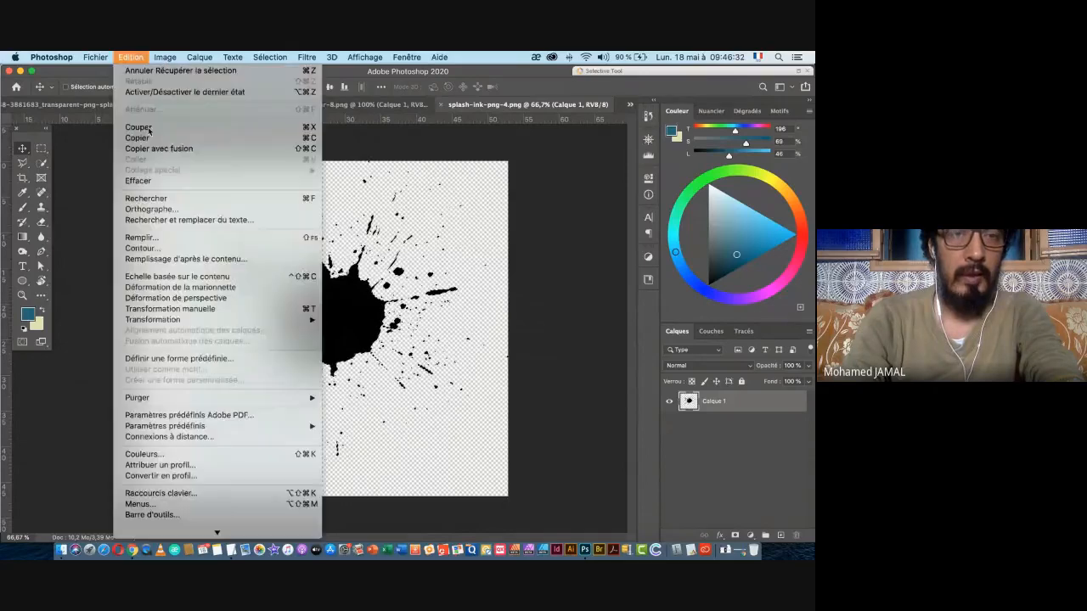
click(195, 366)
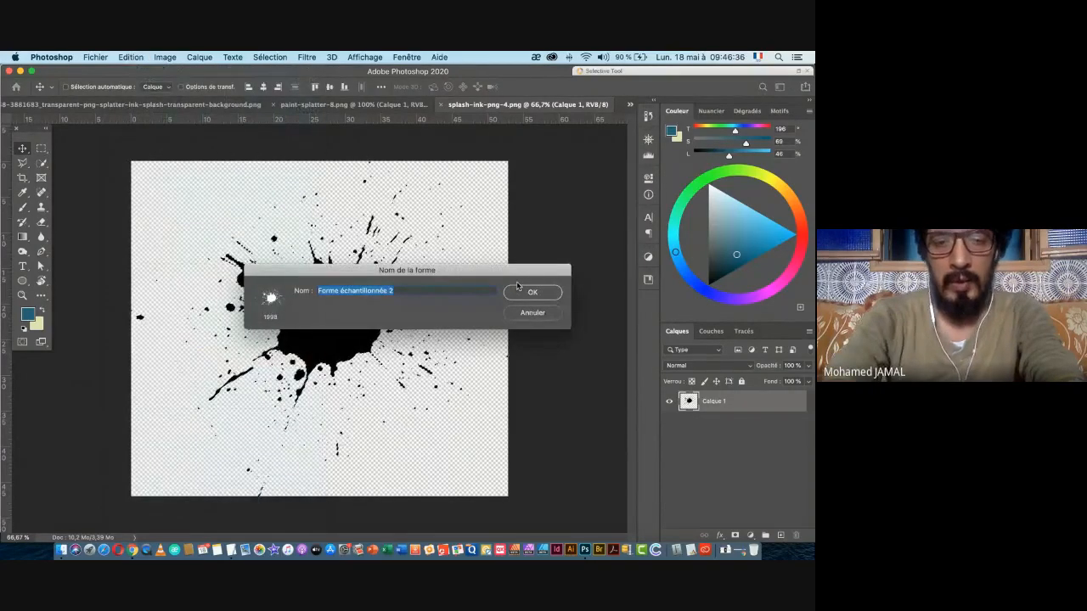
text(Jam_3)
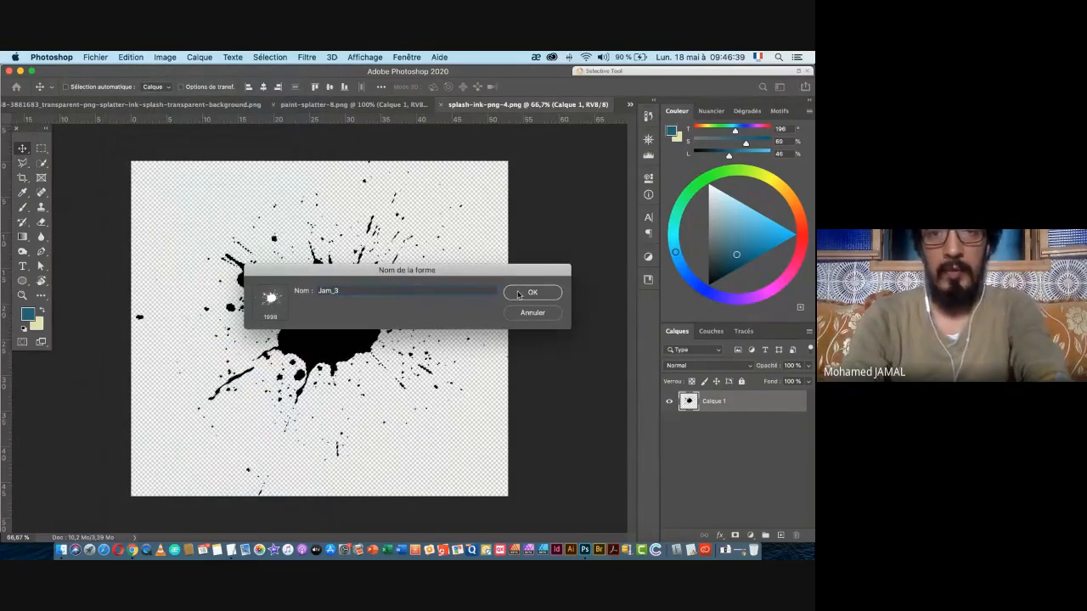
key(Return)
key(b)
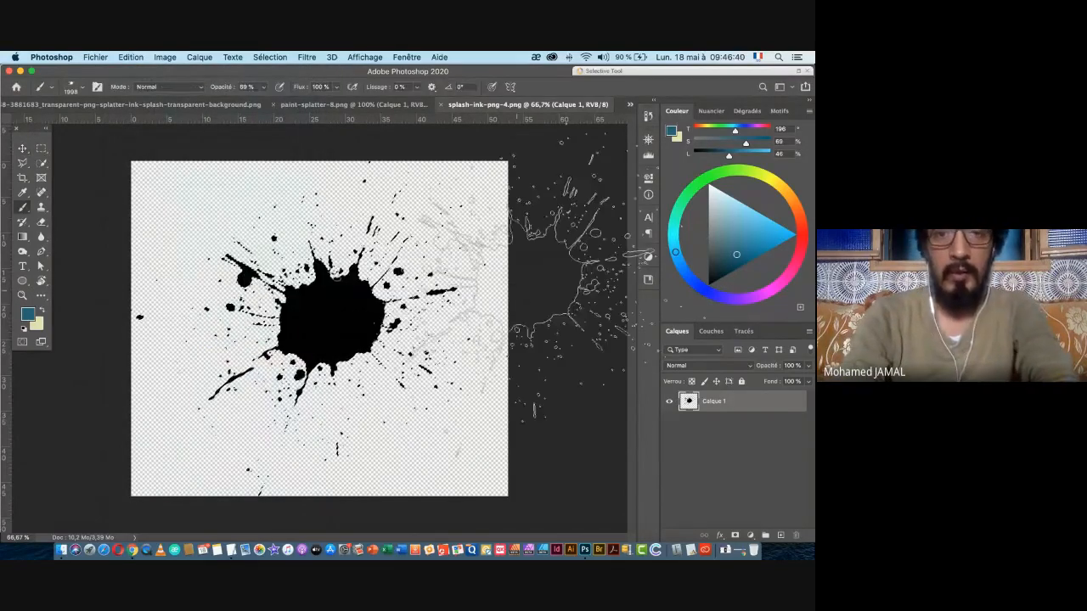
- Define the paint-splatter-8.png splatter as a brush preset named Jam_4, closing both the splash-ink-png-4.png and paint-splatter-8.png images
key(super+w)
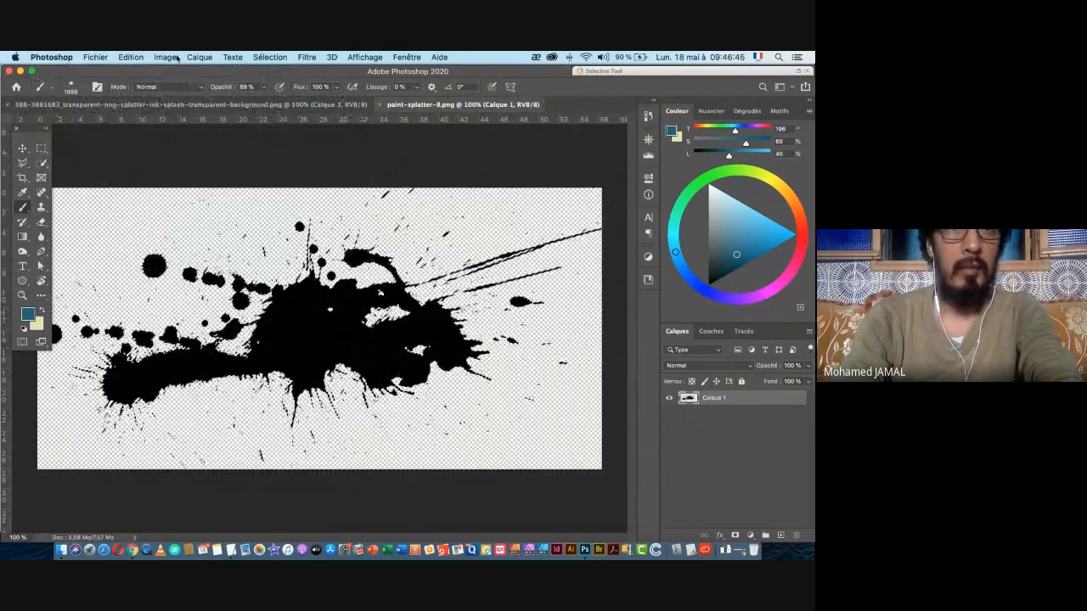
click(129, 58)
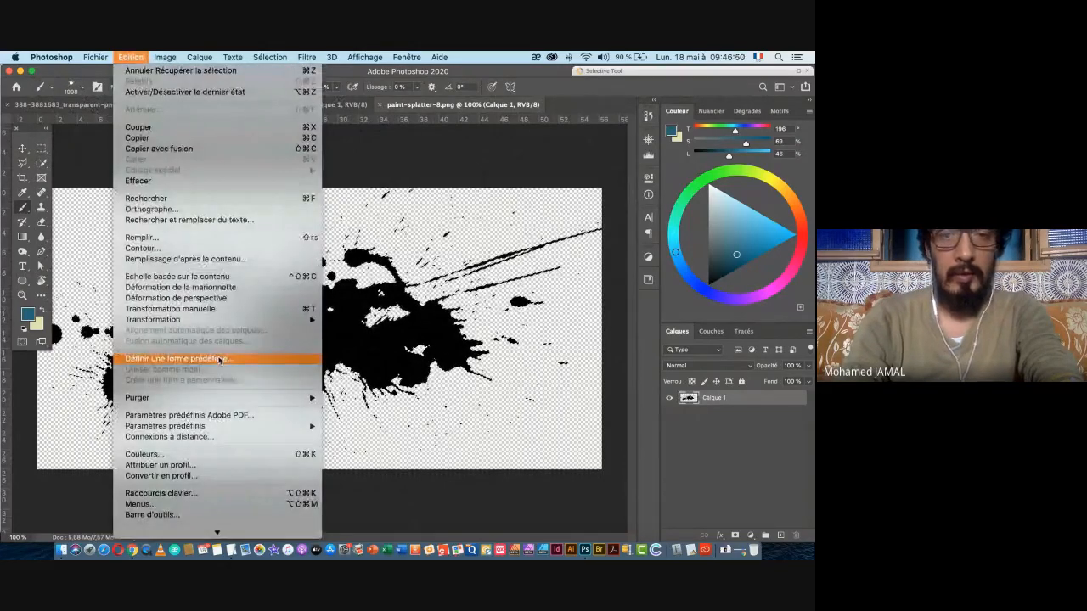
click(219, 360)
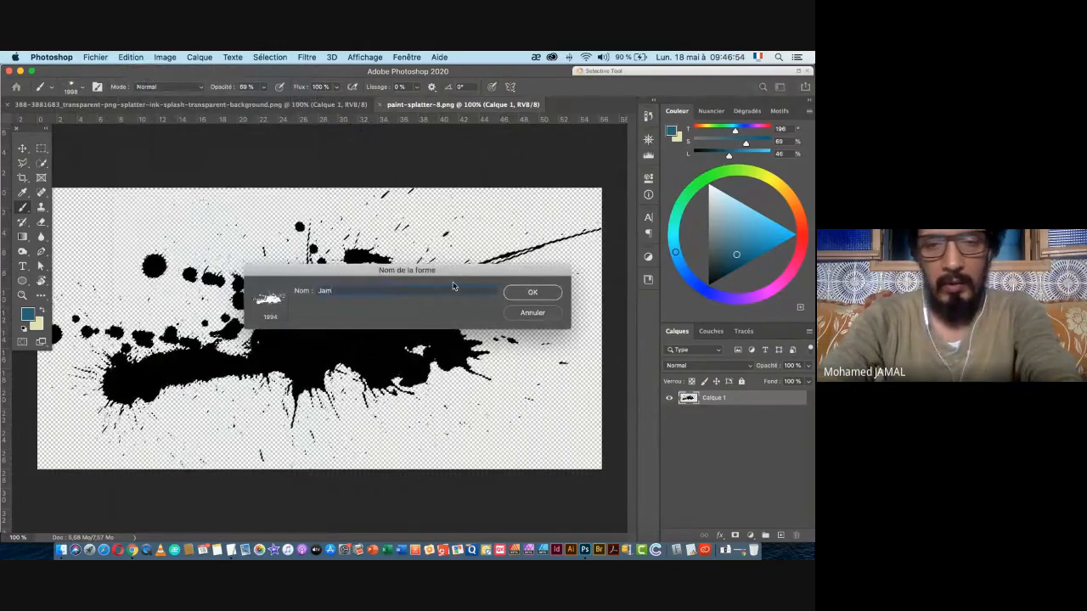
text(Jam 2)
click(521, 297)
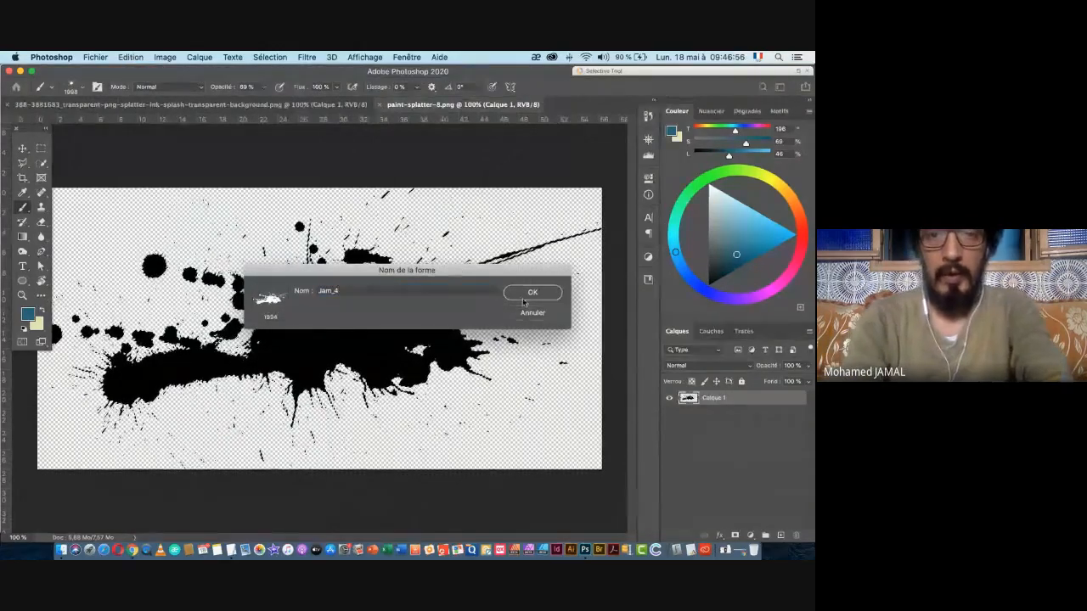
key(super+w)
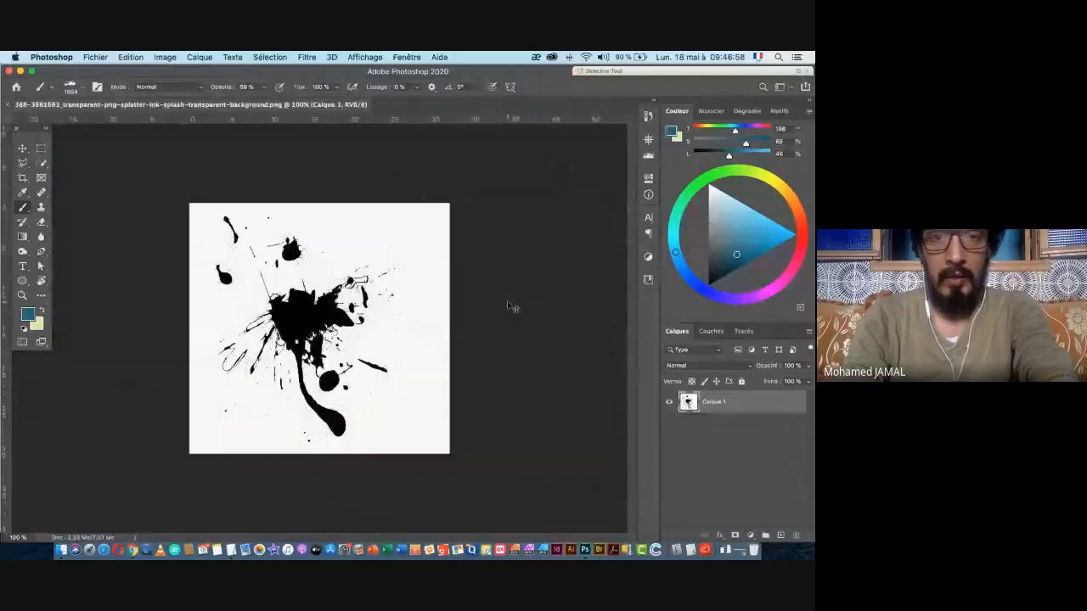
- Activate the Magic Wand tool for the splatter image with the white background and set its tolerance to 20
click(23, 150)
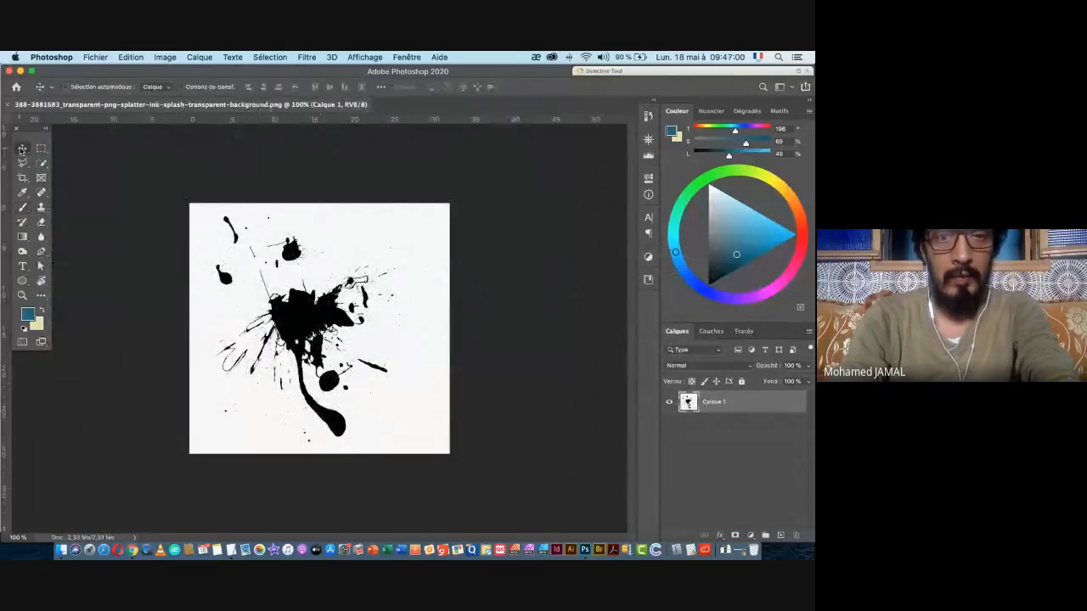
drag(363, 335, 435, 329)
drag(478, 373, 391, 251)
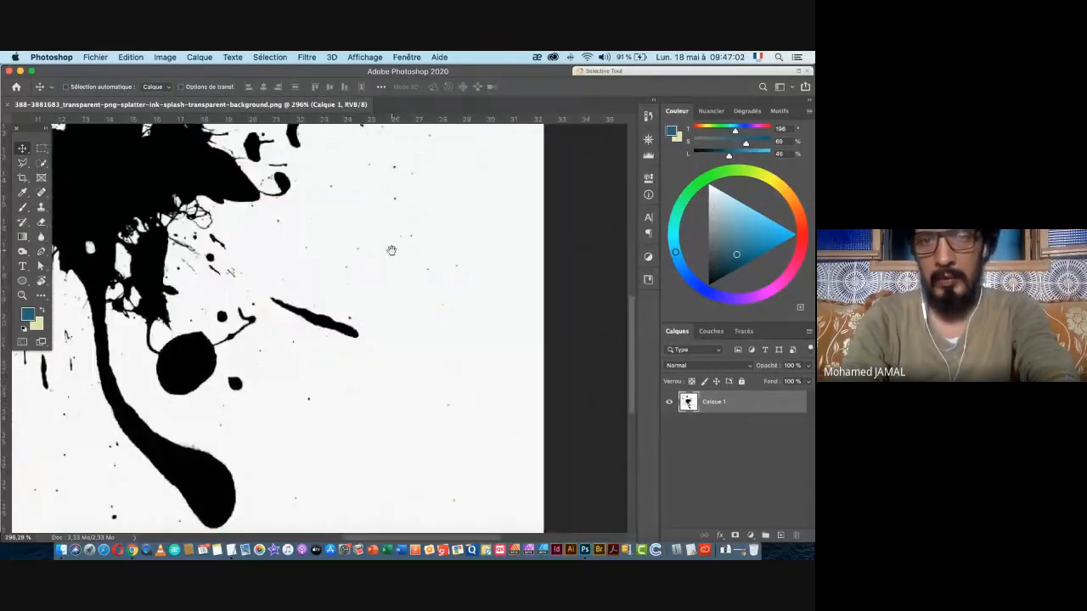
drag(356, 407, 606, 292)
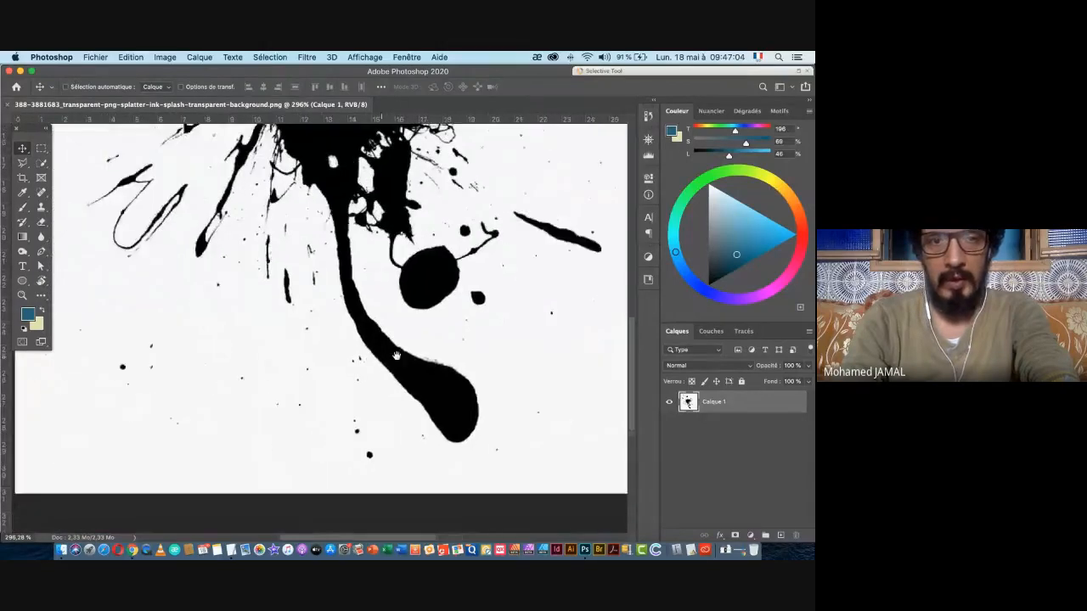
drag(320, 316, 182, 427)
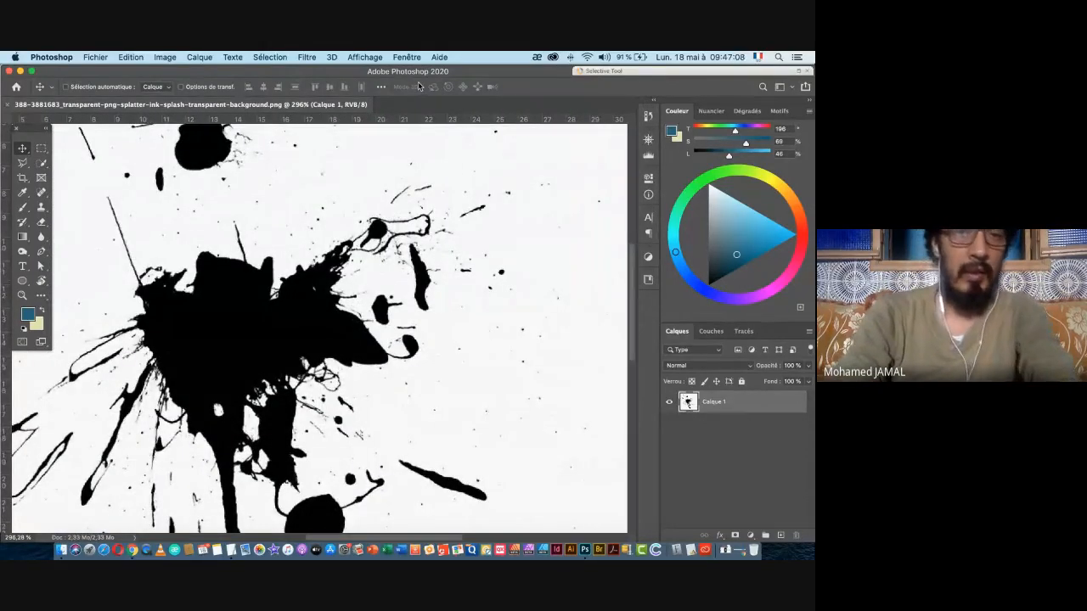
drag(307, 201, 284, 221)
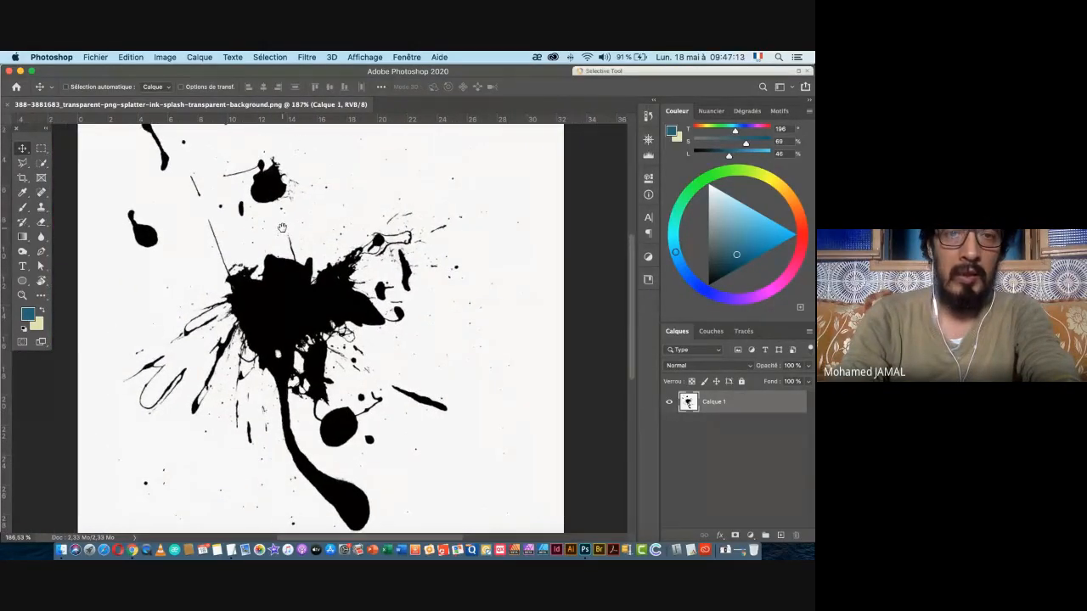
click(38, 166)
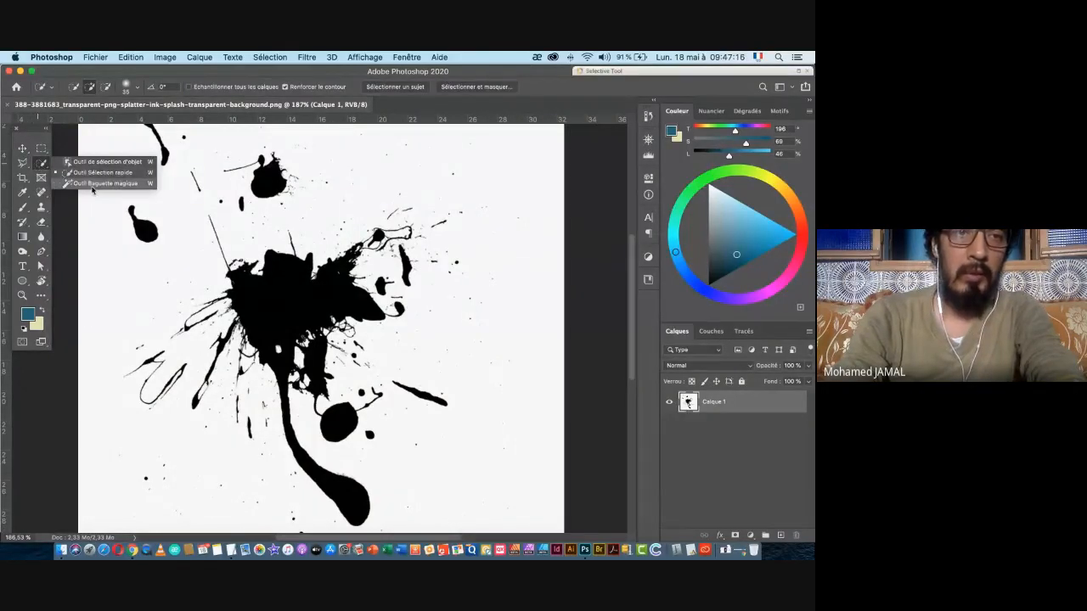
click(90, 188)
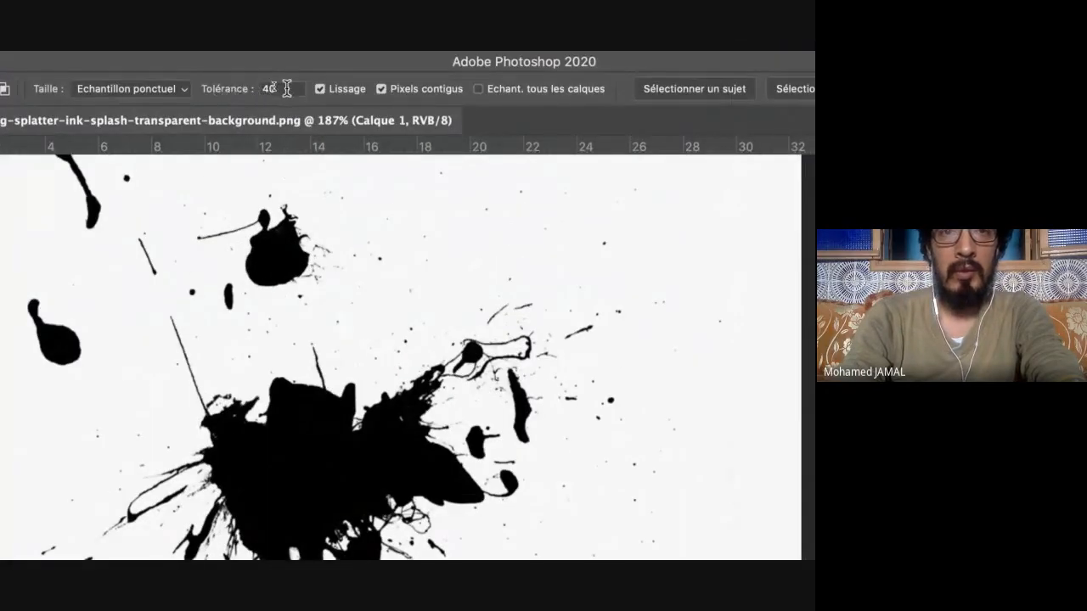
click(286, 89)
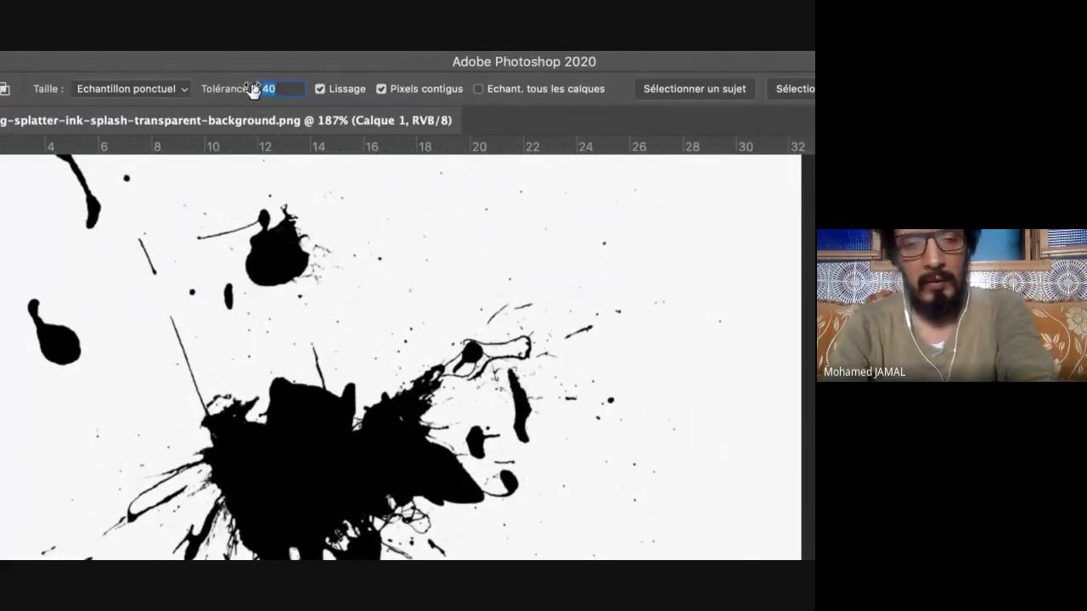
text(2)
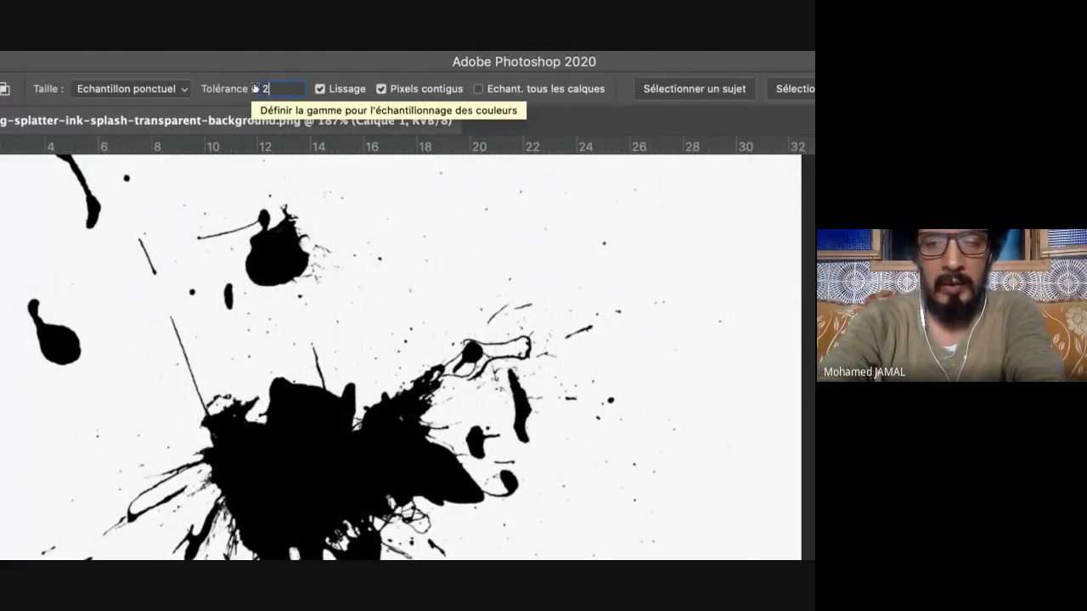
text(0)
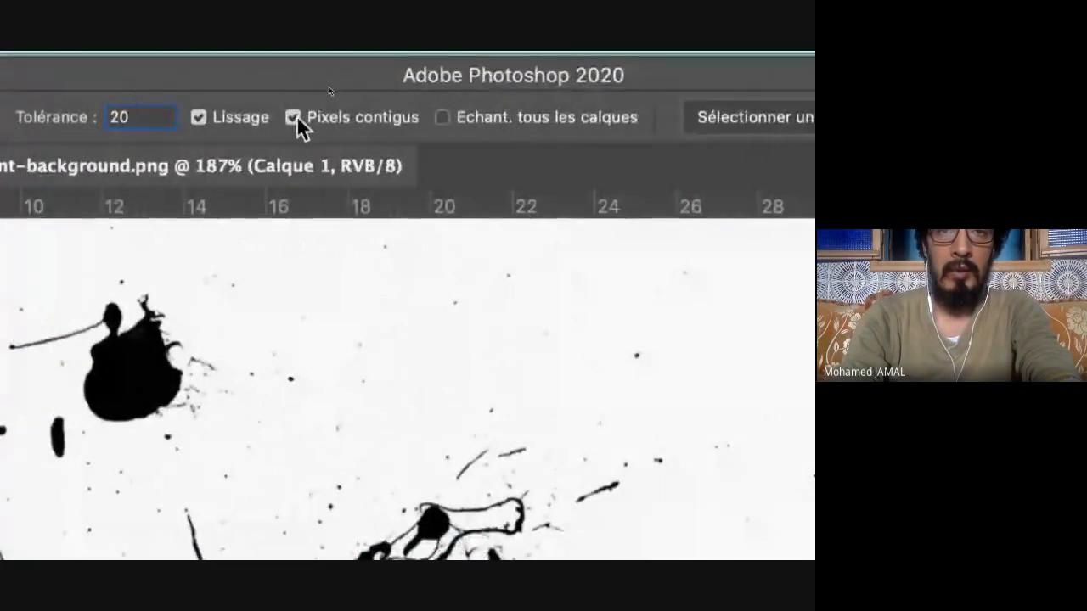
- Turn off contiguous pixels, select all the black ink with the Magic Wand, and check the selection around the small specks
click(294, 117)
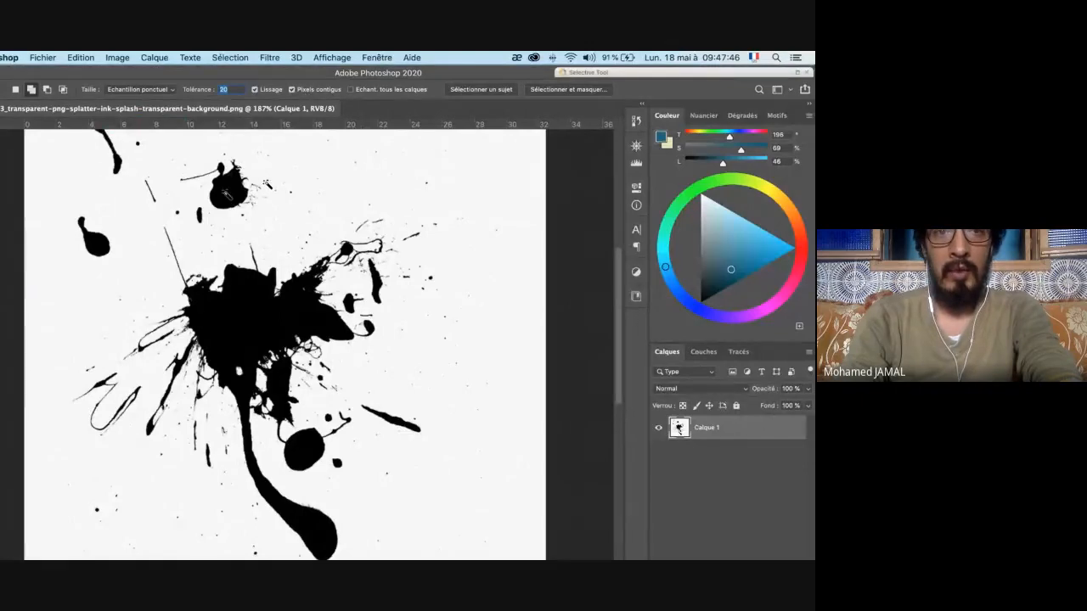
click(231, 191)
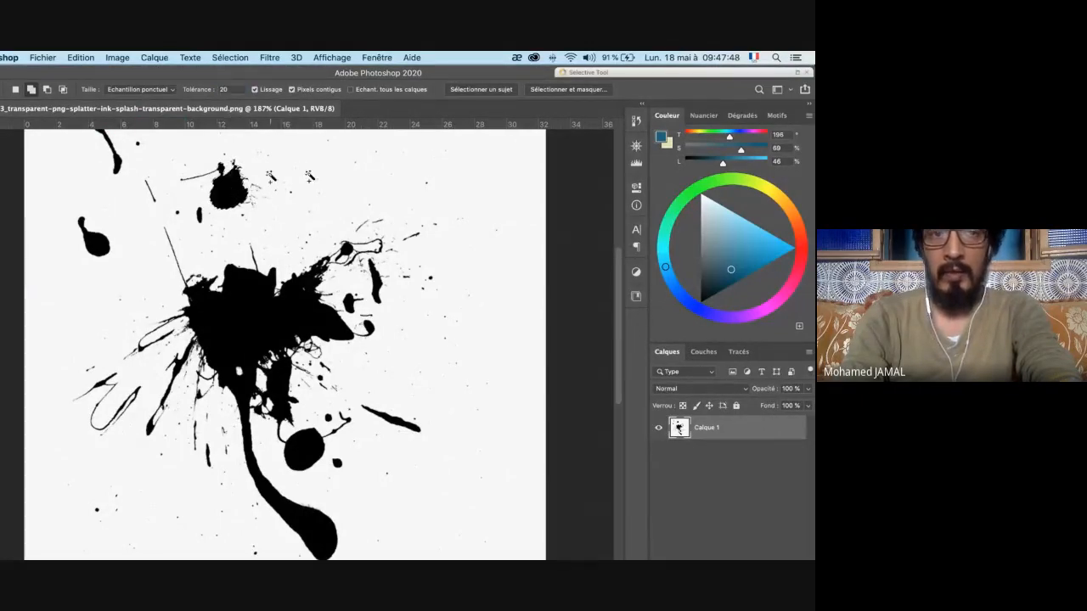
click(343, 91)
key(super+d)
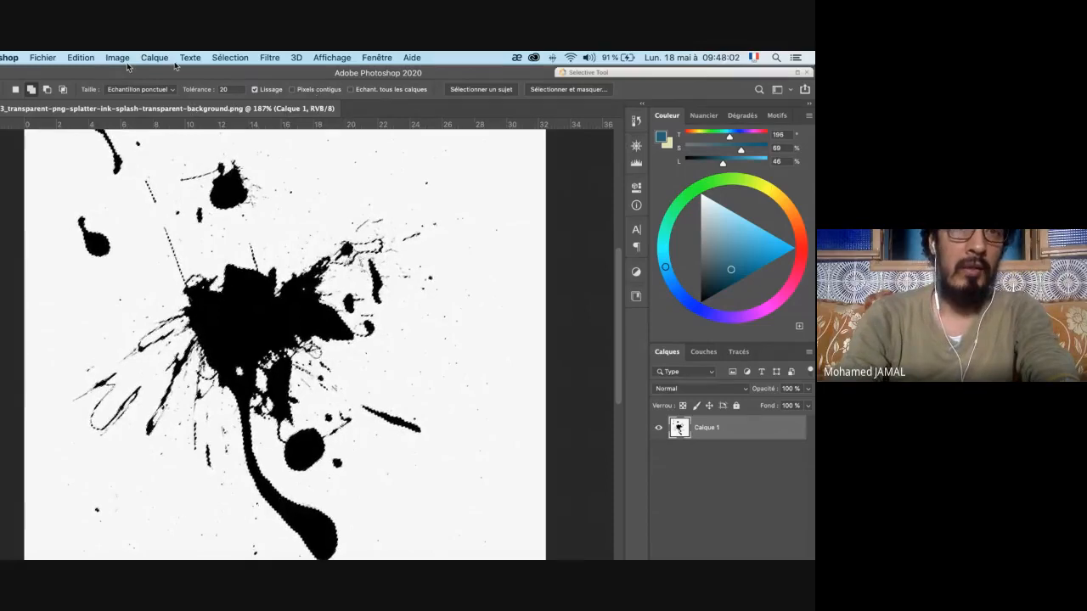
key(super+space)
drag(305, 181, 404, 190)
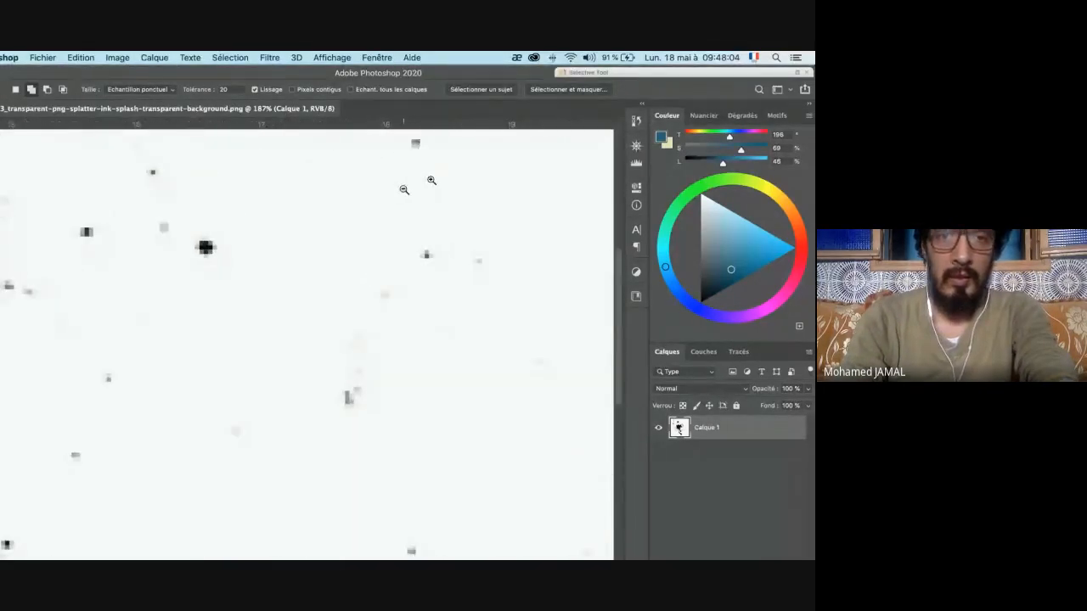
drag(352, 255, 398, 245)
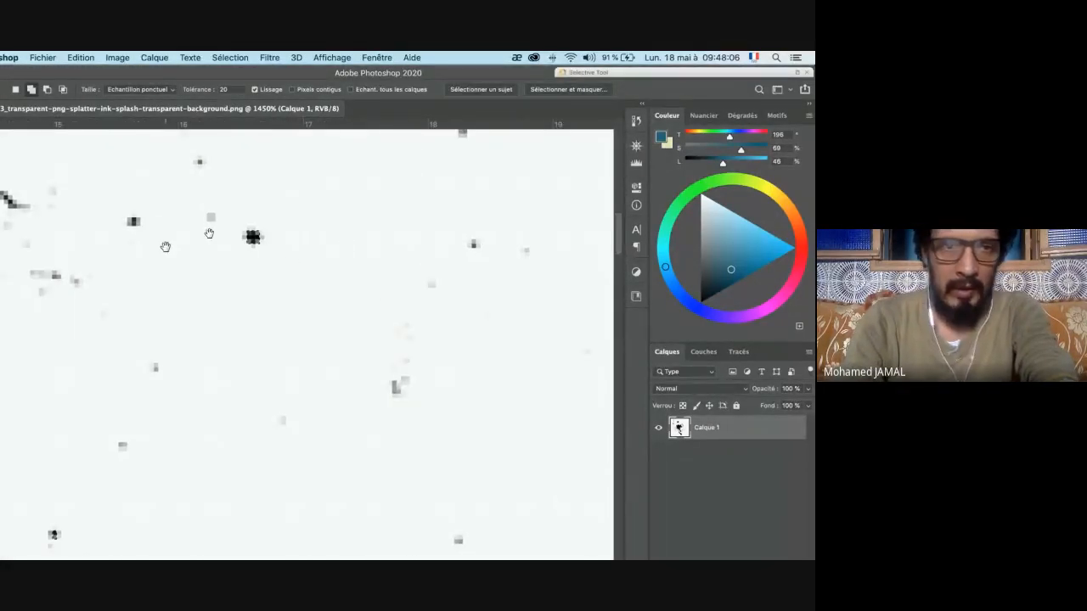
drag(324, 253, 266, 255)
drag(449, 255, 218, 213)
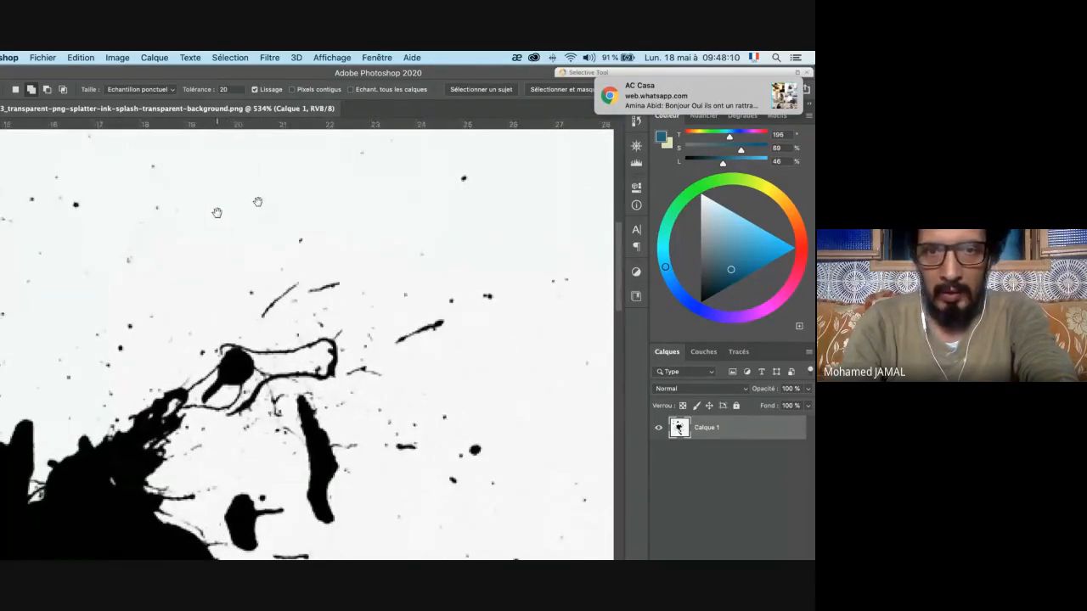
click(218, 213)
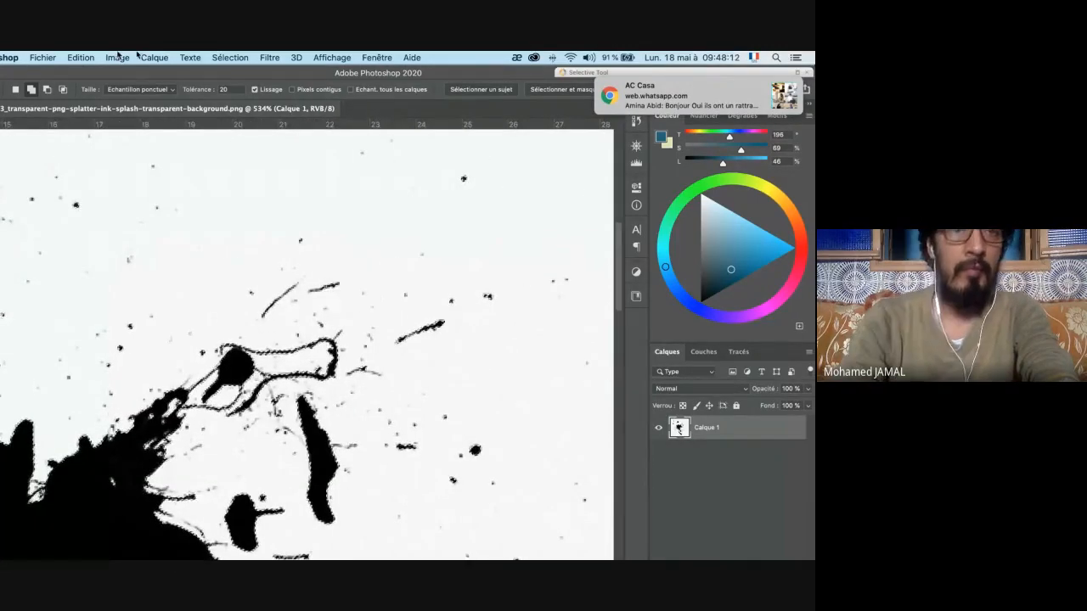
- Define the selected black ink as a brush preset named Jam_5, activate the Brush tool, and close the image
click(81, 57)
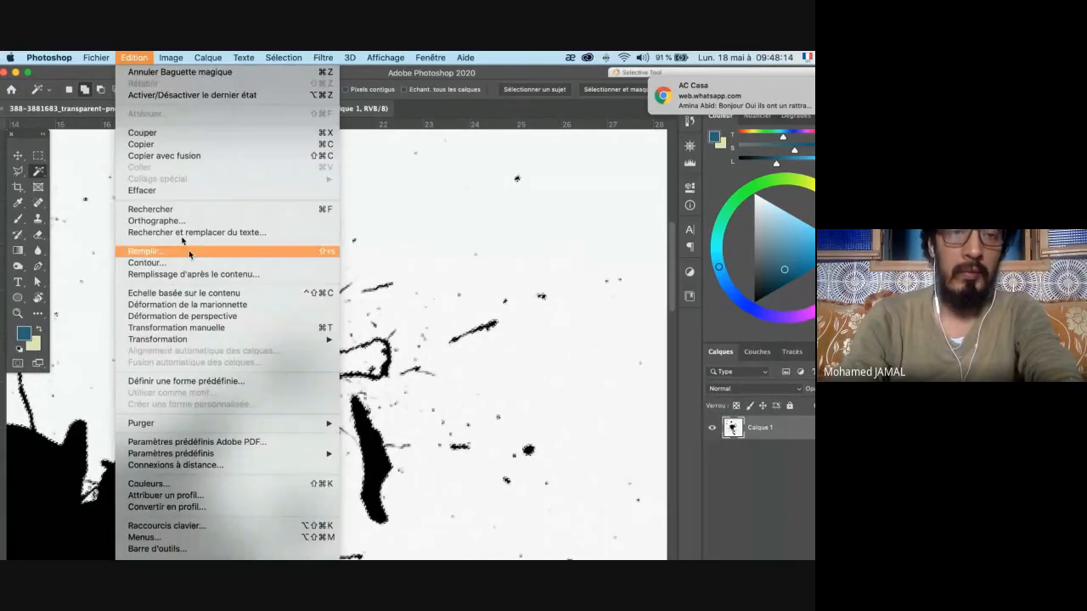
click(203, 383)
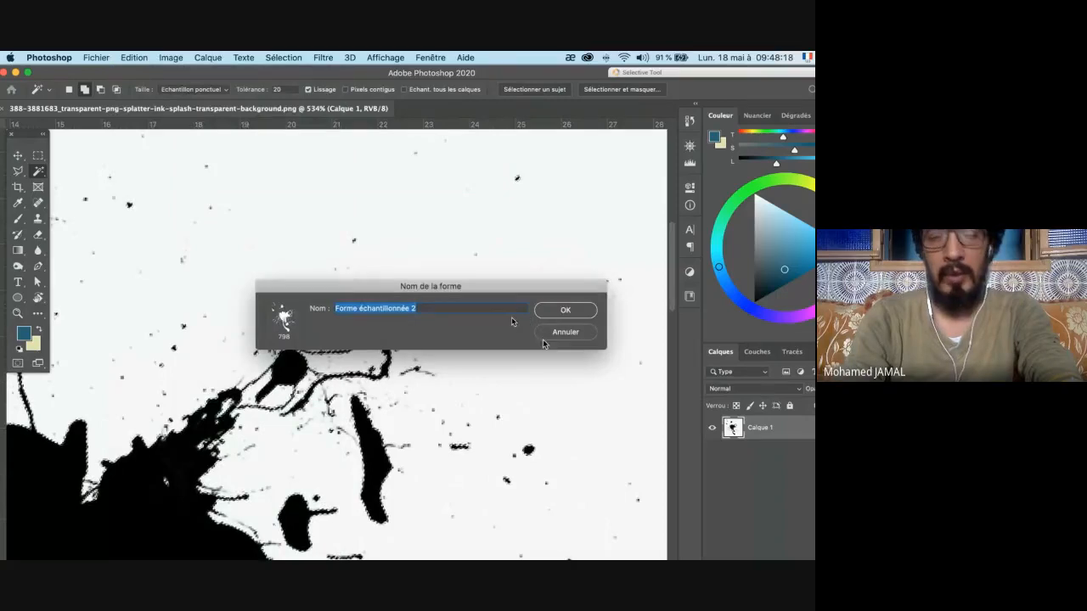
text(Jam)
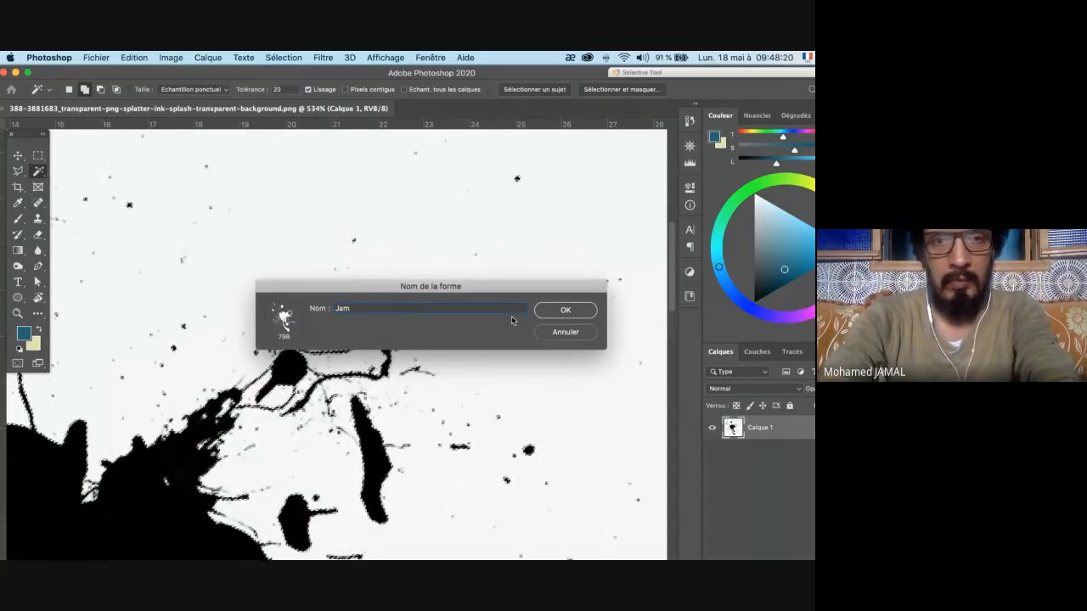
text(_5)
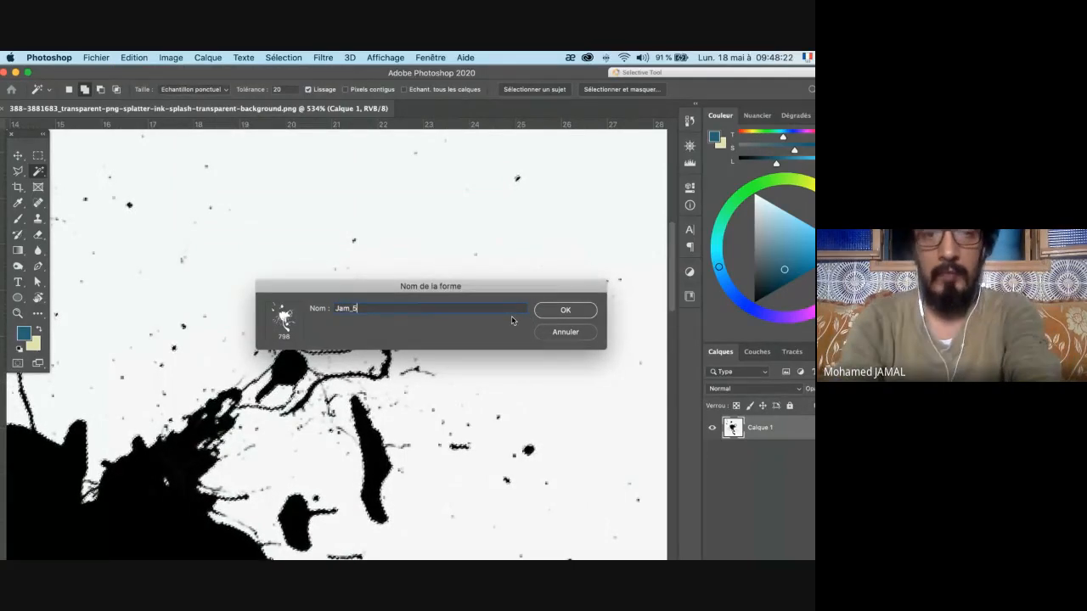
key(Return)
key(b)
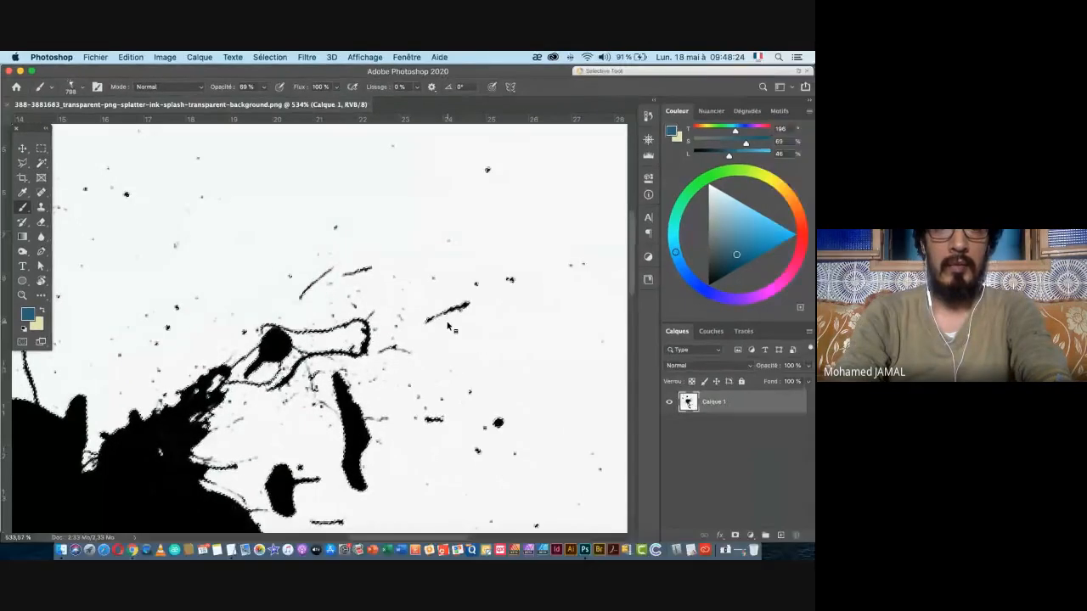
key(super+w)
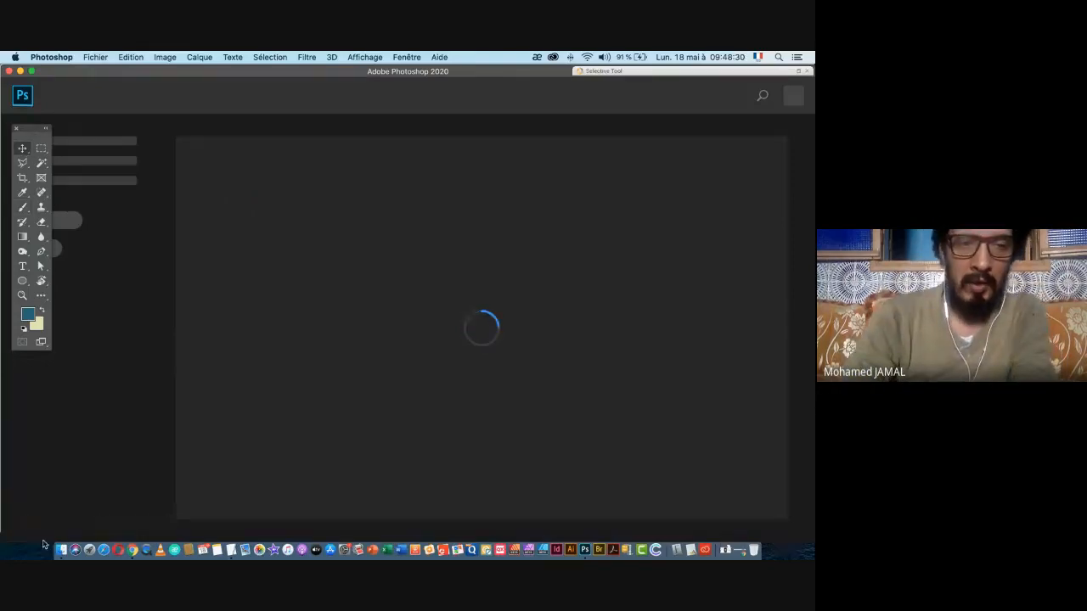
- Switch to Finder to look at the Comment créer un pinceau Photoshop folder, and return to the Photoshop home screen
click(62, 550)
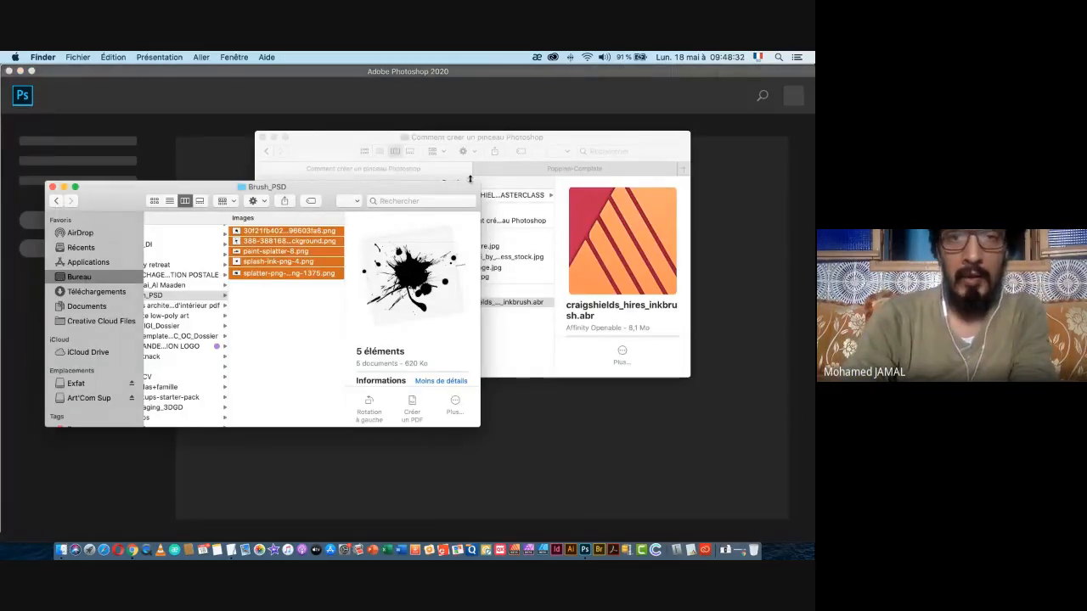
click(430, 179)
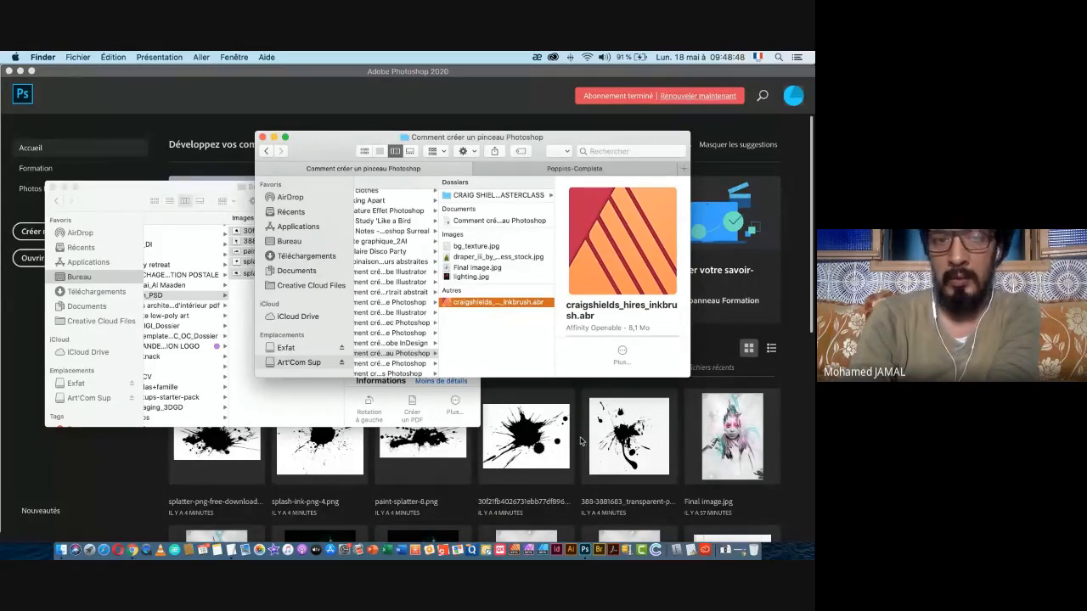
click(536, 447)
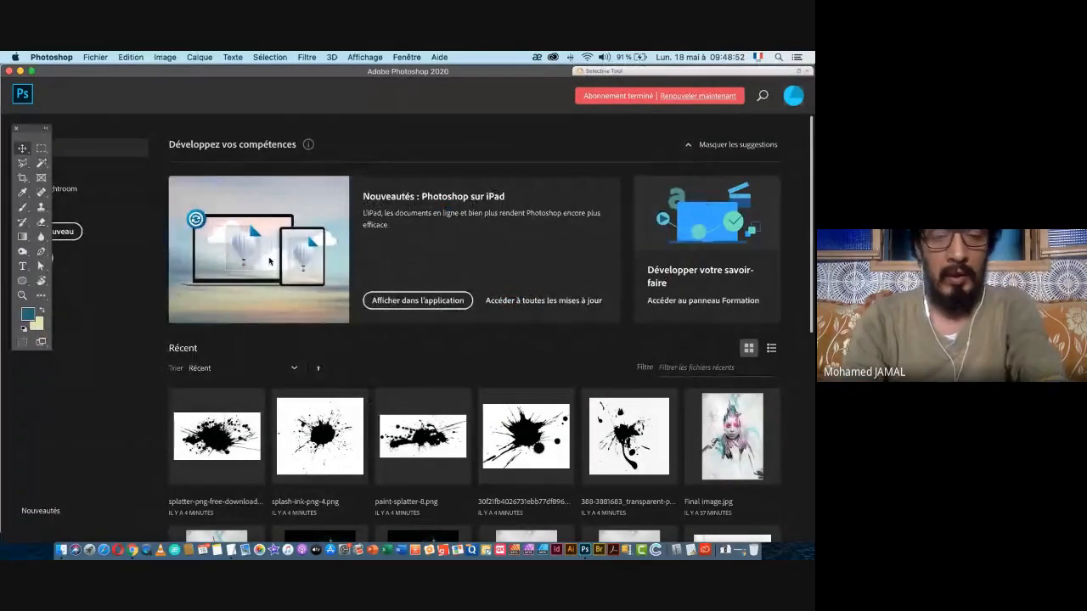
key(super+Tab)
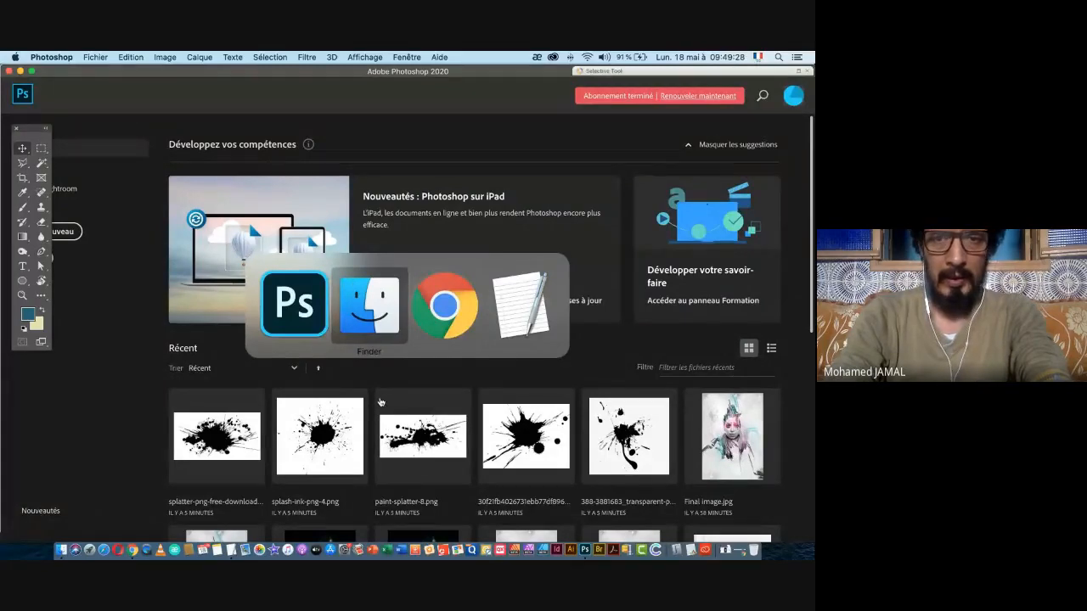
key(super+Escape)
key(super+Tab)
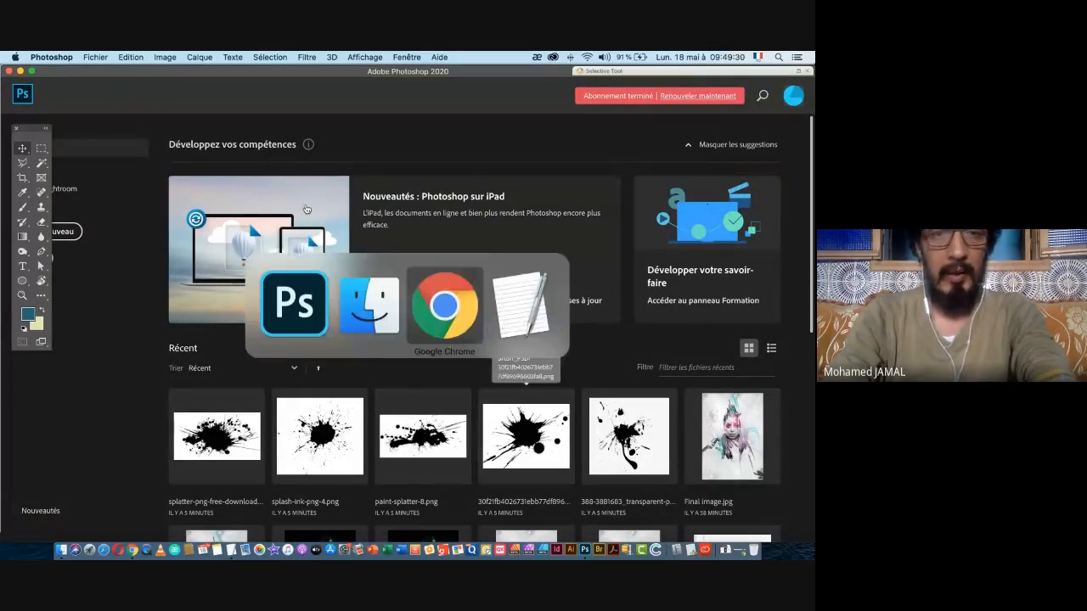
click(368, 314)
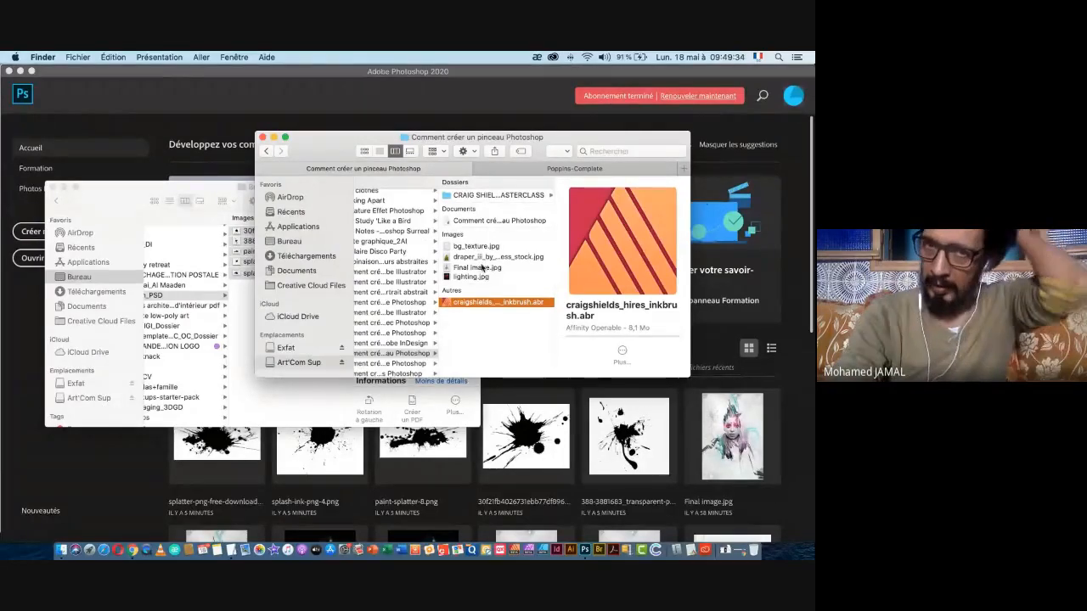
click(440, 456)
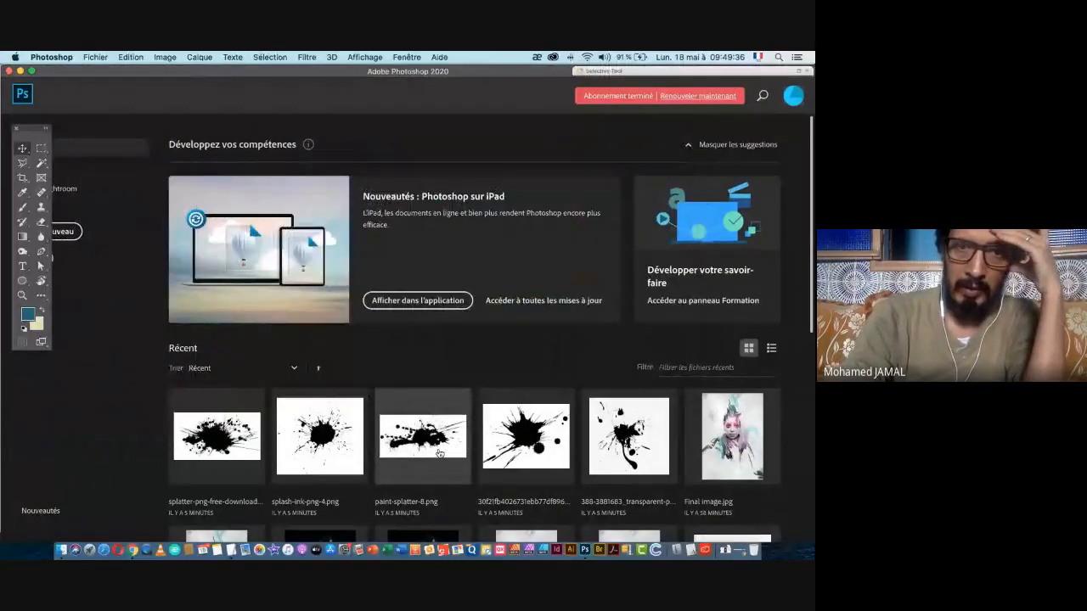
- Open draper_iii_by_voivodess_stock.jpg from the Comment créer un pinceau Photoshop folder in Finder with Photoshop
click(61, 551)
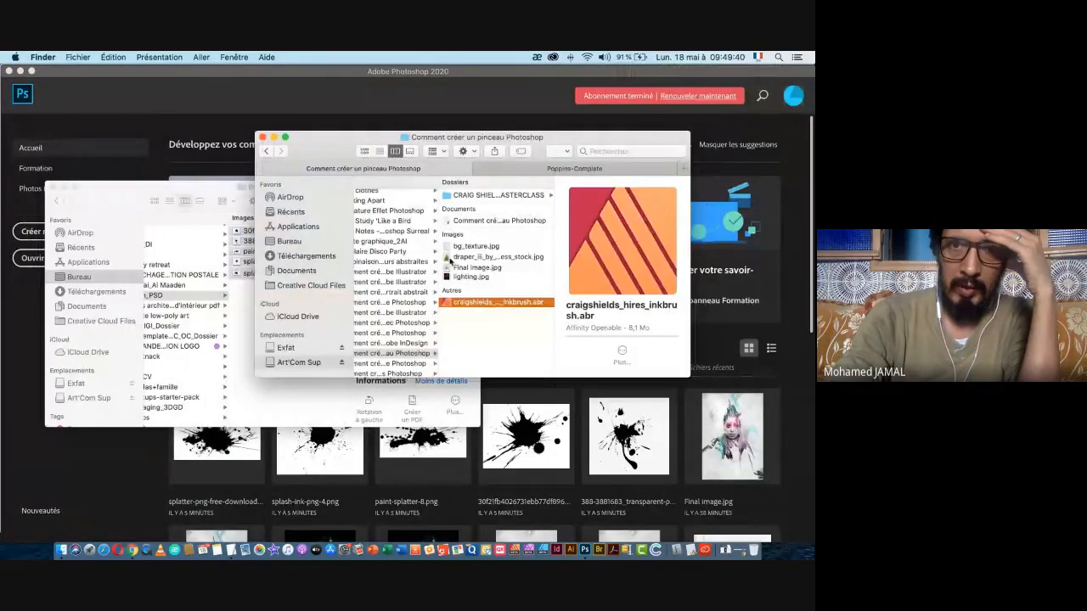
click(449, 257)
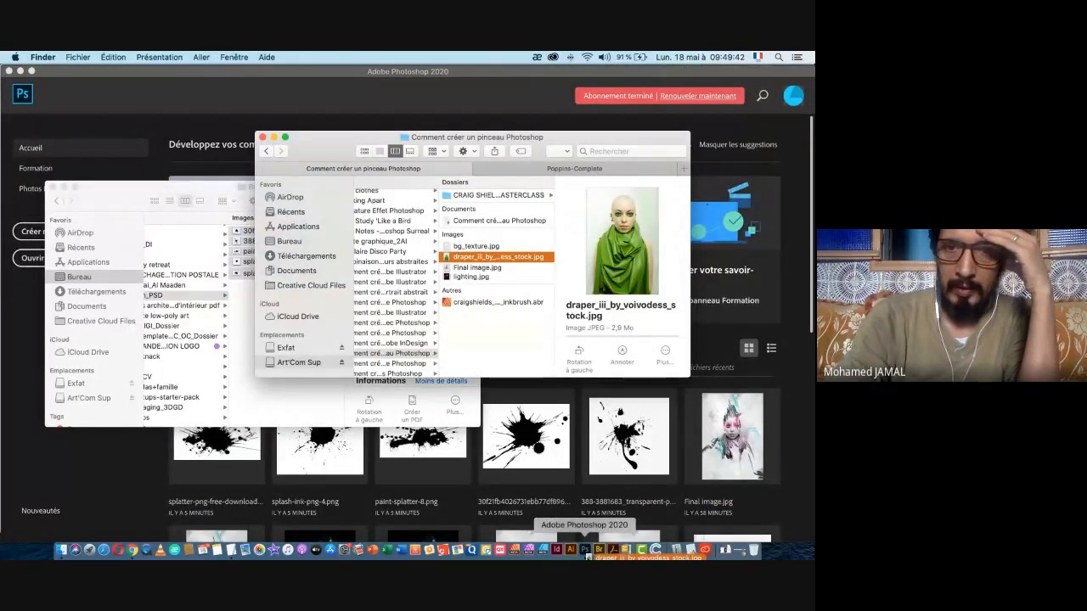
click(584, 550)
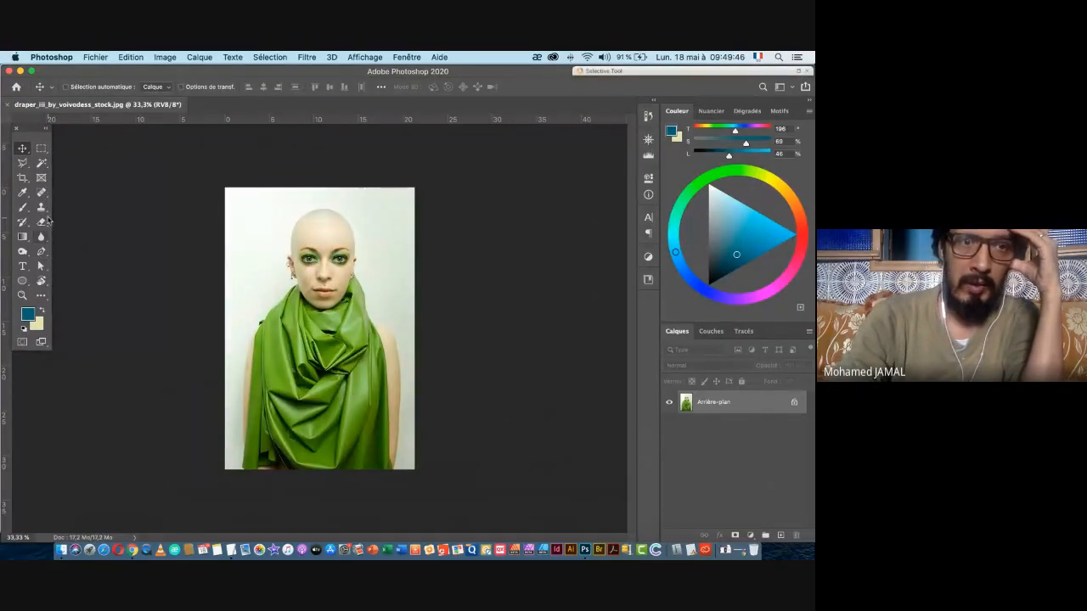
- Activate the Brush tool and review the custom Jam splatter brushes in the brush preset list
click(23, 208)
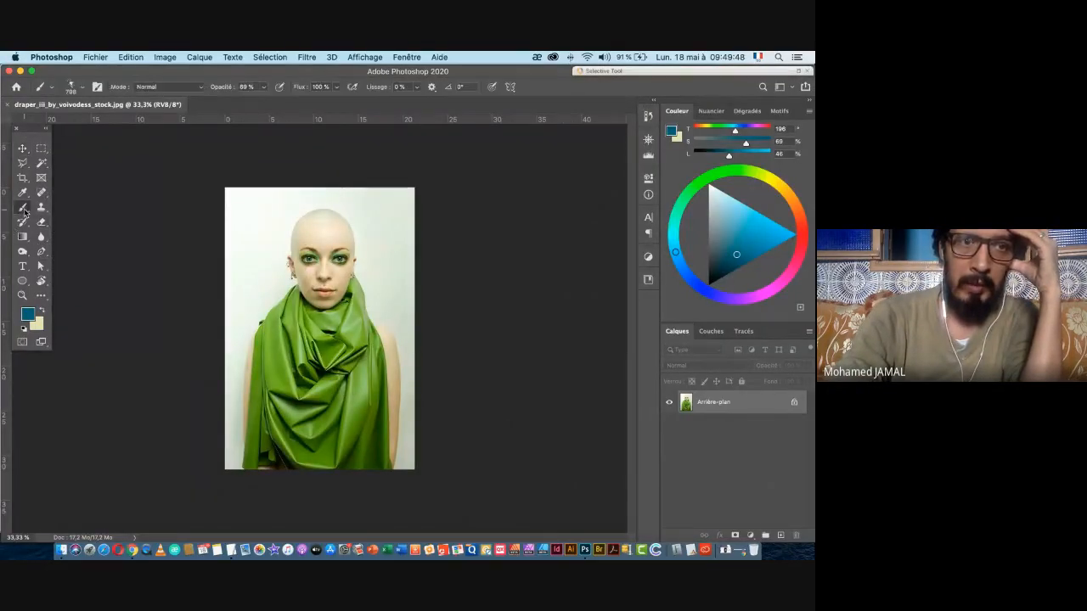
click(84, 88)
scroll(133, 261, up, 10)
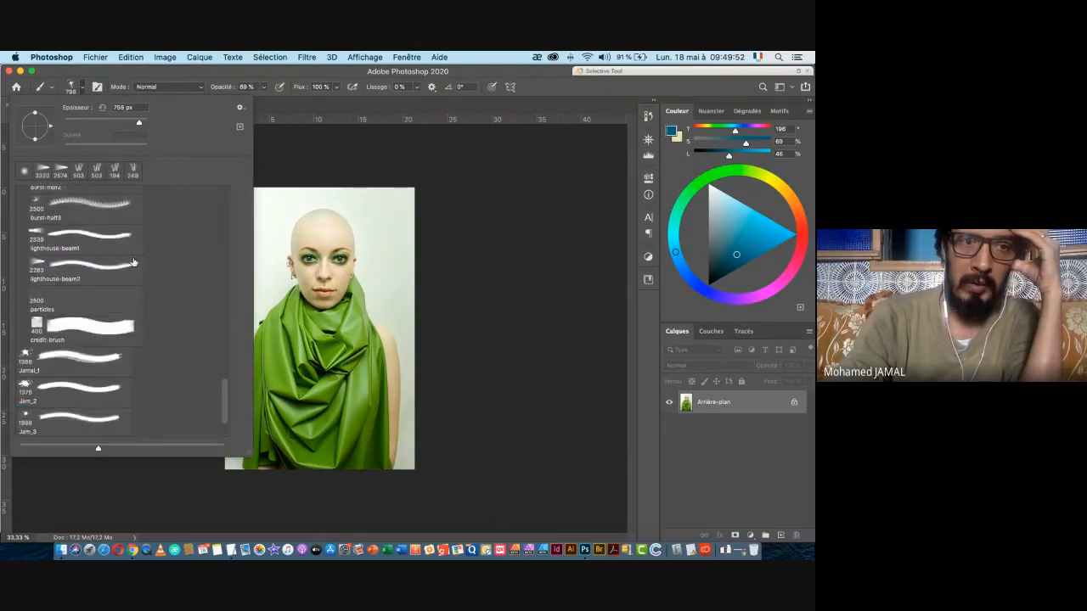
scroll(135, 264, down, 10)
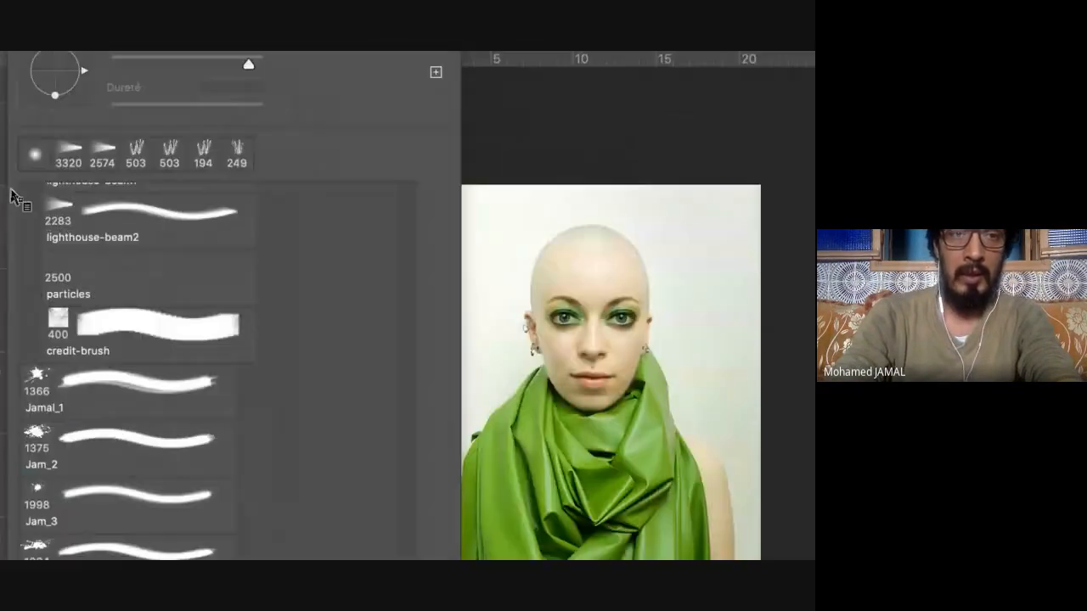
scroll(44, 222, up, 3)
scroll(43, 222, down, 1)
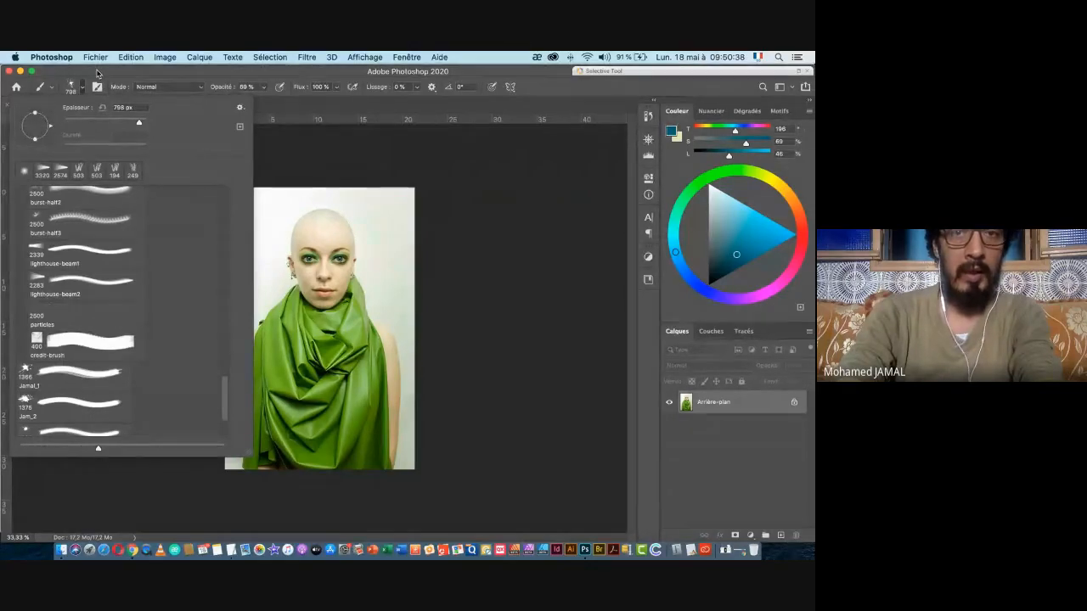
click(98, 74)
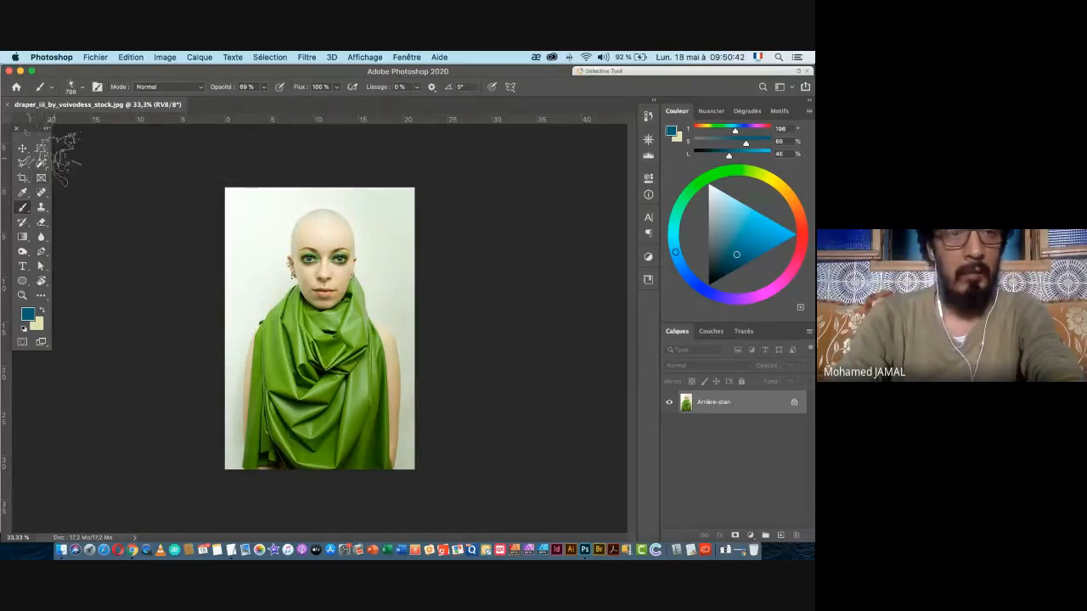
- Collapse the SS-light-beams group in the brush preset list and look over the installed brush groups
click(64, 551)
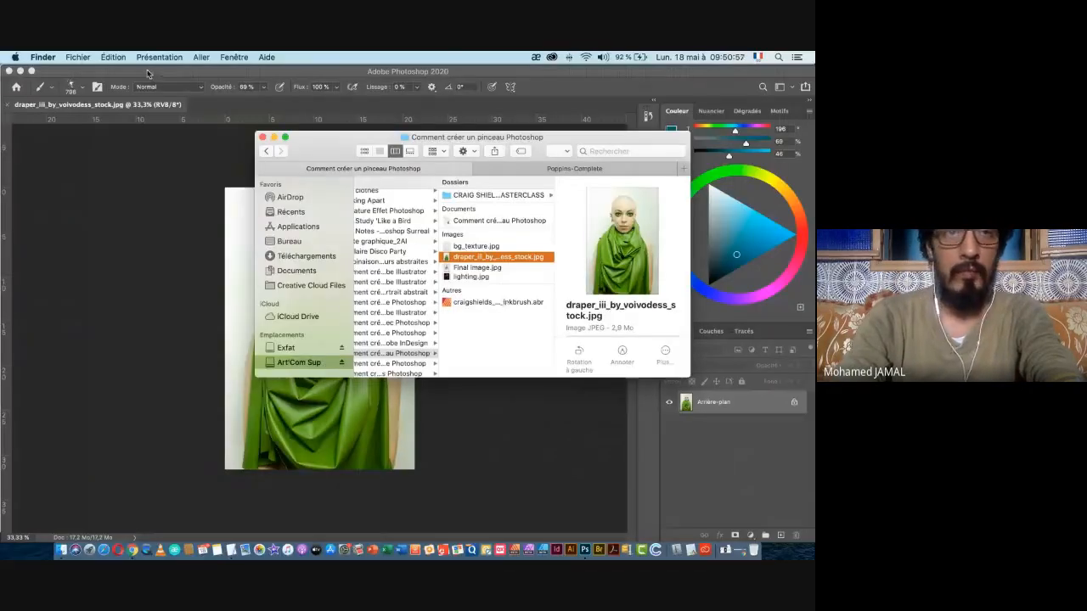
click(147, 73)
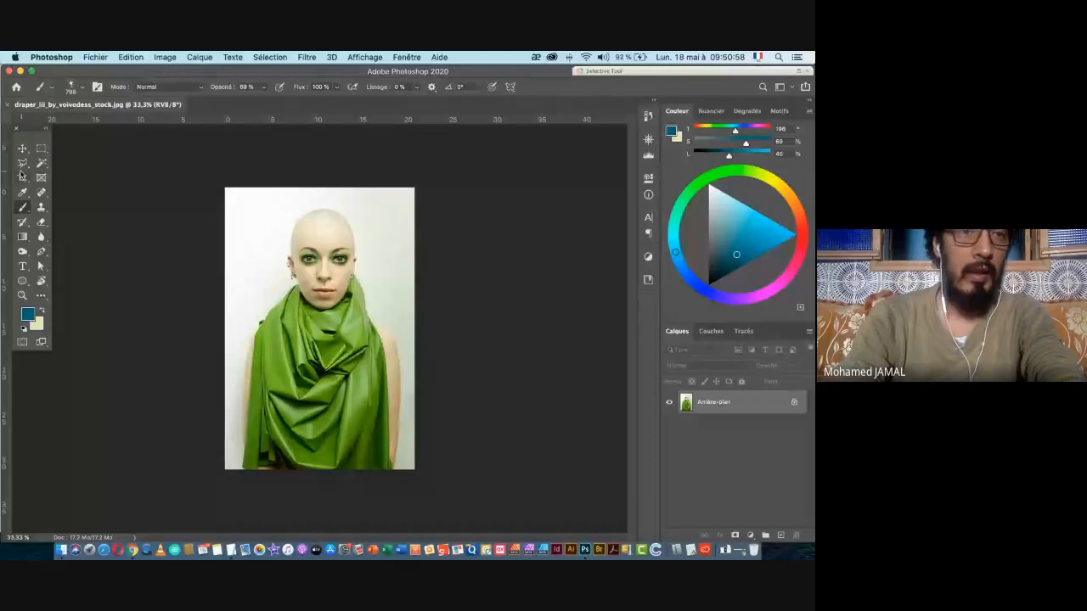
click(84, 89)
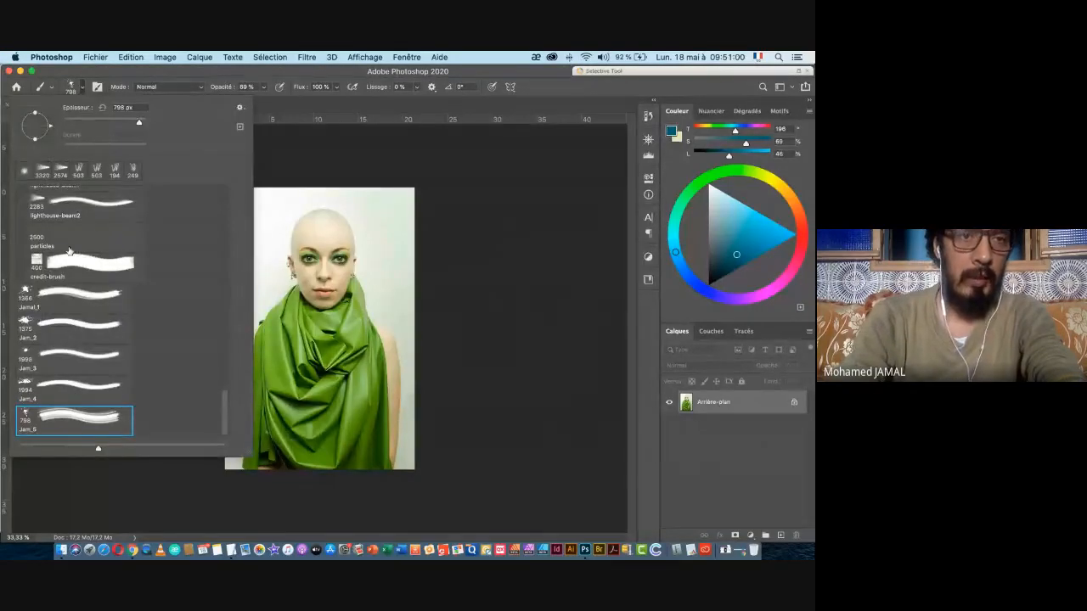
scroll(70, 251, down, 5)
scroll(69, 251, up, 8)
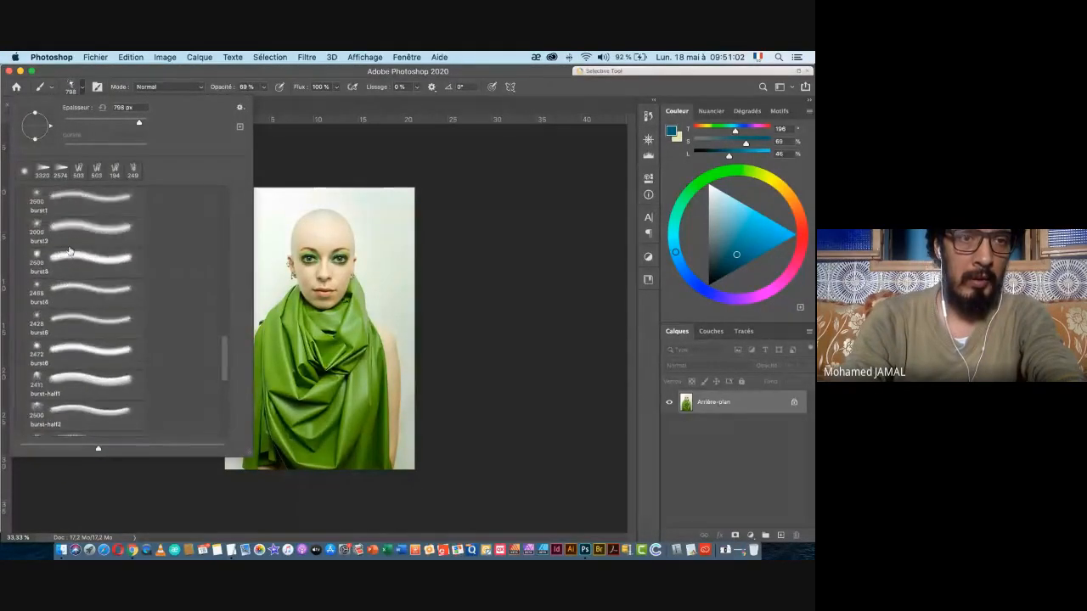
scroll(70, 251, up, 8)
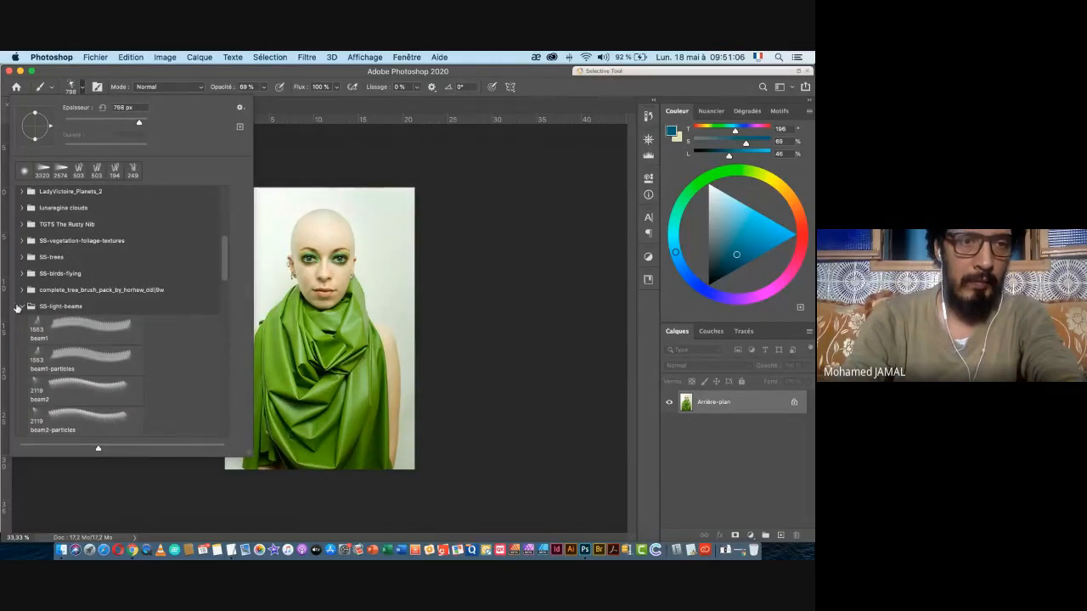
click(23, 307)
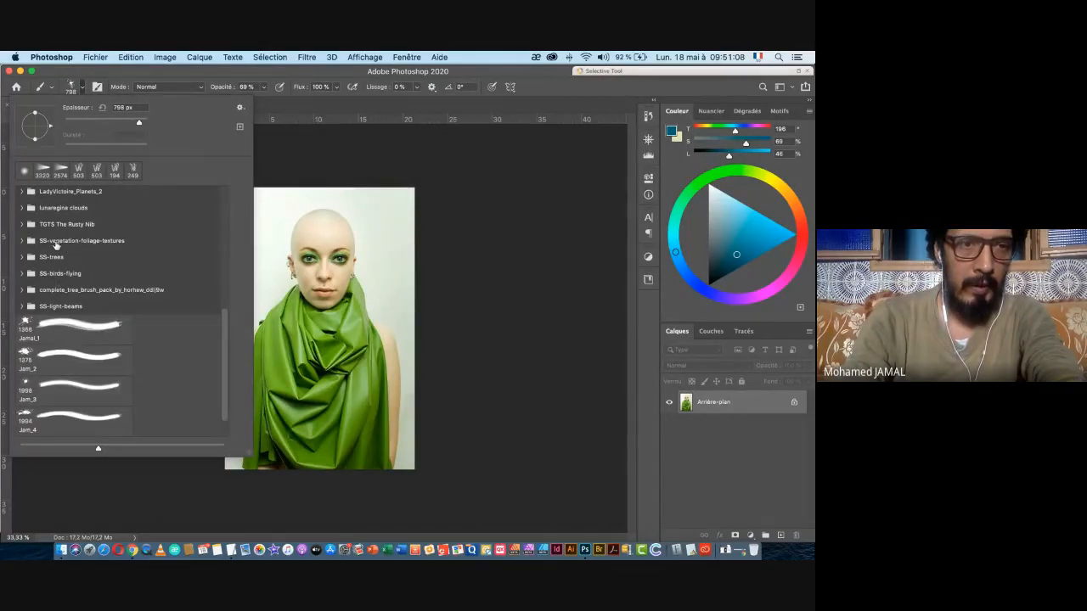
scroll(56, 246, up, 3)
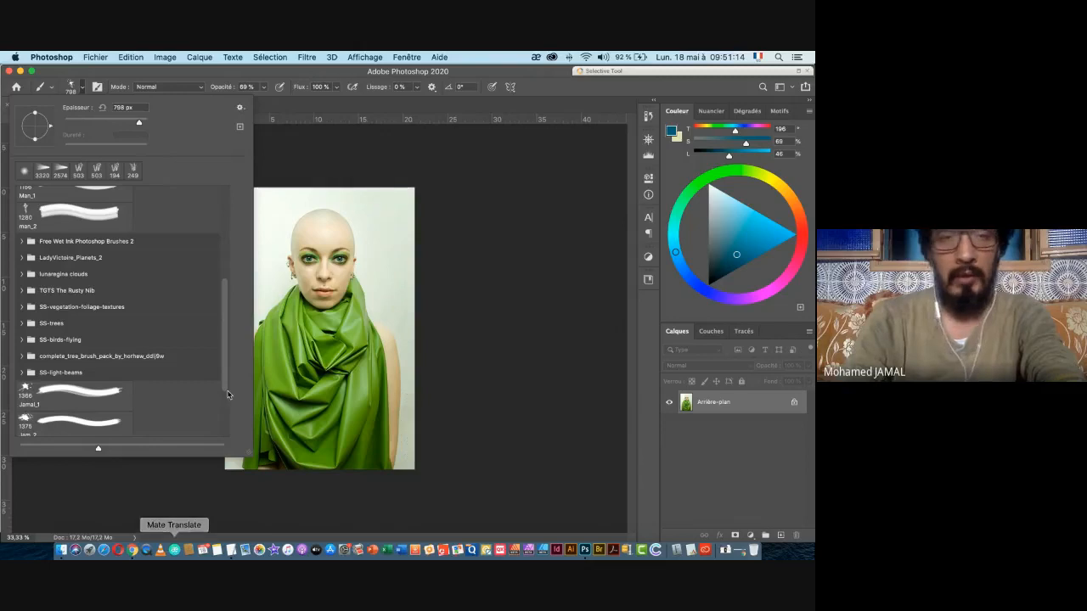
click(242, 109)
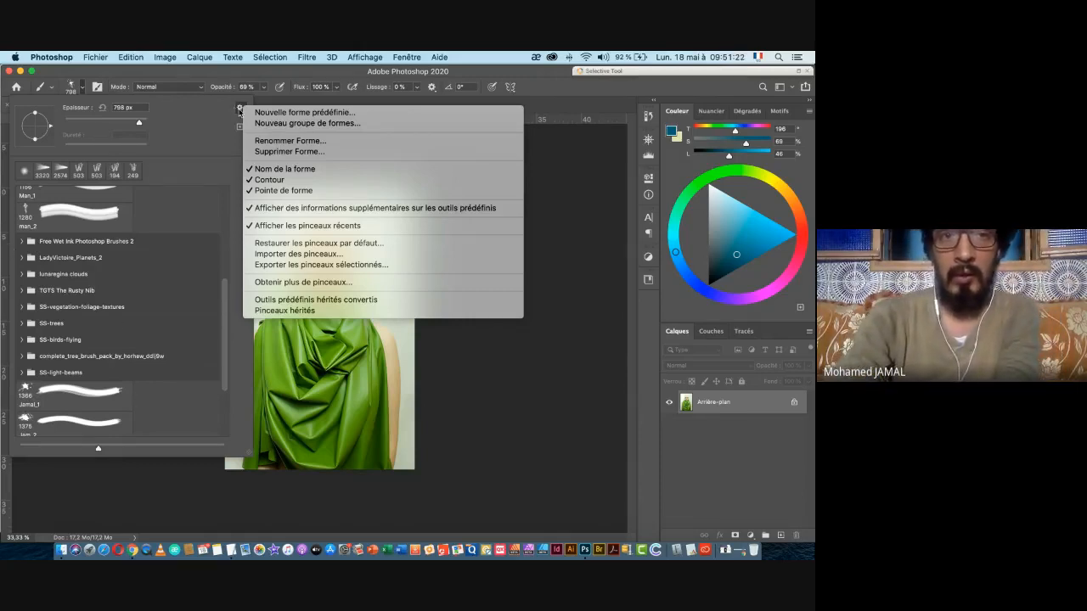
click(318, 263)
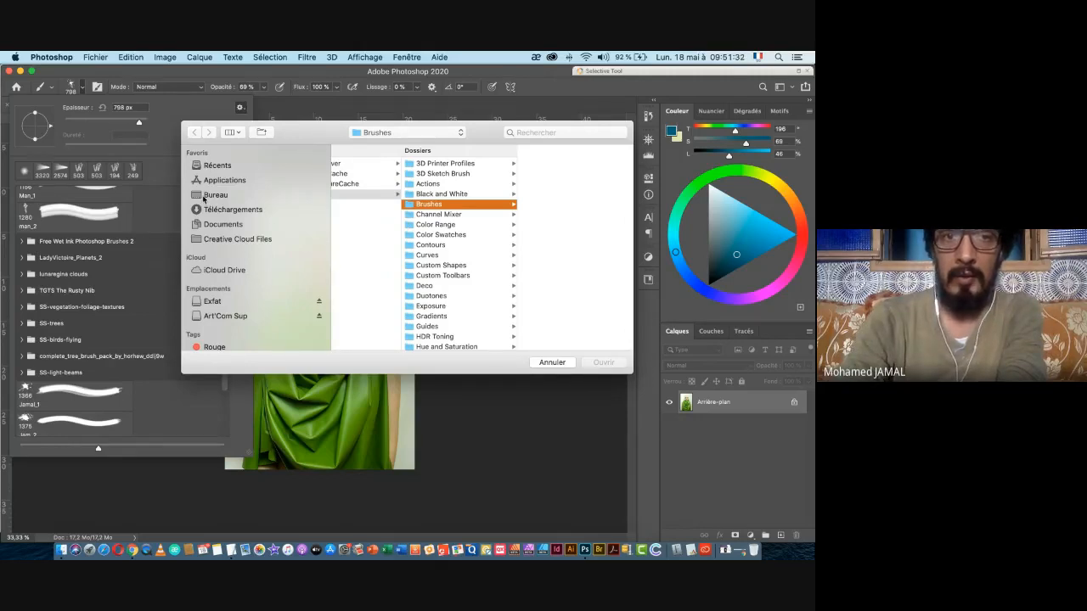
click(217, 315)
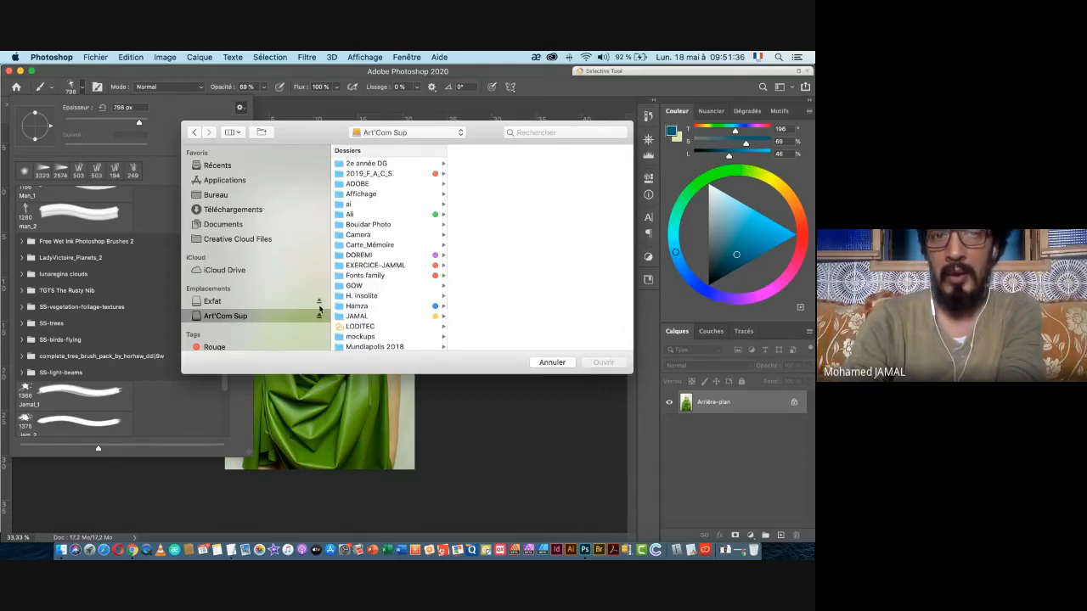
click(551, 362)
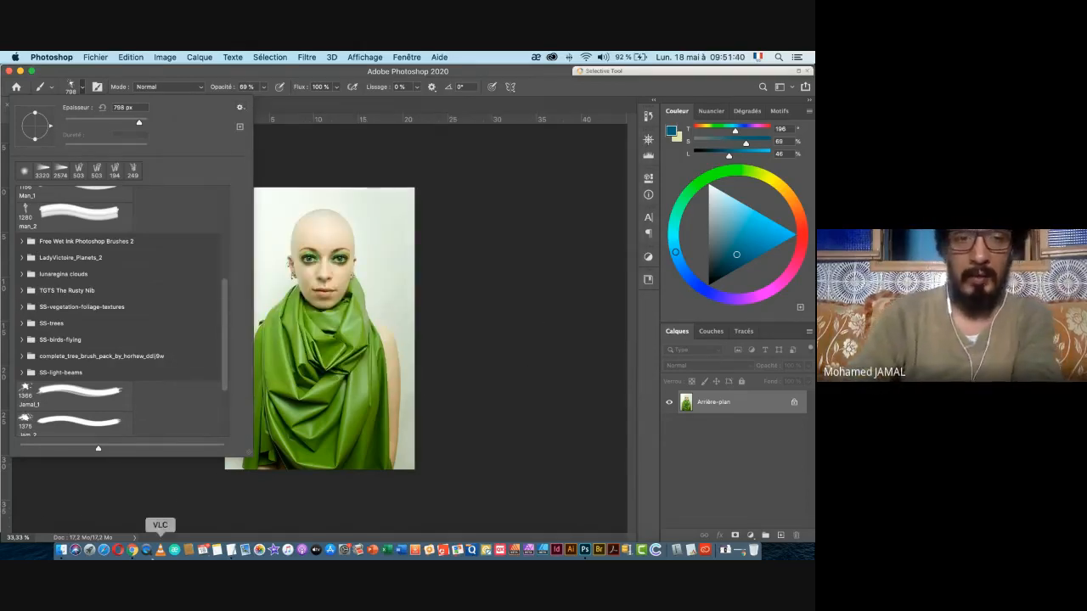
- Load the craigshields_hires_inkbrush.abr brush file from the Finder folder into Photoshop
click(60, 550)
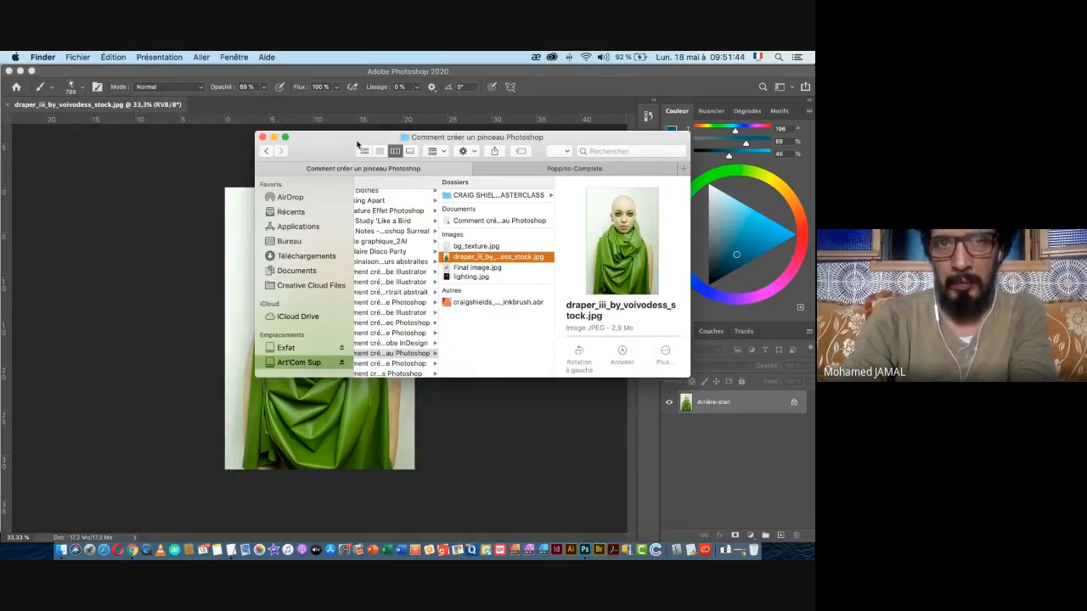
drag(357, 144, 270, 132)
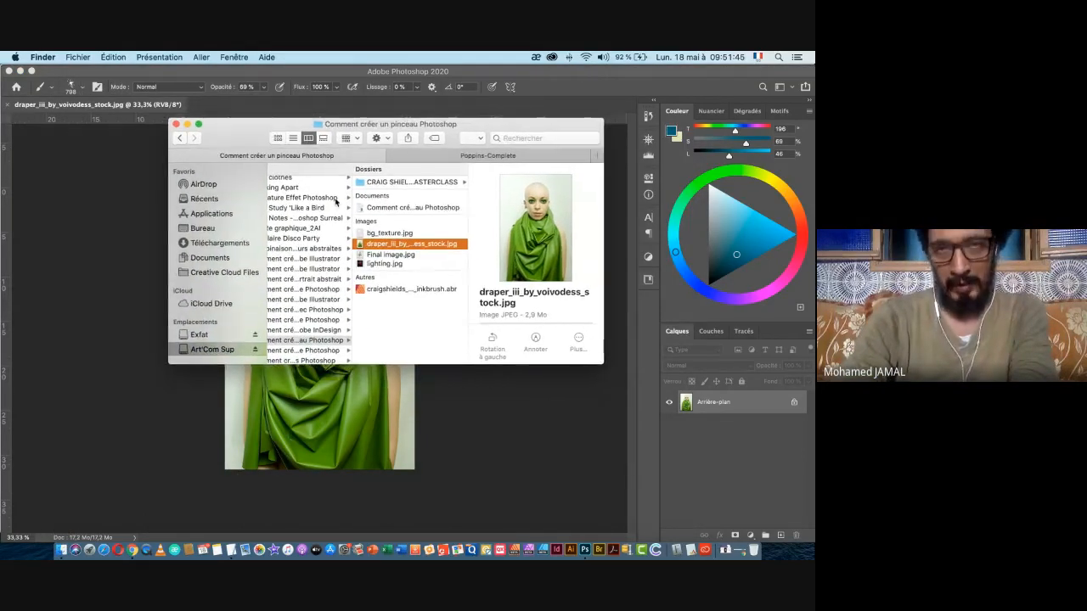
click(360, 290)
drag(360, 290, 584, 549)
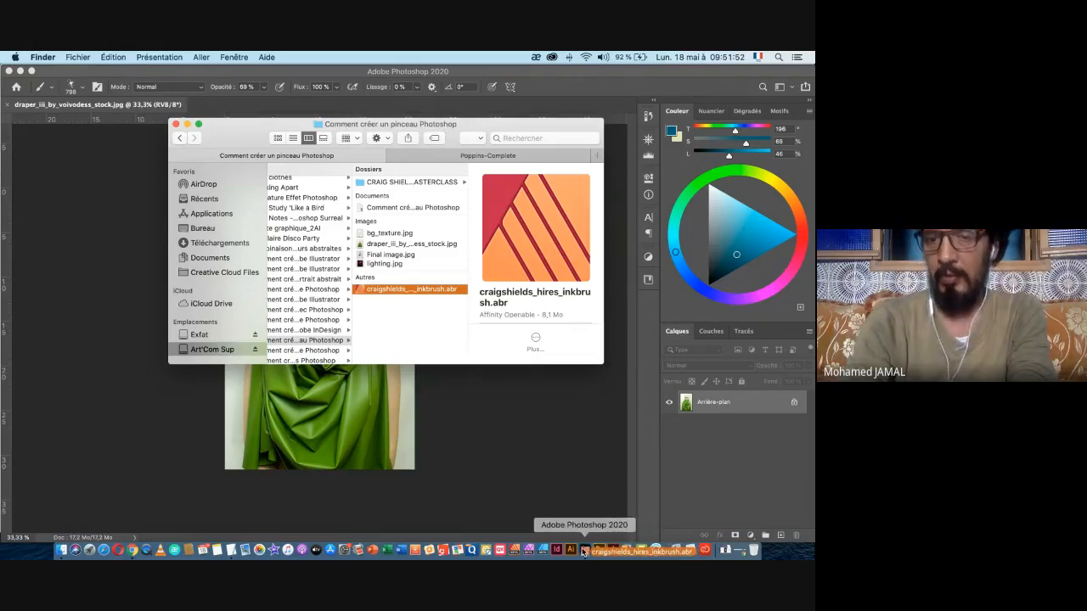
- Expand the craigshields_hires_inkbrush group in the brush preset list and look through its sampled brushes
click(83, 89)
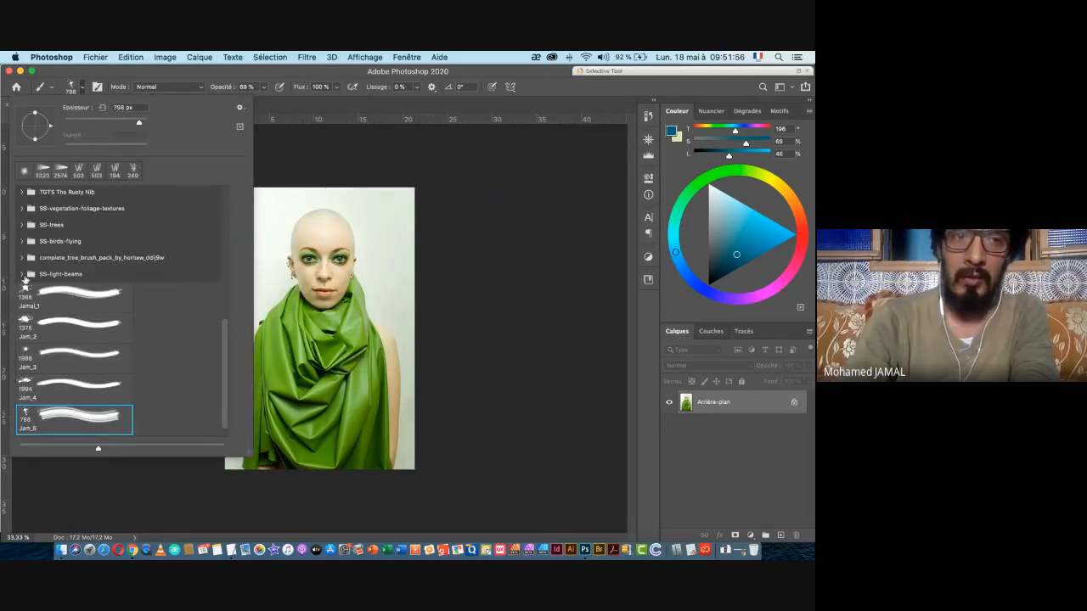
scroll(222, 382, down, 1)
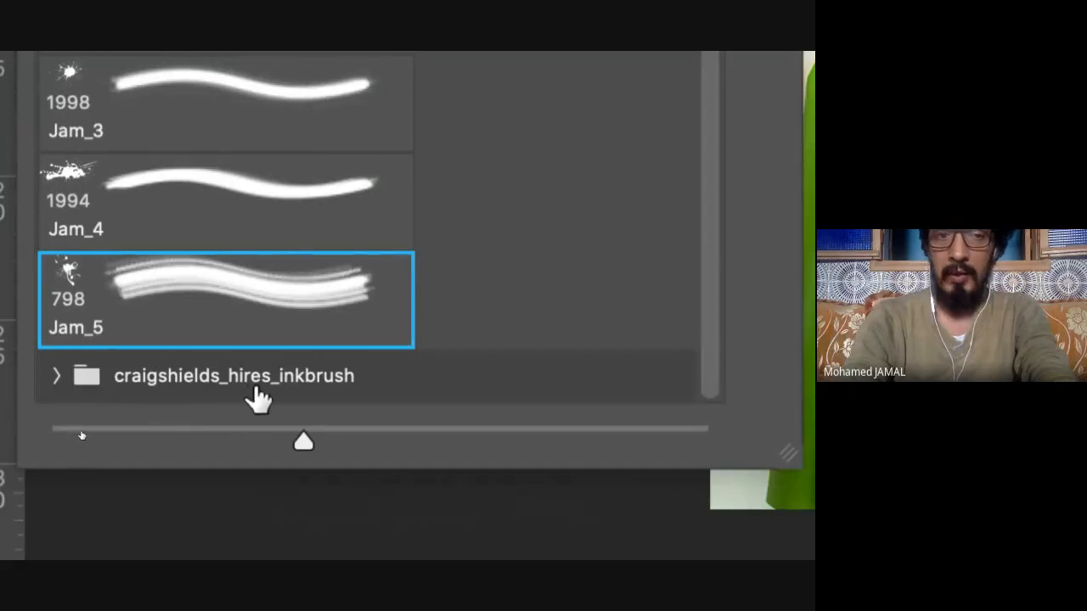
click(58, 378)
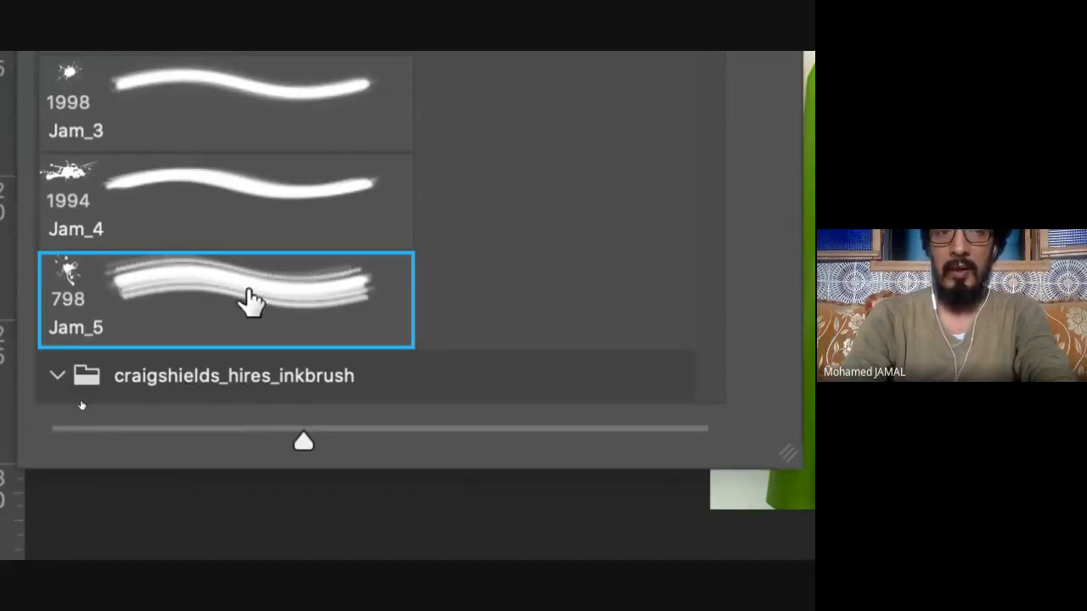
scroll(247, 301, down, 5)
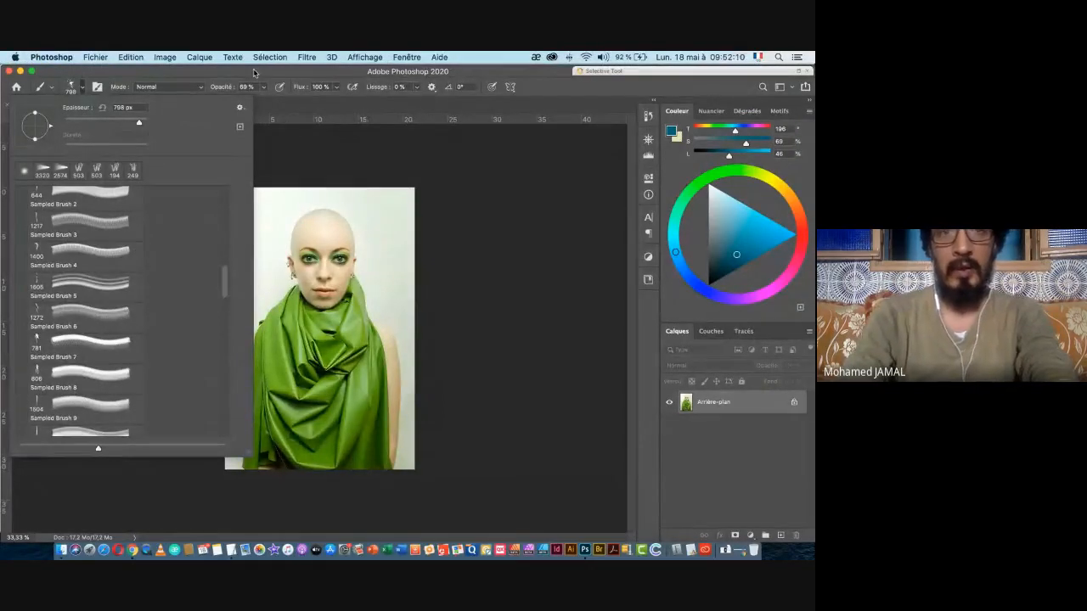
key(Escape)
- Activate the Move tool and convert the portrait's locked background into a regular layer named Calque 0
click(23, 148)
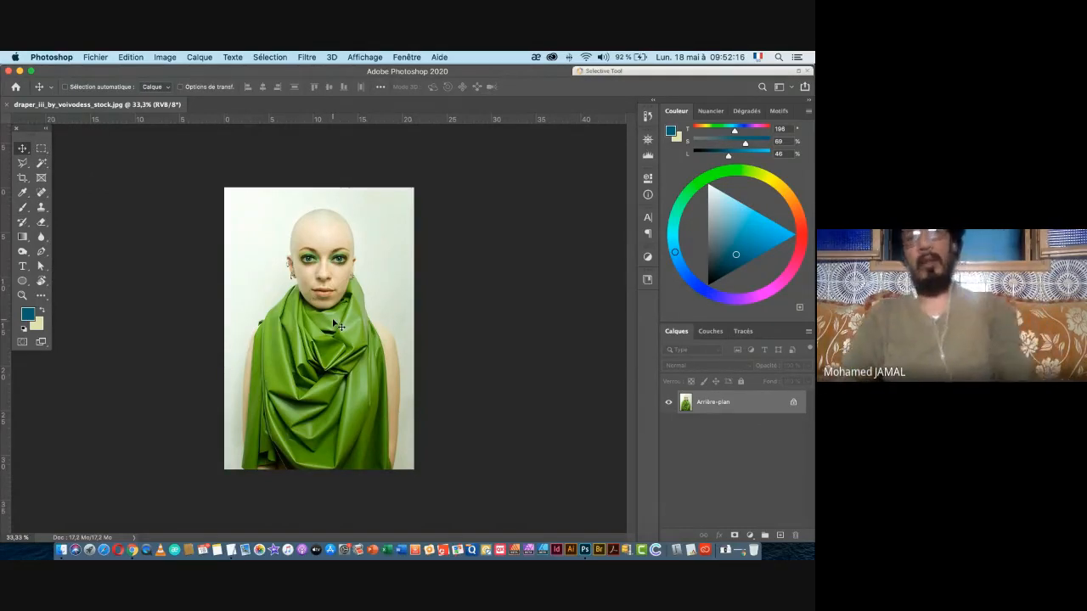
double_click(724, 402)
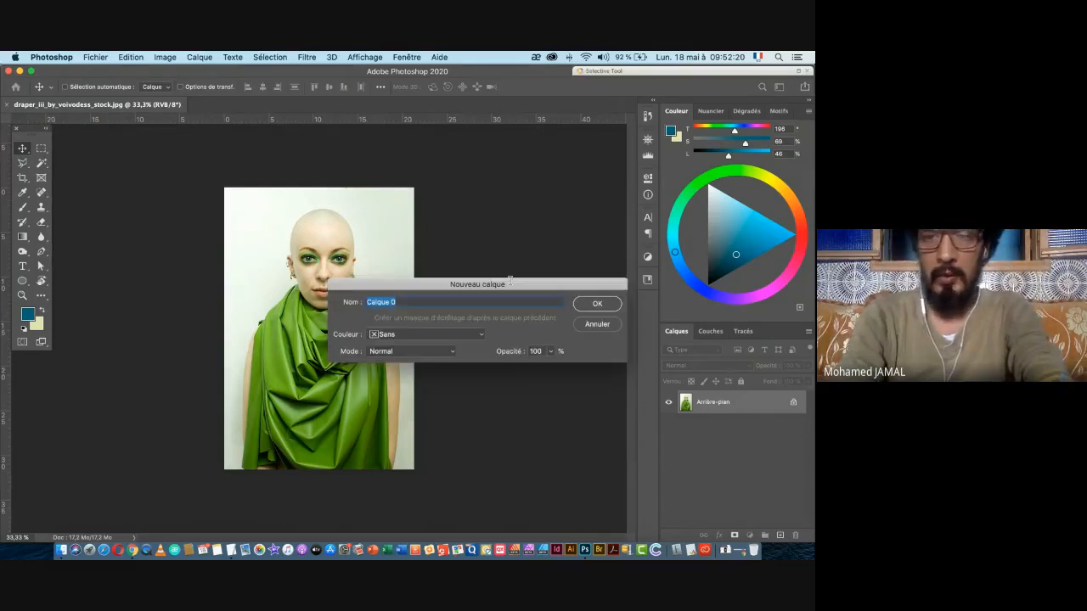
click(597, 306)
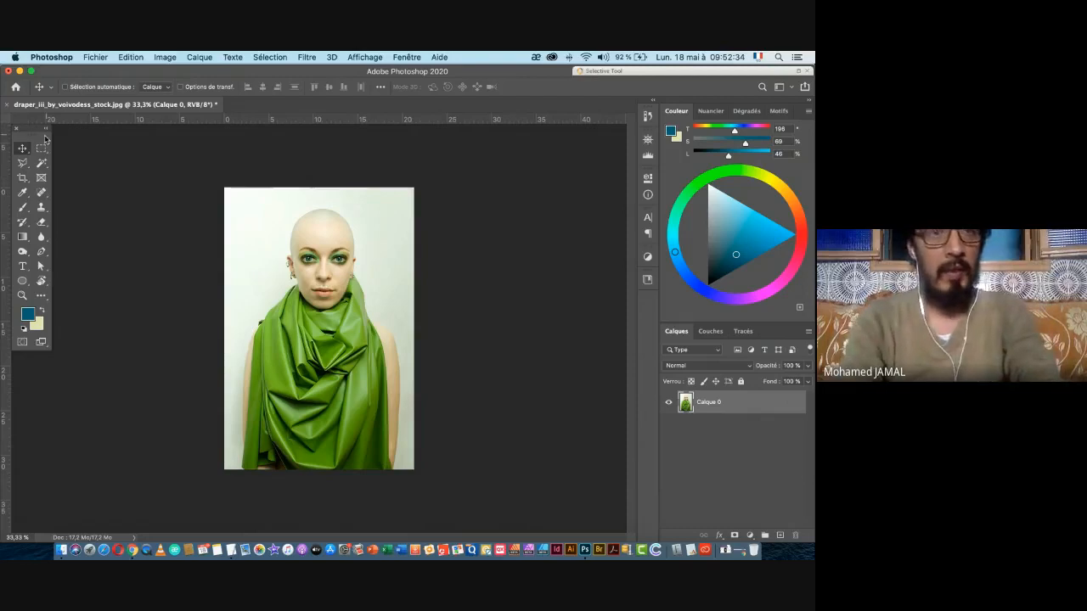
- Activate the Magic Wand tool, try selecting the portrait's light background with non-contiguous pixels, and deselect
click(41, 163)
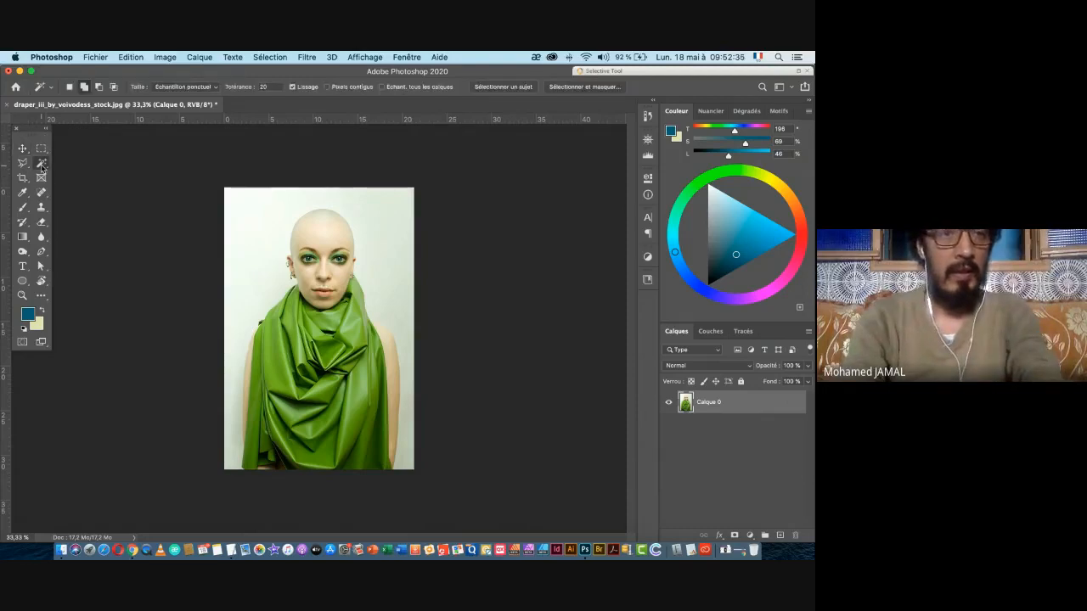
click(262, 226)
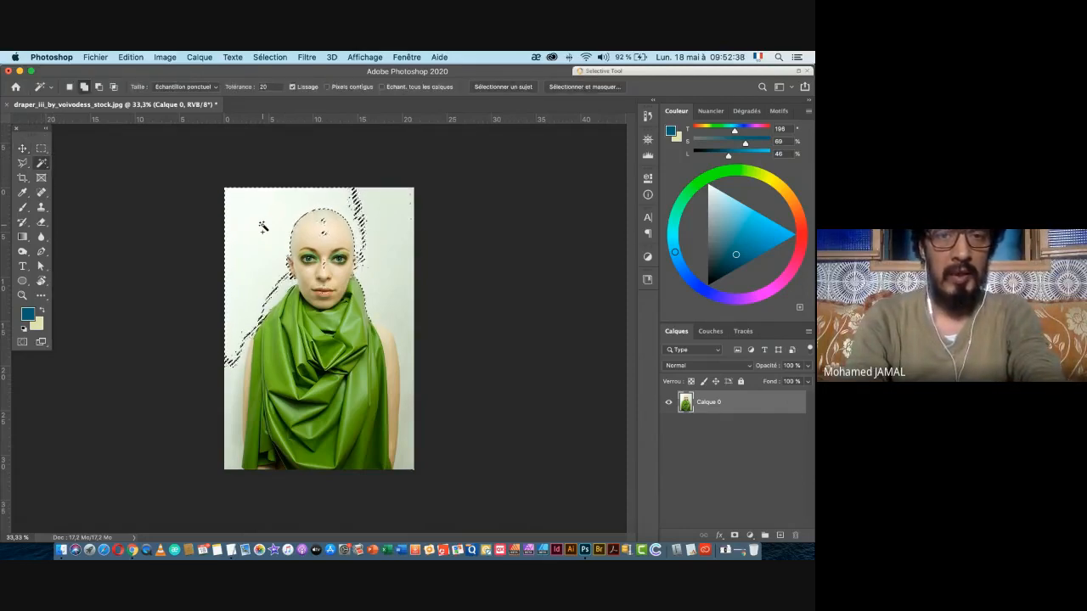
key(super+d)
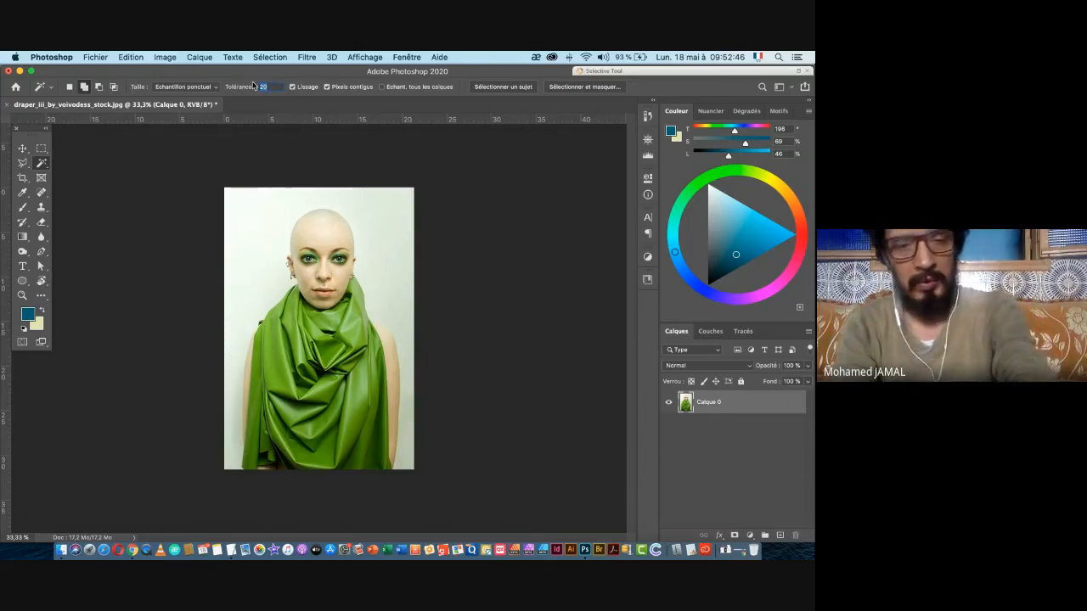
- Set the Magic Wand tolerance to 30 with contiguous pixels on, and select the light background around the woman down to the lower corners
text(30)
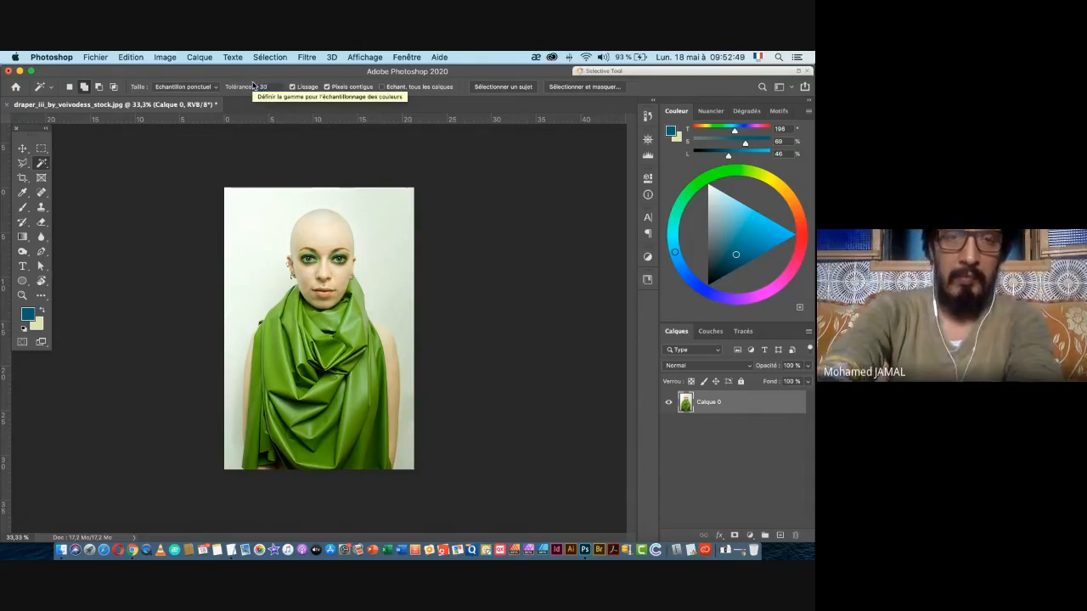
click(259, 218)
click(407, 297)
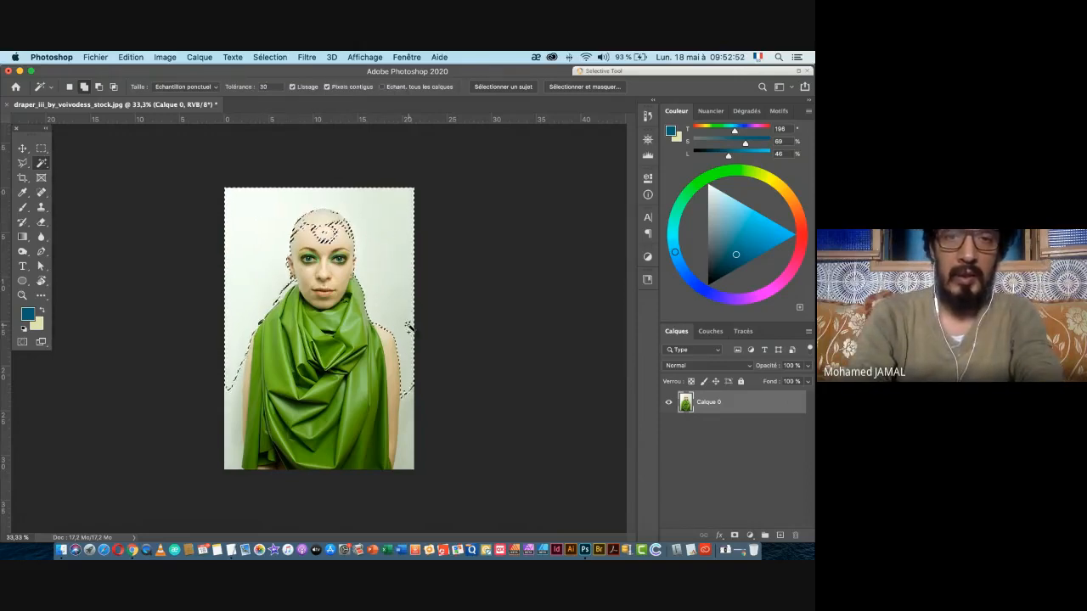
click(407, 448)
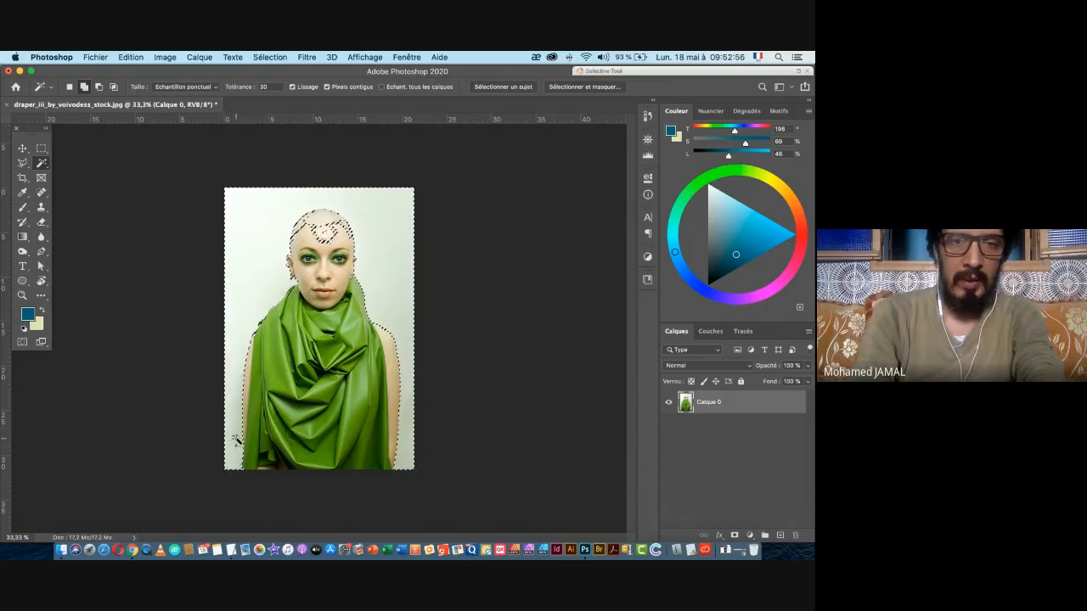
- Activate the Lasso tool in subtract mode and remove the stray forehead and scalp areas from the background selection
key(super+space)
drag(299, 216, 347, 217)
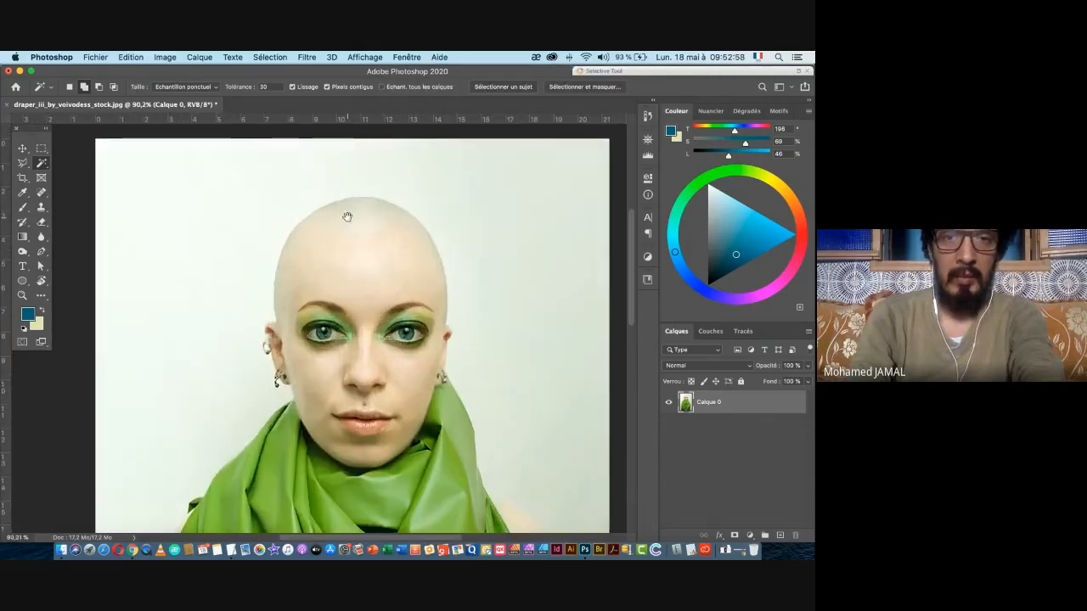
click(22, 166)
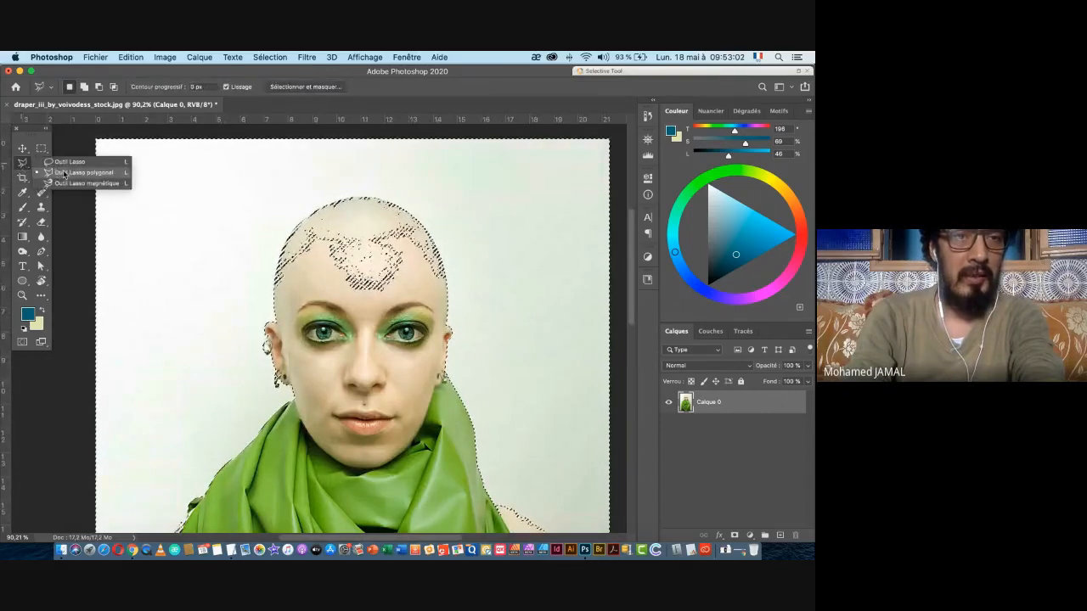
click(62, 160)
click(98, 89)
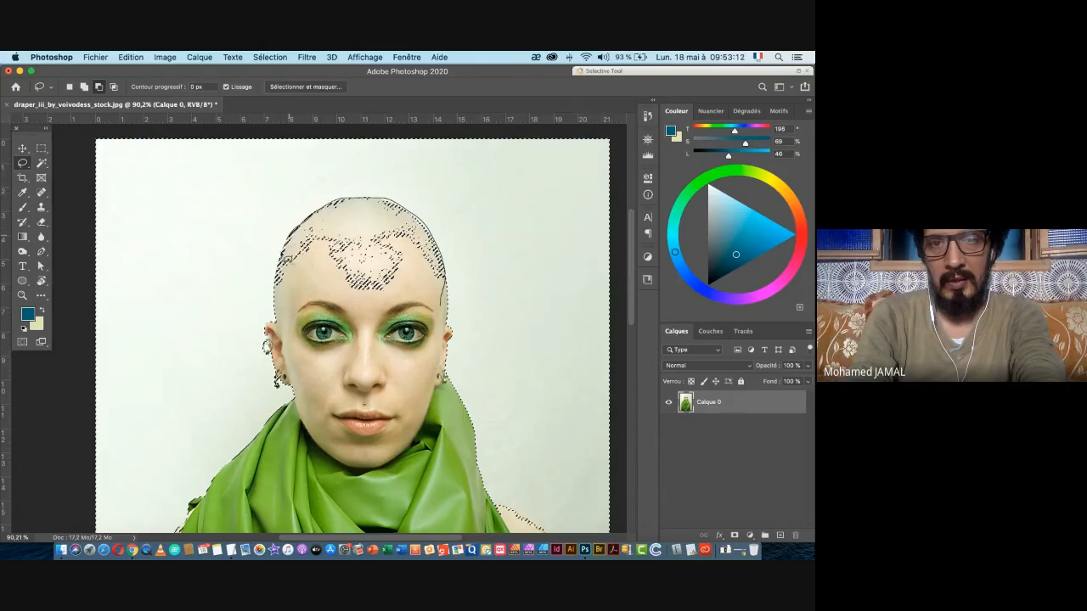
drag(276, 293, 442, 312)
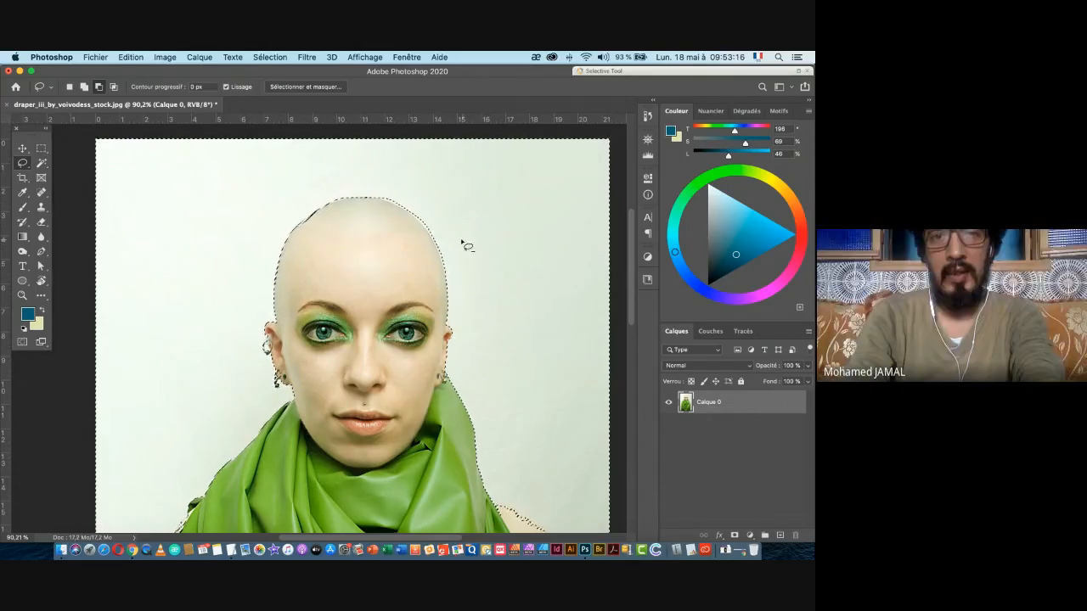
- Subtract the stray selected patch on the woman's shoulder beside the scarf's small protruding fold with the Lasso
key(super+space)
drag(438, 258, 408, 274)
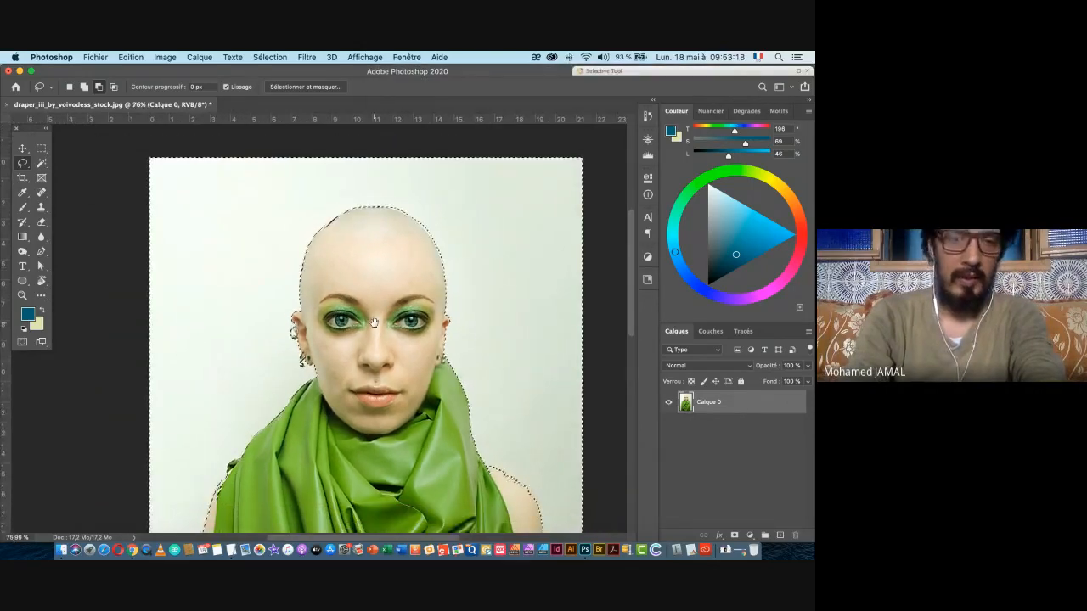
drag(374, 323, 395, 238)
drag(219, 427, 307, 382)
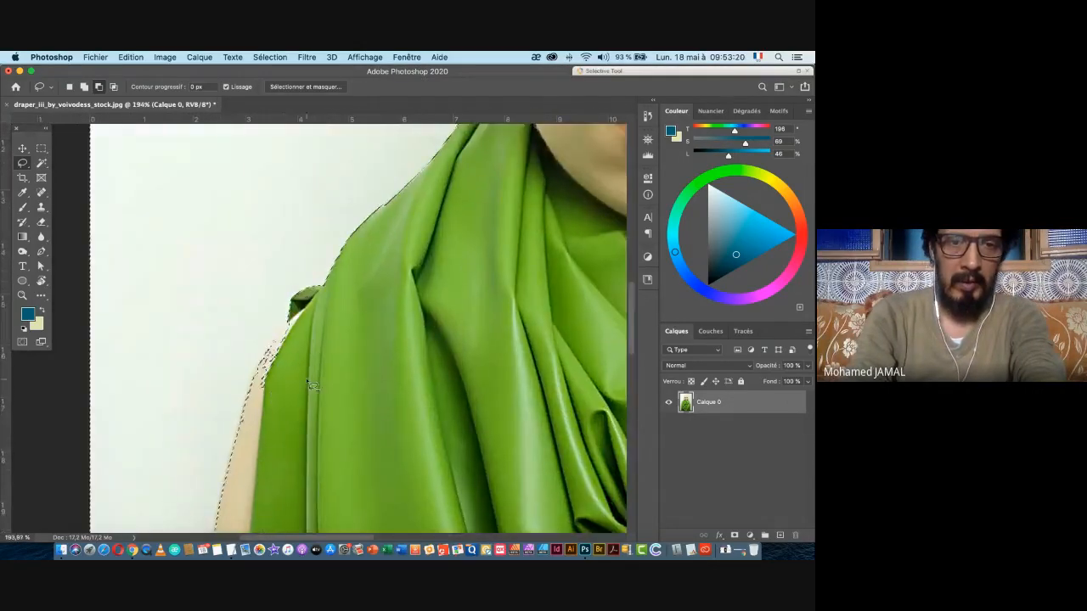
mouse_move(344, 317)
mouse_down()
mouse_move(318, 311)
mouse_move(291, 331)
mouse_move(253, 400)
mouse_move(342, 320)
mouse_move(250, 344)
mouse_up()
- Trace the bare shoulder on the image's right side with the Lasso to subtract its stray areas from the background selection
key(super+space)
drag(459, 339, 399, 297)
drag(459, 249, 574, 285)
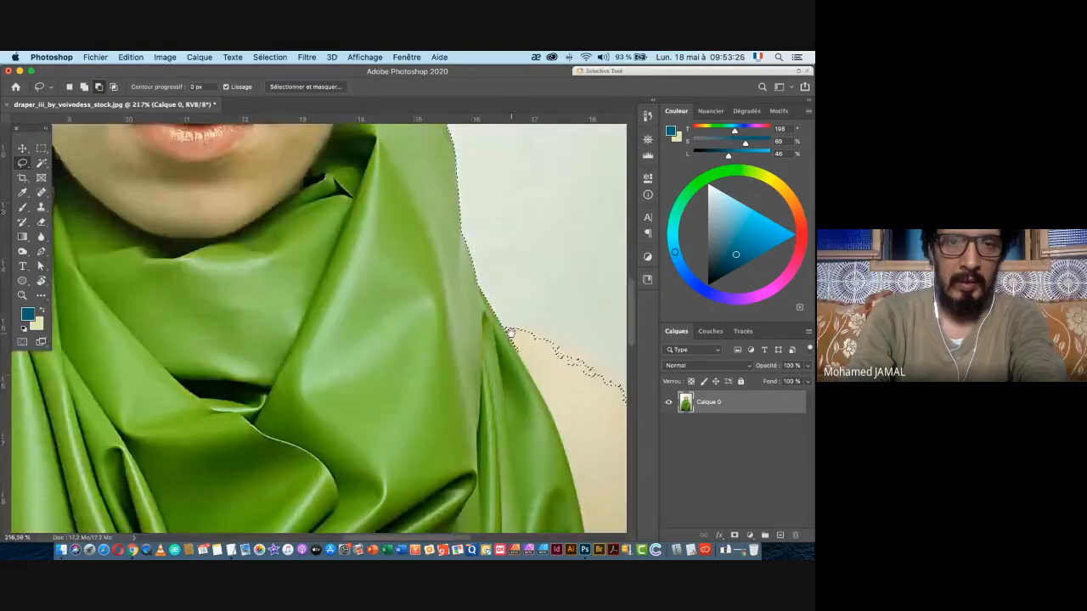
drag(568, 389, 393, 310)
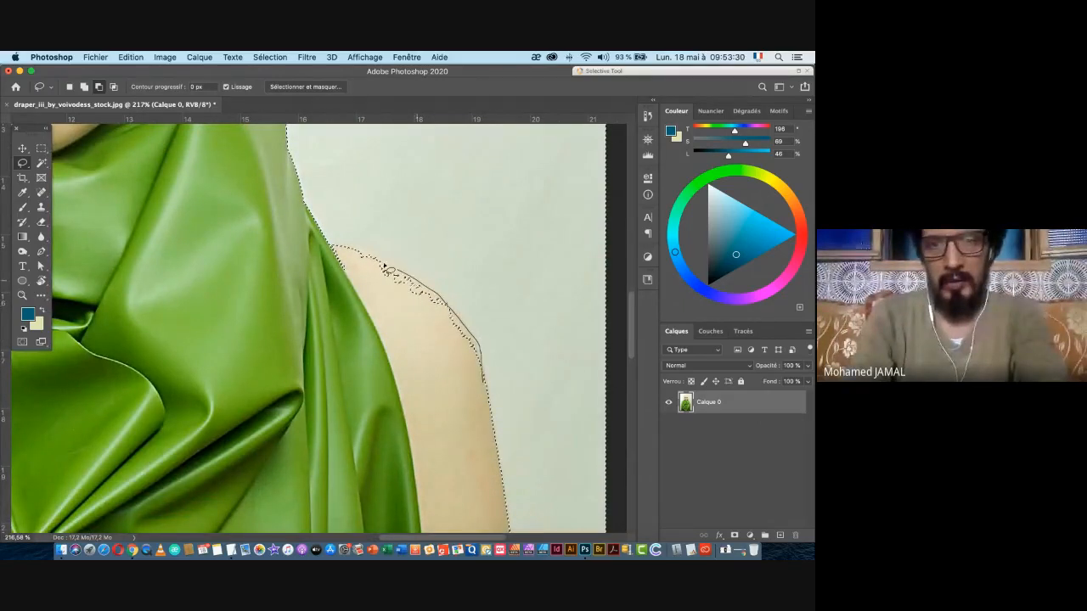
drag(355, 255, 336, 247)
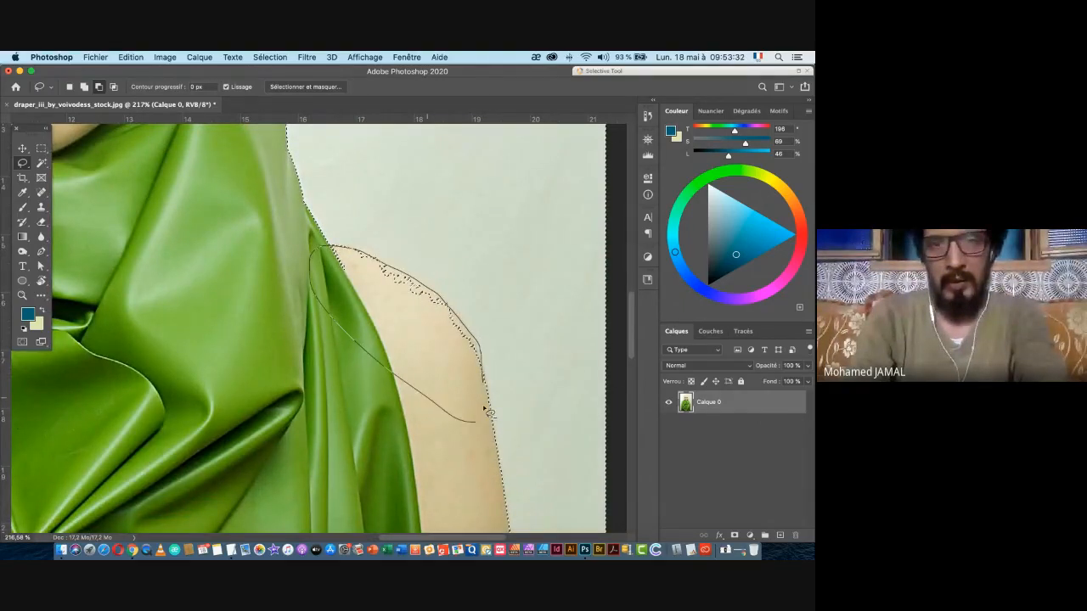
scroll(486, 398, down, 5)
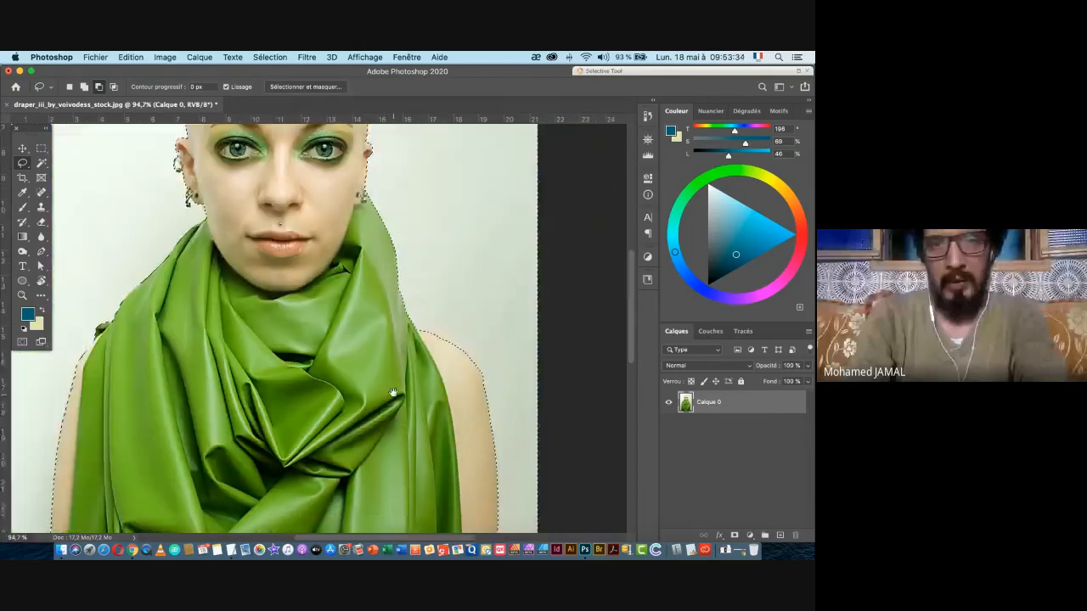
scroll(397, 408, down, 2)
scroll(456, 359, down, 3)
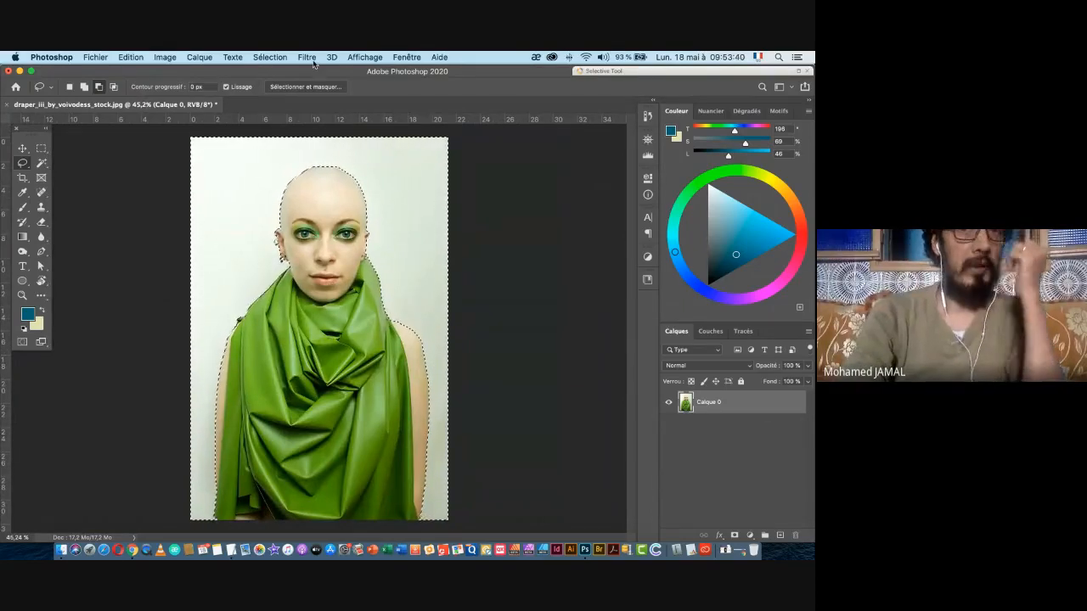
- Invert the selection to the woman and copy her onto a new layer above Calque 0
click(265, 57)
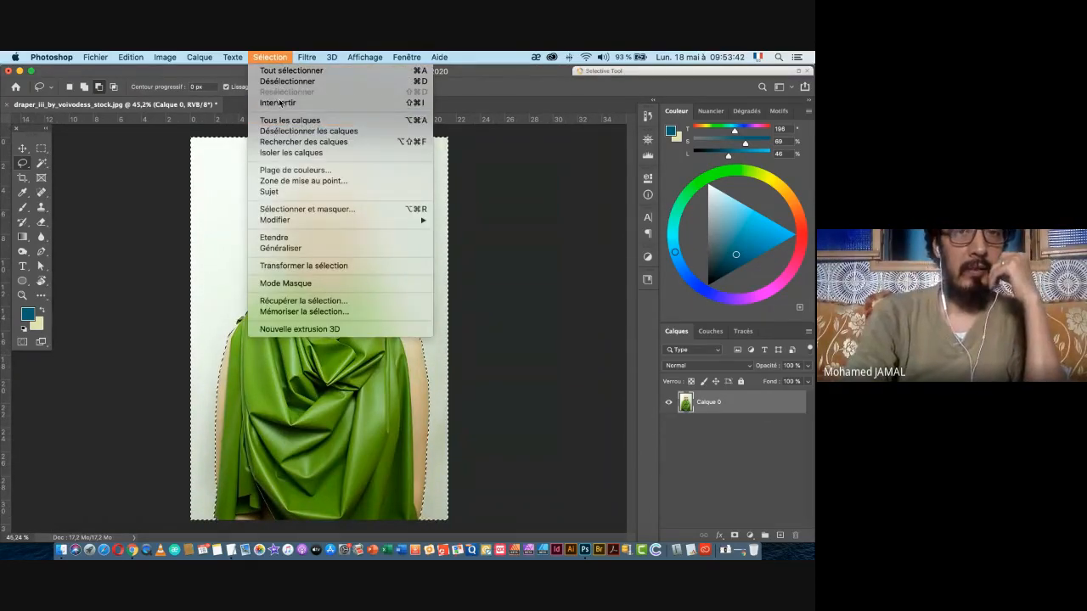
click(339, 102)
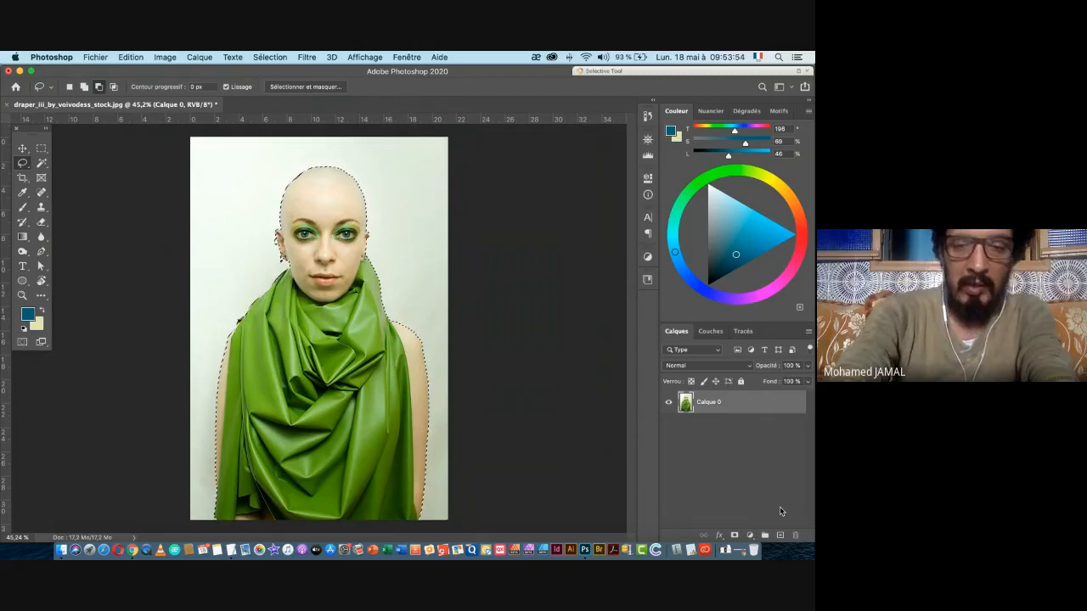
key(super+j)
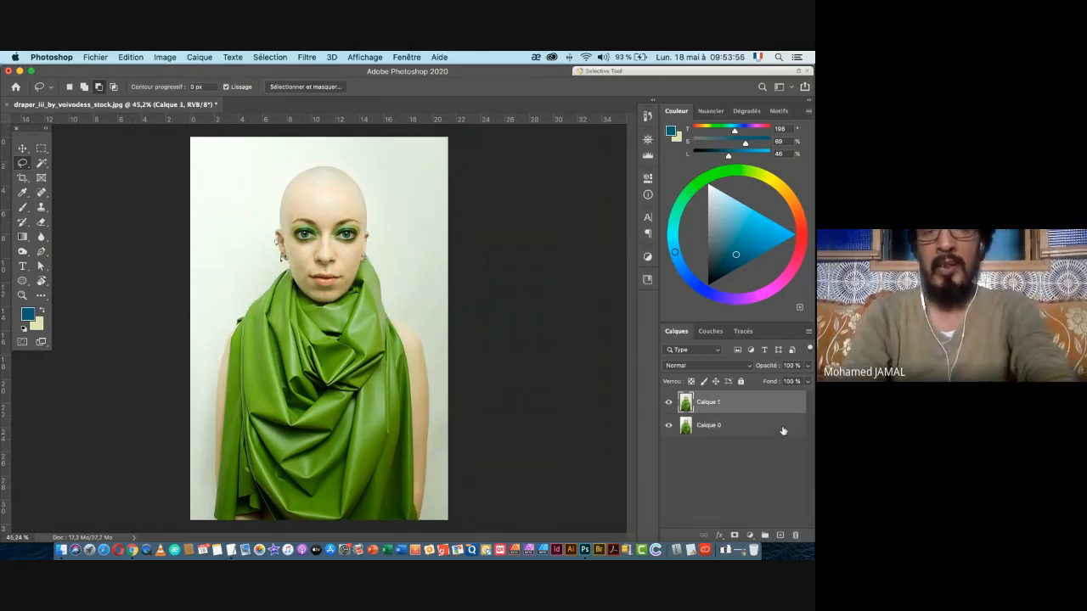
- Toggle the visibility of Calque 0 repeatedly to check the cutout's edges, leaving the layer visible
click(668, 426)
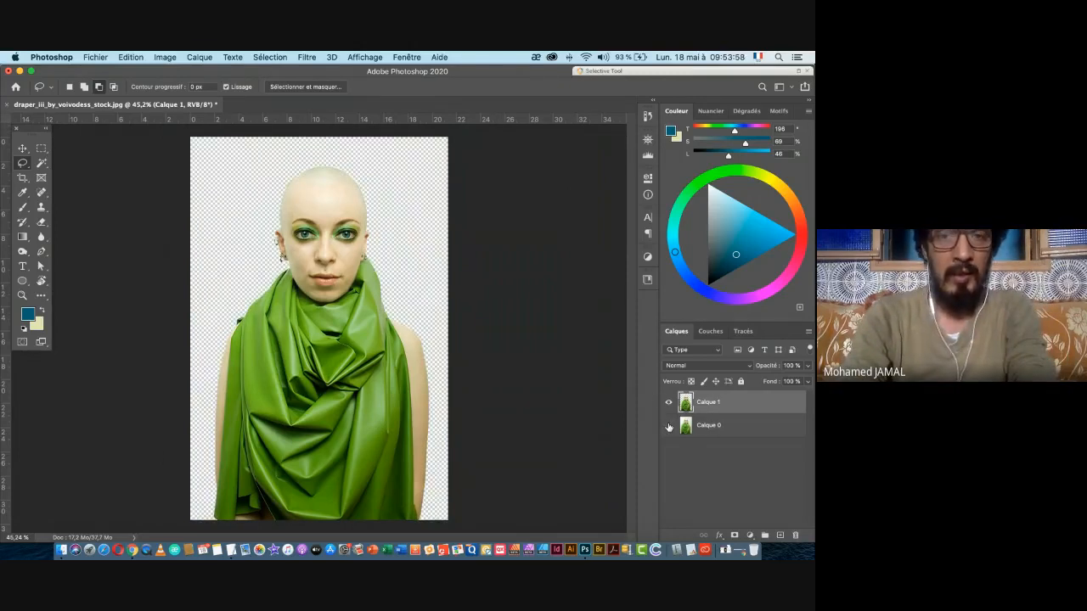
click(670, 427)
click(669, 426)
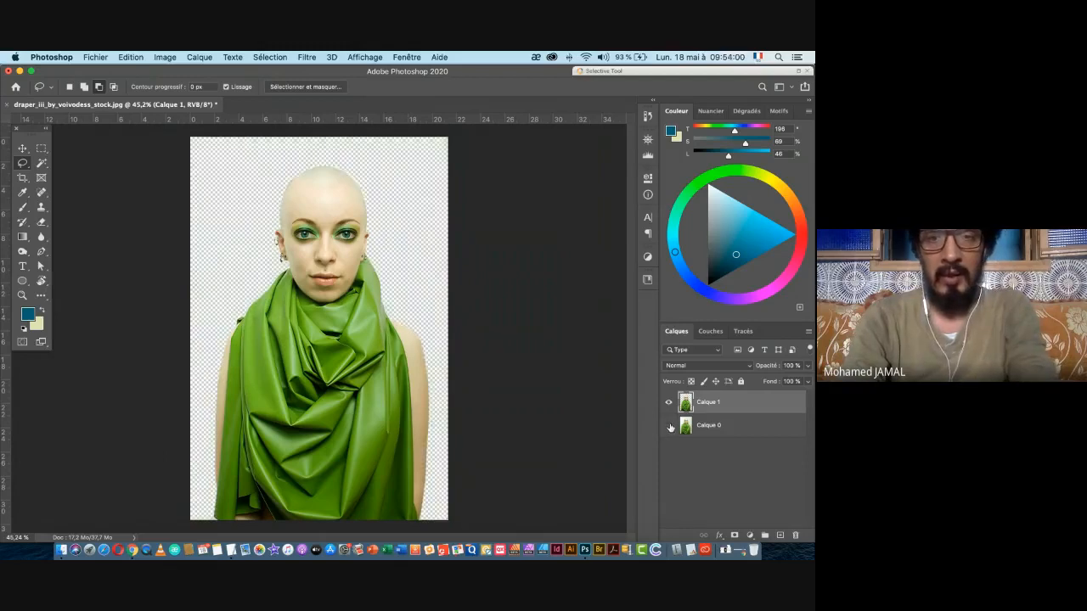
click(670, 426)
click(670, 426)
click(670, 427)
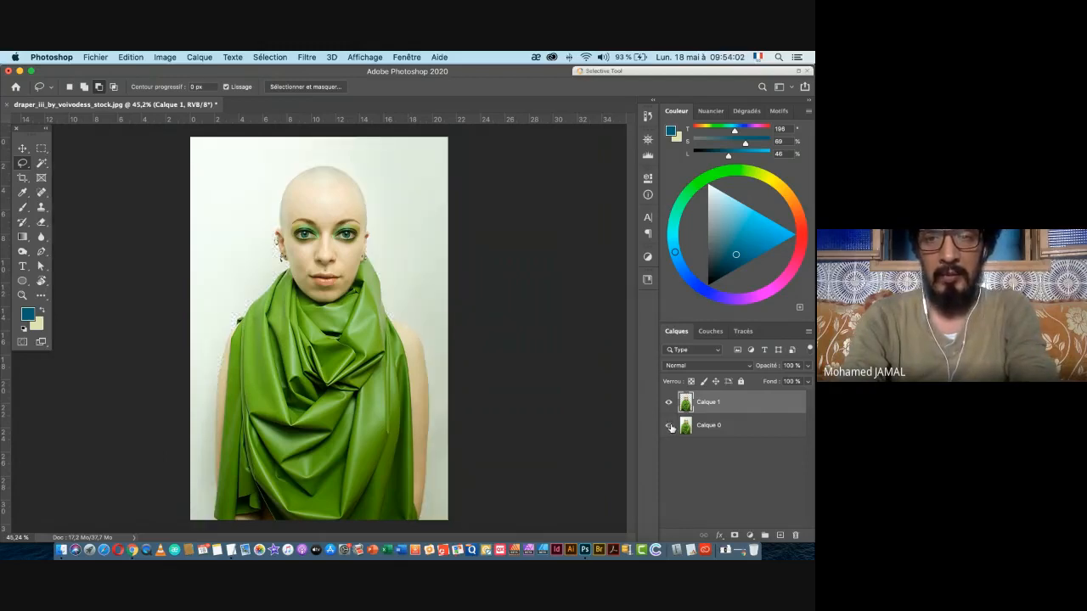
click(670, 427)
click(671, 427)
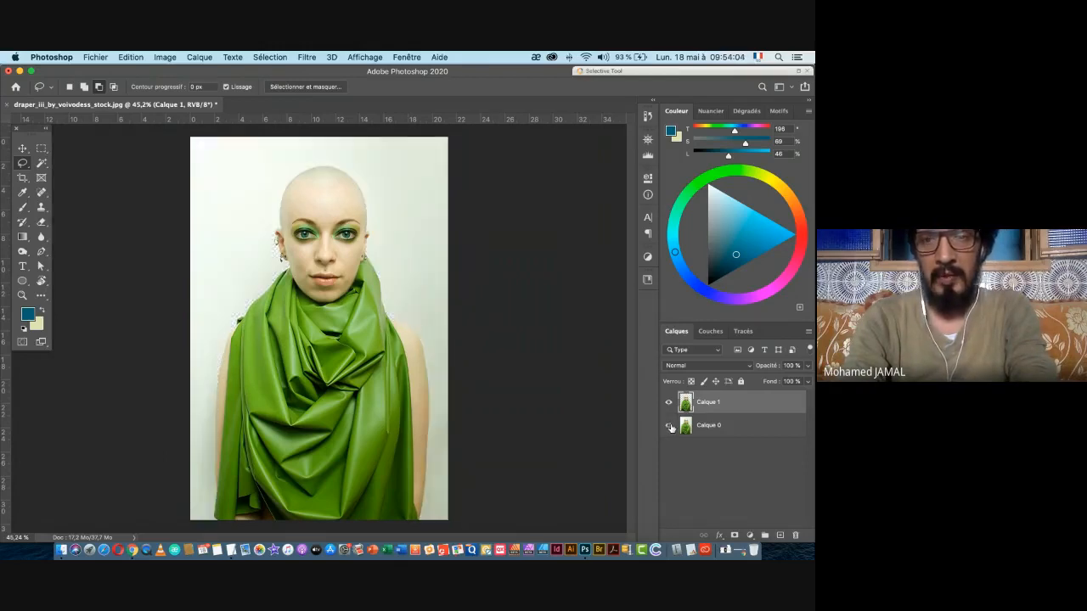
click(671, 427)
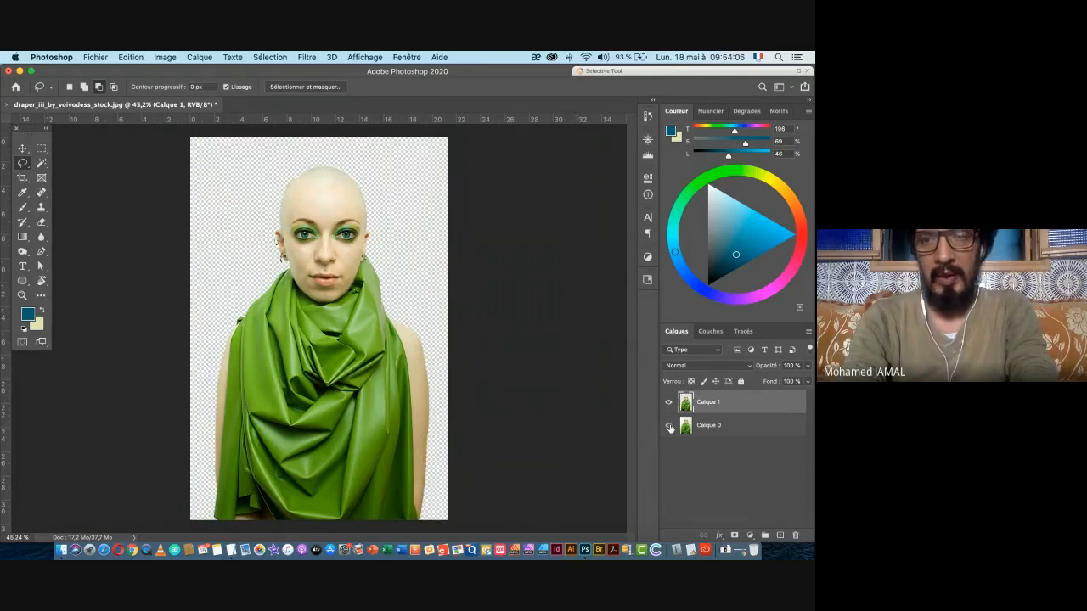
click(670, 427)
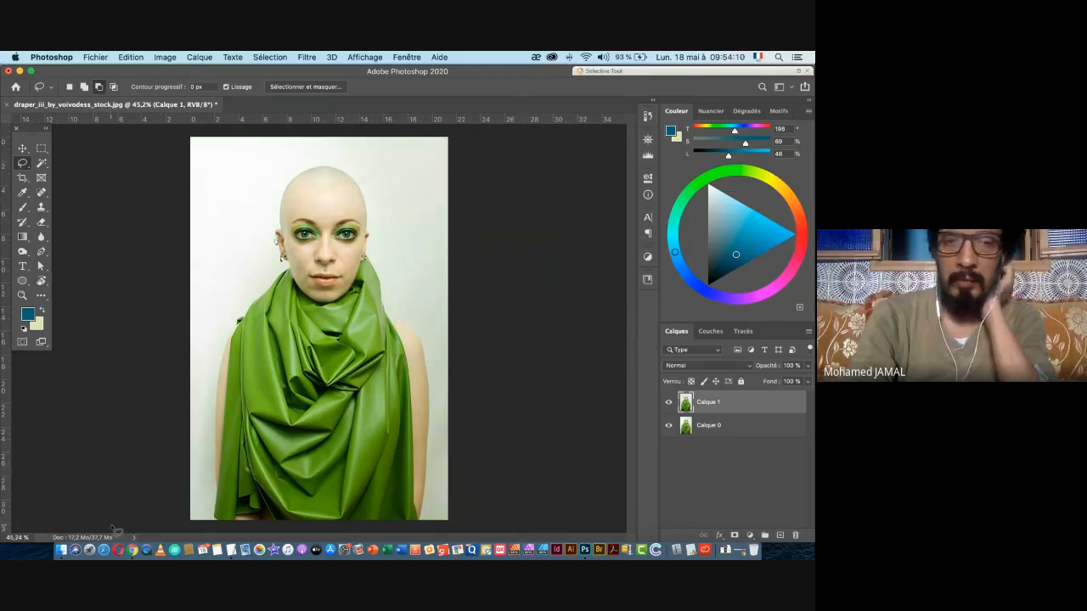
- Place bg_texture.jpg from the Finder folder above Calque 0 and scale it to 101.41% width and 106.61% height, covering the canvas
click(722, 427)
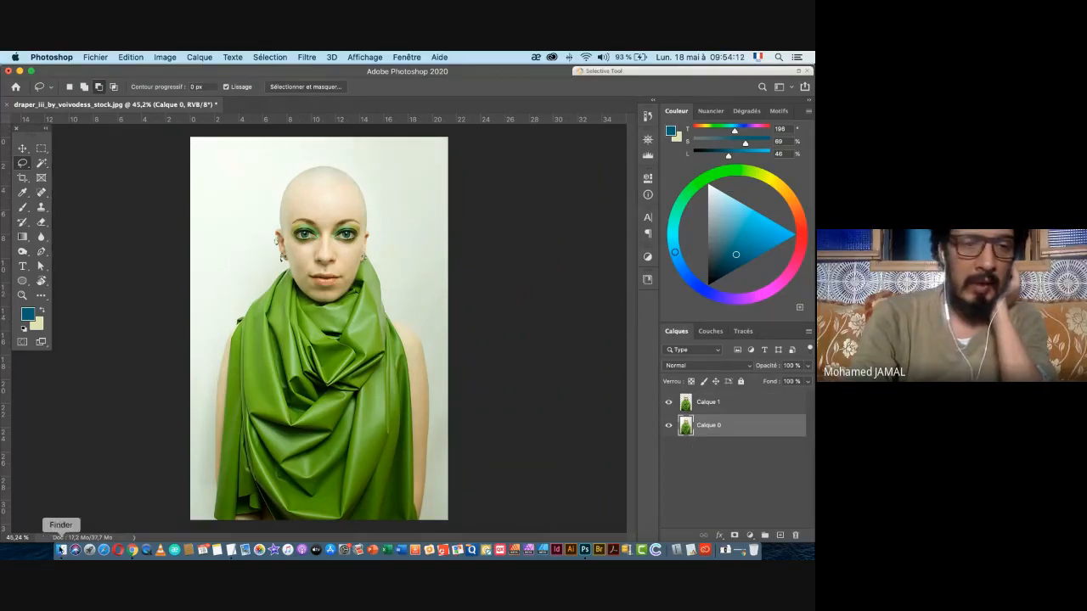
click(59, 550)
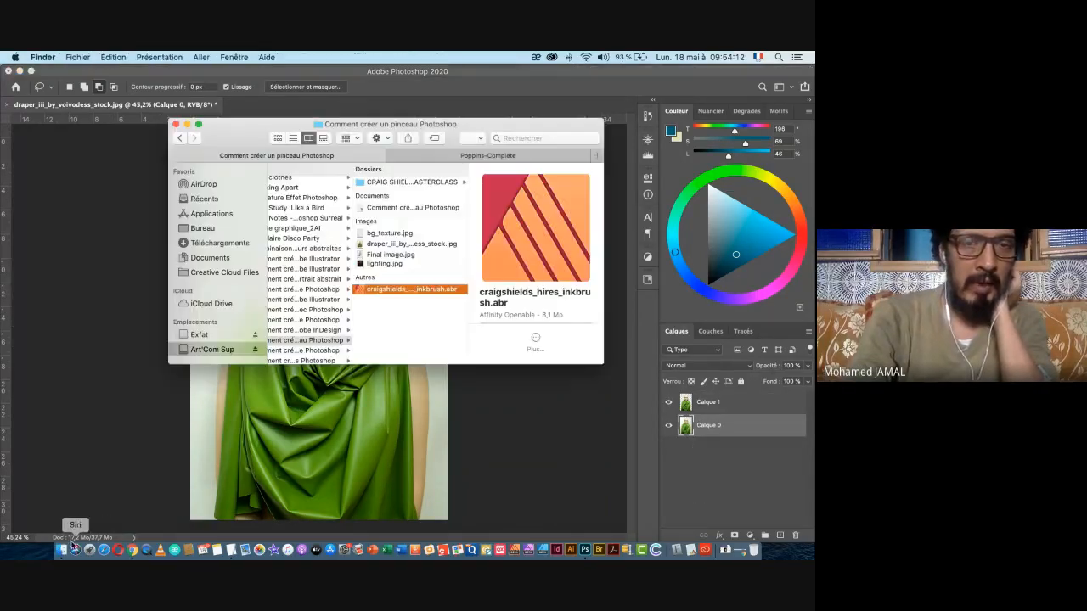
click(378, 234)
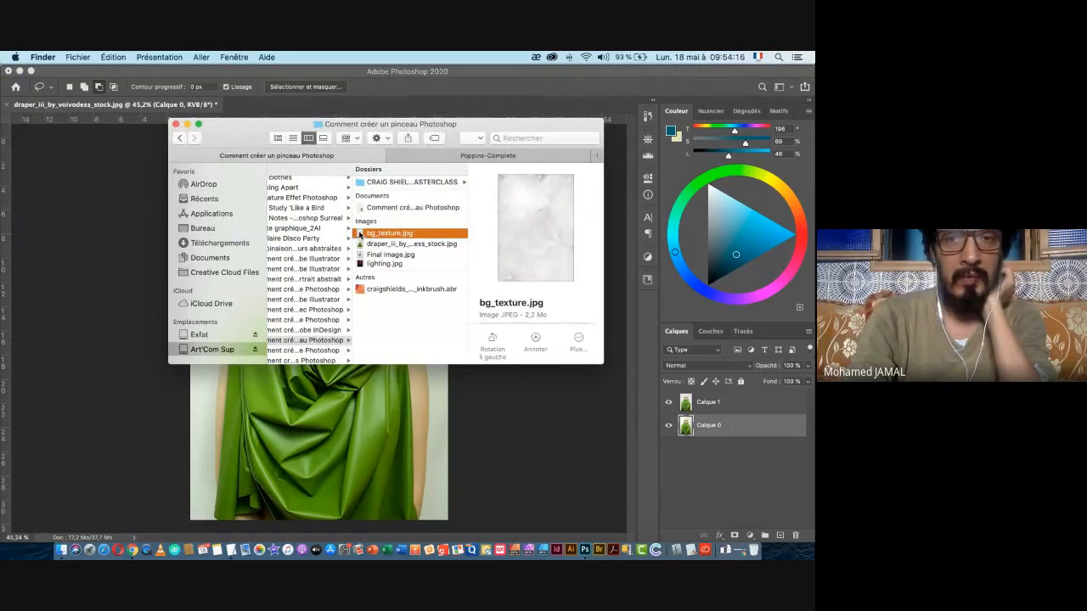
drag(360, 234, 205, 401)
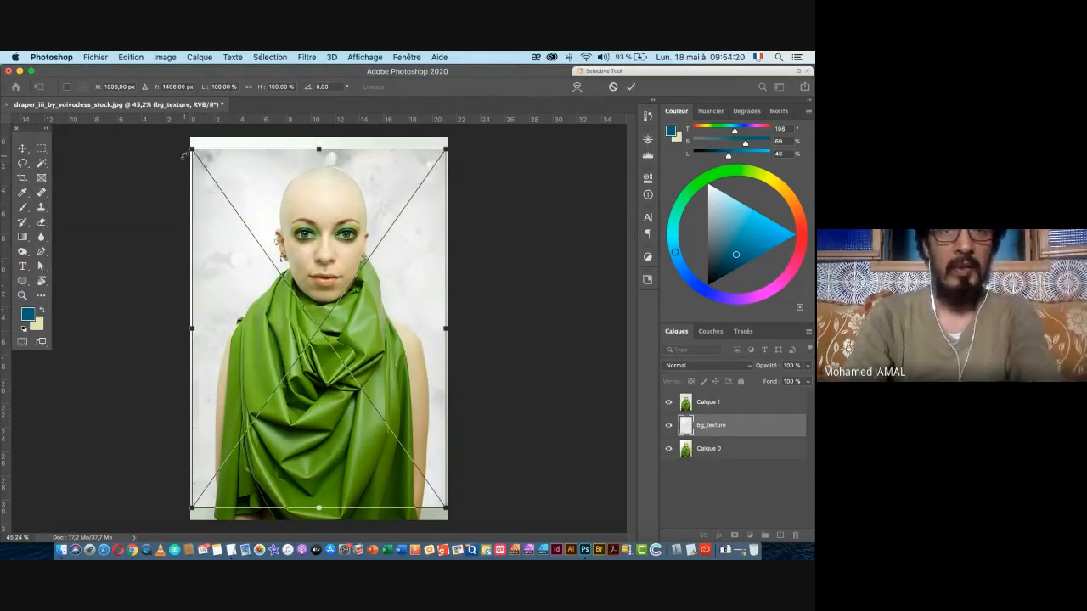
mouse_move(192, 149)
mouse_down()
mouse_move(180, 136)
mouse_move(190, 139)
mouse_up()
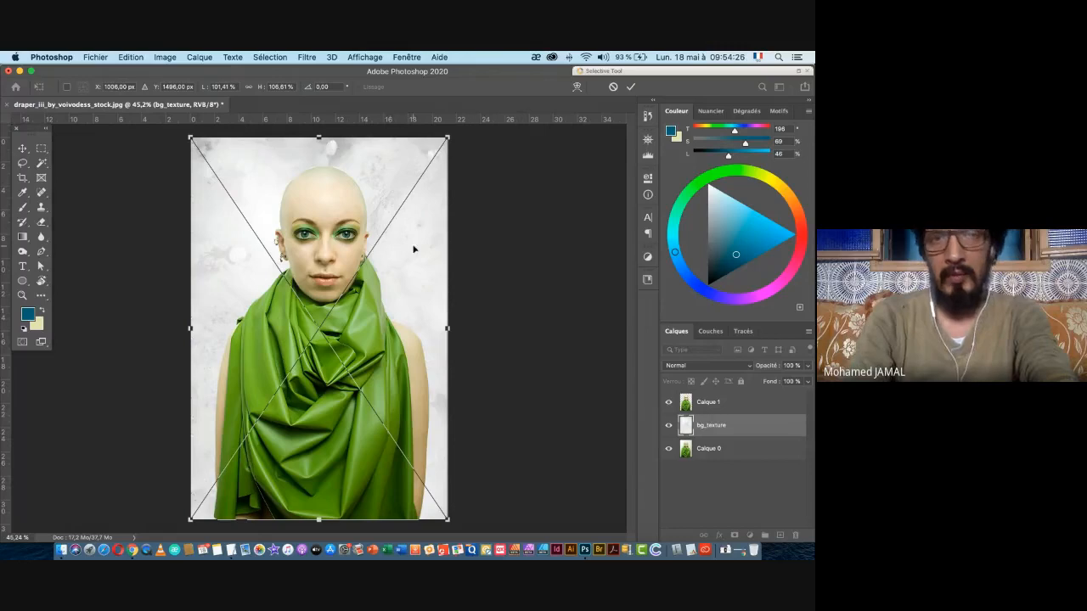
key(Return)
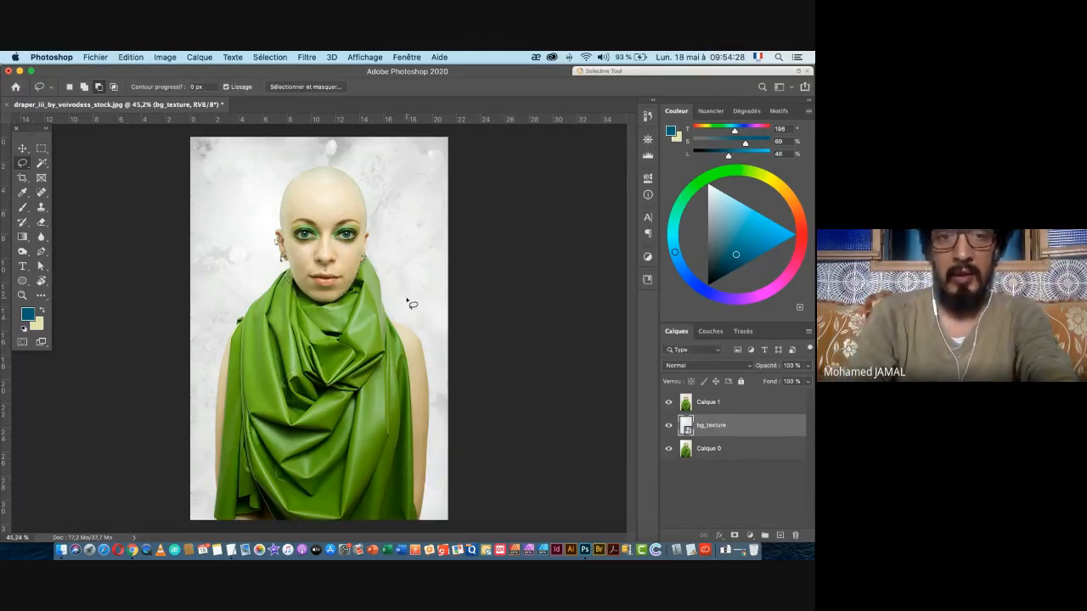
- Activate the Move tool and scale the woman cutout on Calque 1 to 88.25% about its centre
click(22, 150)
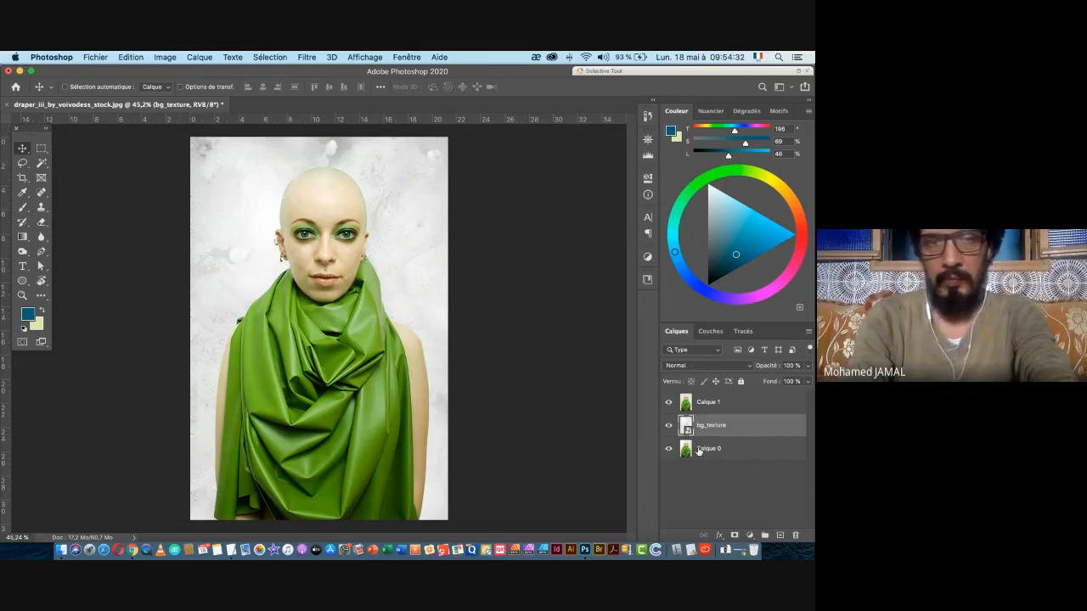
click(726, 406)
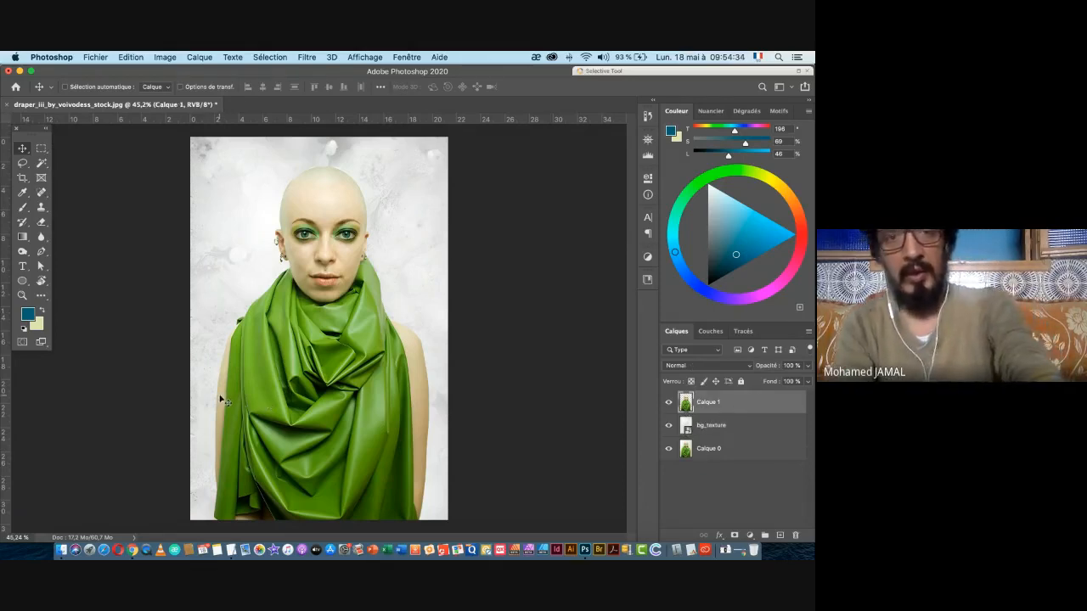
key(super+t)
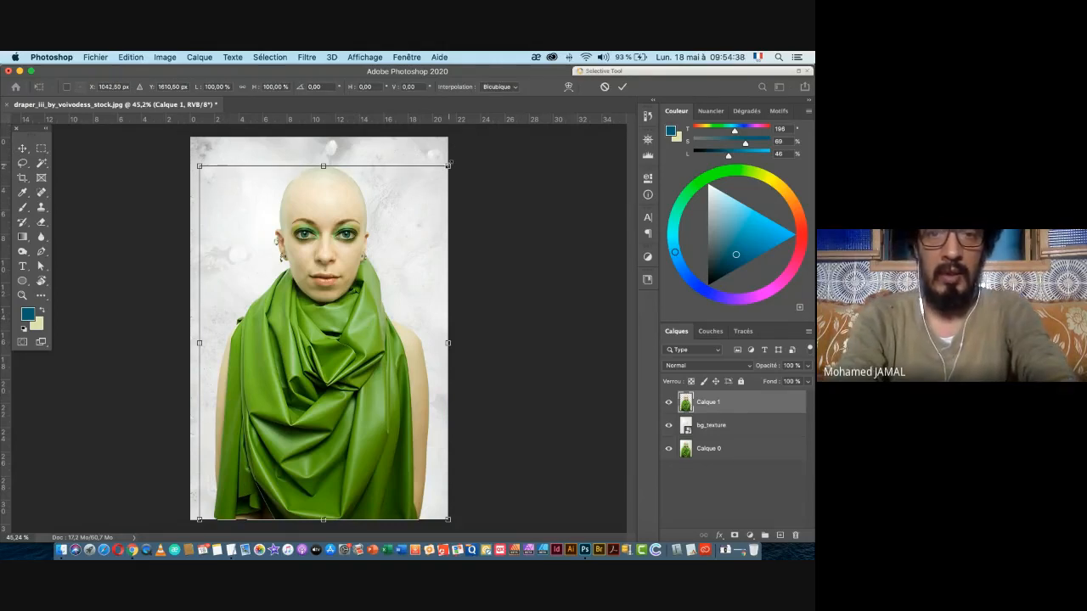
drag(448, 163, 431, 186)
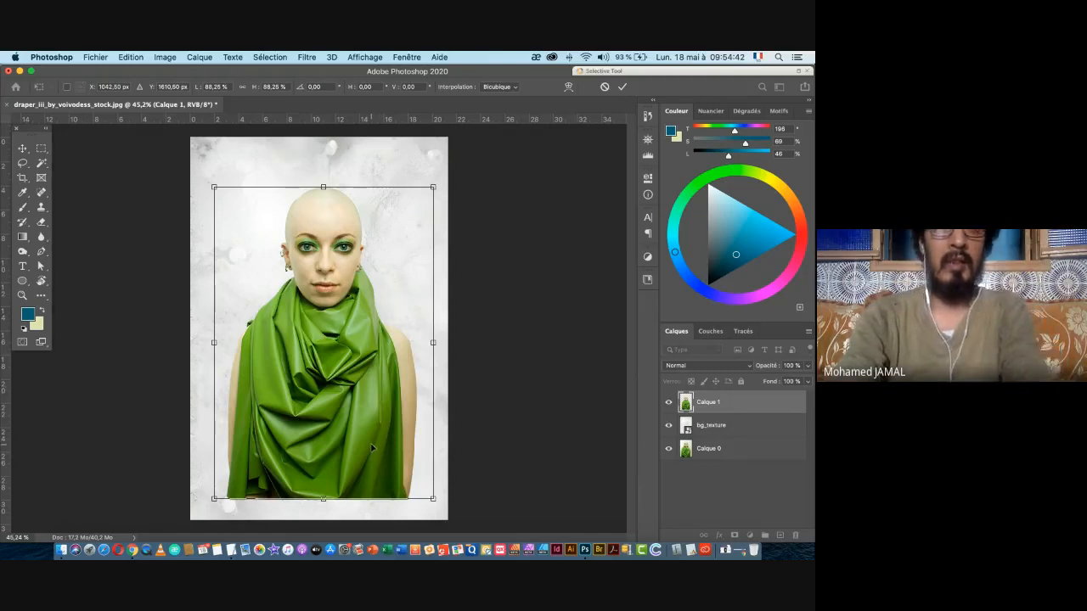
key(Return)
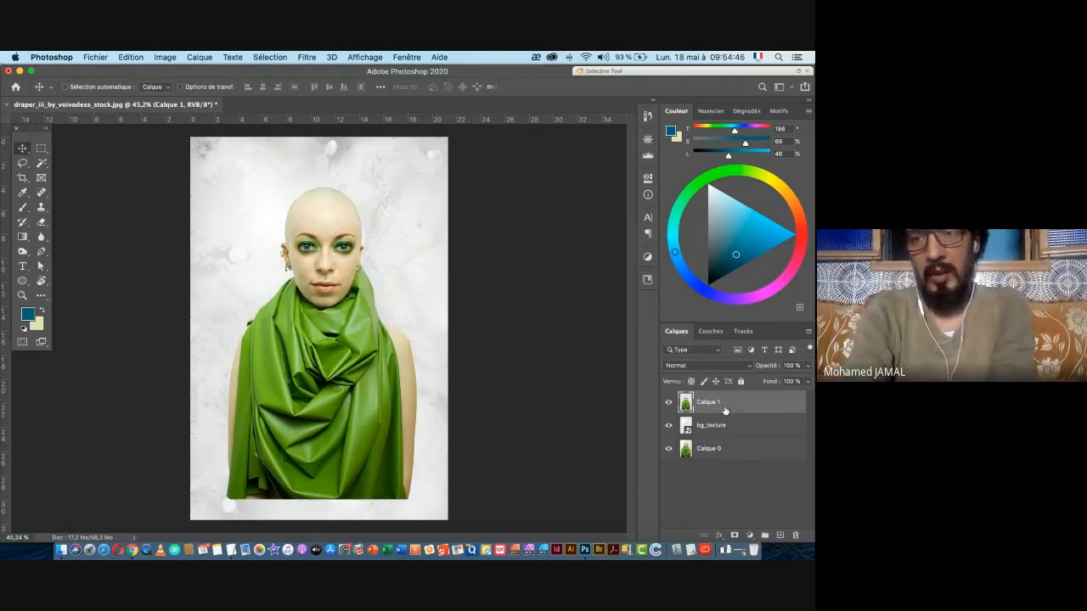
- Add a Noir et blanc adjustment layer above Calque 1, look through its presets and keep Par défaut
click(751, 537)
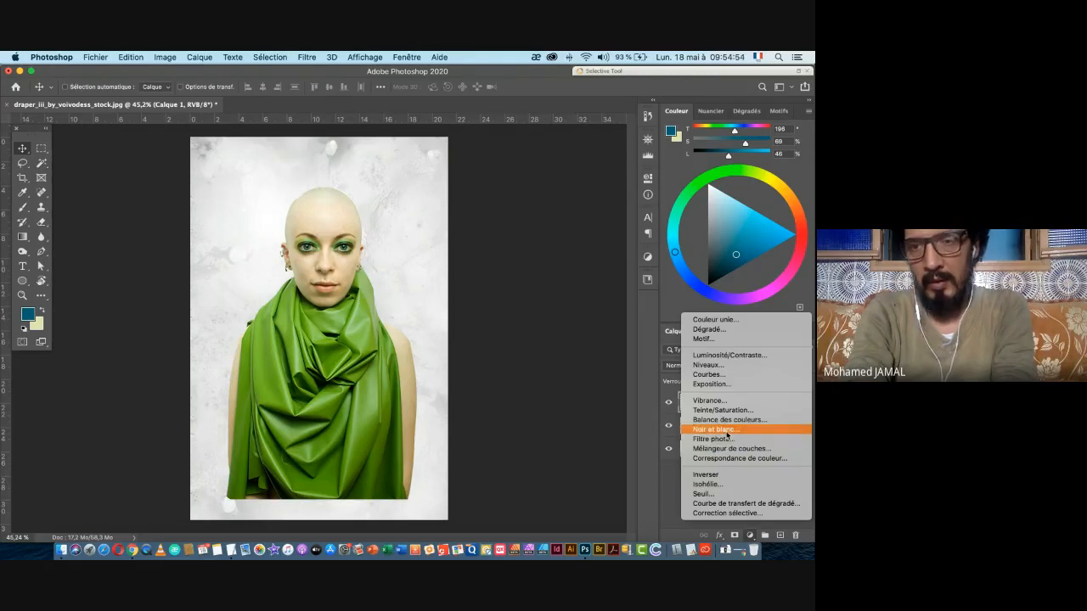
click(732, 430)
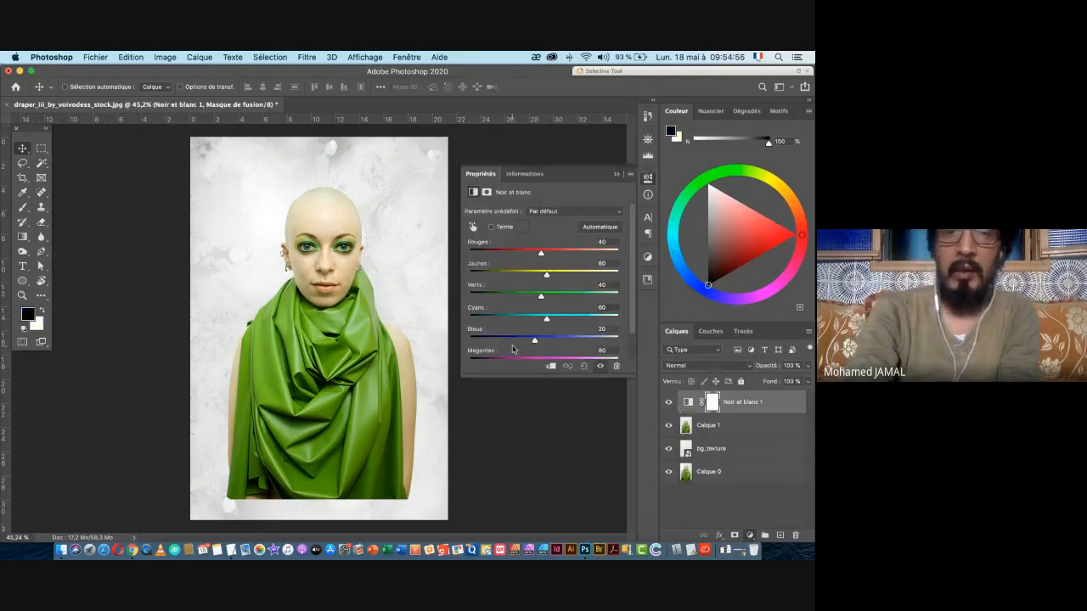
click(582, 212)
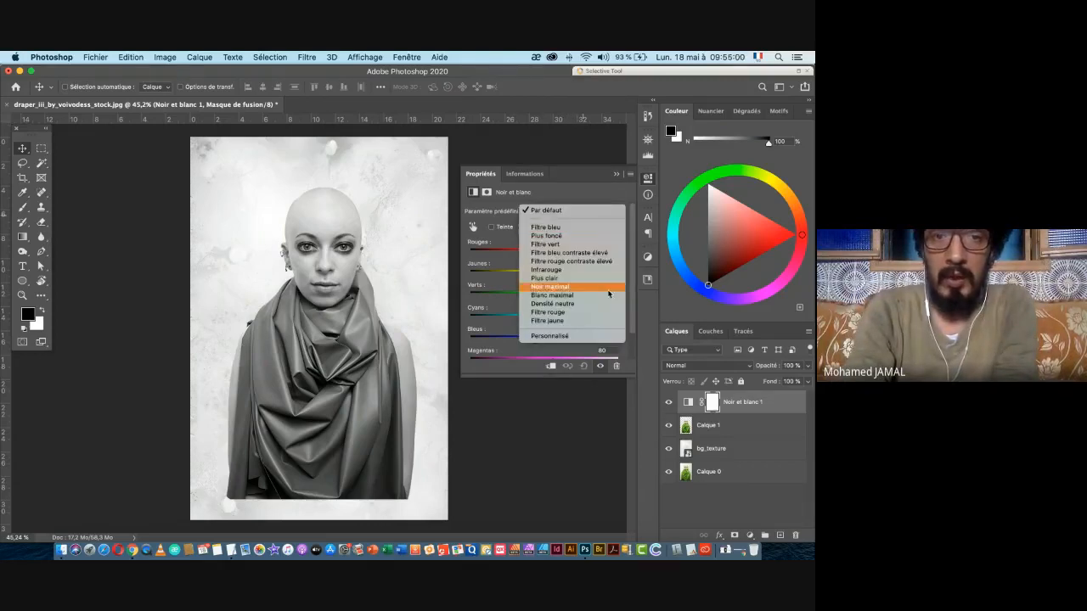
click(549, 192)
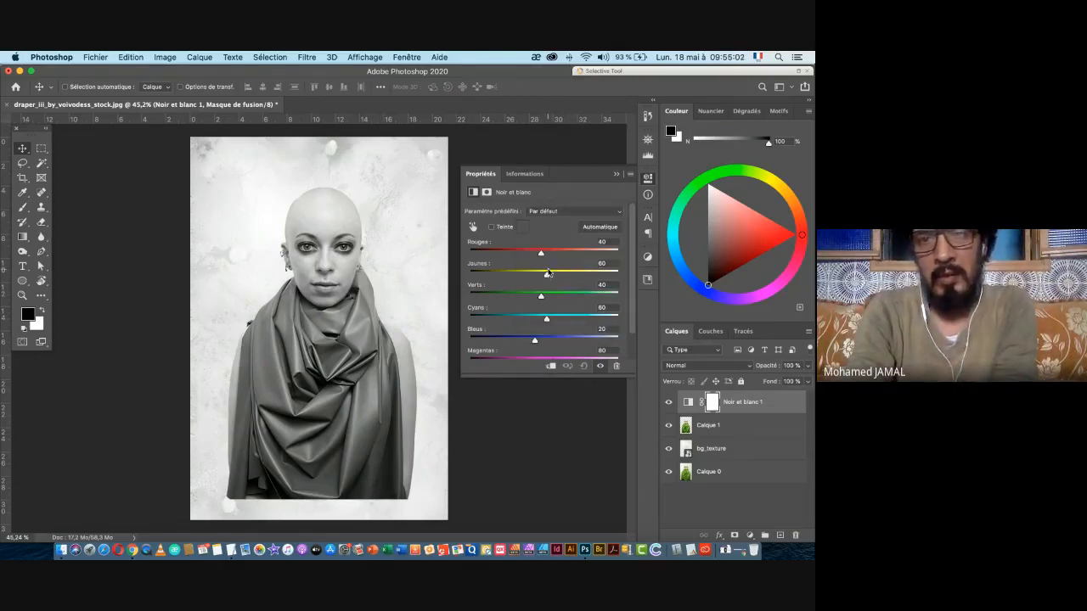
- Clip the Noir et blanc 1 adjustment layer to Calque 1 so it affects only the woman cutout
click(616, 174)
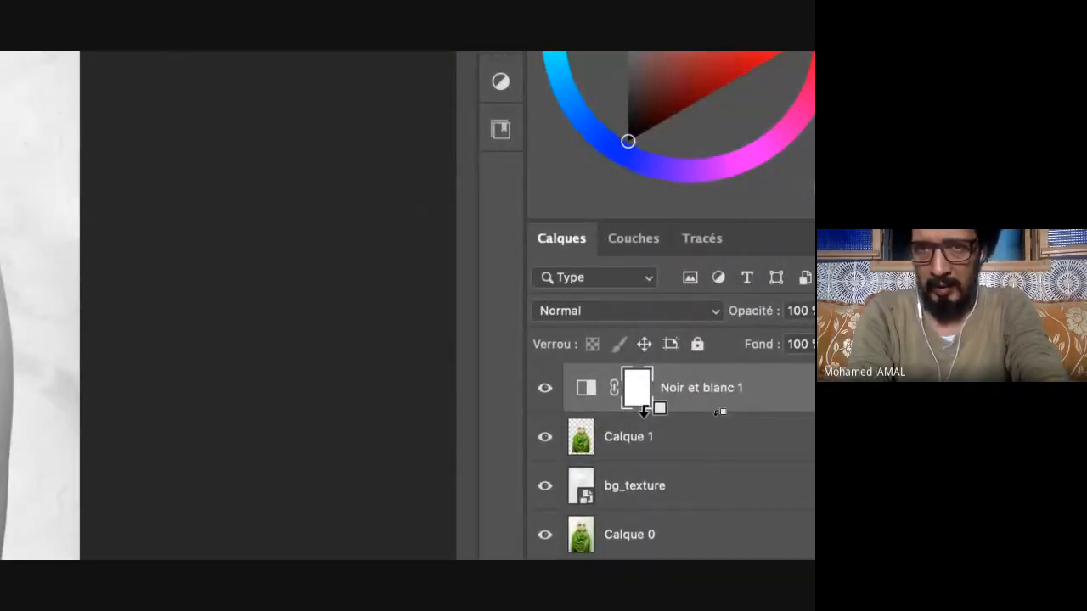
alt+click(642, 410)
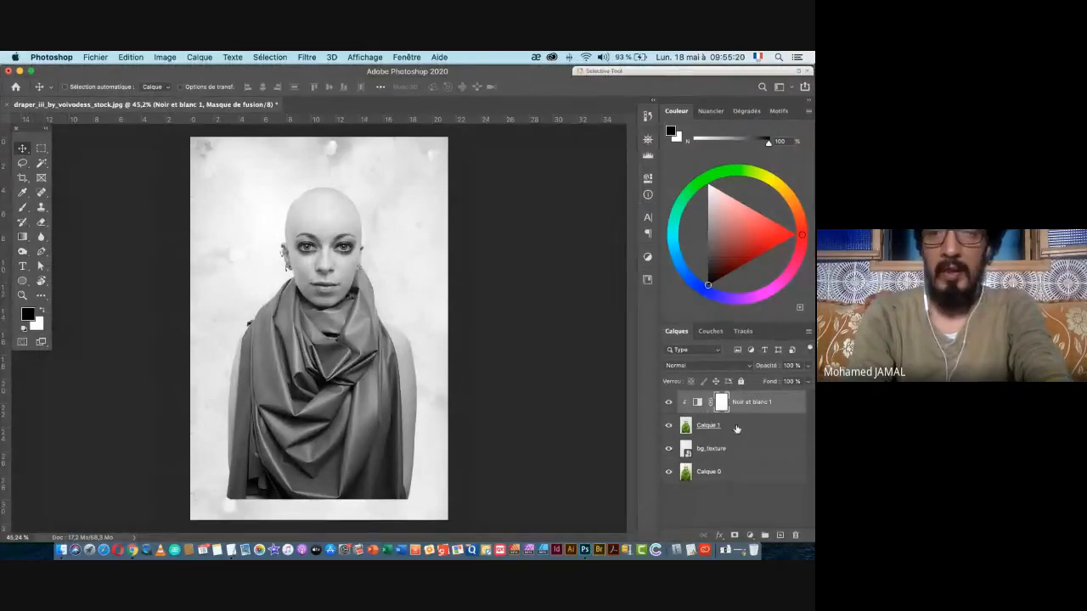
- Add a layer mask to Calque 1 and fill it with Noir at 100% opacity in Normal mode
click(737, 429)
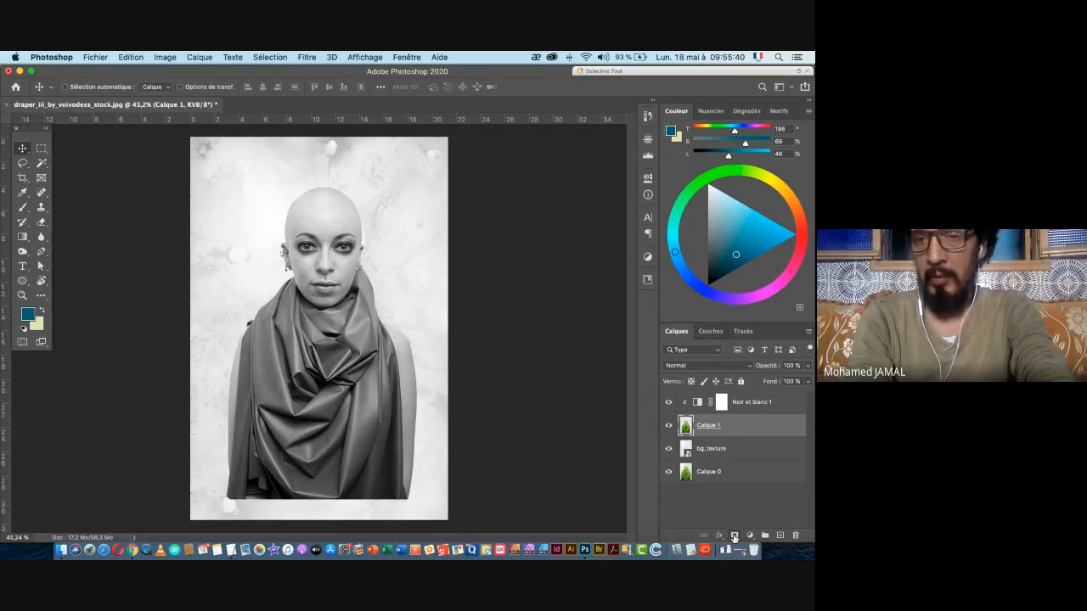
alt+click(735, 537)
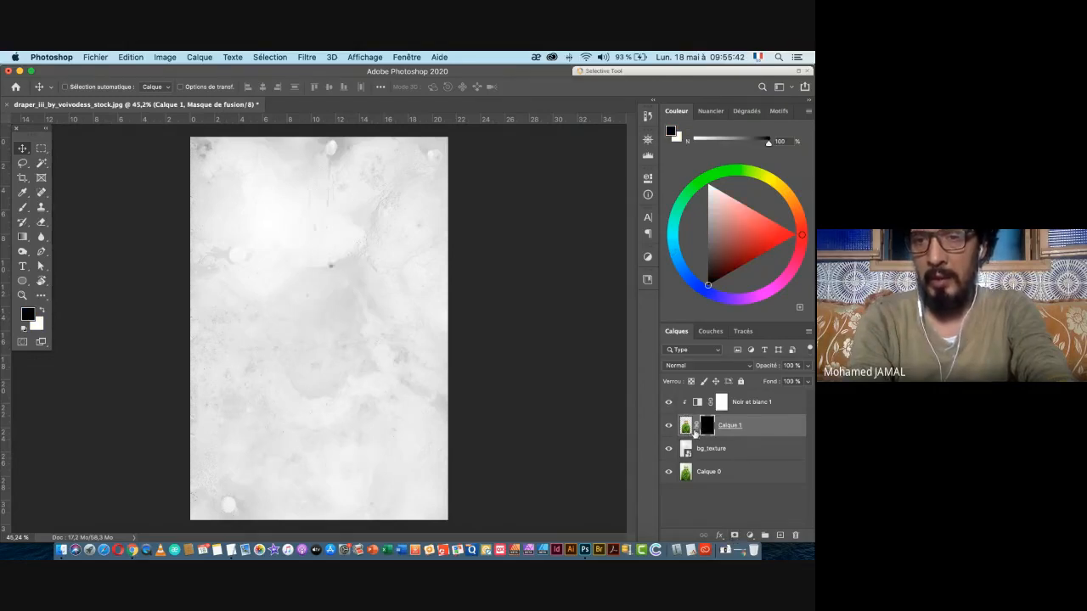
key(super+z)
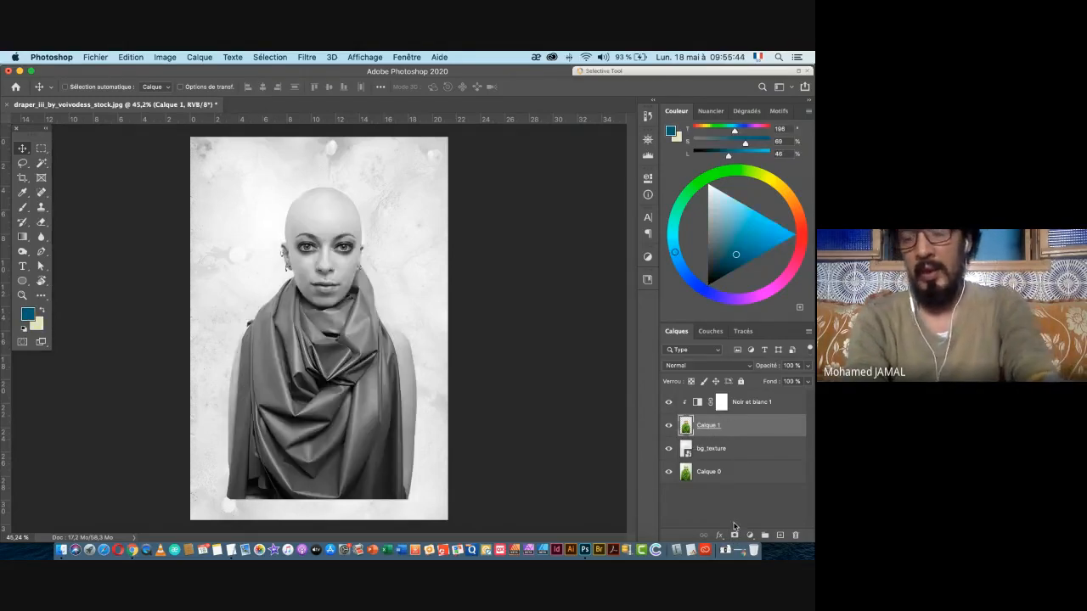
click(735, 536)
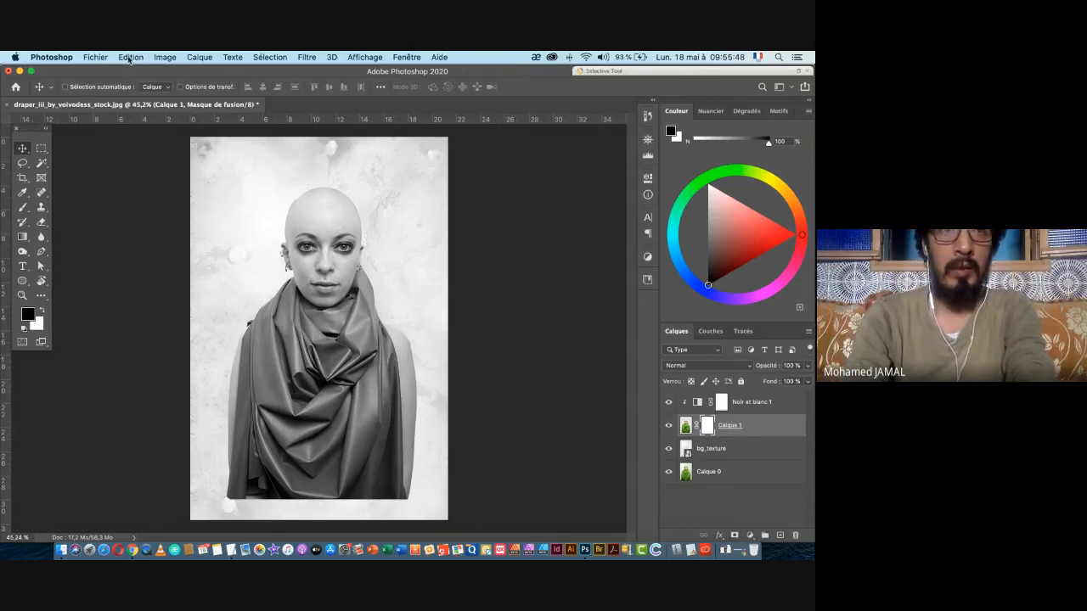
click(130, 58)
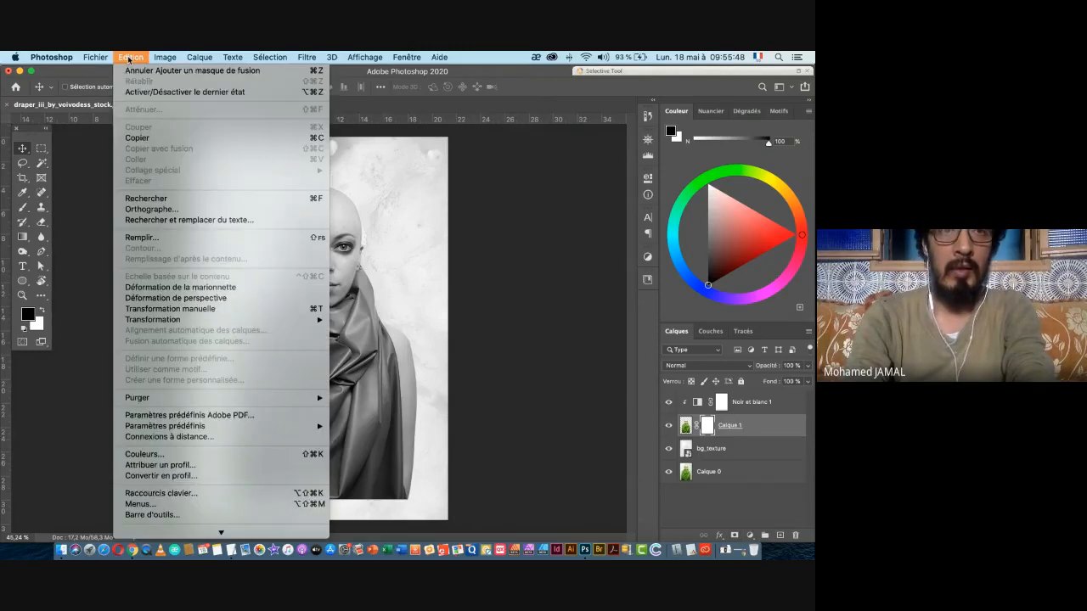
click(175, 244)
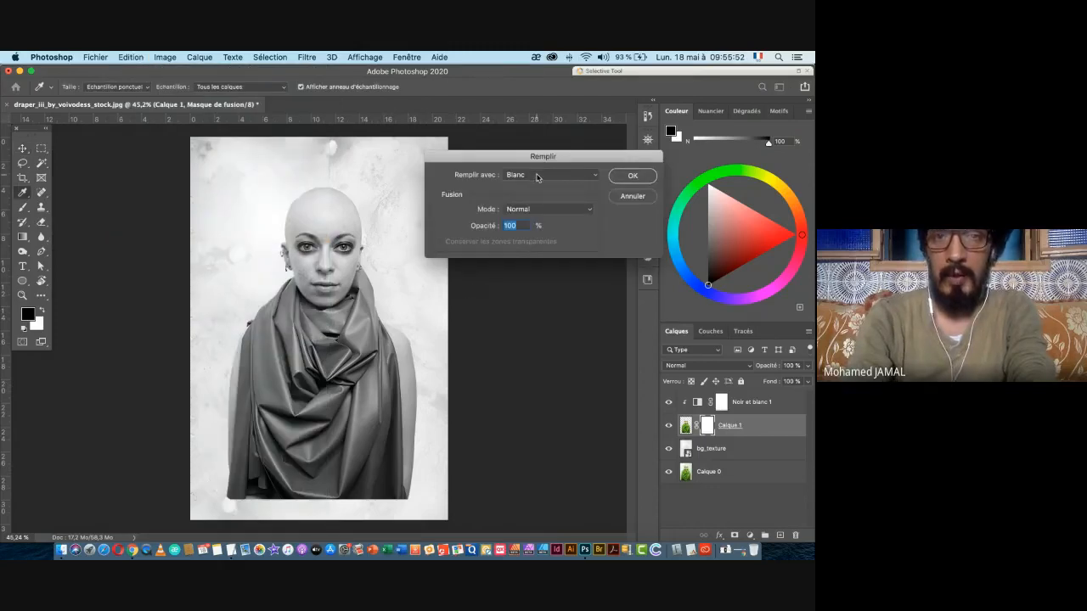
click(536, 176)
click(543, 153)
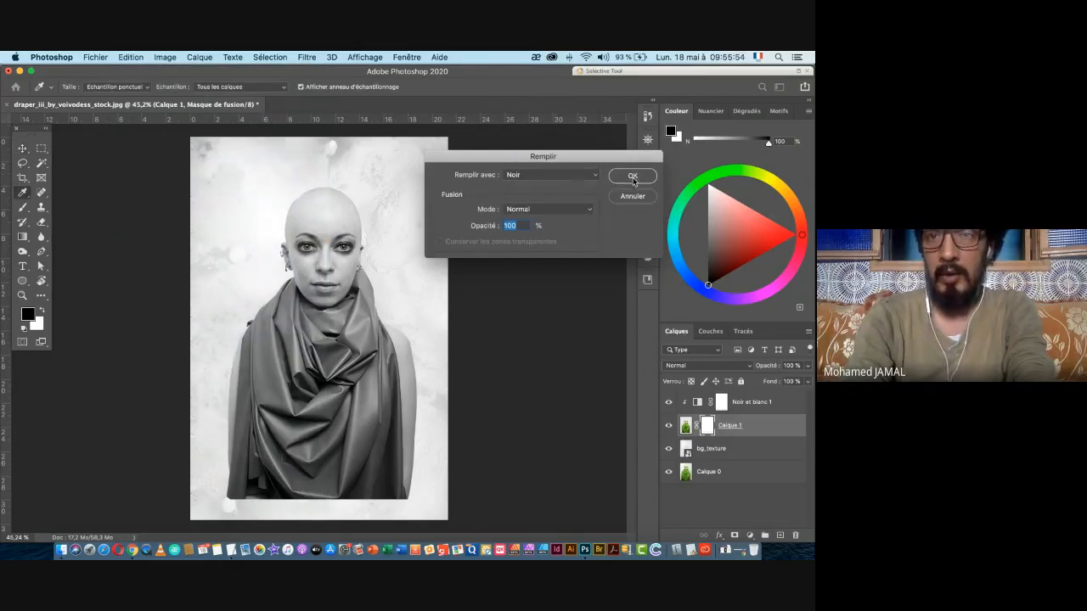
click(634, 181)
key(v)
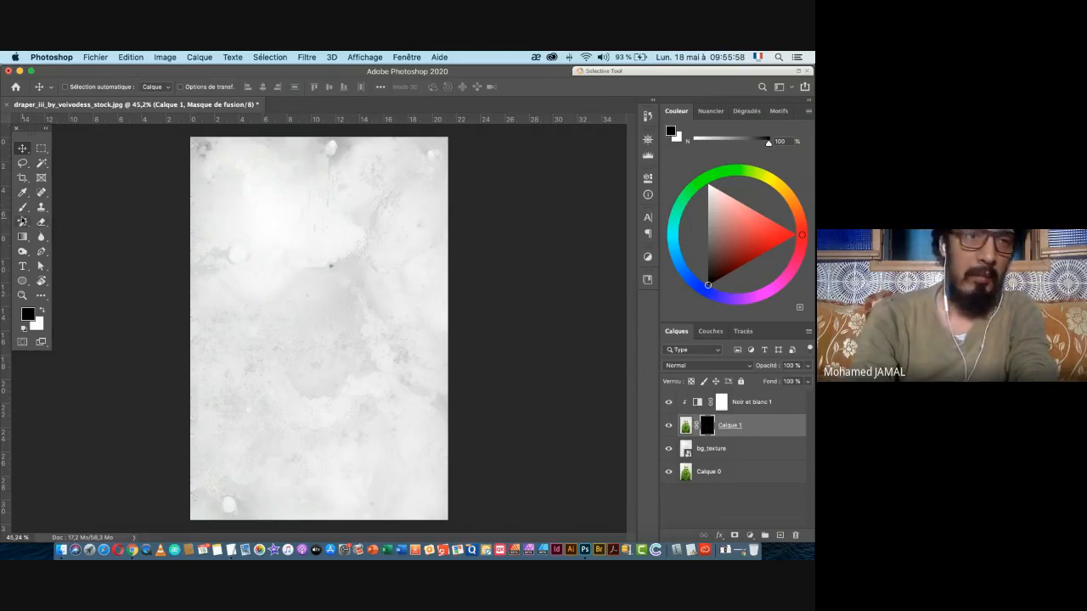
- Activate the Brush tool and choose the custom splatter brush Jam_2
click(24, 209)
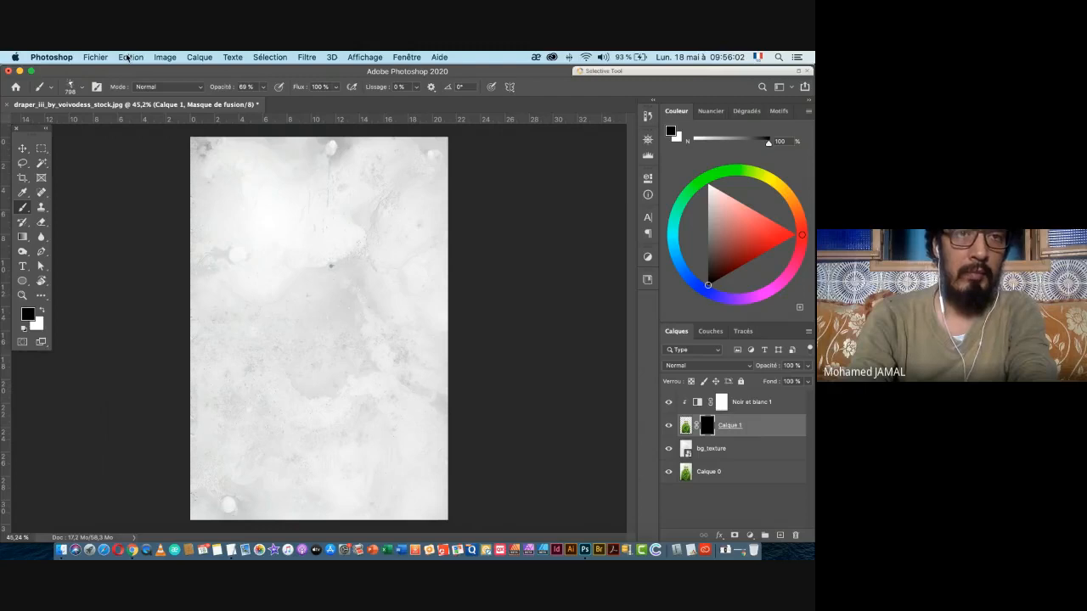
click(129, 57)
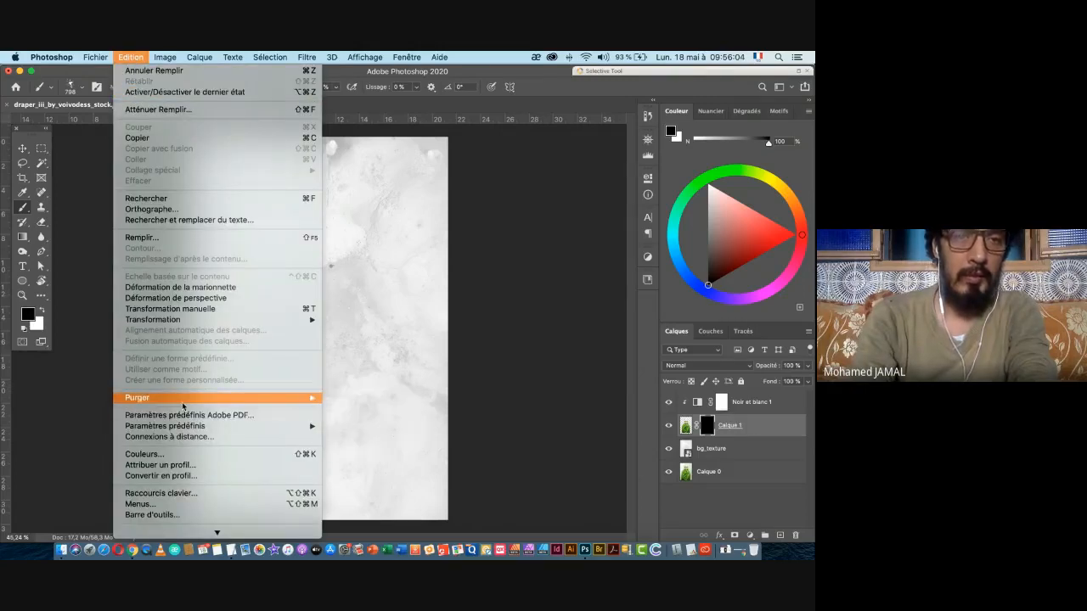
click(131, 57)
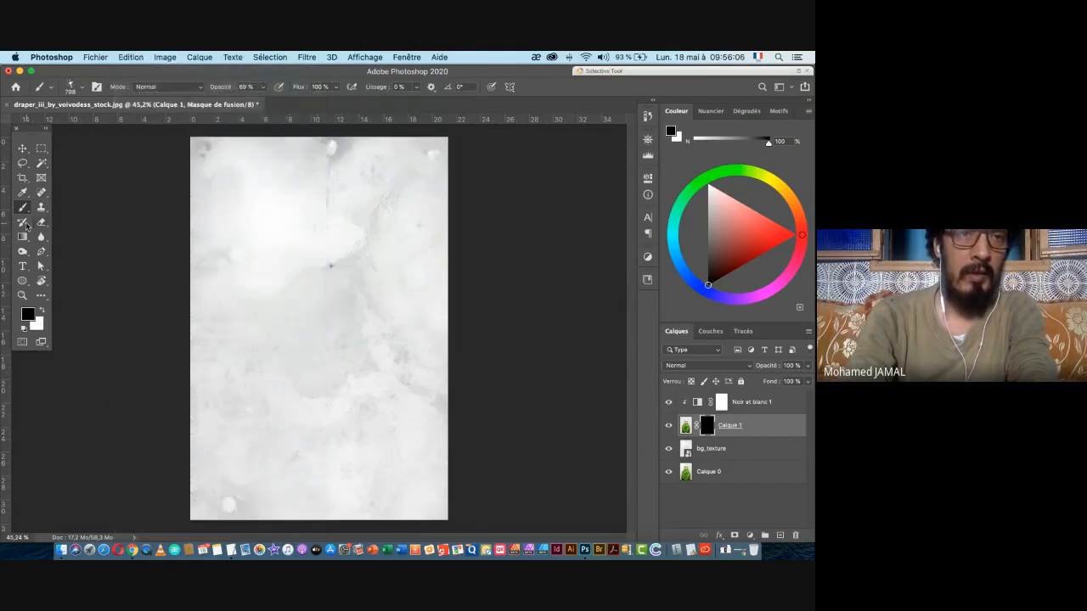
click(82, 88)
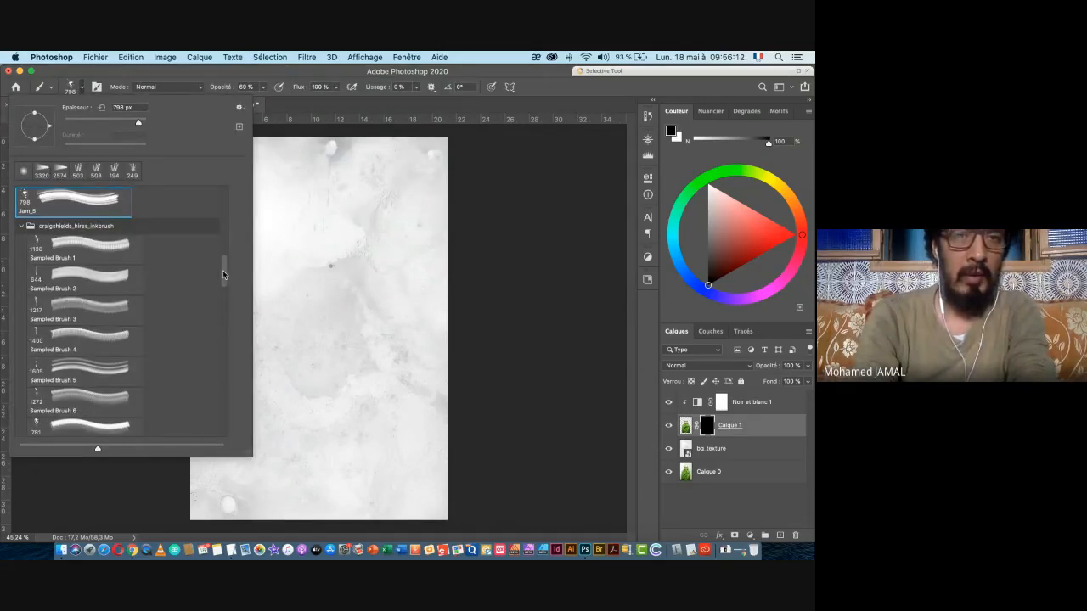
drag(224, 268, 225, 252)
click(46, 271)
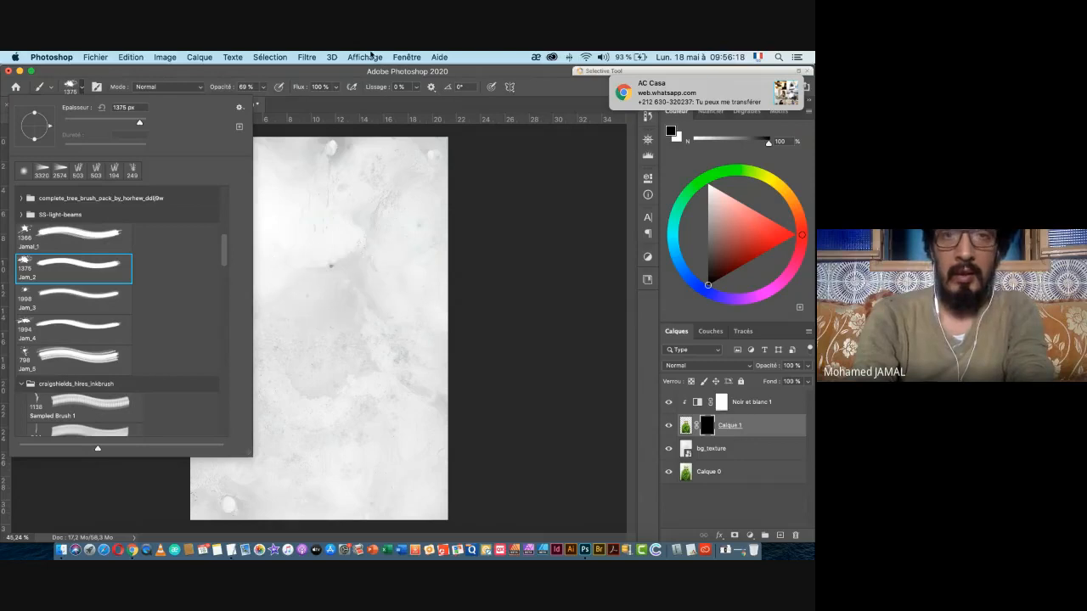
click(322, 77)
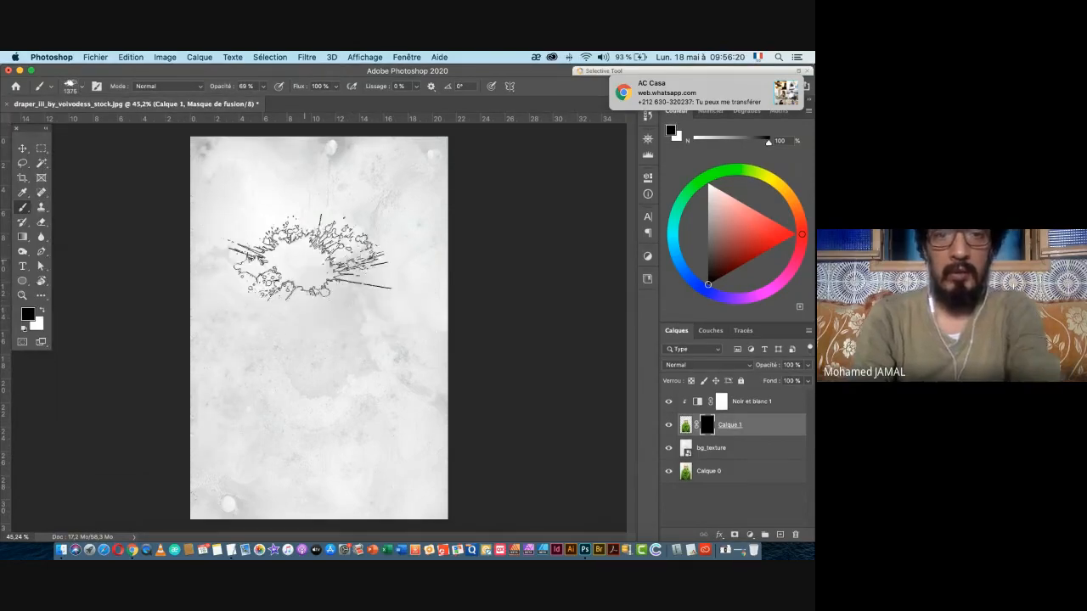
- Rotate the Jam_2 brush tip to about 89° and set its size to 2200 px
alt+shift+click(316, 269)
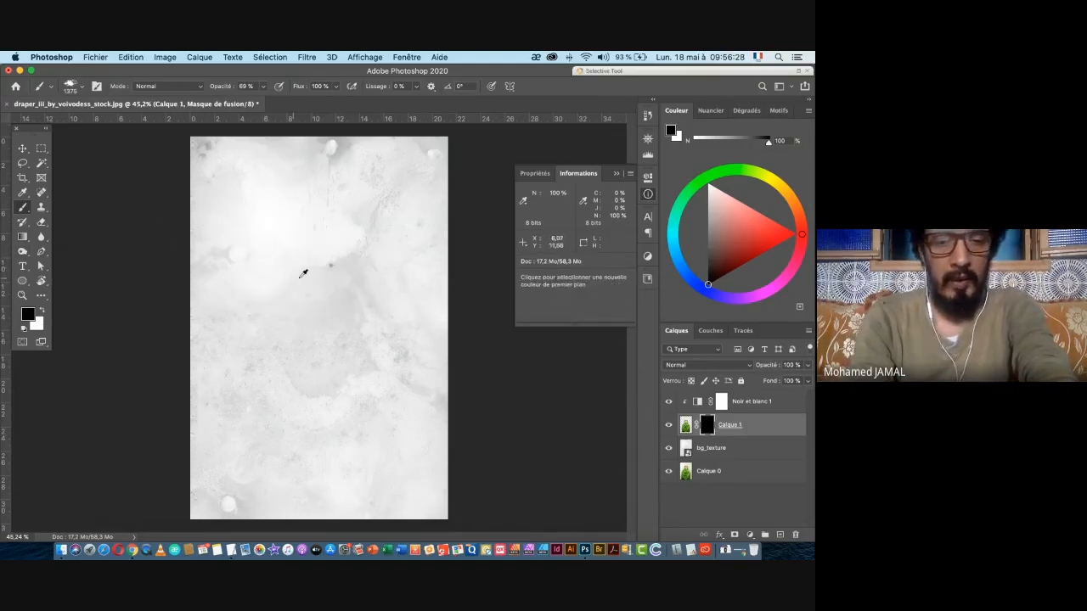
drag(318, 285, 382, 286)
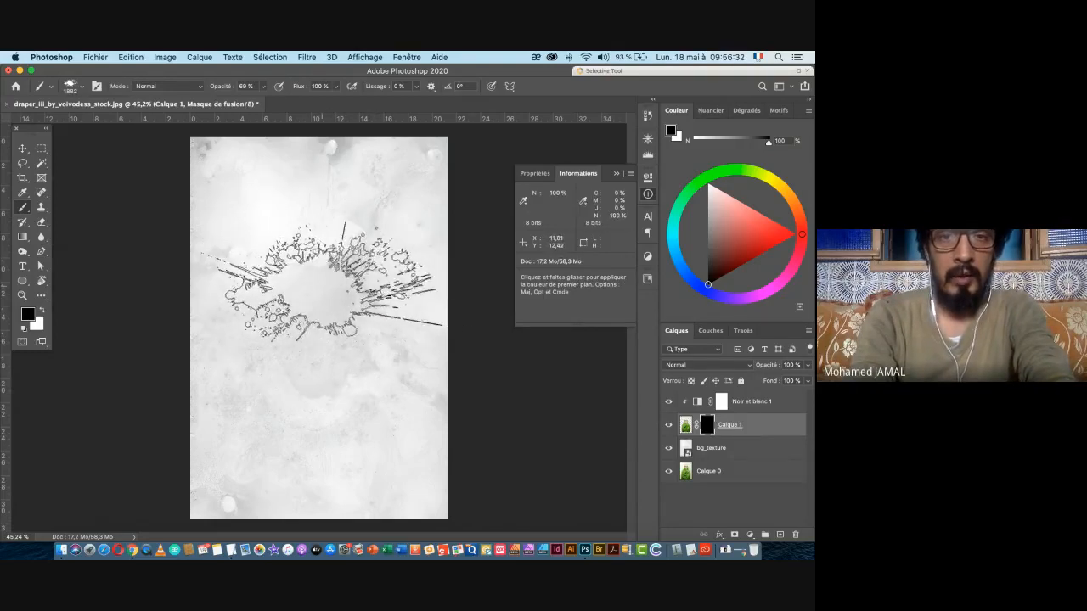
right_click(328, 280)
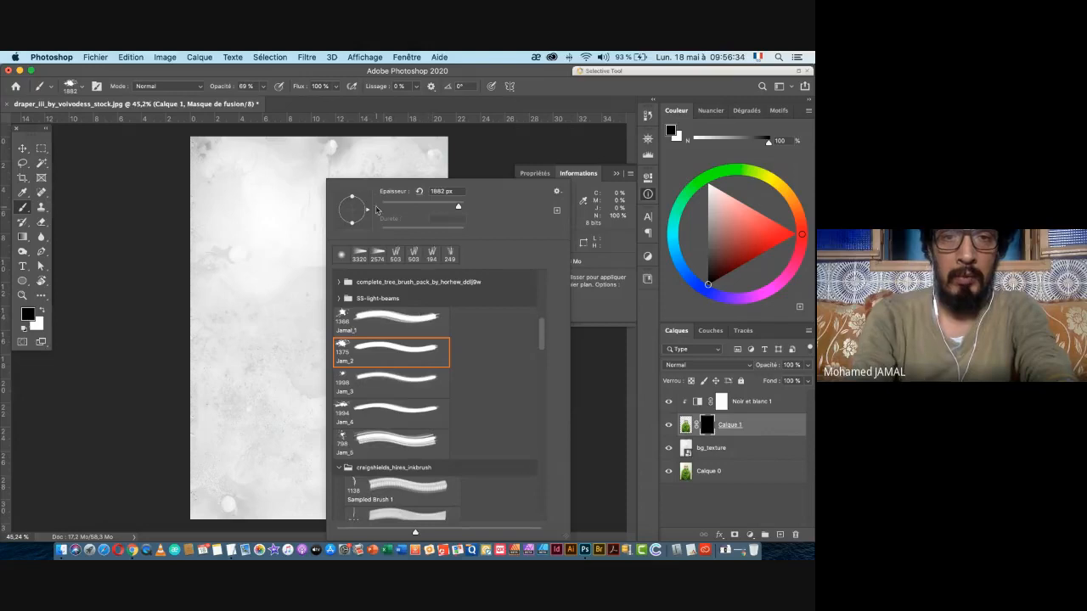
drag(368, 210, 354, 186)
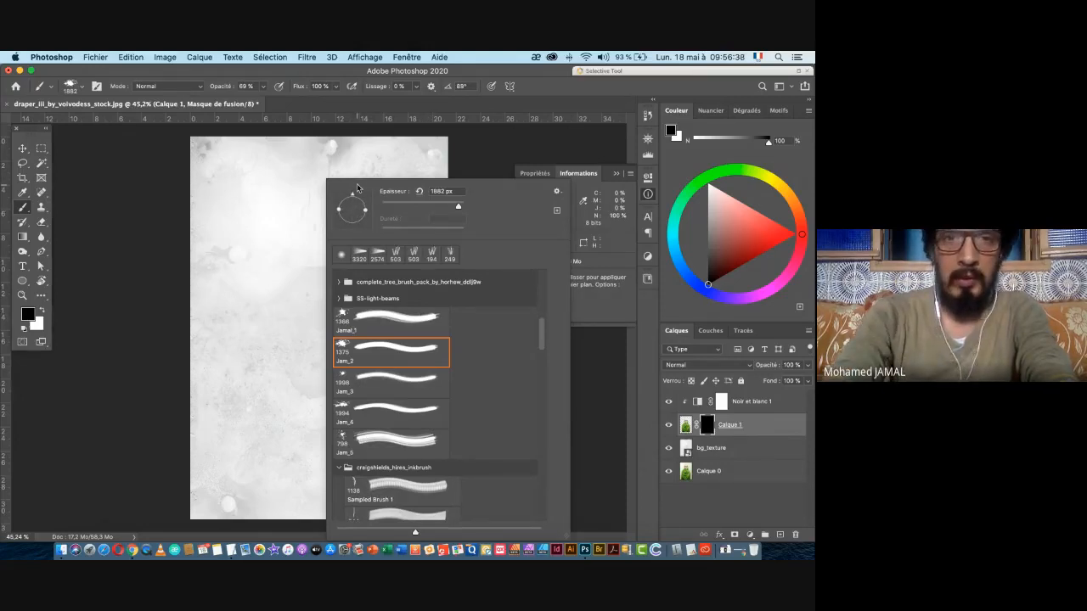
key(Return)
mouse_move(312, 310)
mouse_down()
mouse_move(346, 327)
mouse_move(338, 316)
mouse_up()
right_click(338, 316)
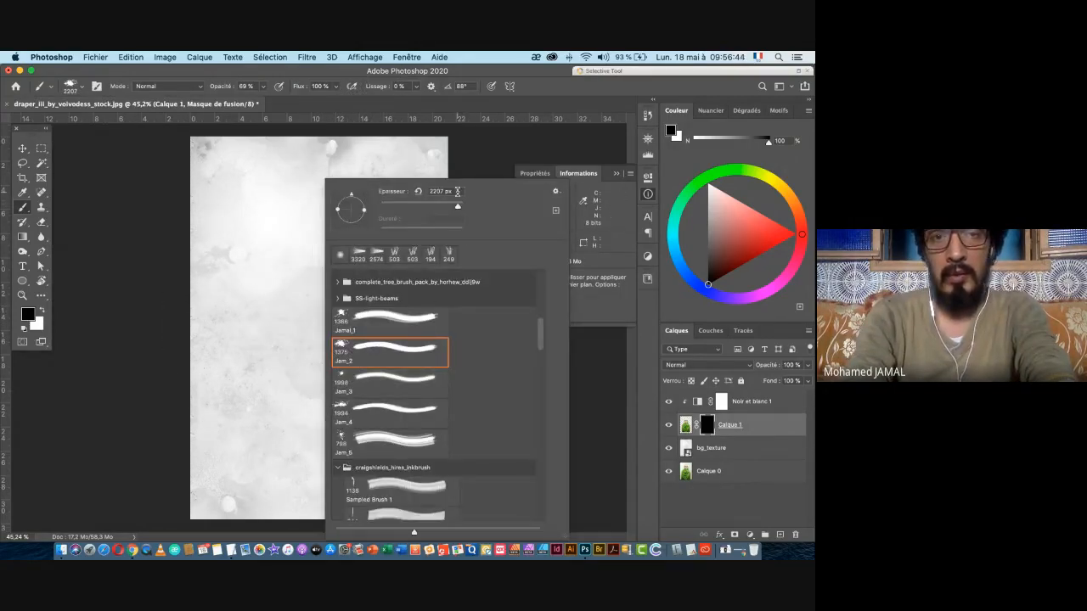
click(450, 191)
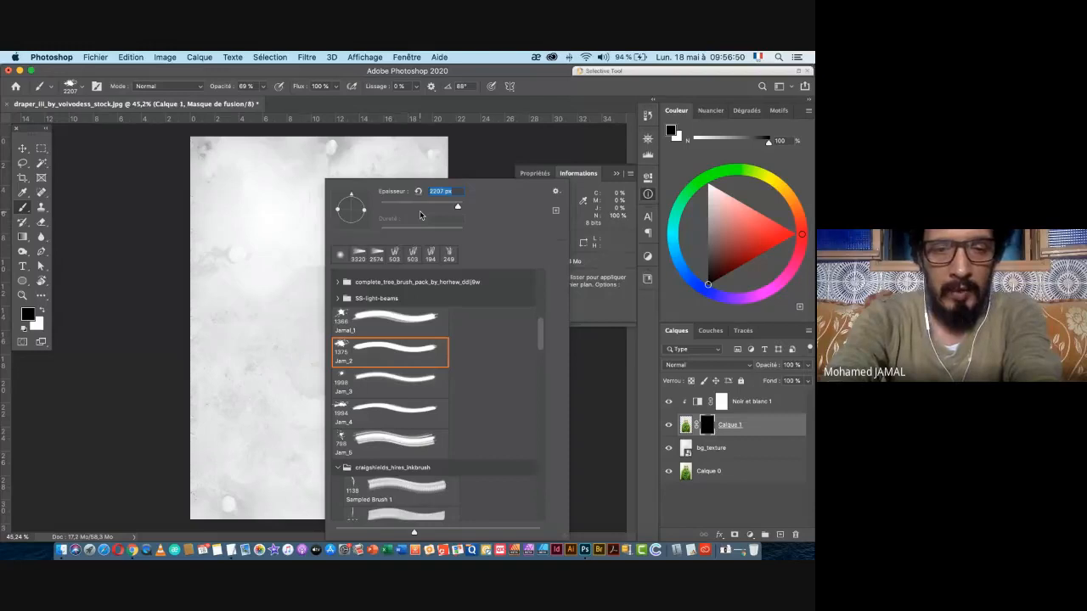
text(2200)
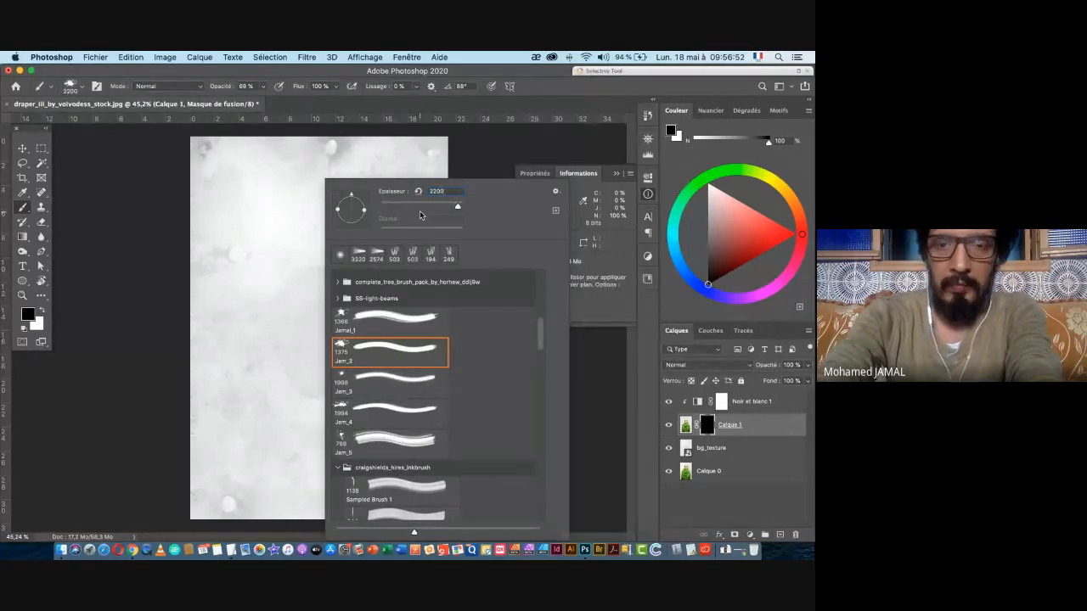
key(Return)
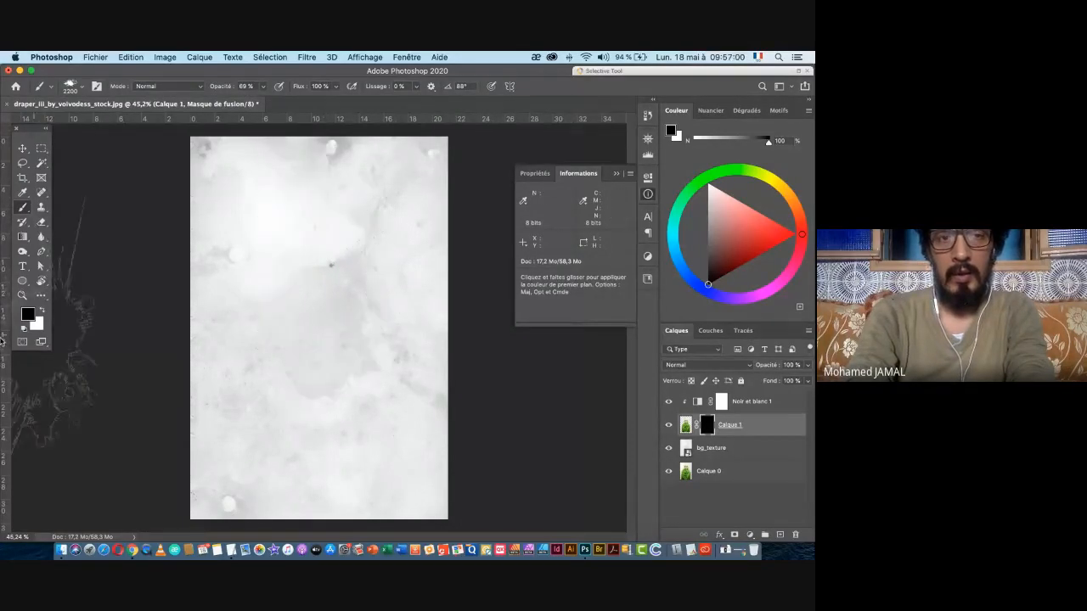
- Stamp one white splatter at 100% brush opacity on Calque 1's mask over the woman's face and upper scarf
click(42, 312)
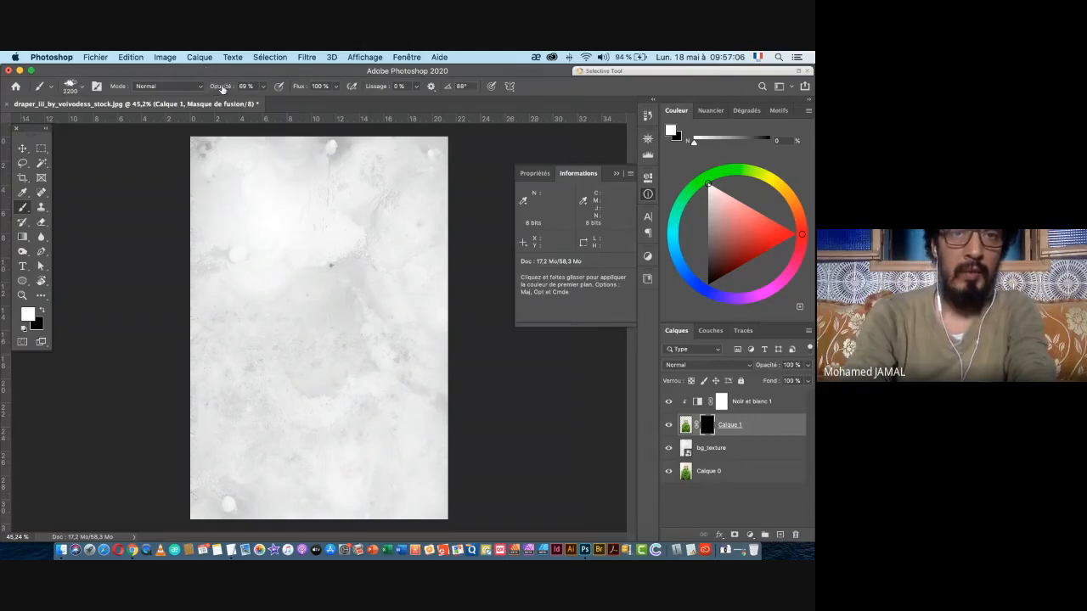
drag(220, 90, 293, 96)
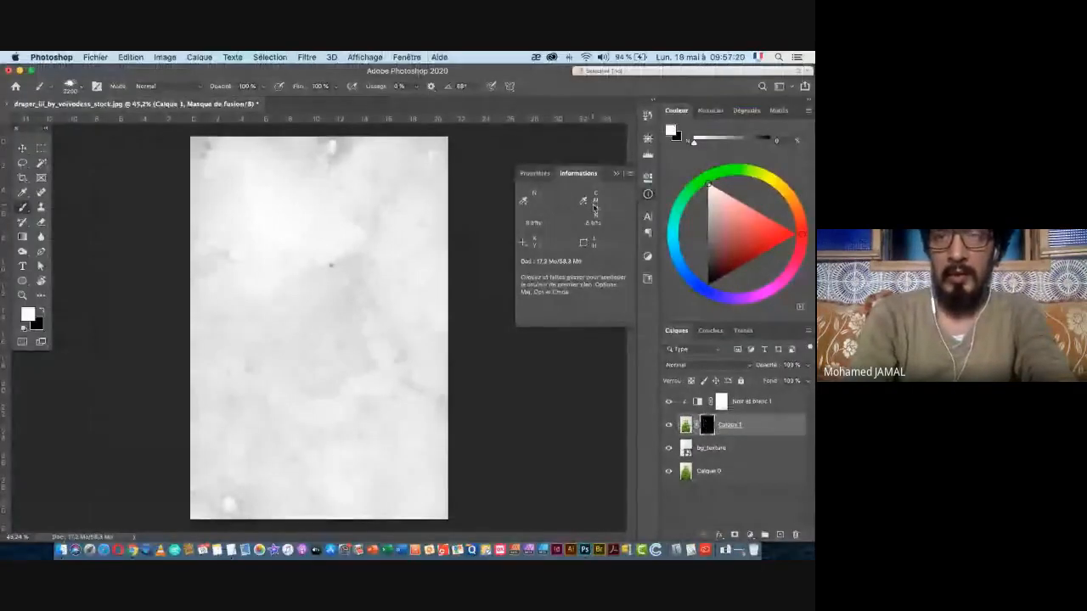
click(616, 173)
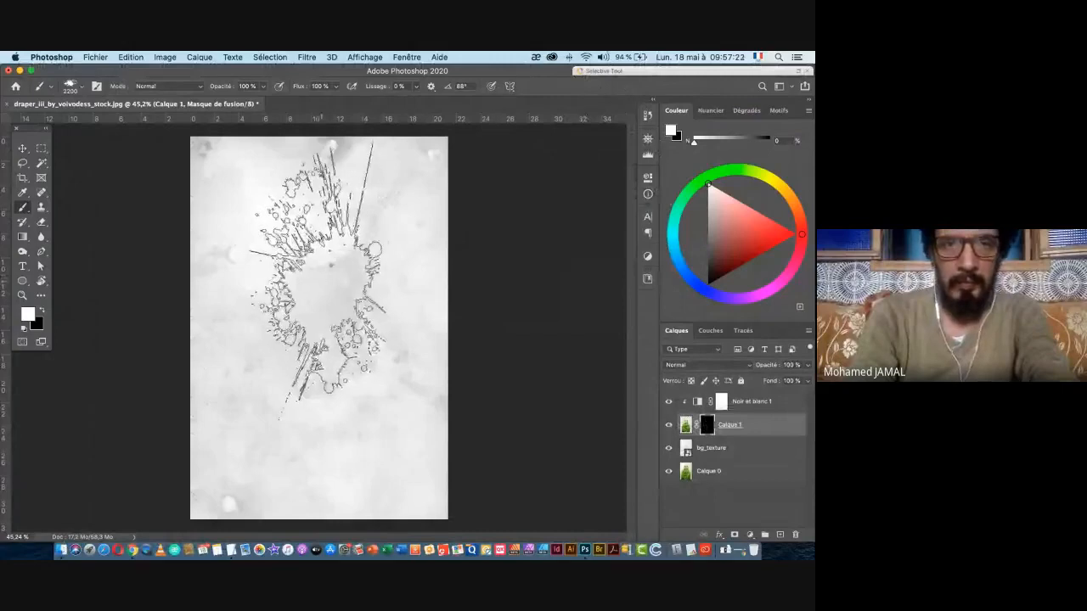
click(320, 285)
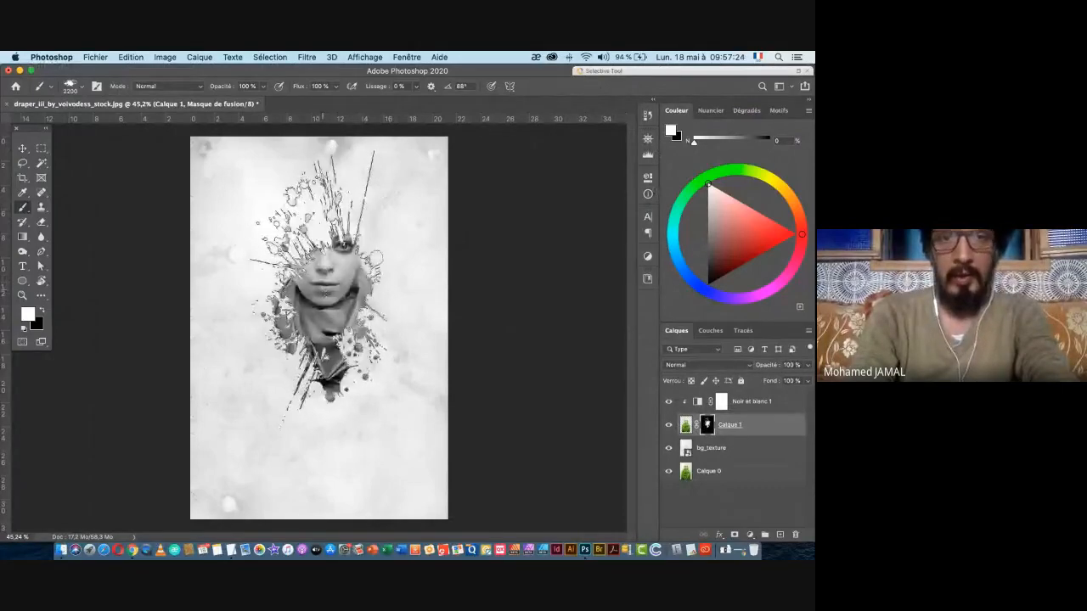
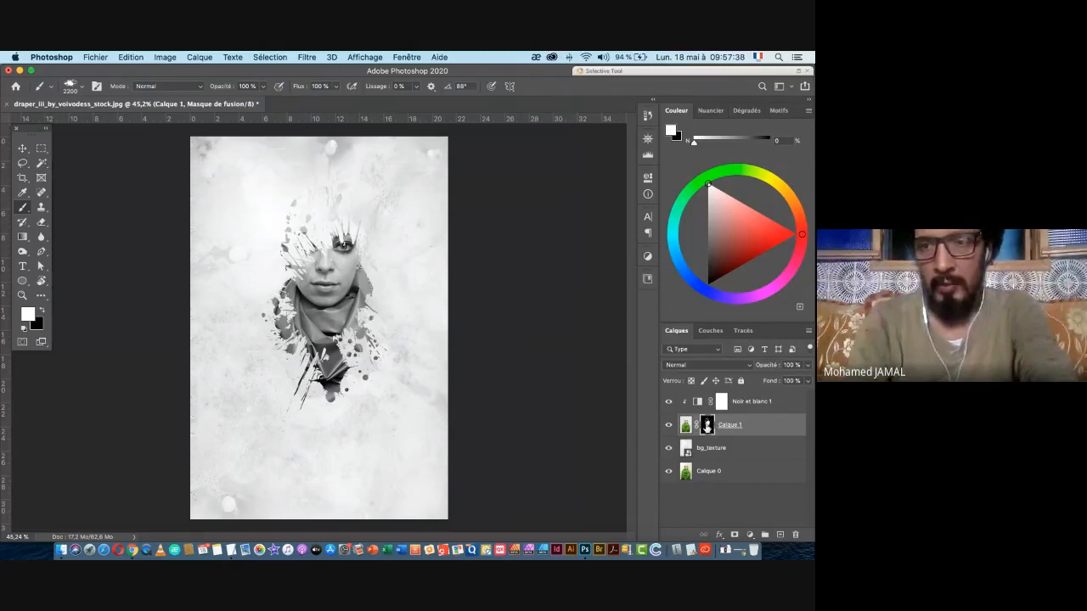
- Disable and re-enable Calque 1's mask repeatedly to compare the portrait with and without it, leaving the mask enabled
shift+click(707, 425)
shift+click(708, 425)
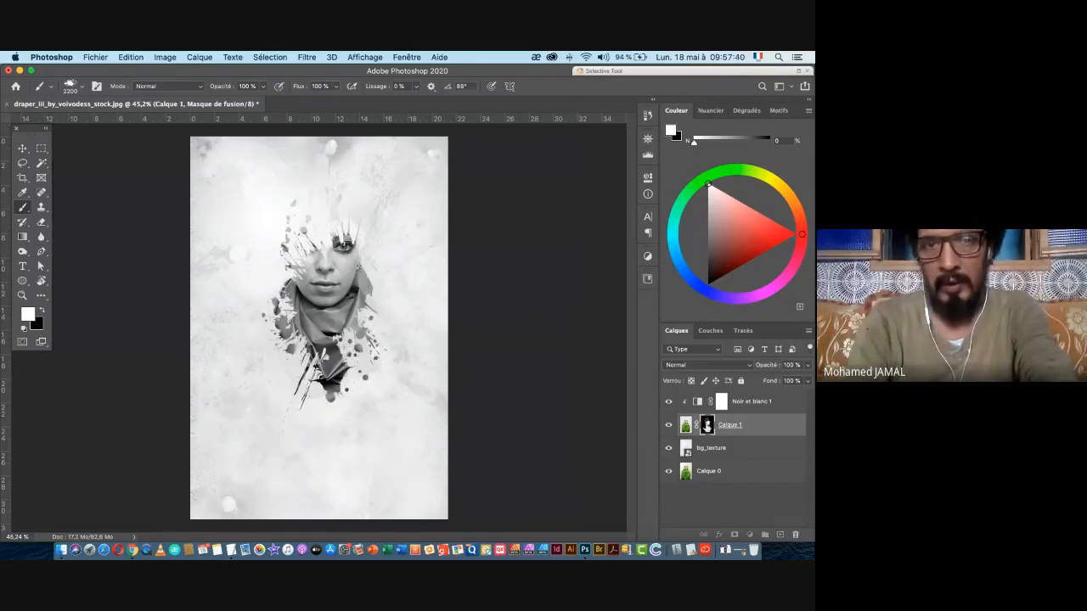
shift+click(708, 425)
shift+click(707, 426)
shift+click(707, 425)
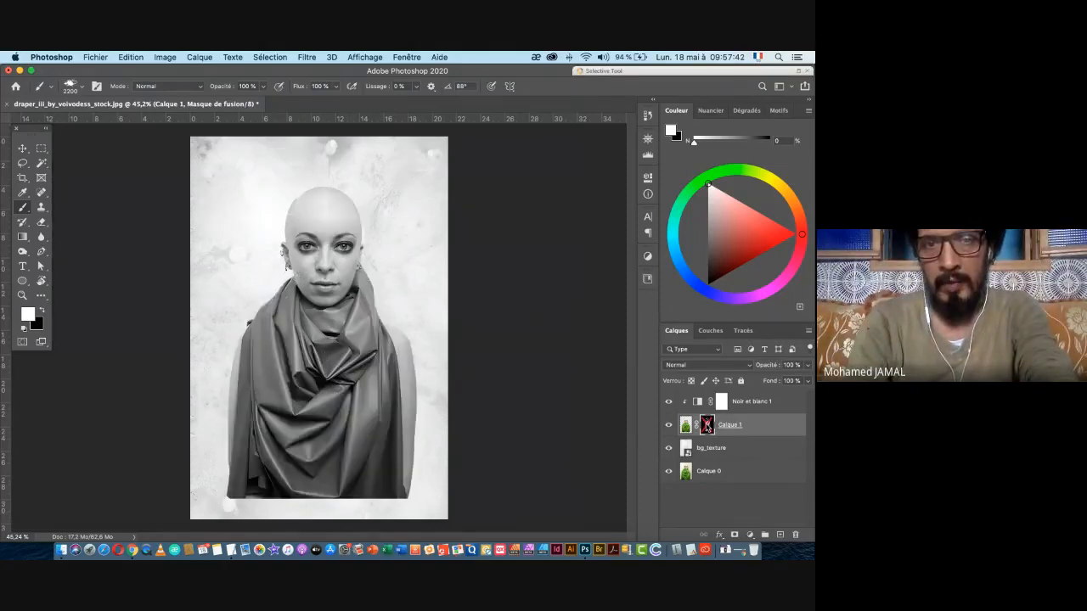
shift+click(707, 425)
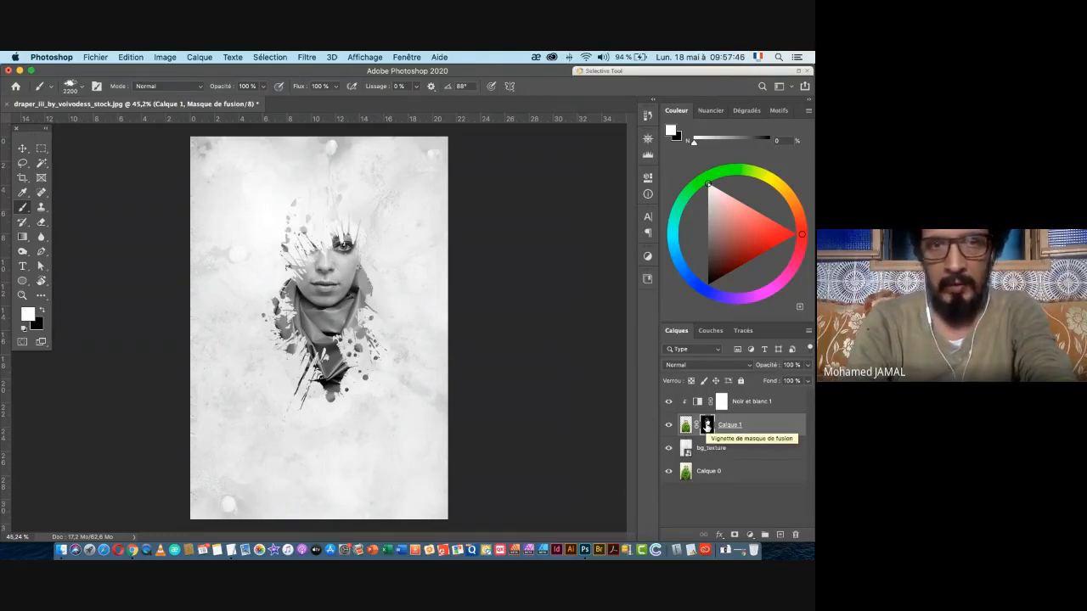
- Switch between the artwork and the mask-only view of Calque 1, ending with the splatter mask displayed alone
alt+click(707, 425)
alt+click(707, 425)
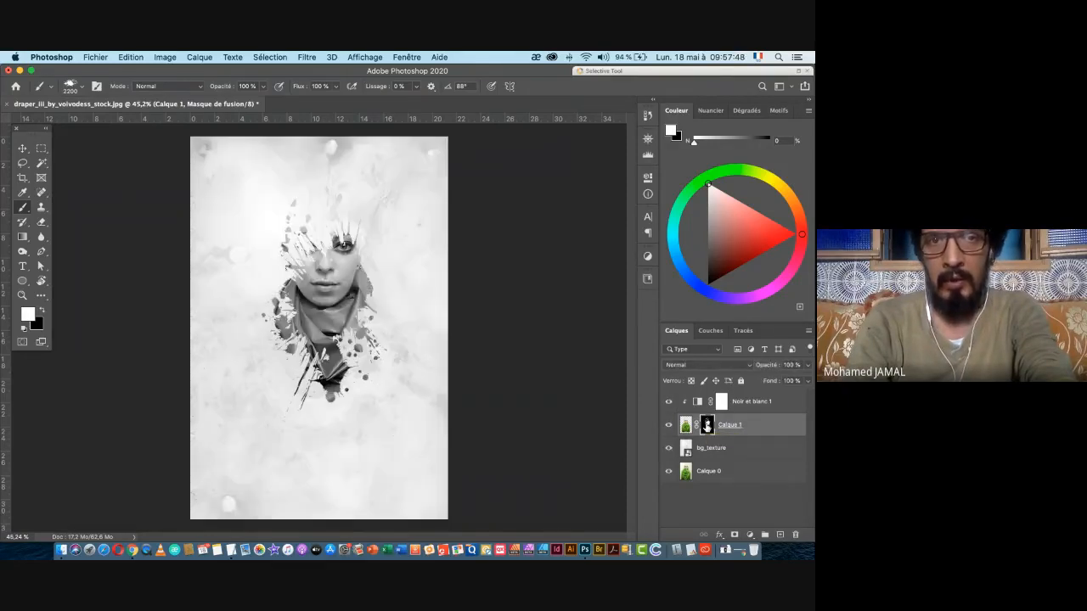
alt+click(707, 426)
alt+click(707, 426)
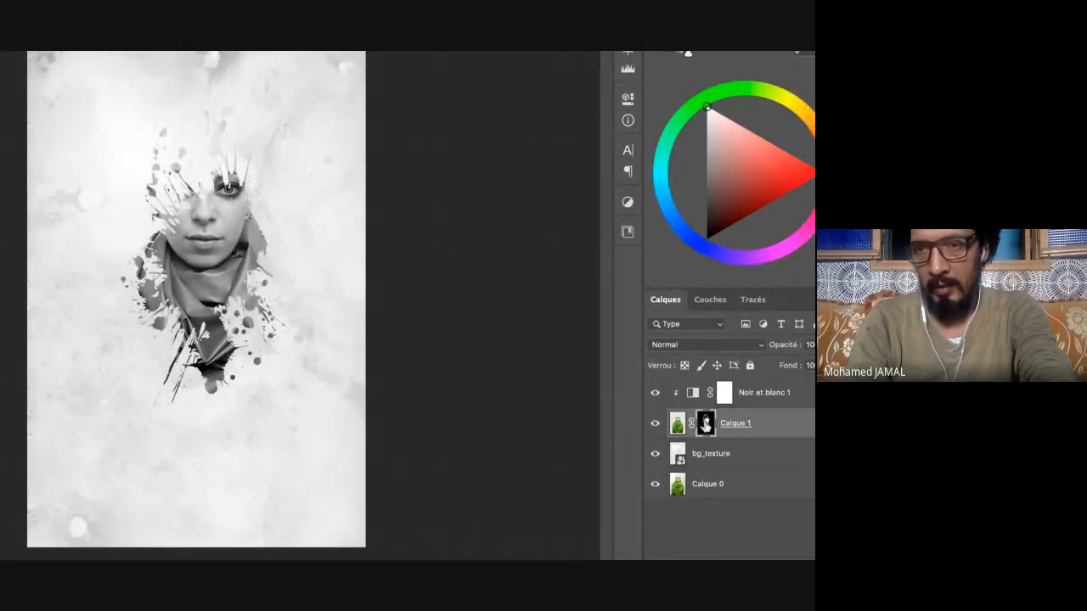
alt+click(706, 425)
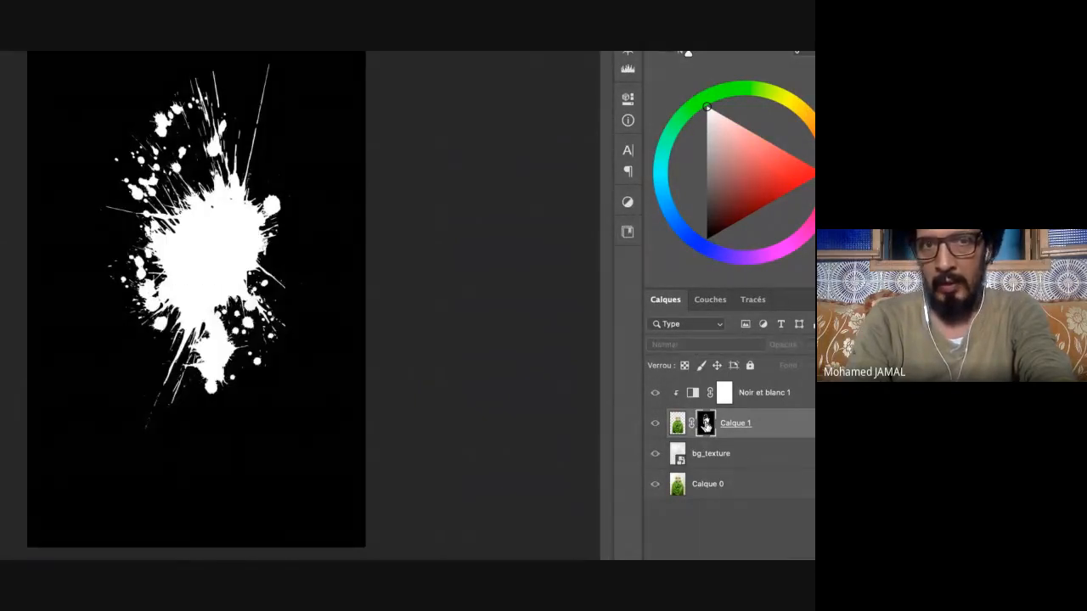
- Return from the mask-only view to the artwork, then briefly disable and re-enable Calque 1's mask to compare
alt+click(705, 425)
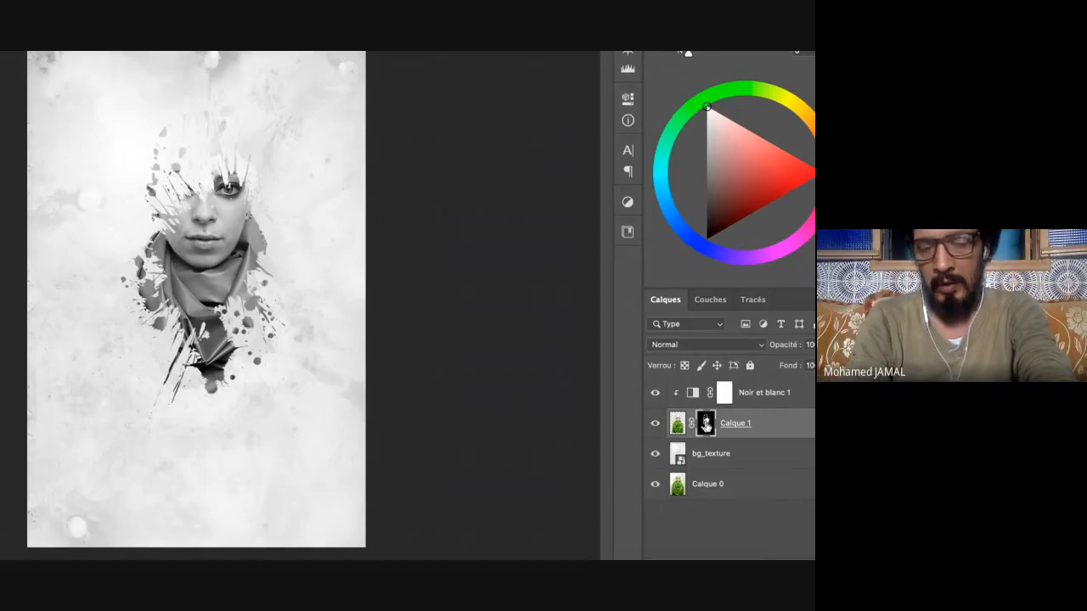
shift+click(706, 425)
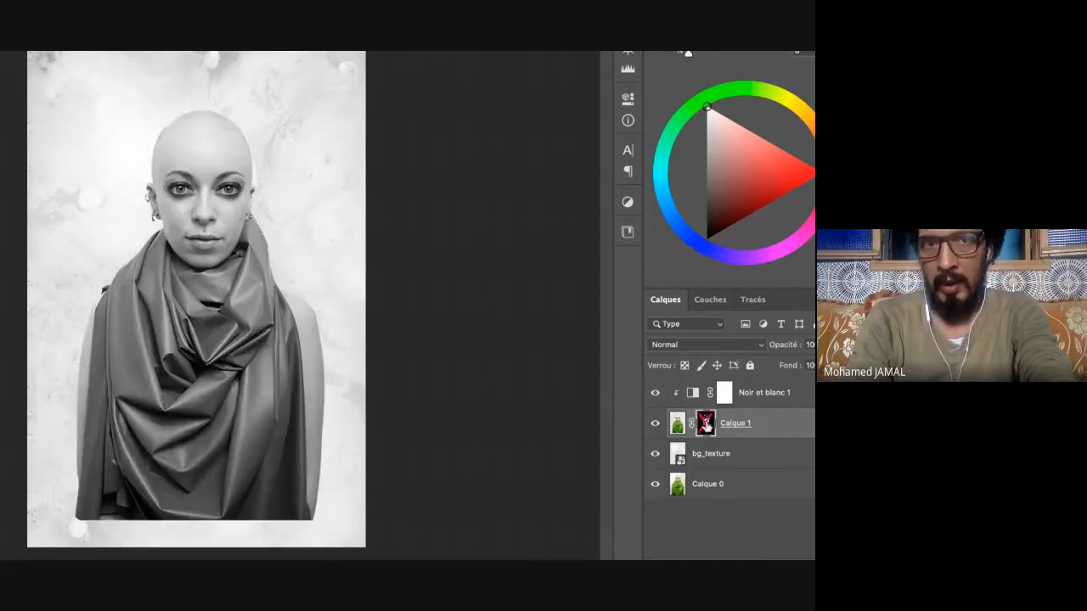
shift+click(705, 425)
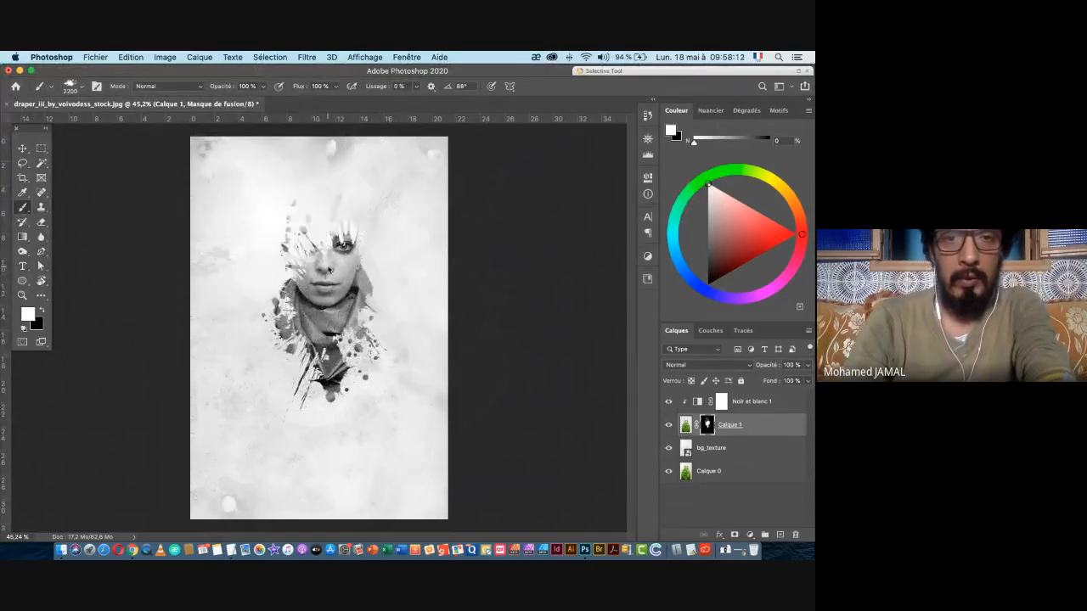
- Choose the Jamal_1 splatter brush at 1224 px and stamp white over the hidden part of the face on Calque 1's mask
right_click(401, 299)
click(379, 320)
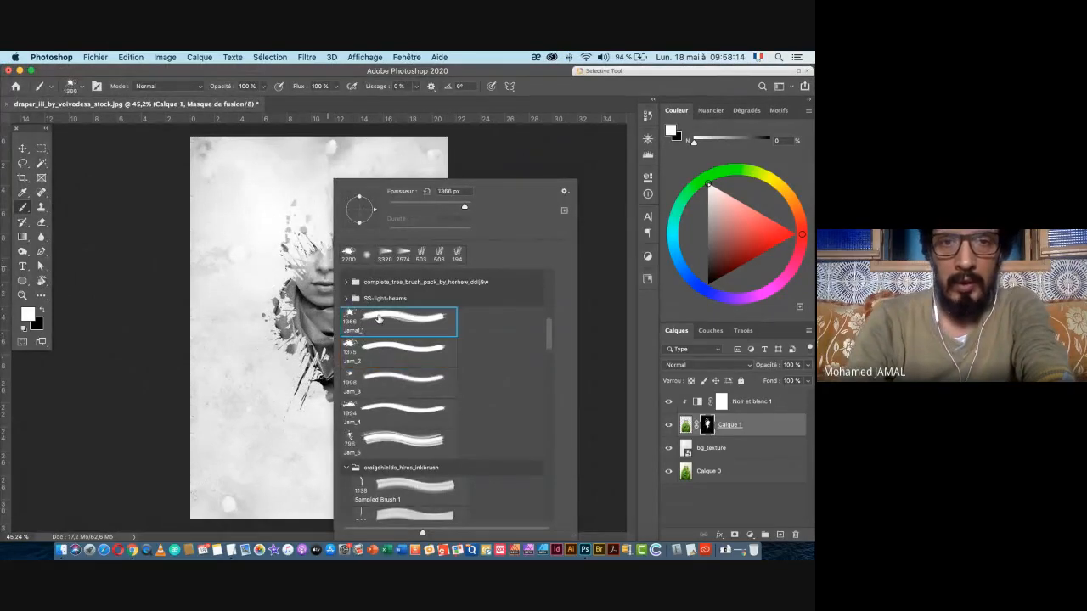
key(Return)
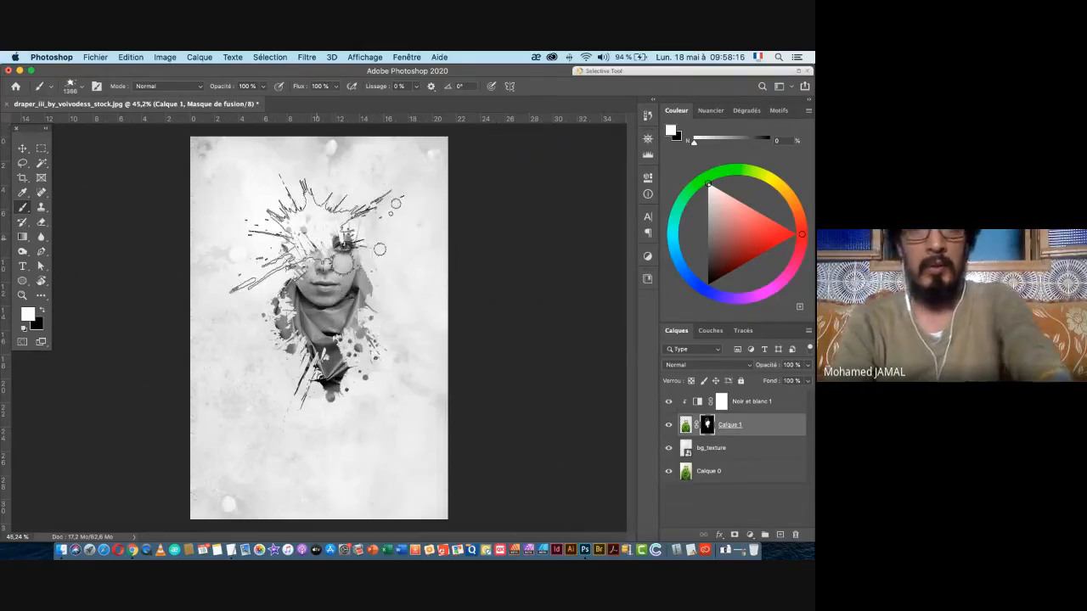
drag(327, 266, 319, 267)
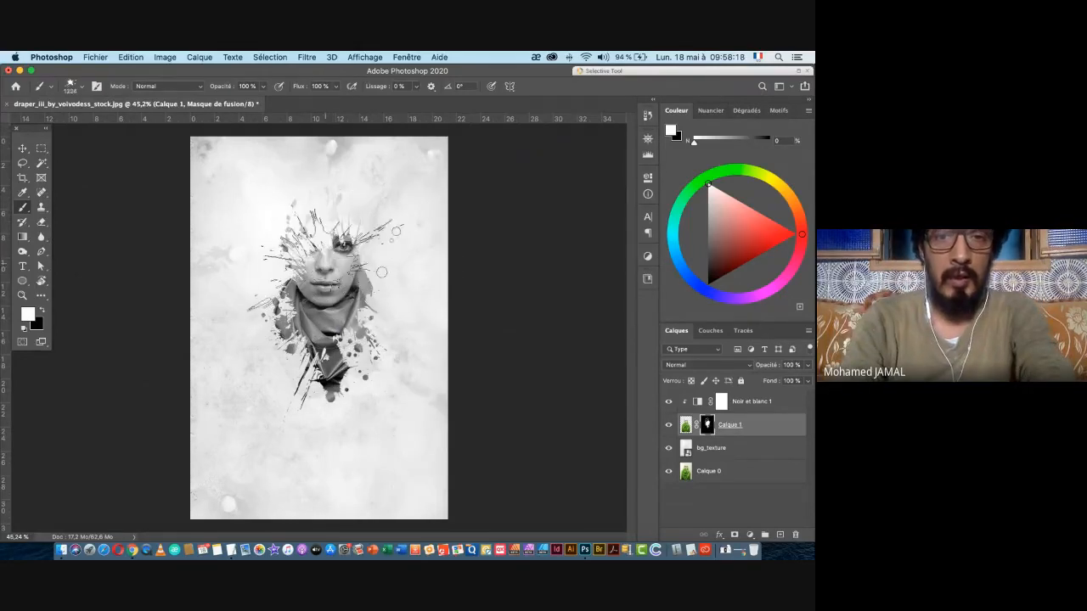
click(321, 269)
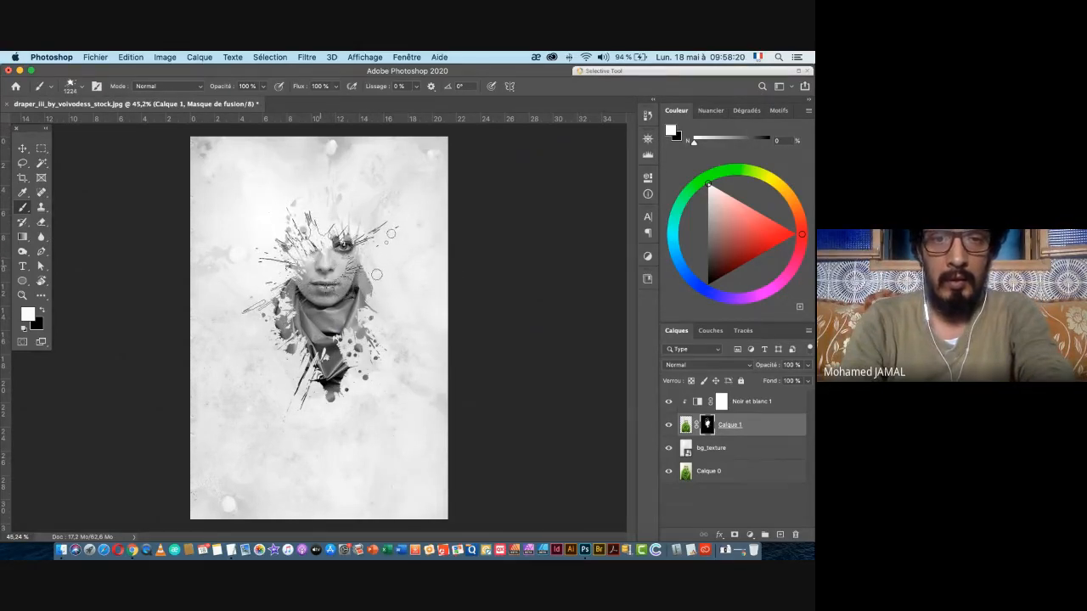
click(317, 266)
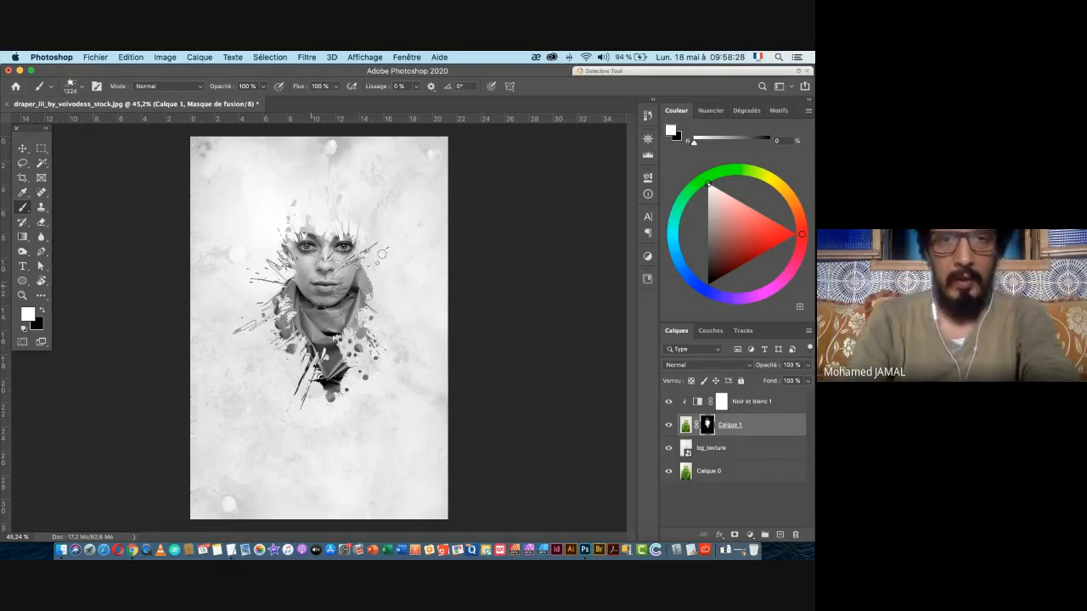
- Enlarge the Jamal_1 brush to 1732 px, rotate its tip to -47°, and stamp white on Calque 1's mask over the face
drag(319, 281, 380, 284)
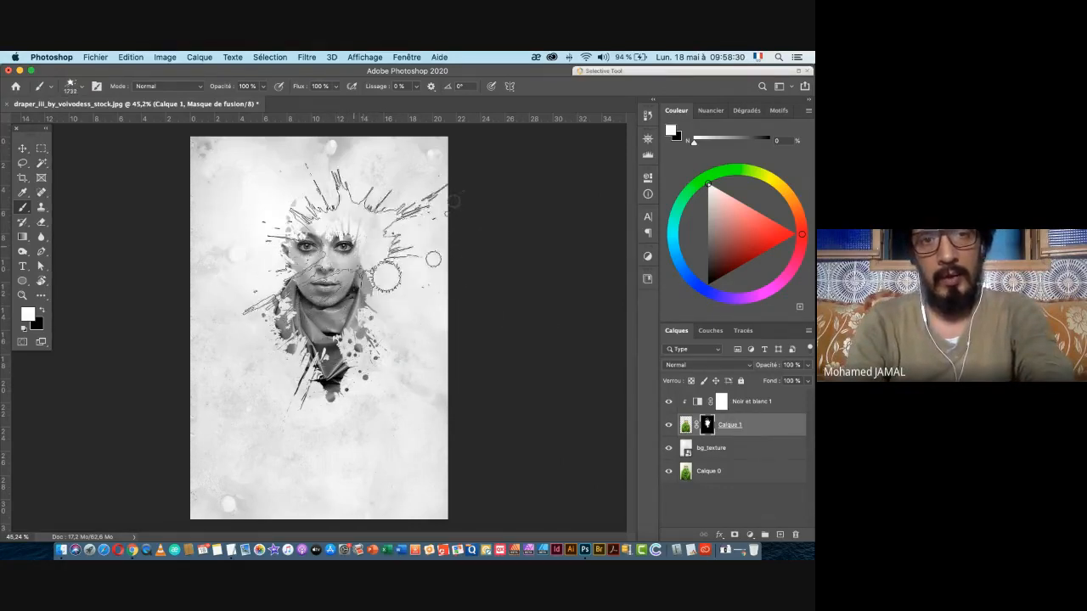
right_click(344, 247)
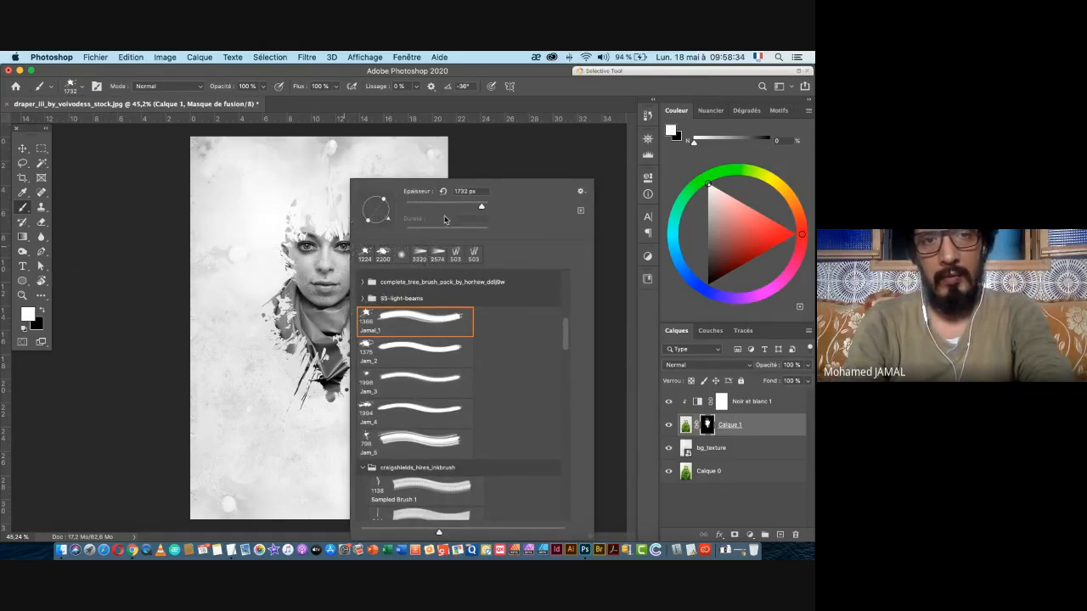
drag(387, 224, 387, 224)
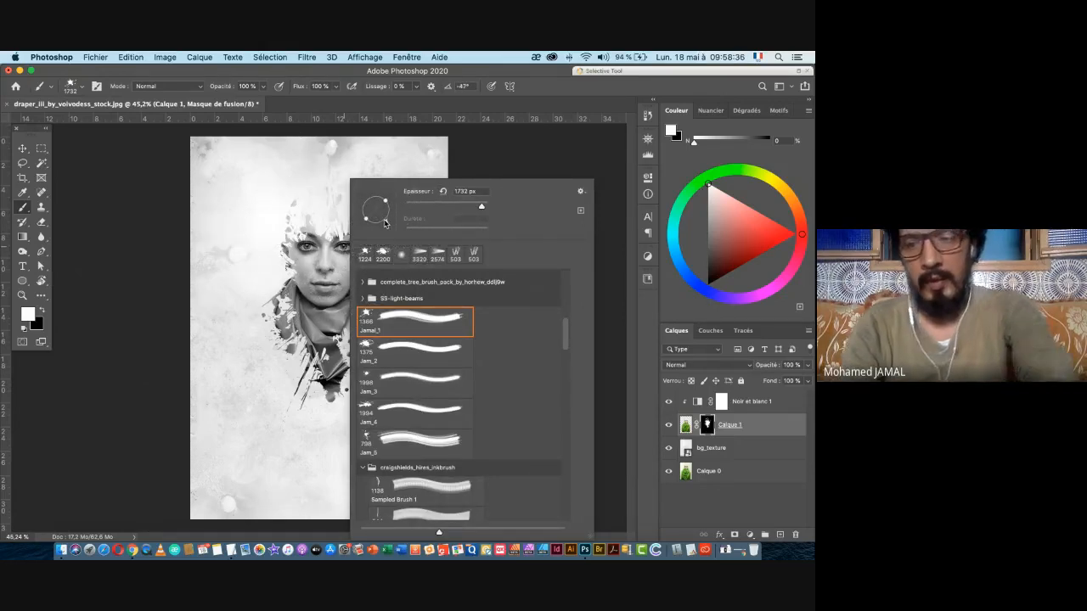
key(Return)
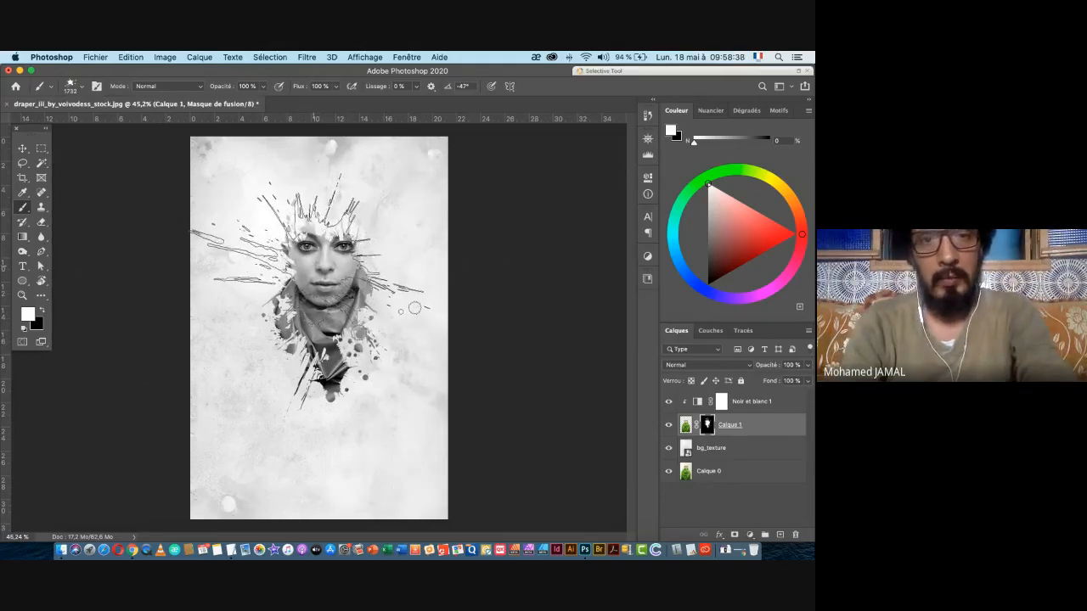
click(318, 254)
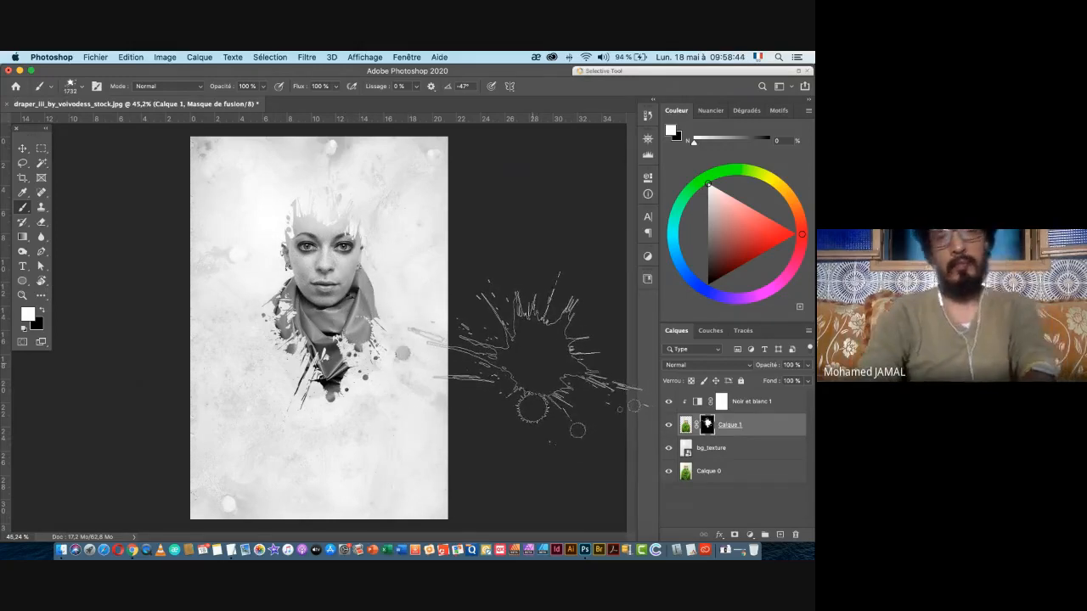
- Switch to the 1994 px Jam_4 brush, rotate its tip to -89°, and stamp white over the lower scarf on Calque 1's mask
right_click(272, 340)
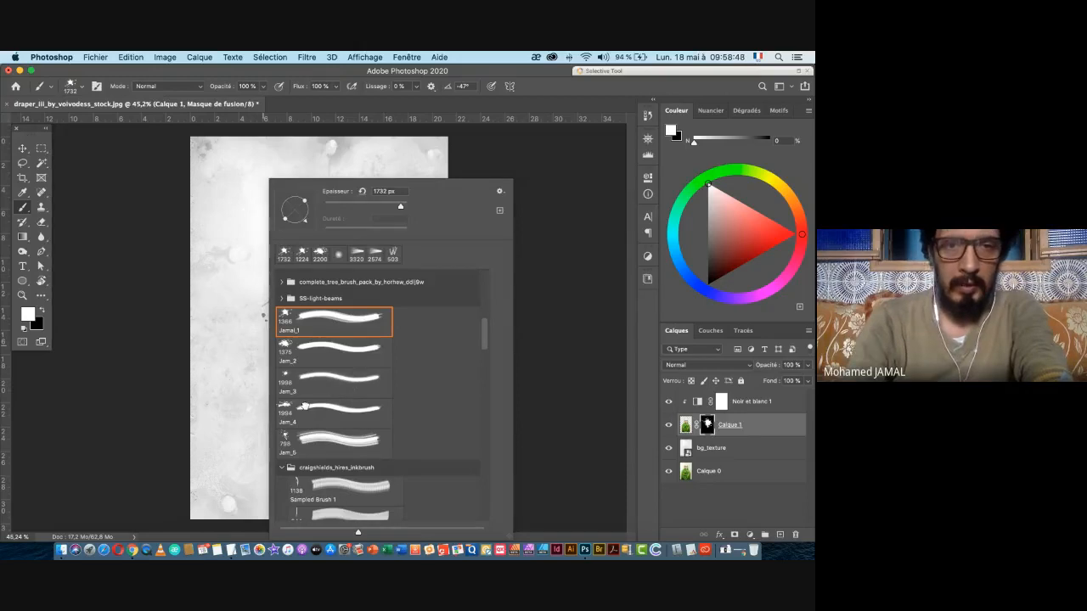
click(335, 412)
click(216, 352)
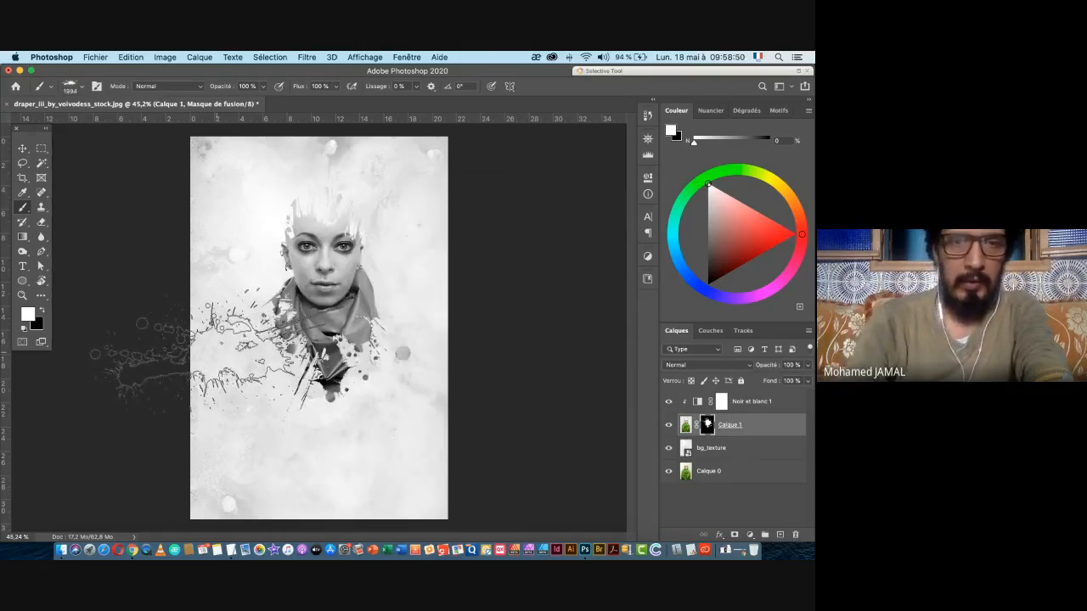
right_click(302, 314)
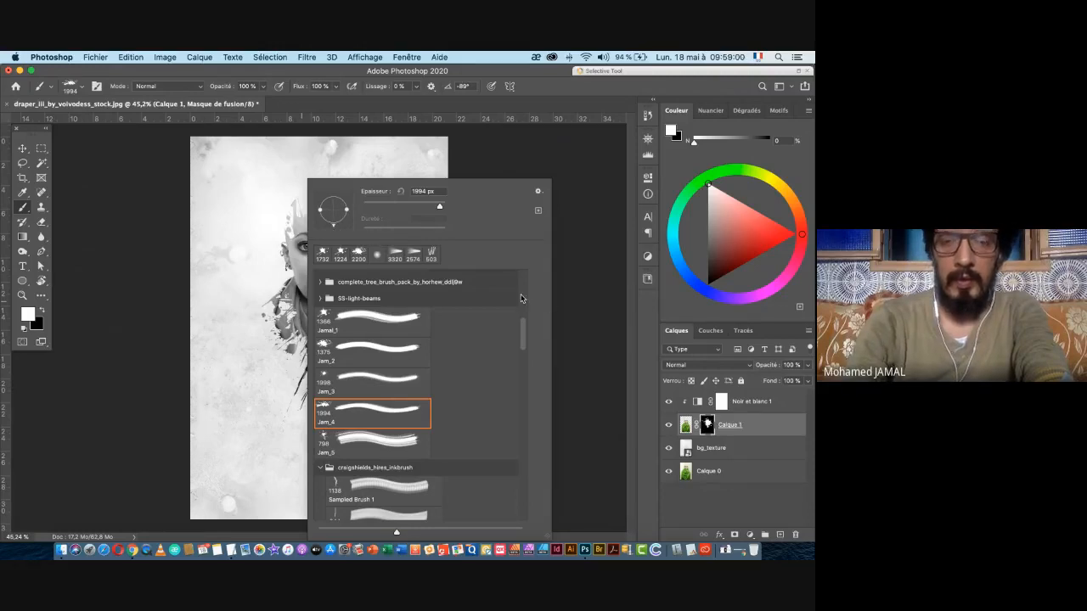
key(Return)
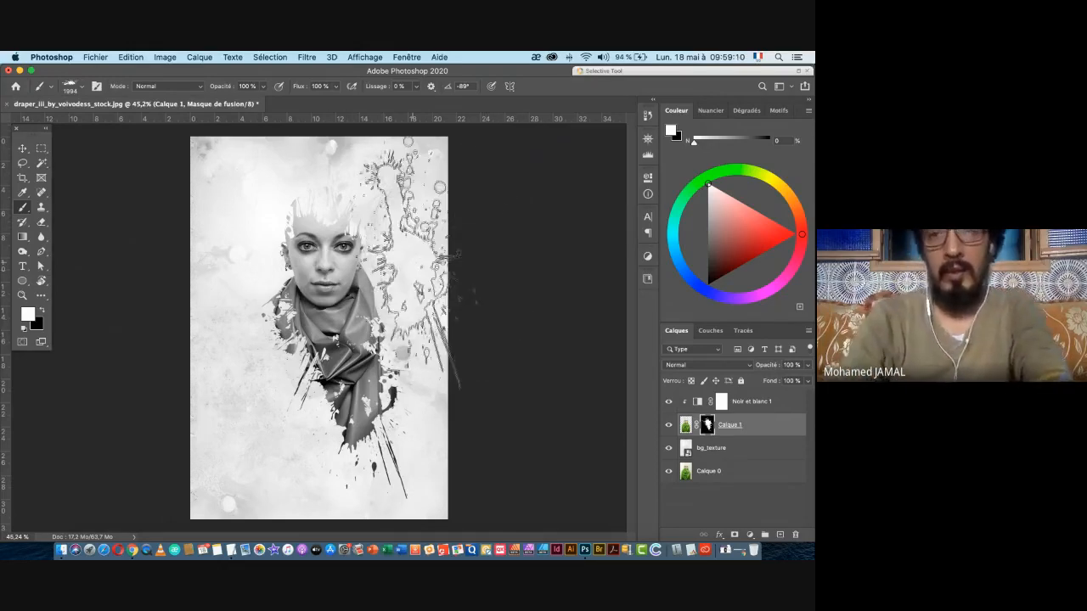
- Add an empty layer directly above bg_texture and confirm the dark blue foreground colour #256176
click(750, 449)
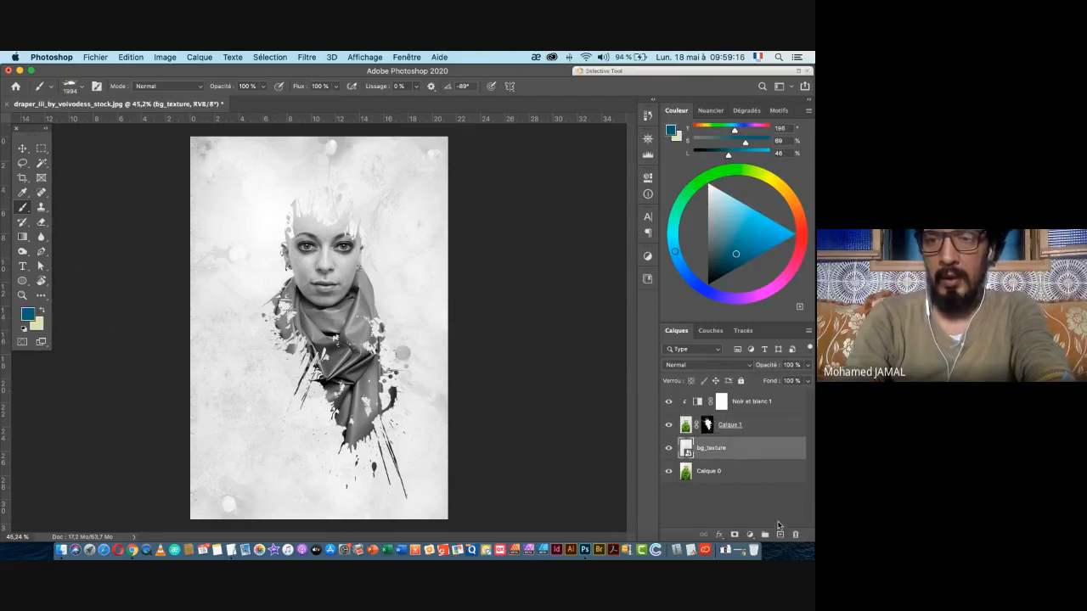
click(780, 534)
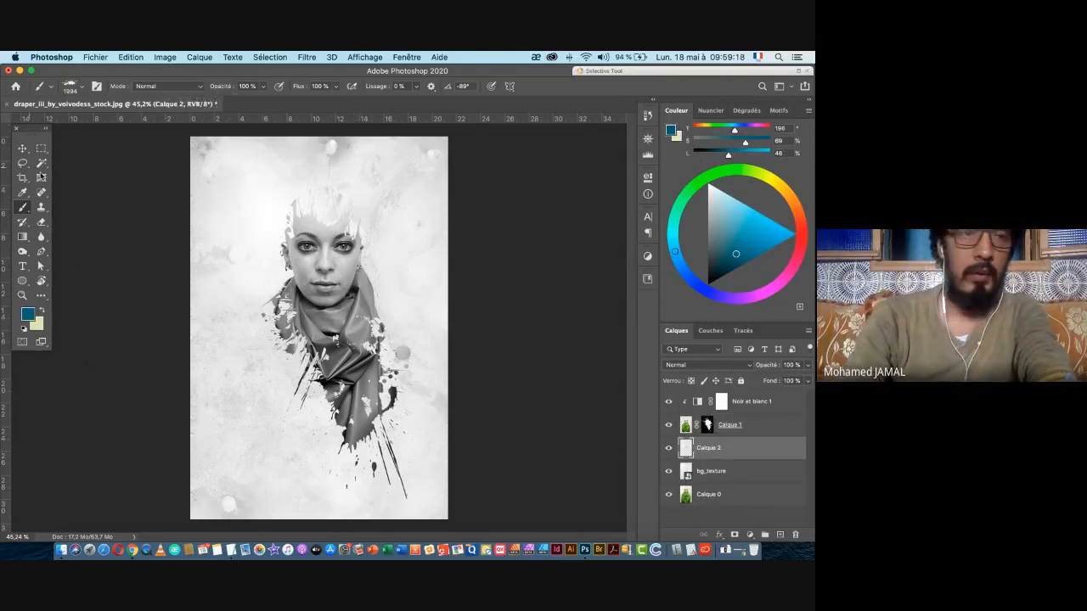
click(399, 340)
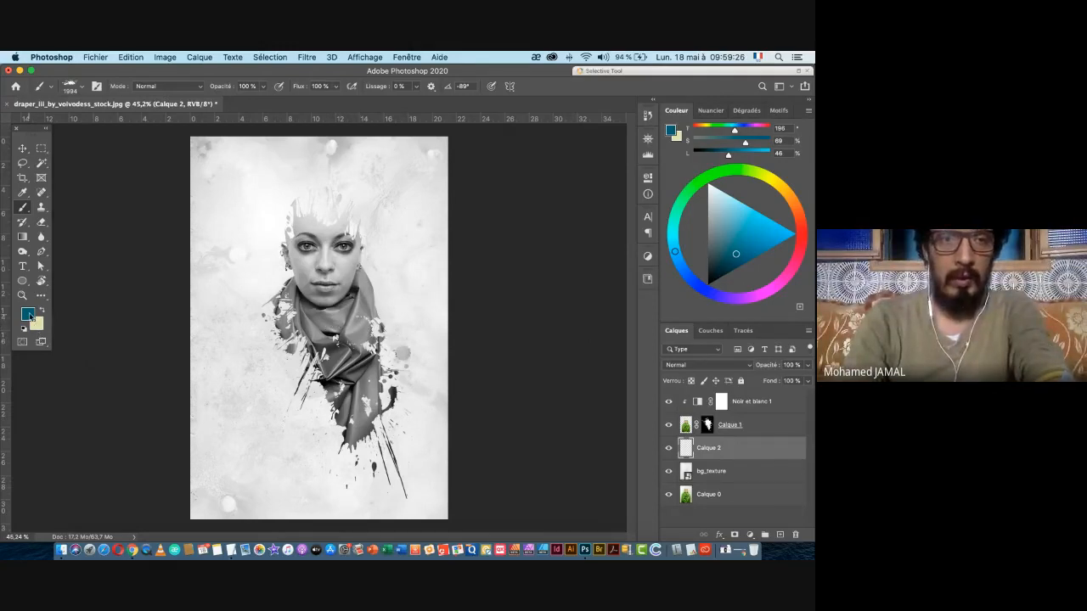
click(26, 315)
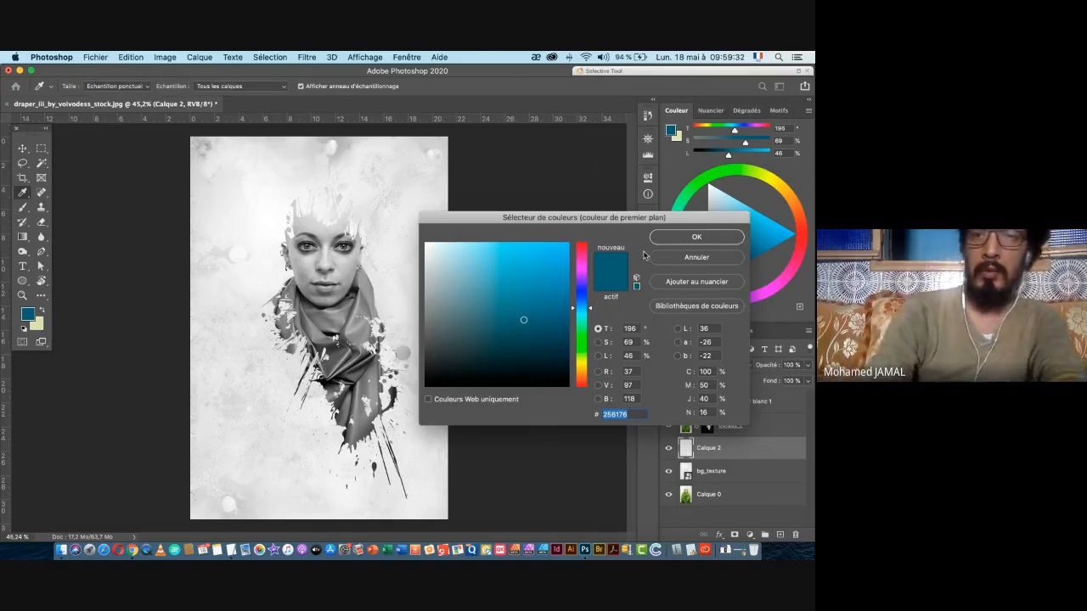
key(Return)
- Choose the 798 px Jam_5 brush and stamp blue splatters on Calque 2 beside the scarf and on both sides of the face
right_click(331, 180)
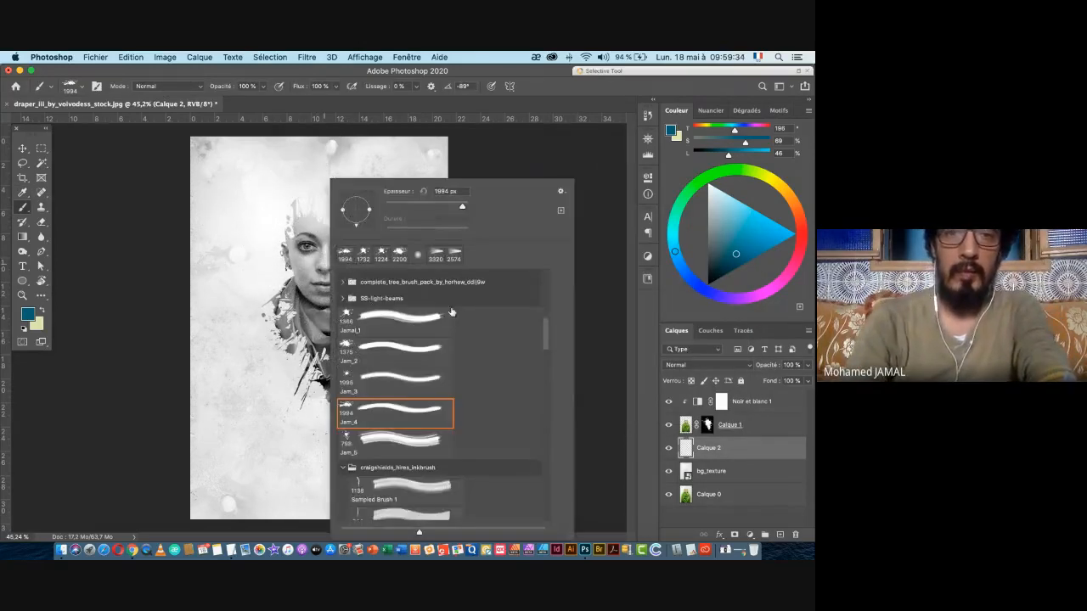
scroll(399, 395, down, 2)
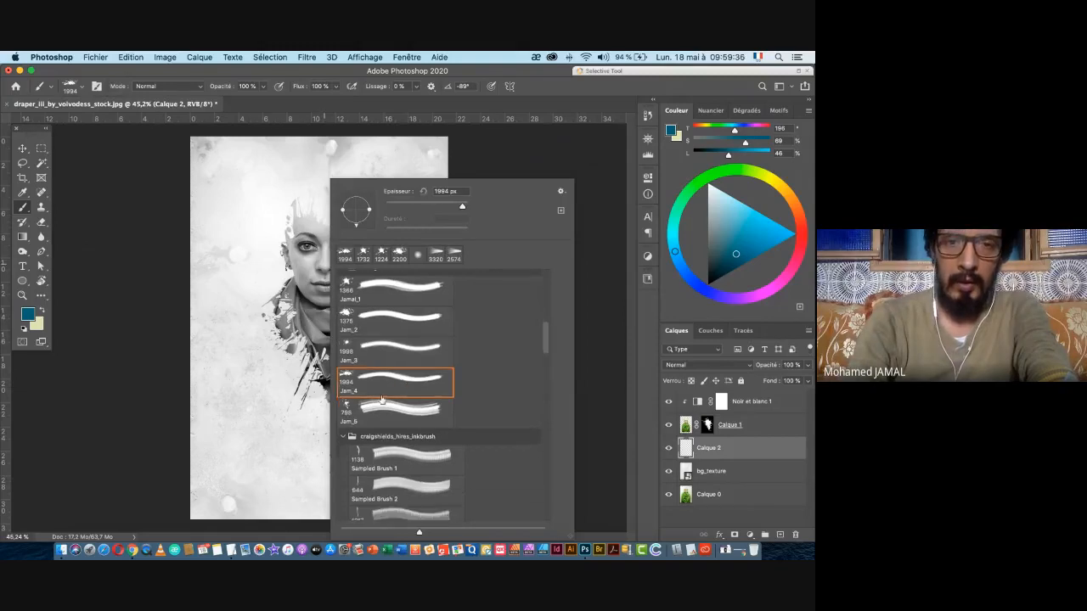
click(359, 404)
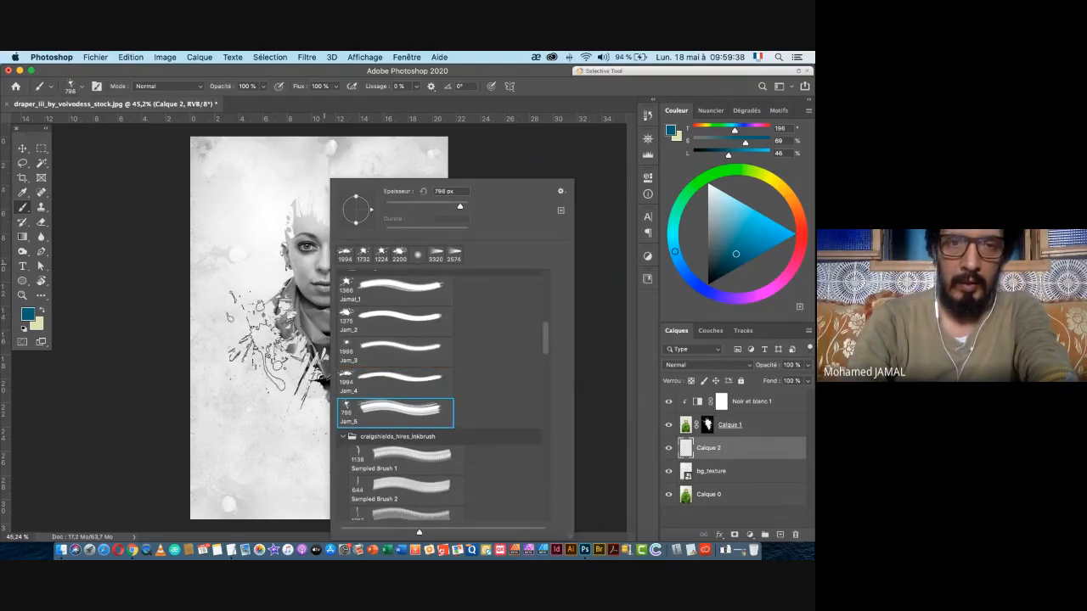
click(267, 341)
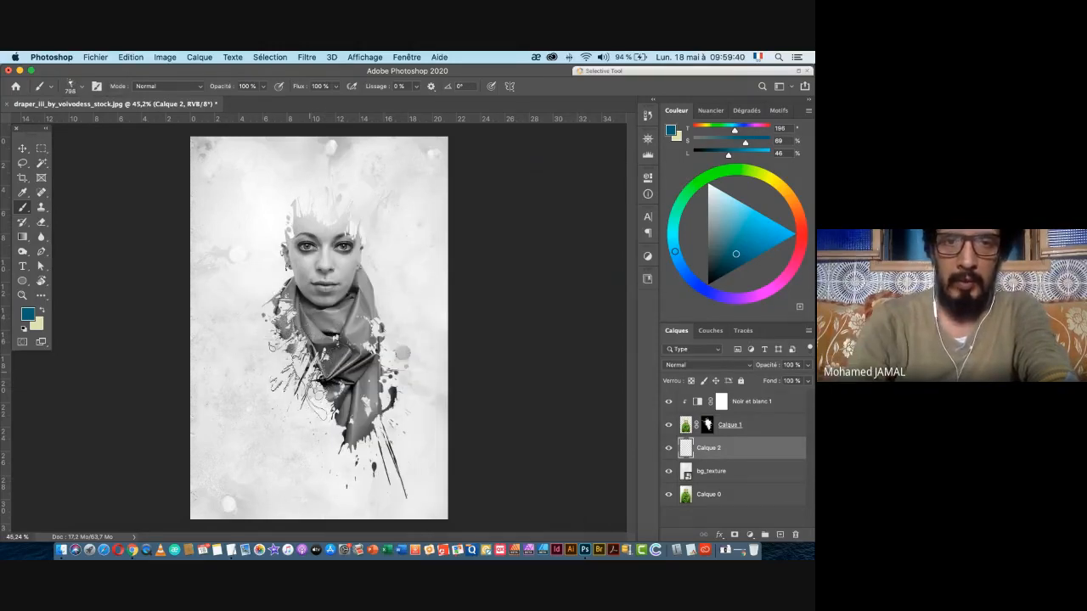
click(302, 387)
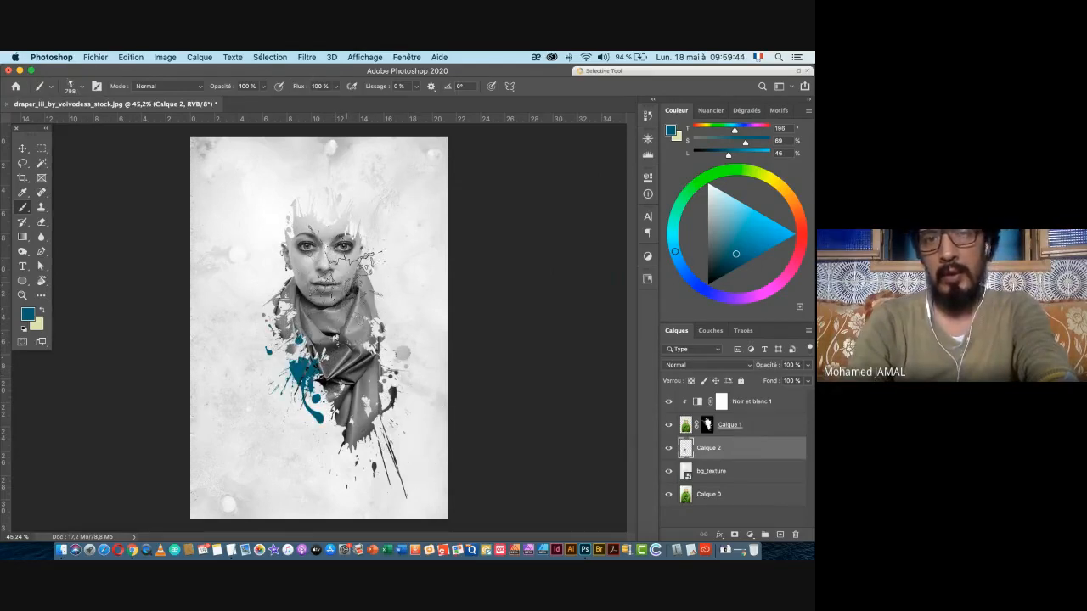
click(343, 270)
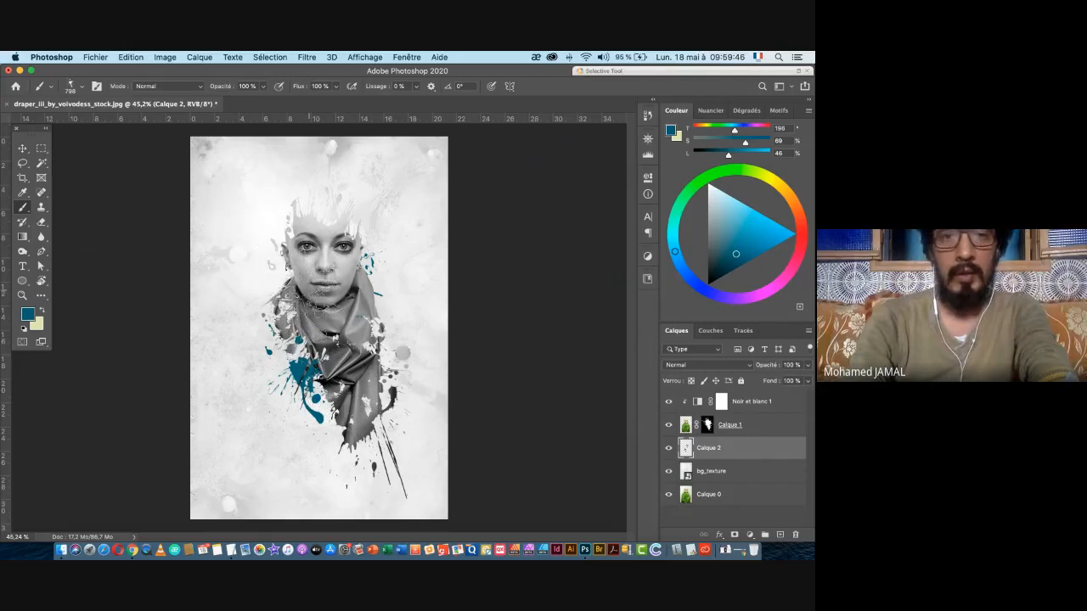
- Switch to the 1366 px Jamal_1 brush, rotate its tip to -34°, and stamp a blue splatter behind the woman's head on Calque 2
right_click(277, 272)
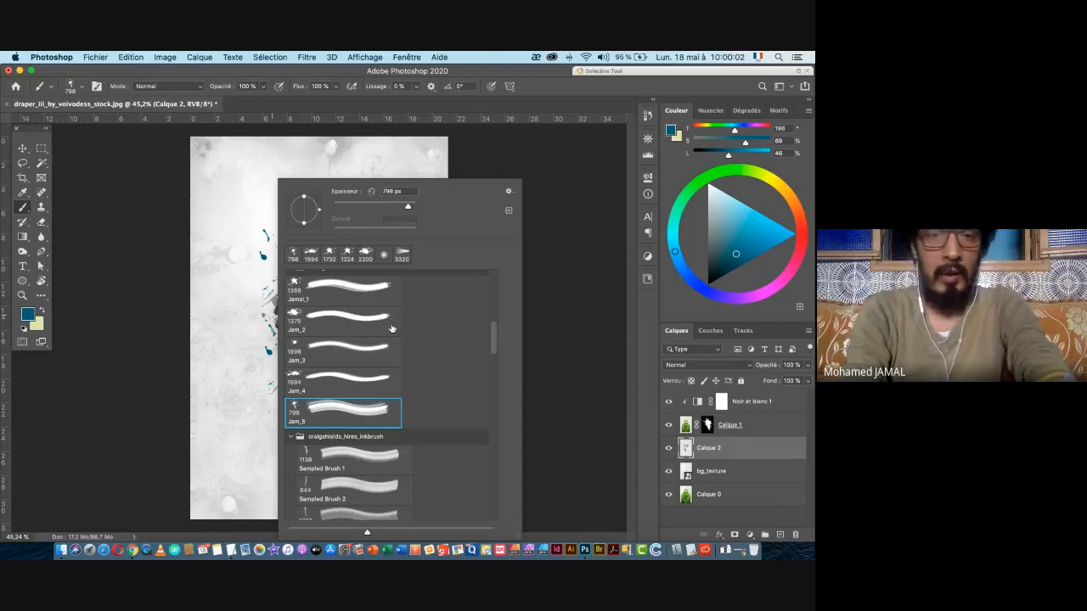
scroll(387, 331, up, 5)
scroll(340, 327, down, 4)
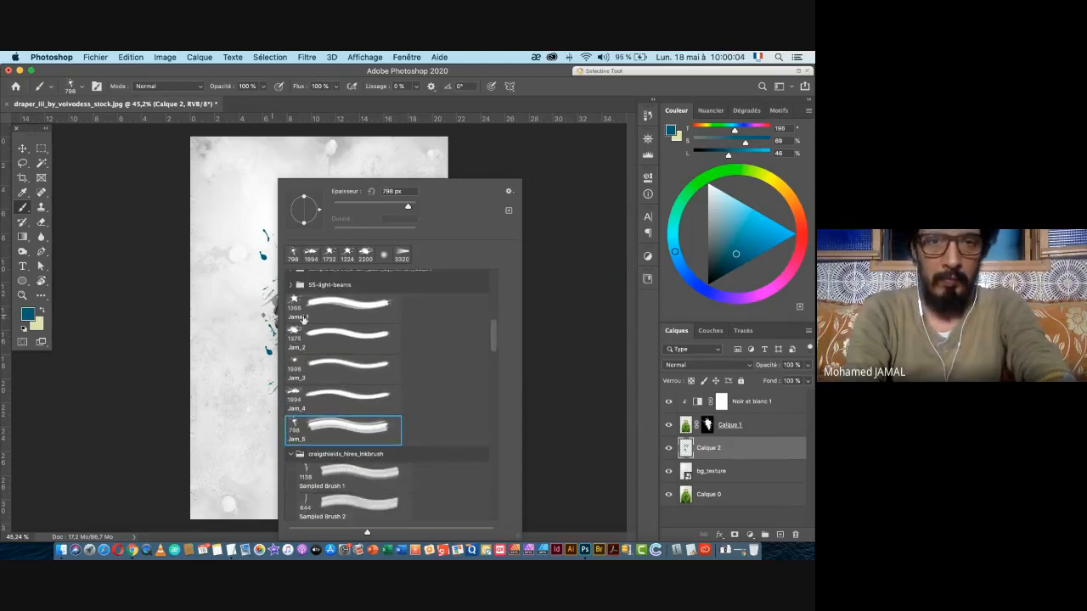
click(307, 308)
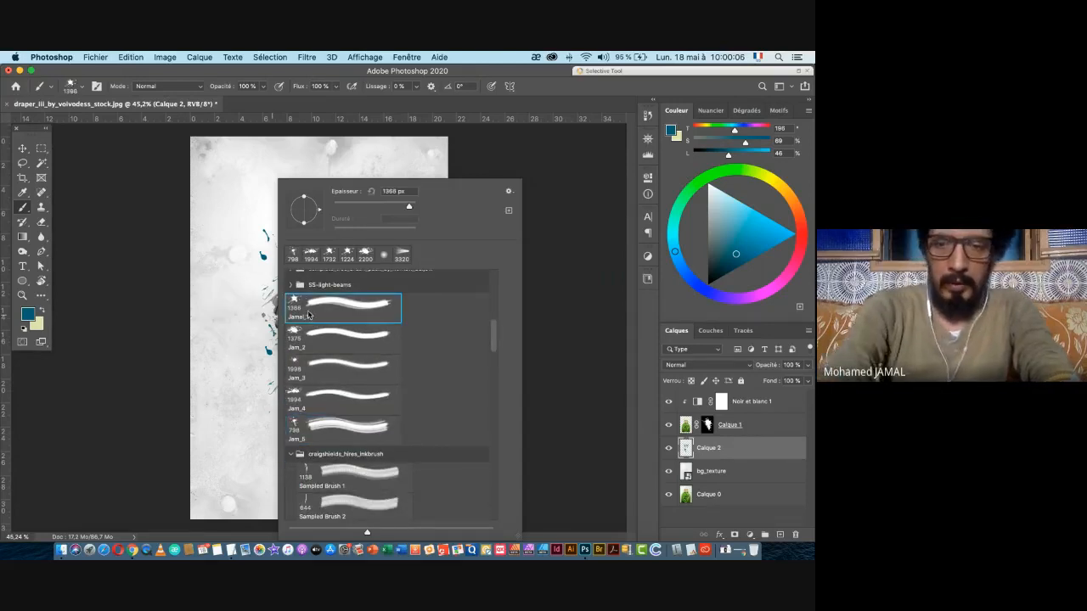
key(Return)
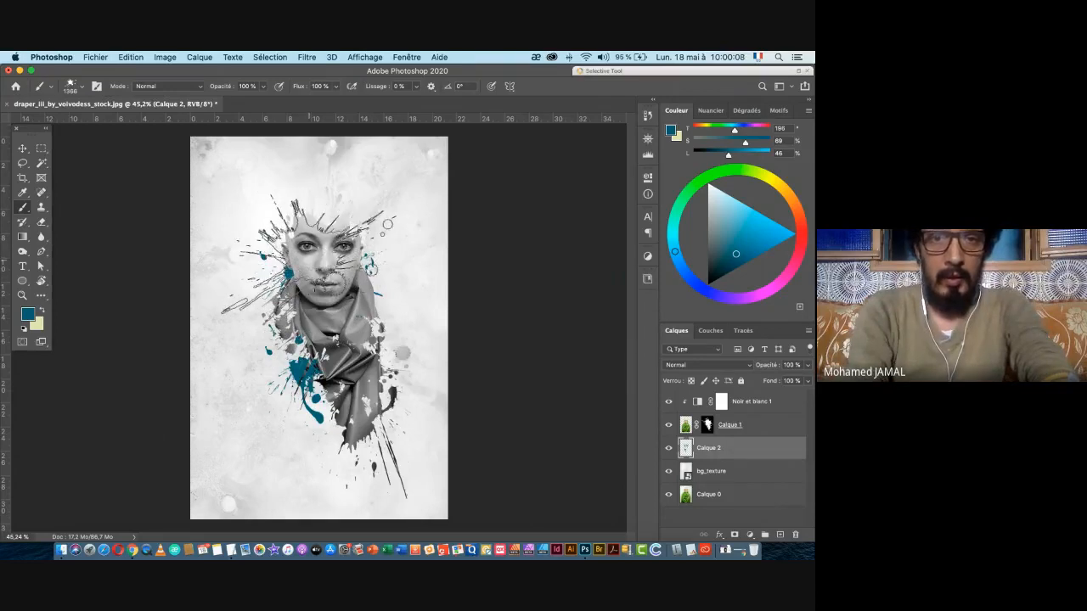
right_click(383, 286)
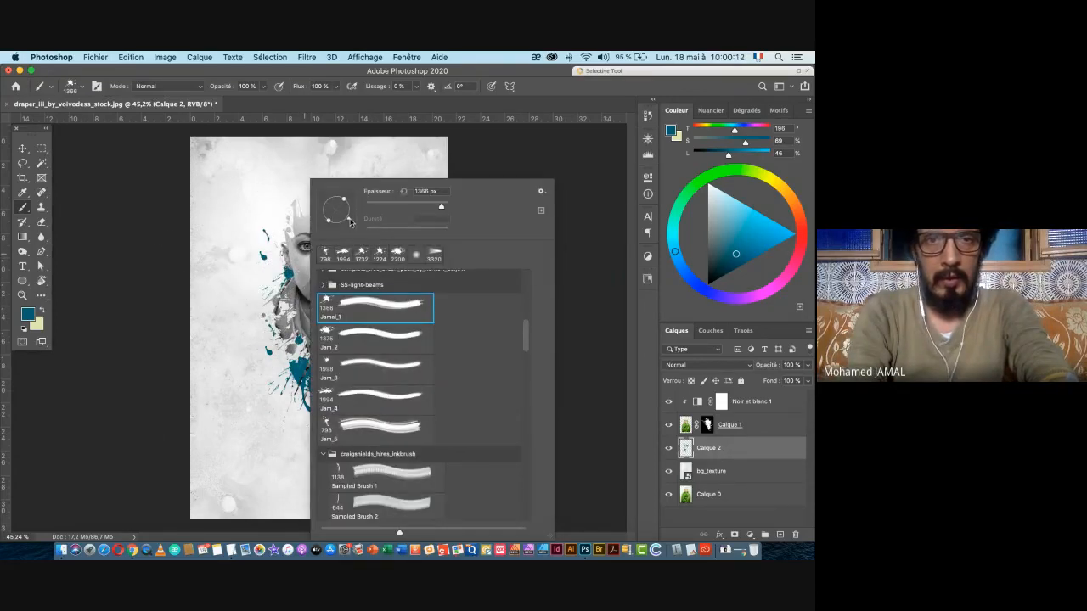
drag(350, 223, 350, 219)
key(Return)
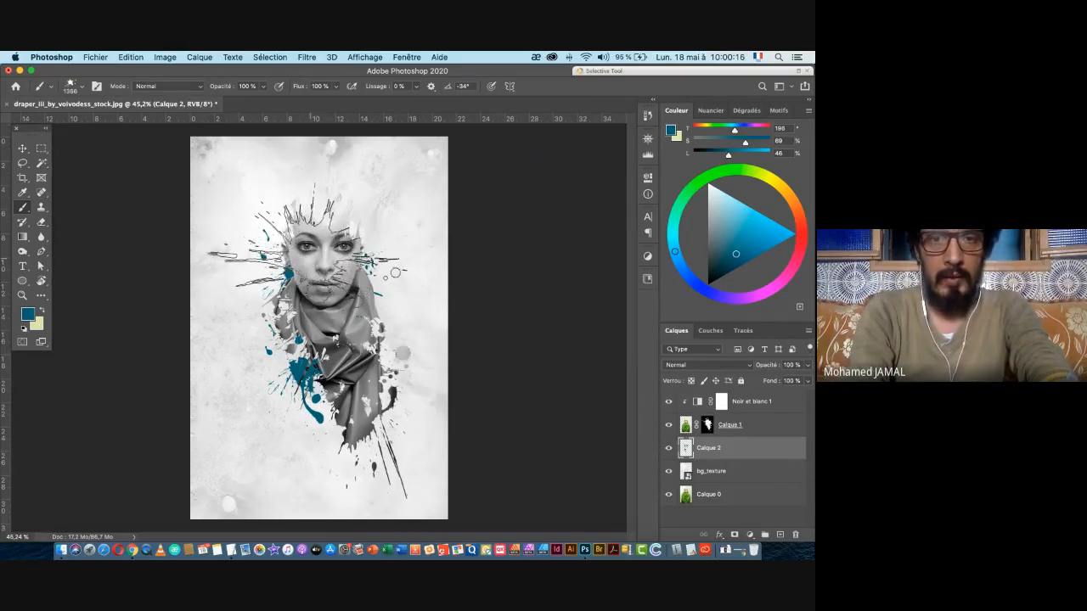
click(315, 247)
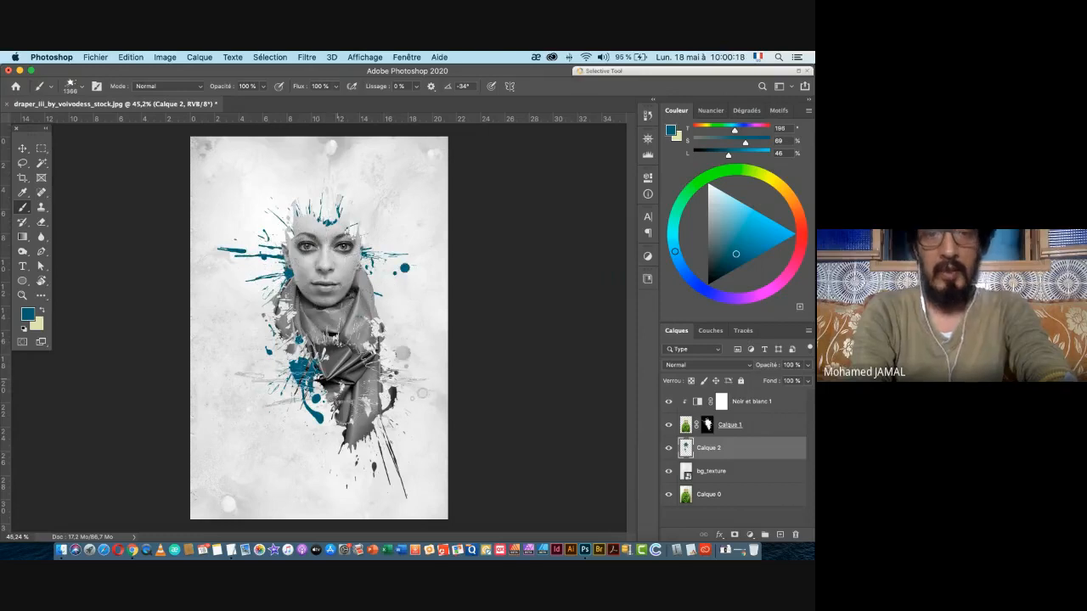
click(331, 376)
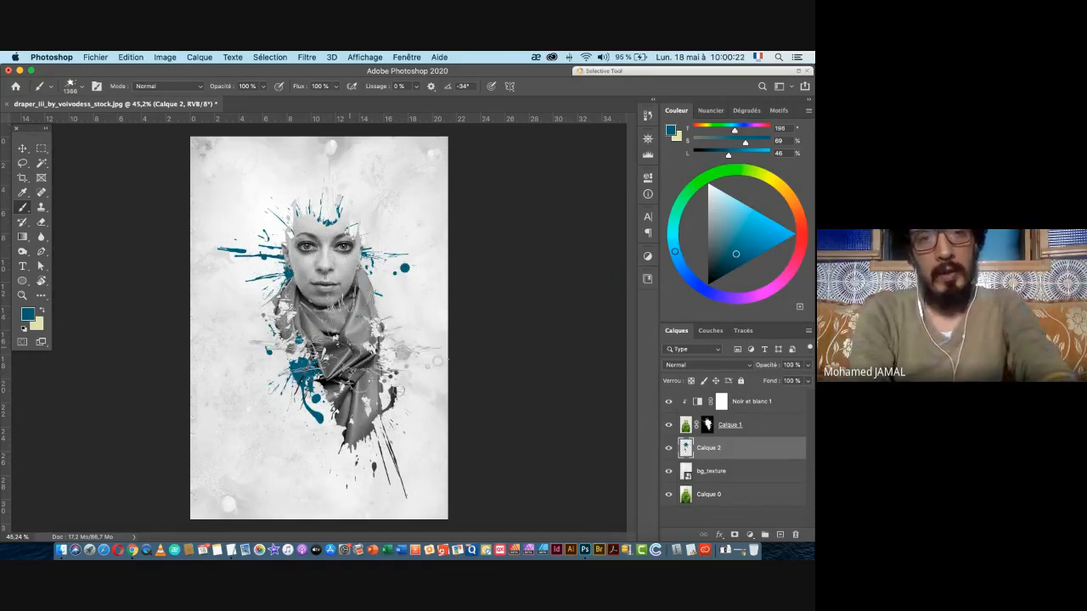
- Rotate the Jamal_1 brush tip to -130° and try a blue splatter beside the lower scarf on Calque 2
right_click(387, 355)
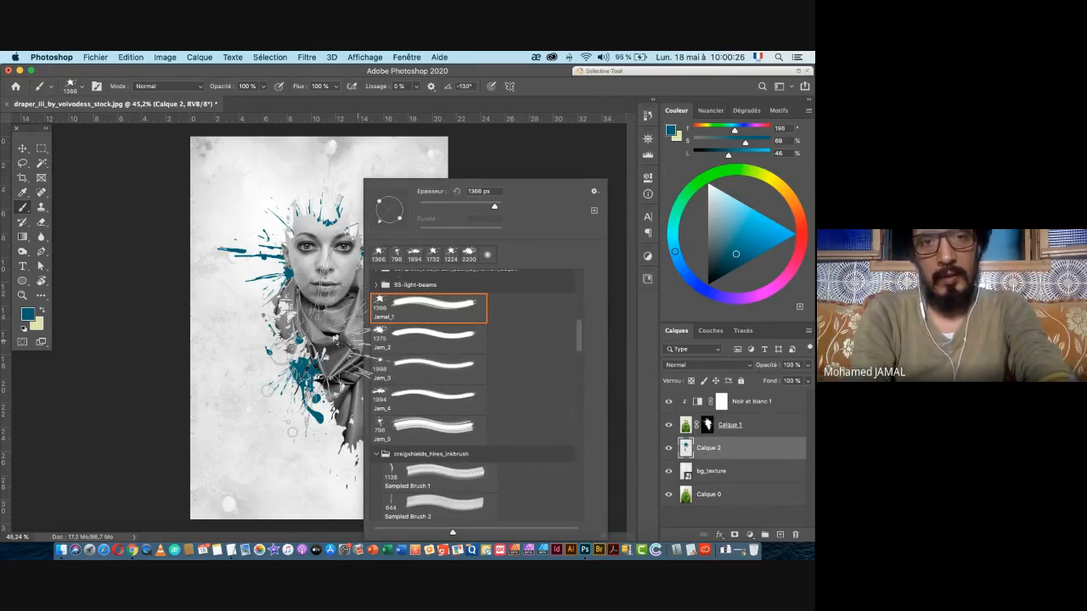
click(315, 349)
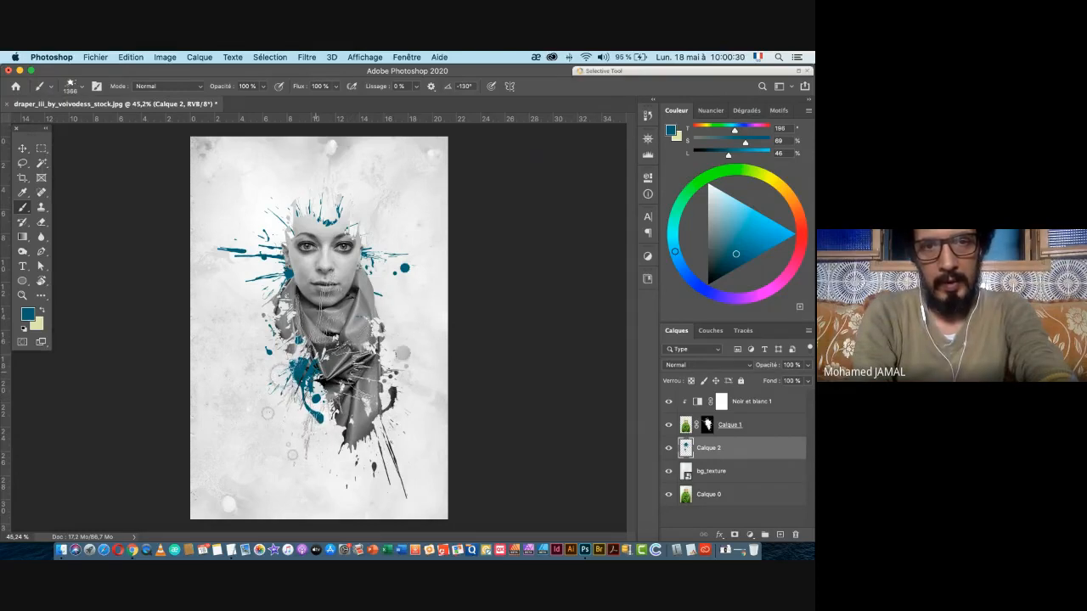
click(304, 399)
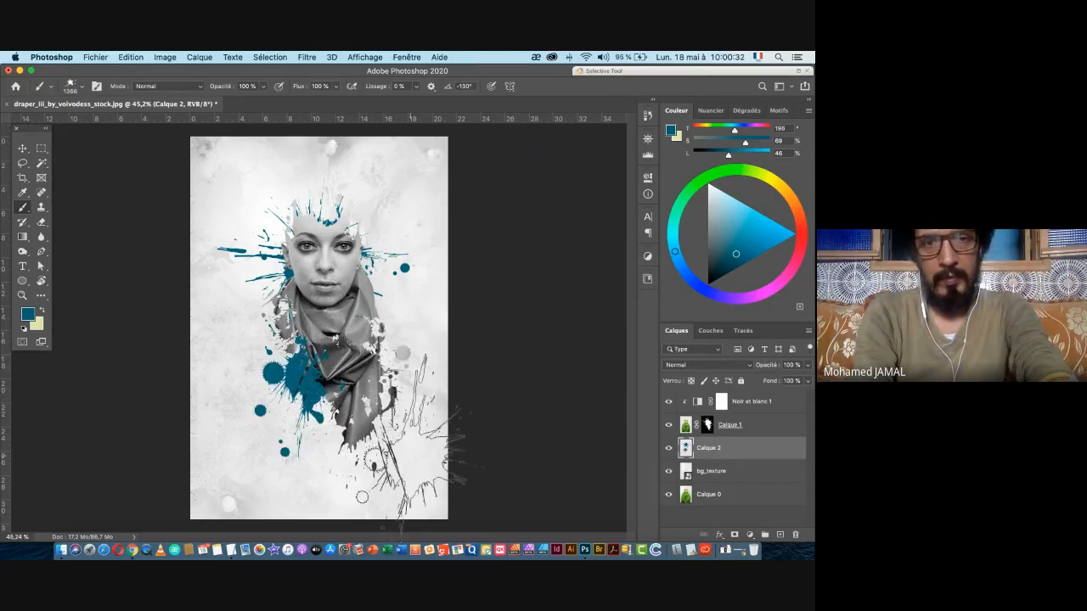
key(ctrl+z)
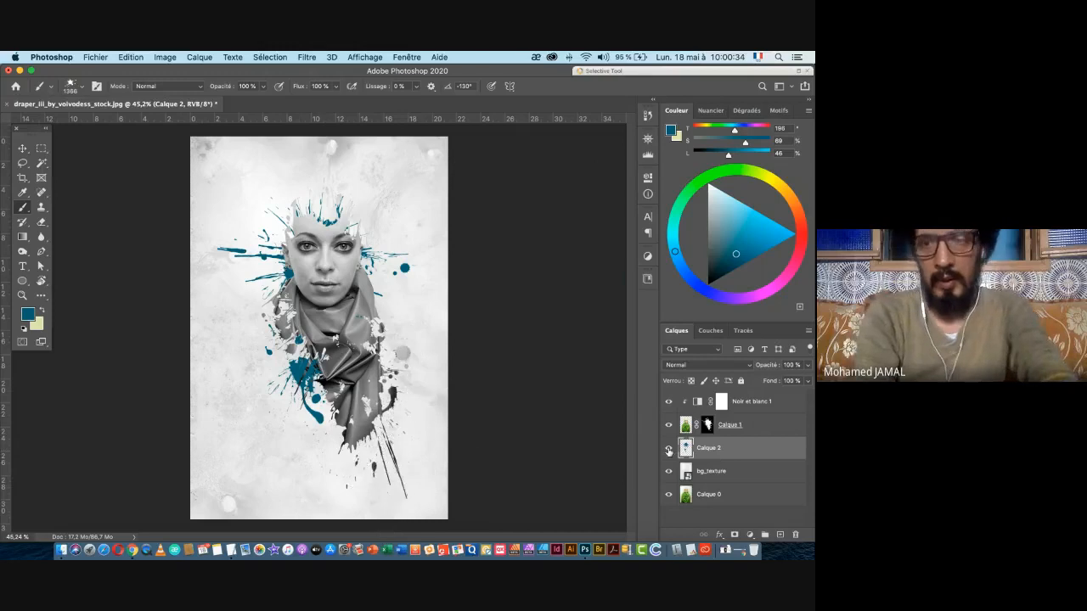
- Target Calque 1's mask, make black the foreground colour, and stamp a splatter that hides the bottom part of the scarf
click(706, 426)
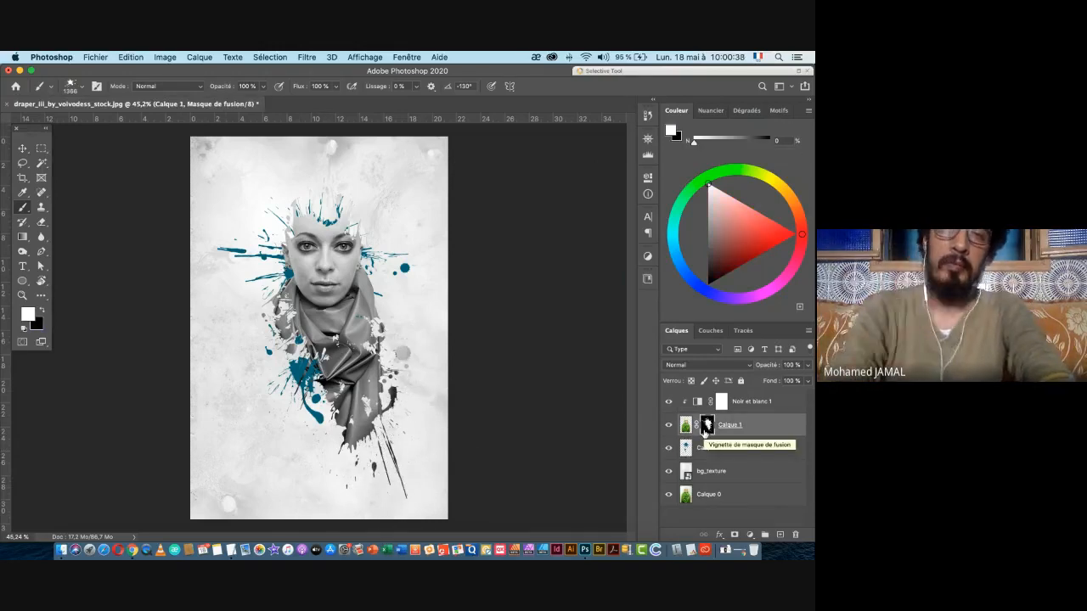
click(42, 311)
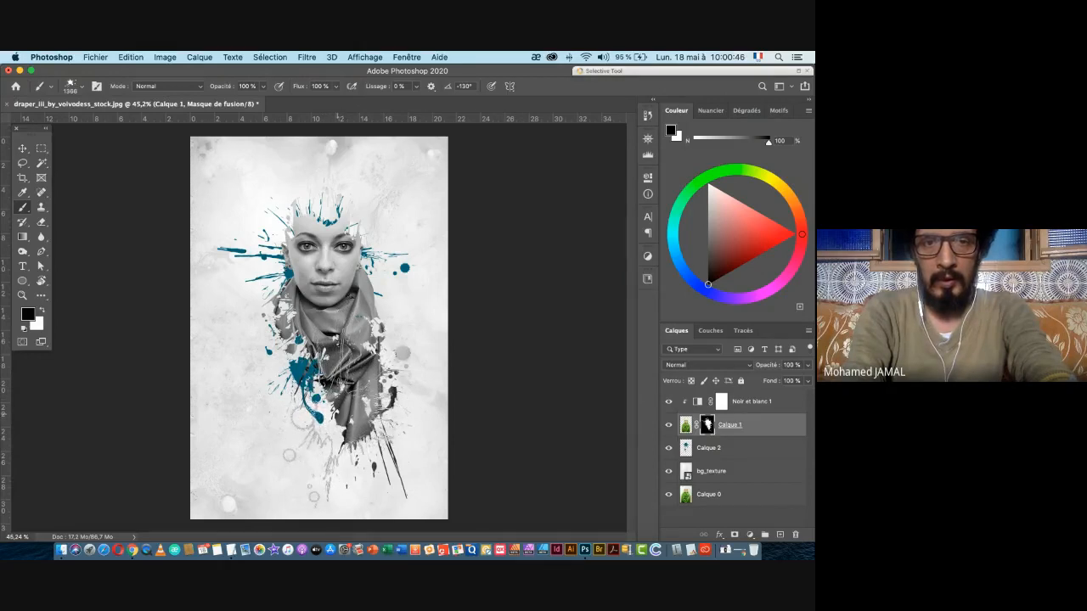
click(323, 425)
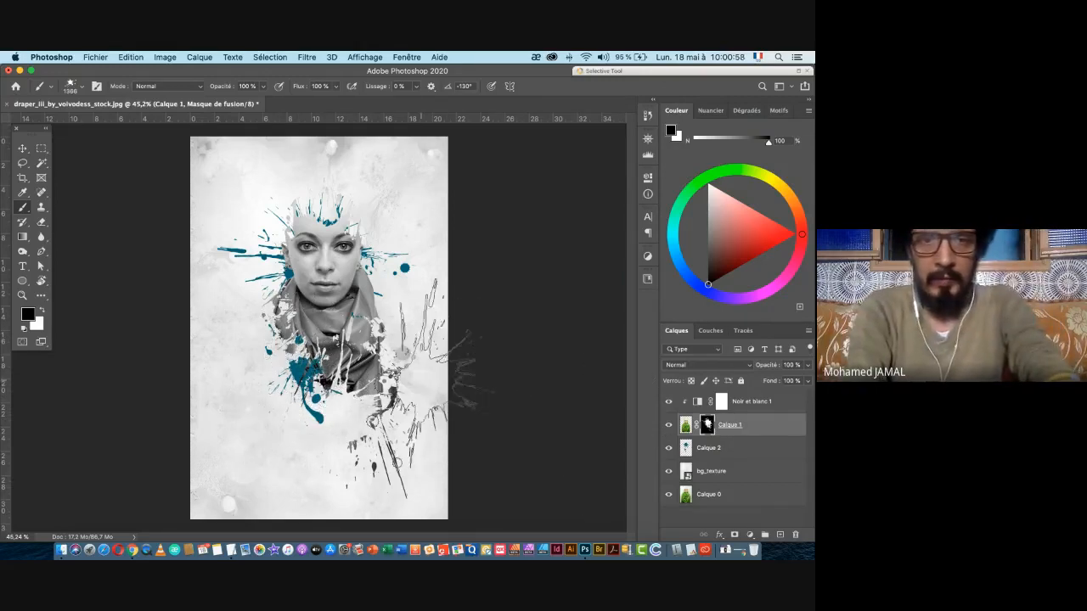
- Choose the 1138 px Sampled Brush 1 from craigshields_hires_inkbrush and stamp a blue ink stroke on Calque 2 beside the lower scarf
right_click(264, 272)
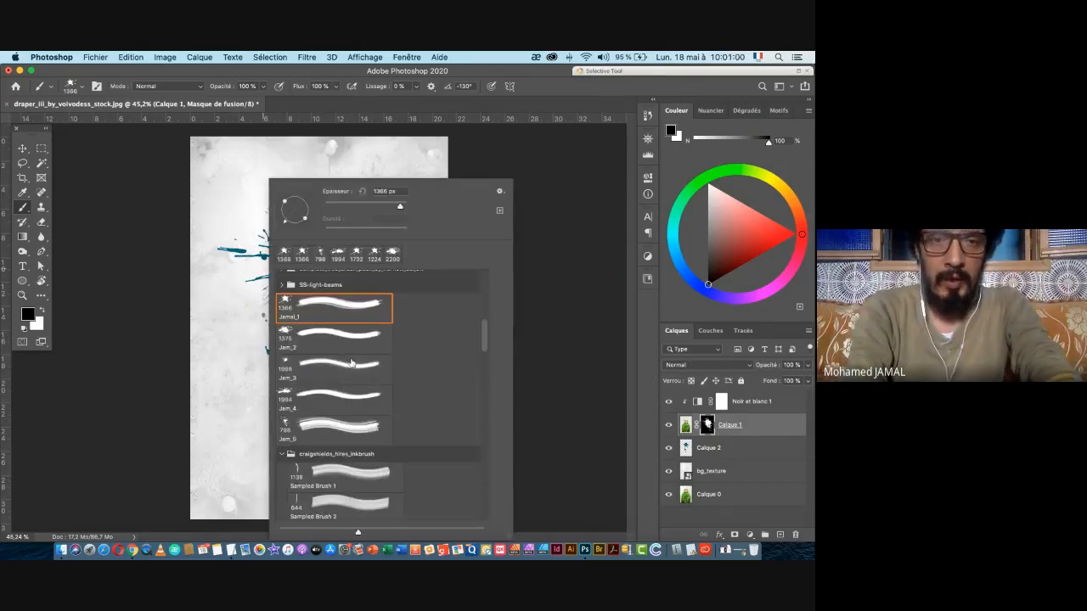
scroll(352, 363, down, 2)
scroll(352, 361, down, 3)
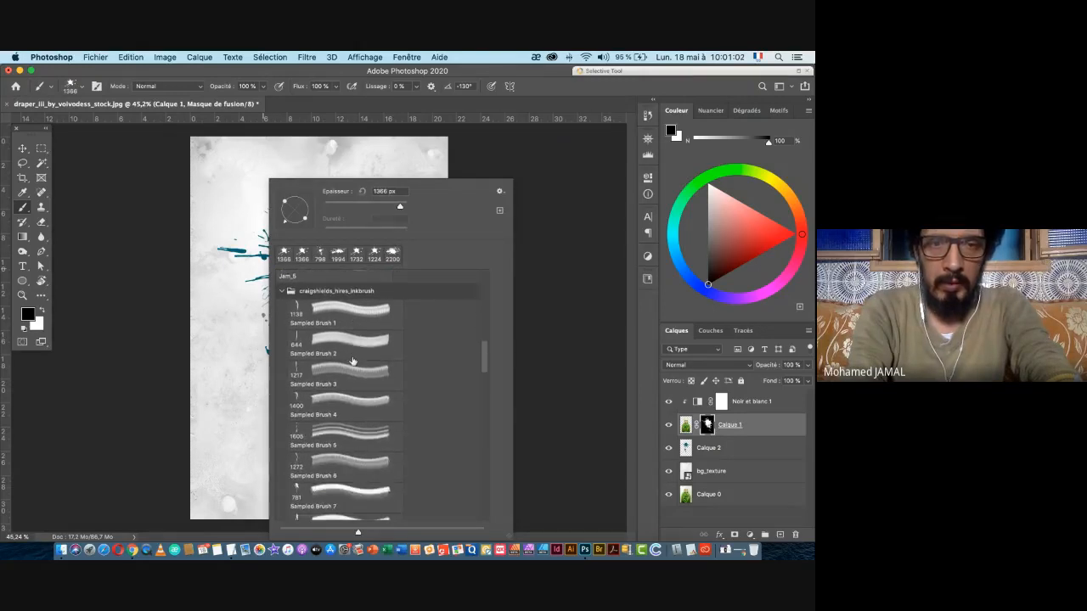
scroll(353, 361, down, 1)
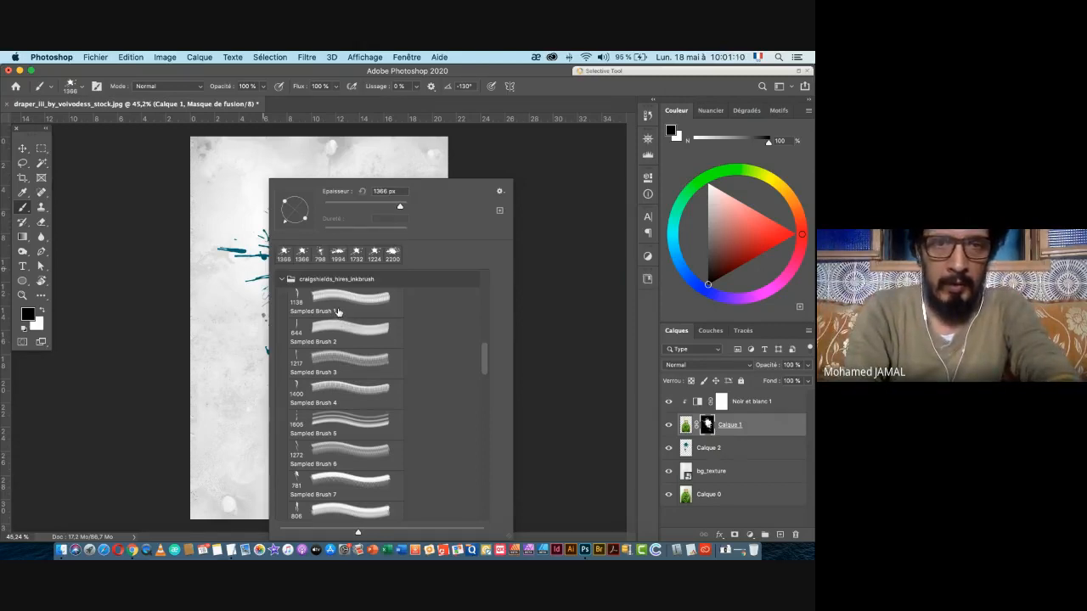
click(304, 301)
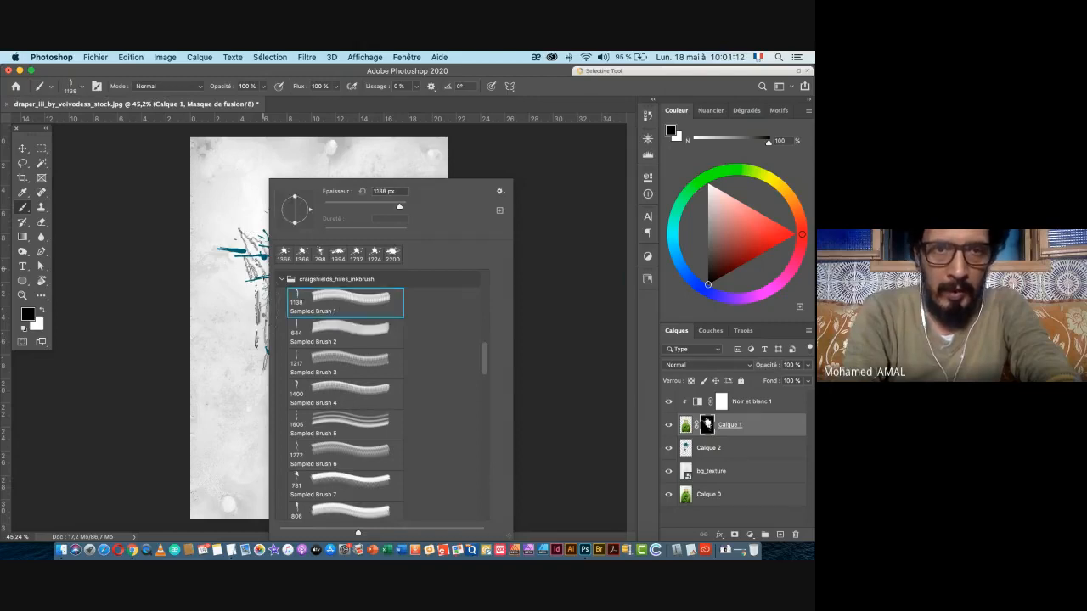
click(227, 306)
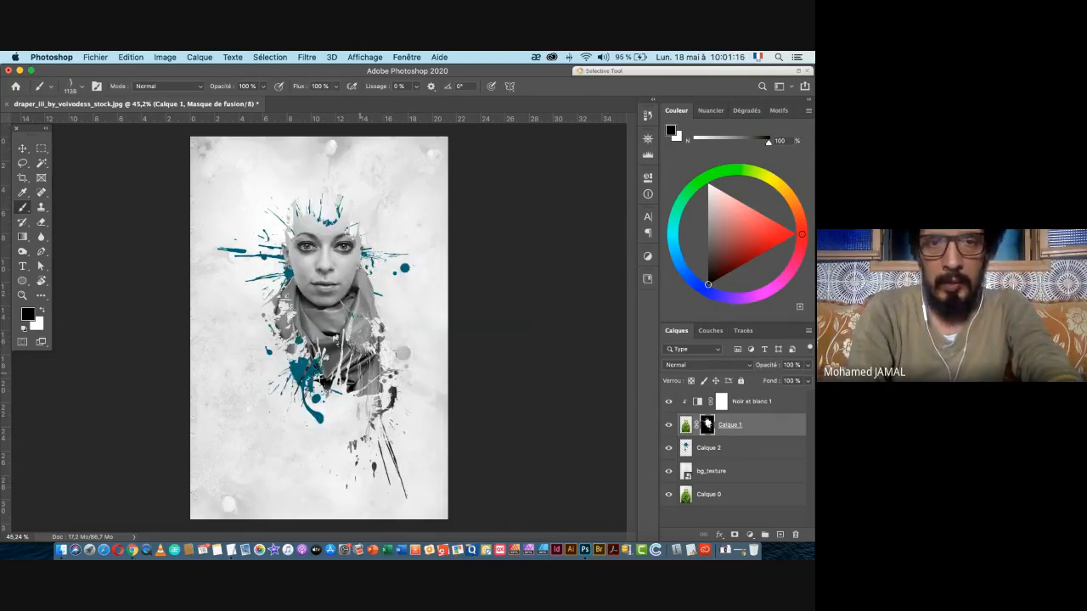
click(722, 448)
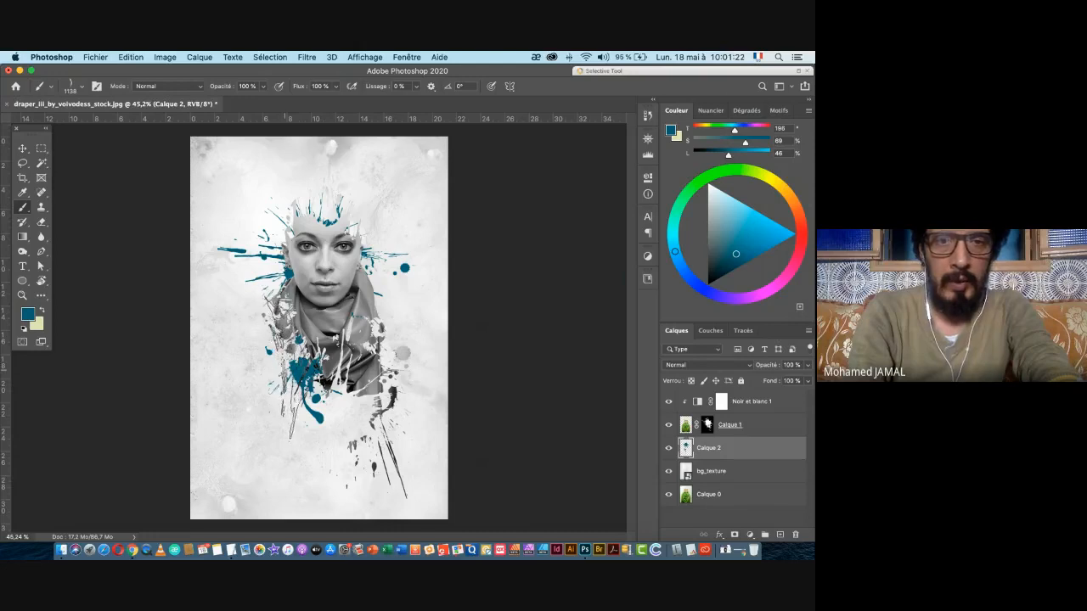
click(293, 378)
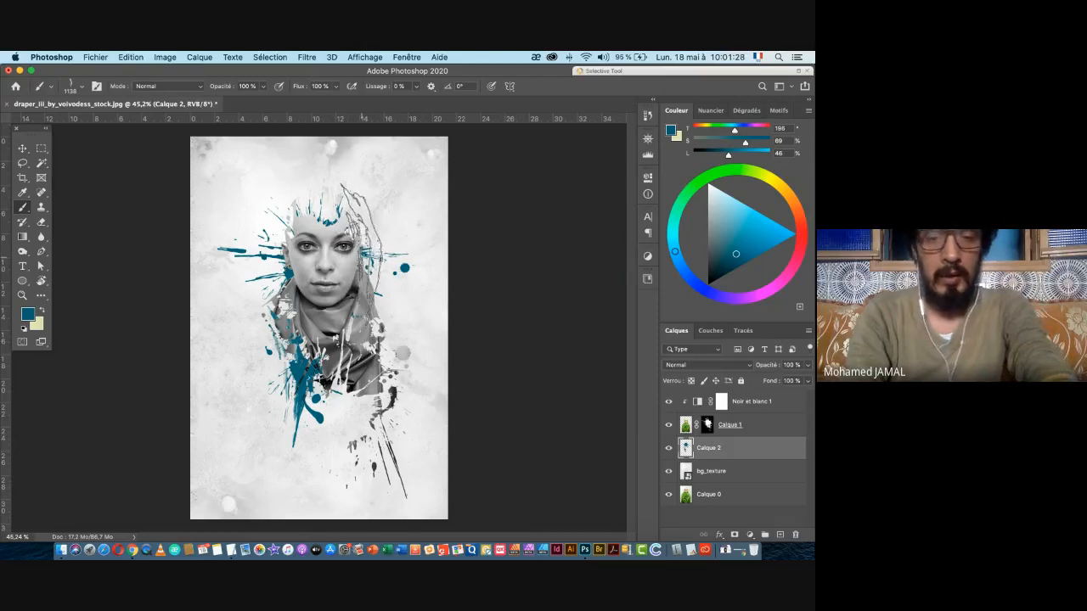
- Reduce the brush to 990 px and stamp blue strokes above both sides of the head on Calque 2, rotating the tip to 169° for the second
drag(359, 253, 349, 252)
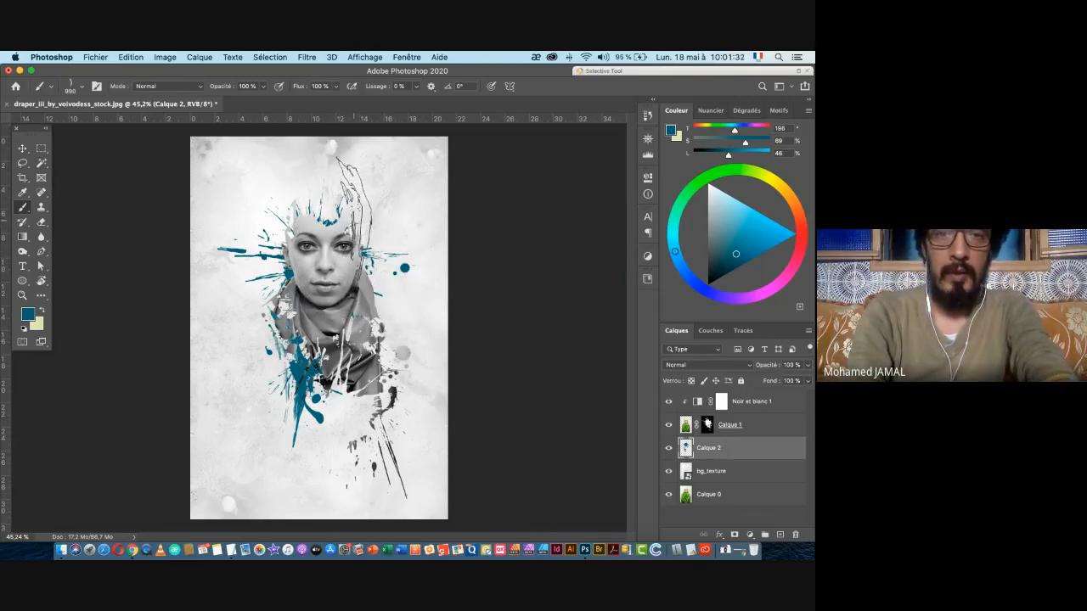
click(349, 219)
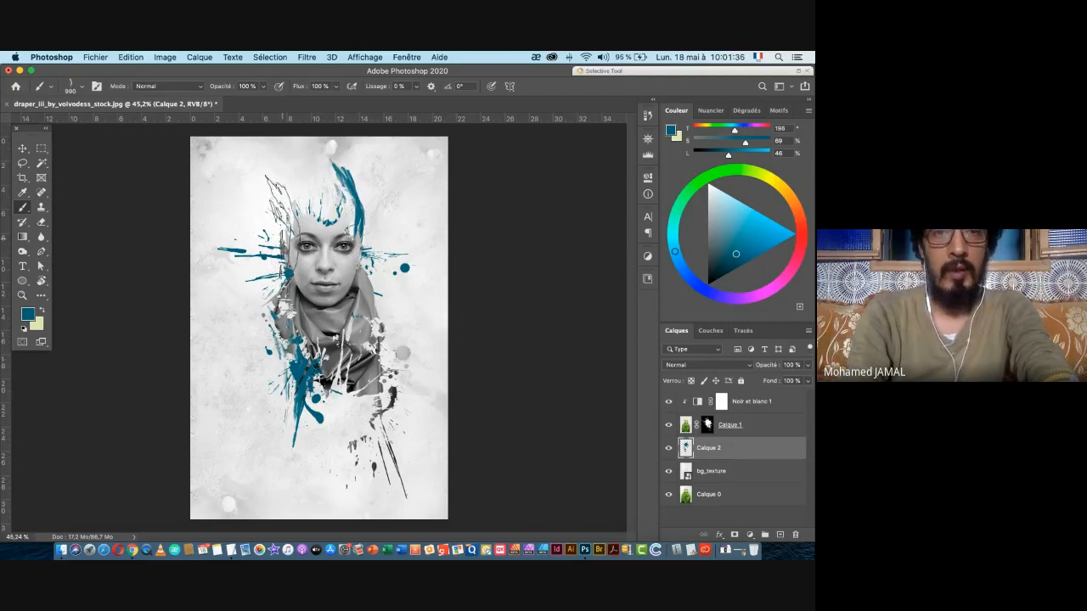
right_click(292, 244)
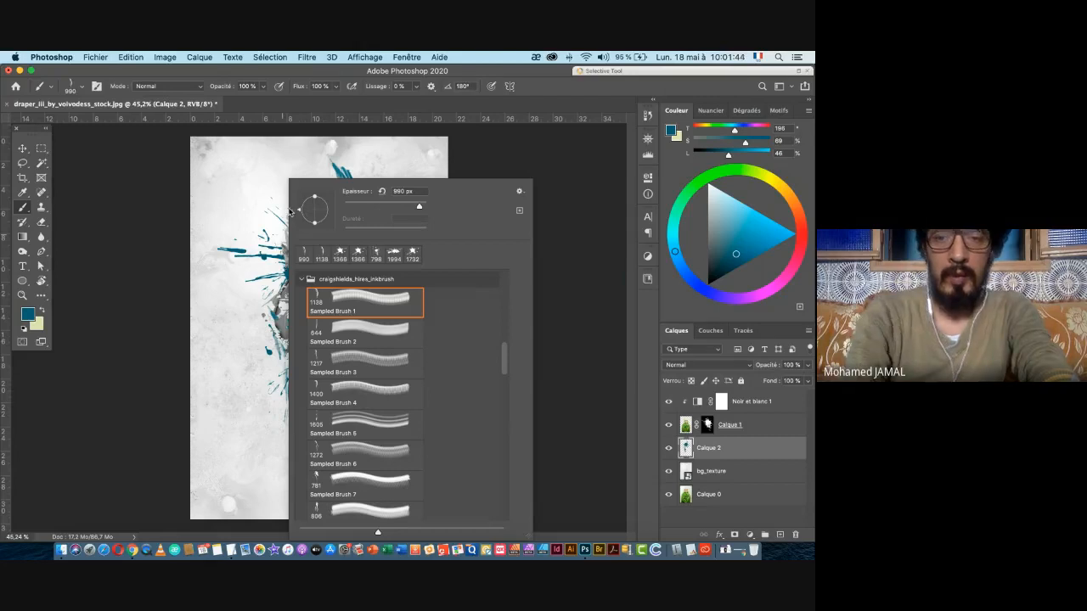
key(Return)
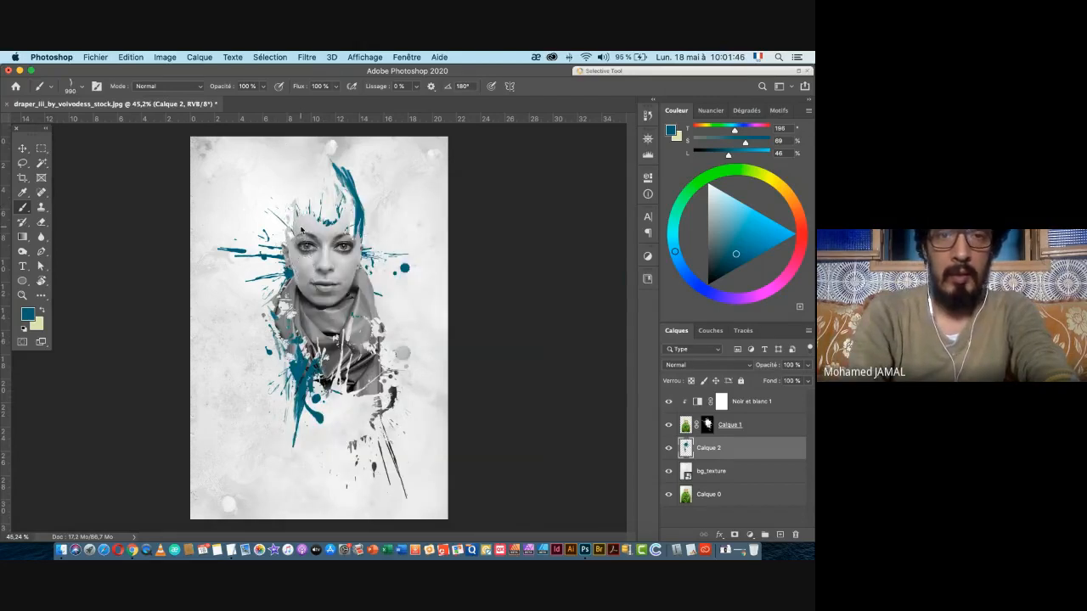
right_click(322, 213)
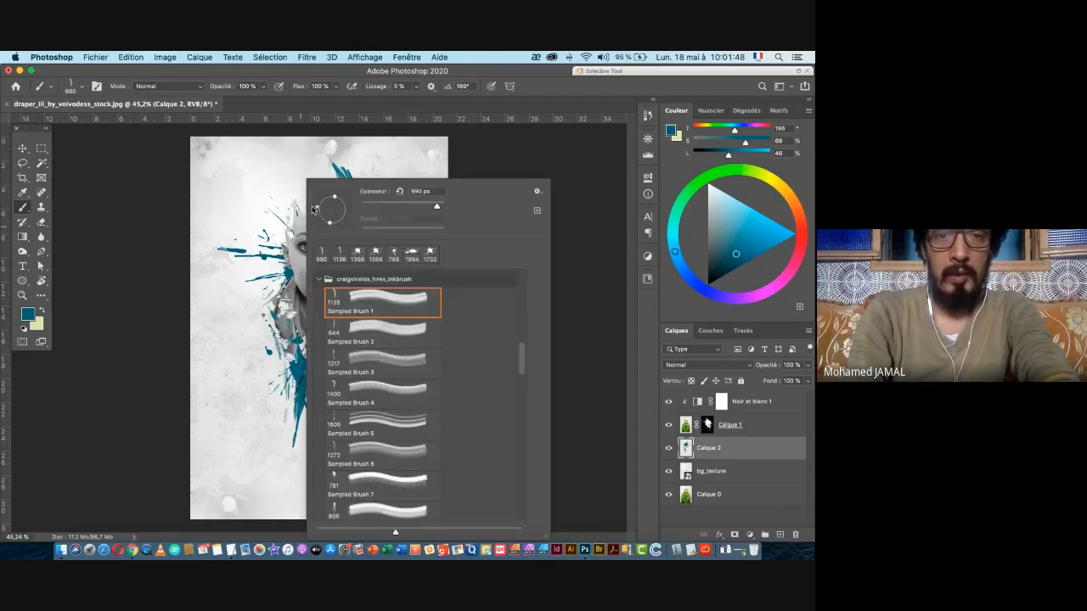
key(Return)
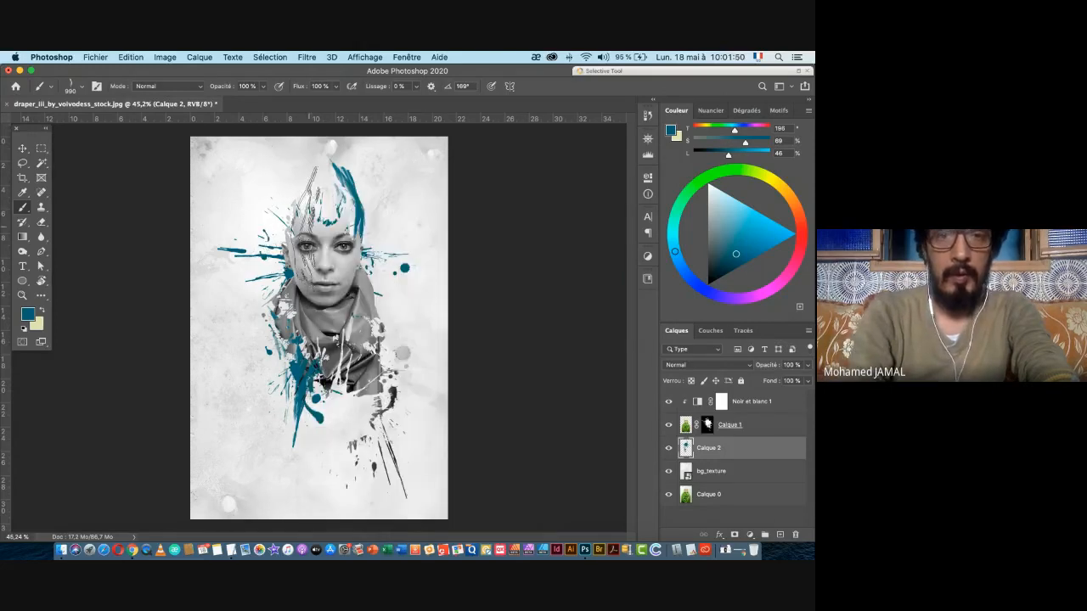
click(314, 212)
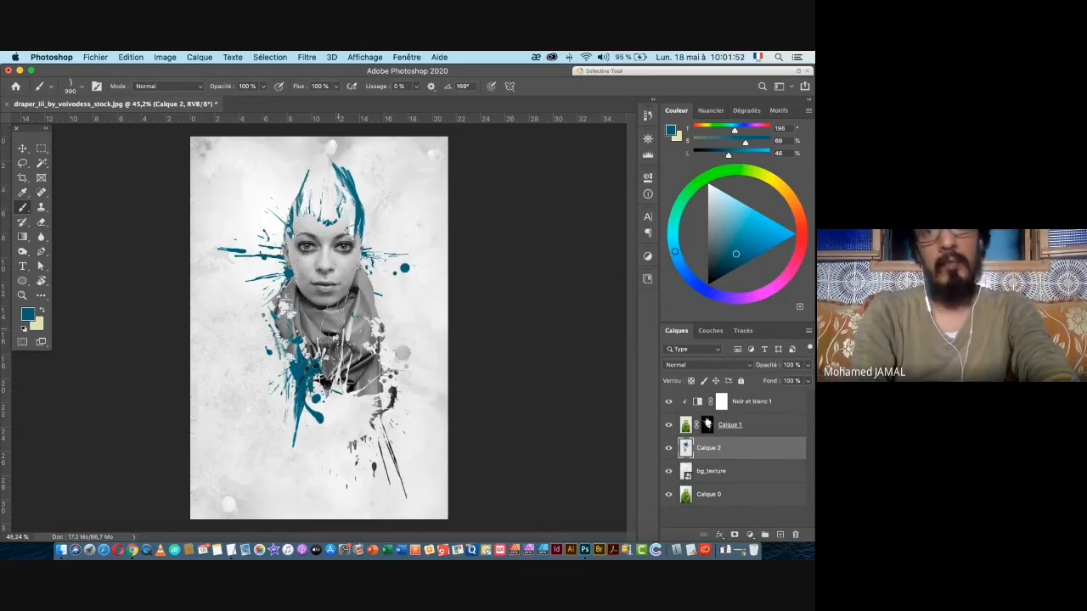
- Add an empty layer above the Noir et blanc 1 adjustment layer
click(771, 425)
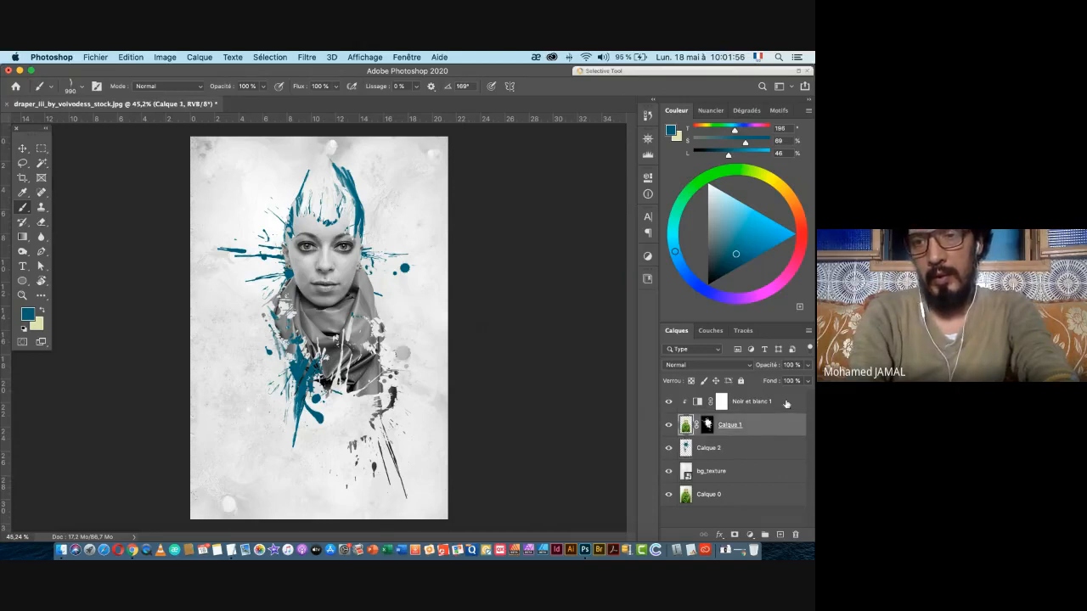
click(786, 403)
click(780, 536)
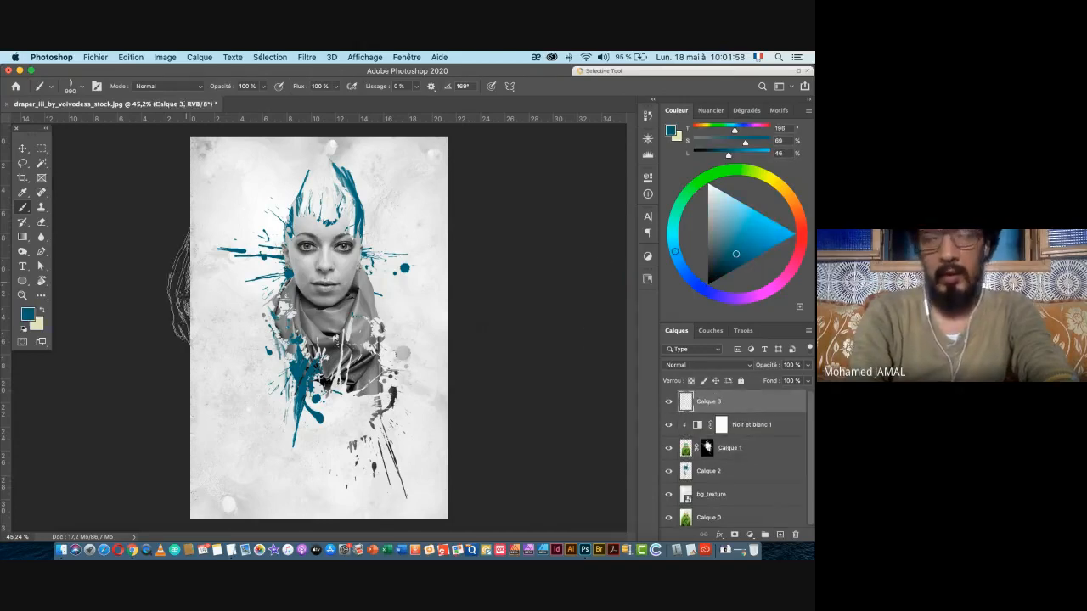
- Choose Sampled Brush 6 for painting on Calque 3, reduce it to 749 px, and rotate its tip to 151°
click(222, 247)
right_click(238, 182)
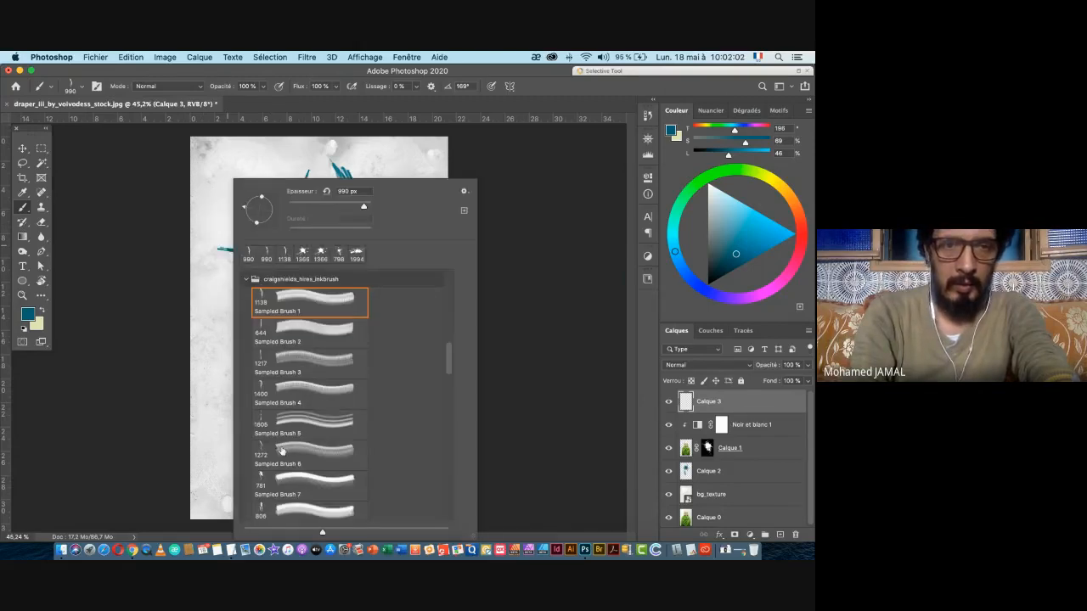
click(301, 484)
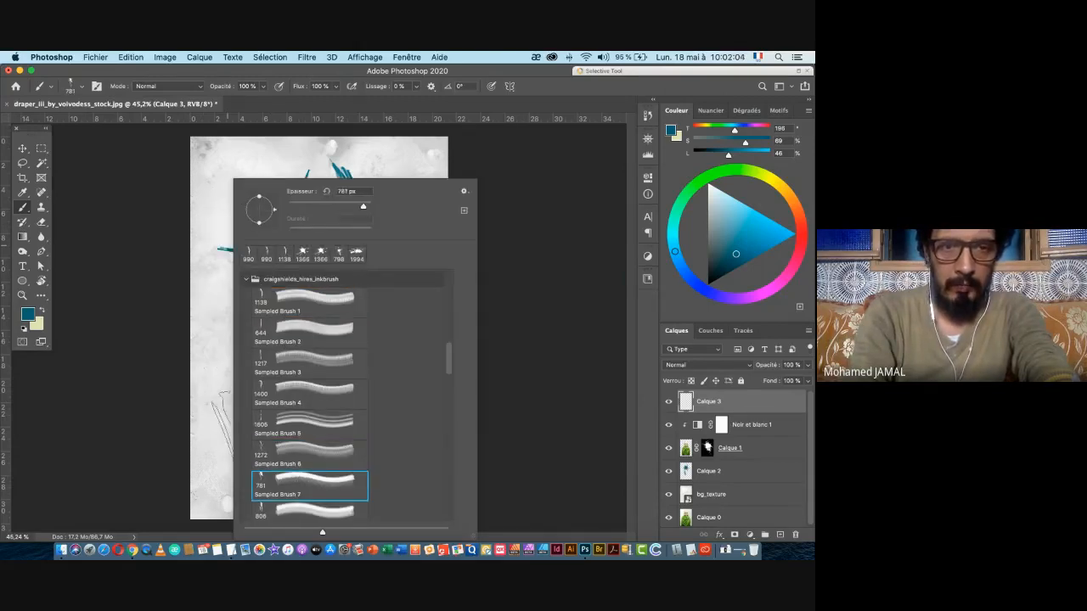
click(285, 449)
key(Return)
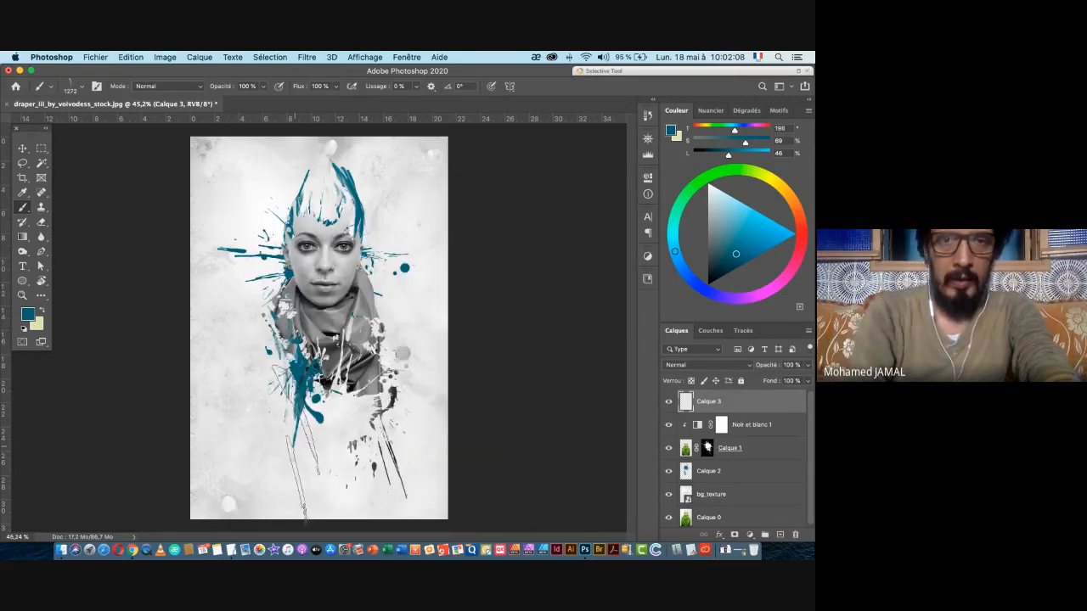
mouse_move(286, 353)
mouse_down()
mouse_move(220, 360)
mouse_move(242, 329)
mouse_up()
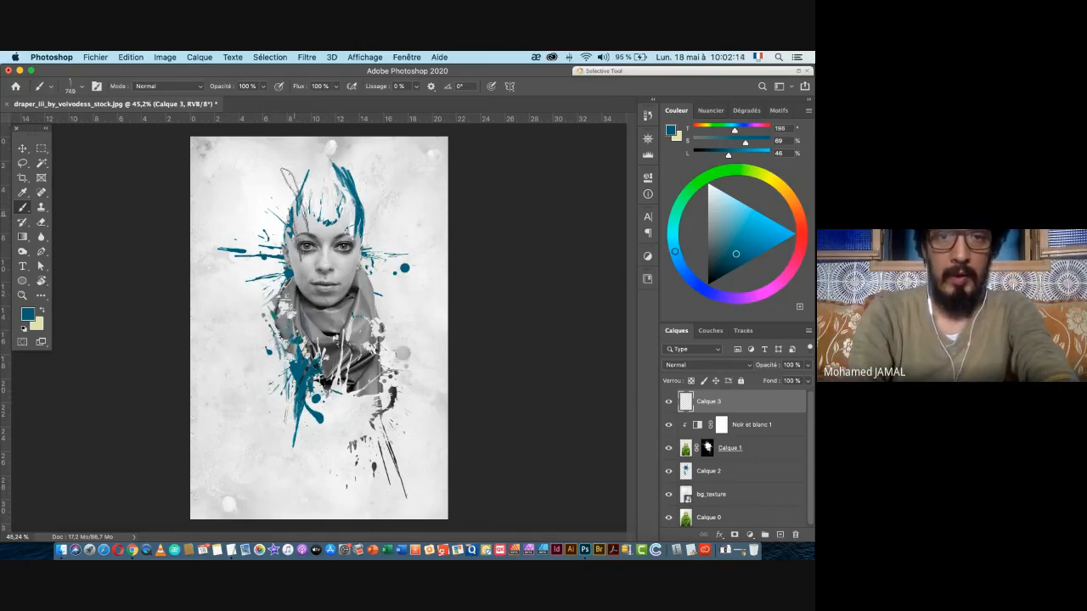
right_click(294, 213)
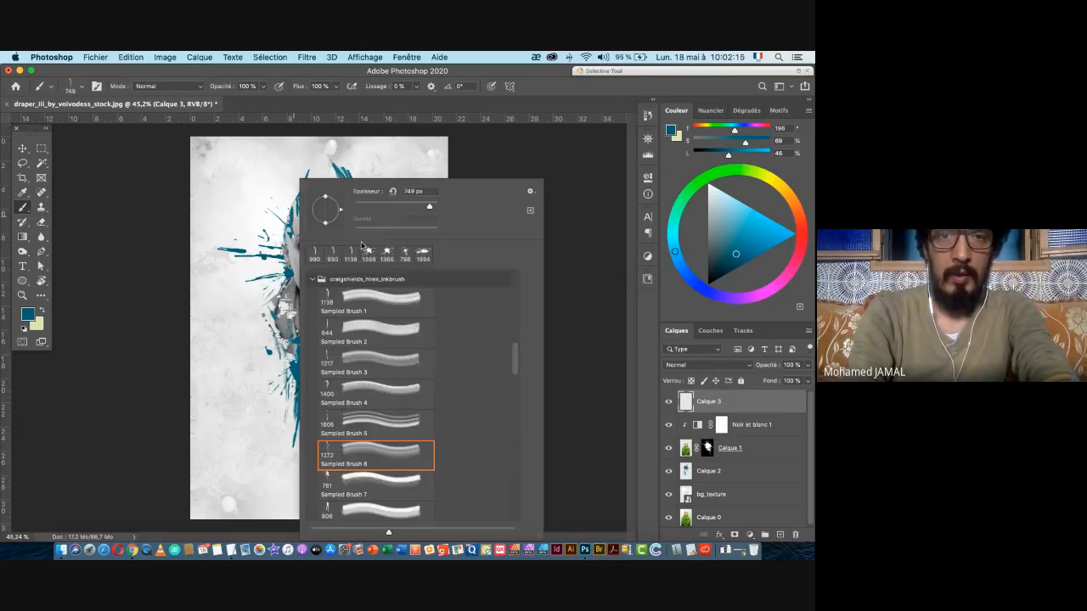
click(317, 196)
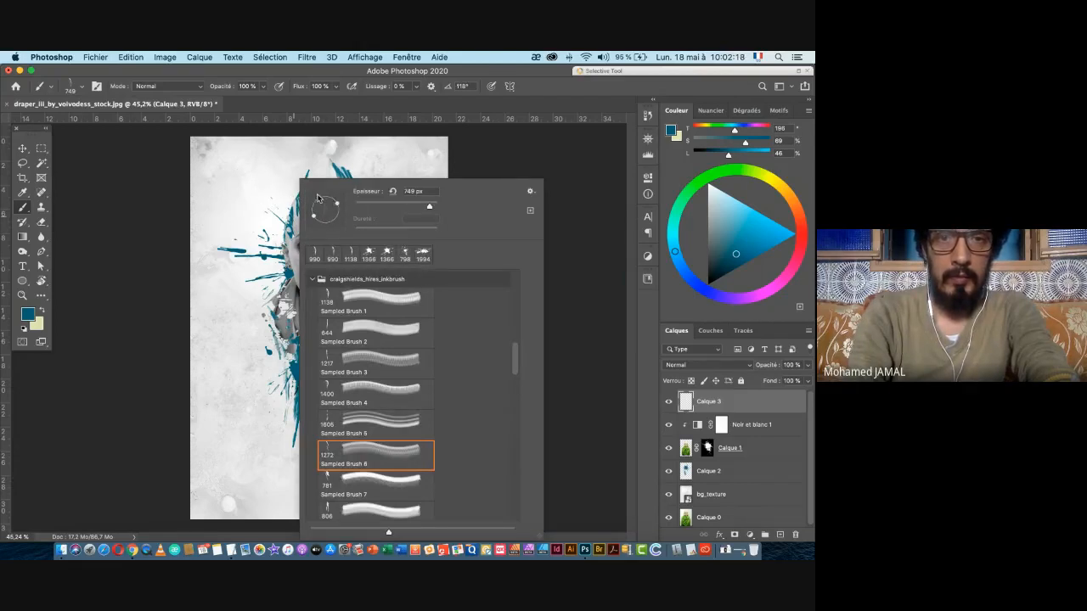
click(310, 202)
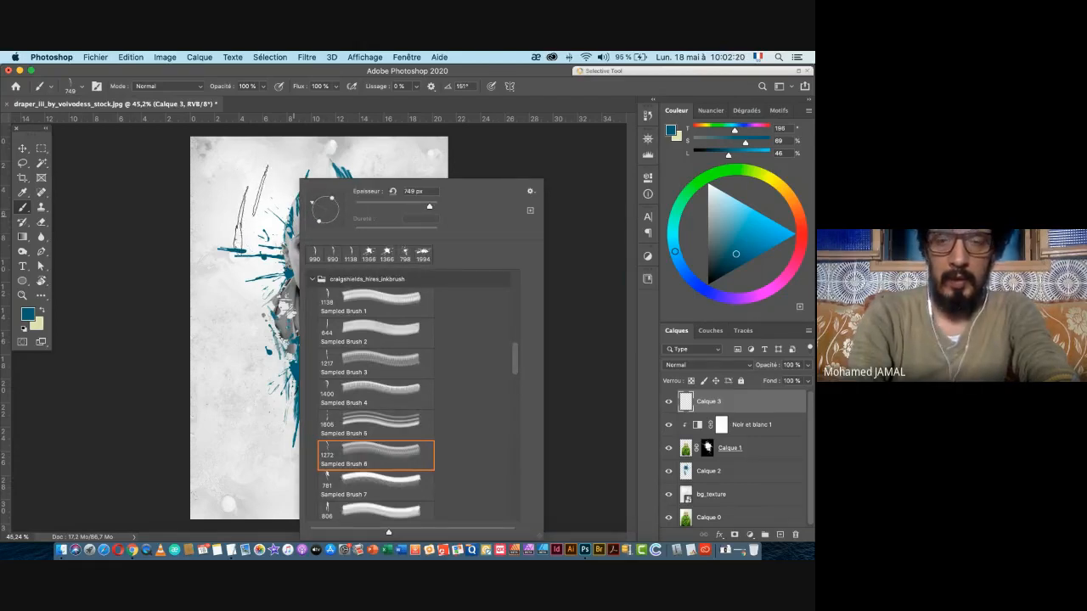
- Make the pale yellow swatch the foreground colour and change it to a bright yellow with hue 55° and brightness 96 %
key(Return)
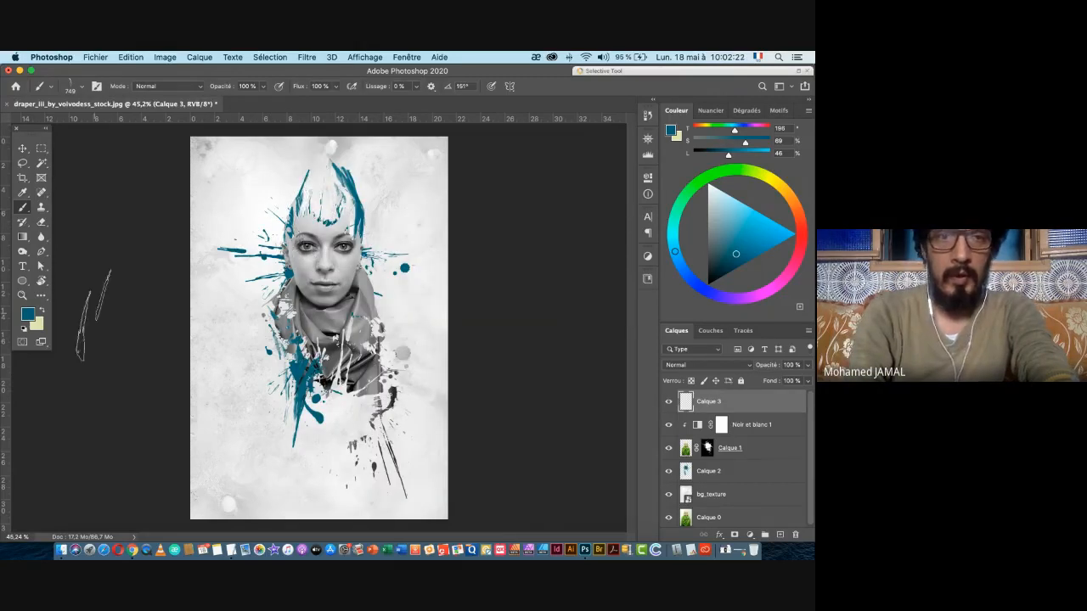
click(43, 313)
click(27, 314)
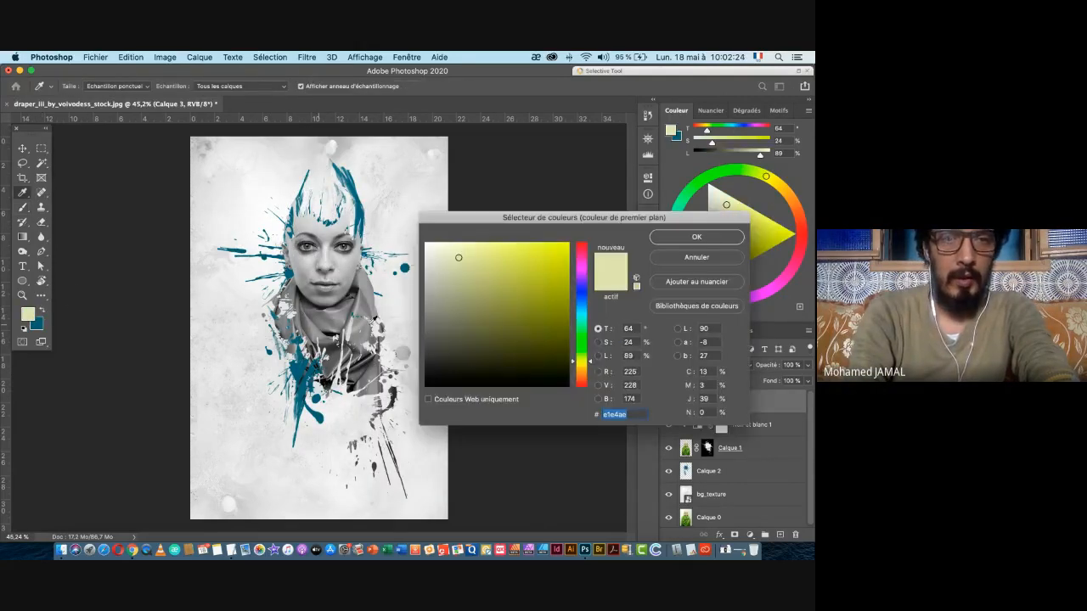
drag(579, 314, 579, 278)
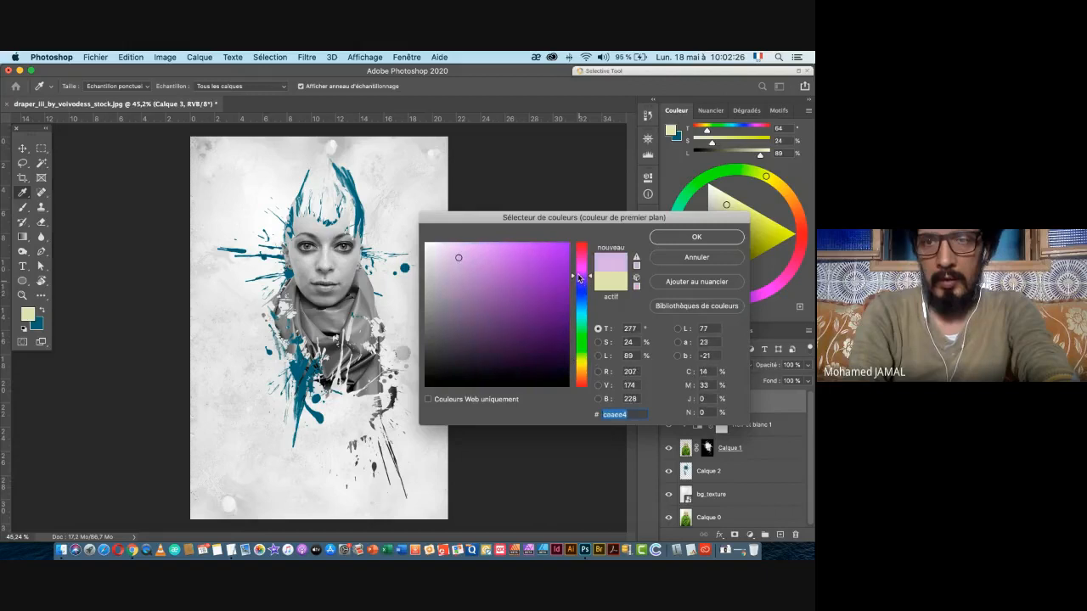
drag(473, 255, 498, 255)
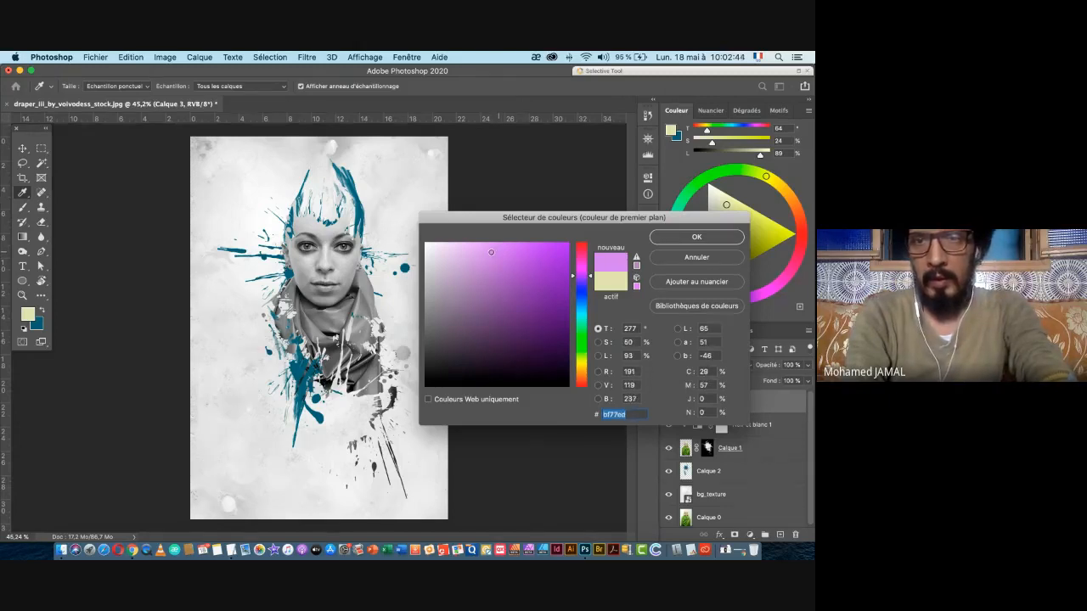
drag(496, 252, 517, 264)
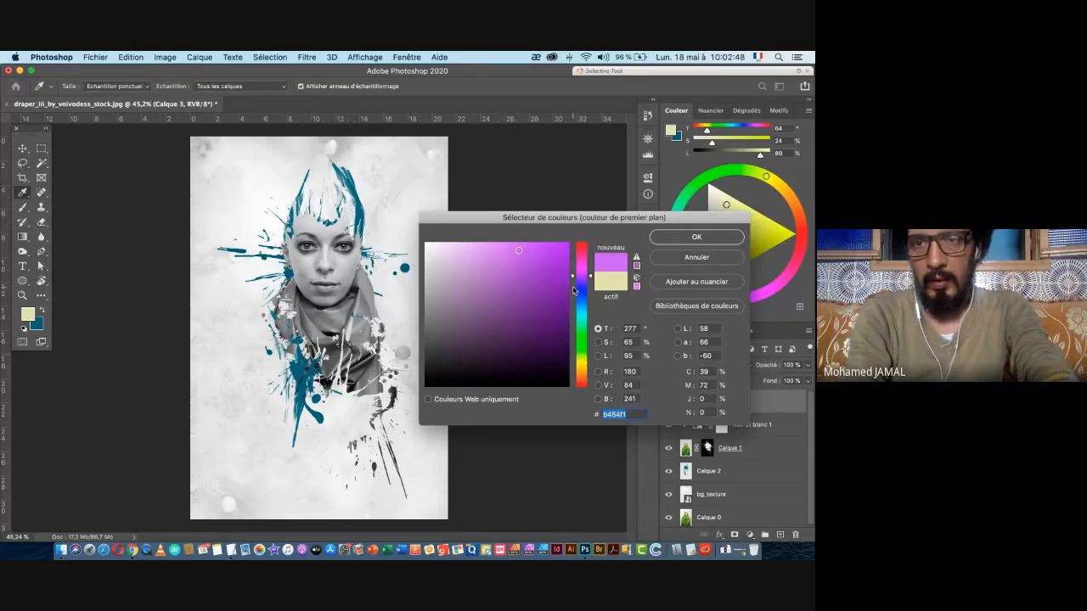
drag(572, 280, 572, 314)
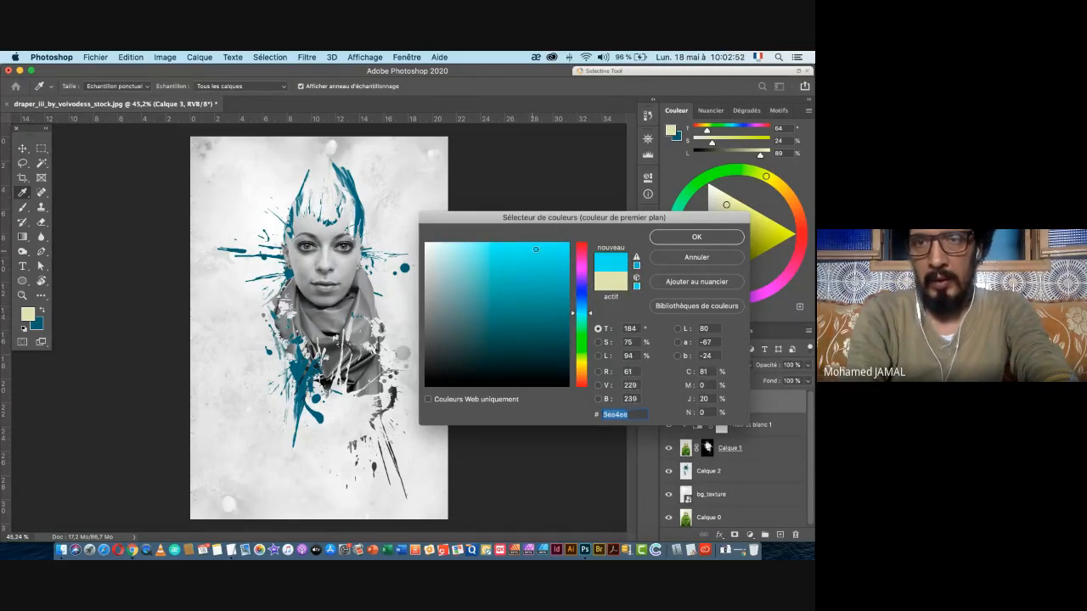
drag(544, 253, 541, 284)
drag(573, 317, 577, 365)
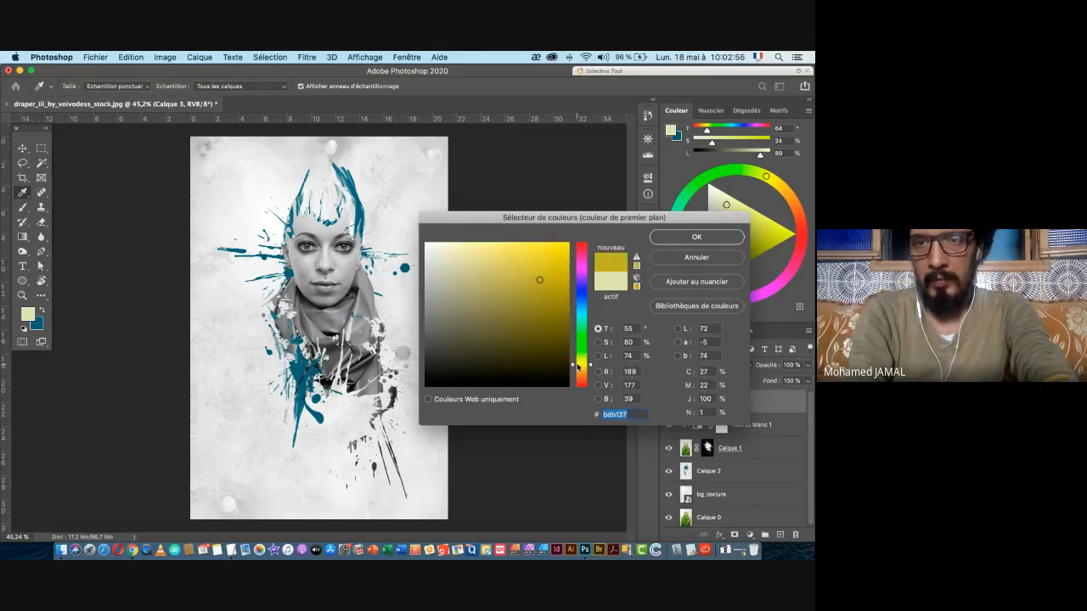
drag(540, 284, 559, 247)
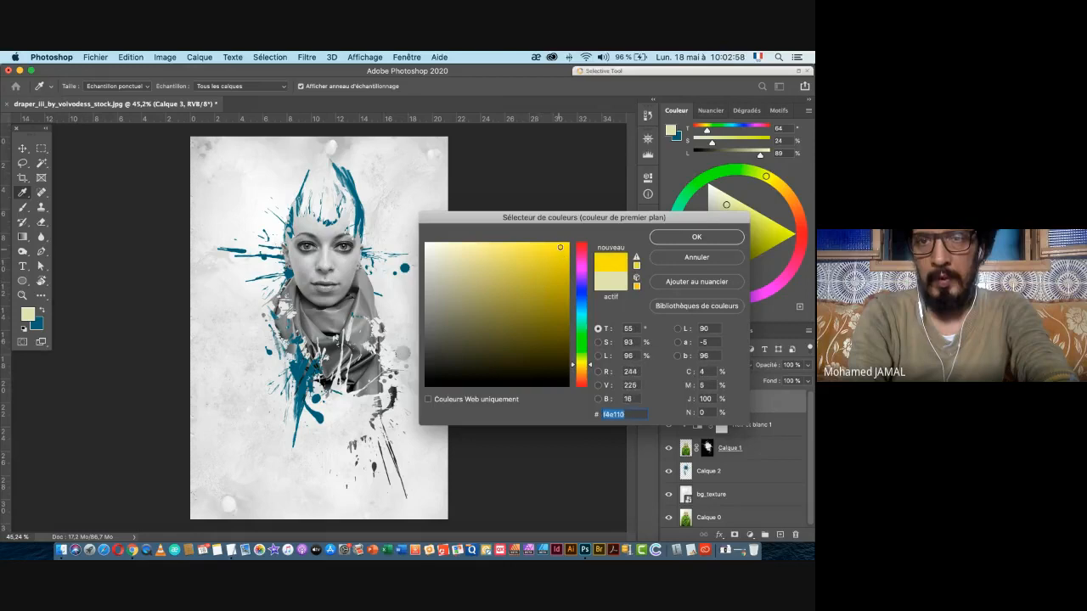
click(676, 239)
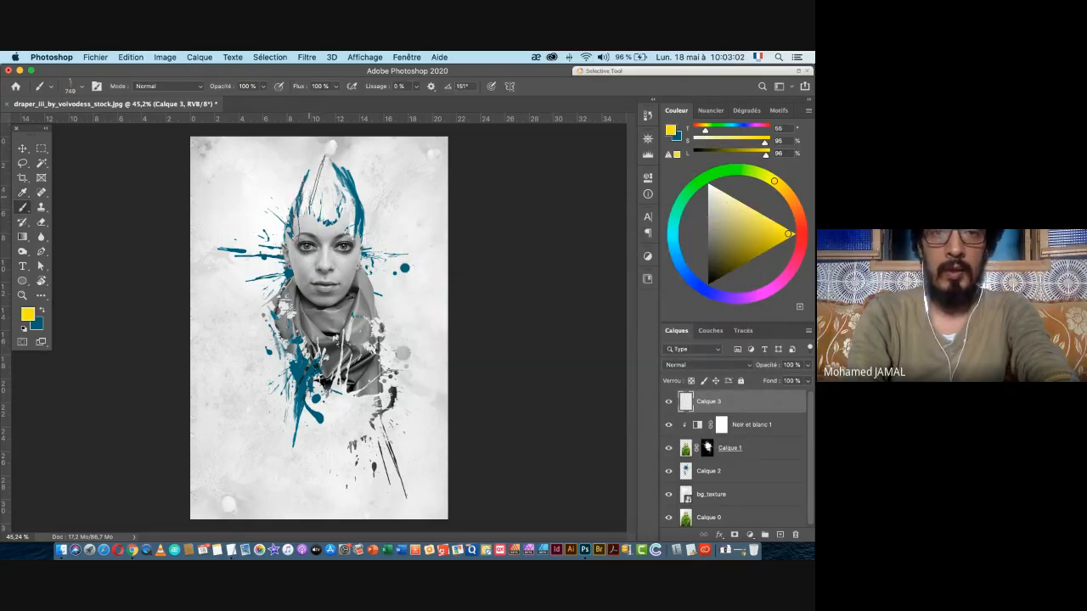
- Undo the trial stroke on Calque 3, add a new layer above it and stamp the yellow ink stroke over the left side of the hair
drag(319, 160, 295, 244)
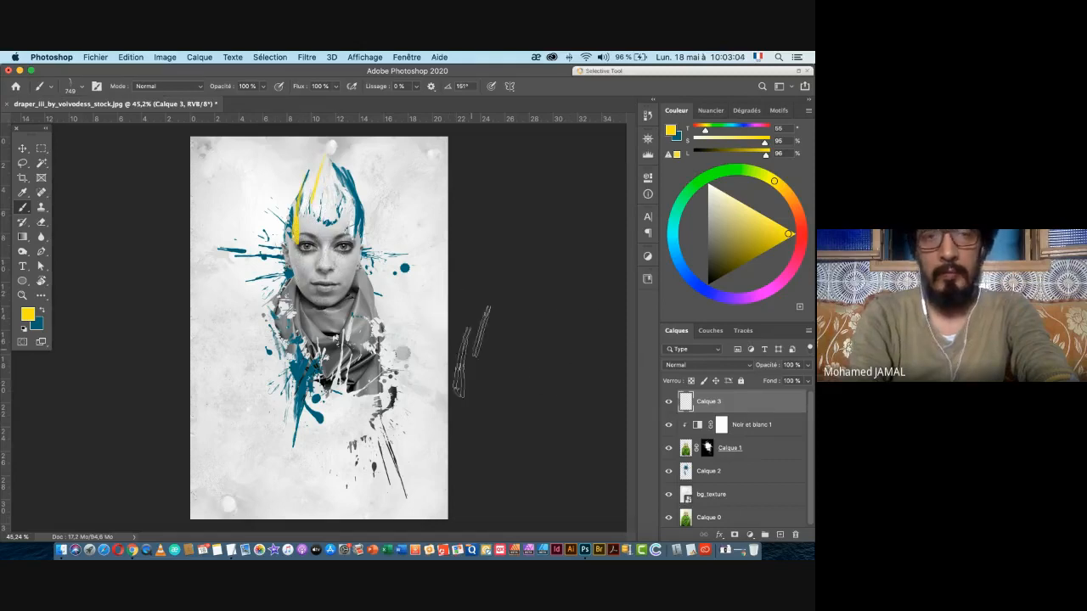
key(super+z)
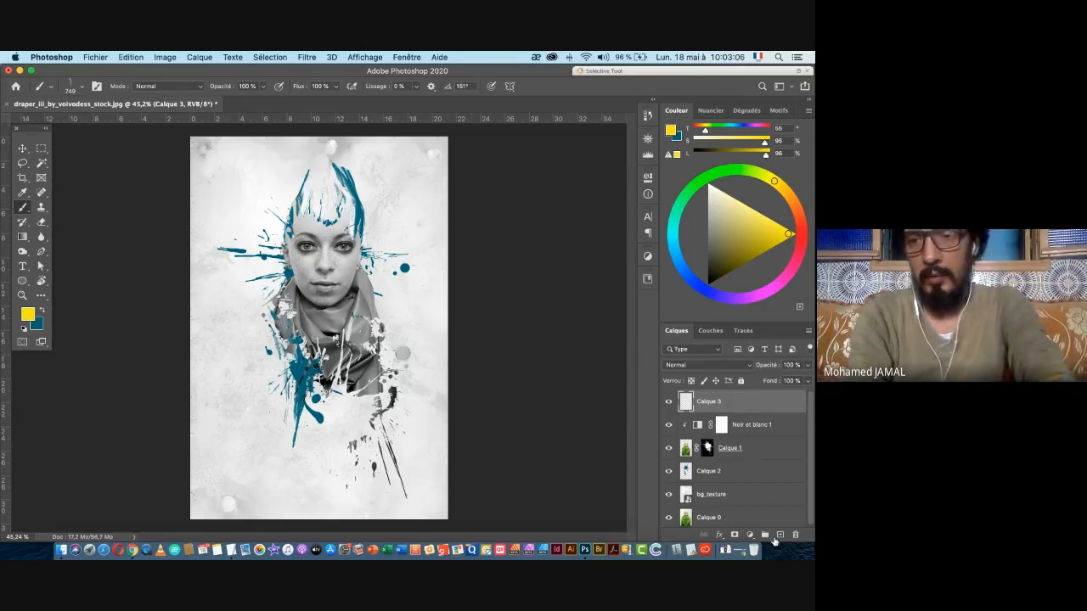
click(782, 535)
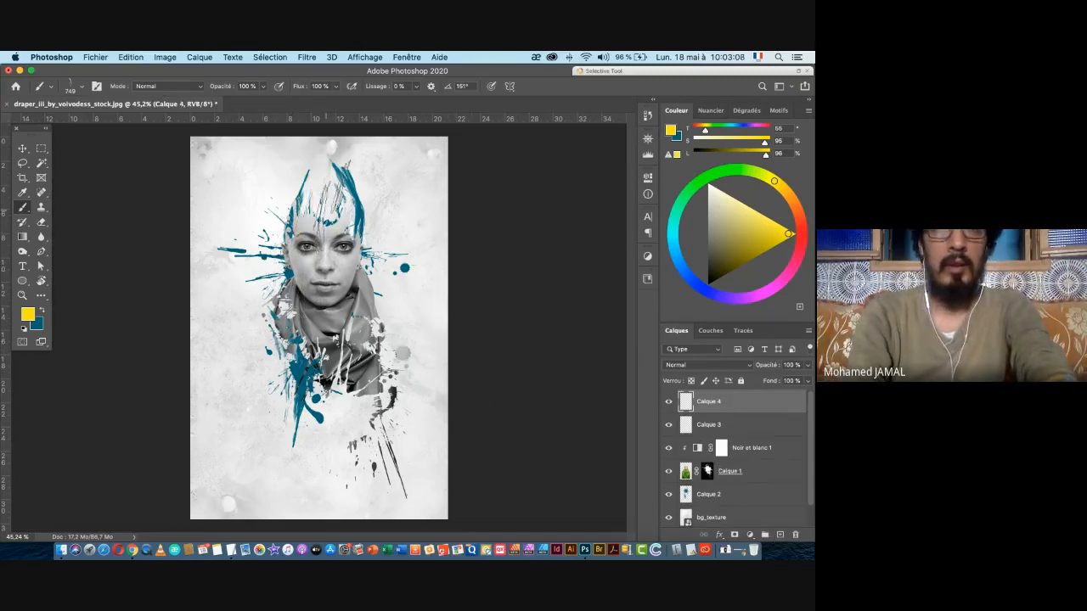
drag(322, 163, 299, 242)
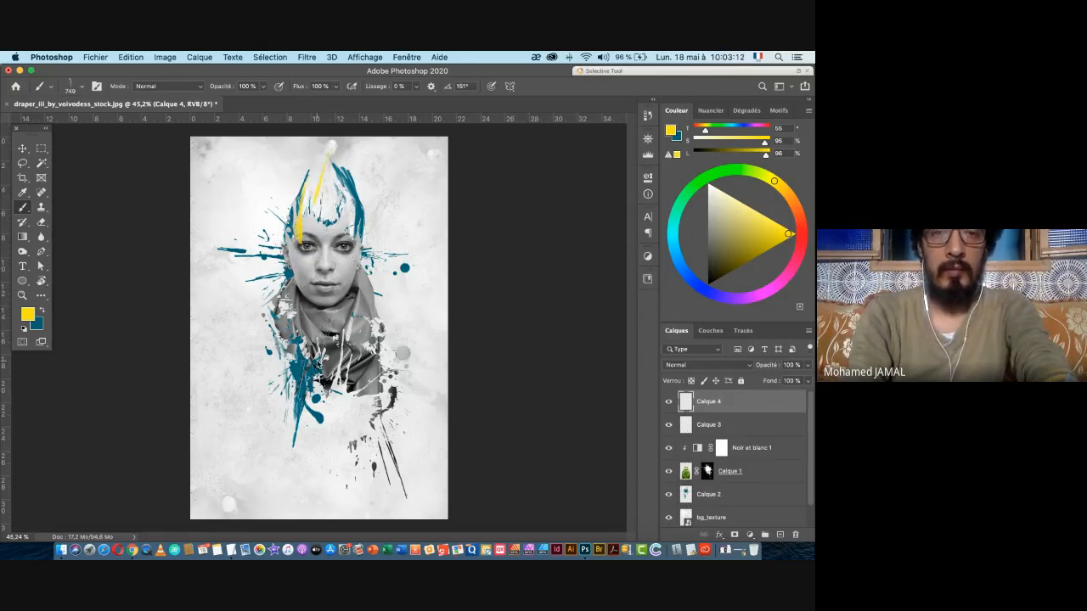
- Add a new layer directly above Calque 2 and stamp a yellow ink stroke below the scarf with Sampled Brush 5 at 1605 px
right_click(321, 374)
click(367, 417)
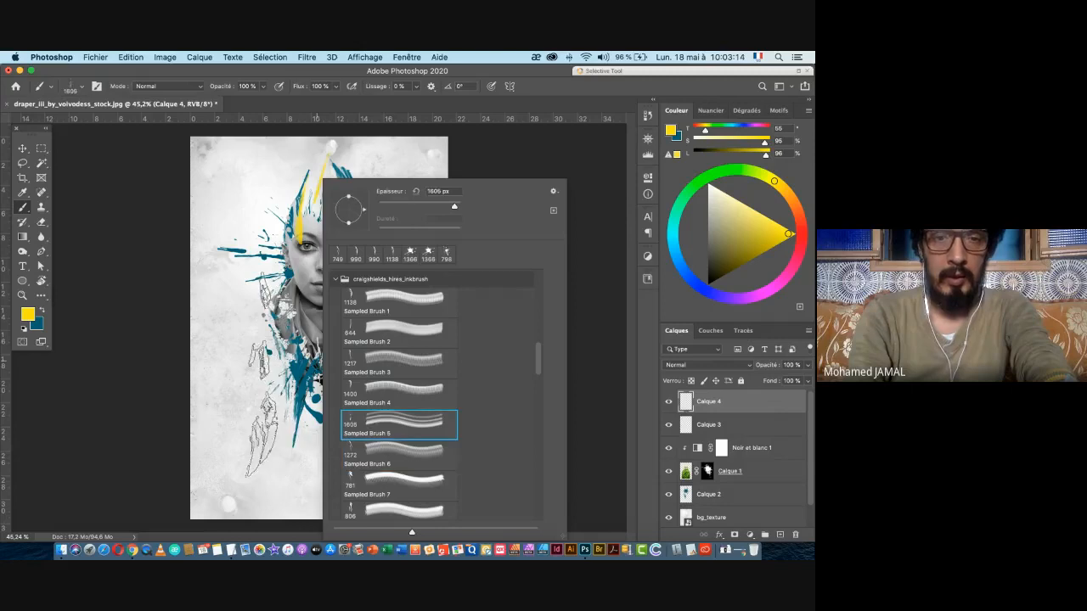
click(265, 378)
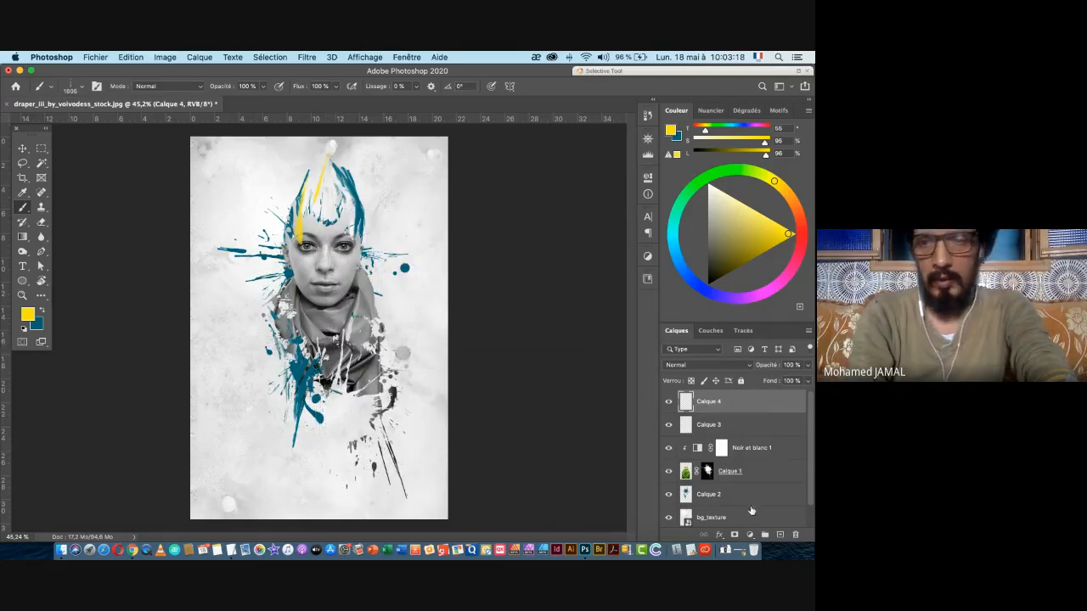
scroll(810, 463, down, 1)
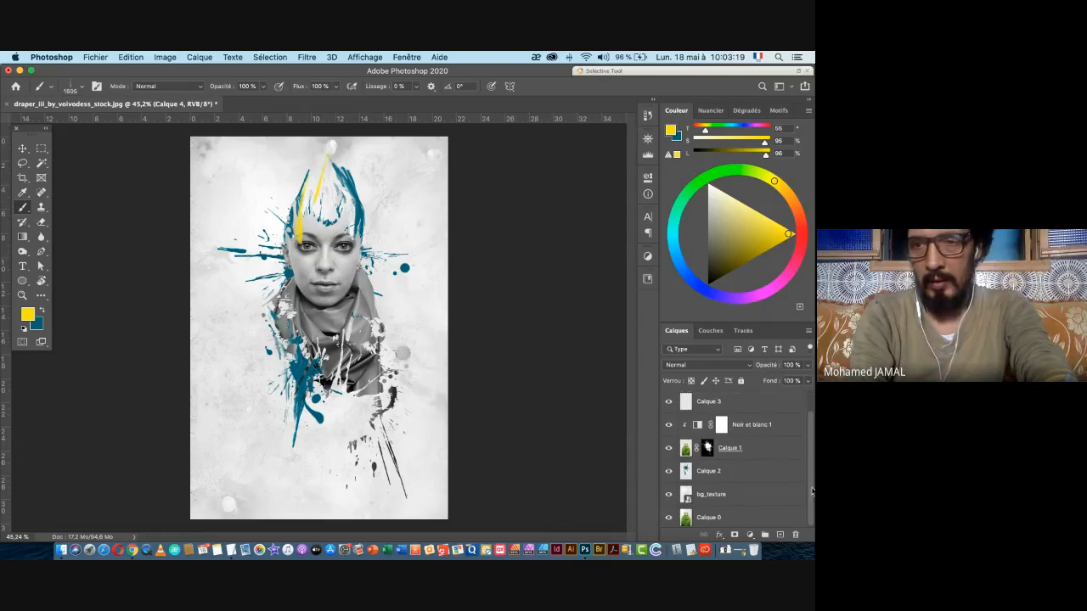
click(720, 492)
click(733, 472)
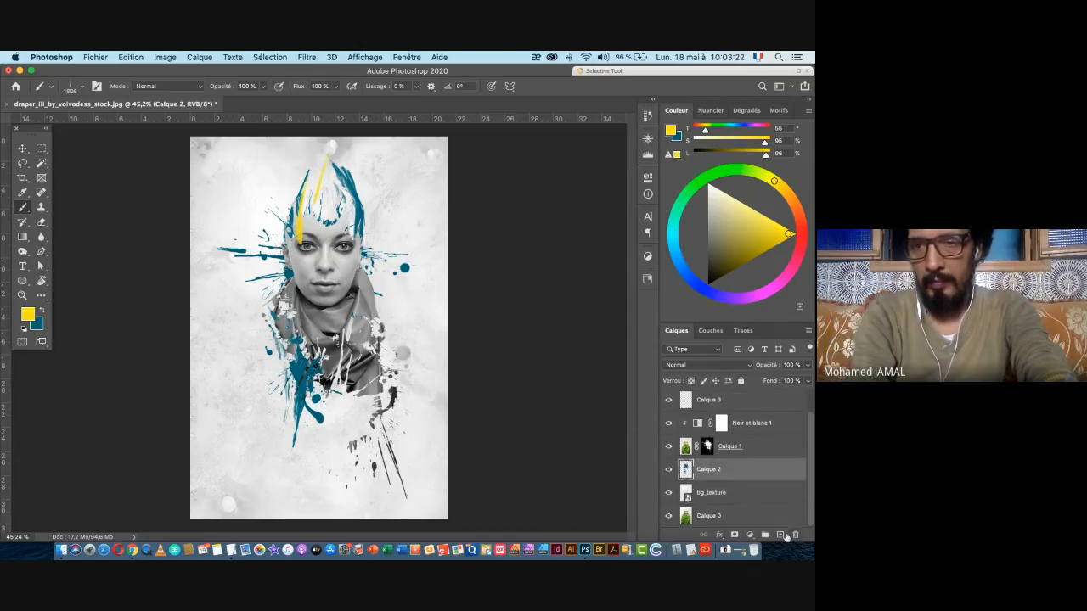
click(779, 535)
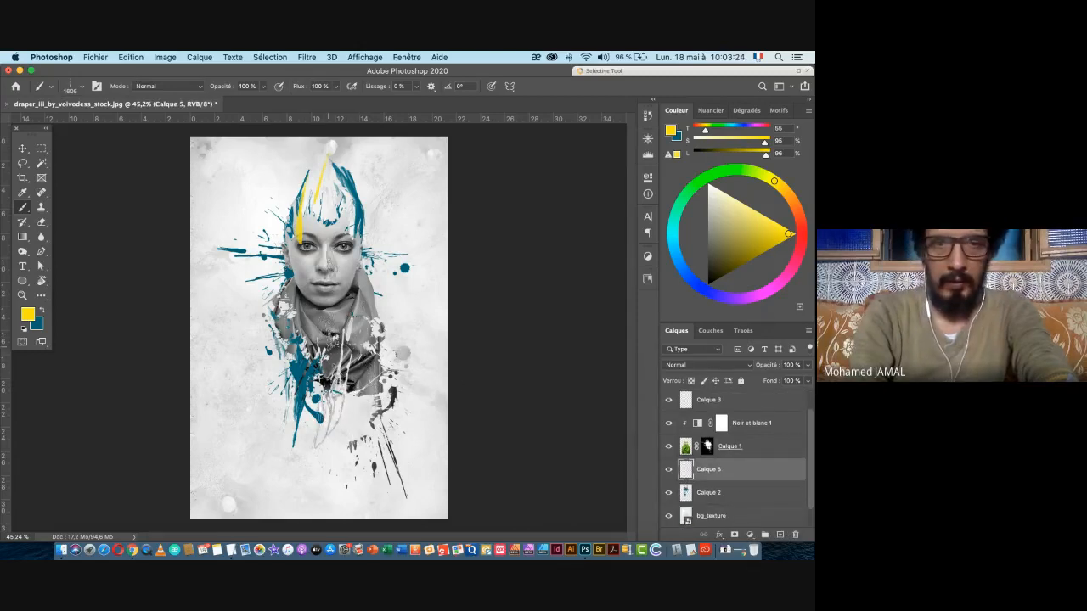
click(333, 376)
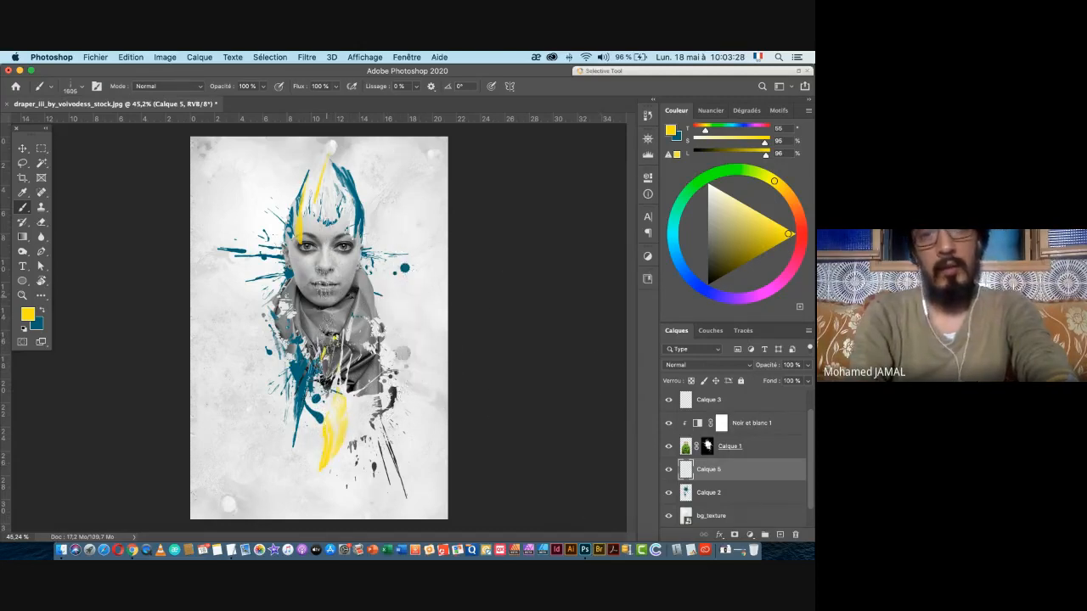
- Stamp a long vertical yellow stroke down the left side of the scarf with Sampled Brush 10 at 1441 px
right_click(365, 303)
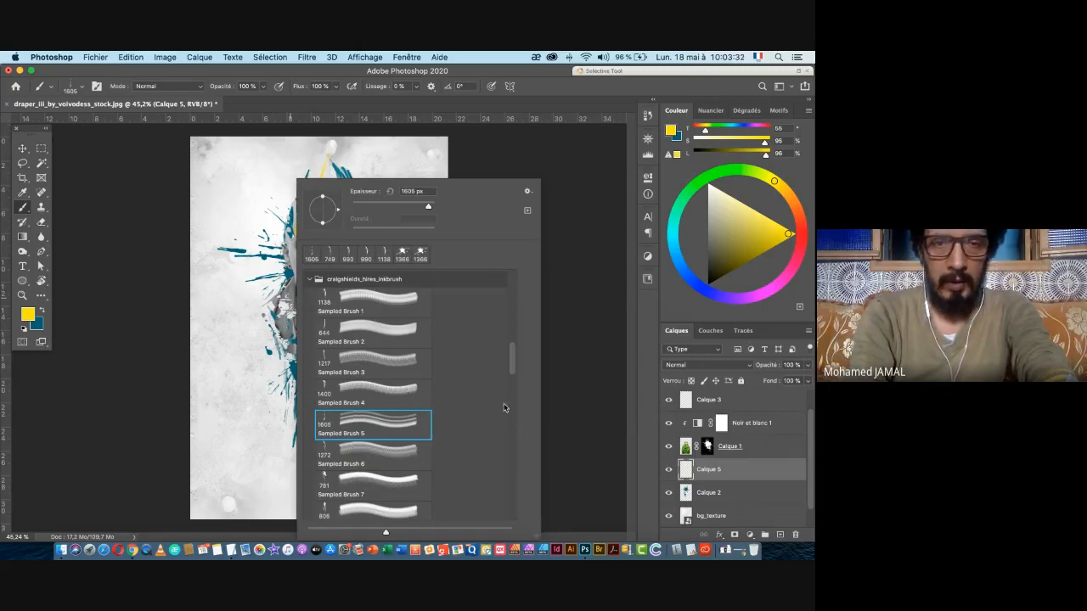
scroll(512, 364, down, 5)
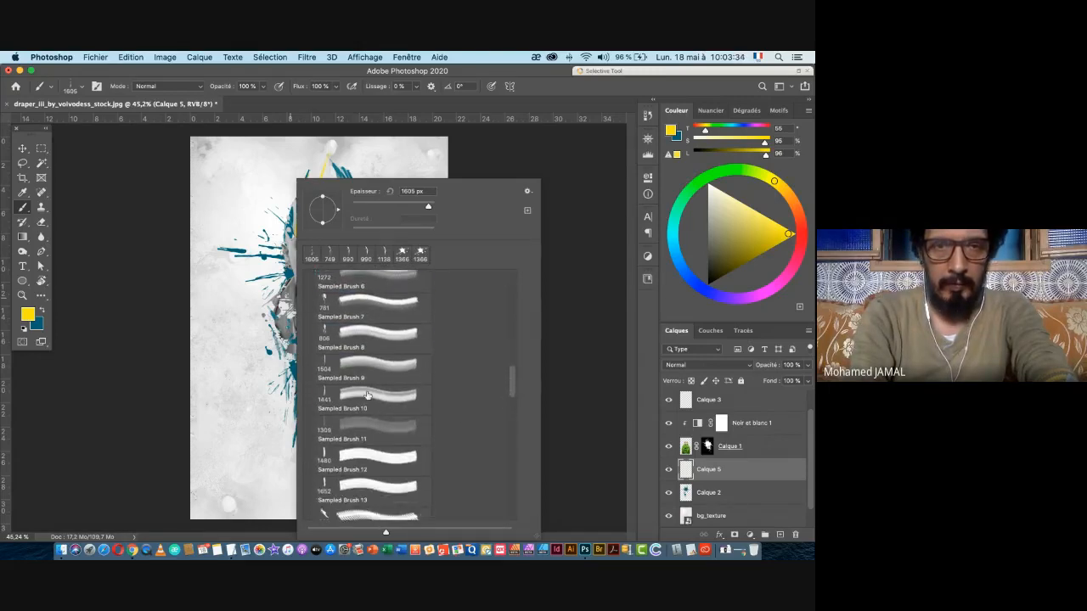
click(355, 391)
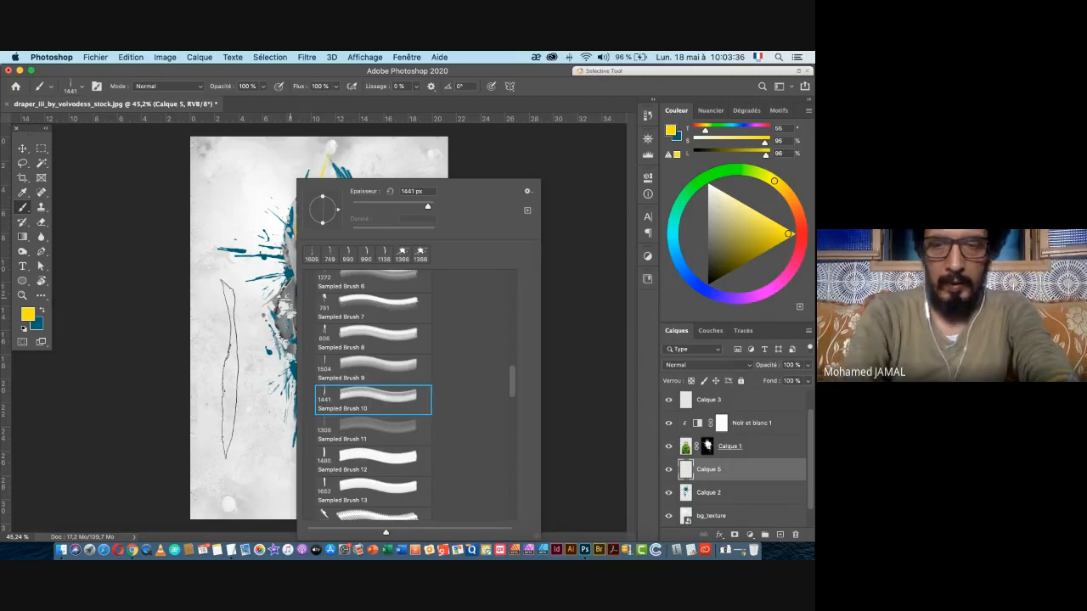
key(Return)
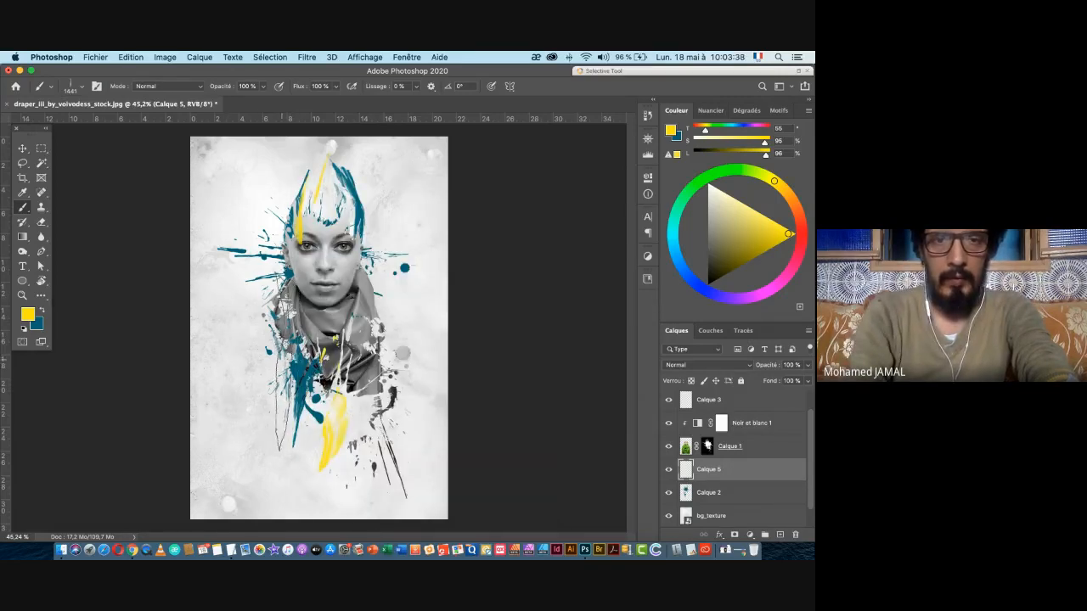
click(288, 378)
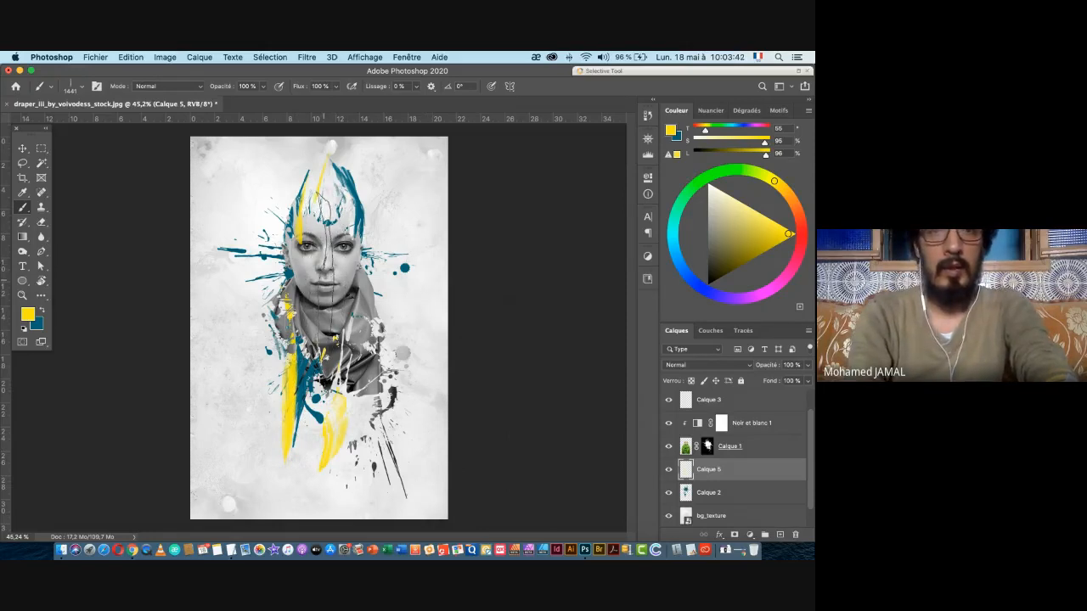
- Reduce Sampled Brush 10 to 629 px, rotate it to 11° and stamp yellow strokes over the right side of the hair
drag(324, 279, 285, 281)
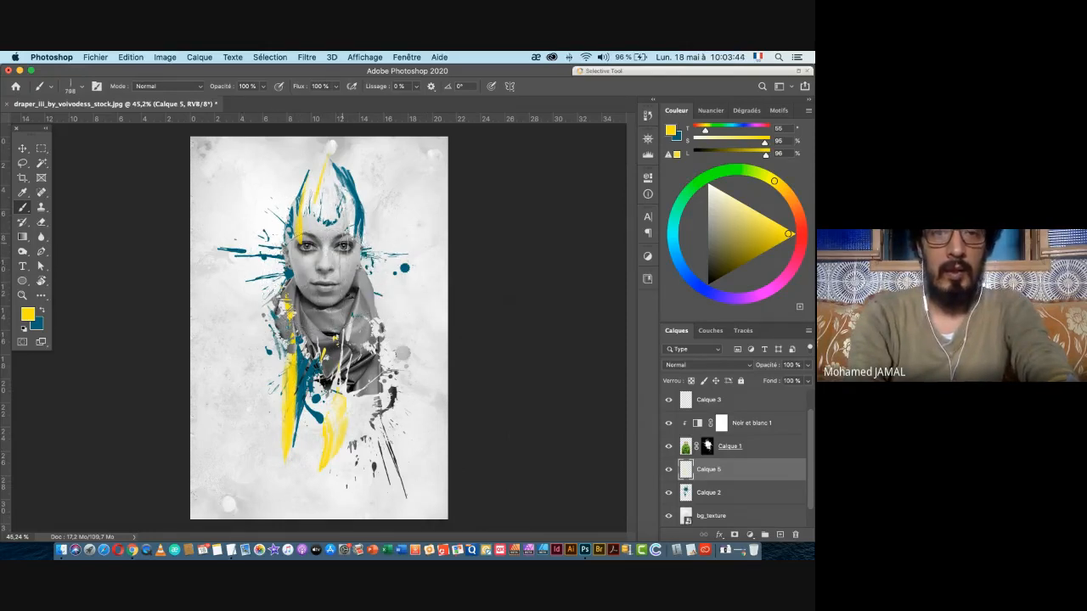
drag(387, 236, 405, 236)
right_click(406, 236)
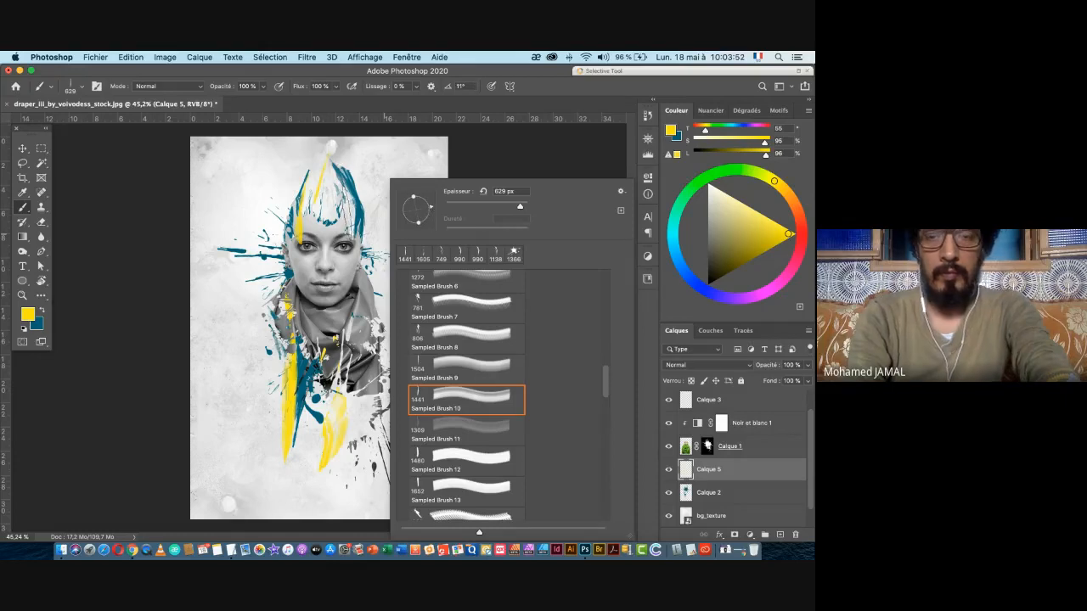
click(329, 194)
click(339, 197)
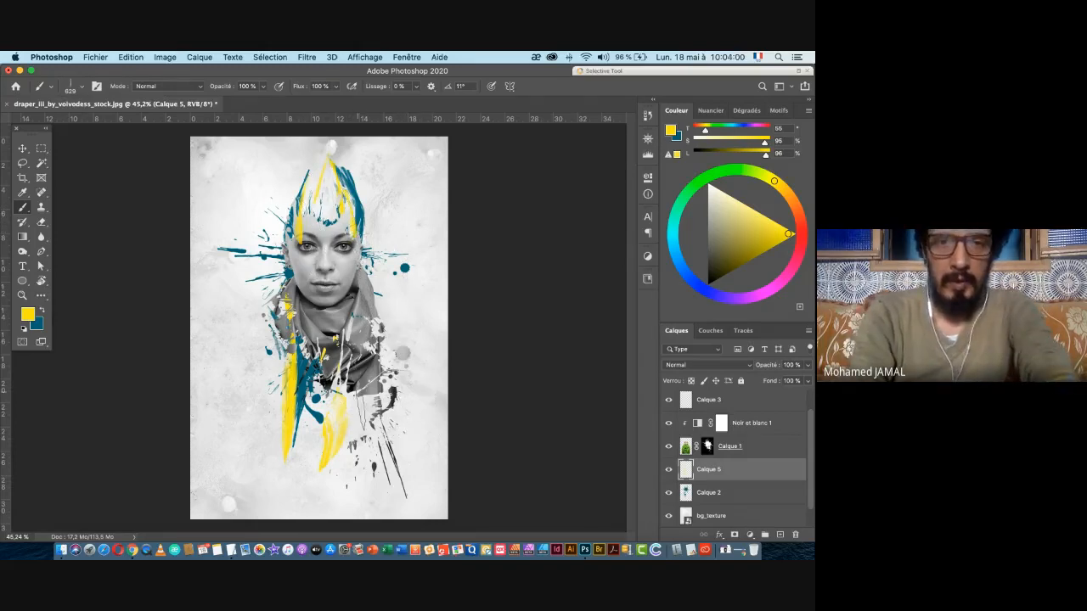
- Set the brush to Sampled Brush 14 at 930 px and rotate its tip to -108°
right_click(361, 411)
scroll(434, 435, down, 3)
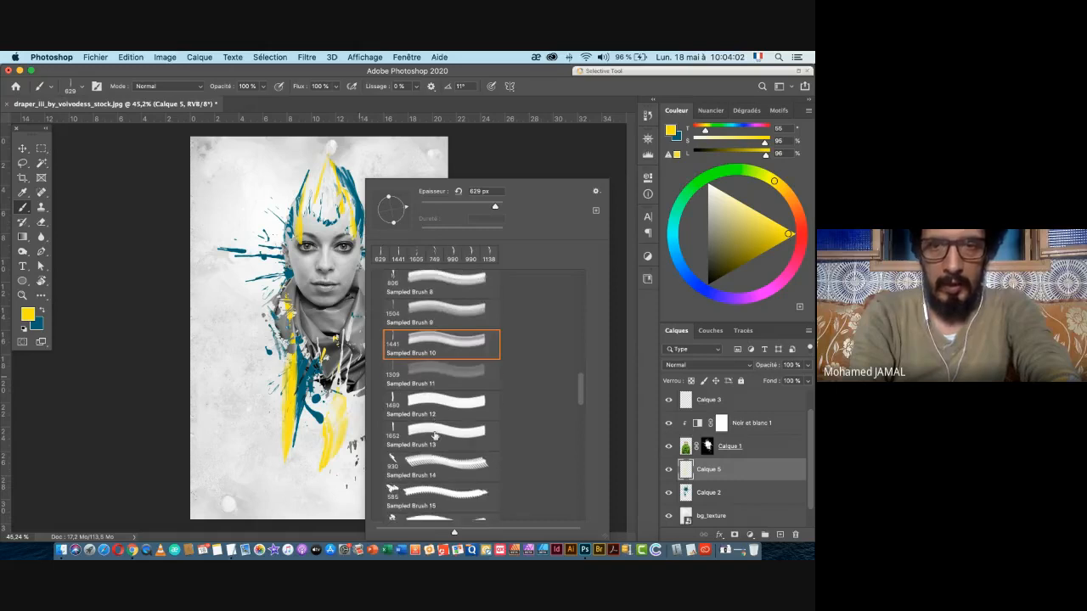
click(427, 479)
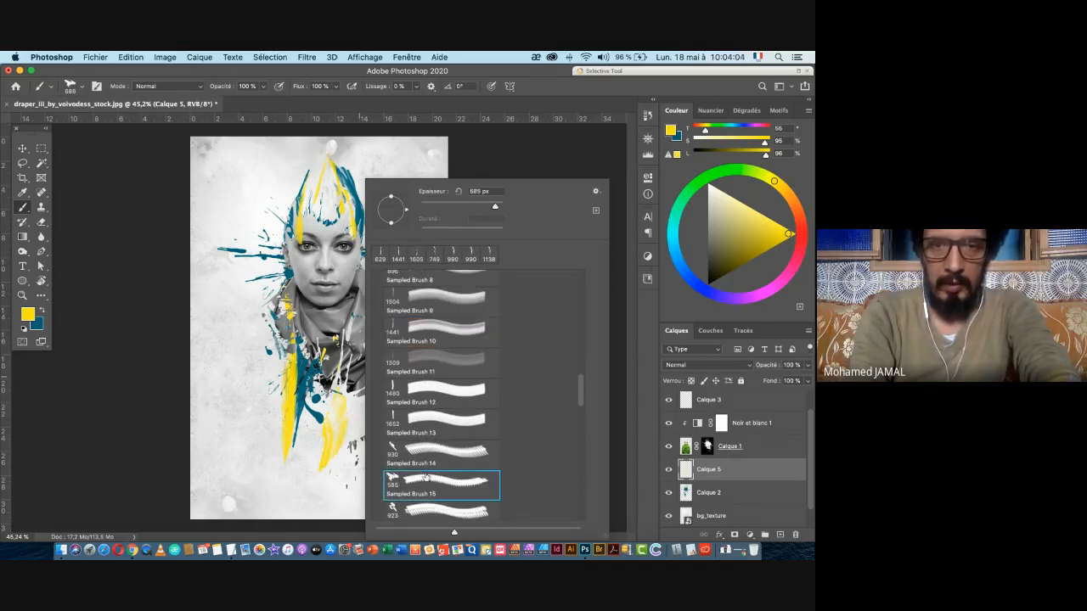
click(414, 445)
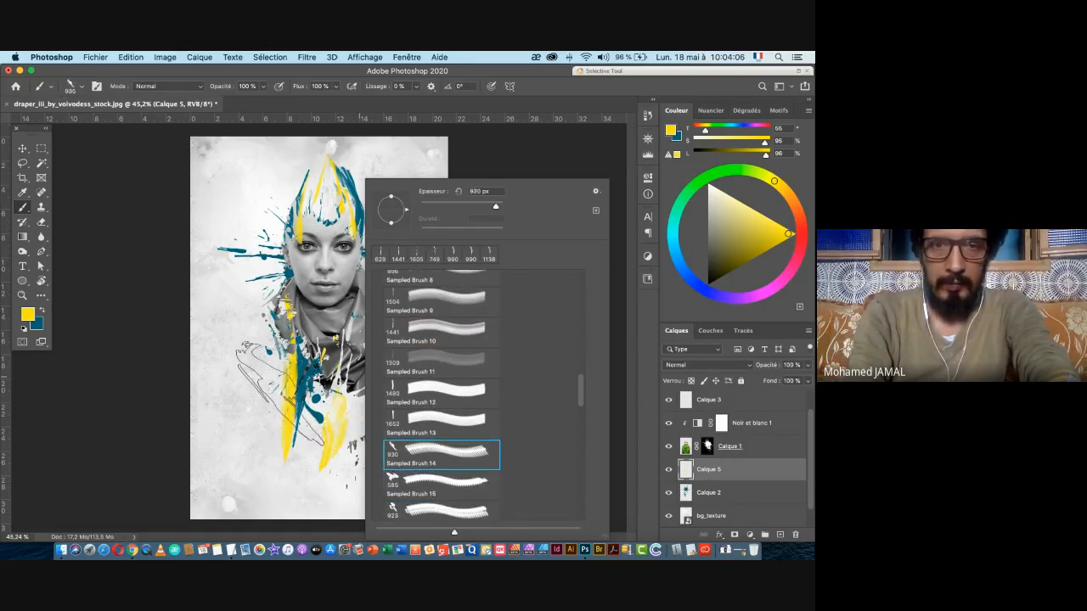
key(Return)
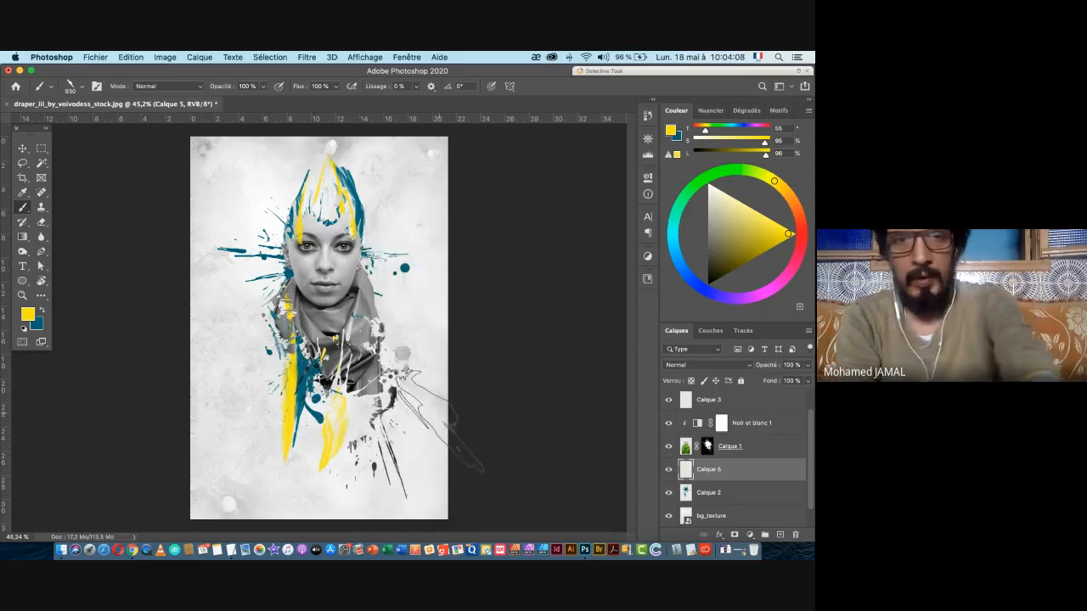
right_click(308, 361)
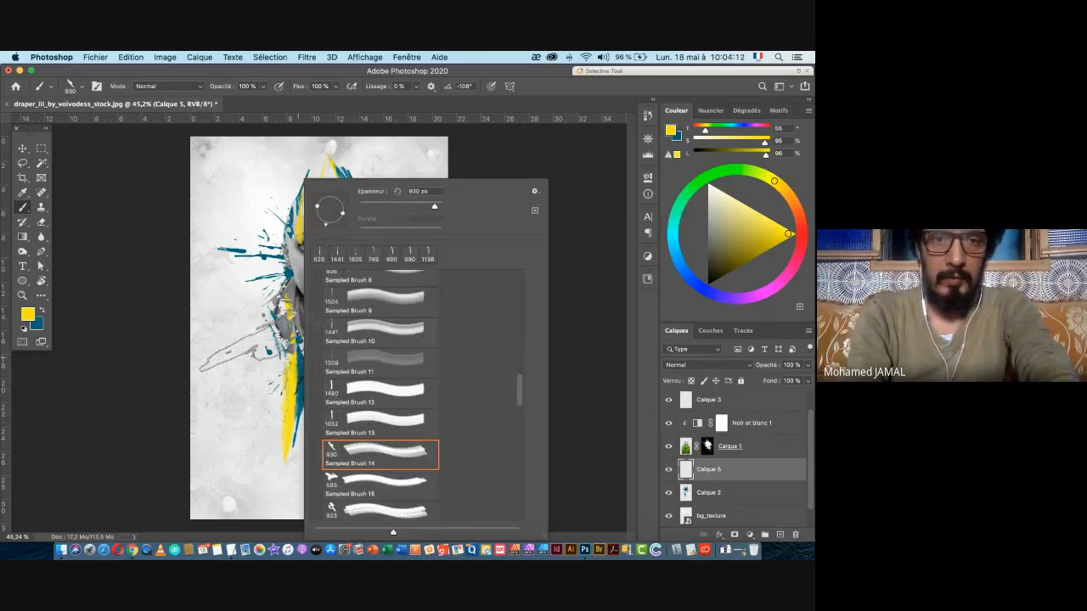
key(Return)
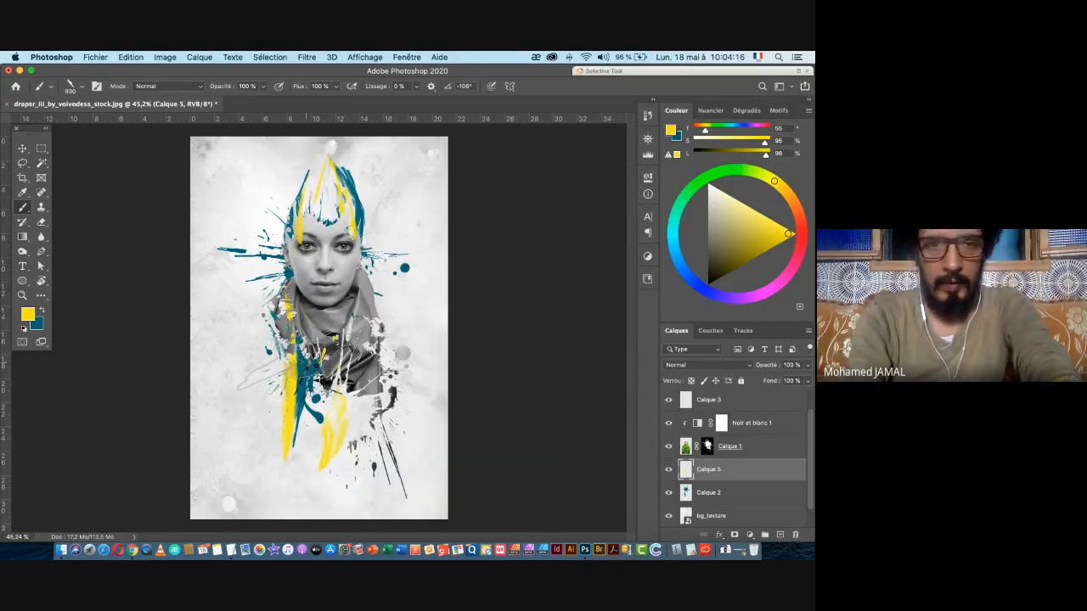
- Try a slanted yellow splash across the left side of the scarf and undo it
click(285, 367)
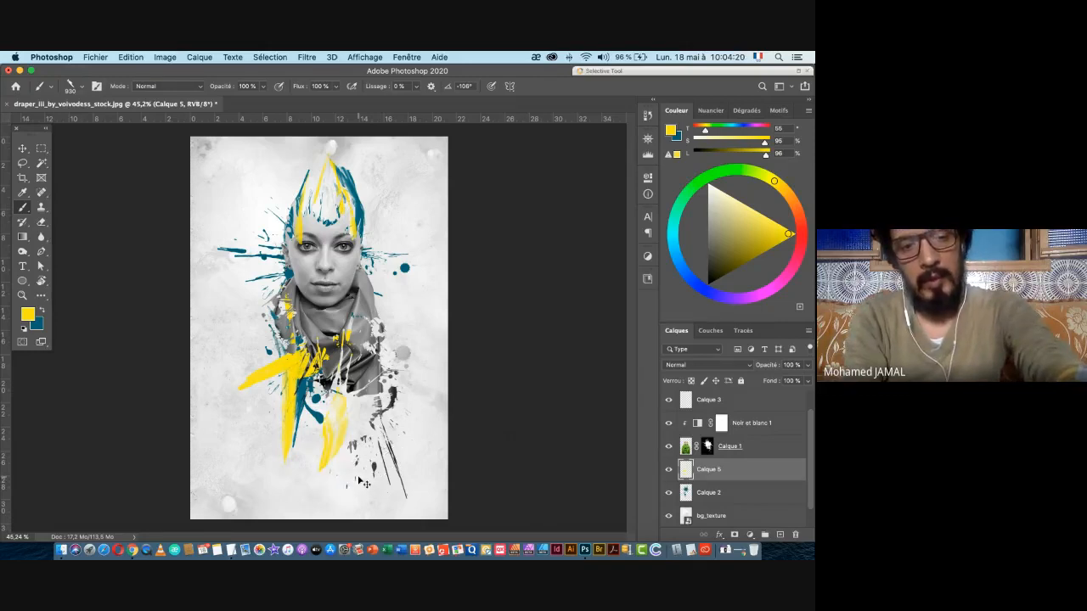
key(super+z)
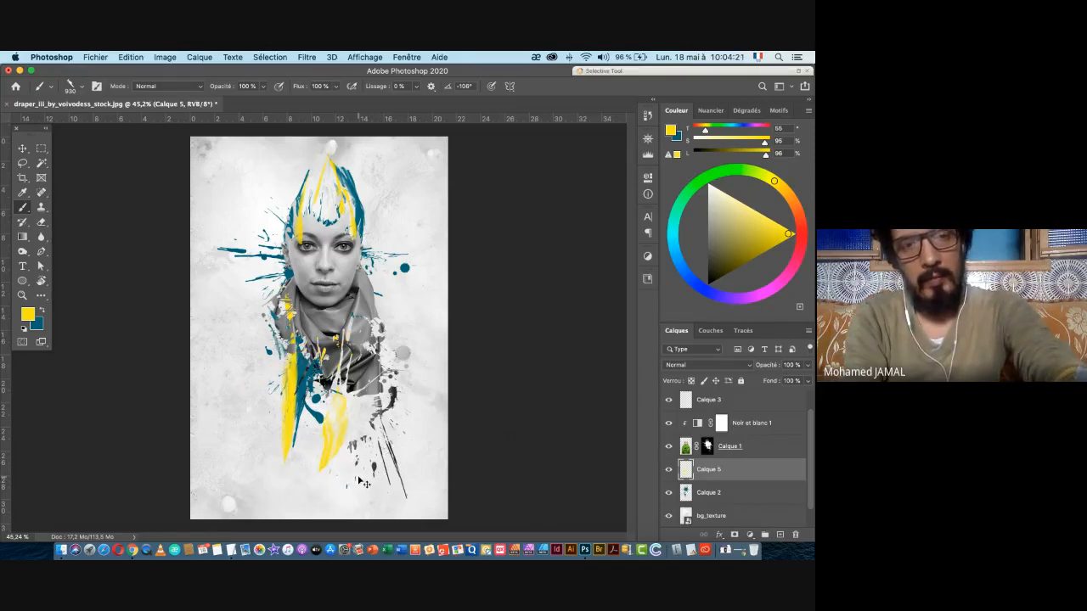
- Select the Calque 1 layer mask, try a black splash across the lower left of the scarf and undo it
click(704, 451)
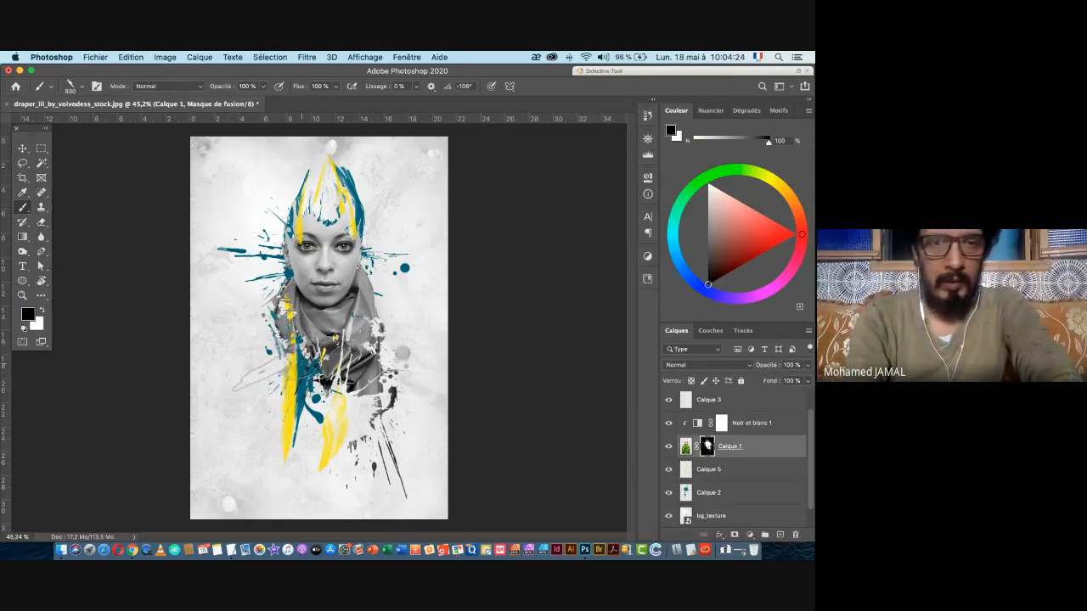
click(301, 365)
click(375, 482)
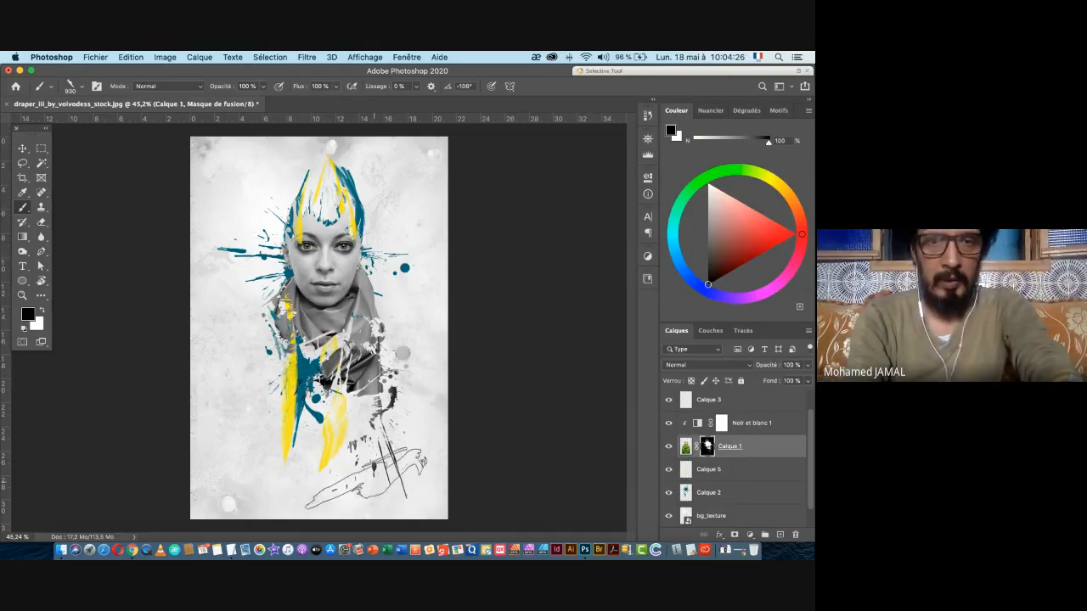
key(super+z)
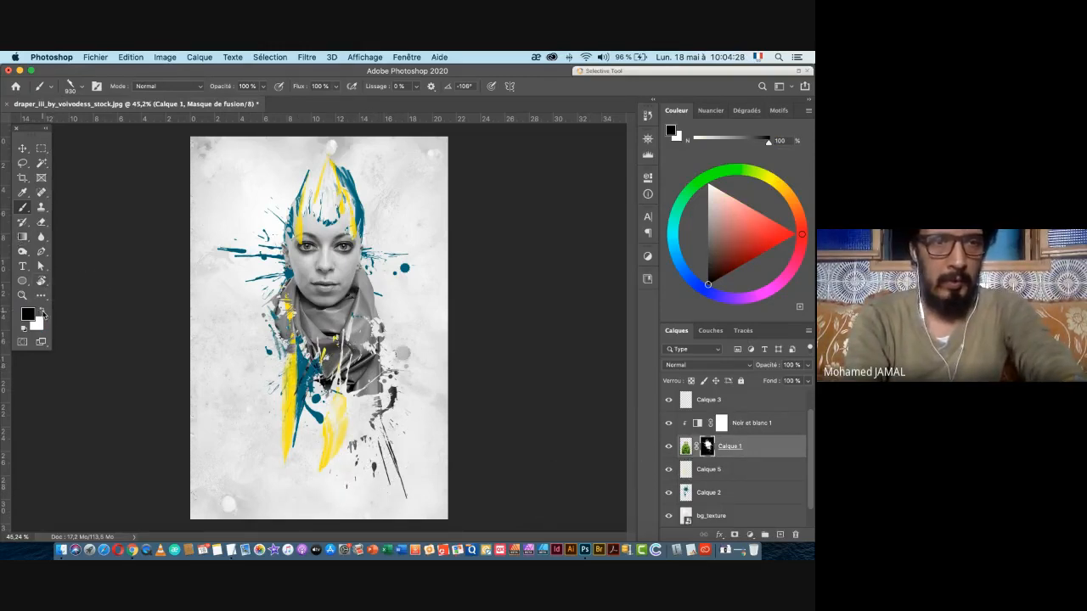
- Switch to white, reduce the brush to 702 px and stamp the Calque 1 mask to reveal a slanted splash at the scarf's lower left
click(42, 314)
mouse_move(212, 382)
mouse_down()
mouse_move(254, 407)
mouse_move(323, 339)
mouse_move(335, 353)
mouse_up()
mouse_move(289, 509)
mouse_down()
mouse_move(408, 454)
mouse_move(297, 510)
mouse_move(399, 462)
mouse_up()
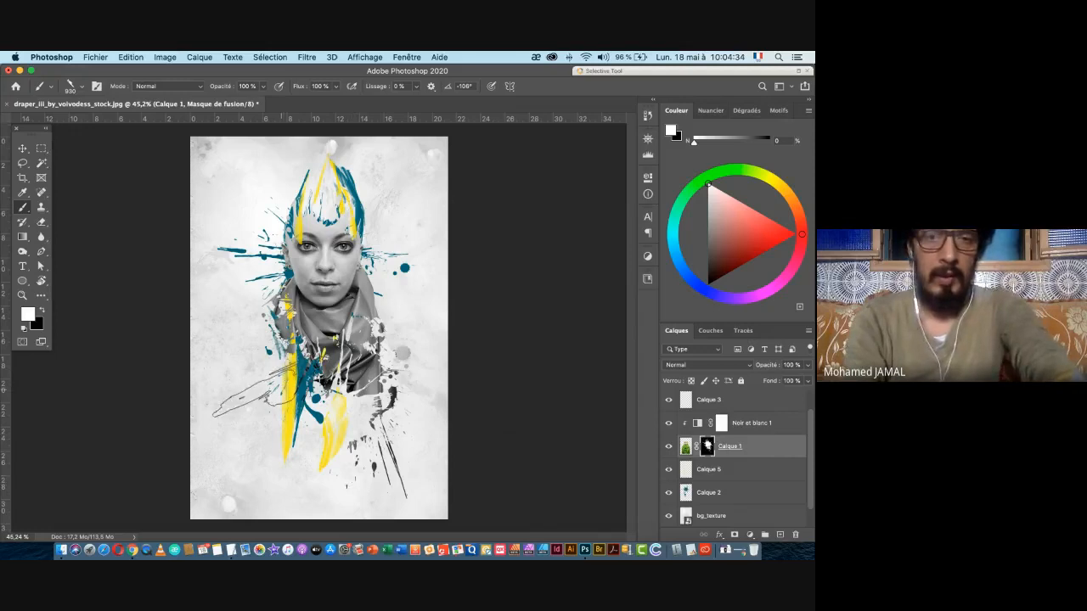
drag(300, 380, 273, 382)
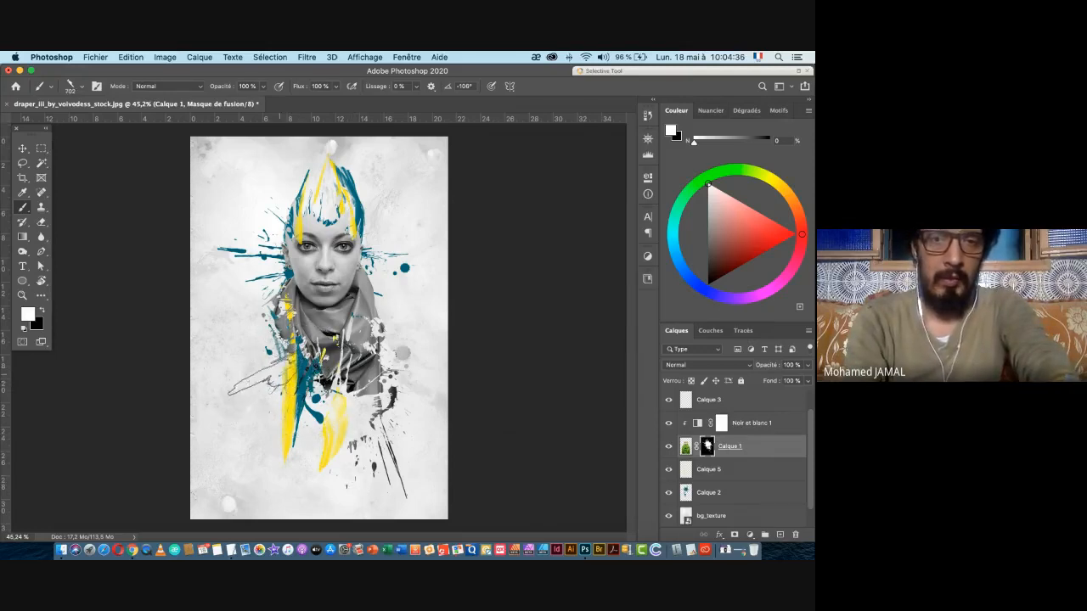
click(265, 392)
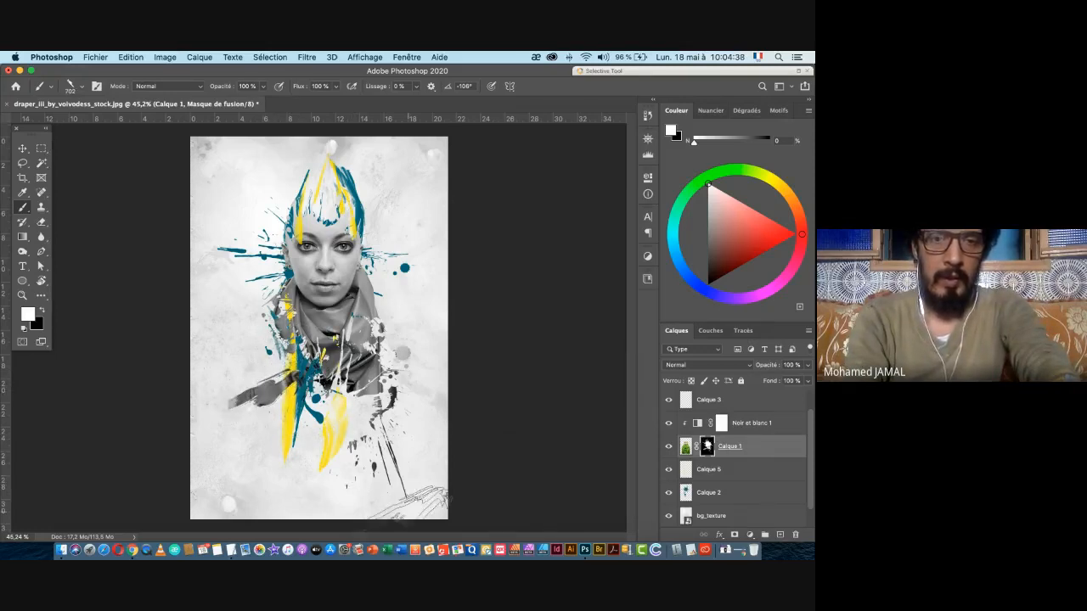
- Choose Sampled Brush 17 at 493 px and stamp white on the Calque 1 mask on both sides of the scarf
right_click(365, 399)
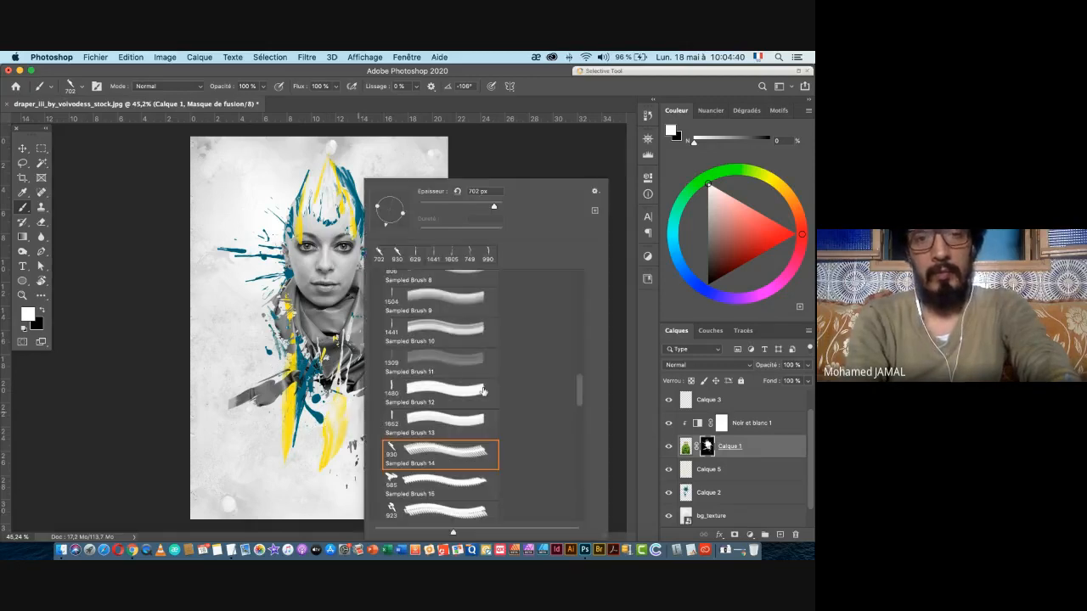
scroll(445, 418, down, 2)
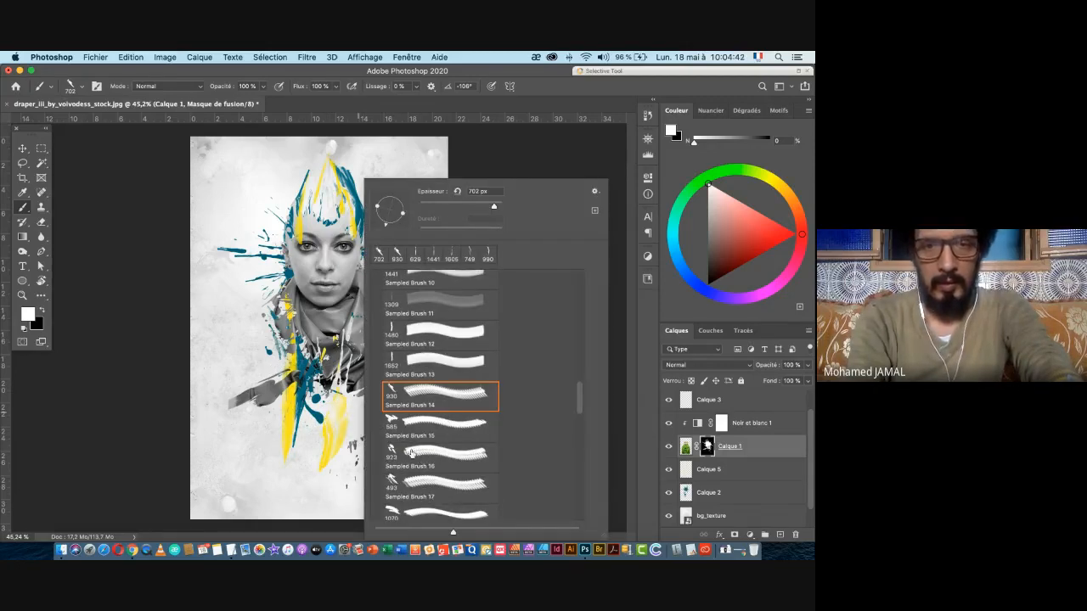
click(410, 425)
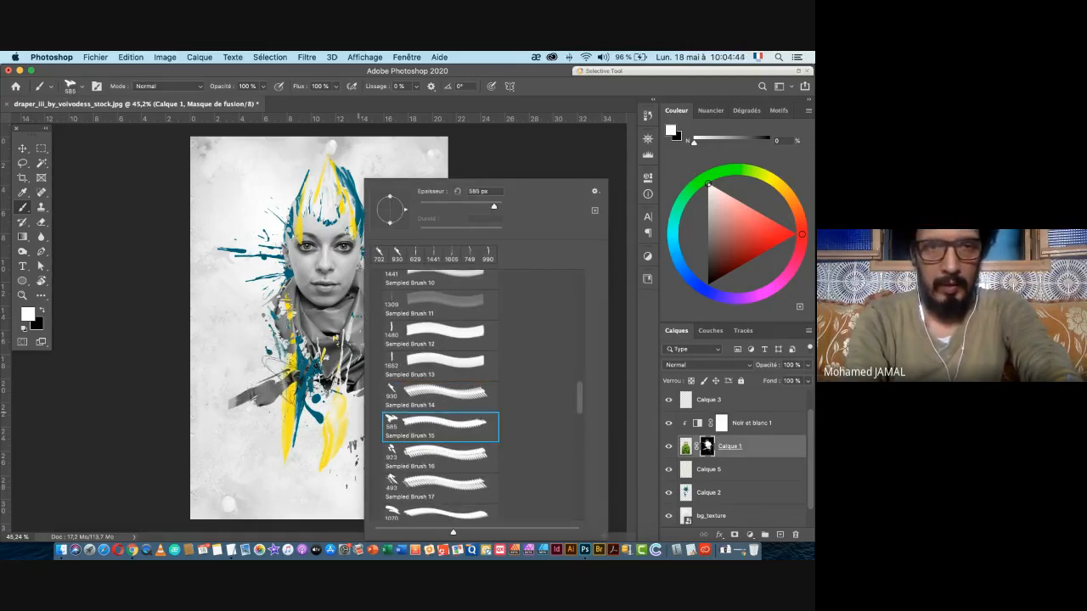
click(433, 480)
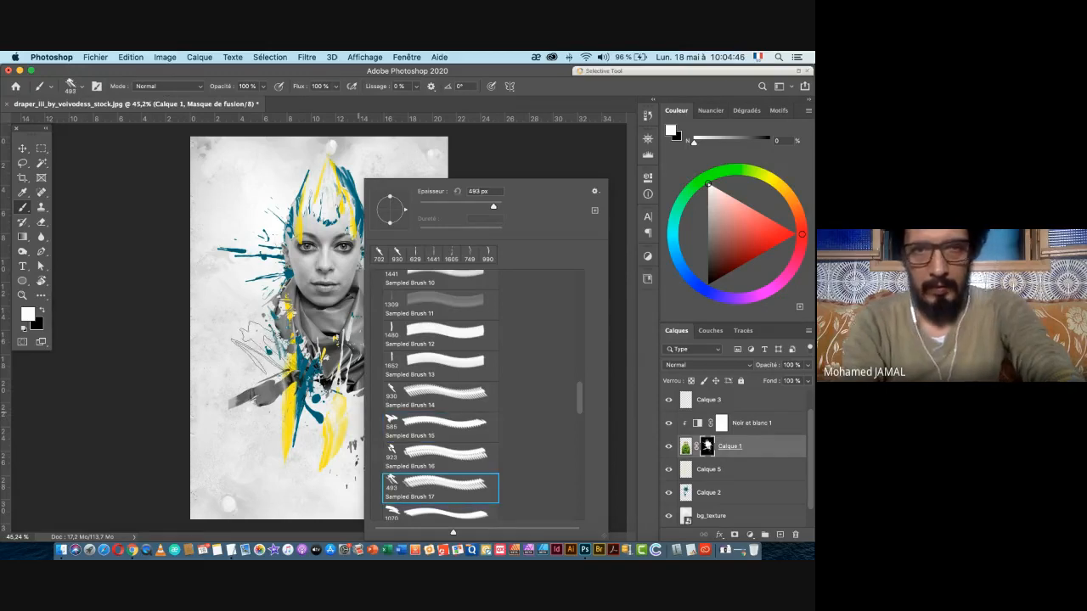
key(Return)
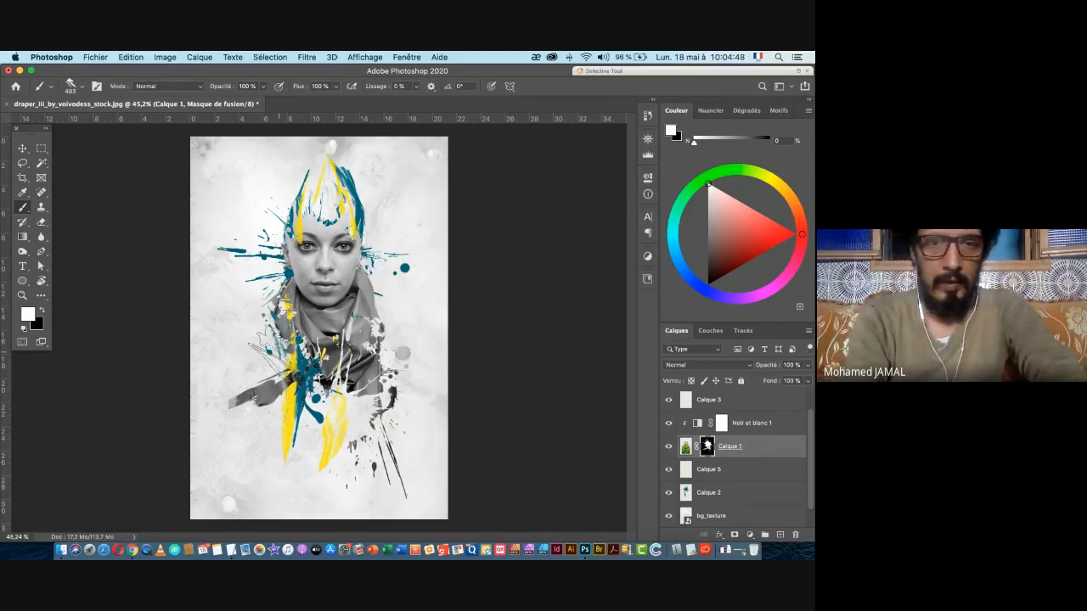
click(270, 352)
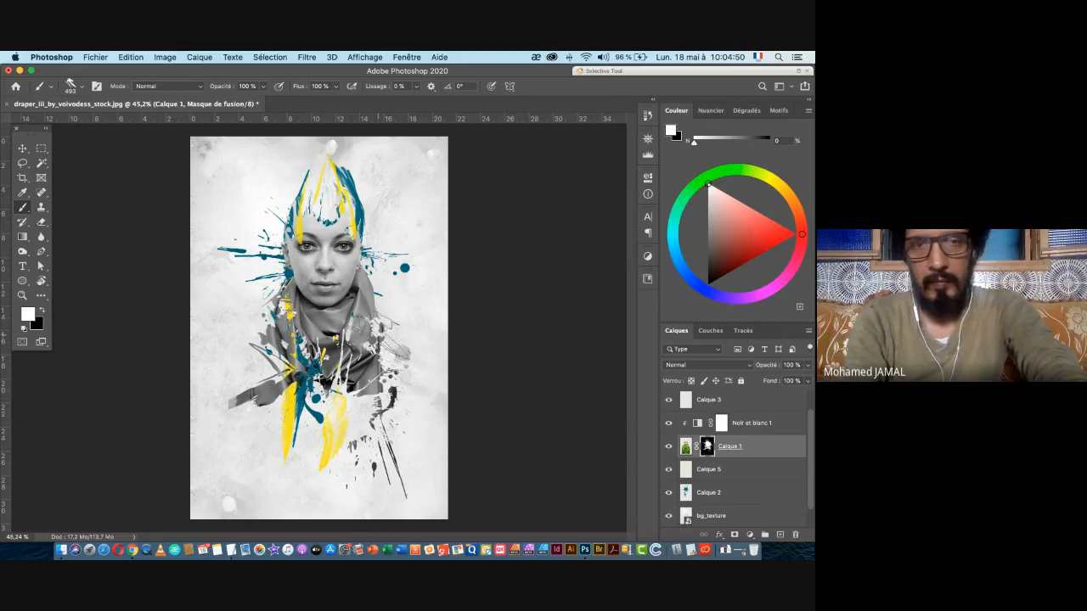
click(382, 323)
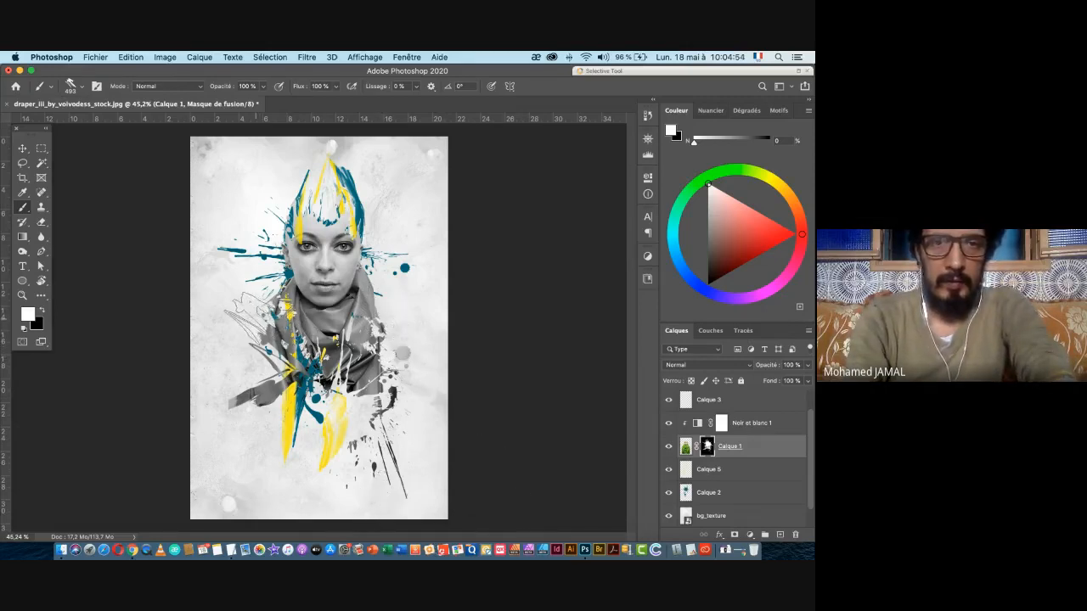
- Rotate the brush tip to -93°, enlarge it to 637 px and stamp the mask to reveal more of the scarf's left shoulder
right_click(355, 406)
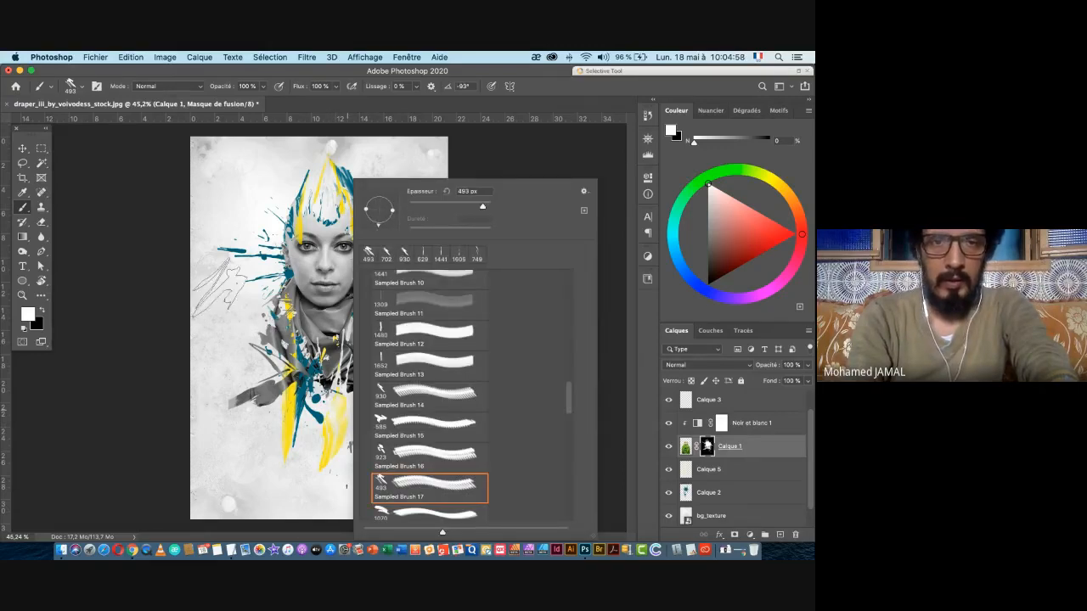
click(261, 294)
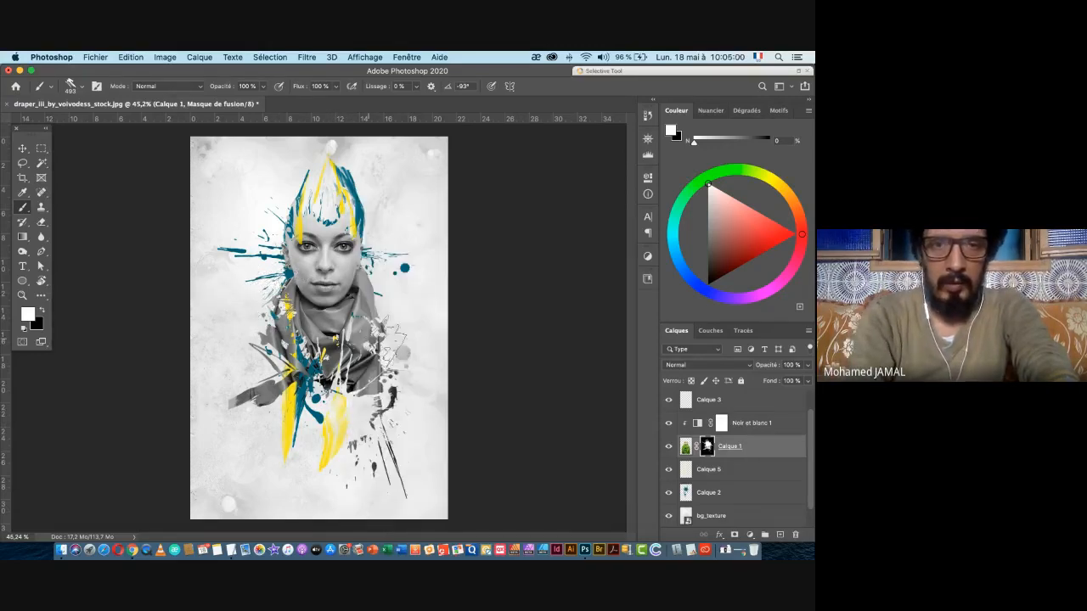
drag(367, 411, 395, 411)
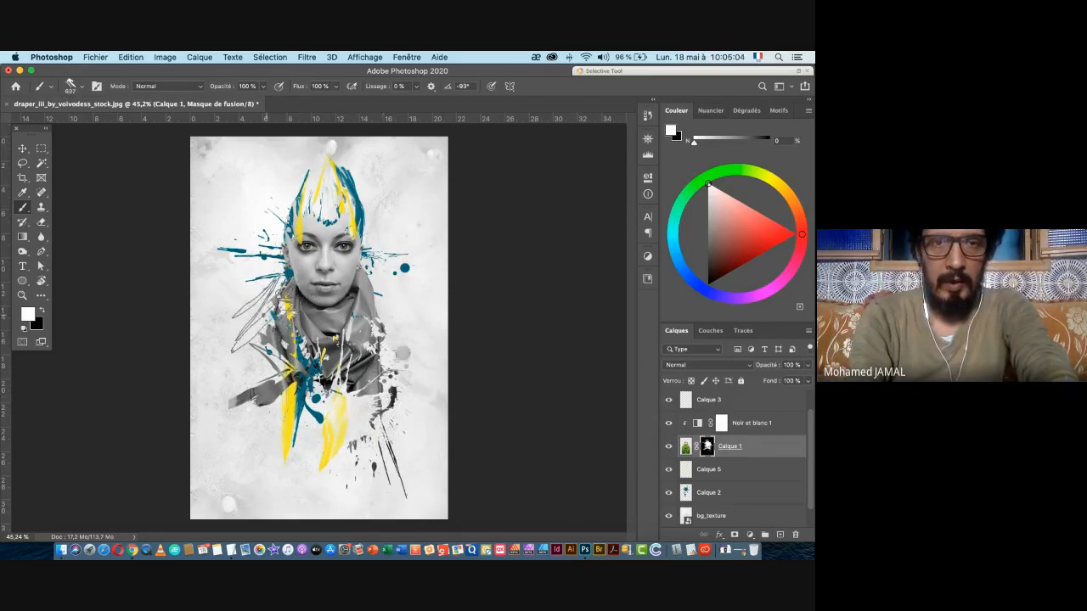
click(259, 321)
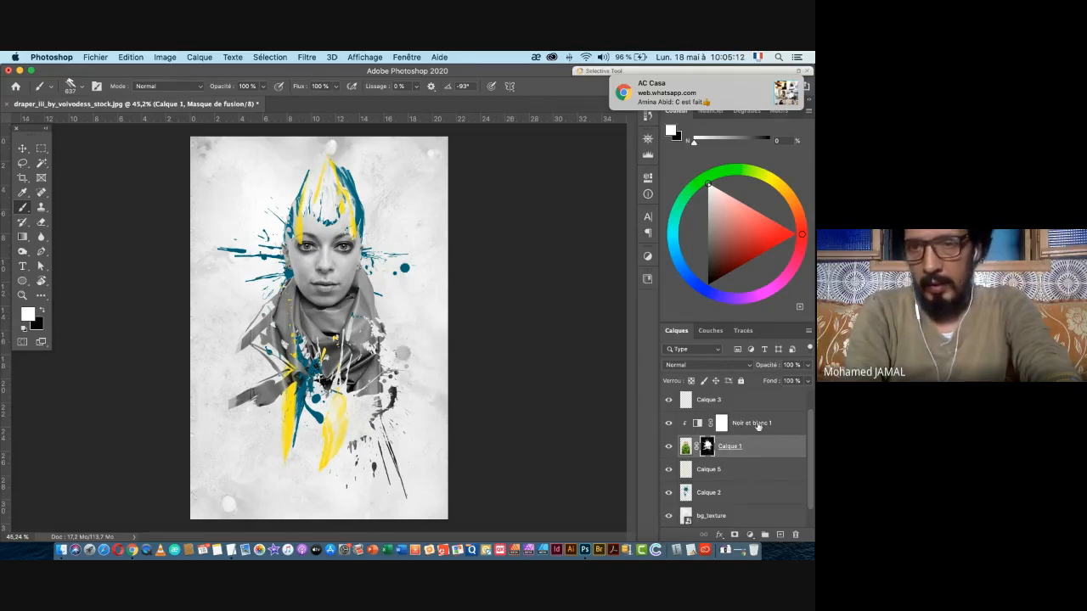
- Add a layer above Calque 5 and stamp a yellow splash across the lower left of the scarf
drag(810, 428, 813, 406)
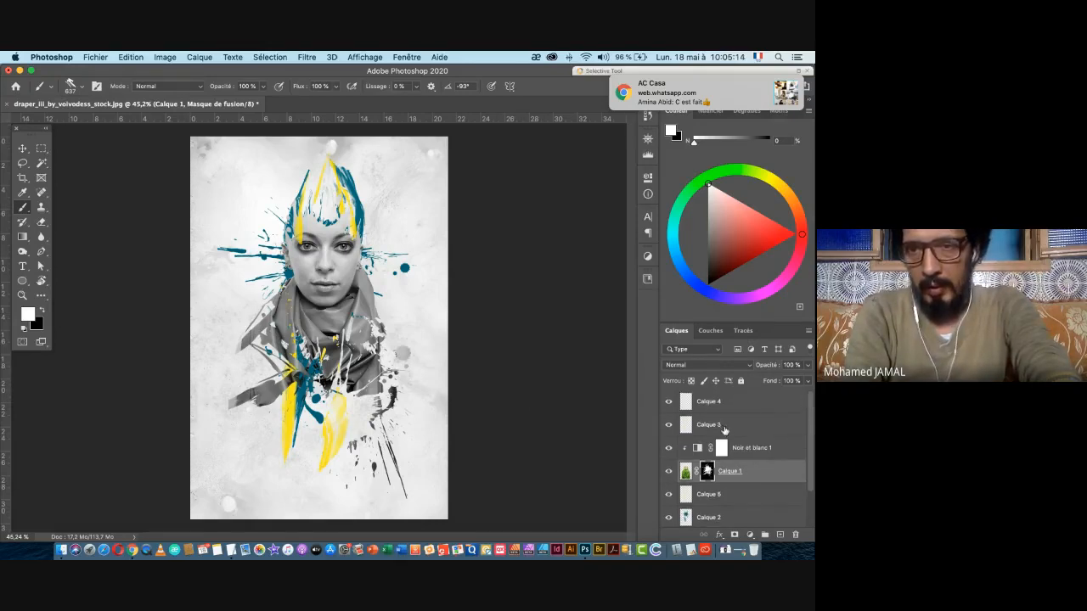
drag(809, 423, 811, 464)
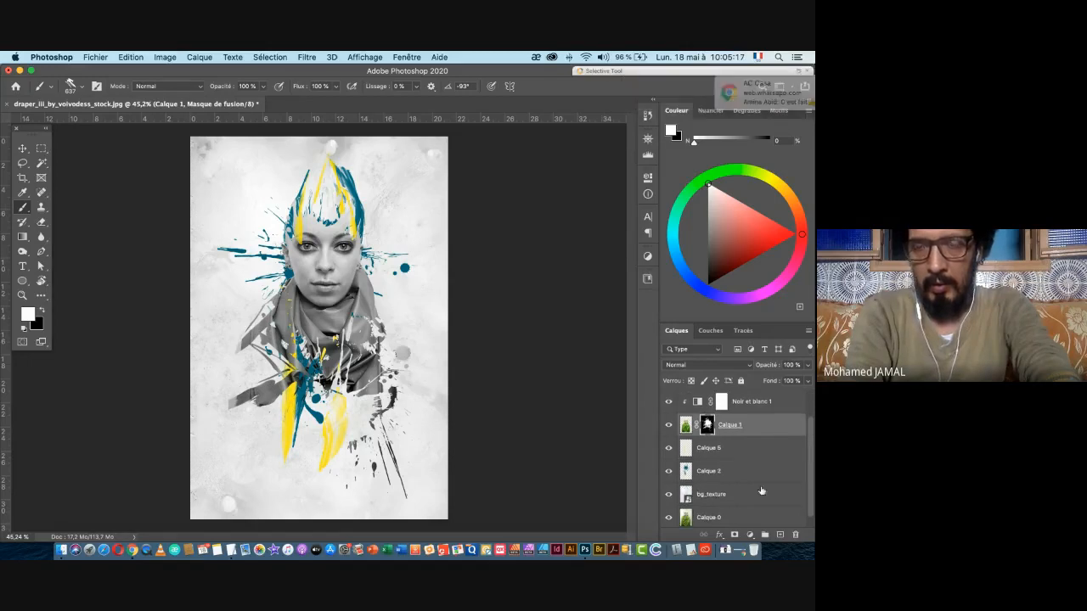
click(712, 450)
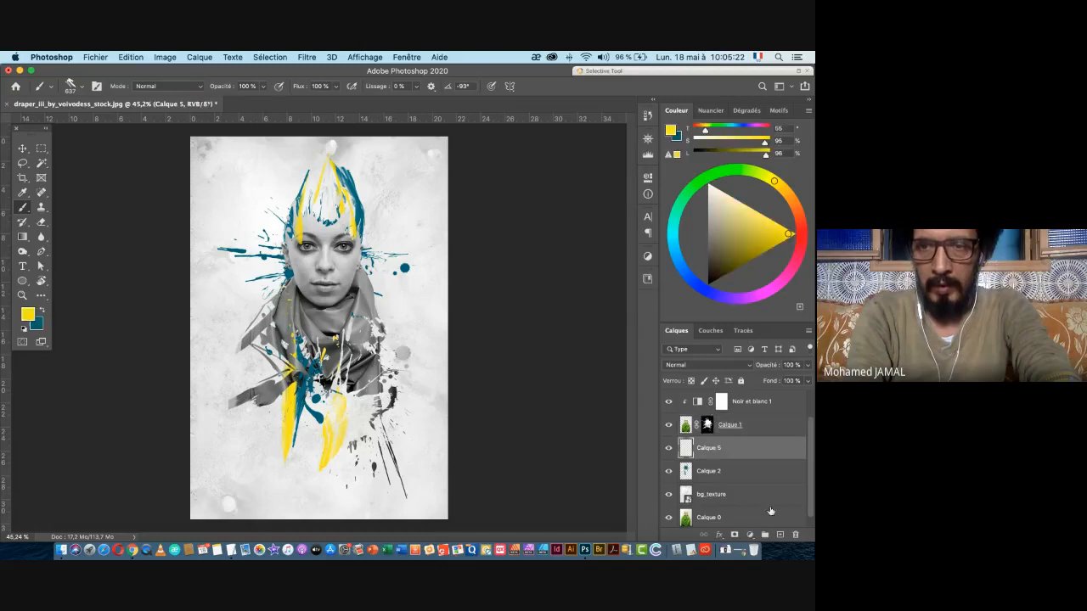
click(780, 535)
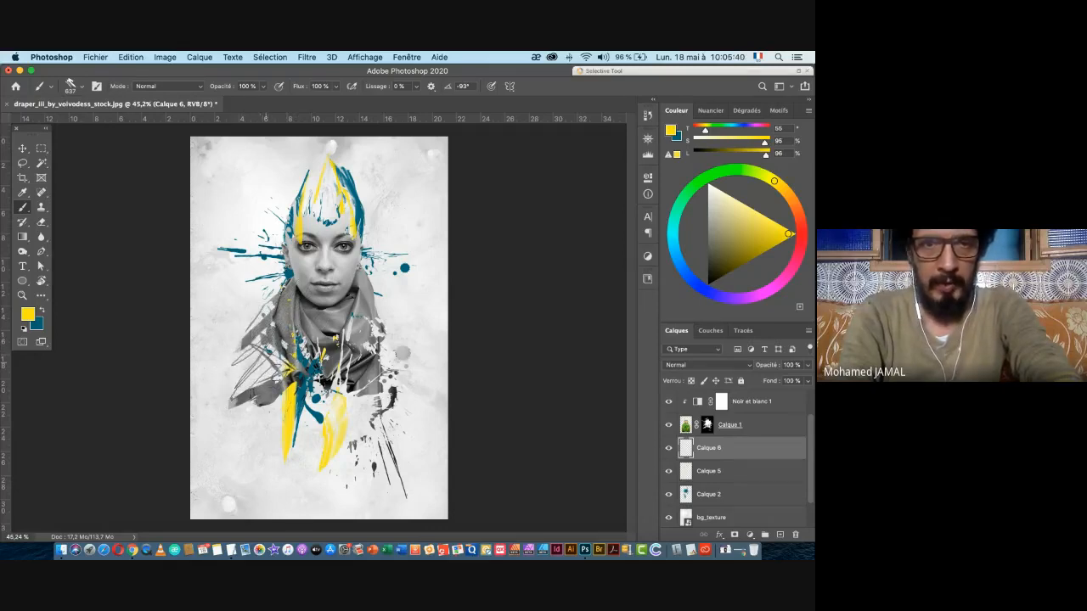
click(267, 361)
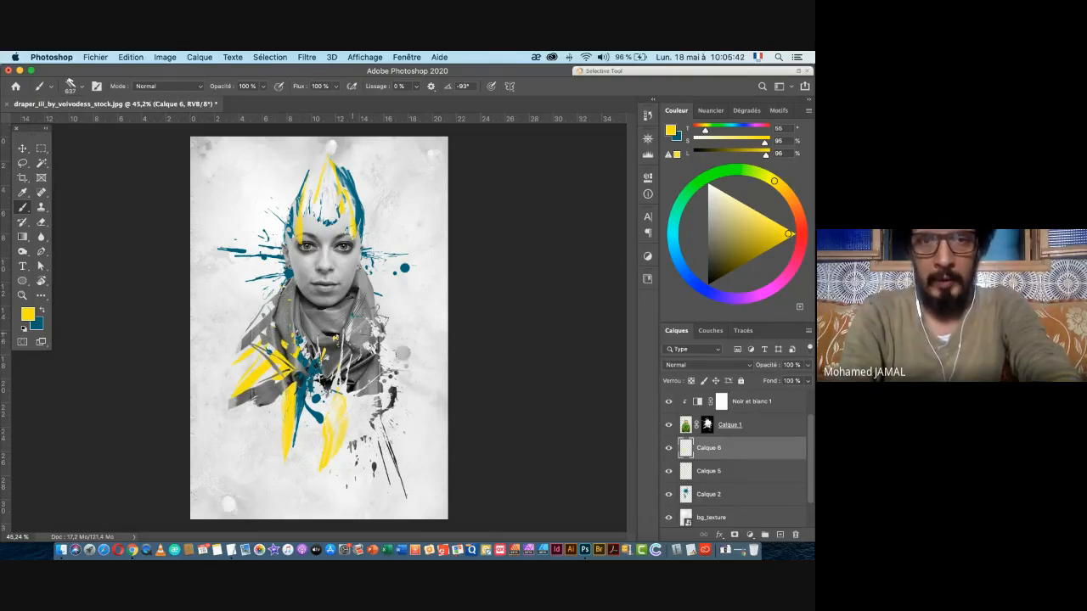
- Add a layer above Calque 4 and stamp a yellow splash on the scarf's right side with the brush at 326 px and -23°
drag(354, 334, 338, 334)
scroll(703, 438, up, 2)
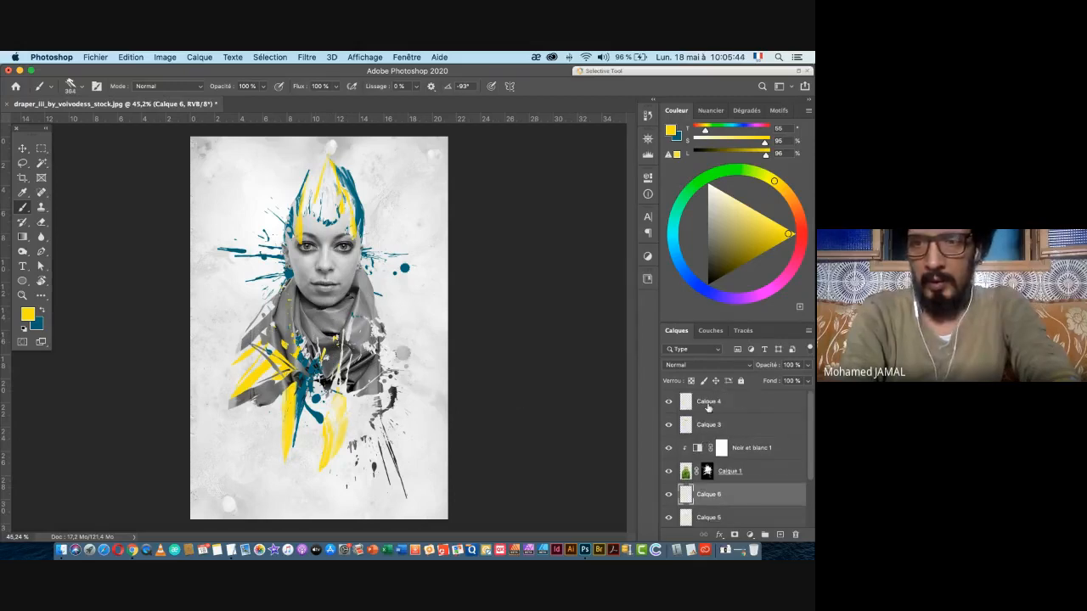
click(708, 404)
click(781, 535)
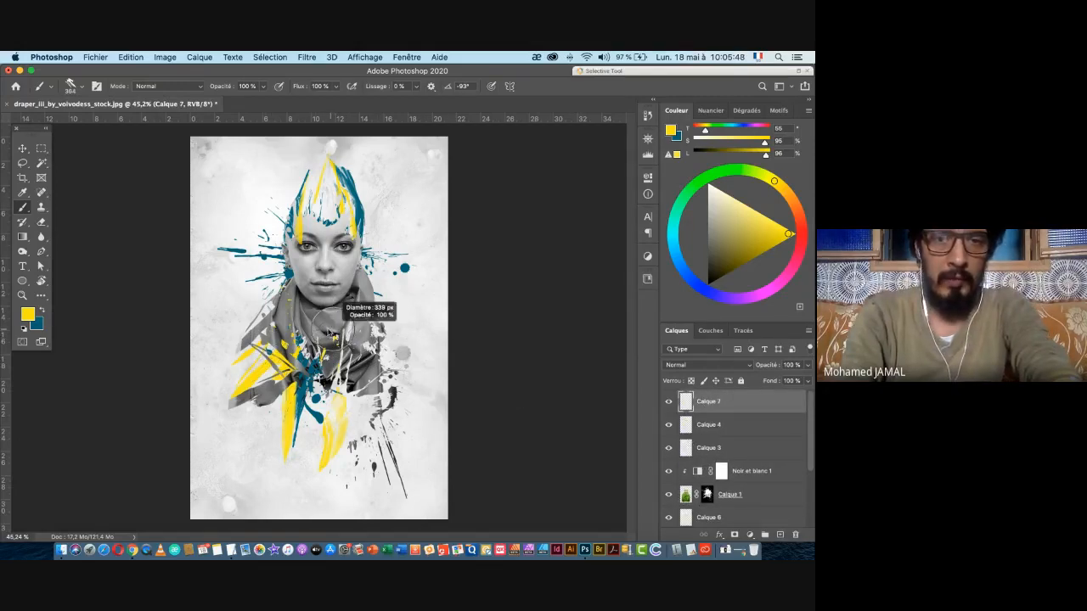
right_click(331, 327)
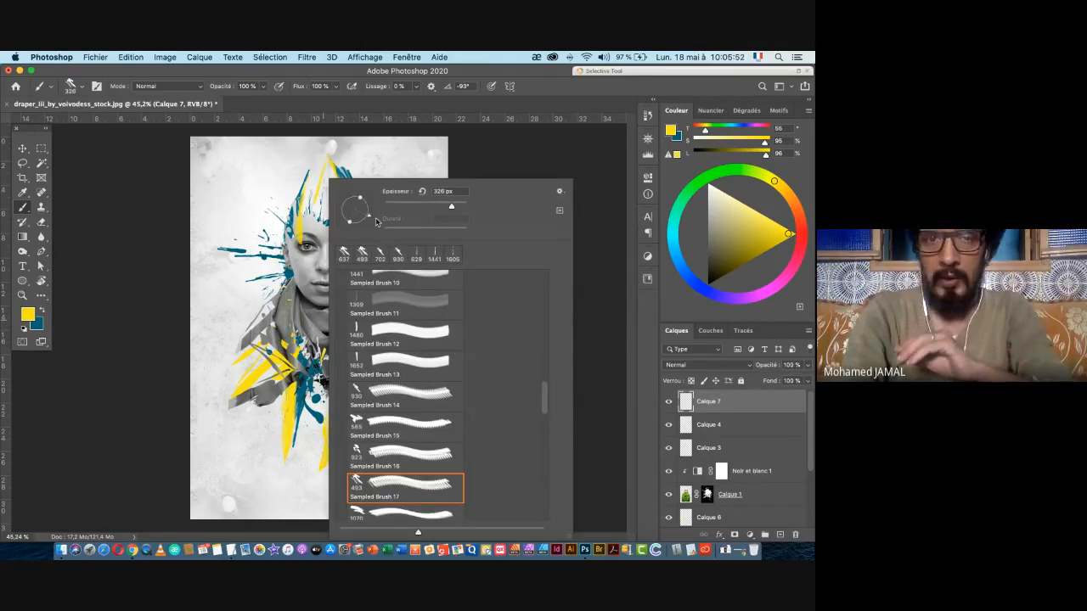
click(376, 222)
key(Return)
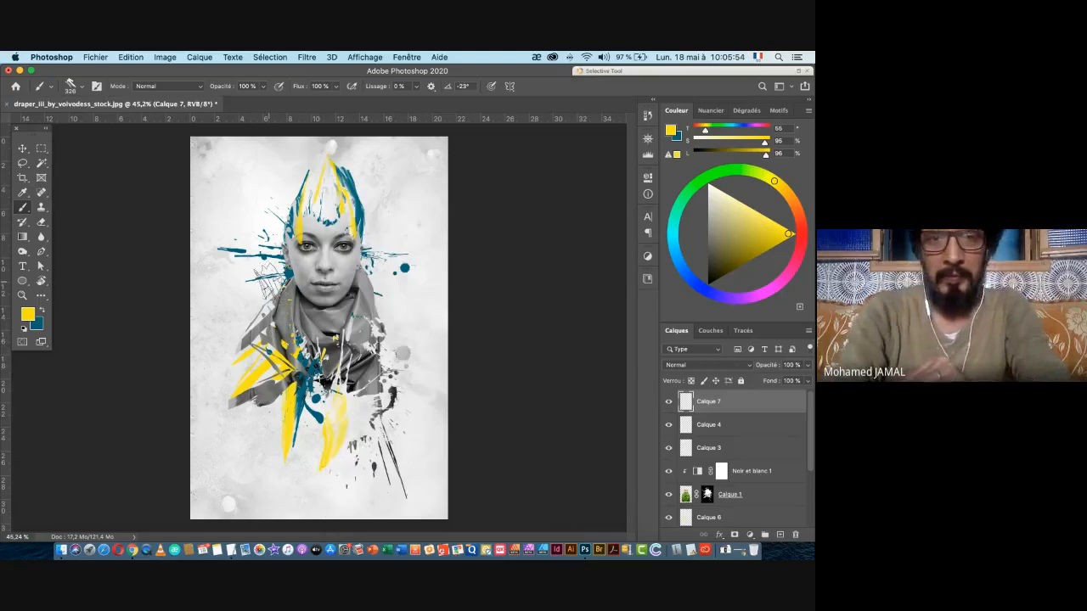
click(365, 365)
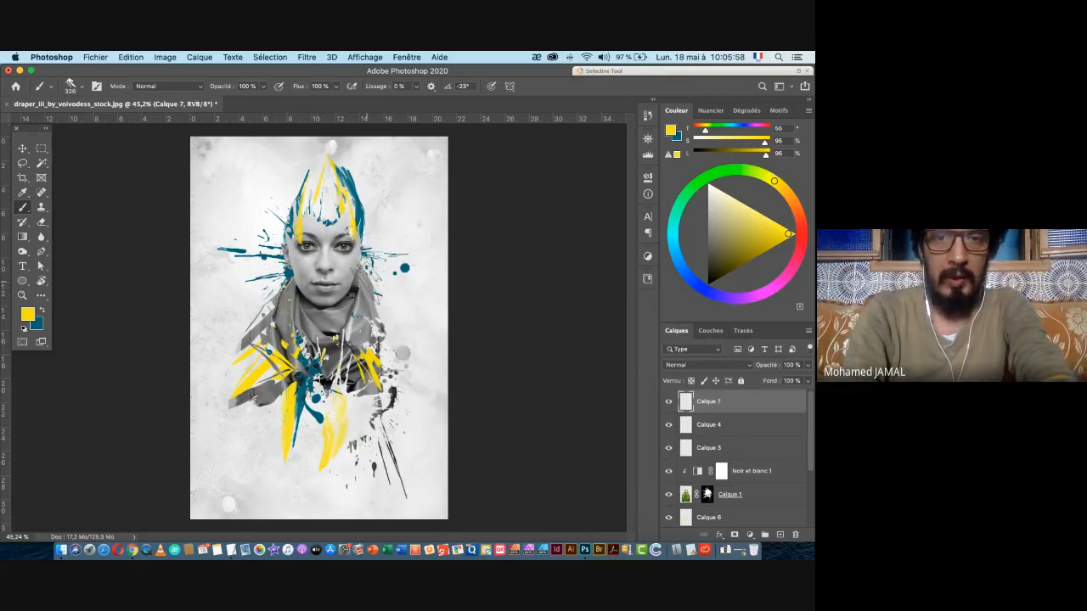
- Choose Sampled Brush 19 at 2013 px, try a long vertical yellow stroke over the scarf and undo it
right_click(312, 263)
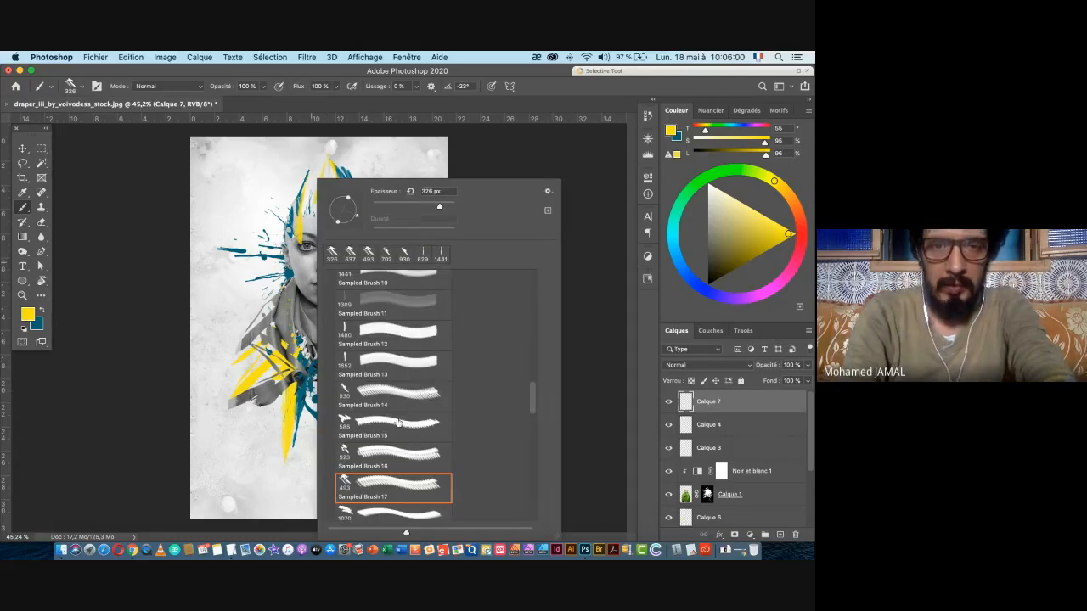
scroll(397, 422, down, 5)
click(369, 407)
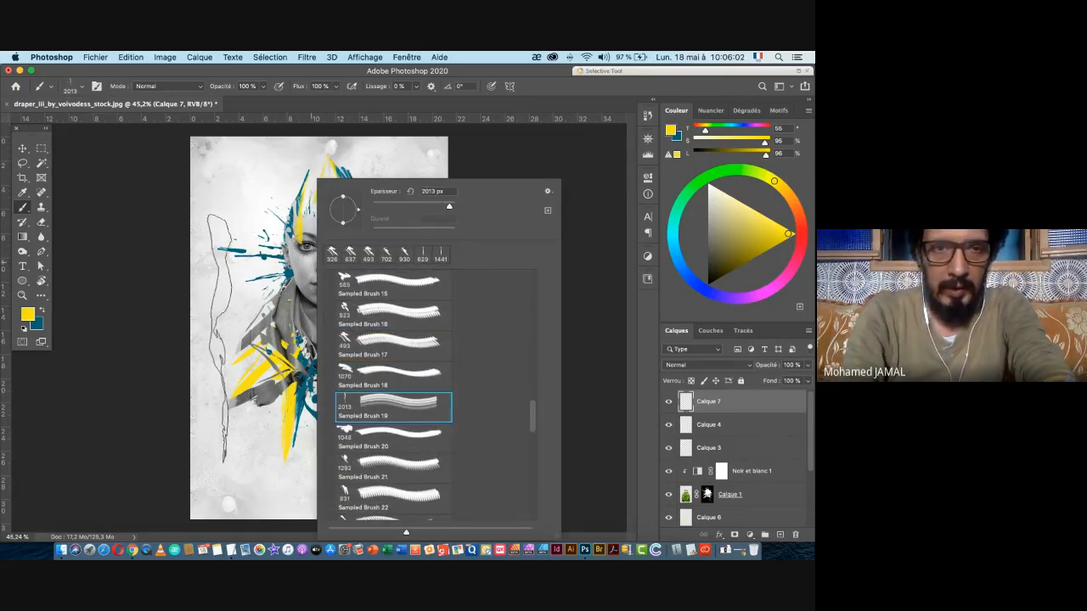
key(Return)
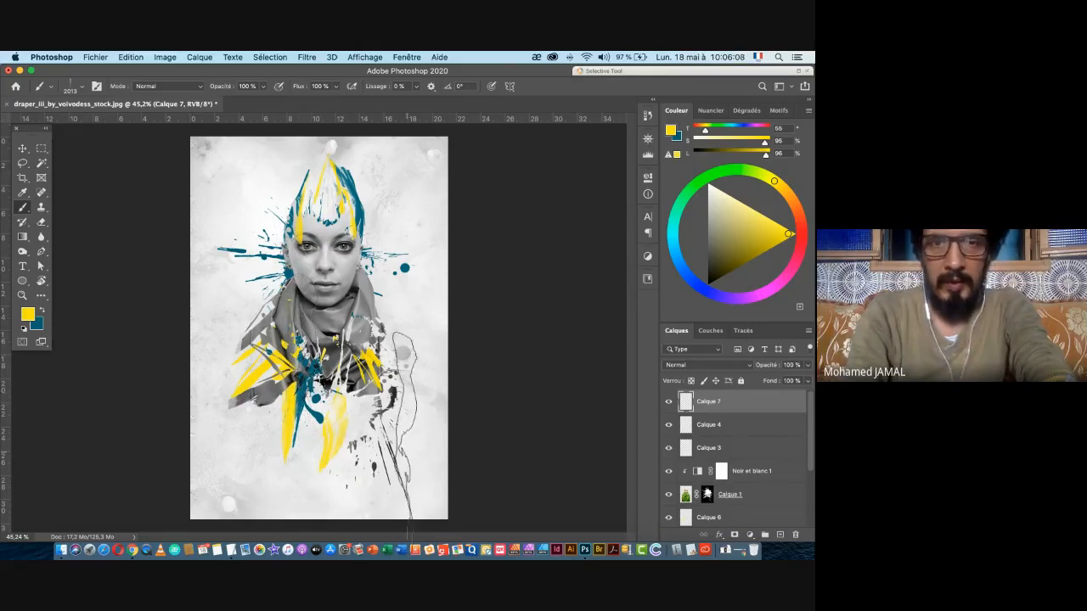
click(311, 399)
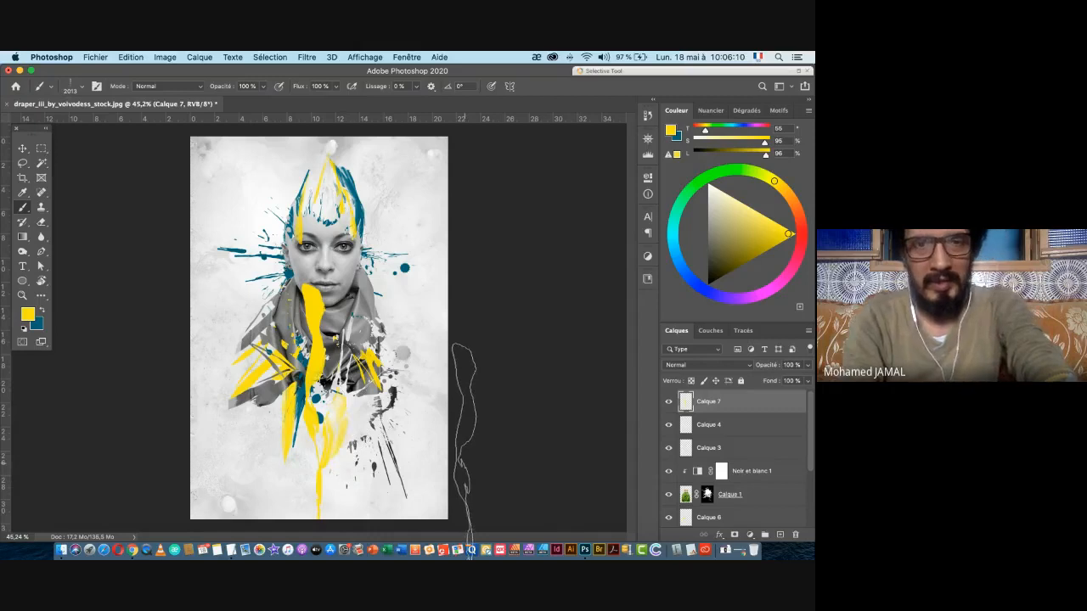
key(super+z)
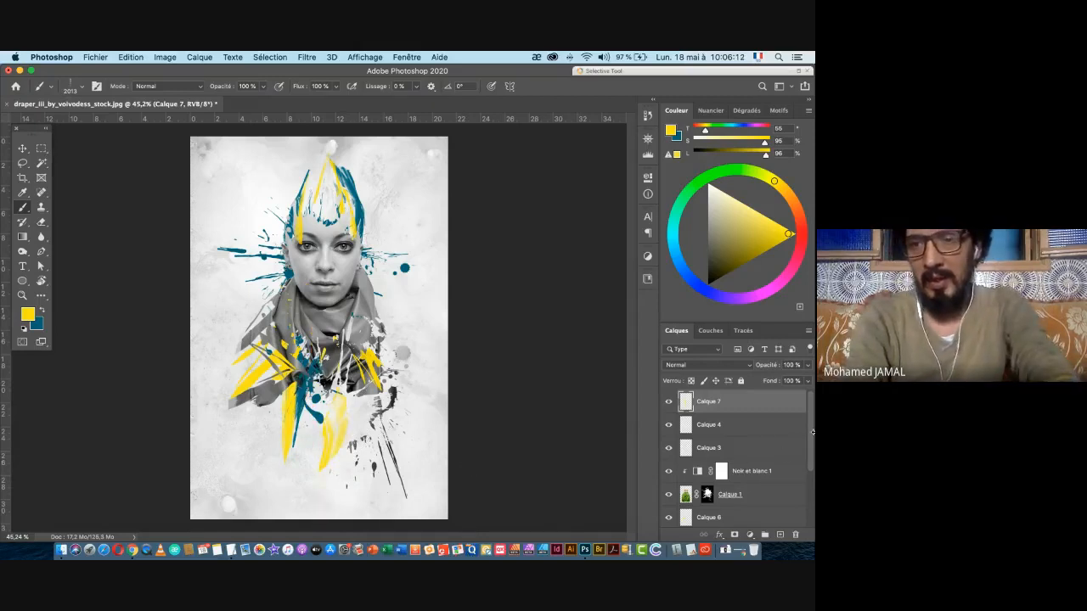
- Stamp a long vertical yellow stroke below the scarf on Calque 6, behind the portrait, and swap the painting colour to teal
drag(811, 436, 812, 510)
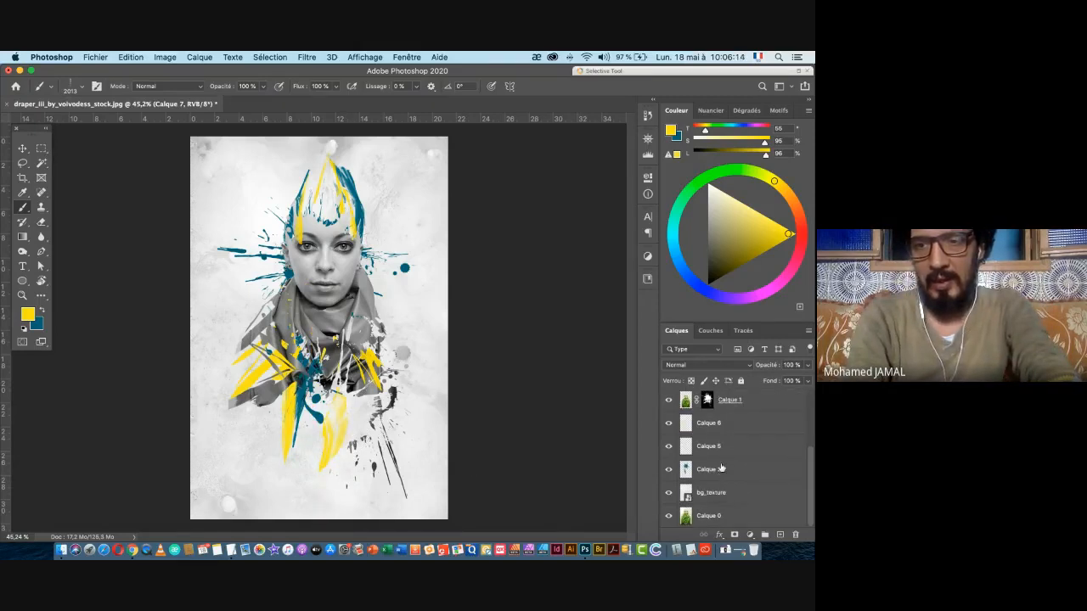
click(718, 432)
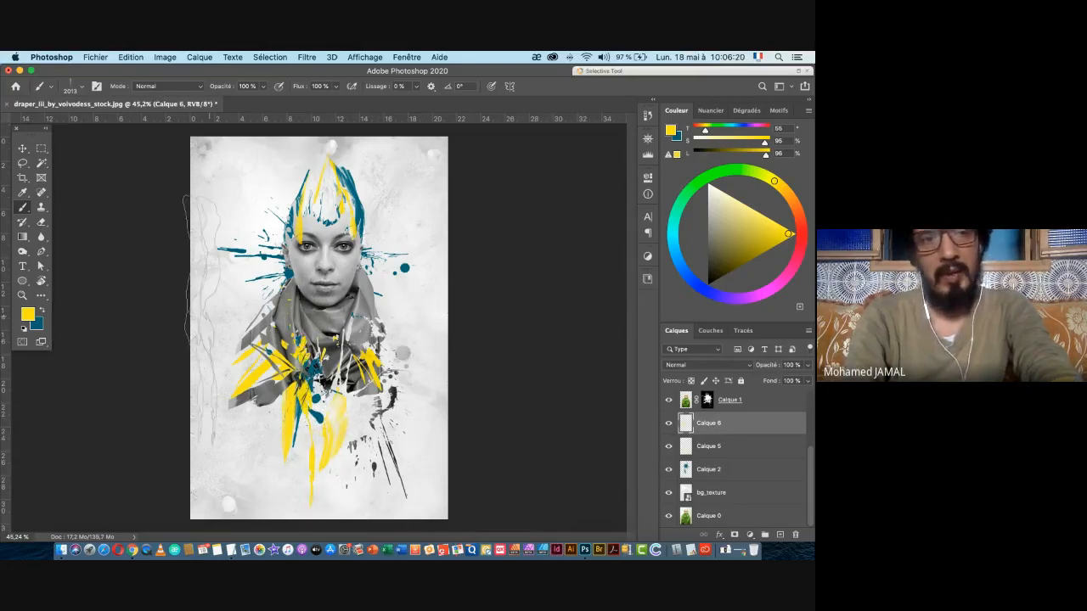
click(45, 310)
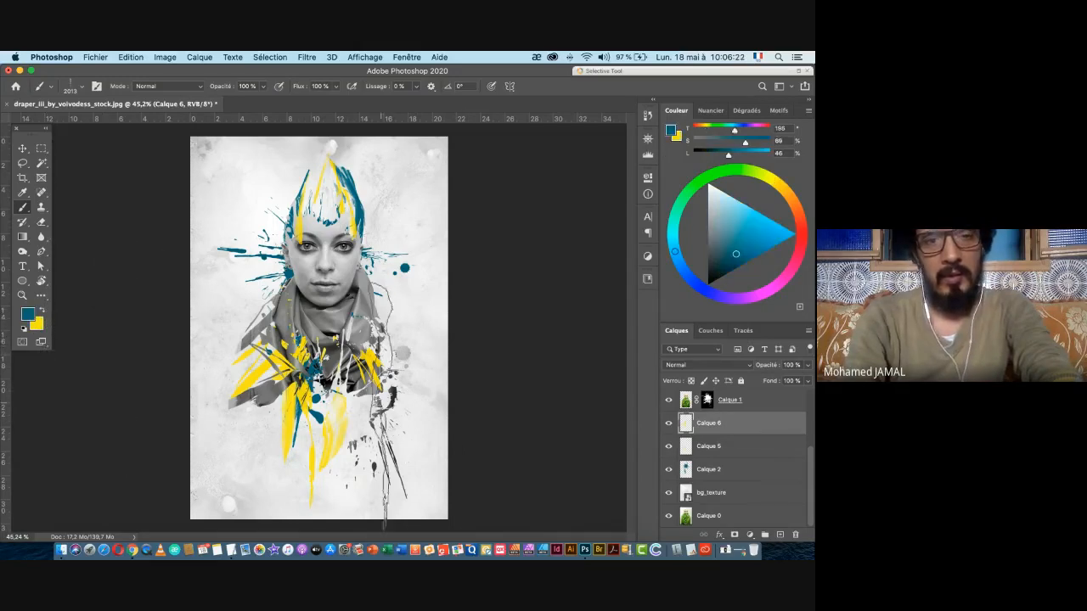
- Reduce Sampled Brush 19 to 1117 px and rotate its tip to 179°
drag(346, 367, 283, 367)
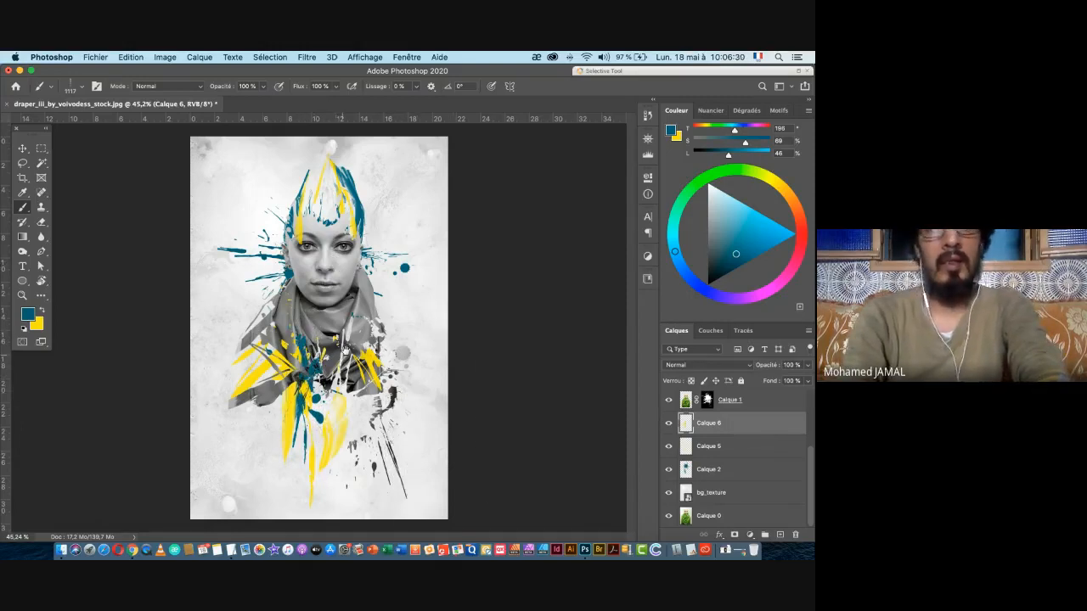
mouse_move(299, 193)
mouse_down()
mouse_move(337, 218)
mouse_move(332, 281)
mouse_up()
right_click(427, 270)
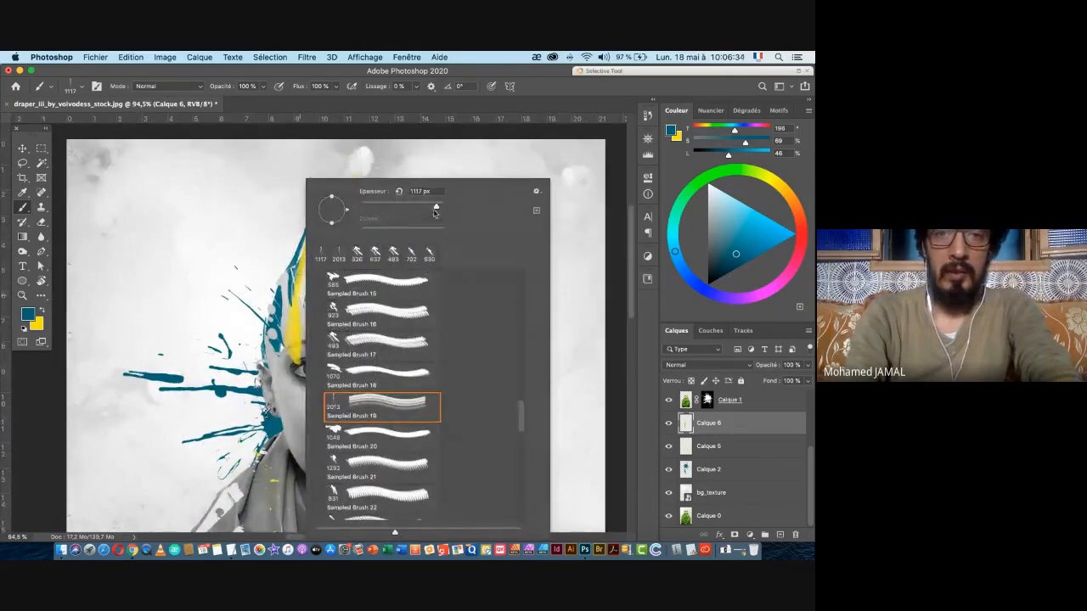
mouse_move(323, 190)
mouse_down()
mouse_move(337, 226)
mouse_move(312, 216)
mouse_move(317, 231)
mouse_up()
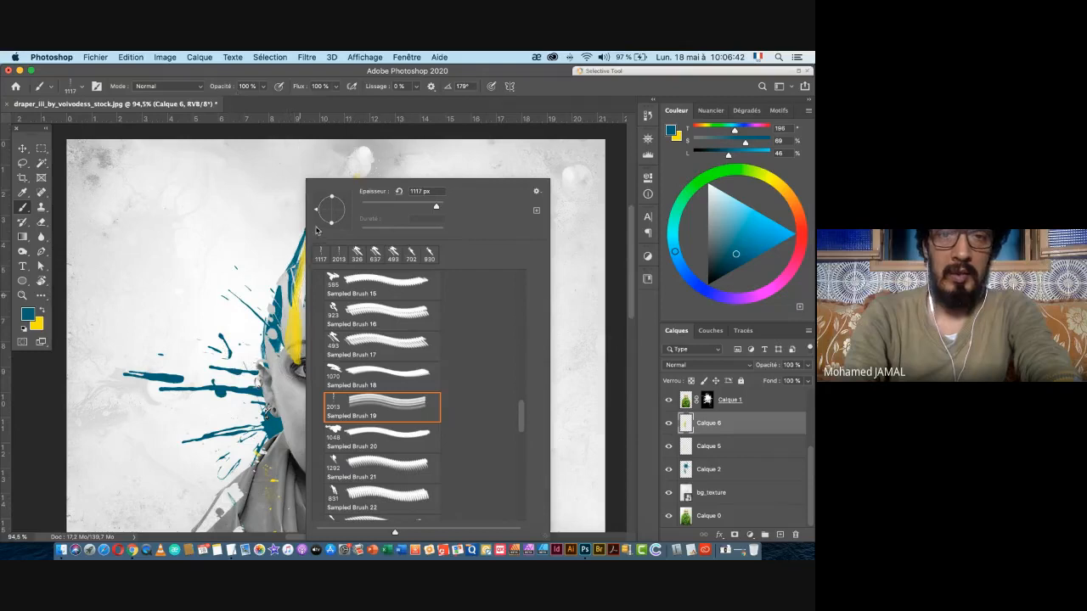
click(548, 223)
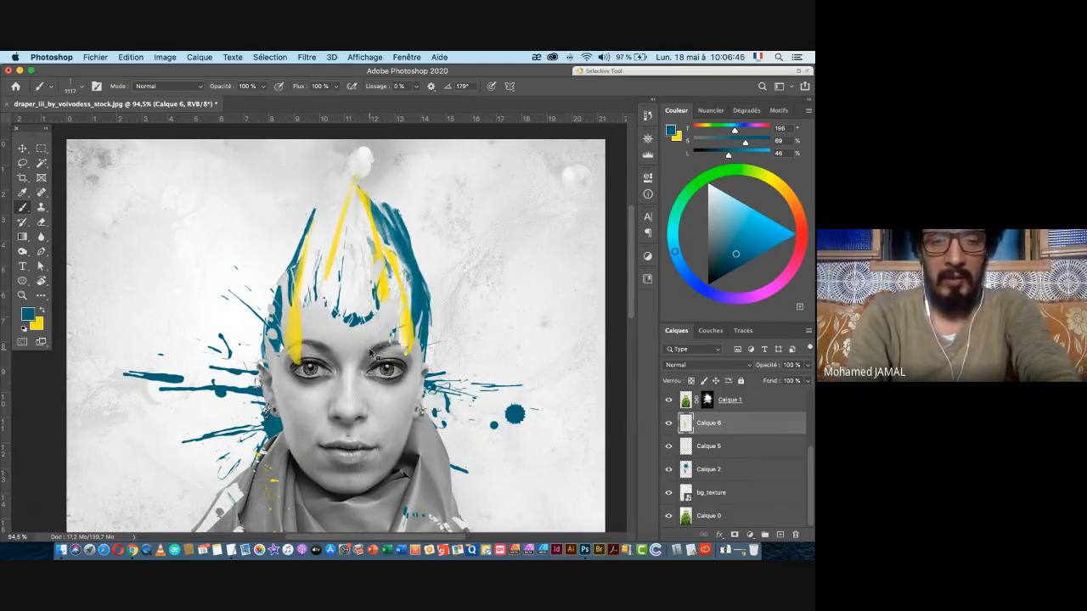
- Reduce the brush to 737 px and stamp a vertical teal streak down the middle of the hair on Calque 6
drag(358, 359, 270, 362)
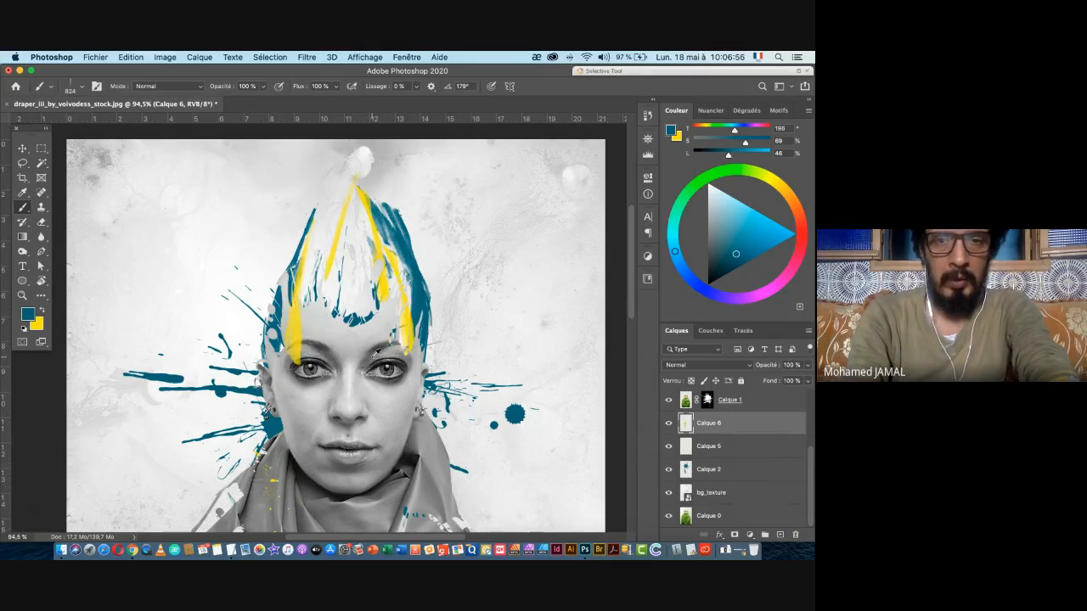
mouse_move(351, 180)
mouse_down()
mouse_move(344, 392)
mouse_move(352, 199)
mouse_up()
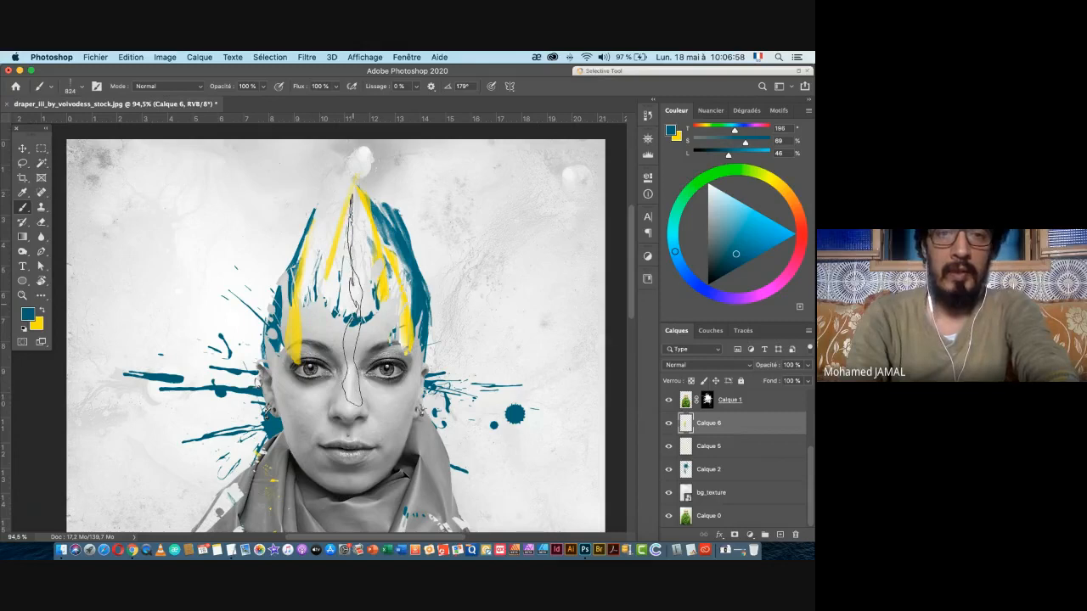
drag(353, 303, 335, 280)
right_click(334, 280)
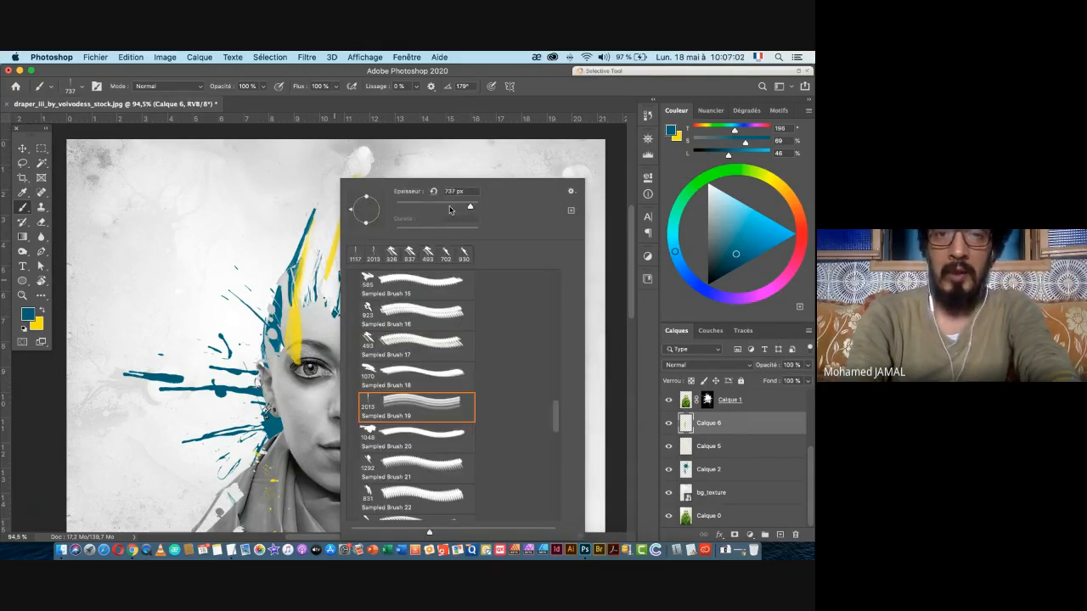
click(318, 75)
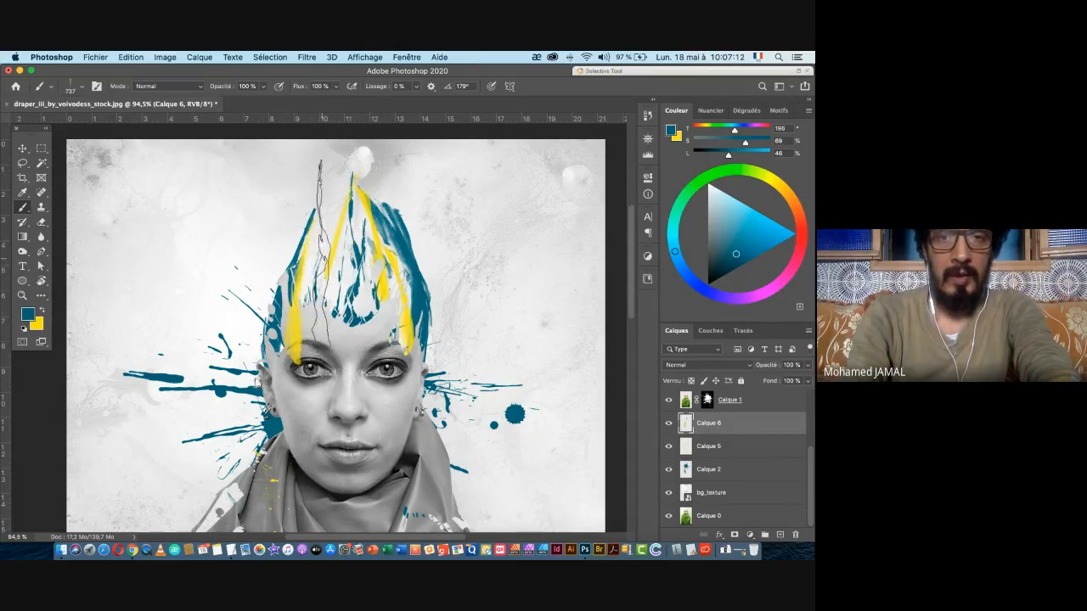
- Set the brush angle to 167° and stamp more teal streaks through the left and middle of the hair
right_click(326, 253)
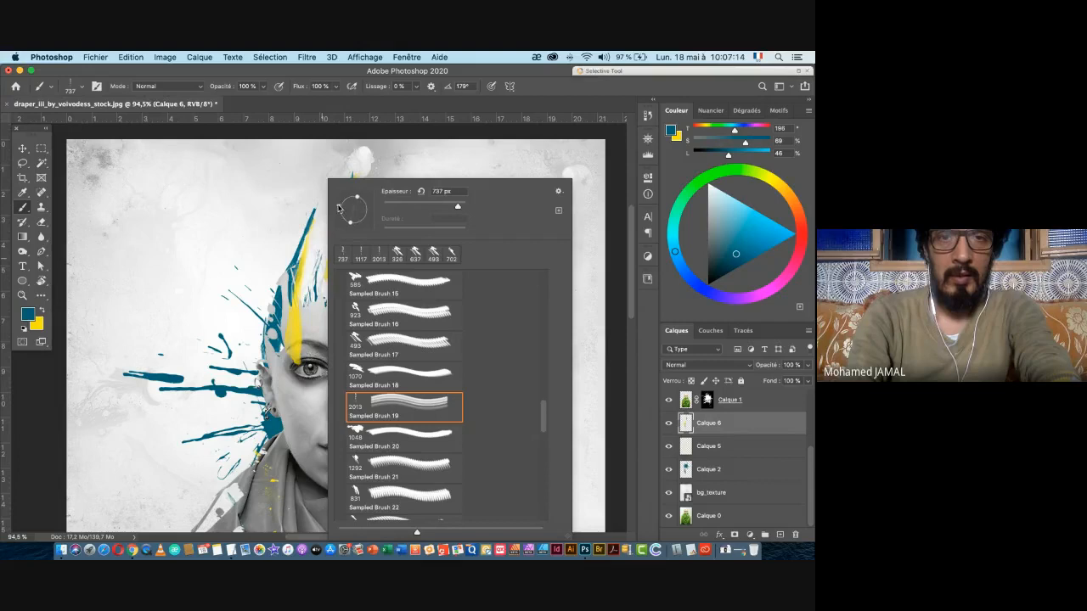
drag(338, 207, 339, 206)
click(263, 216)
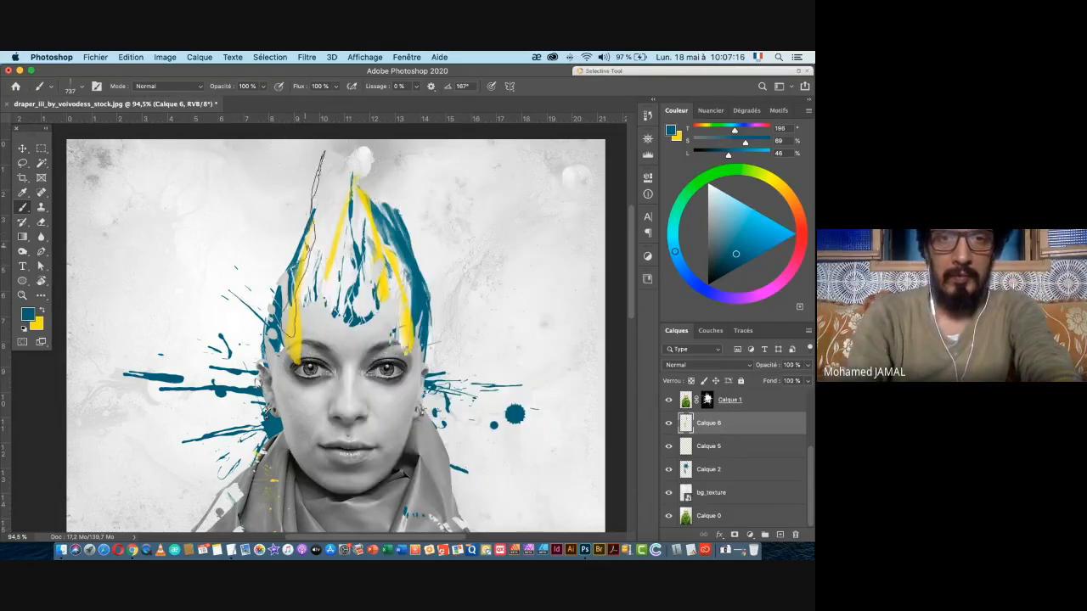
click(312, 261)
click(343, 292)
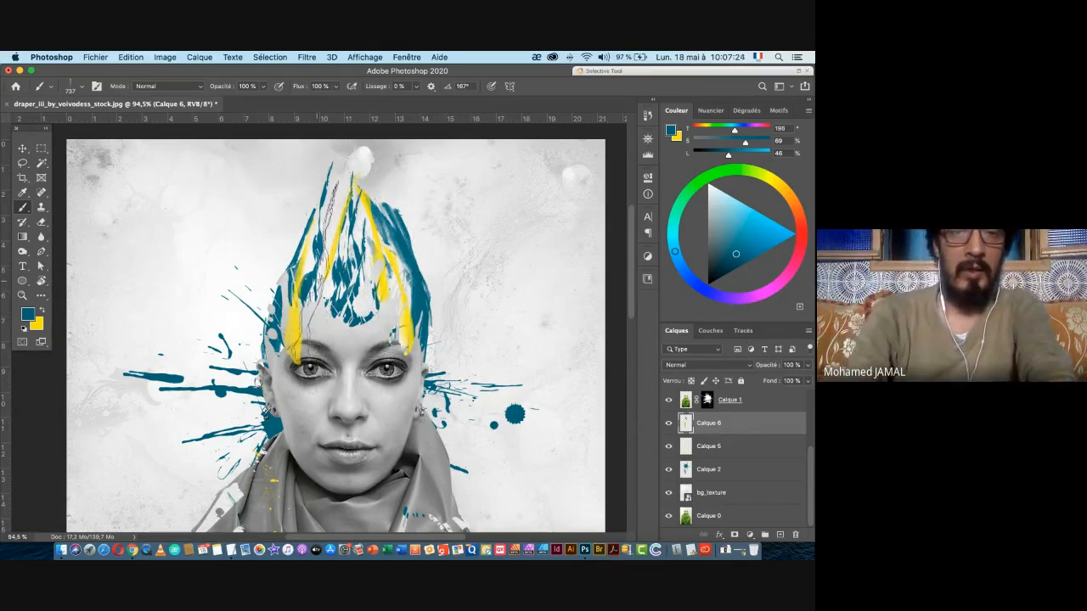
- Compare the larger splash brushes further down the preset list and choose Sampled Brush 41
right_click(359, 396)
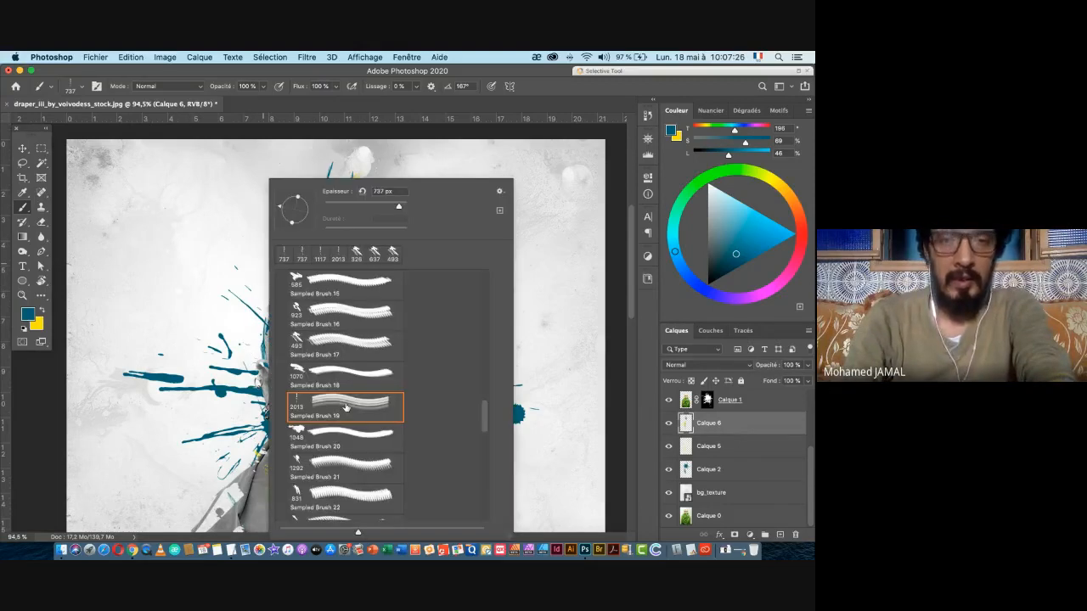
scroll(355, 422, down, 4)
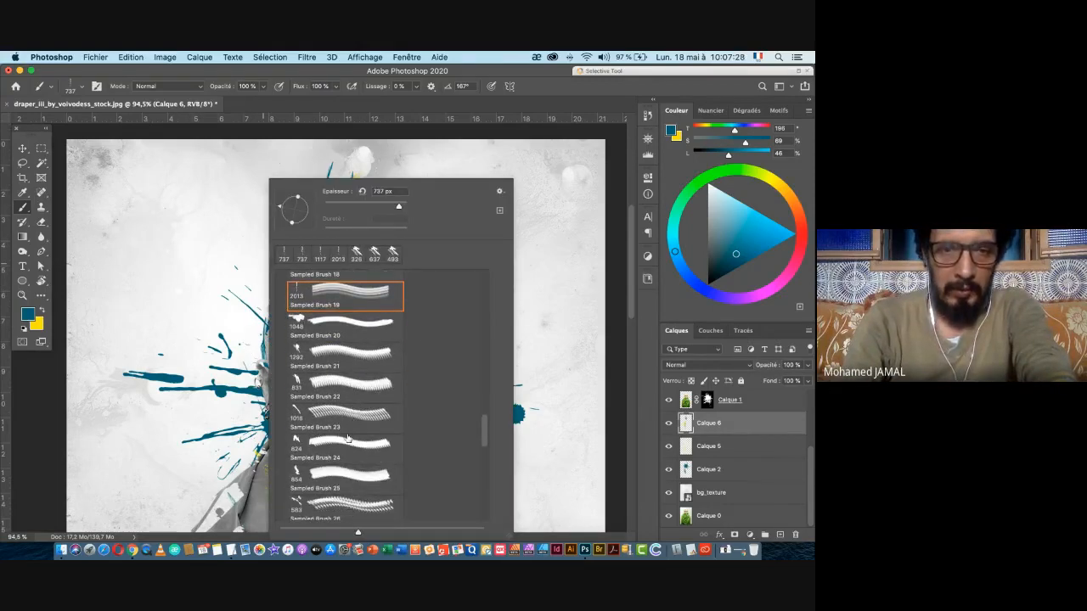
scroll(347, 437, down, 10)
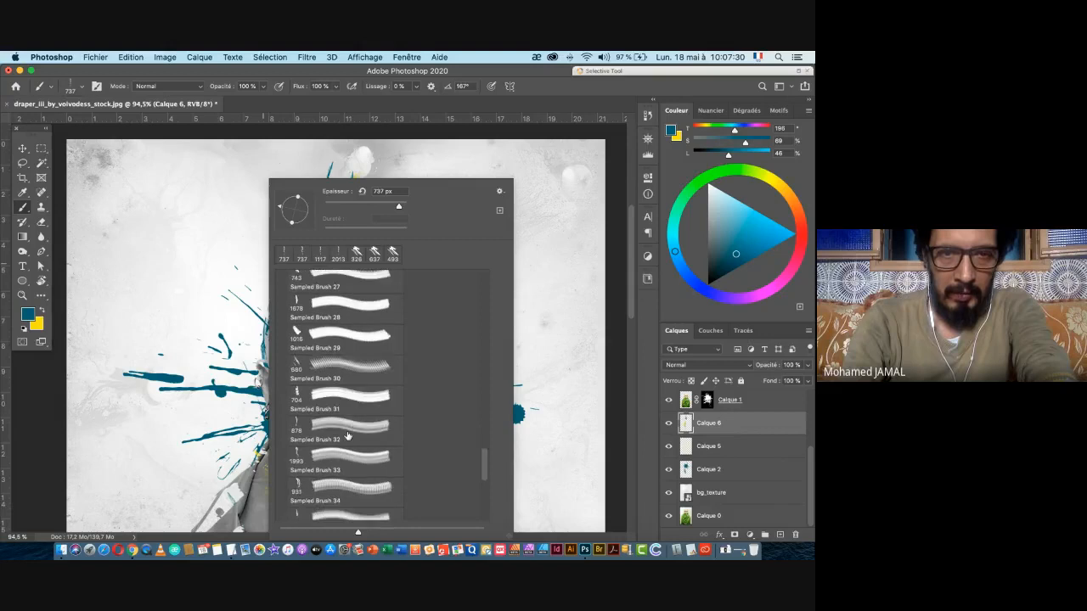
scroll(348, 437, down, 6)
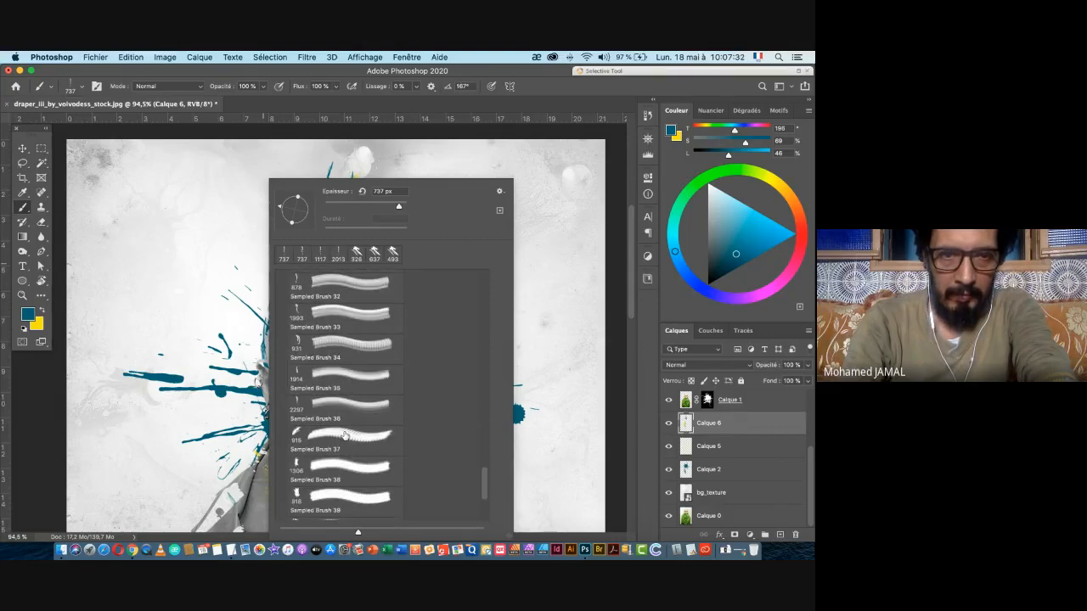
click(338, 435)
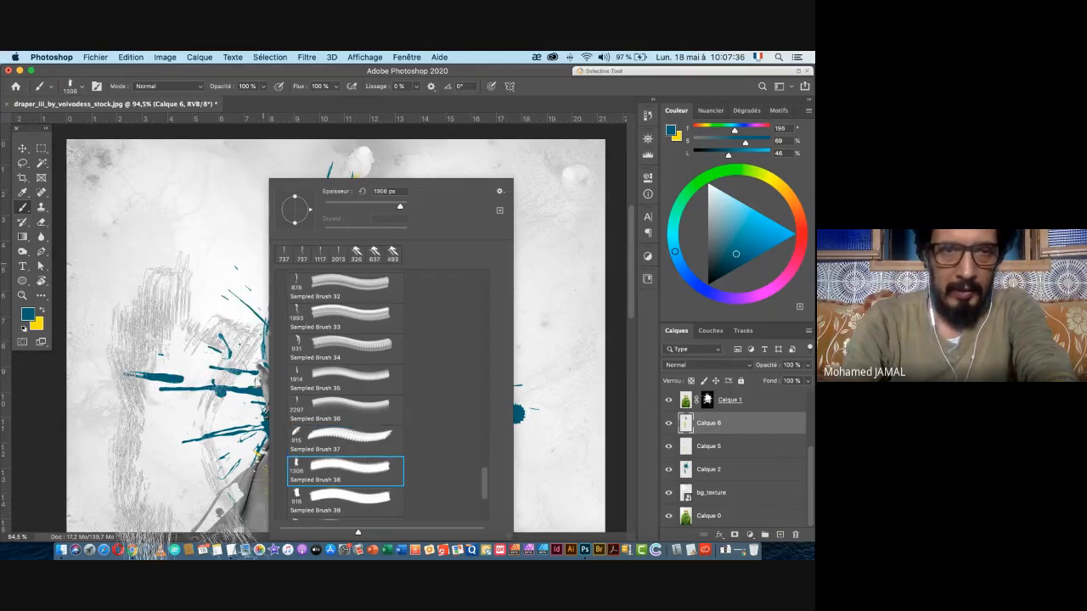
click(346, 494)
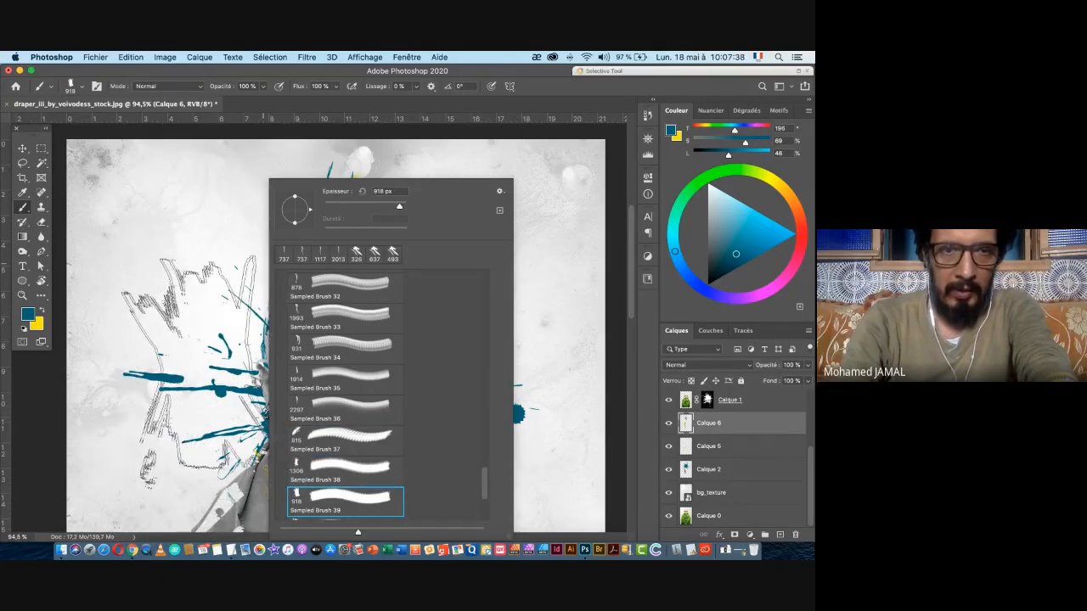
scroll(360, 461, down, 3)
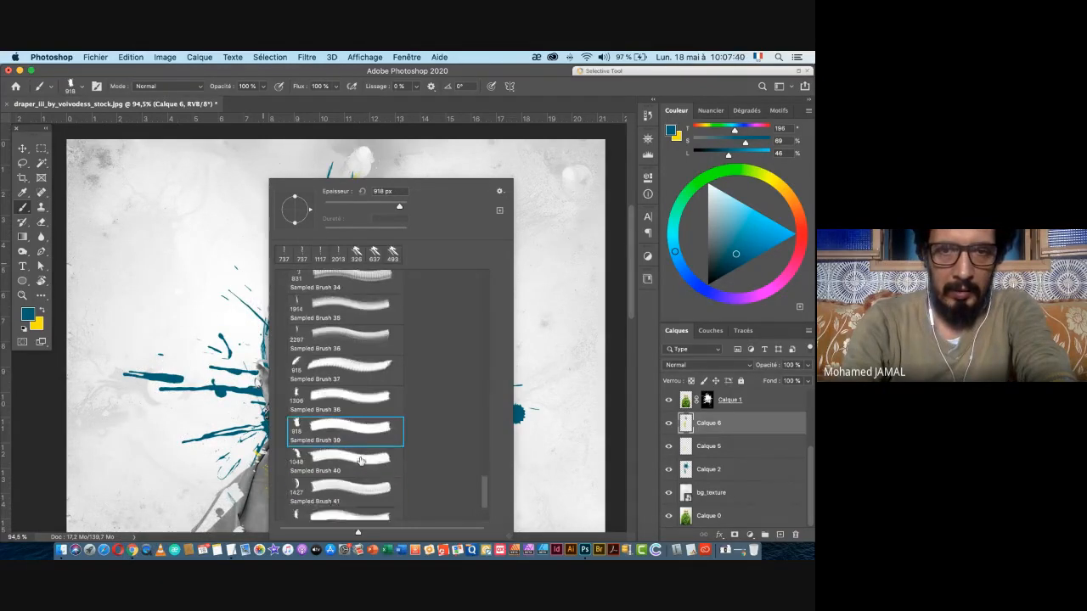
click(339, 448)
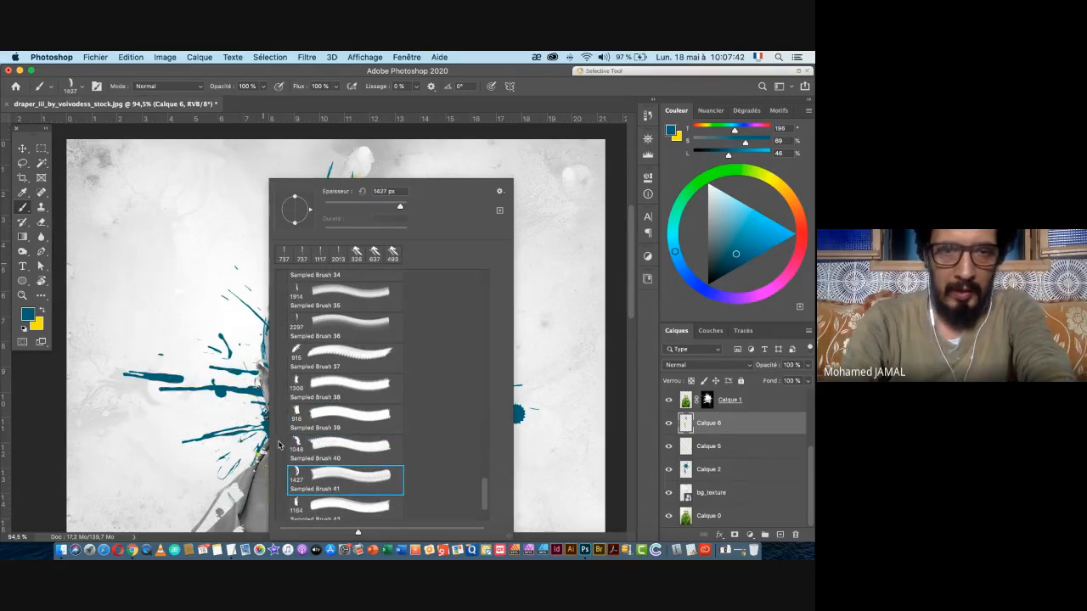
click(348, 478)
key(Return)
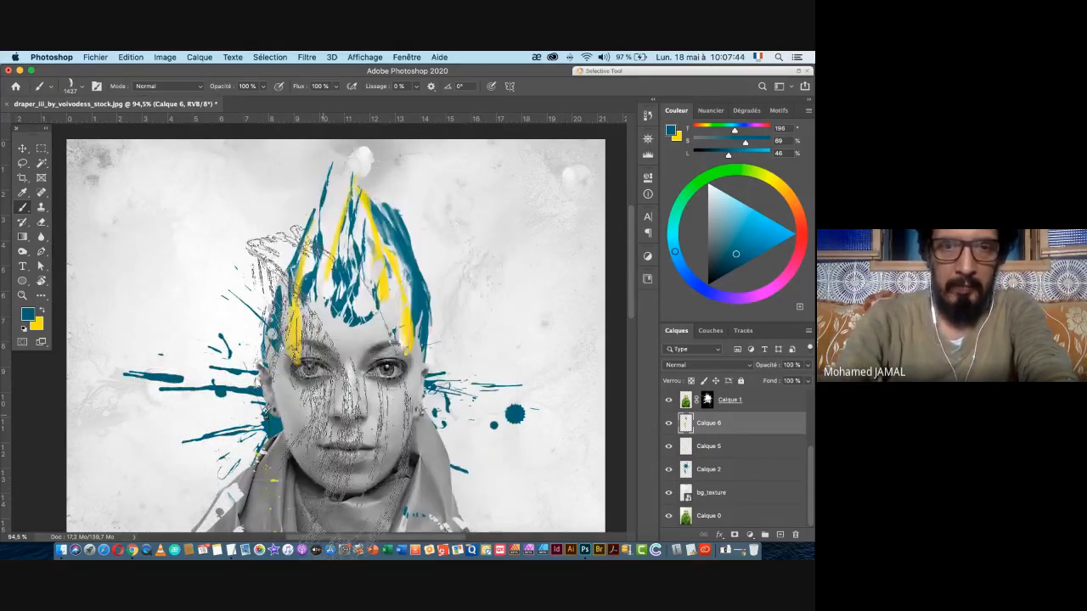
- Reduce the brush to 1082 px and make Calque 2 the active layer
drag(463, 360, 338, 368)
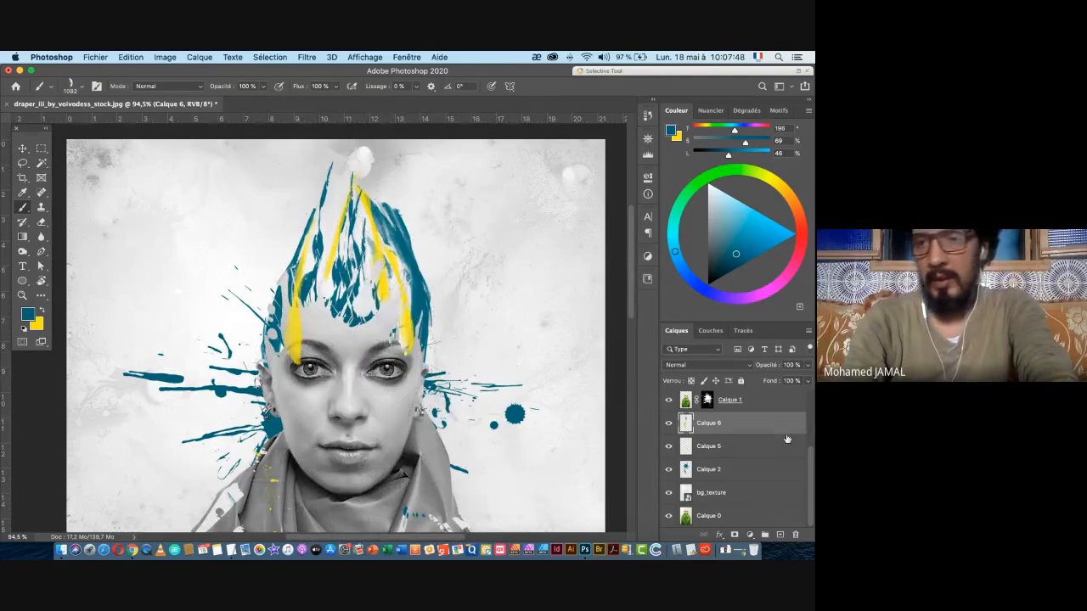
click(730, 469)
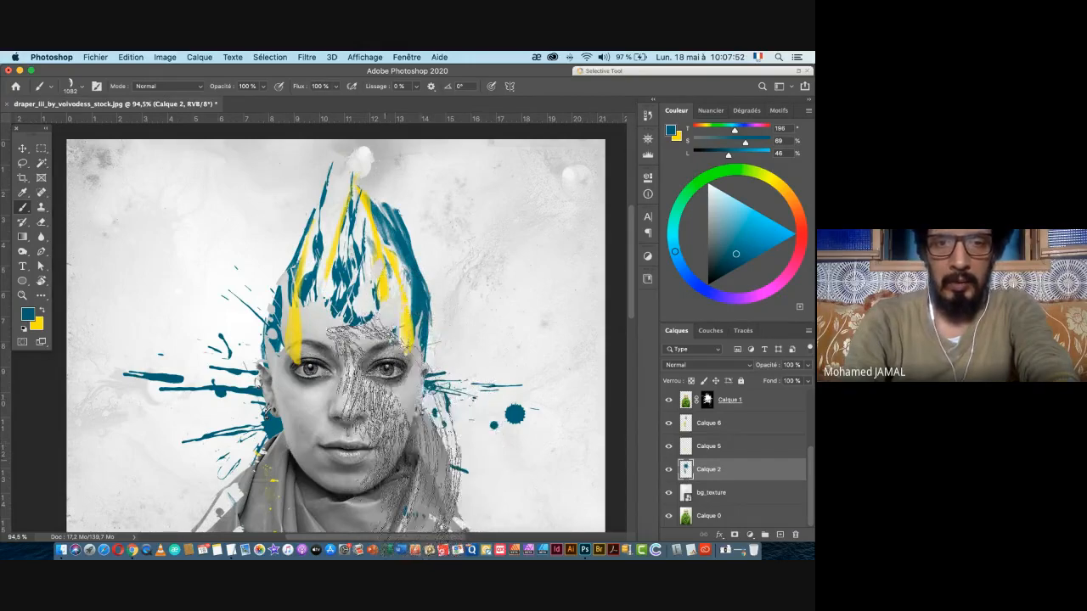
drag(416, 414, 415, 412)
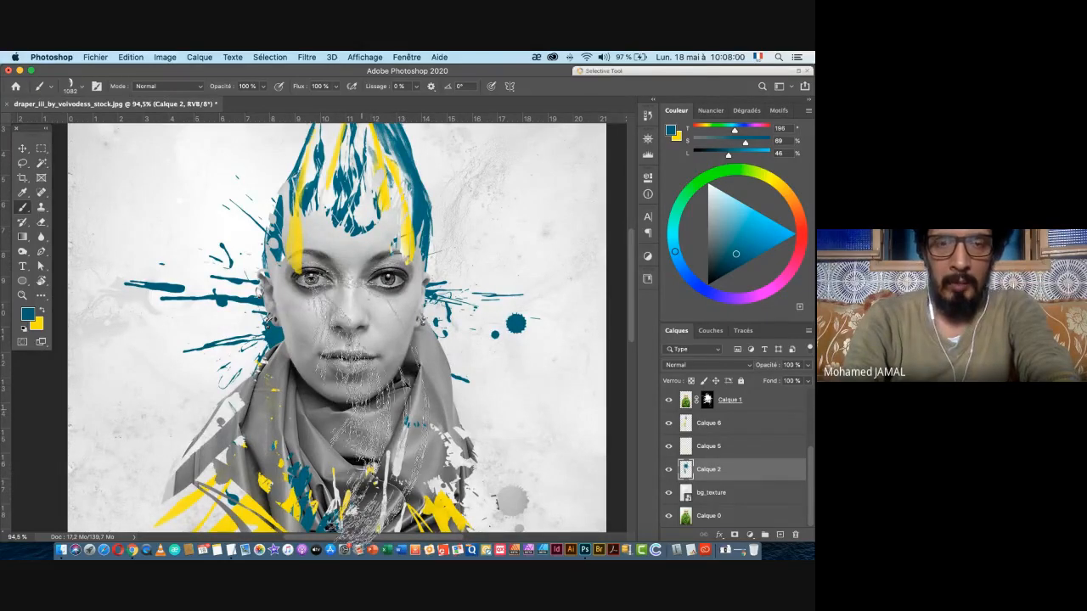
- Try stamping the brush over the hair on Calque 2 in a grey sampled from the portrait, and undo it
alt+click(365, 408)
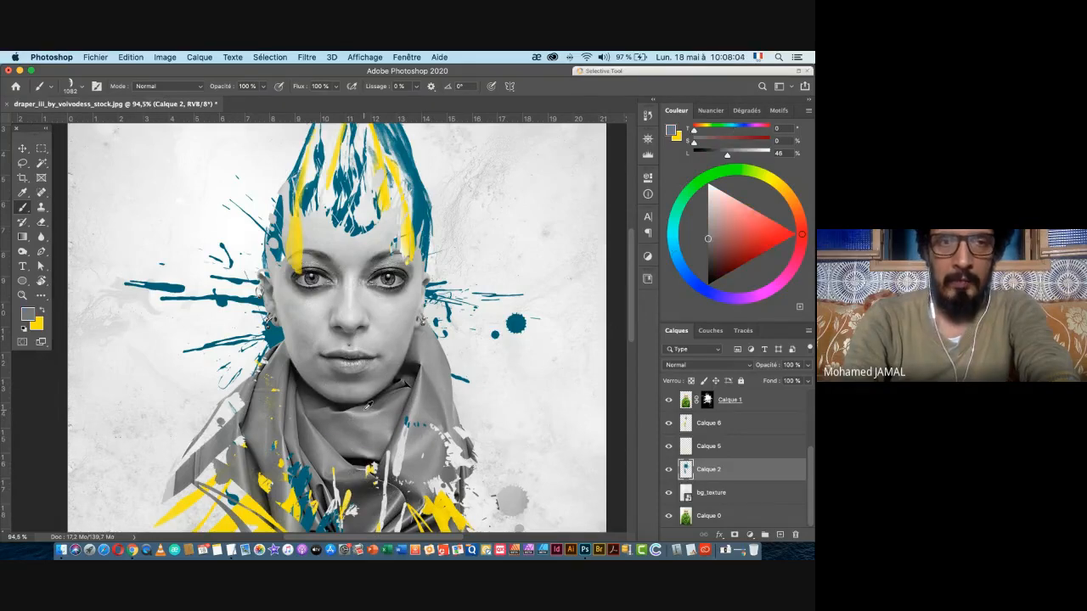
alt+click(349, 407)
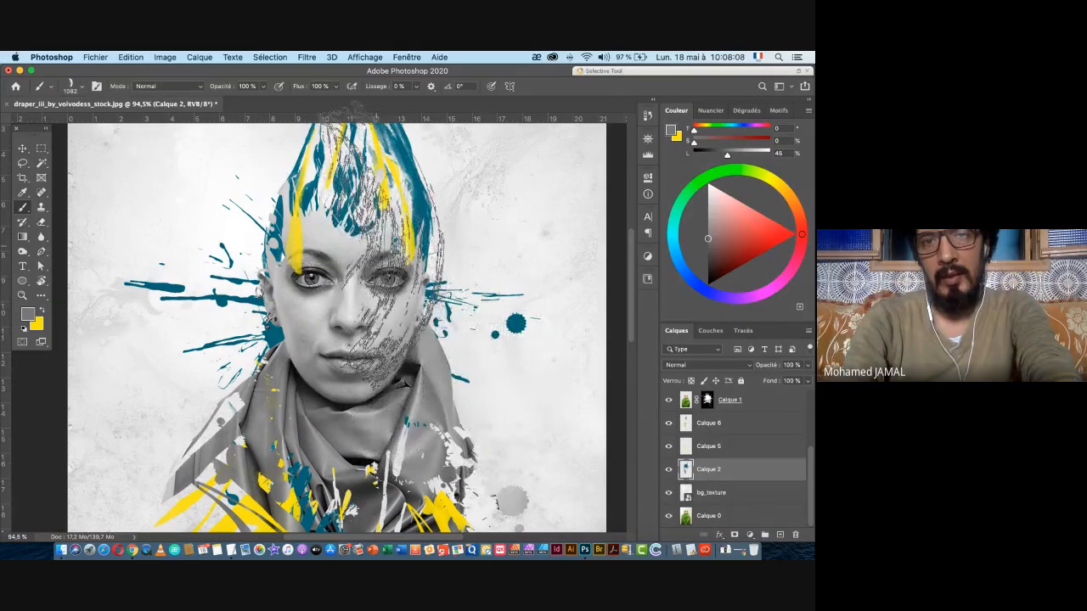
click(375, 255)
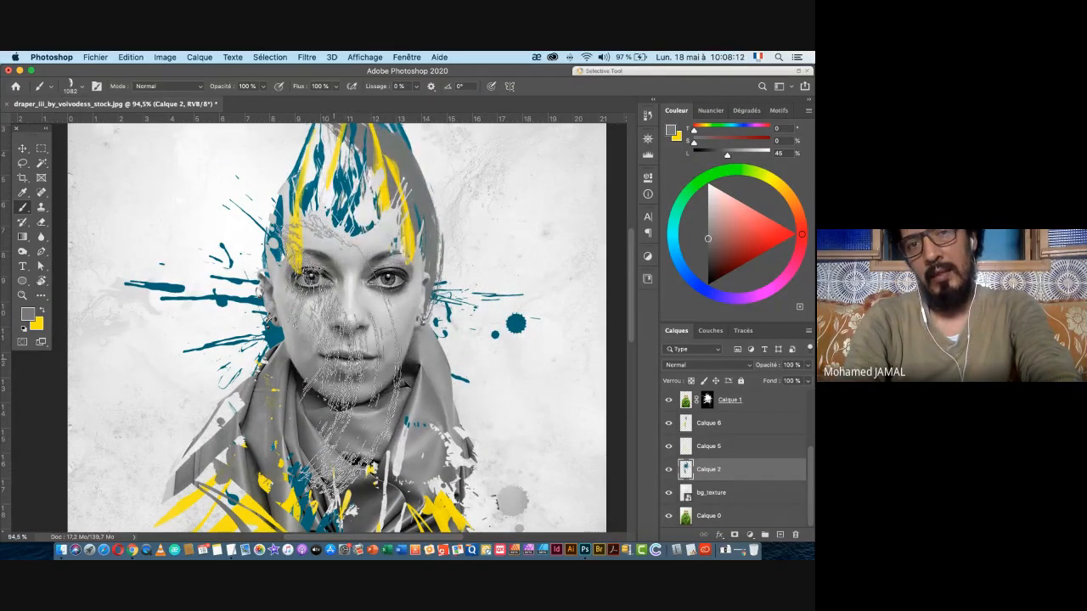
key(super+z)
key(super+z)
key(super+z)
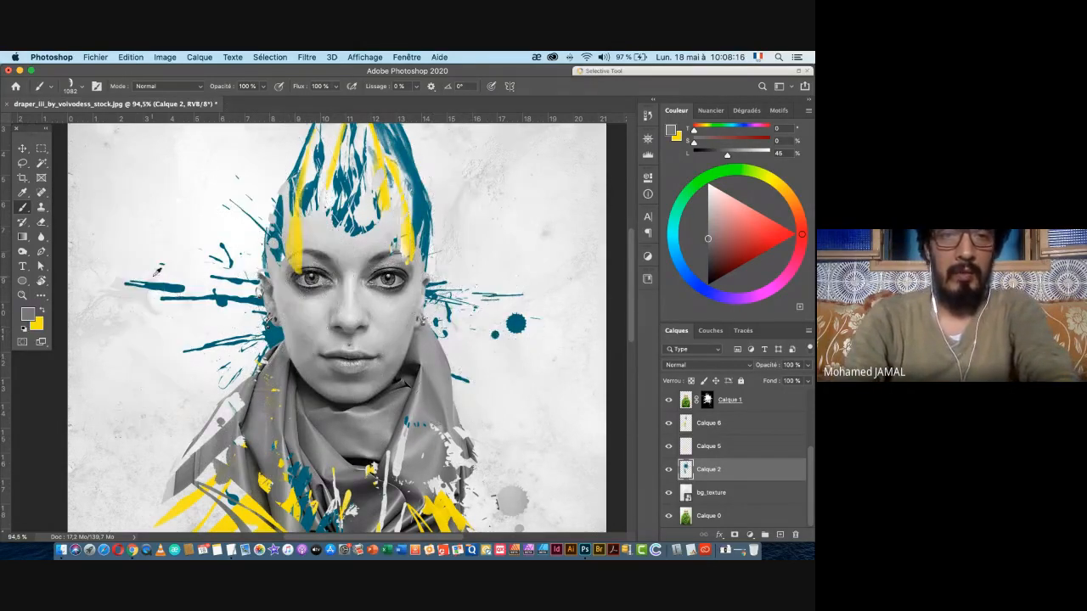
- Resample the teal from the splashes, swap to yellow and stamp a yellow splash over the right side of the hair on Calque 2
alt+click(170, 283)
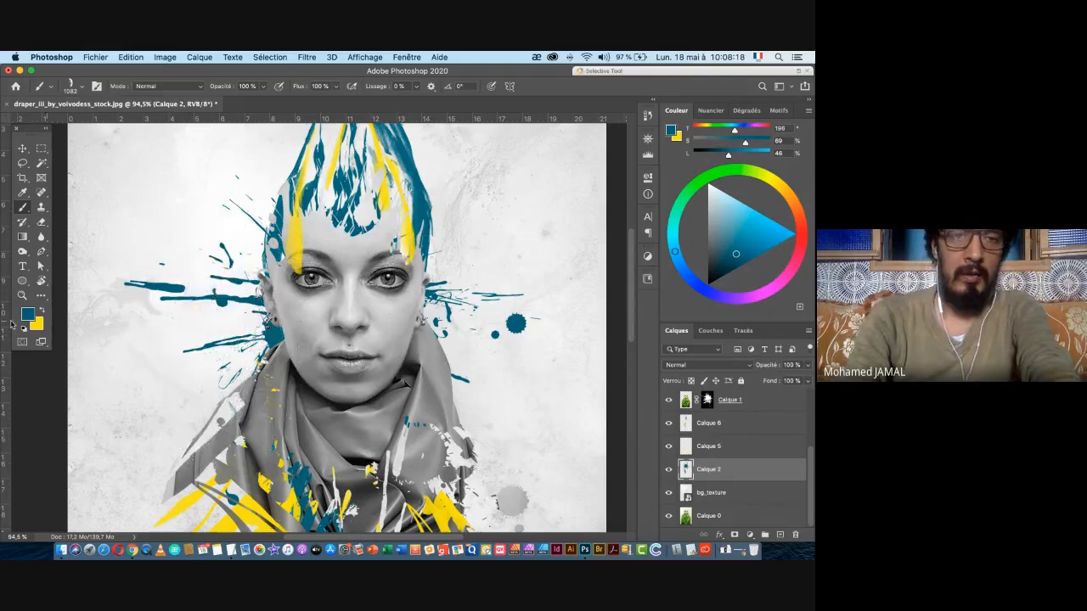
click(42, 310)
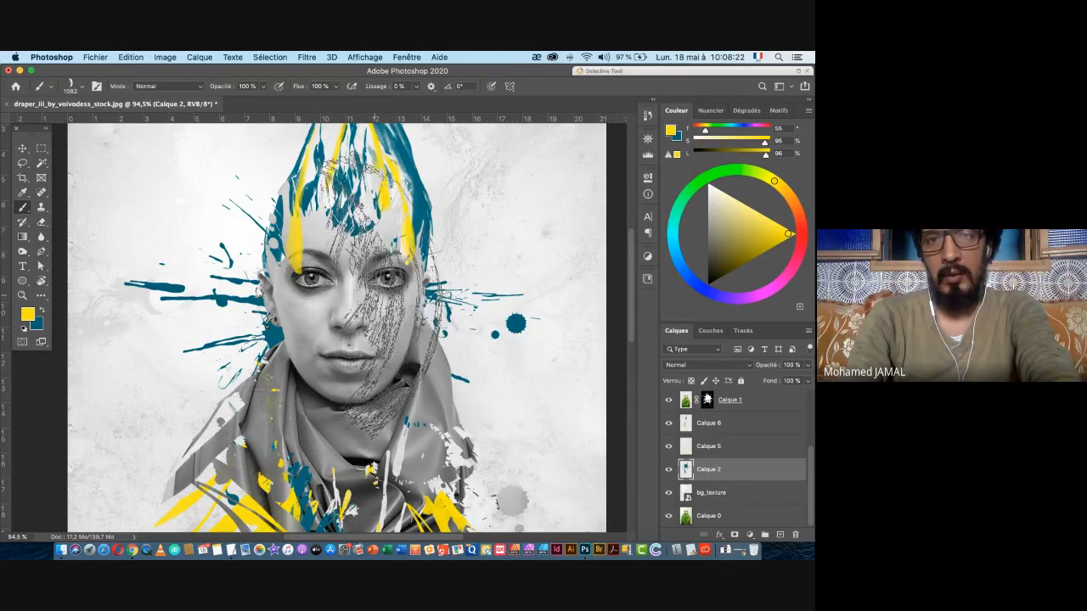
click(386, 289)
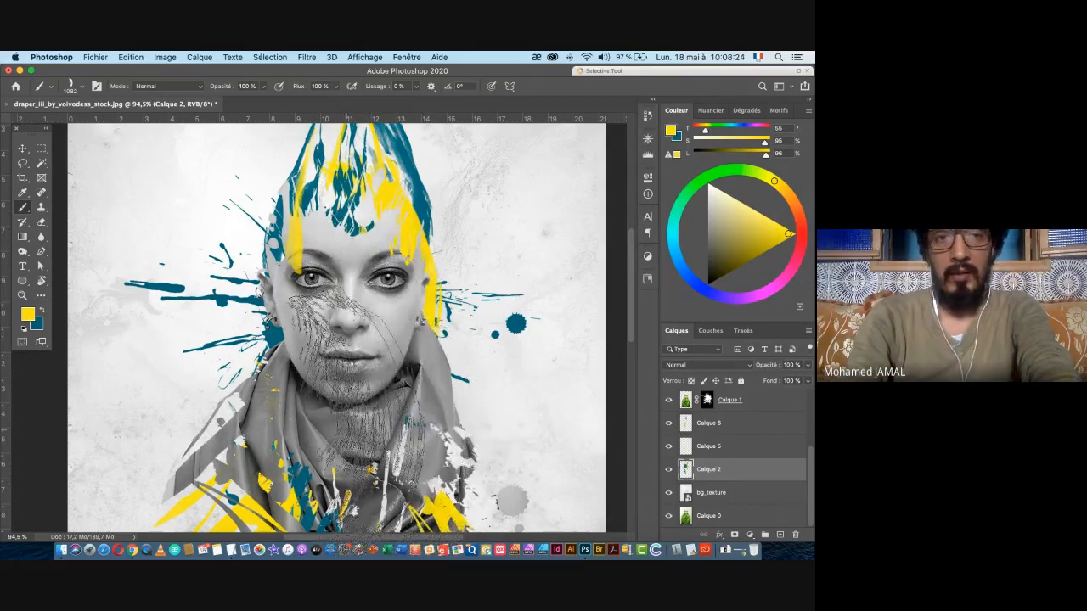
- Choose Sampled Brush 44 and reduce it to 175 px for small marks around the eye
drag(395, 365, 398, 340)
scroll(398, 340, down, 4)
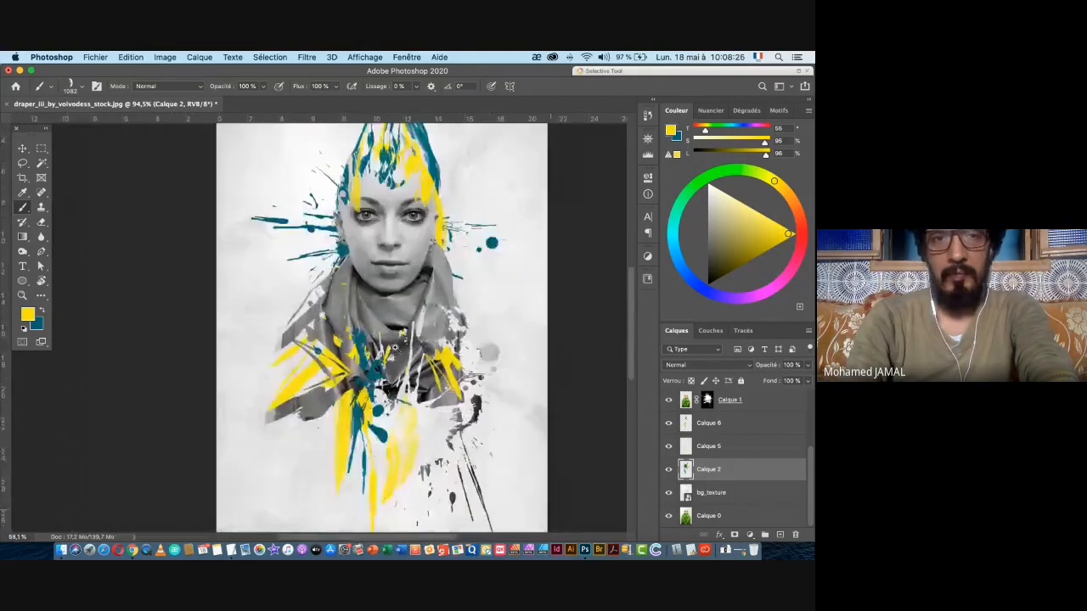
right_click(399, 323)
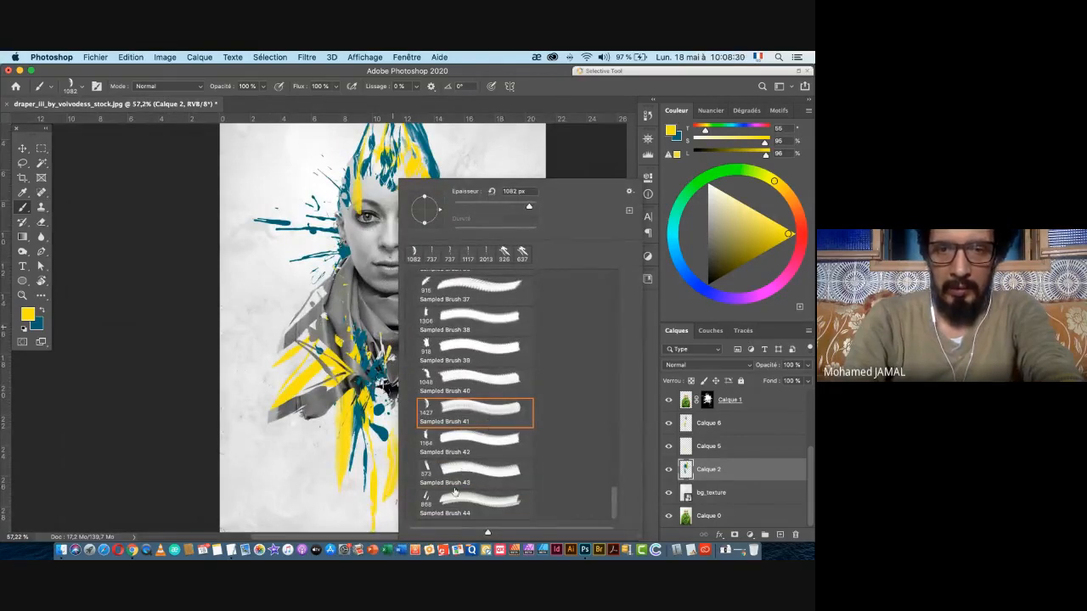
click(455, 494)
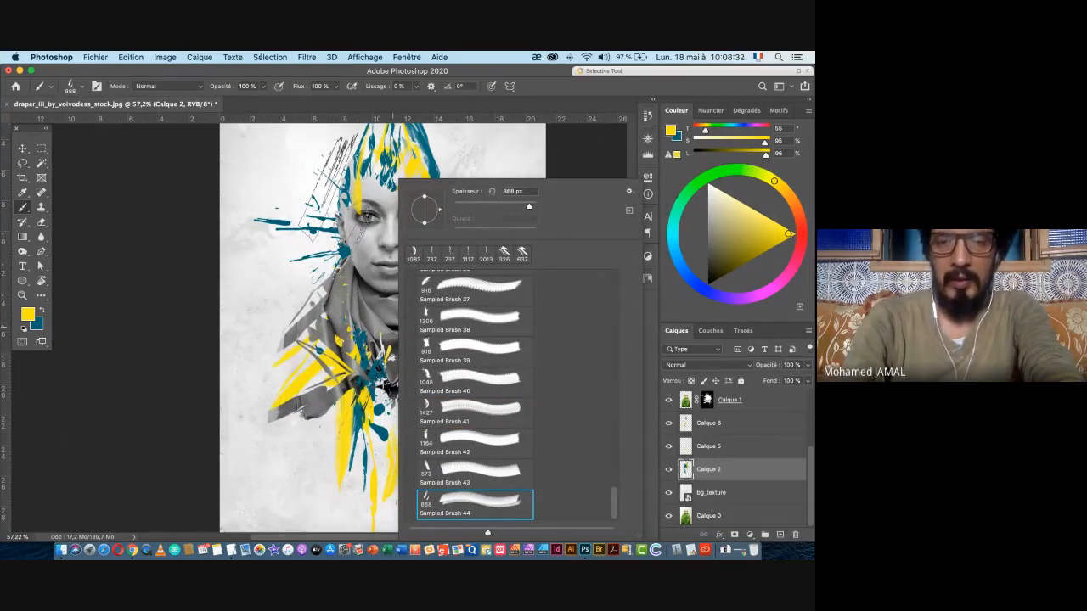
click(339, 215)
scroll(339, 216, down, 1)
mouse_move(318, 253)
mouse_down()
mouse_move(224, 273)
mouse_move(280, 266)
mouse_up()
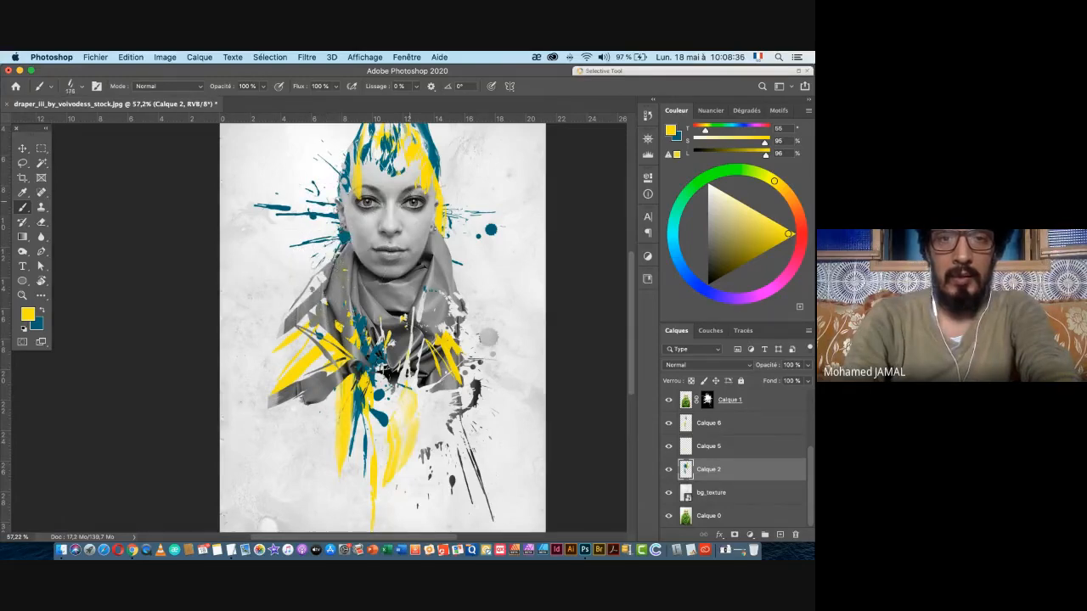
key(super+space)
drag(366, 185, 425, 380)
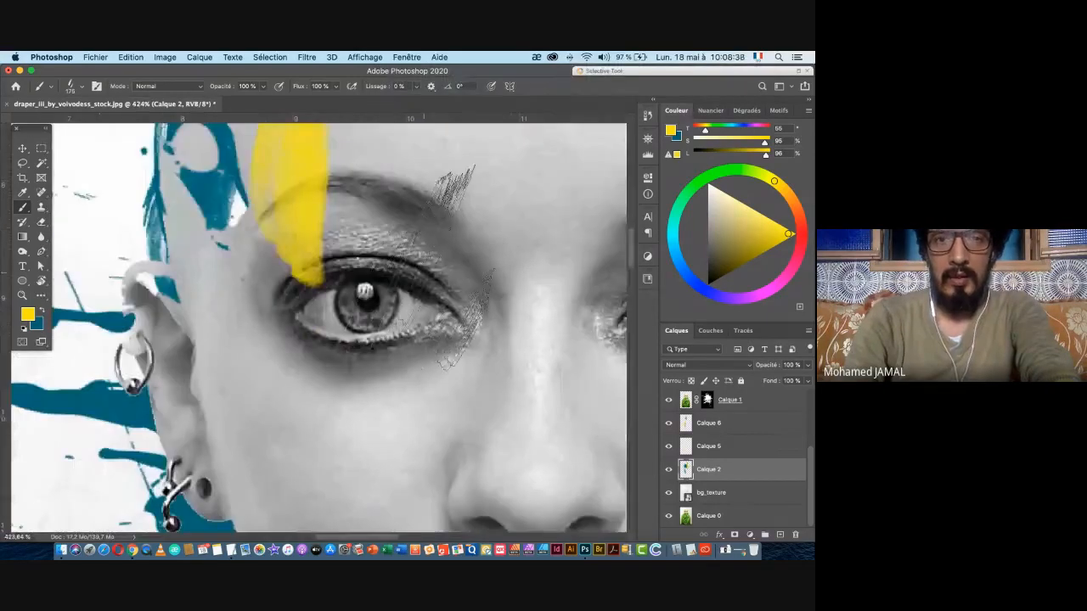
- Rotate the brush to 81°, make Calque 7 the active layer and stamp yellow strokes over the eyebrow on the left of the portrait
right_click(474, 259)
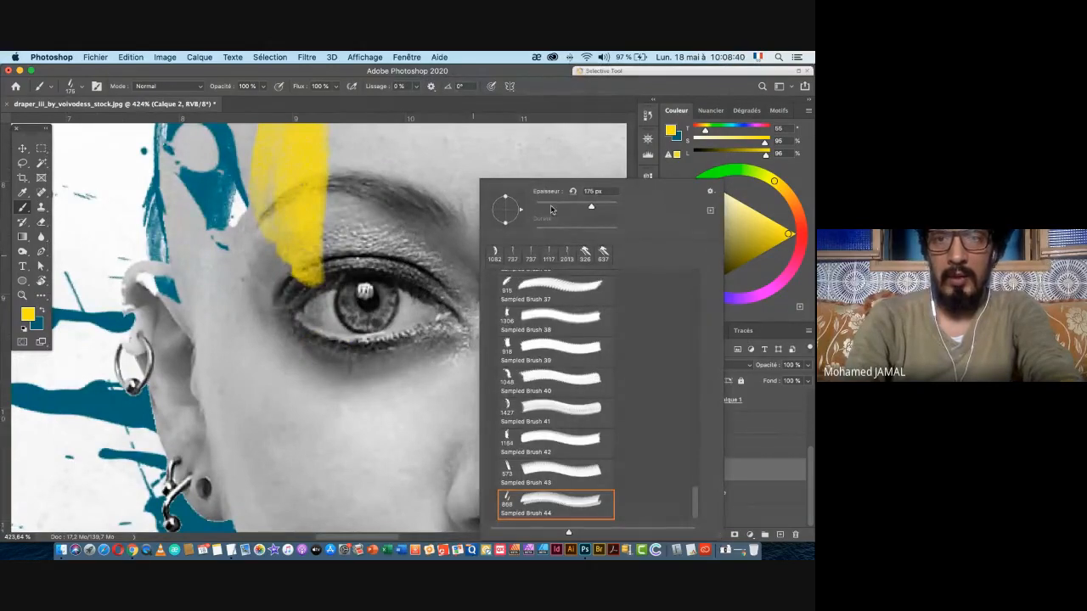
drag(501, 202, 501, 203)
click(508, 197)
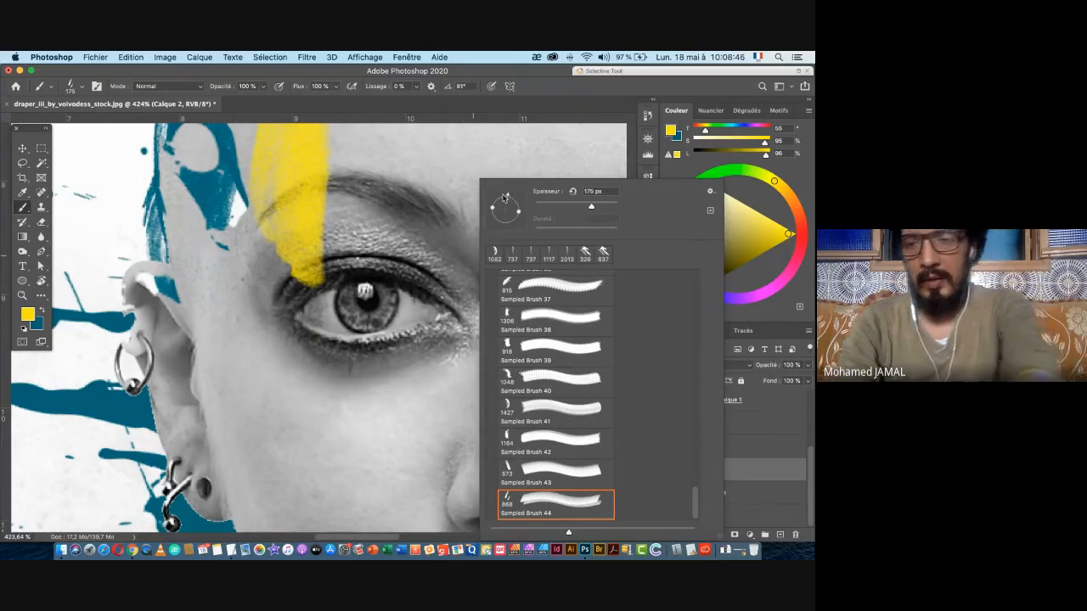
key(Return)
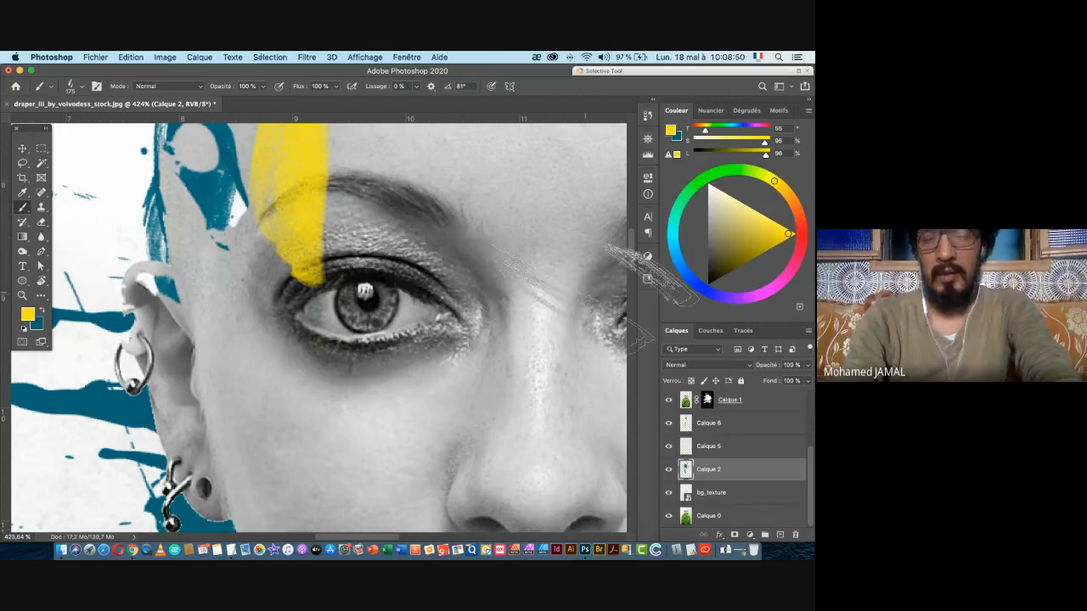
scroll(736, 429, up, 3)
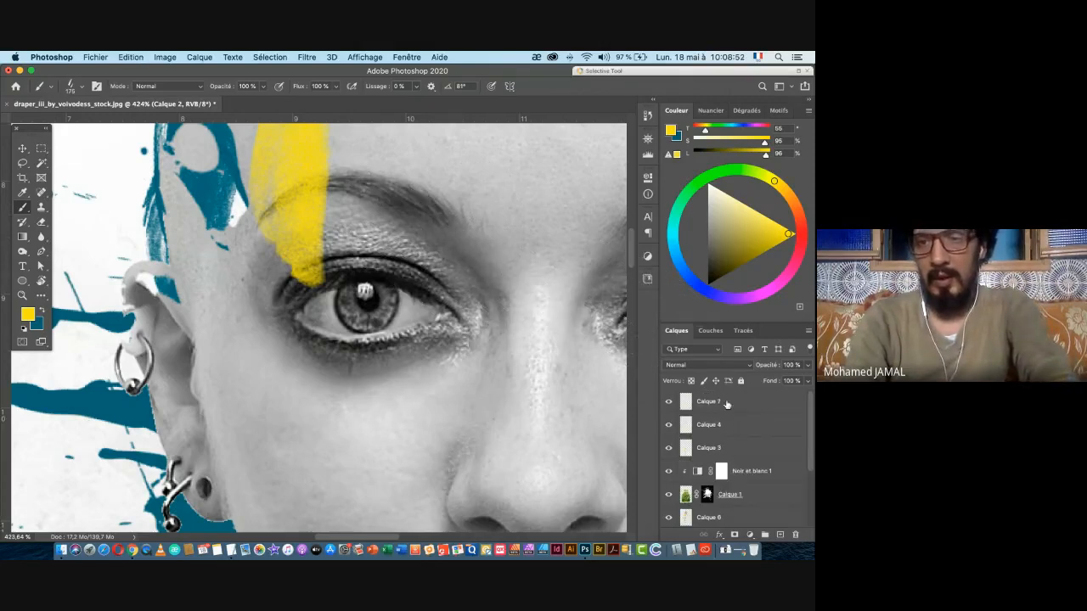
click(724, 403)
click(425, 196)
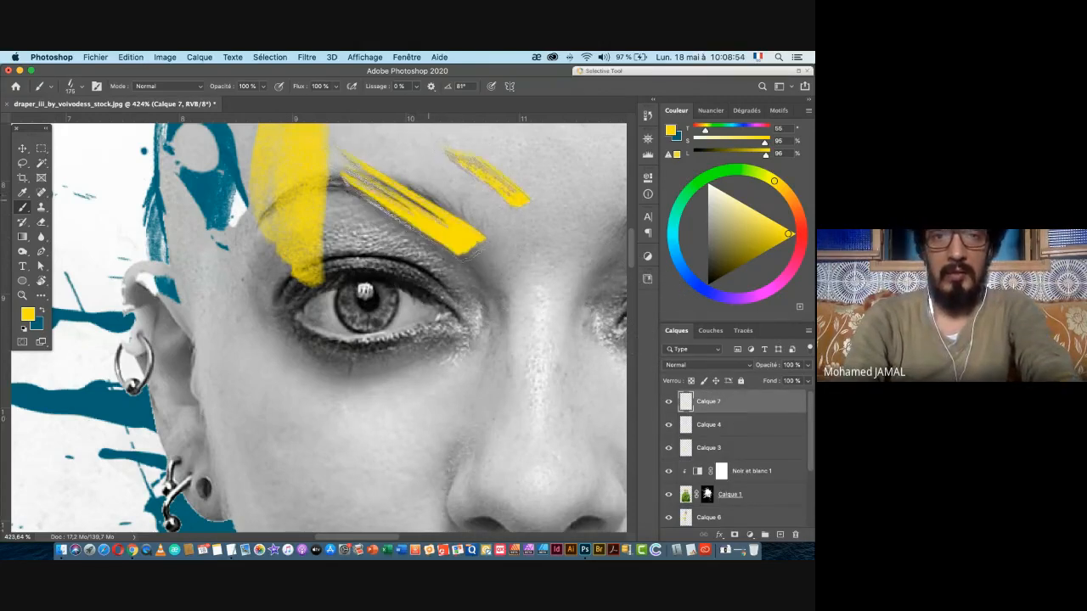
- Stamp the other eyebrow in teal on Calque 7 using Sampled Brush 43 at 144 px and a -99° angle
drag(448, 288, 394, 293)
drag(480, 319, 459, 299)
right_click(433, 259)
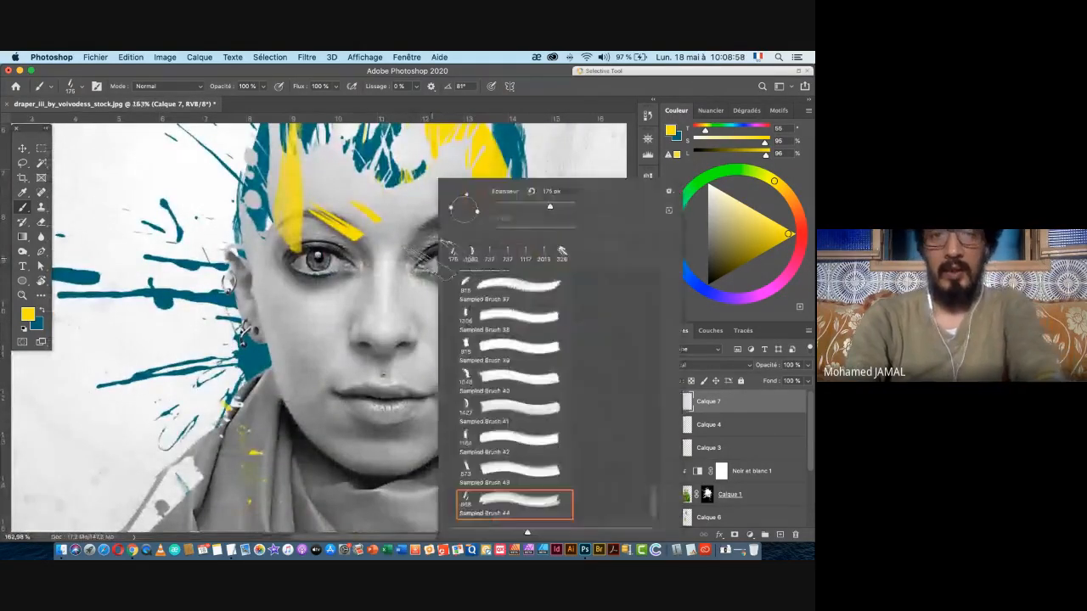
click(506, 468)
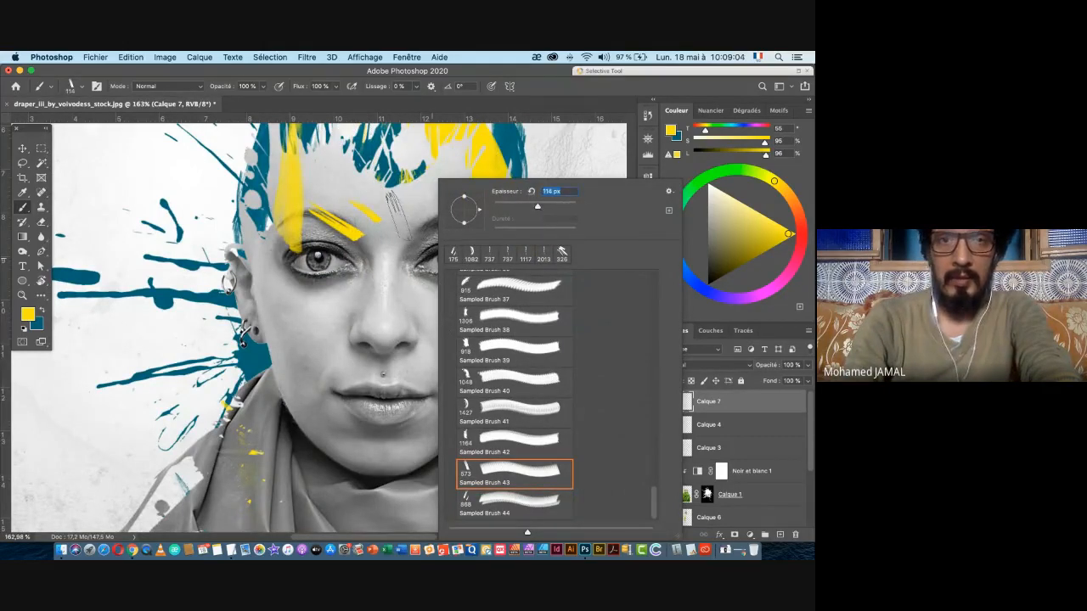
drag(545, 209, 544, 209)
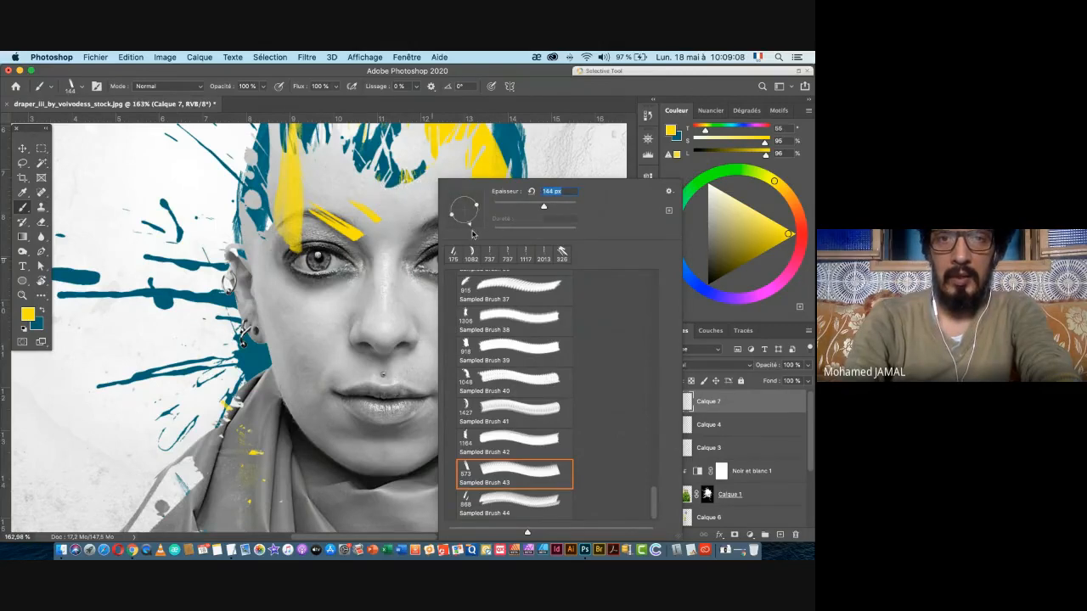
drag(461, 239, 459, 240)
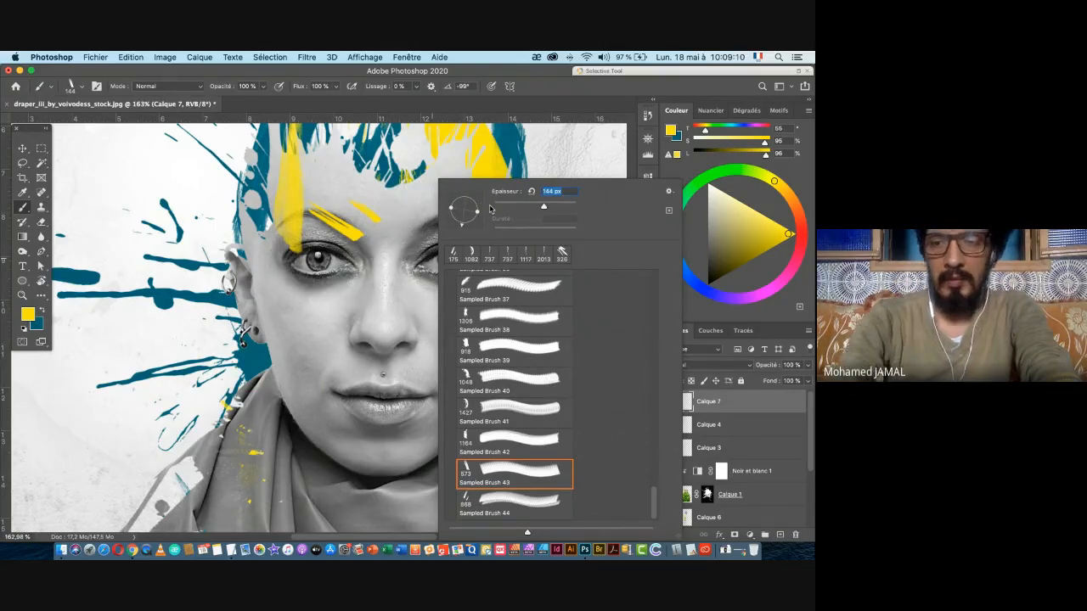
click(486, 208)
click(40, 313)
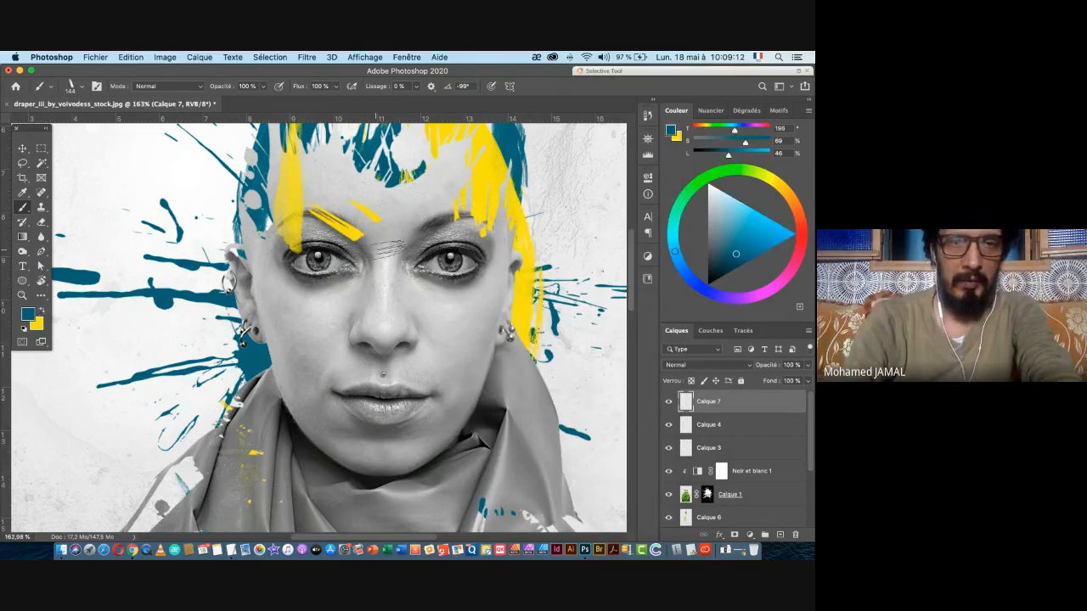
click(443, 219)
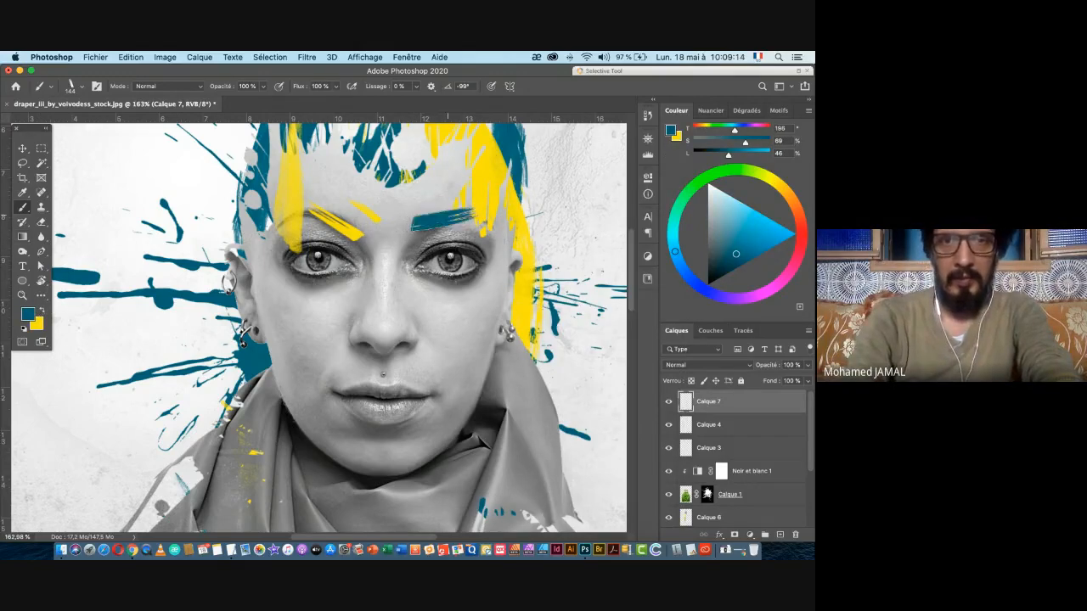
- Add a new empty layer directly above Calque 6, beneath the portrait layer
scroll(344, 280, down, 5)
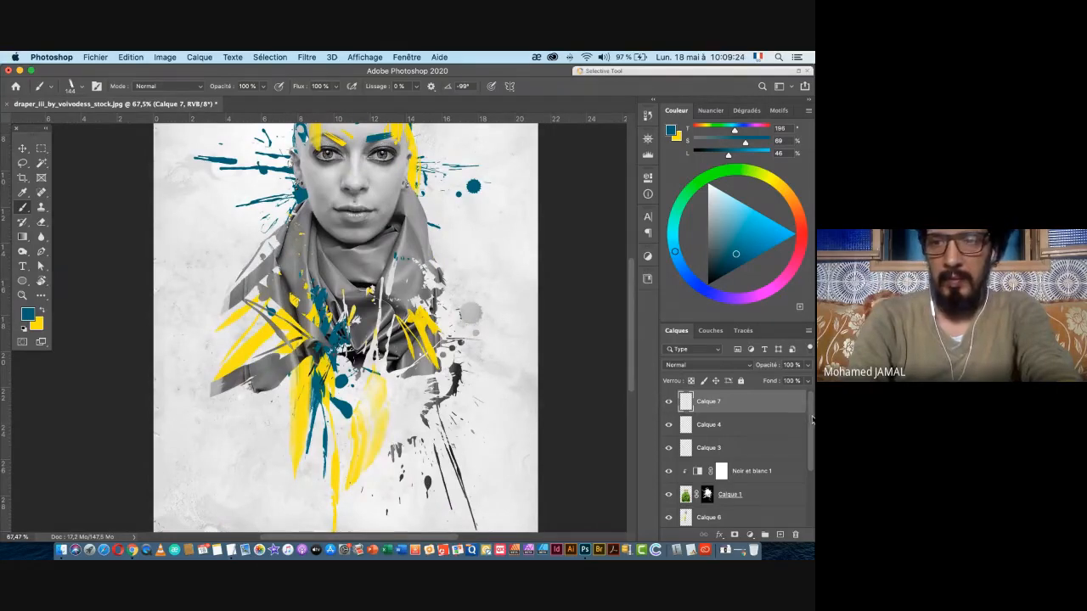
scroll(774, 482, down, 1)
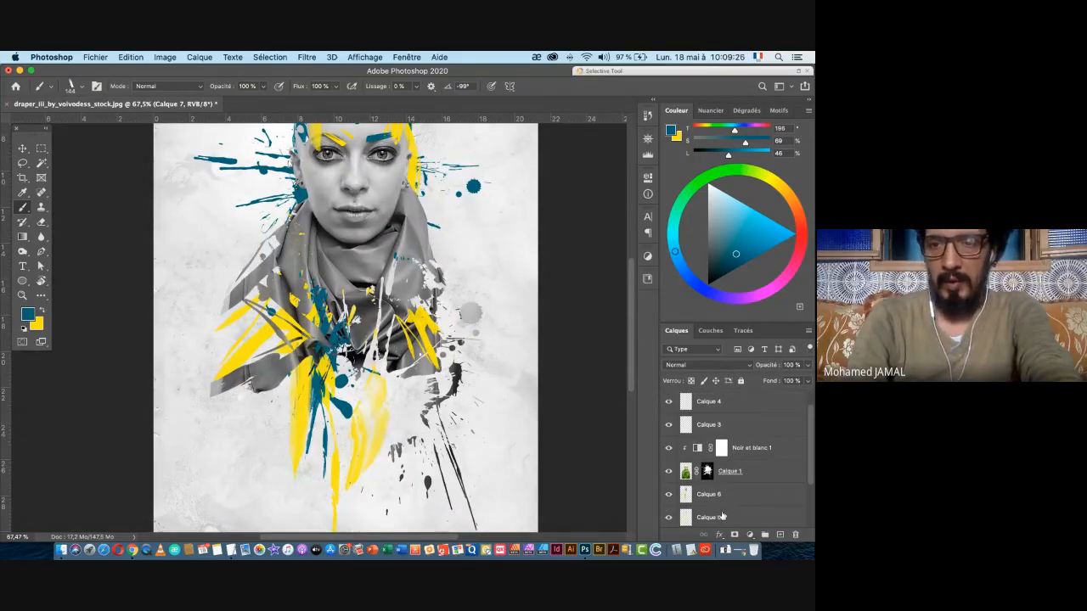
click(737, 493)
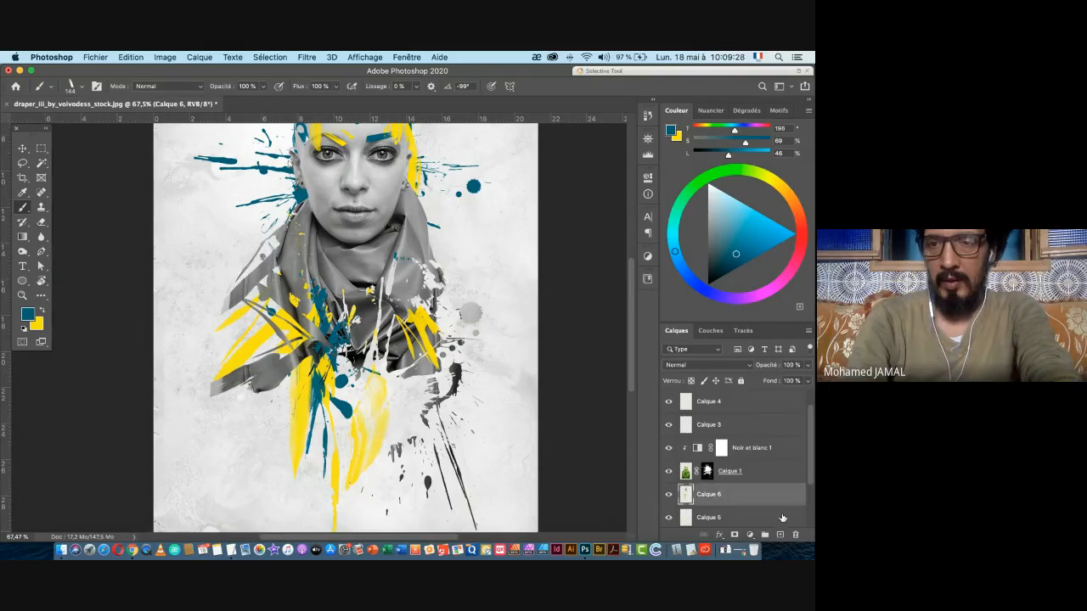
click(779, 535)
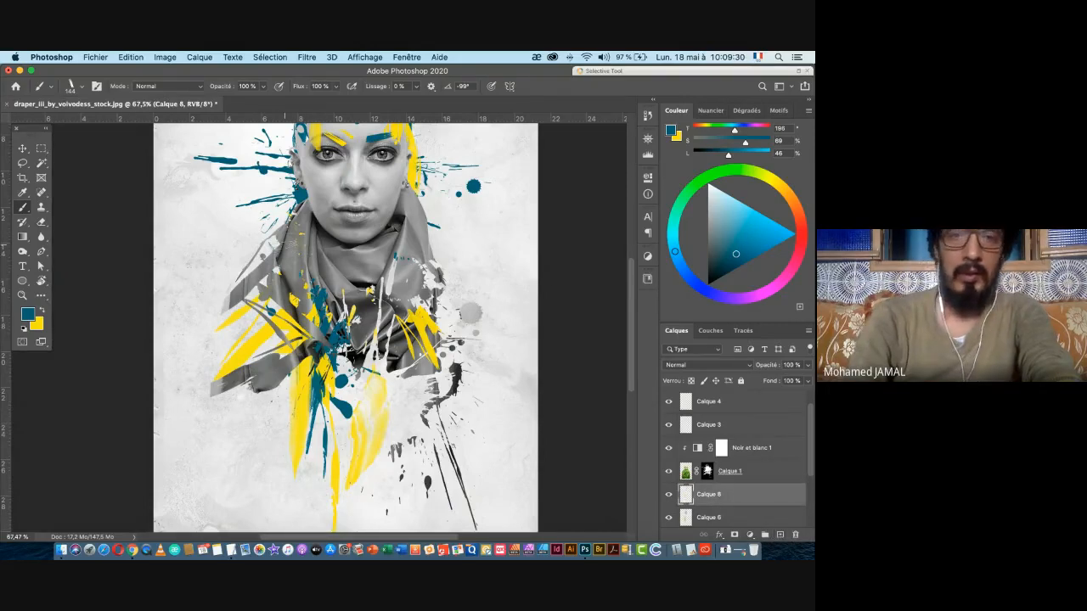
- Compare several sampled brushes, choose Sampled Brush 35 and reduce it to 949 px
right_click(372, 336)
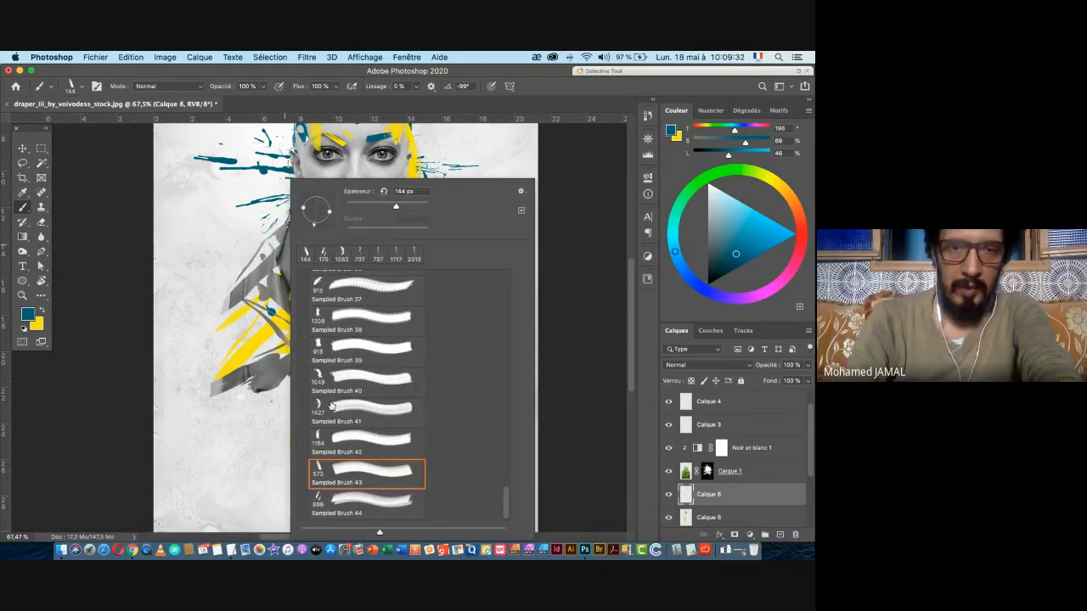
click(336, 405)
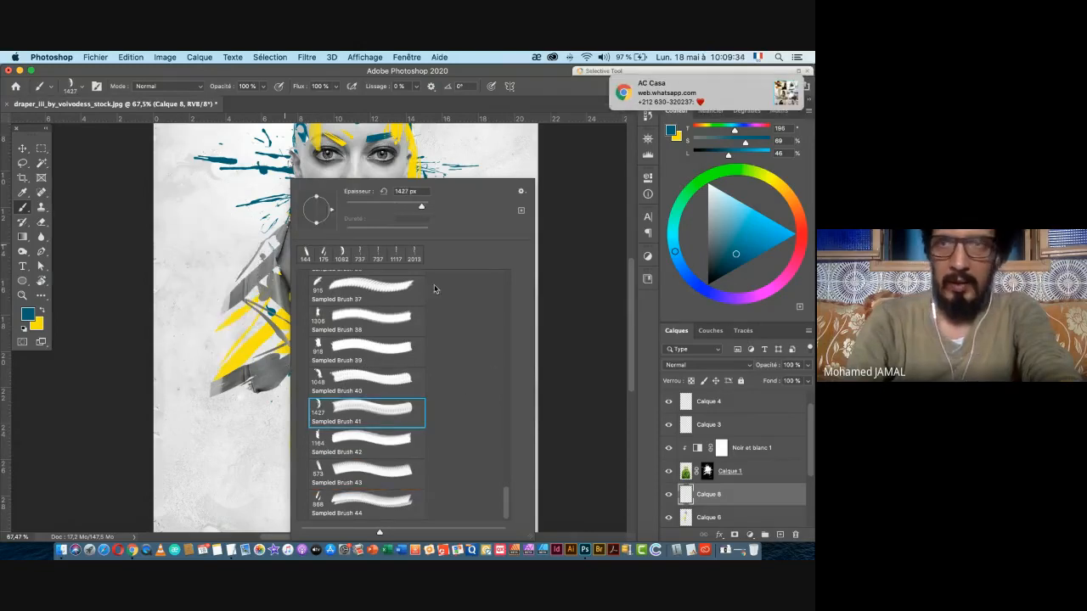
scroll(452, 323, up, 4)
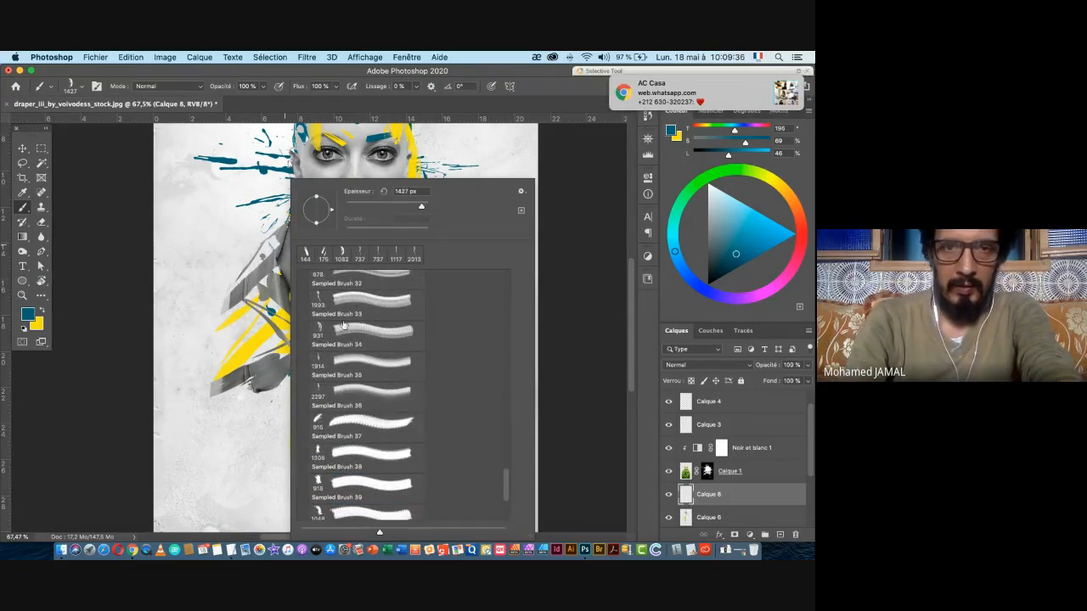
click(329, 325)
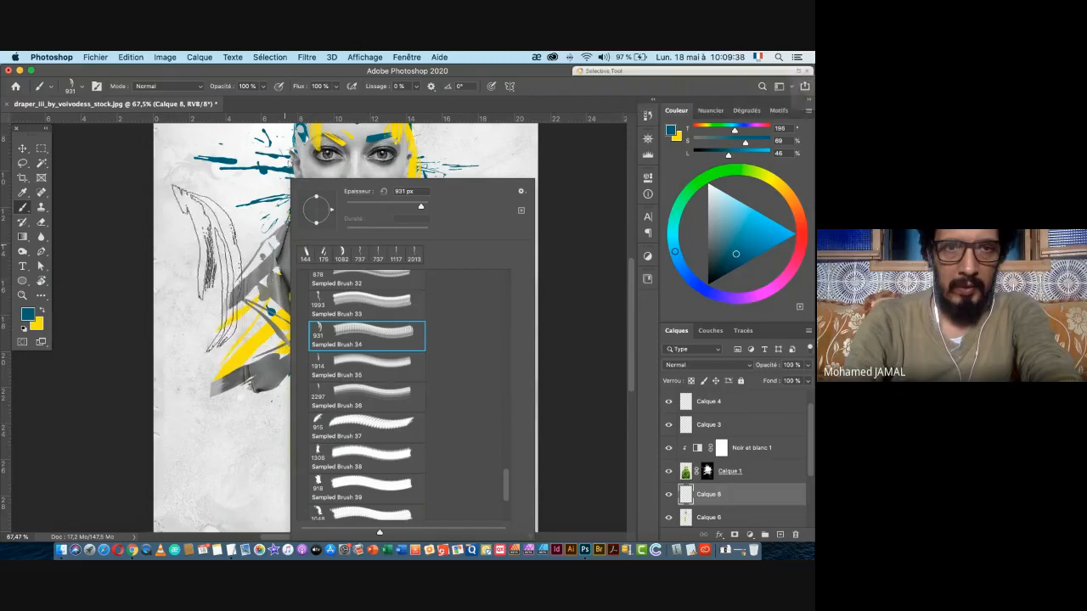
click(312, 301)
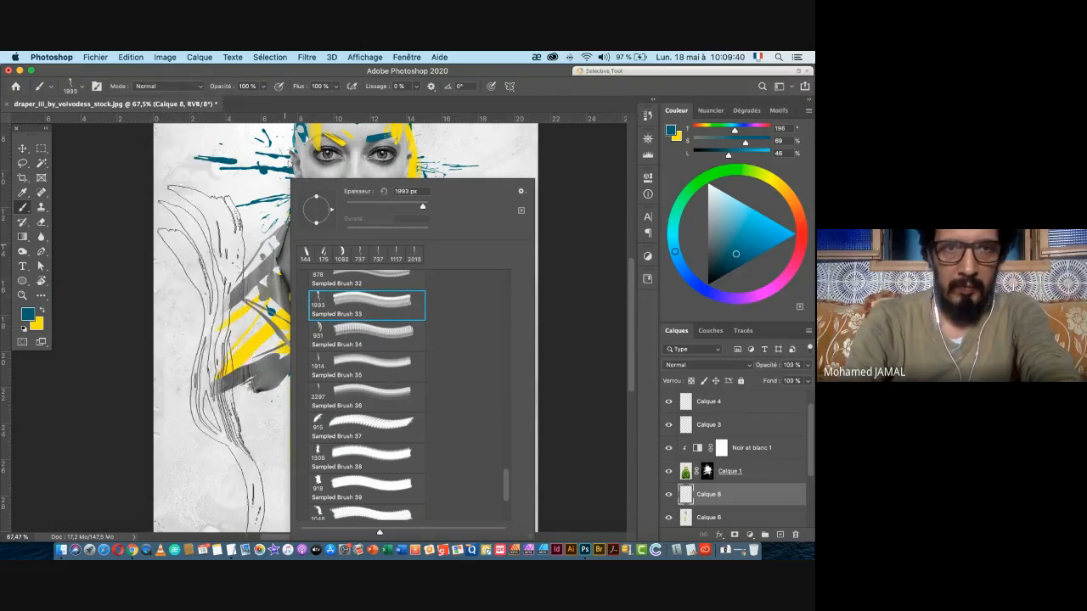
click(327, 379)
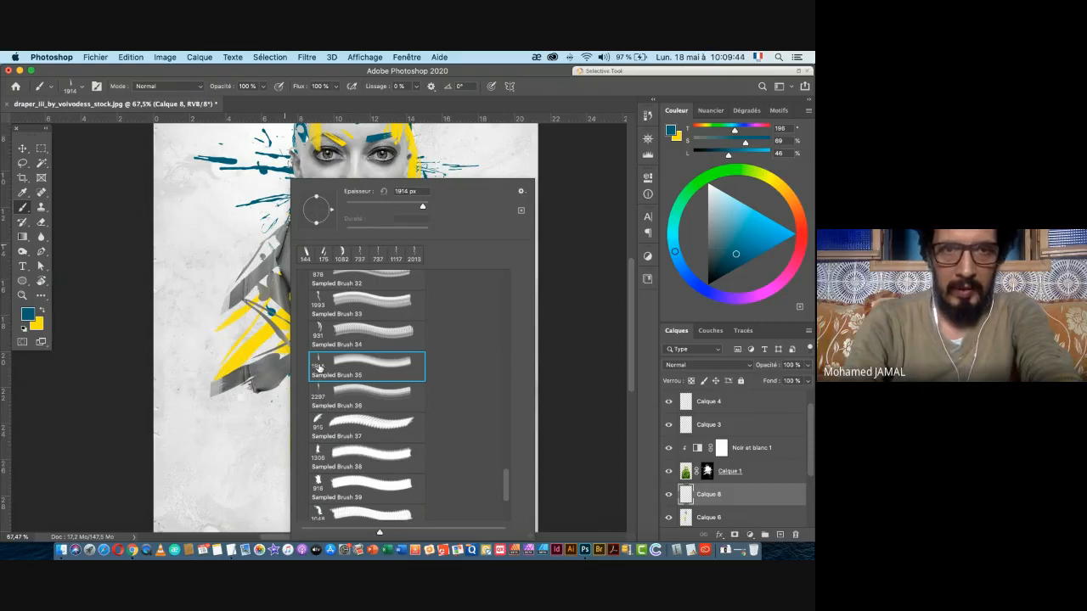
click(322, 391)
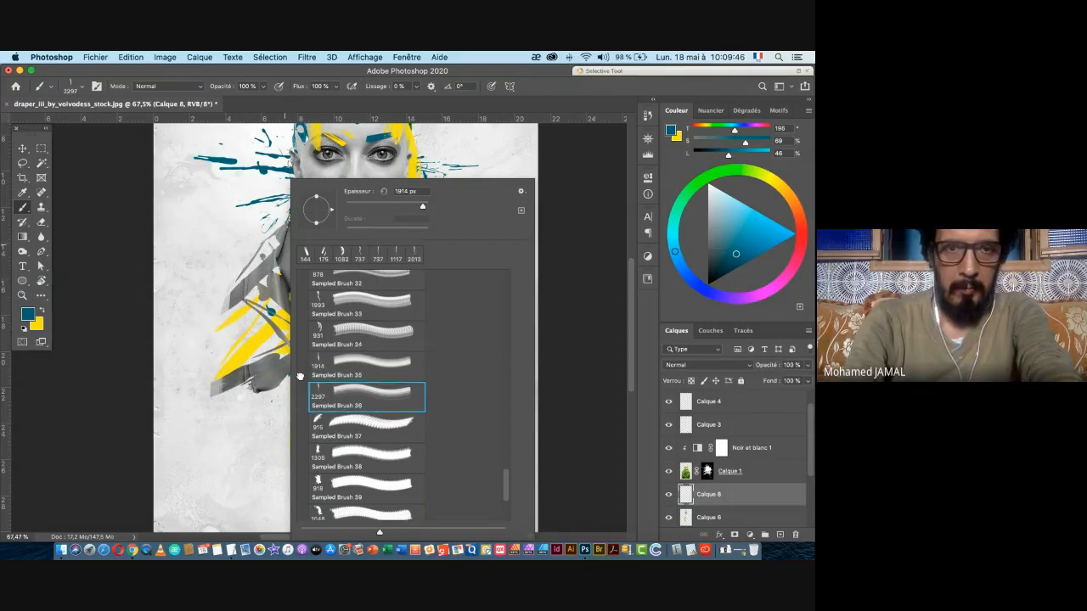
click(330, 427)
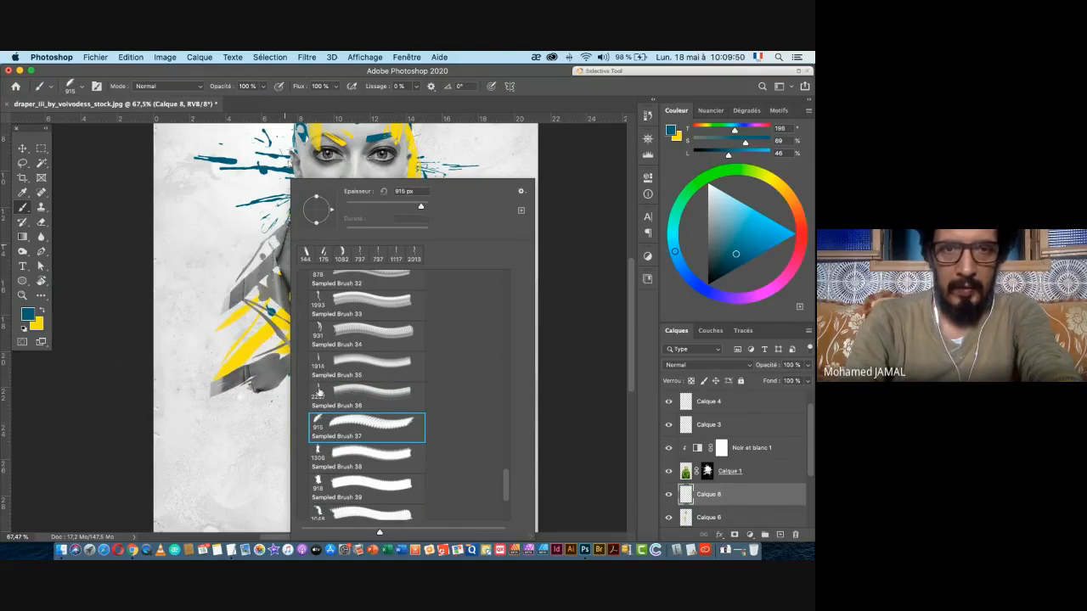
click(319, 384)
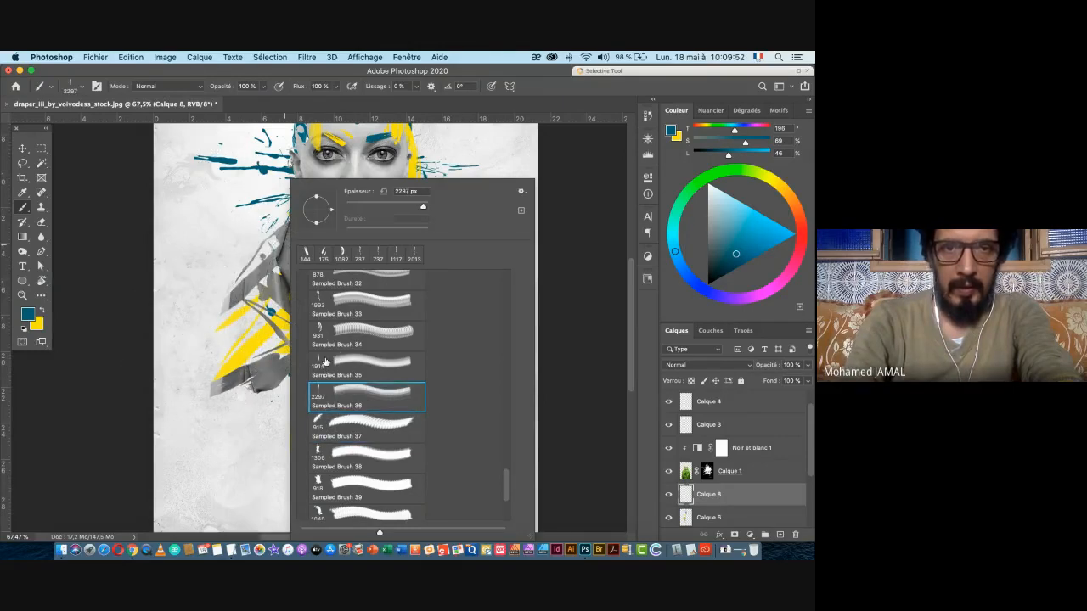
click(325, 362)
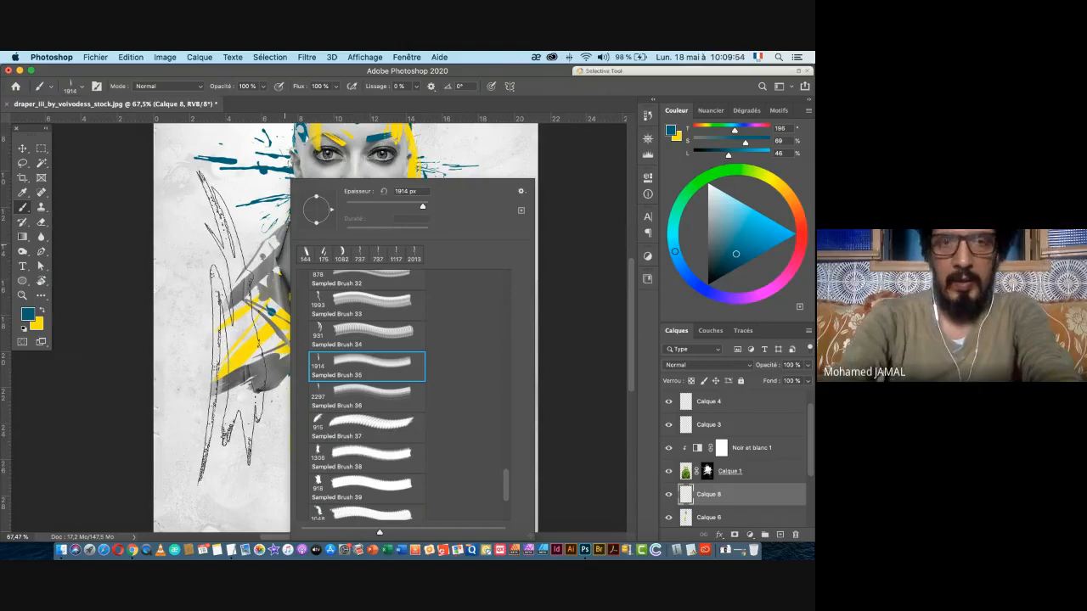
click(231, 328)
drag(455, 338, 400, 338)
mouse_move(437, 271)
mouse_down()
mouse_move(427, 365)
mouse_move(437, 335)
mouse_move(416, 338)
mouse_up()
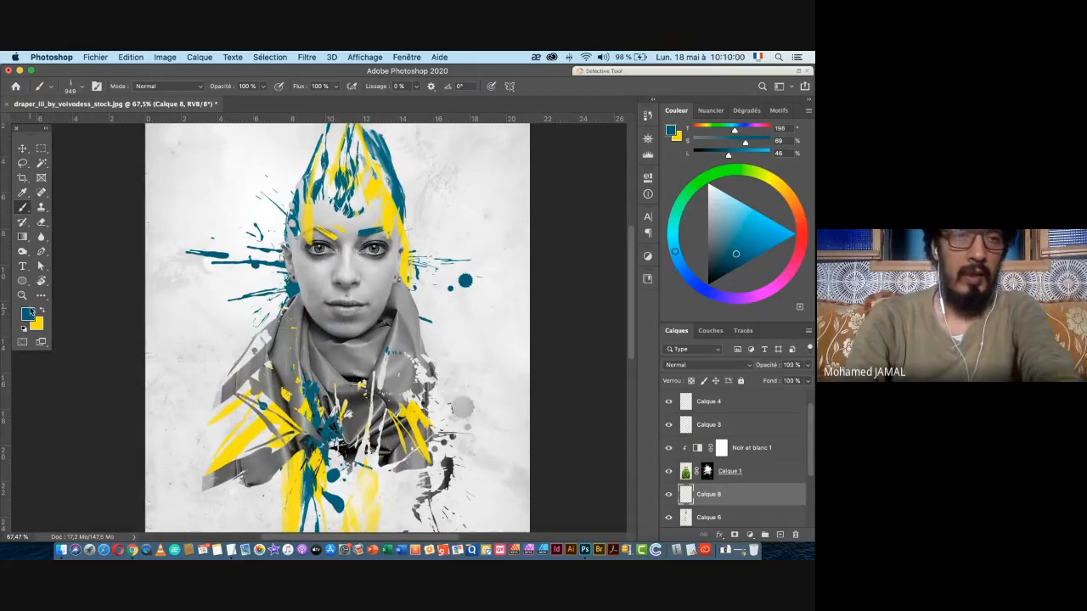
- Keep the teal foreground colour and lower the opacity of Calque 8 to 49 %
click(29, 315)
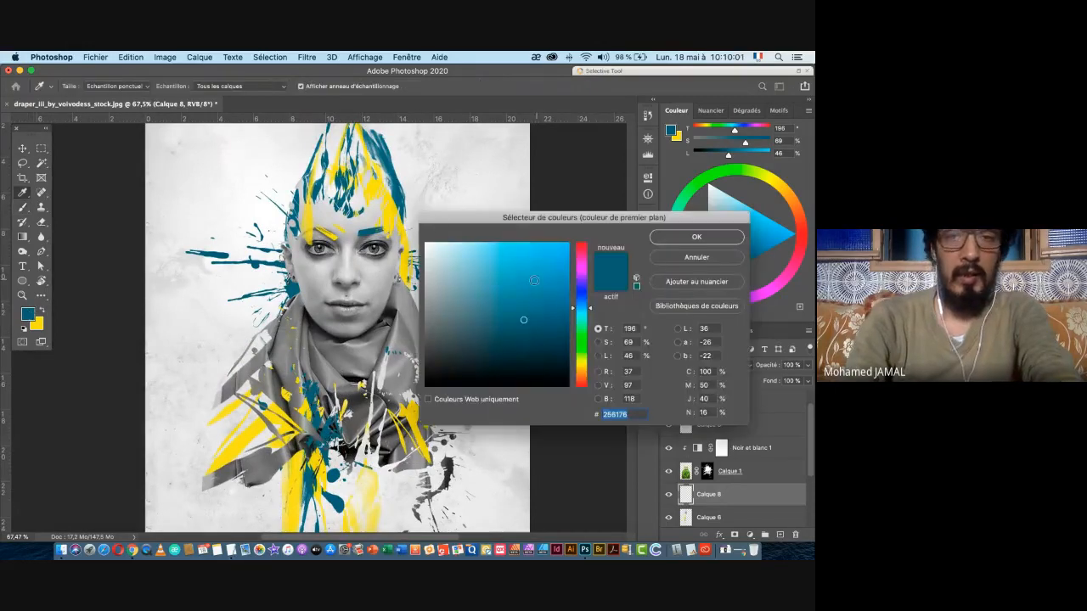
click(678, 259)
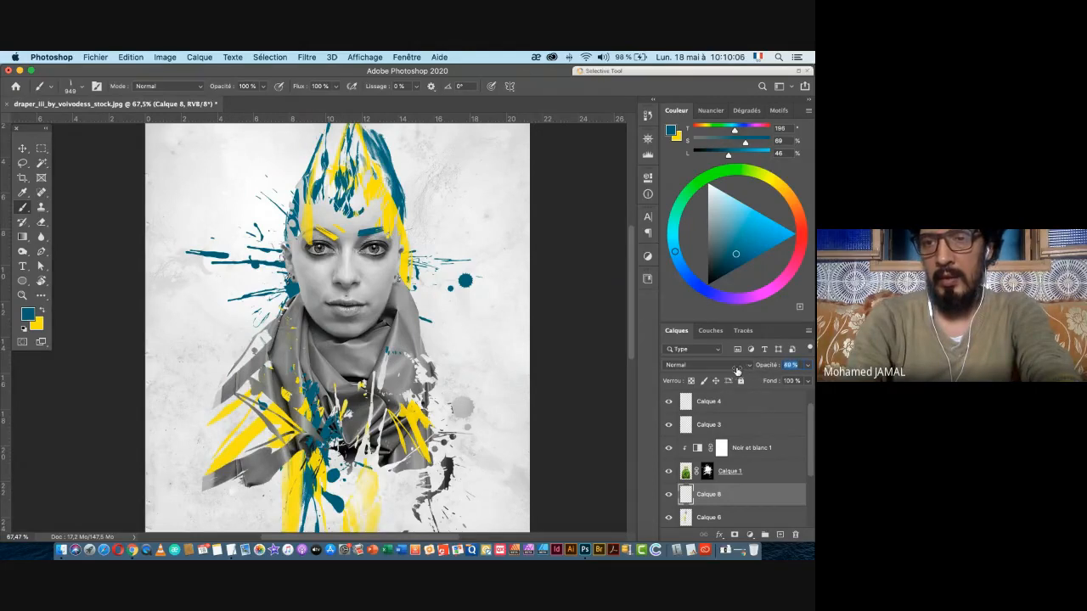
drag(395, 252, 400, 309)
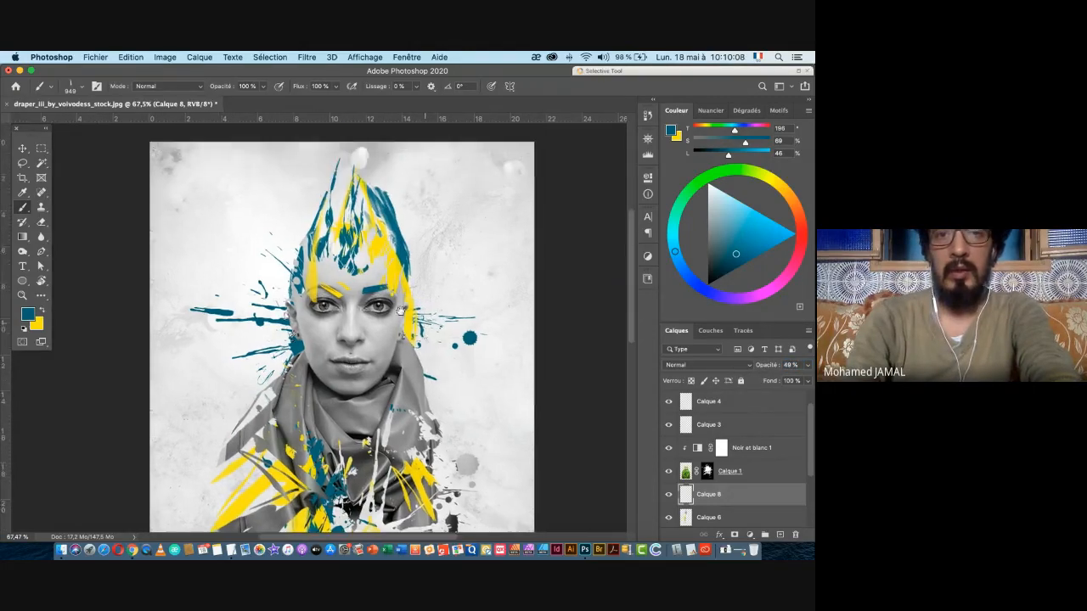
- Rotate the brush to 40° and stamp teal strokes on Calque 8, fanning out from the left side of the head
right_click(399, 308)
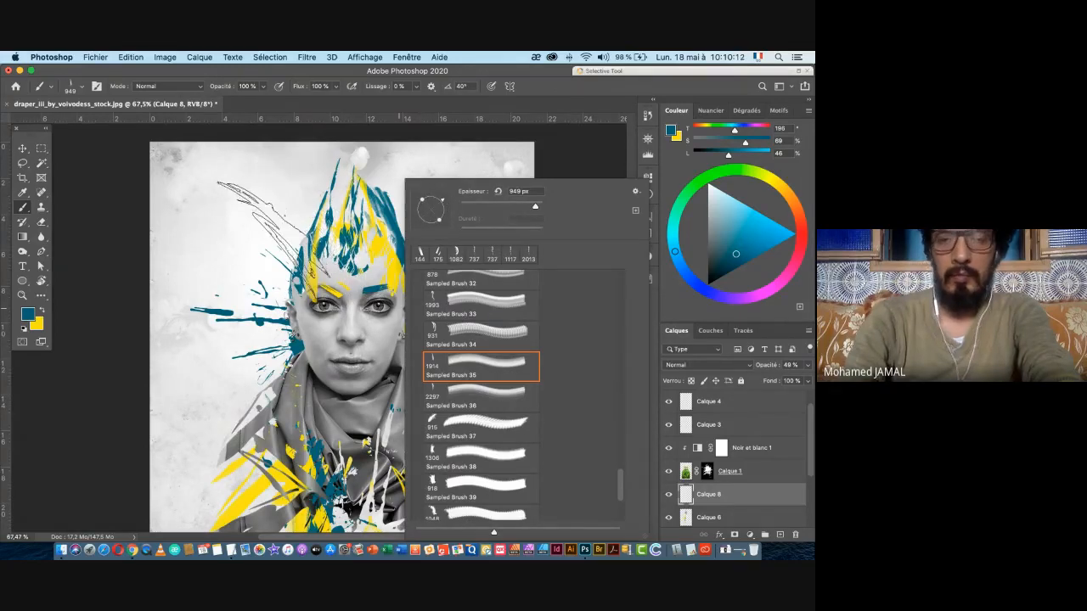
click(283, 238)
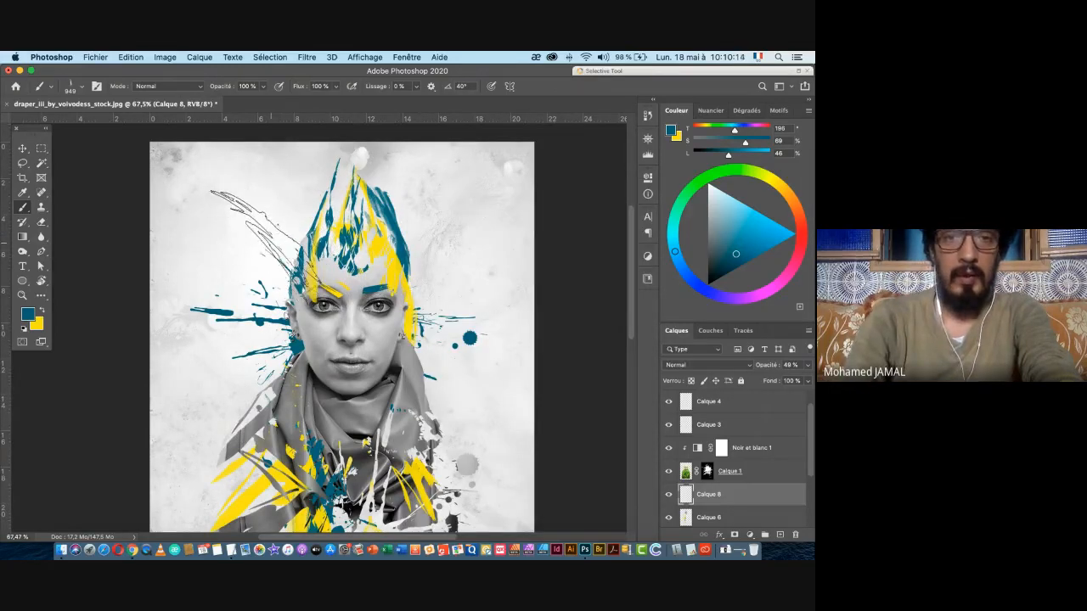
click(251, 223)
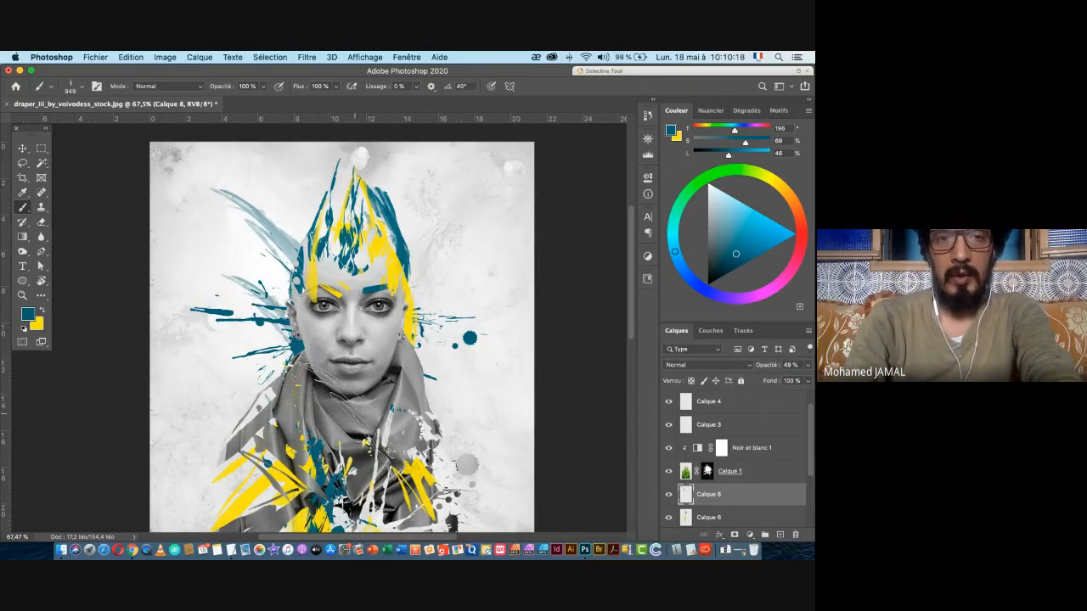
- Rotate Sampled Brush 35 to 139° so its strokes fan out from the right side of the head
right_click(414, 278)
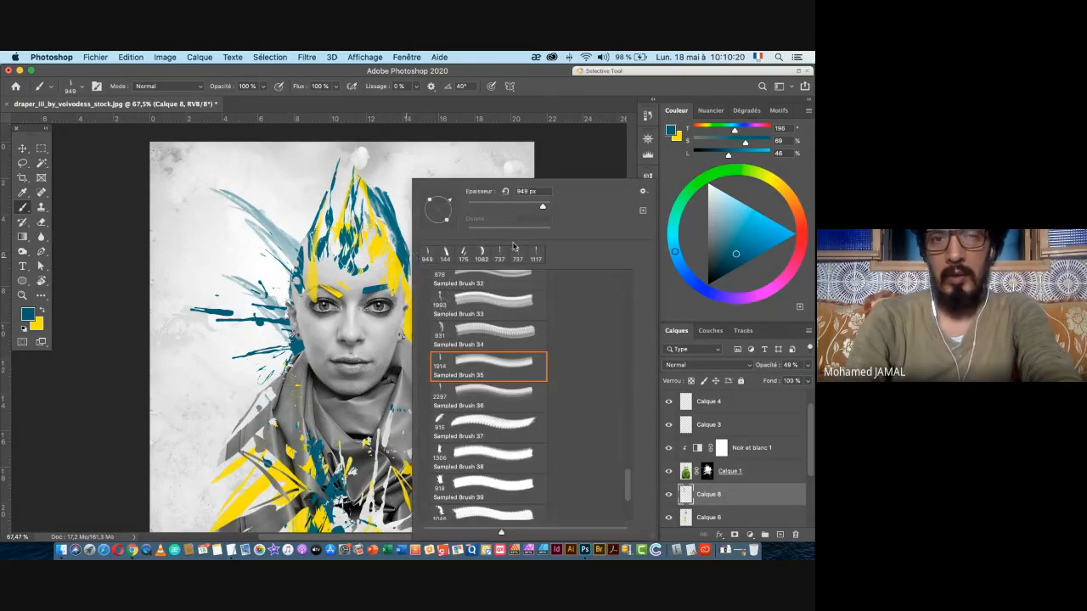
mouse_move(417, 203)
mouse_down()
mouse_move(415, 232)
mouse_move(436, 205)
mouse_move(424, 212)
mouse_move(423, 199)
mouse_up()
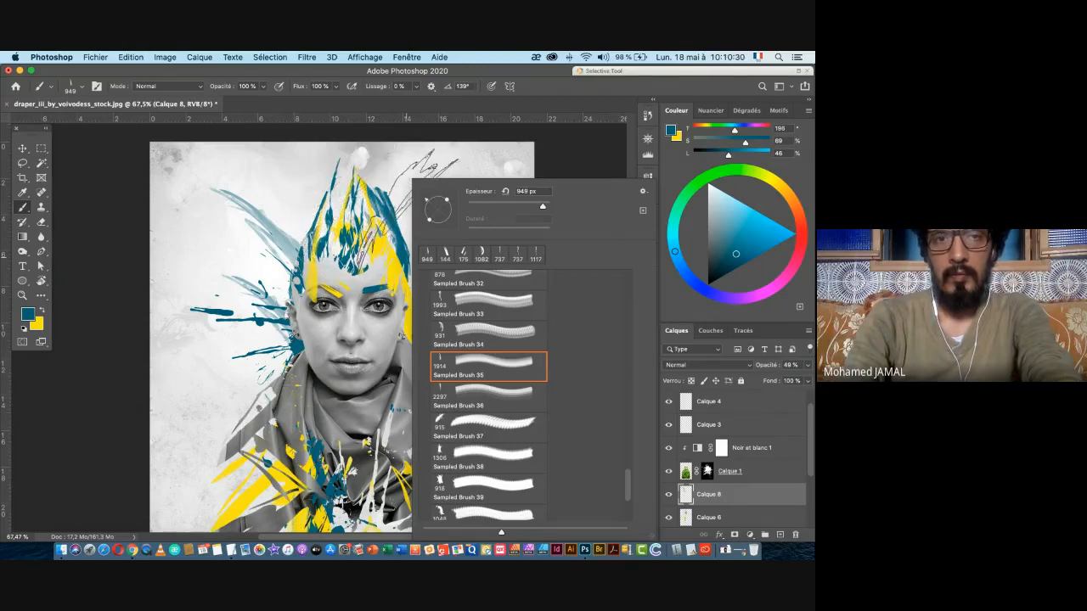
click(405, 213)
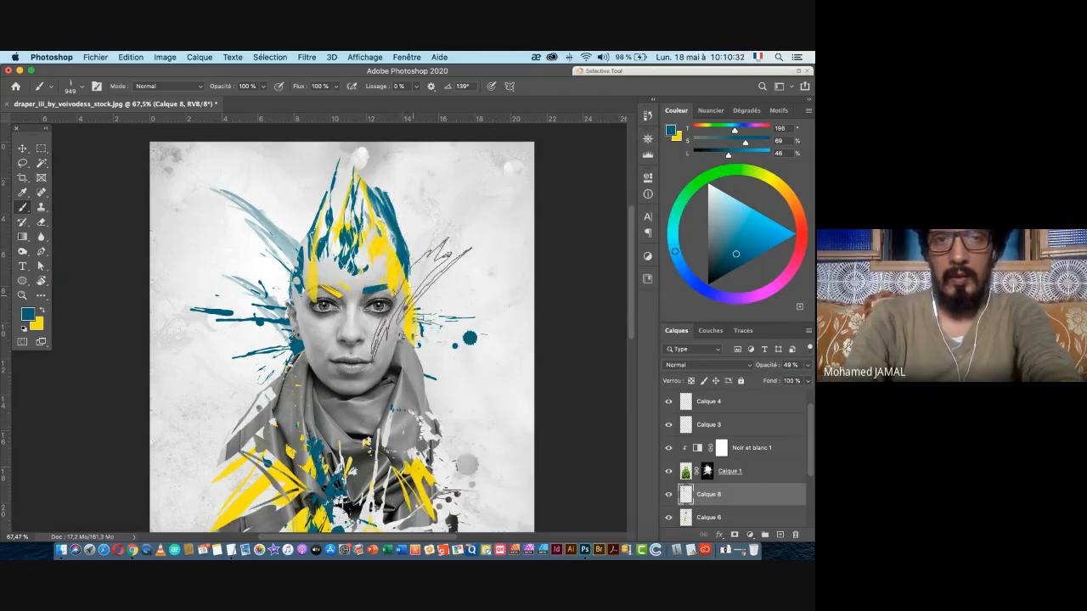
click(42, 311)
click(429, 254)
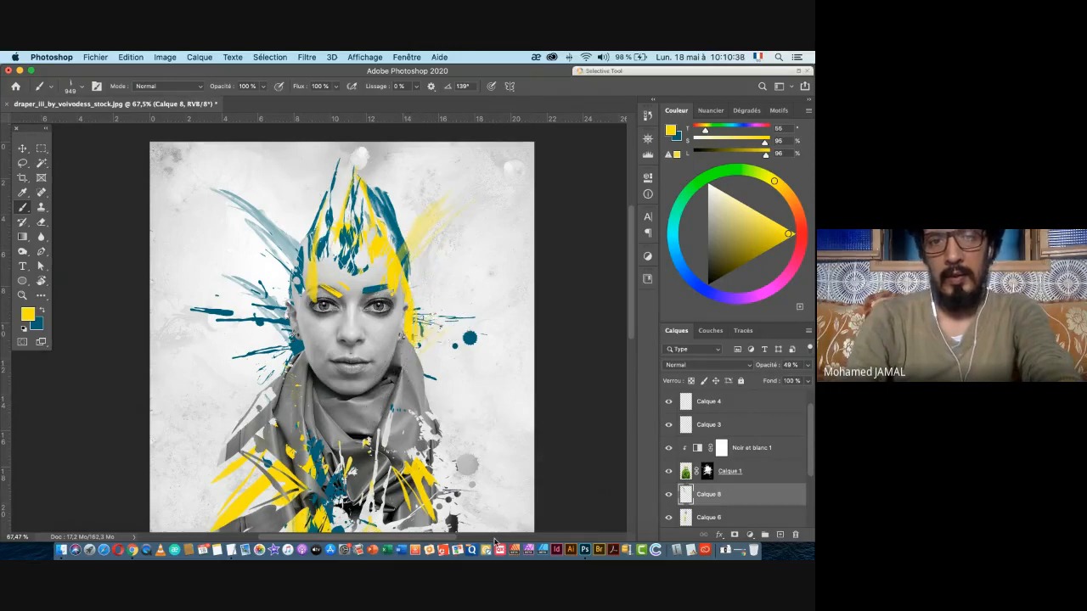
key(super+z)
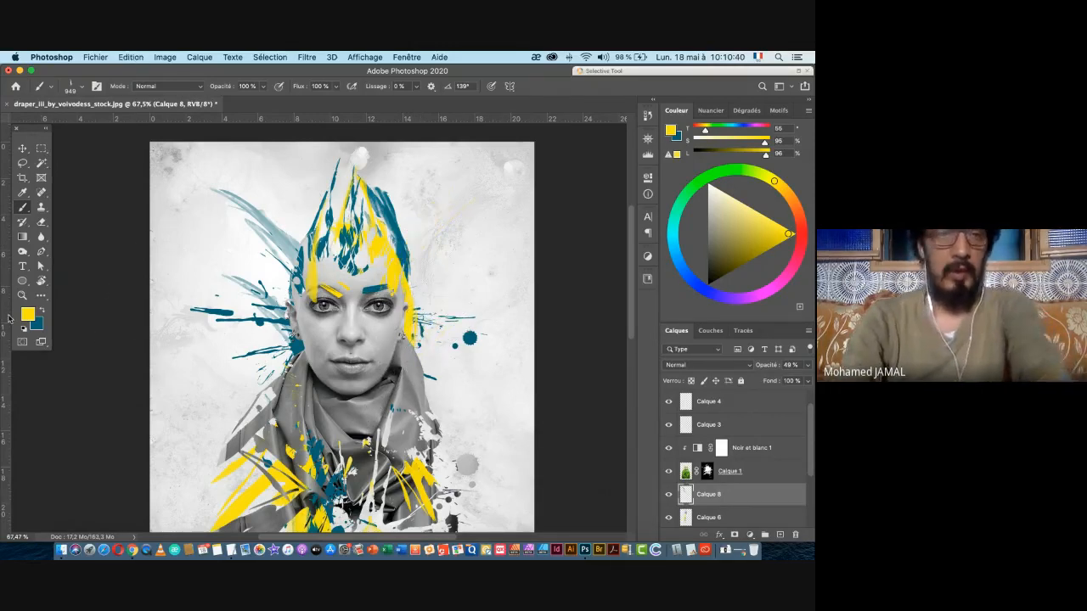
- Return to the teal foreground colour and stamp faded strokes on Calque 8 beside the right side of the head
click(42, 312)
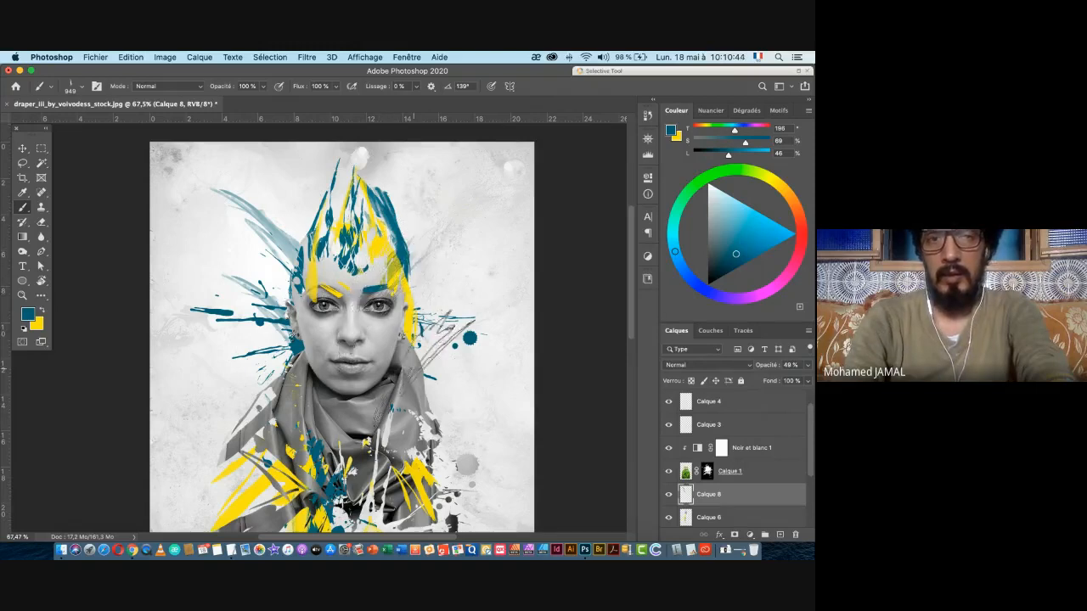
click(424, 357)
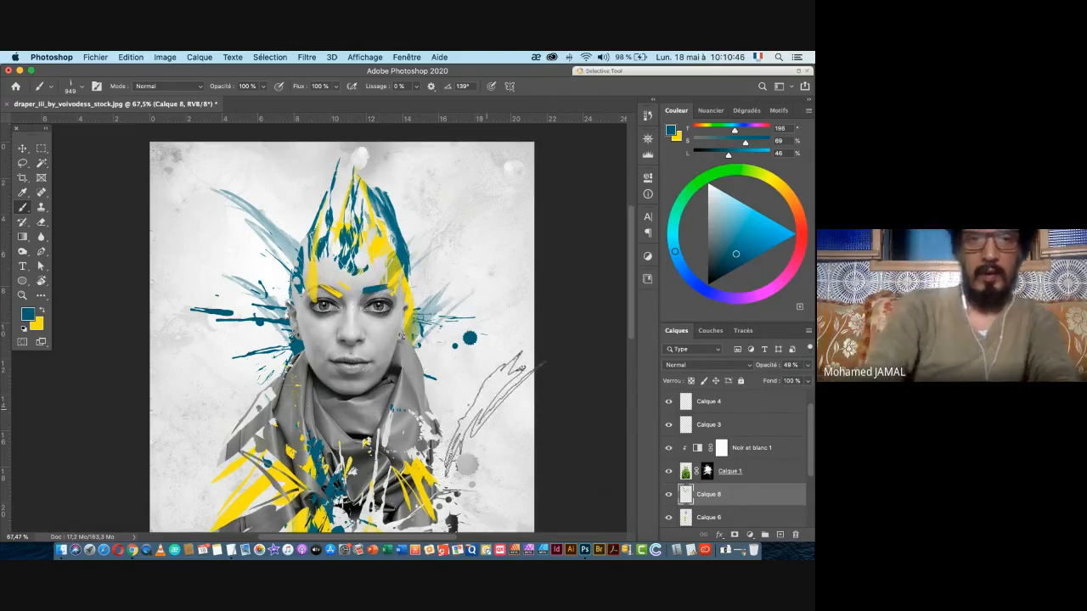
drag(404, 332, 421, 264)
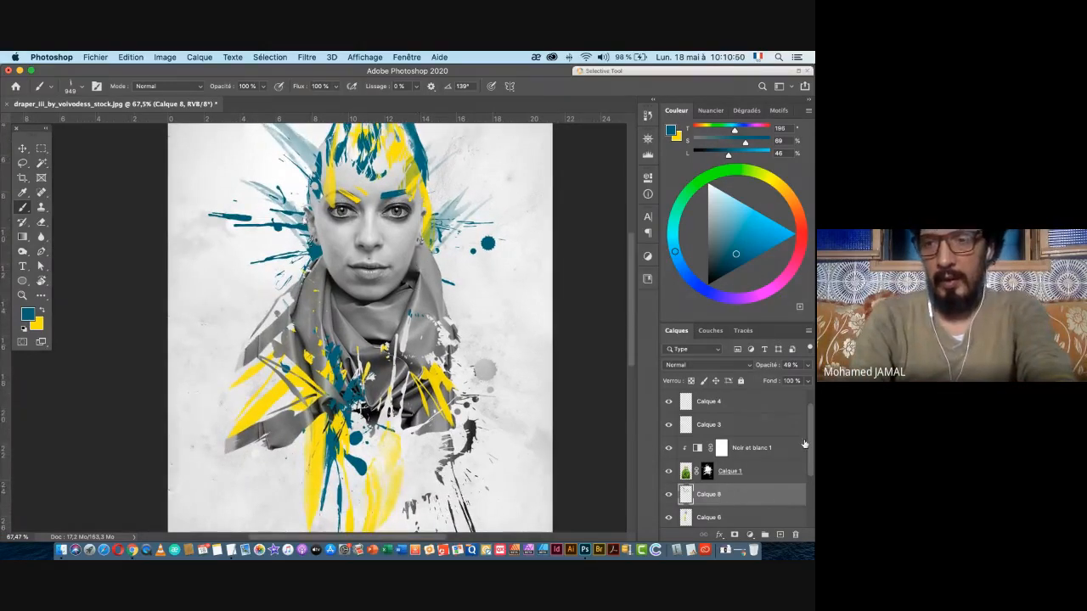
- Add a new empty layer above Calque 7 at the top of the layer stack
drag(811, 434, 808, 402)
click(737, 404)
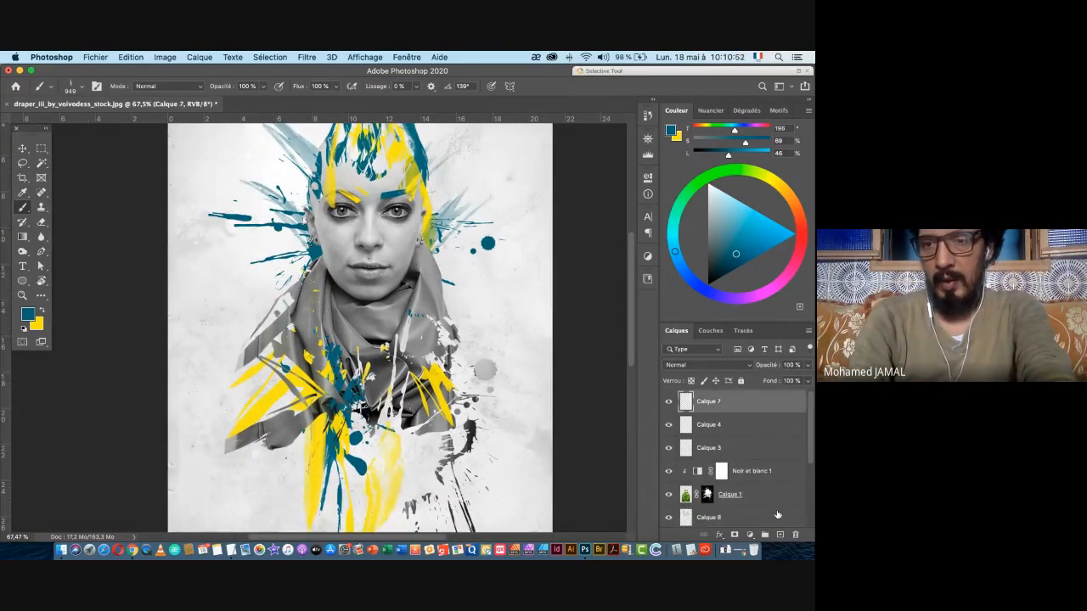
click(779, 535)
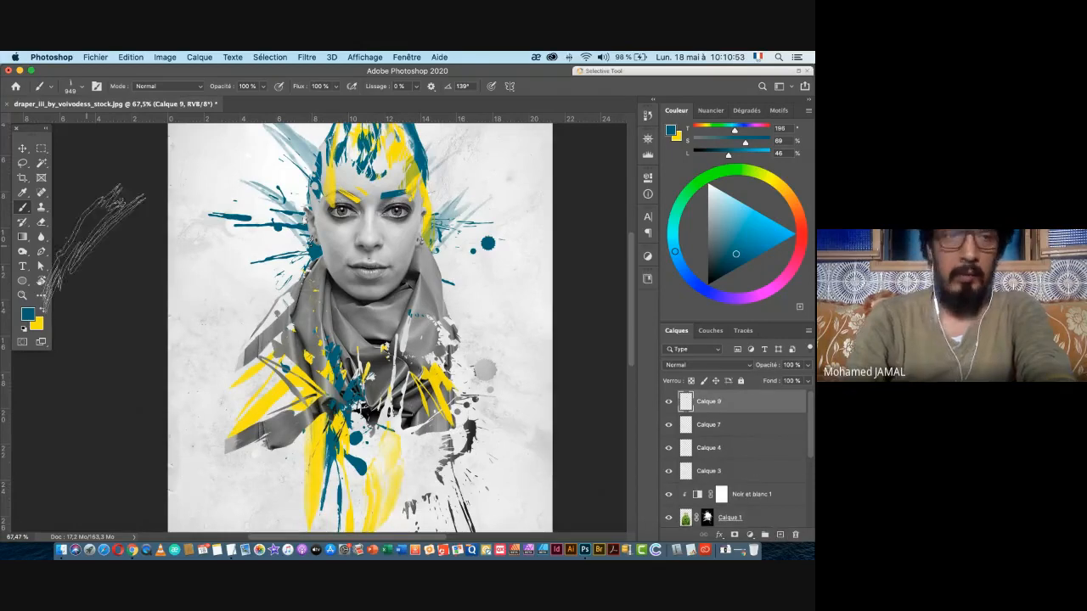
- Switch to the Pencil tool and change the foreground colour to pure white
right_click(24, 214)
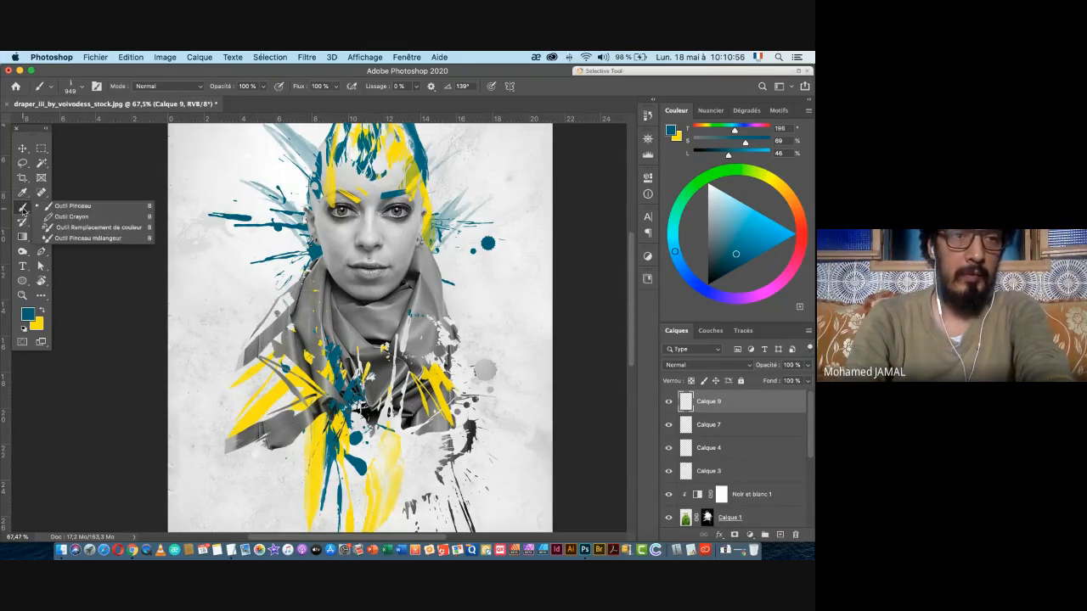
click(73, 218)
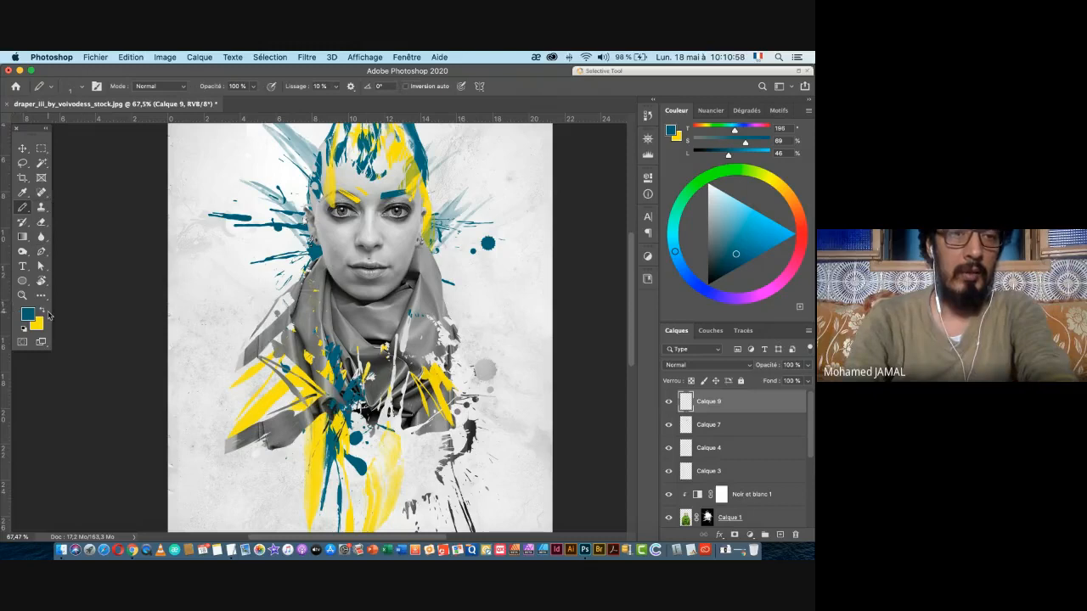
click(27, 314)
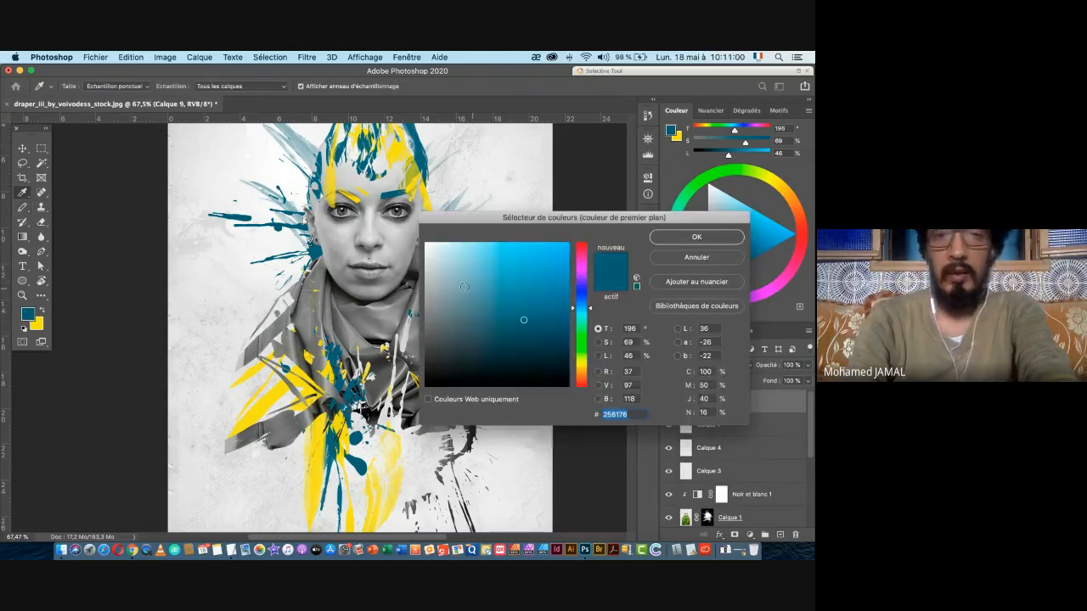
drag(465, 287, 418, 230)
click(716, 236)
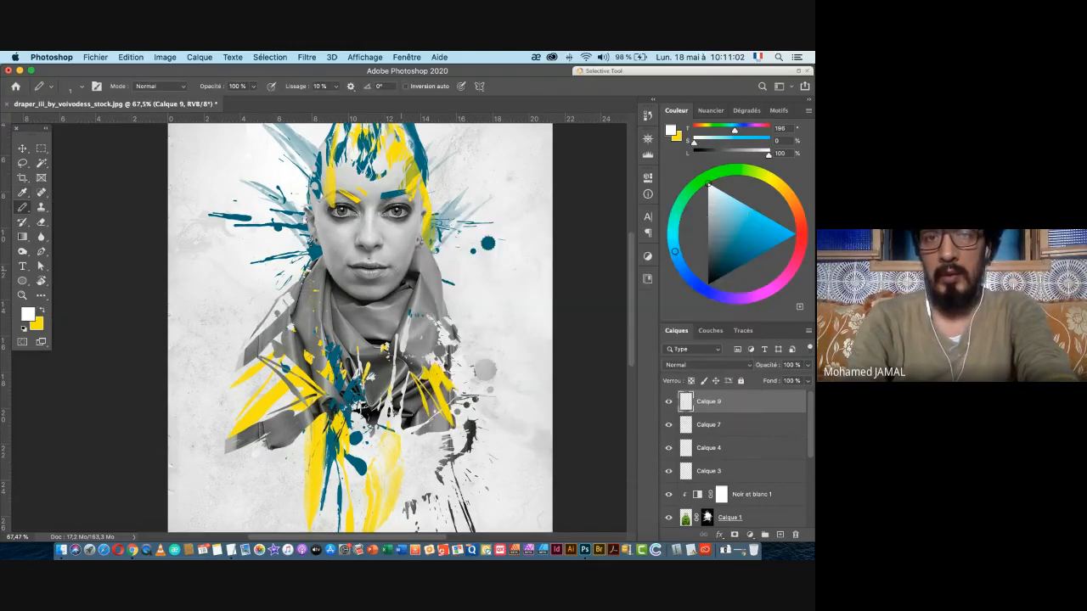
- Try a thin white Pencil stroke at the inner corner of the left eye, then undo it
drag(355, 212, 424, 211)
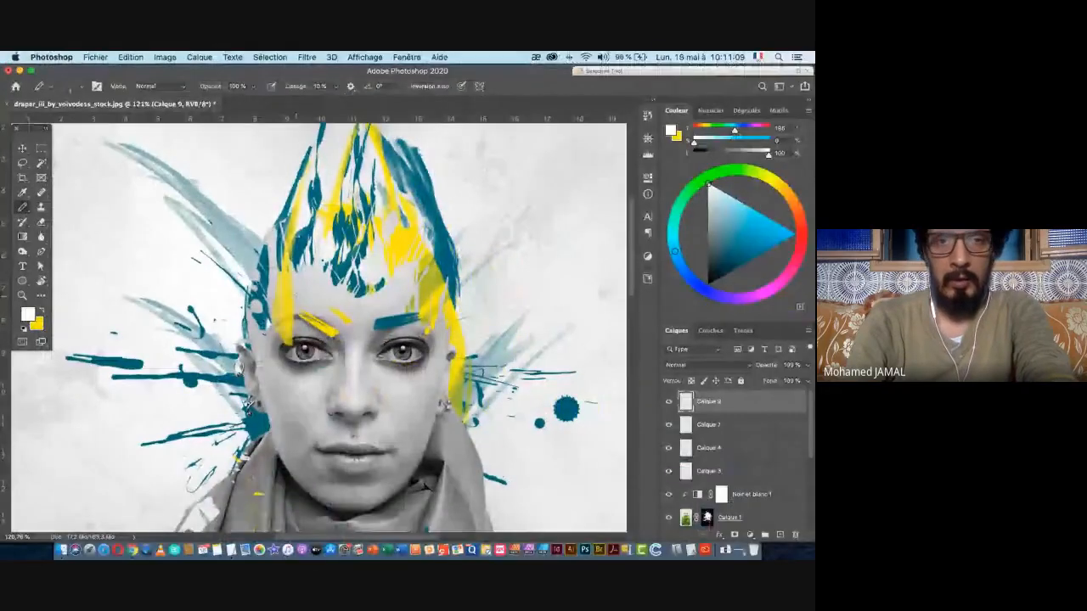
drag(295, 338, 358, 323)
drag(353, 363, 397, 297)
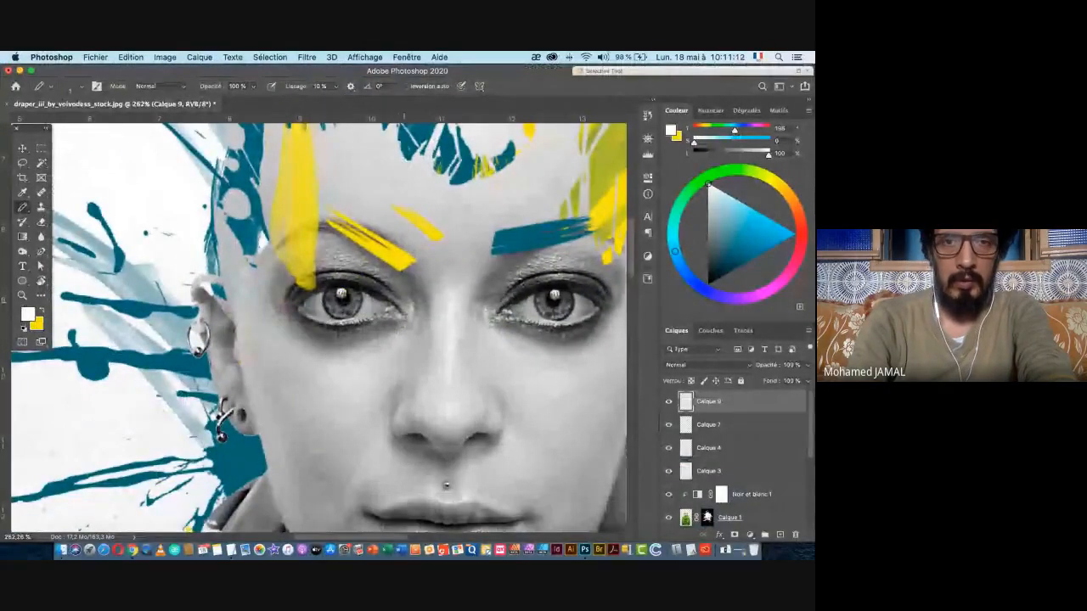
drag(397, 268, 421, 306)
key(super+z)
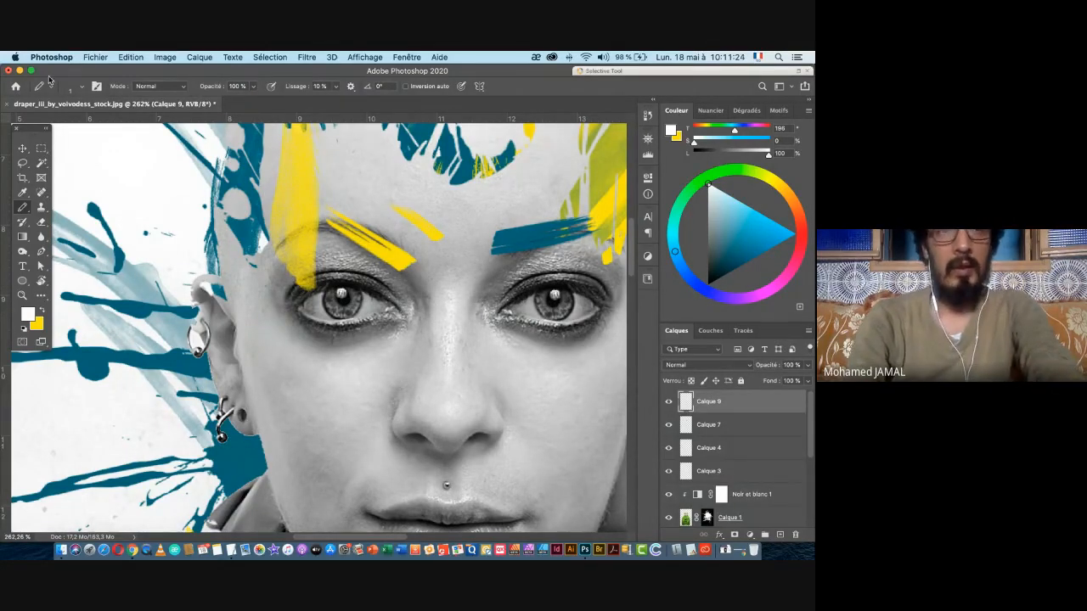
- Switch to the Brush tool and choose the Arrondi net brush from Pinceaux généraux at a size of 1 px
right_click(25, 212)
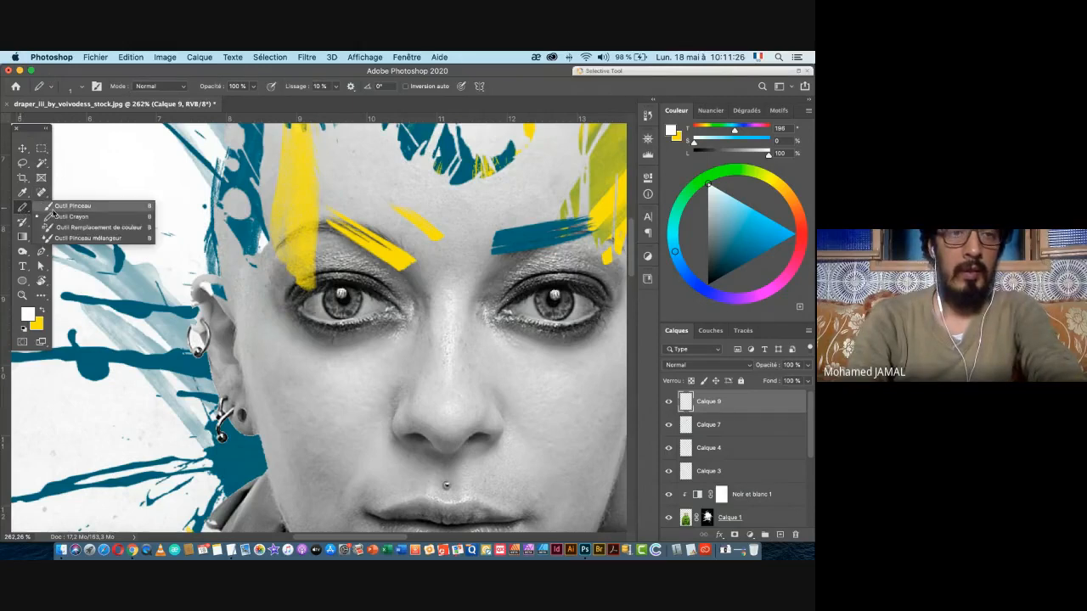
click(56, 211)
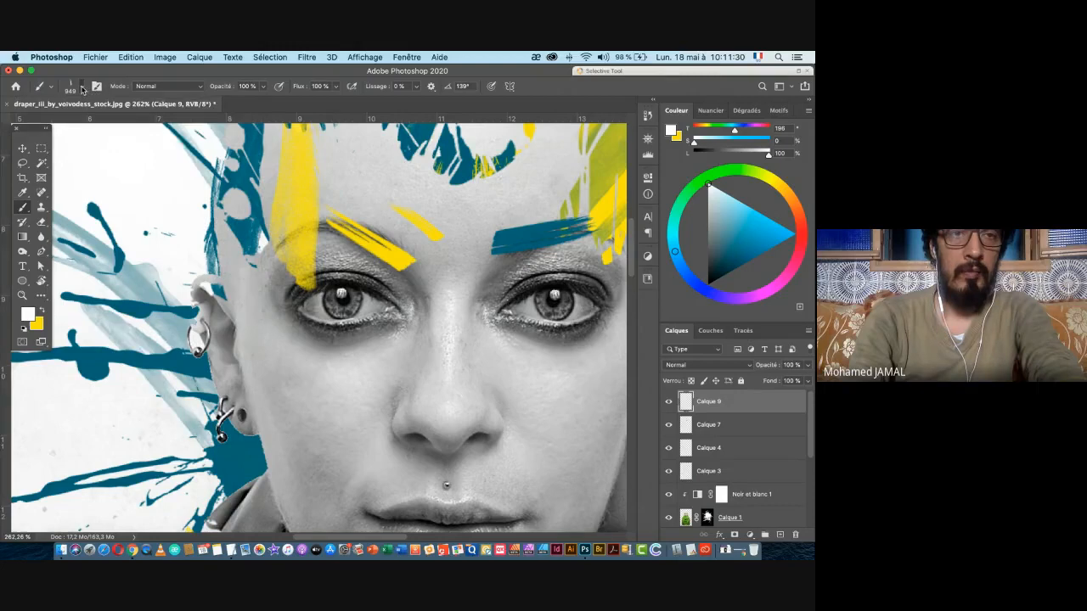
click(82, 89)
scroll(111, 194, up, 5)
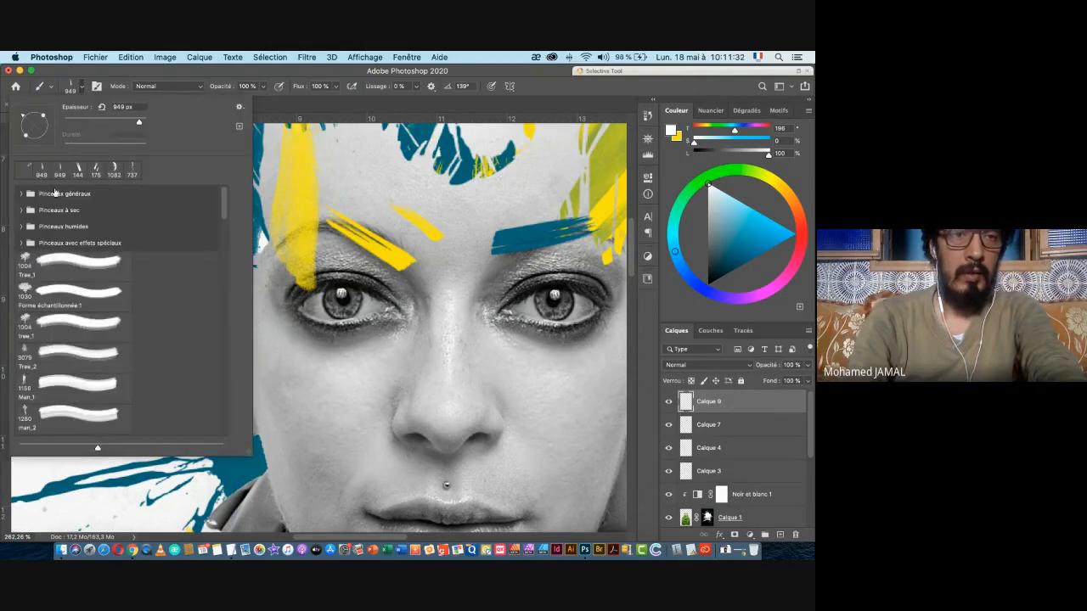
click(21, 194)
click(39, 243)
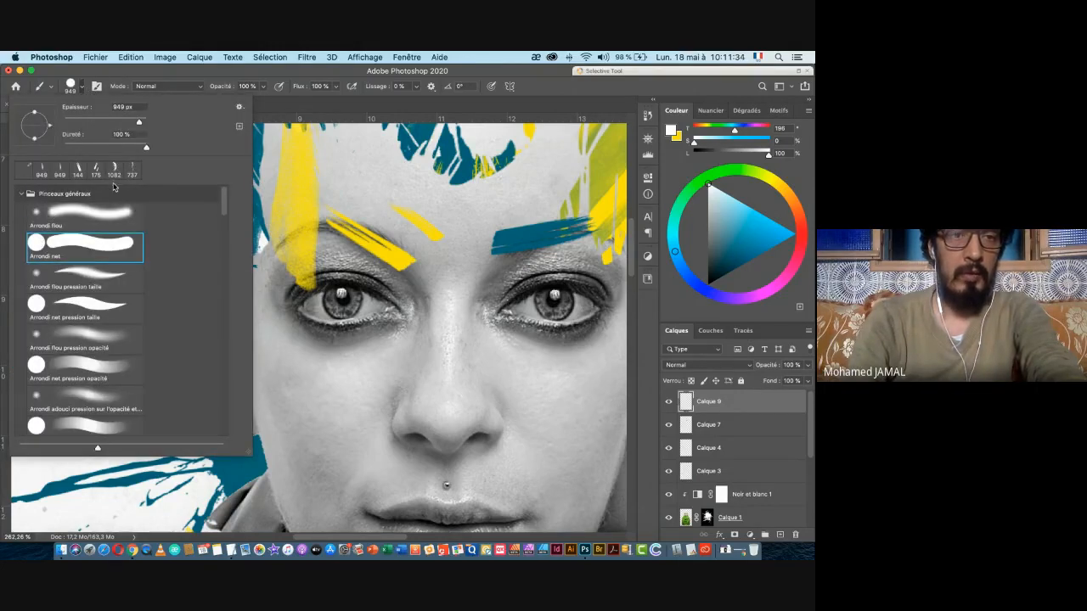
drag(140, 106, 87, 106)
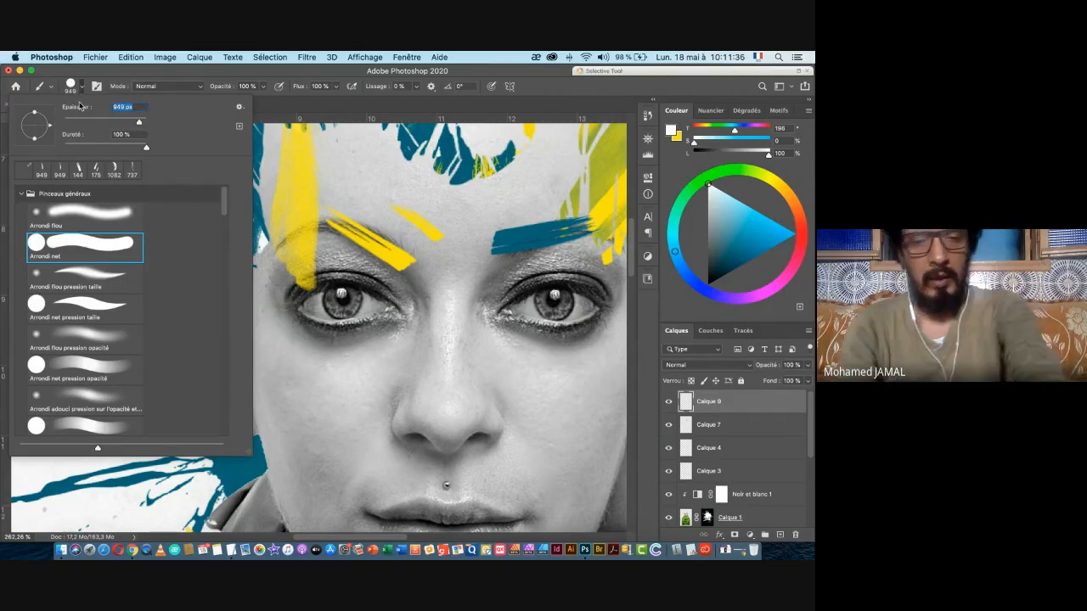
text(1)
key(Return)
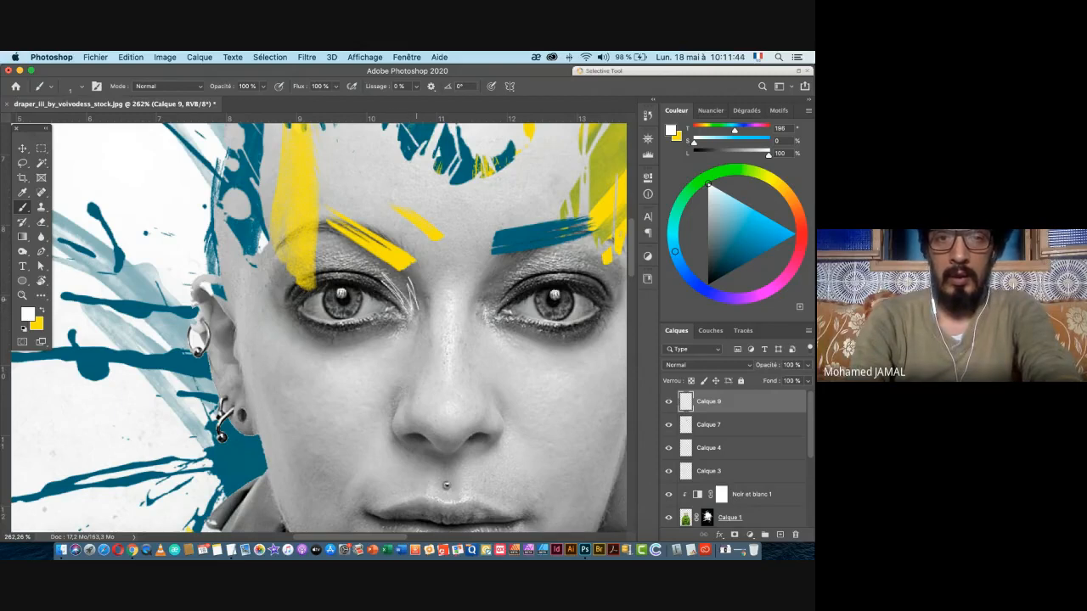
- Draw thin white sketch lines at the inner corner of the left eye and around the right eye on Calque 9
drag(416, 307, 424, 303)
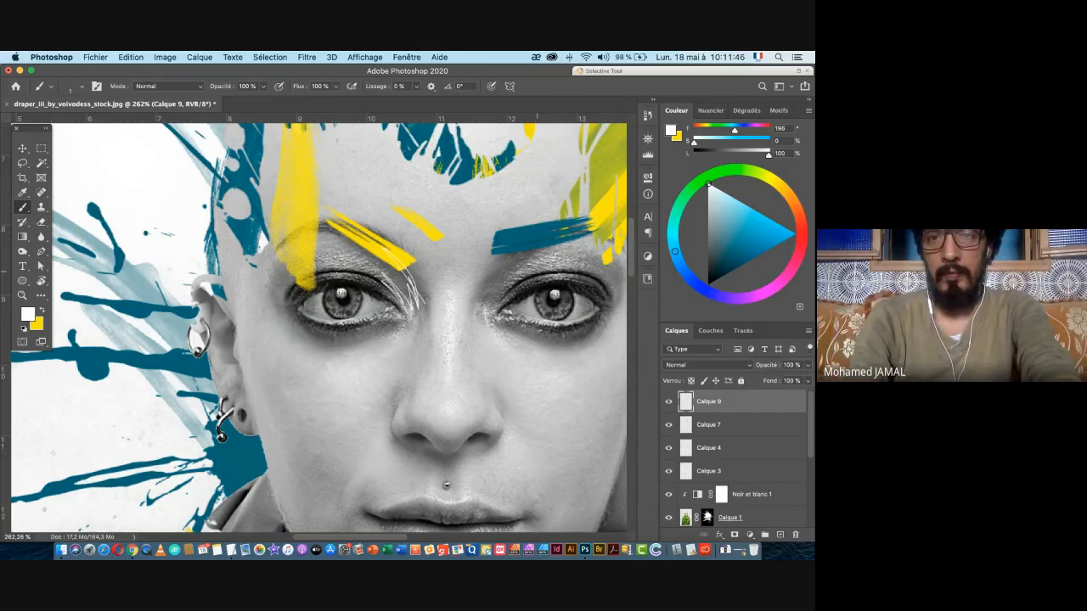
mouse_move(499, 307)
mouse_down()
mouse_move(587, 276)
mouse_move(566, 276)
mouse_up()
drag(509, 298, 557, 273)
mouse_move(500, 307)
mouse_down()
mouse_move(549, 274)
mouse_move(583, 272)
mouse_move(552, 333)
mouse_move(565, 342)
mouse_move(523, 337)
mouse_up()
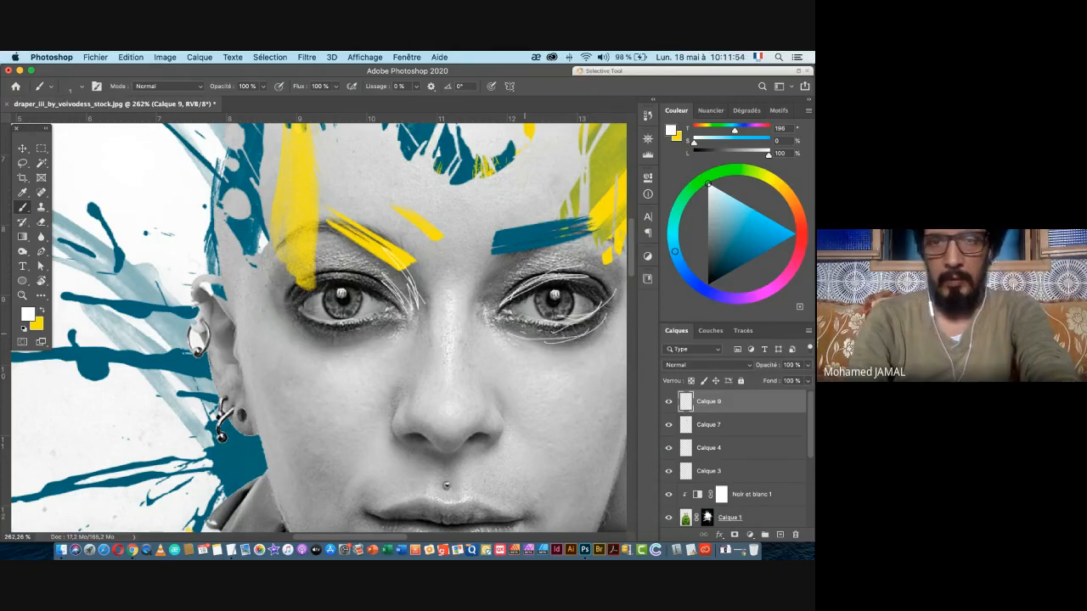
- Sketch thin white lines along the nose bridge, around the left nostril and from the right nostril down the cheek
drag(426, 333, 431, 377)
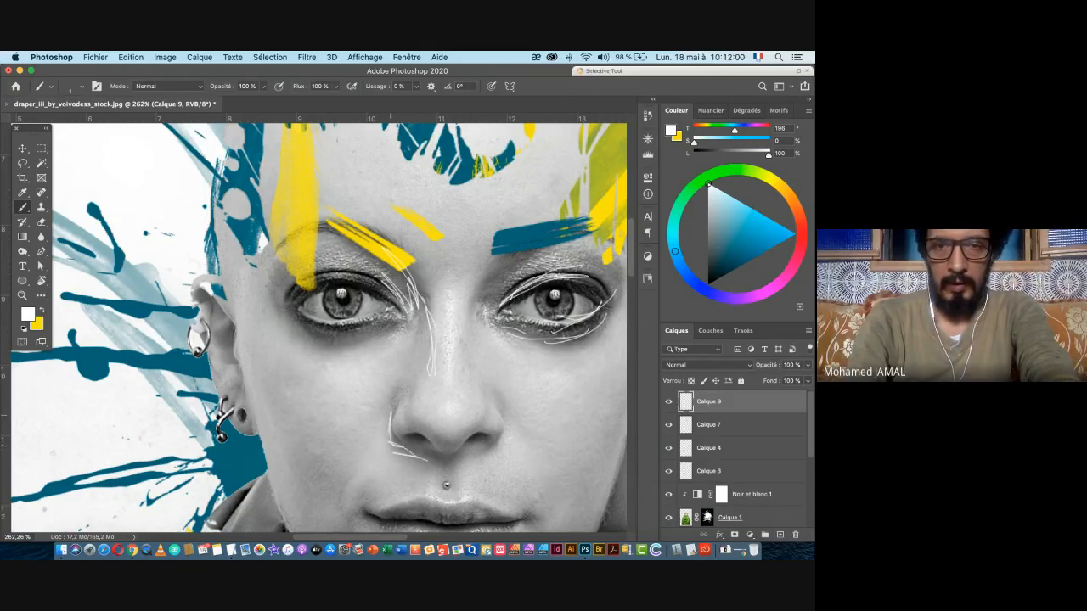
drag(392, 408, 395, 431)
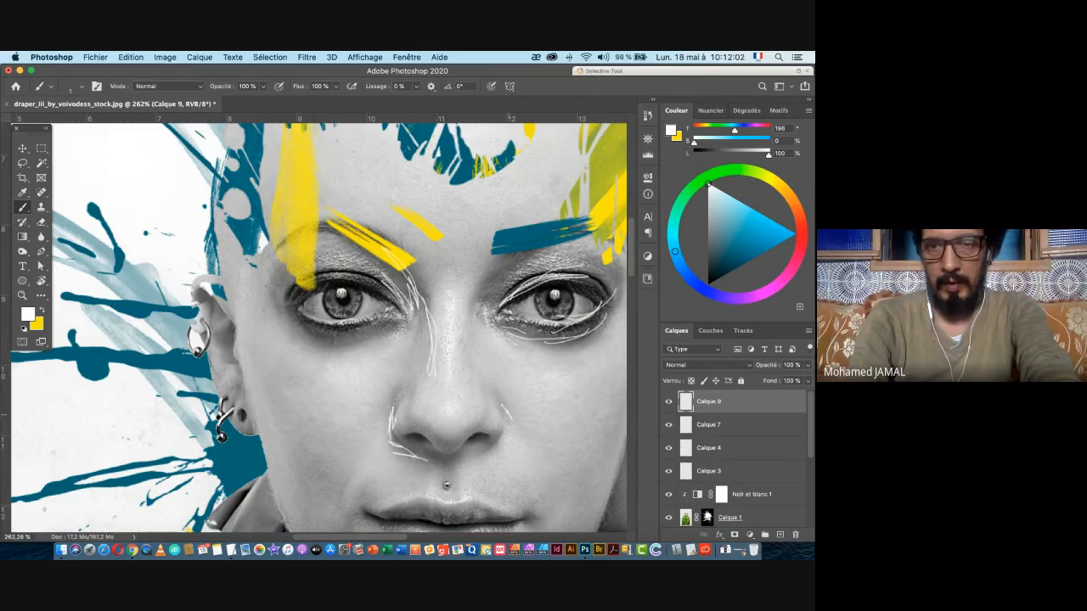
drag(502, 400, 551, 471)
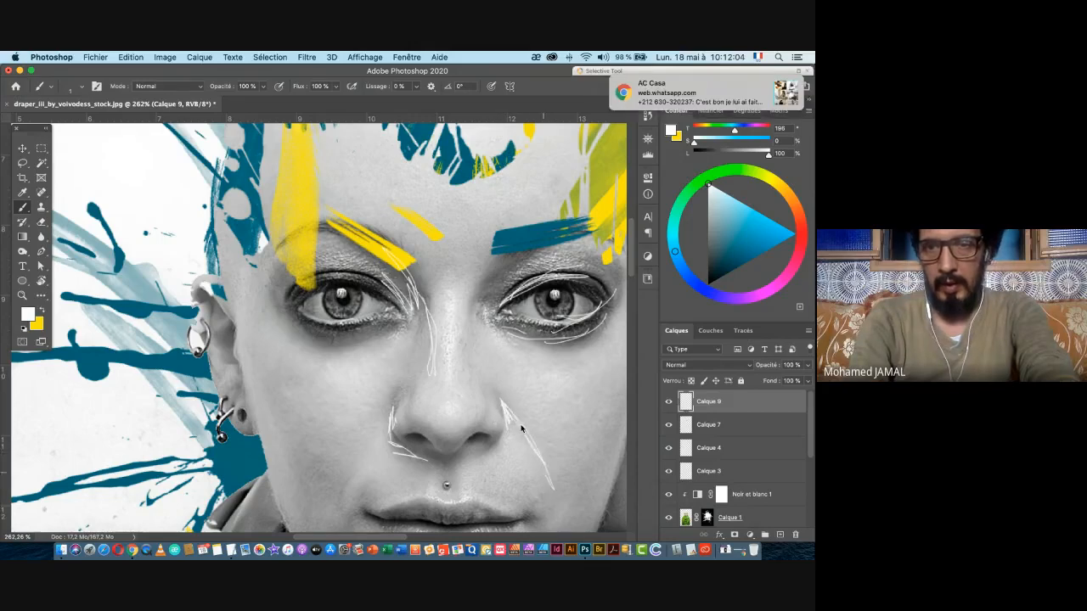
drag(509, 411, 554, 488)
- Sketch thin white lines outward from both sides of the upper lip, with zigzag hatching beside the right mouth corner
drag(511, 447, 484, 357)
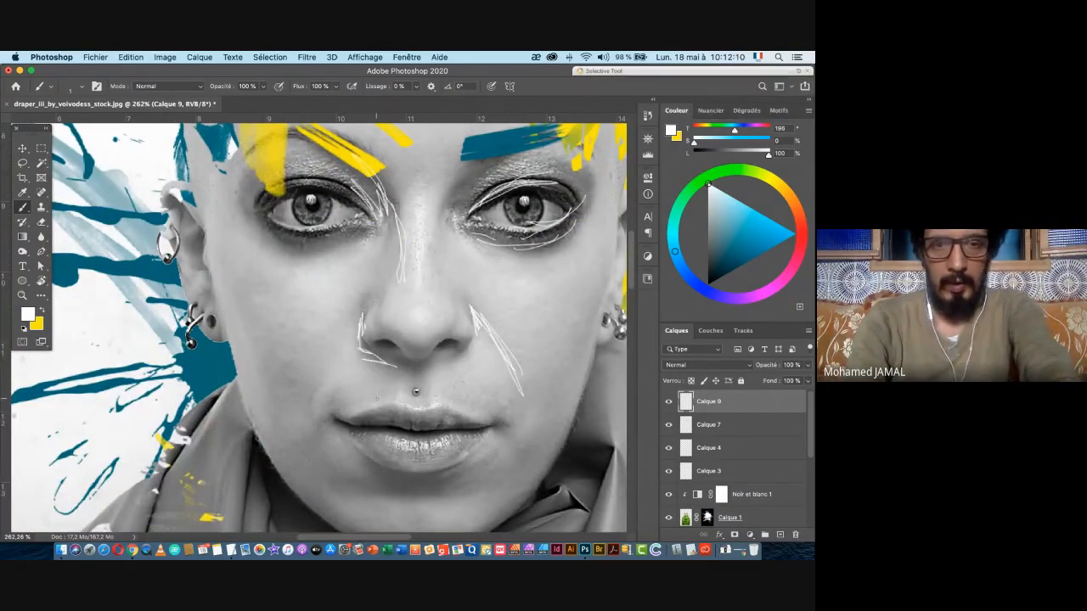
mouse_move(381, 399)
mouse_down()
mouse_move(295, 402)
mouse_move(308, 411)
mouse_up()
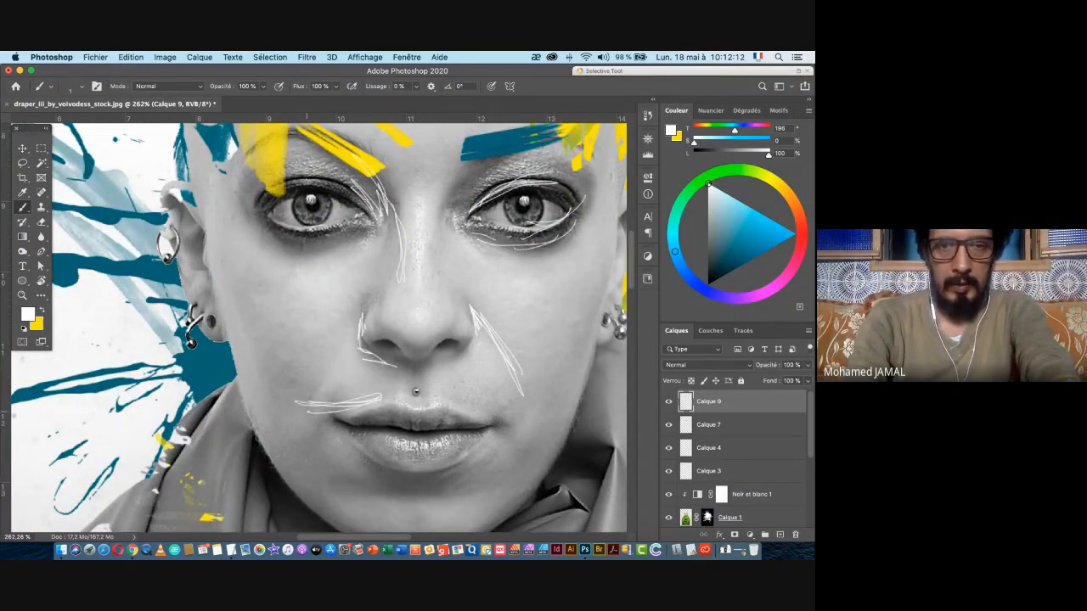
drag(482, 410, 552, 424)
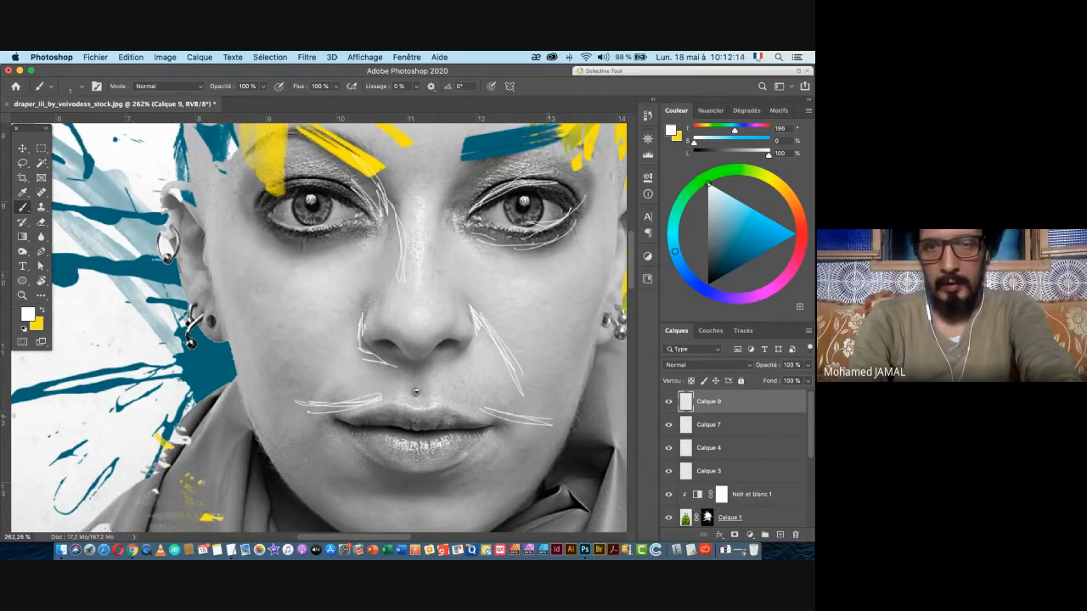
drag(454, 395, 528, 416)
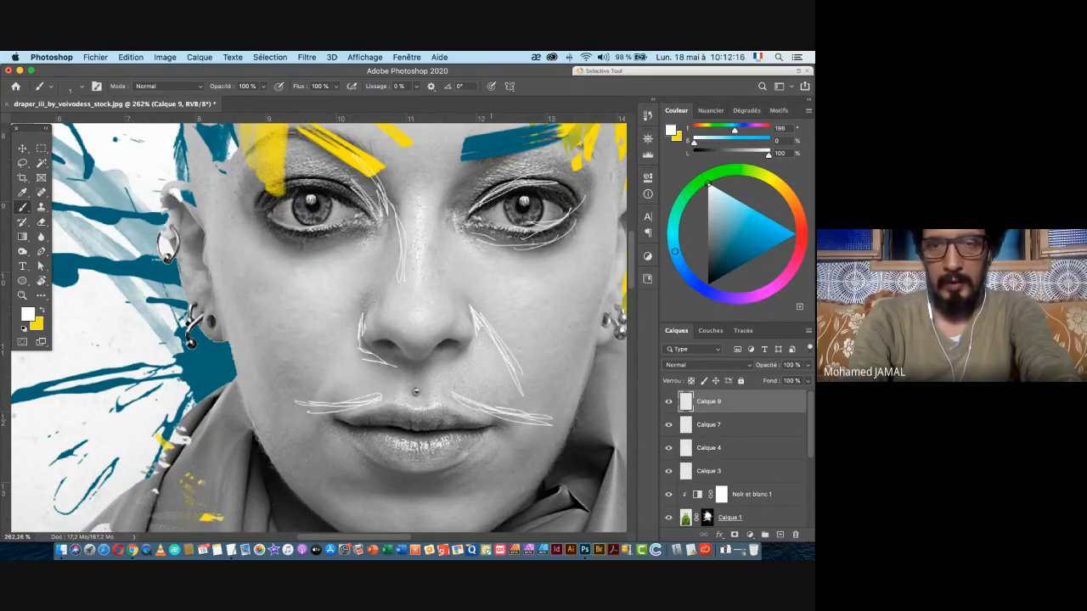
drag(521, 434, 539, 428)
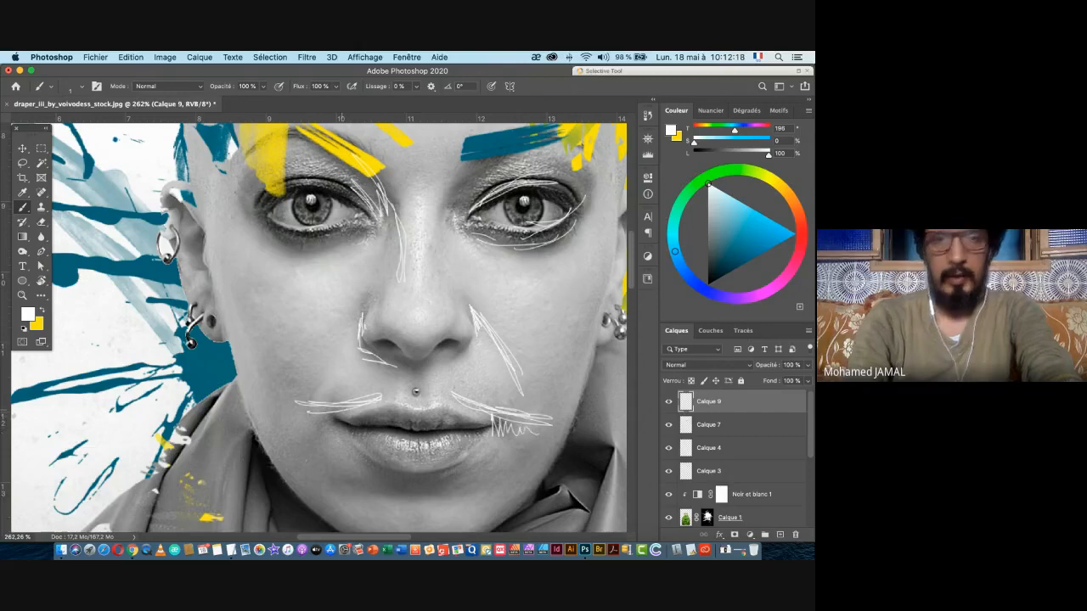
- Draw thin white lines under the left eye and undo the extra strokes down the side of the face
mouse_move(347, 358)
mouse_down()
mouse_move(289, 327)
mouse_move(325, 381)
mouse_up()
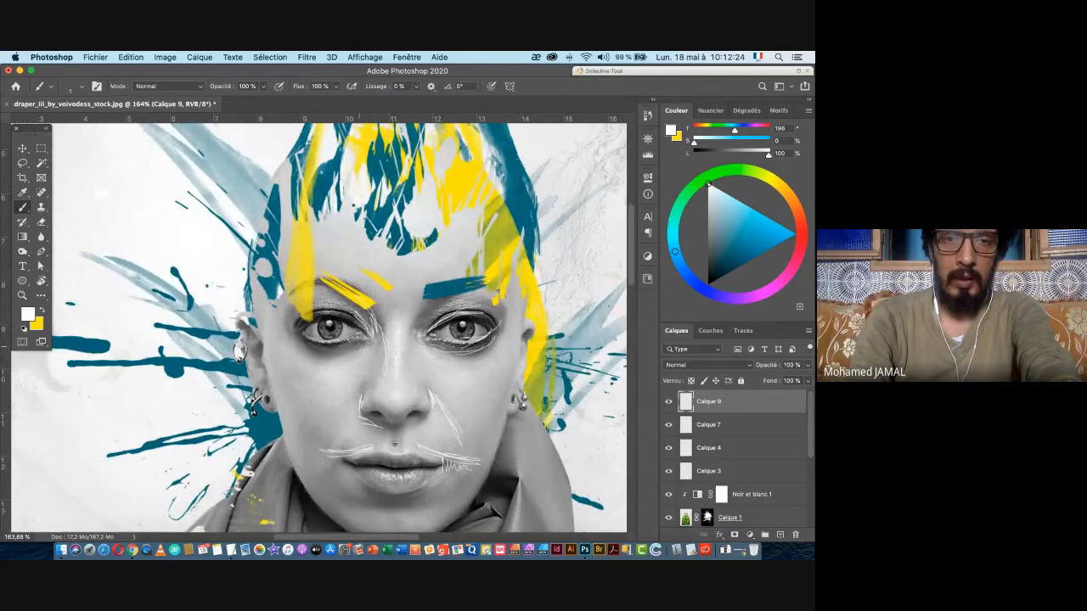
mouse_move(362, 342)
mouse_down()
mouse_move(291, 349)
mouse_move(354, 343)
mouse_up()
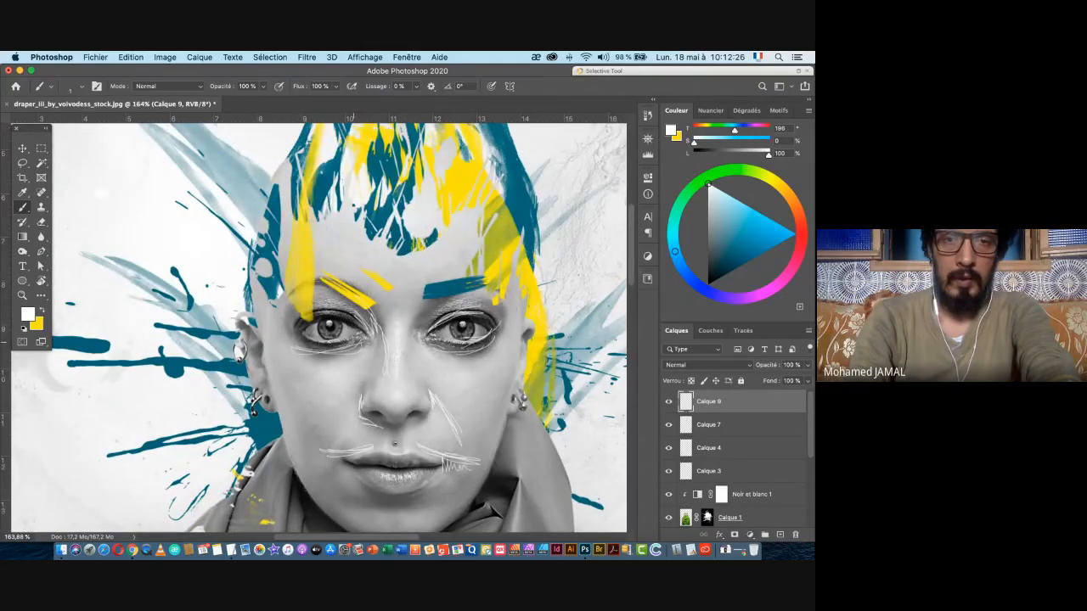
mouse_move(278, 342)
mouse_down()
mouse_move(330, 351)
mouse_move(270, 384)
mouse_move(284, 452)
mouse_up()
key(super+z)
key(super+z)
key(super+z)
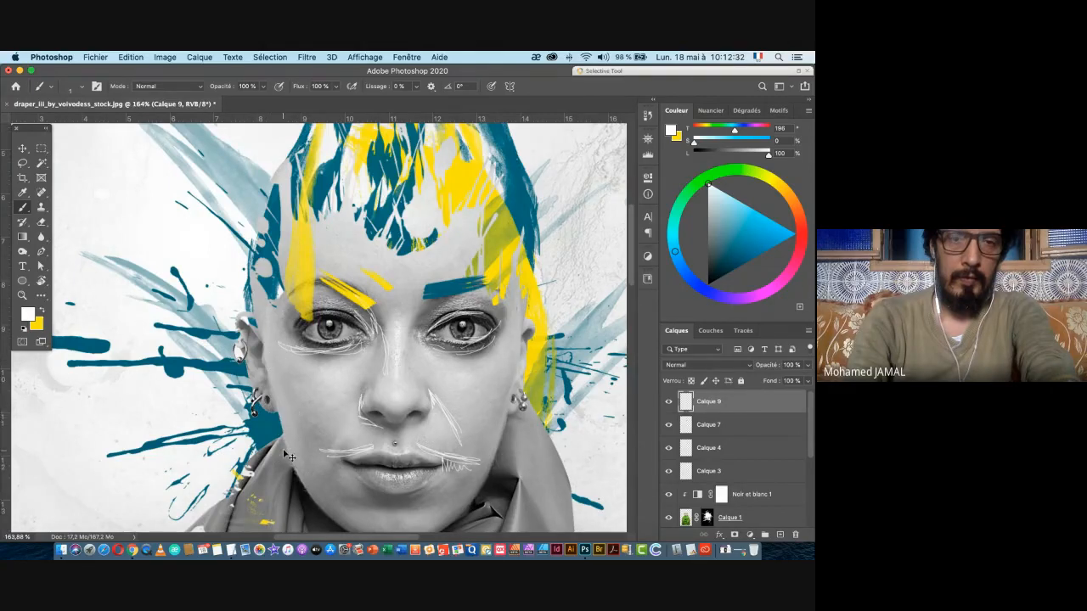
key(super+space)
drag(461, 400, 443, 358)
drag(443, 357, 393, 307)
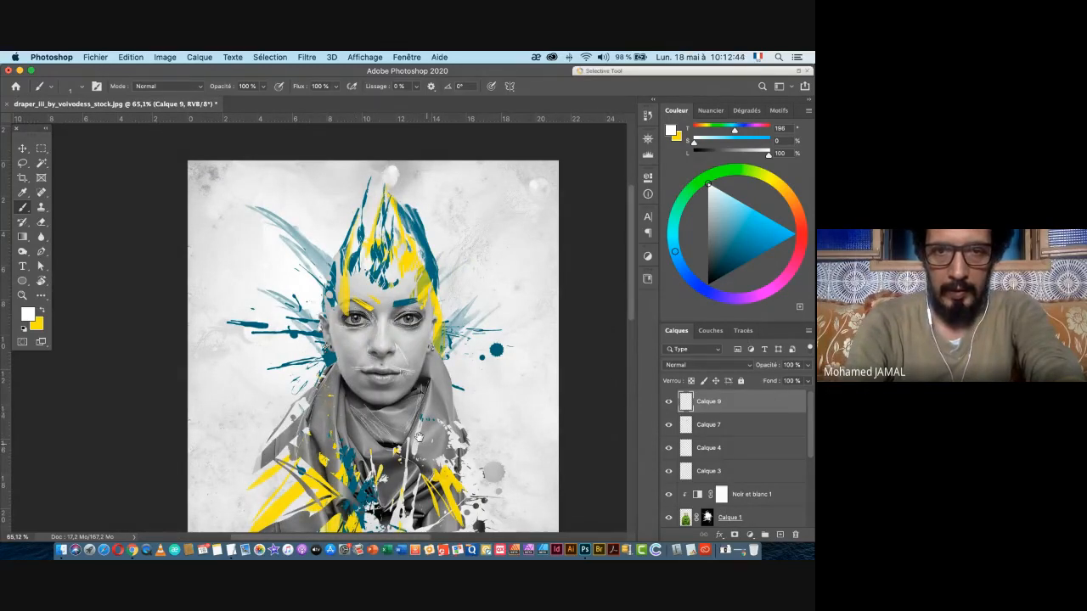
drag(419, 437, 325, 369)
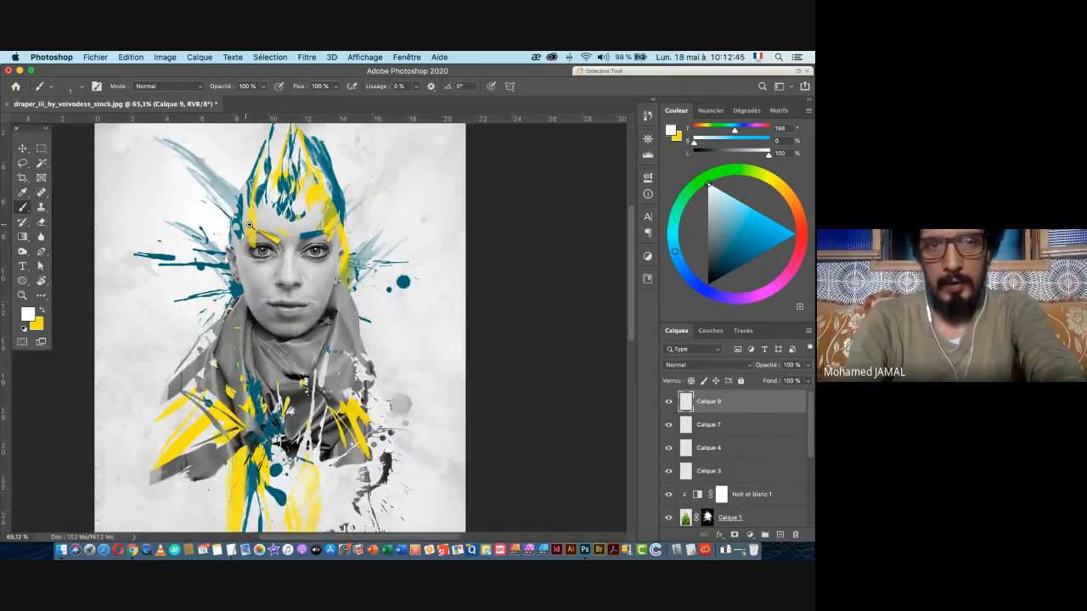
- Sketch thin white lines at the left temple and down the right side of the scarf on Calque 9
drag(249, 225, 273, 229)
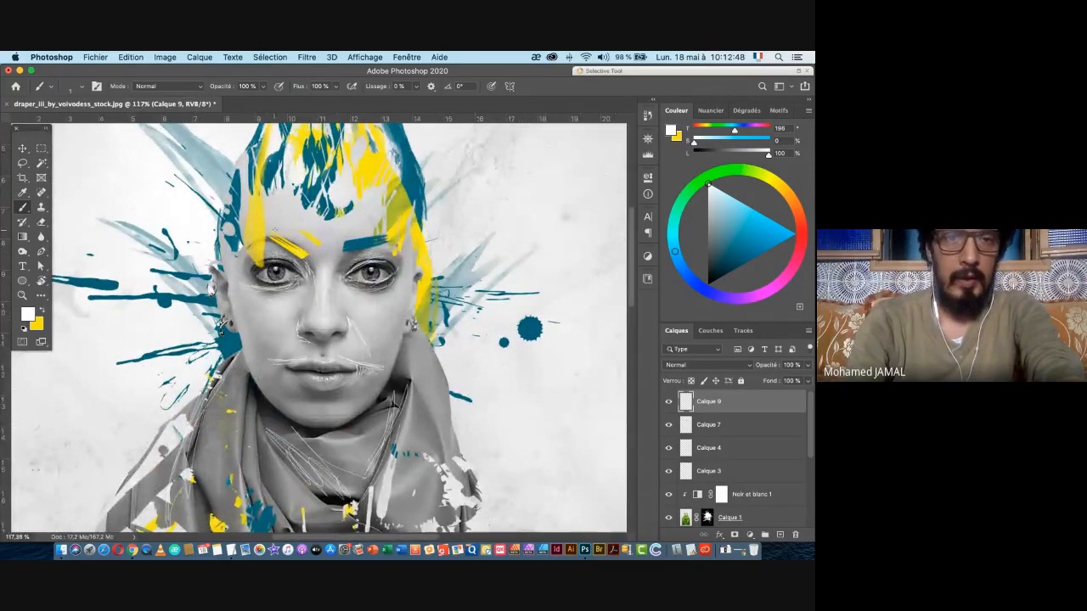
mouse_move(251, 189)
mouse_down()
mouse_move(224, 241)
mouse_move(237, 206)
mouse_up()
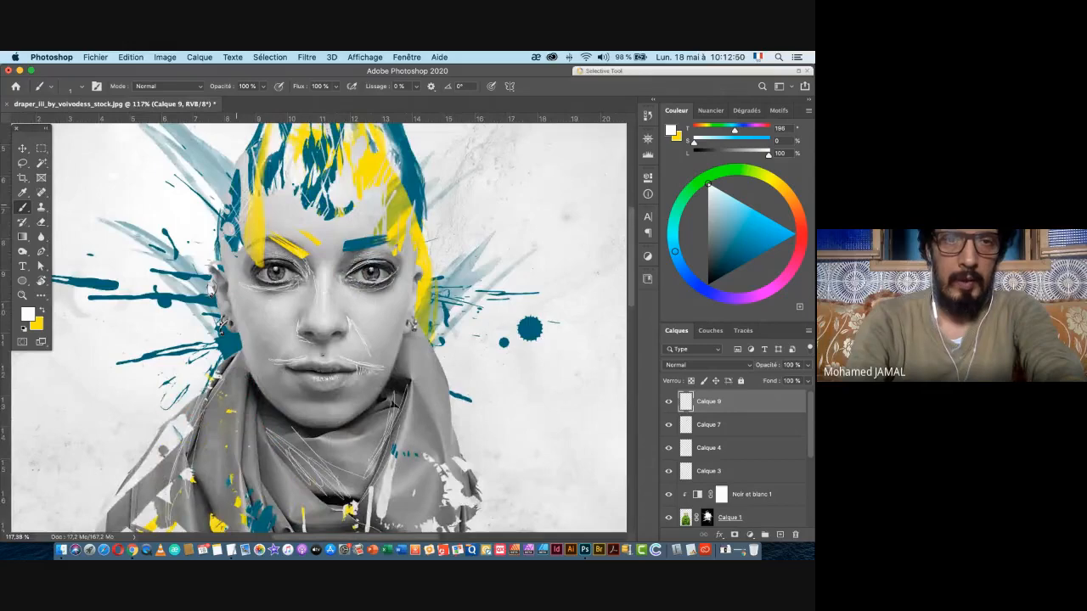
drag(432, 352, 398, 266)
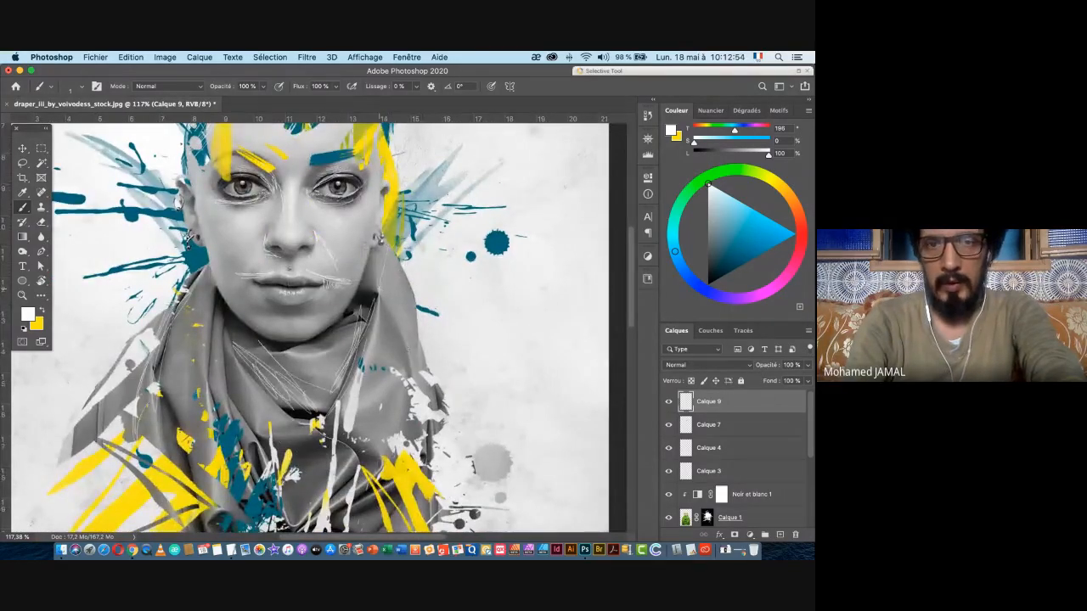
drag(403, 269, 416, 375)
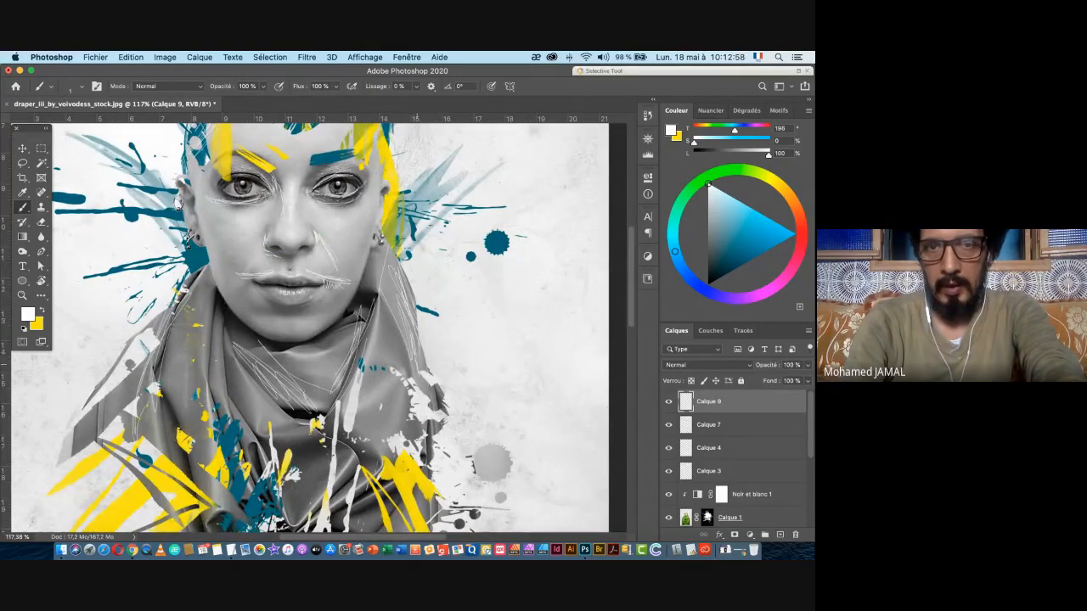
mouse_move(453, 425)
mouse_down()
mouse_move(460, 280)
mouse_move(418, 371)
mouse_move(420, 342)
mouse_up()
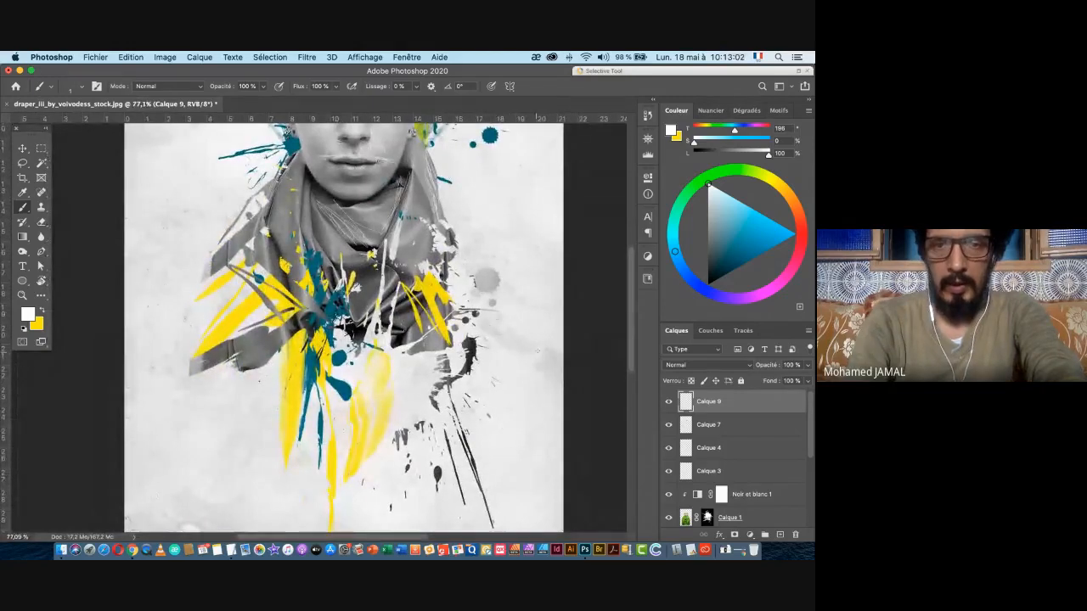
drag(318, 316, 298, 320)
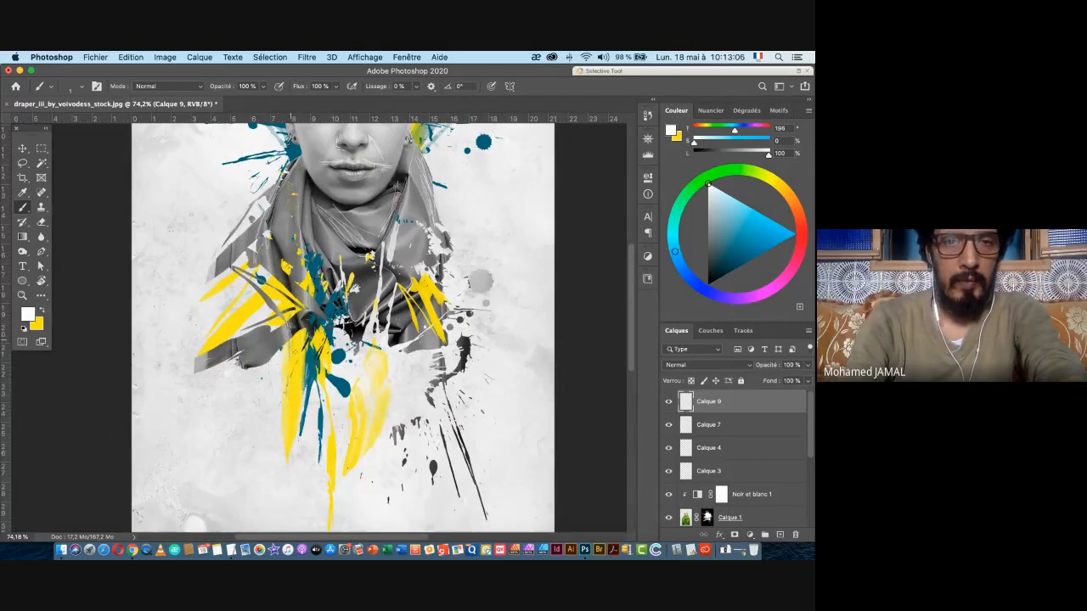
scroll(339, 323, up, 3)
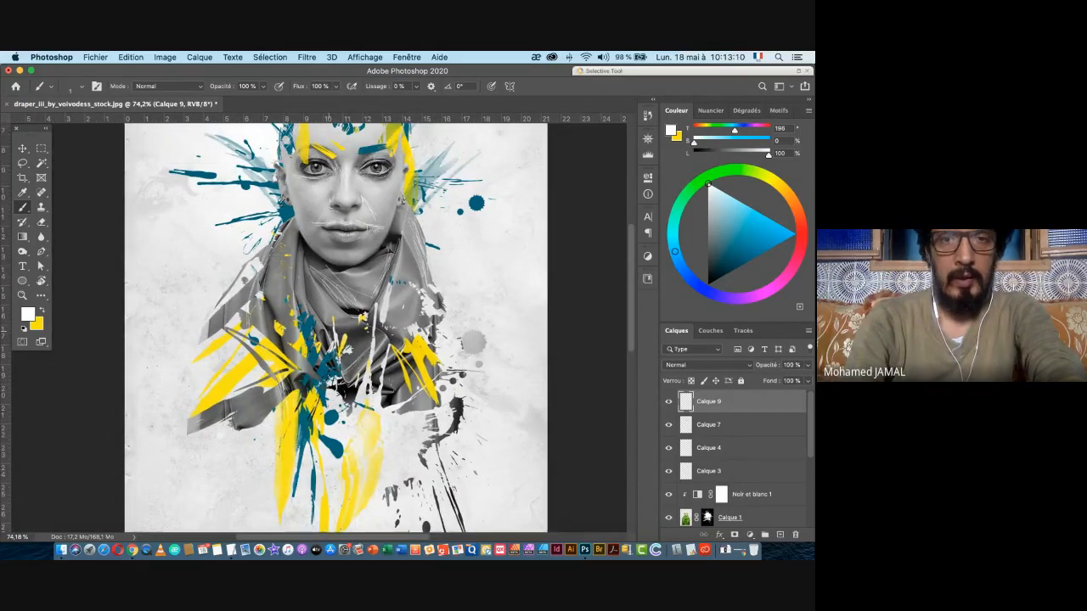
scroll(384, 402, down, 4)
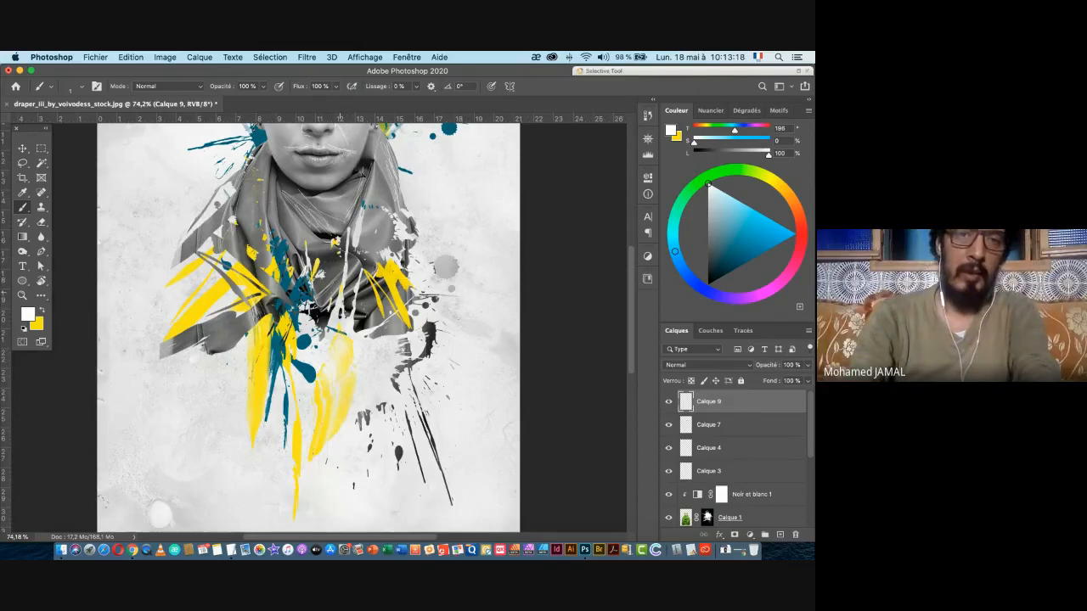
- Lasso the triangular scarf fold at the centre of the chest on Calque 1 and copy it to a new layer
scroll(738, 476, down, 3)
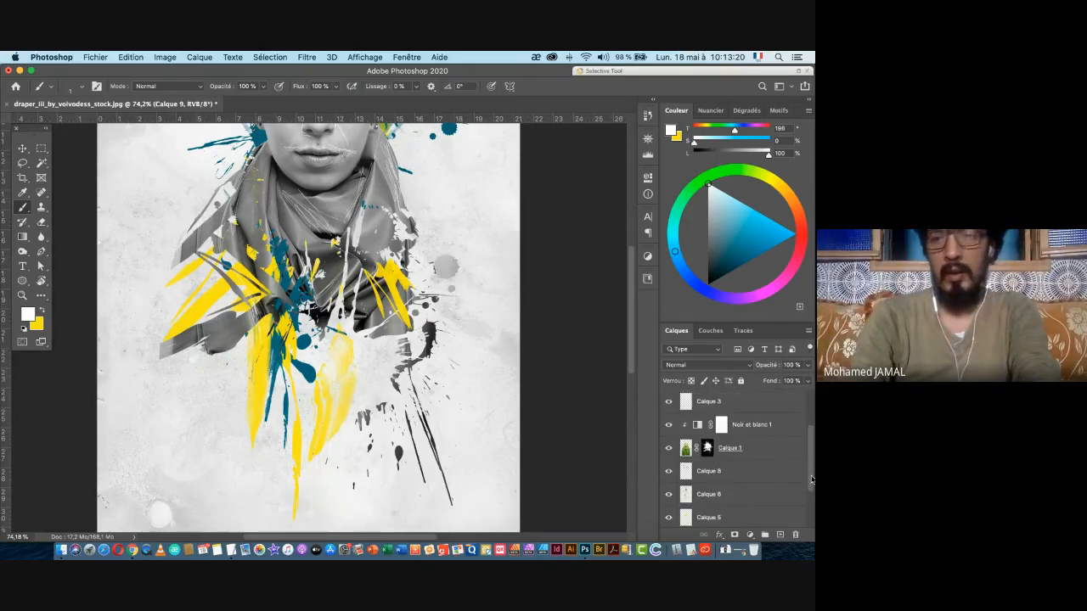
click(684, 429)
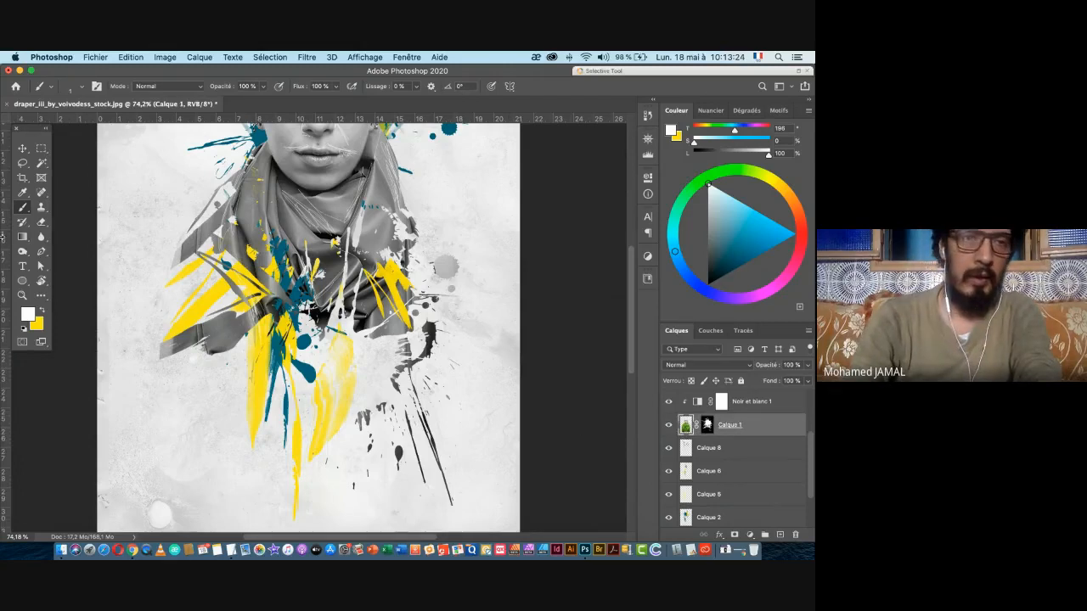
click(23, 165)
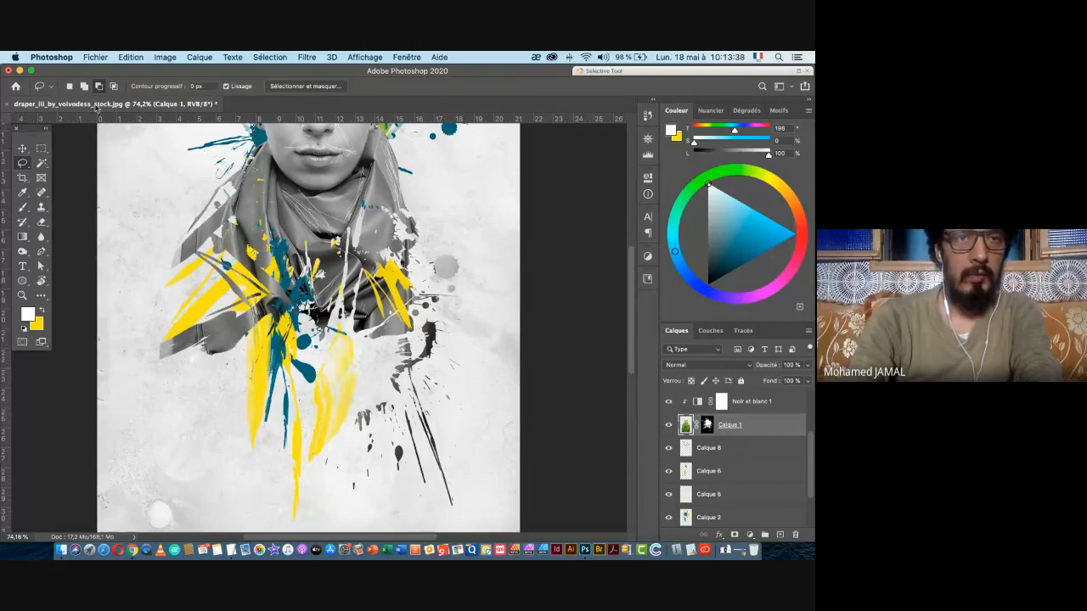
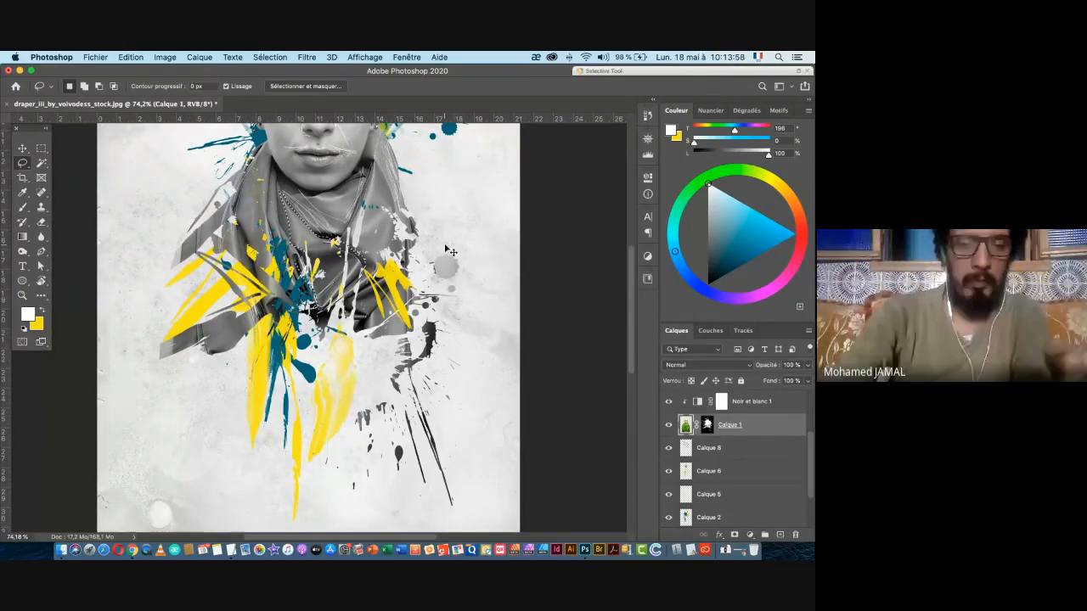
key(super+j)
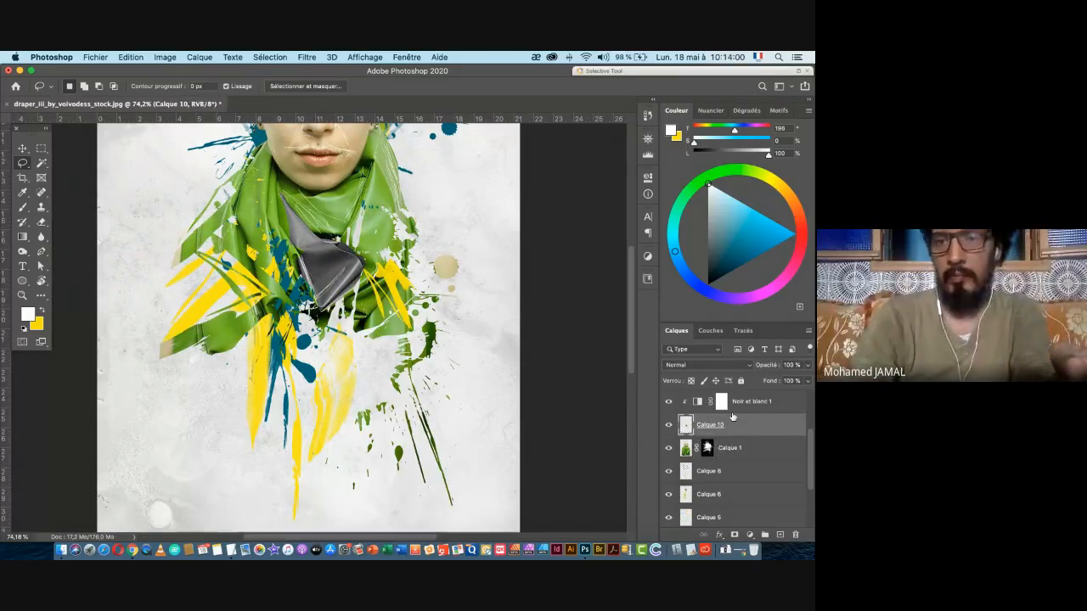
- Move the scarf fragment's layer, Calque 10, to the top of the layer stack
drag(757, 427, 742, 395)
scroll(755, 450, down, 3)
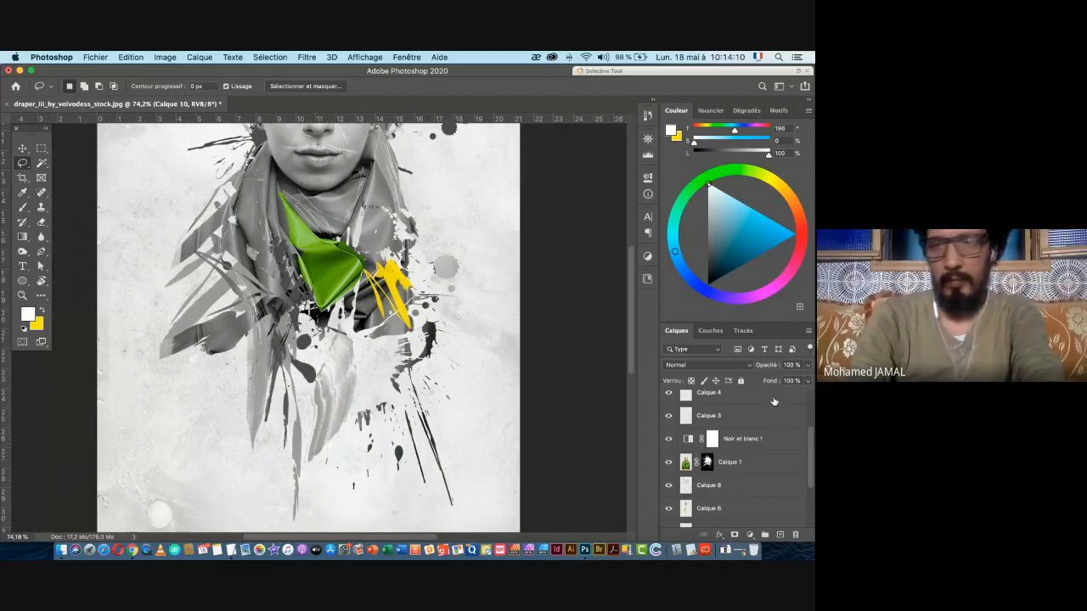
scroll(763, 418, up, 3)
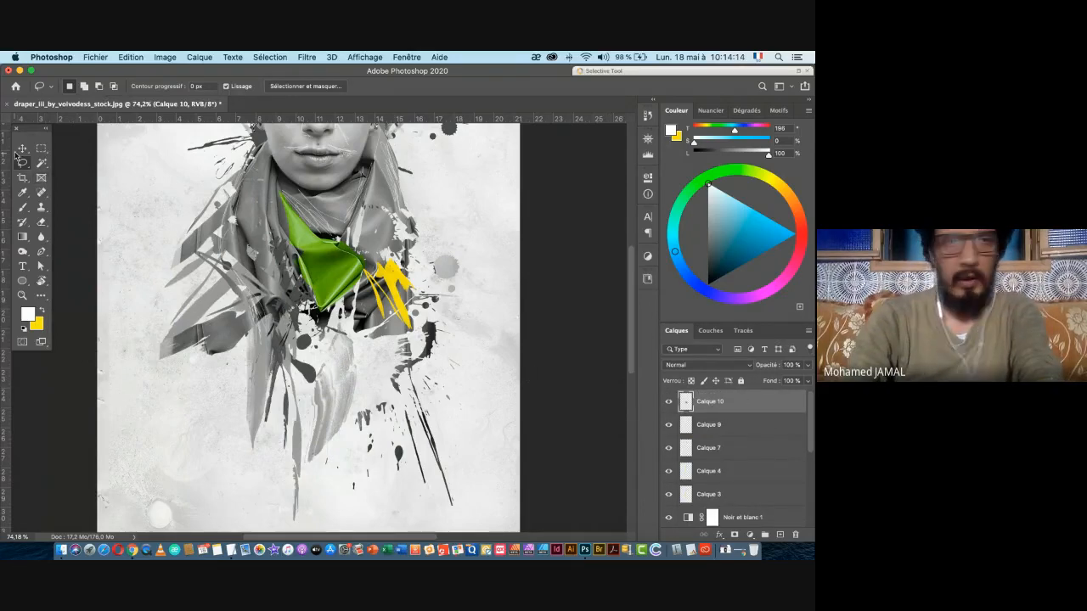
- Move the green scarf fragment below the scarf, rotate it about 48.5° and place it over the yellow stroke beneath the chest
key(v)
drag(335, 258, 248, 397)
key(super+t)
drag(255, 282, 283, 321)
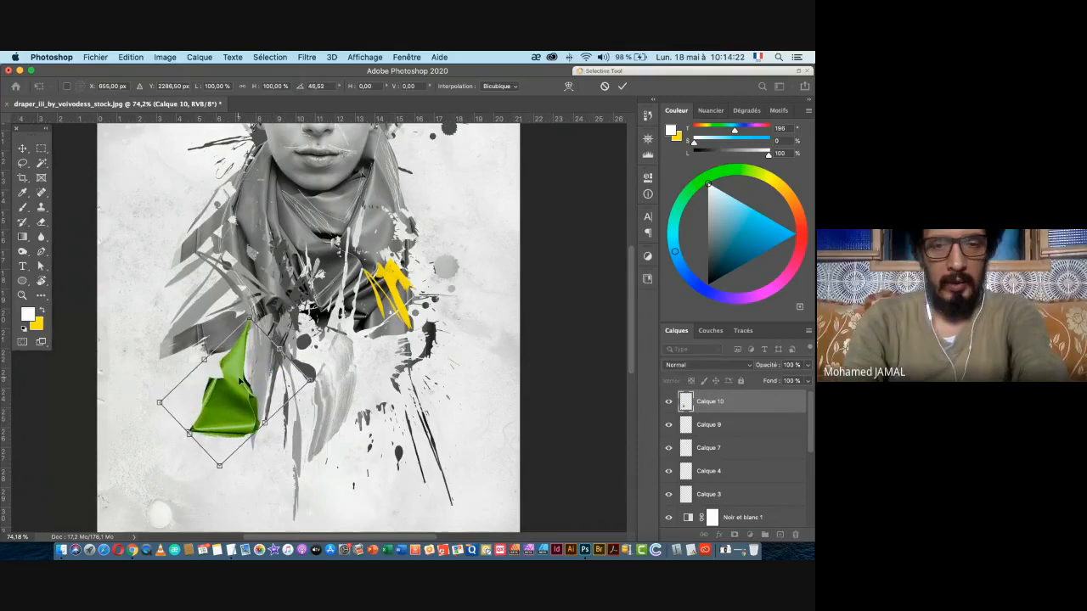
drag(225, 390, 352, 374)
key(Return)
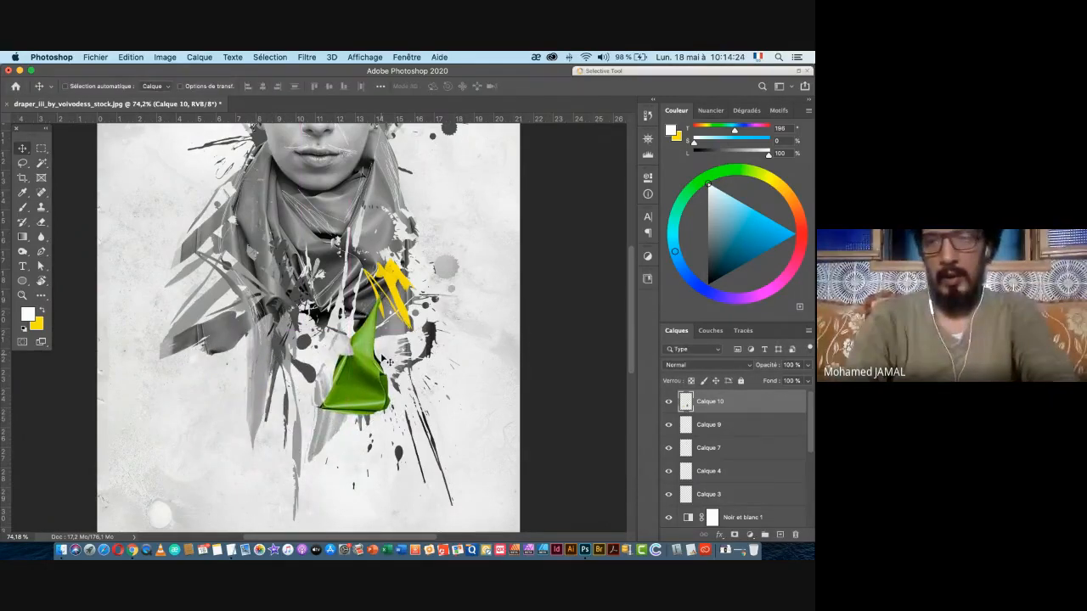
- Clip the Noir et blanc 1 adjustment layer to Calque 1 again
scroll(672, 431, down, 3)
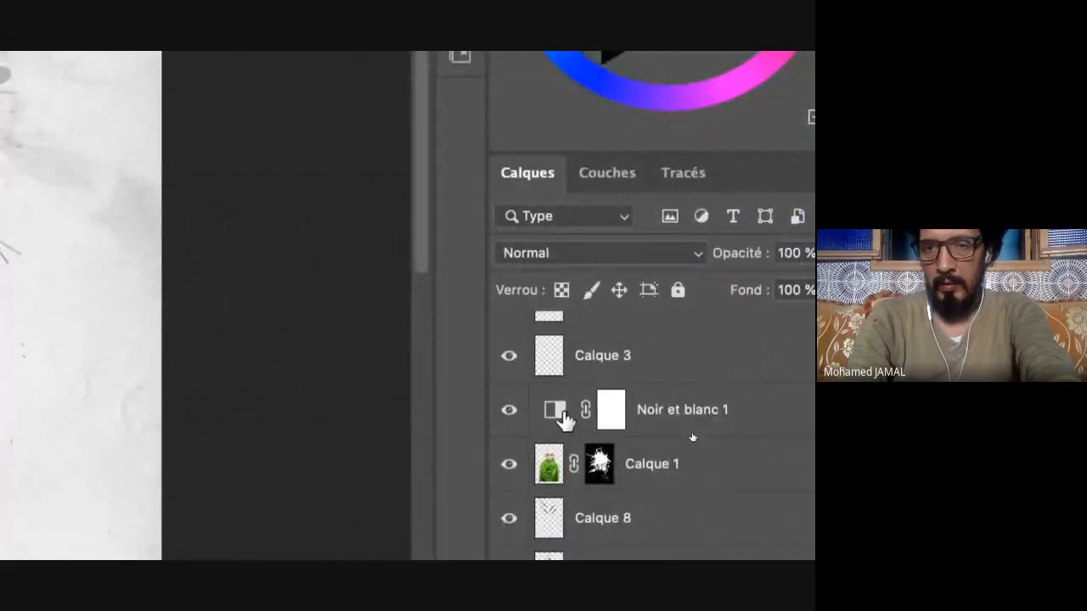
click(562, 416)
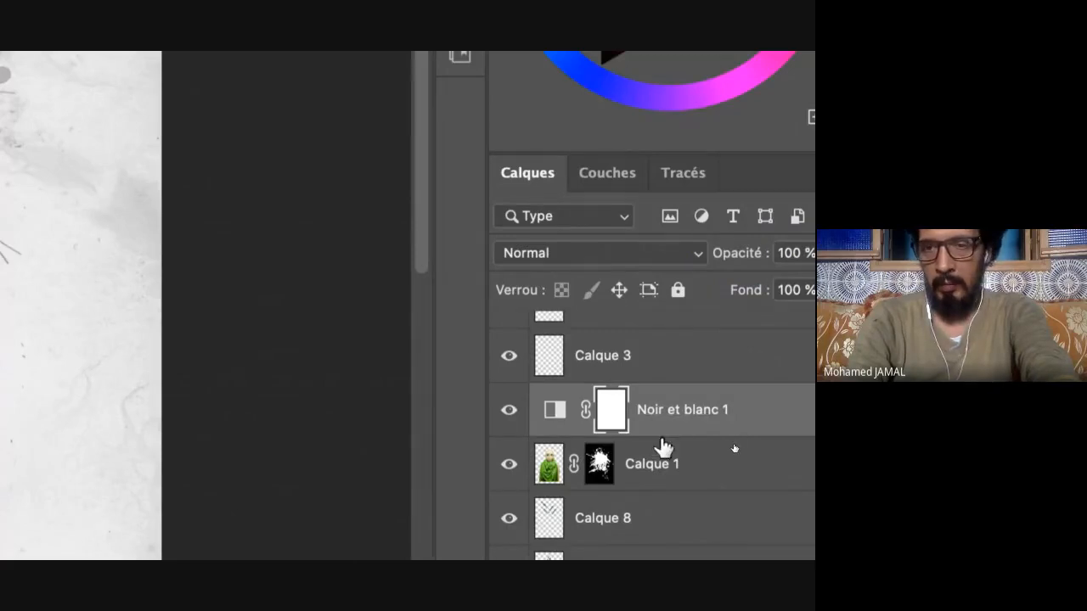
alt+click(664, 433)
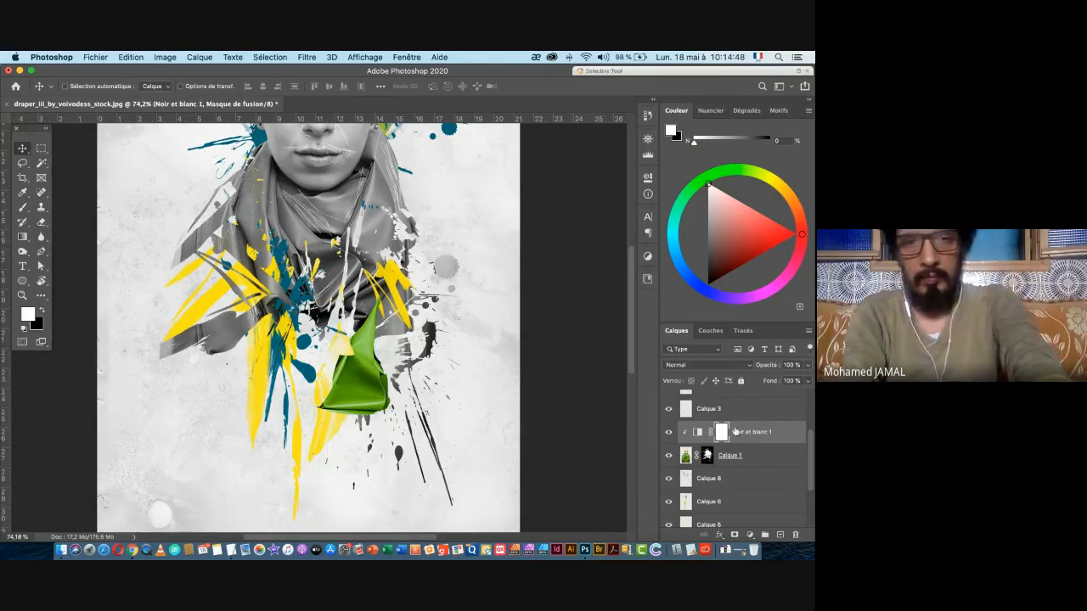
- Select Calque 10 and move the green scarf fragment to the area below the left shoulder
scroll(735, 436, up, 4)
scroll(735, 436, down, 4)
scroll(735, 436, up, 4)
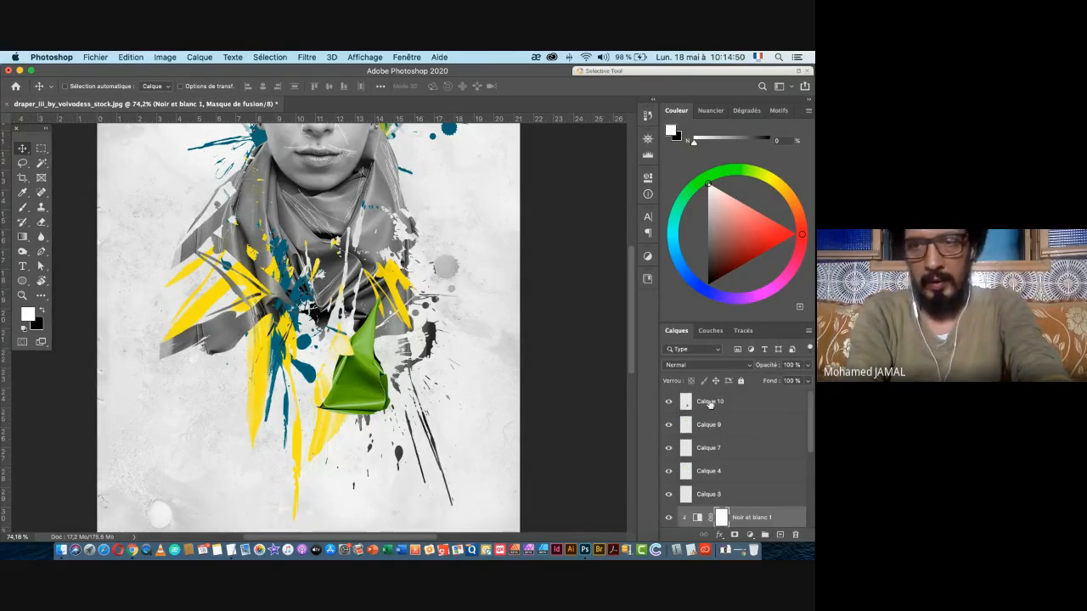
click(709, 404)
drag(389, 389, 238, 405)
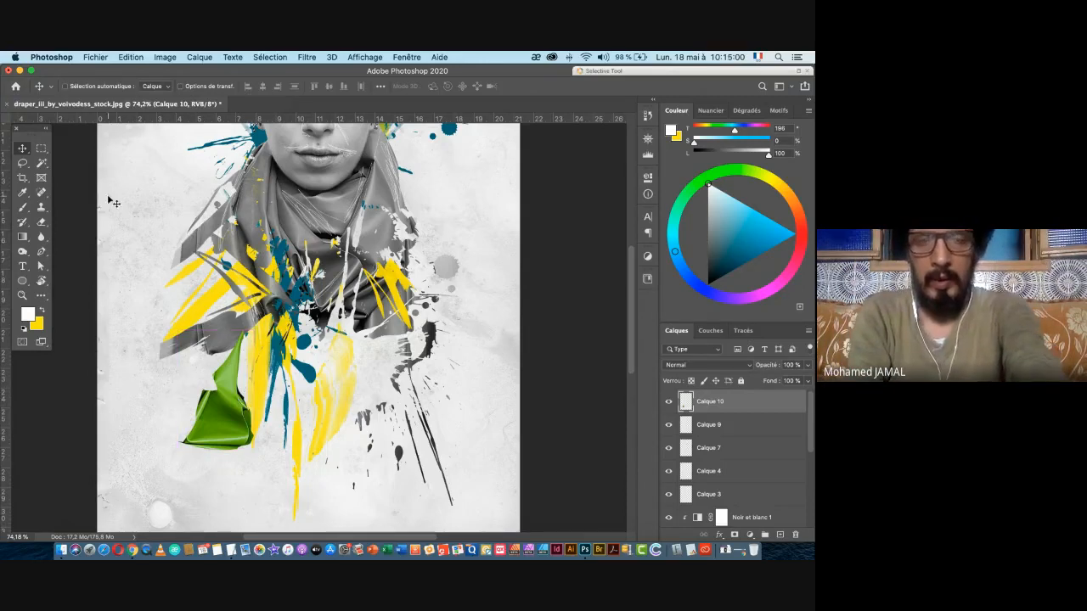
- Convert the green scarf fragment on Calque 10 to black and white, comparing the Blanc maximal preset and keeping Par défaut
click(166, 58)
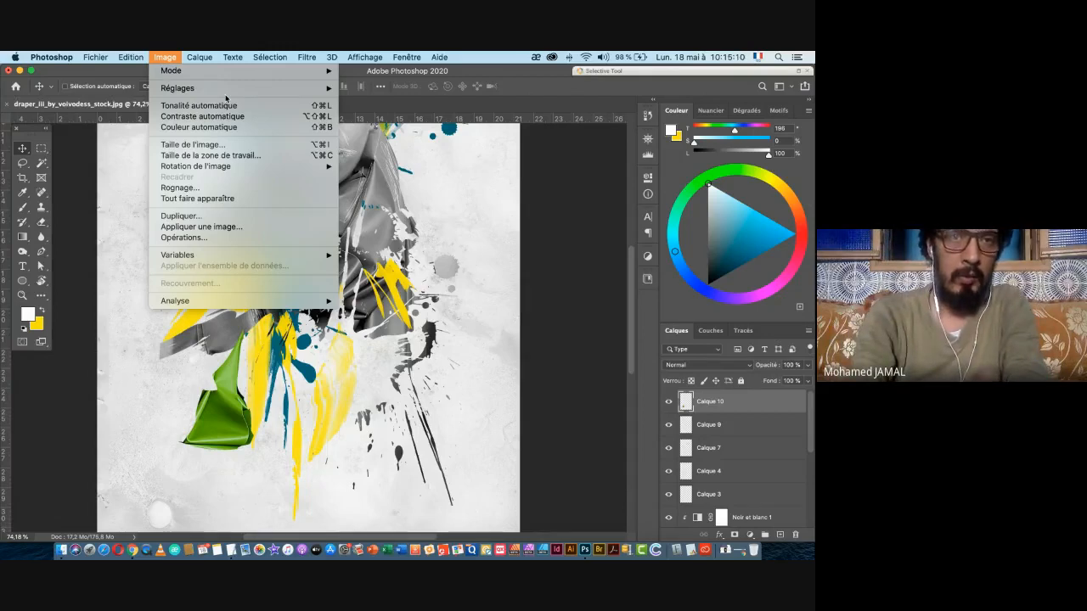
mouse_move(219, 92)
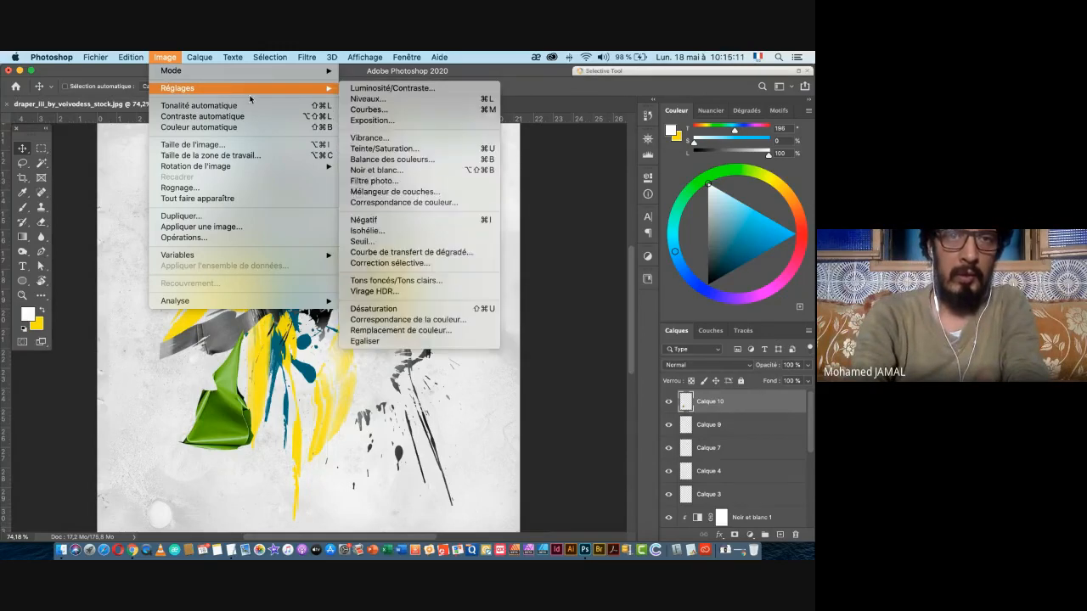
click(376, 173)
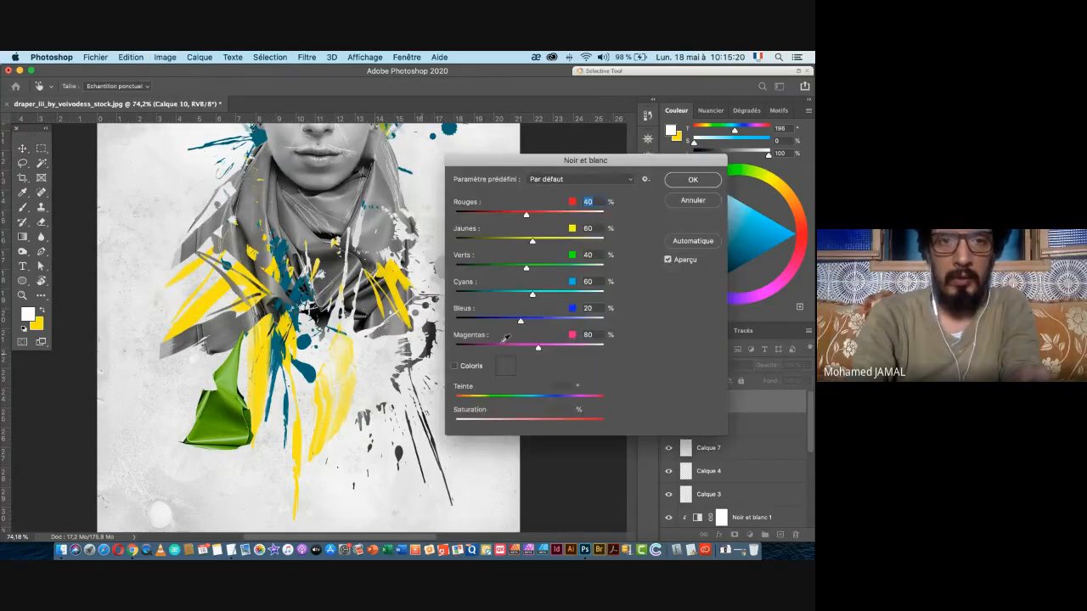
click(582, 179)
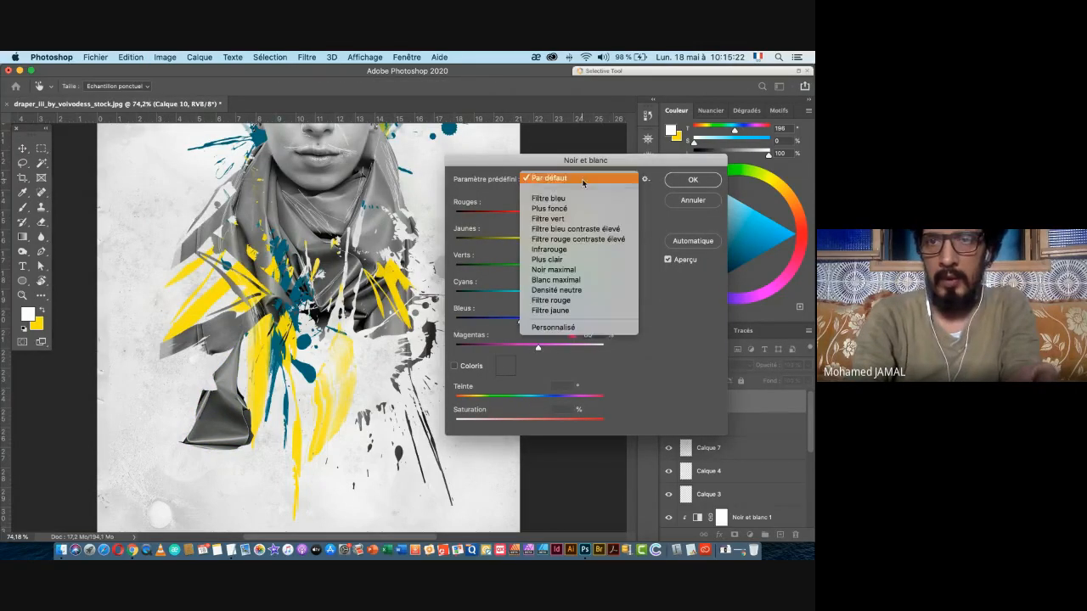
click(570, 281)
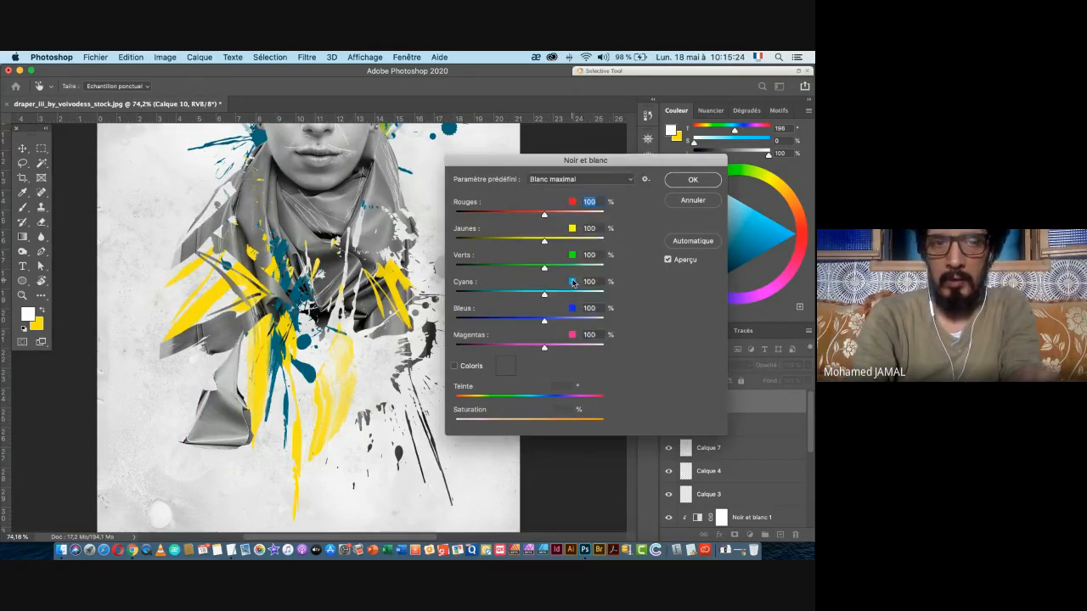
click(586, 179)
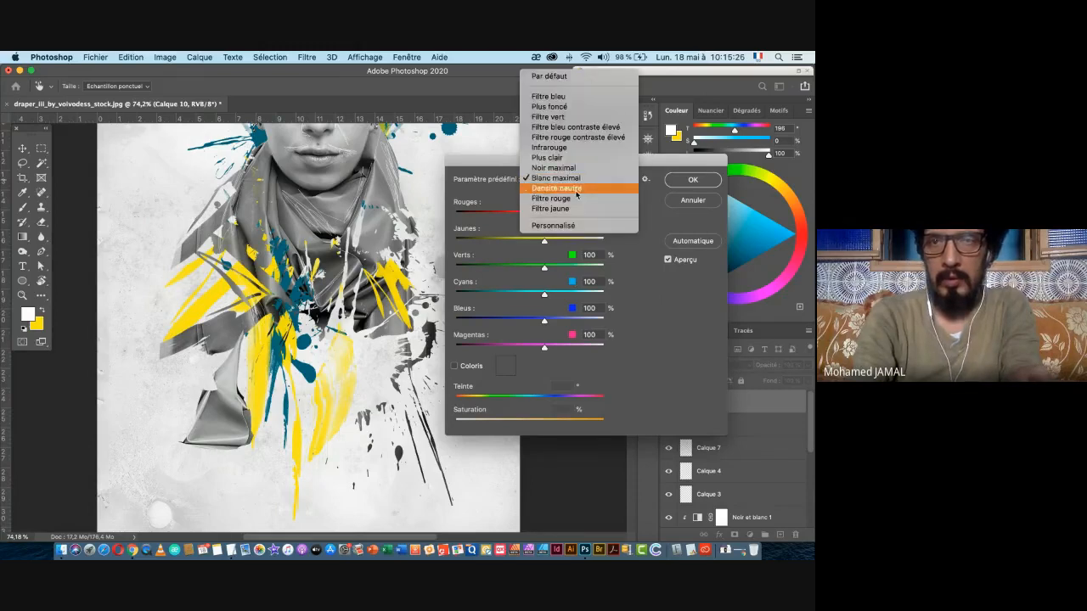
click(557, 77)
click(692, 179)
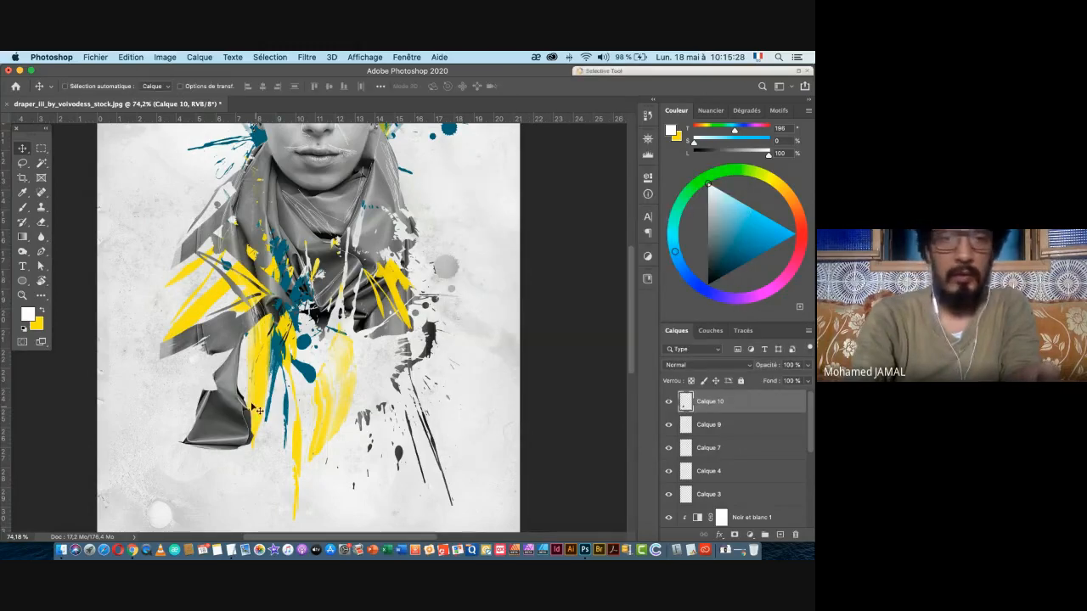
- Move the grey scarf fragment toward the canvas's lower-left corner and rotate it about 28.7° clockwise
drag(222, 391, 167, 416)
key(super+t)
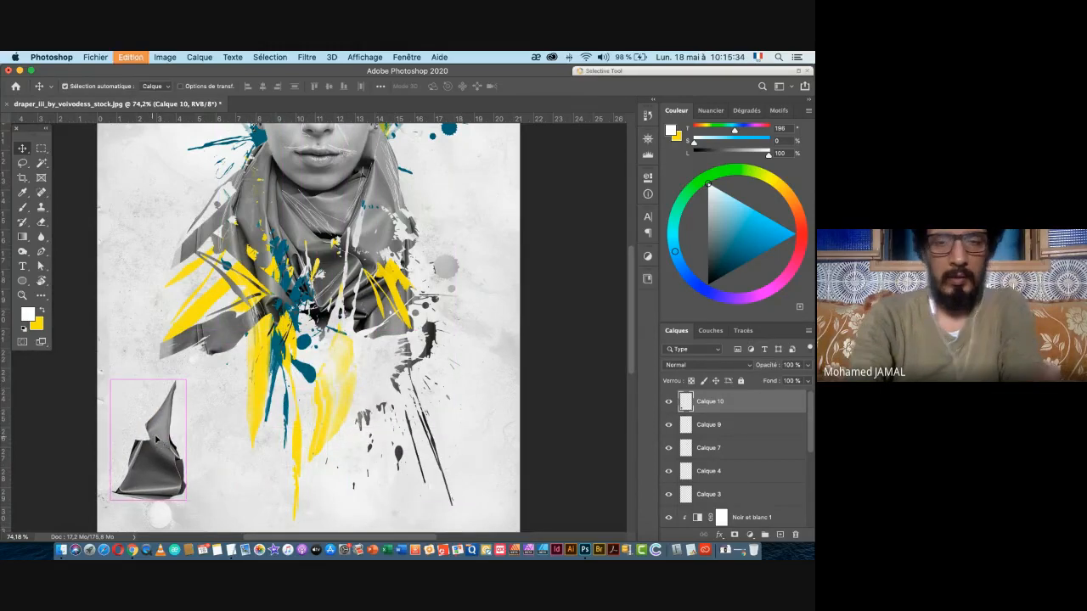
drag(150, 367, 190, 365)
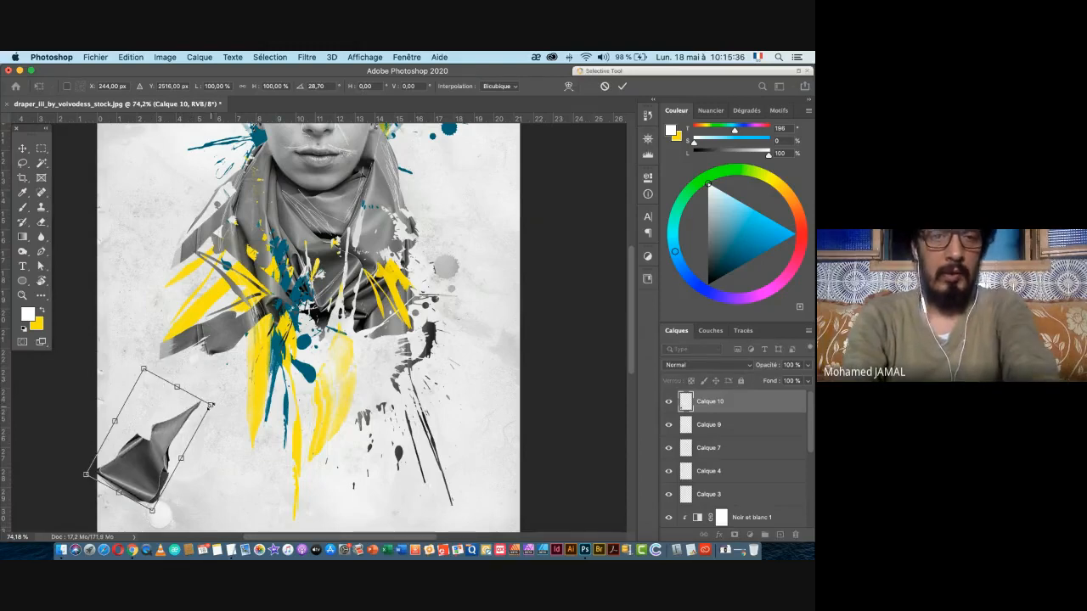
key(Return)
drag(178, 438, 235, 413)
scroll(200, 430, up, 3)
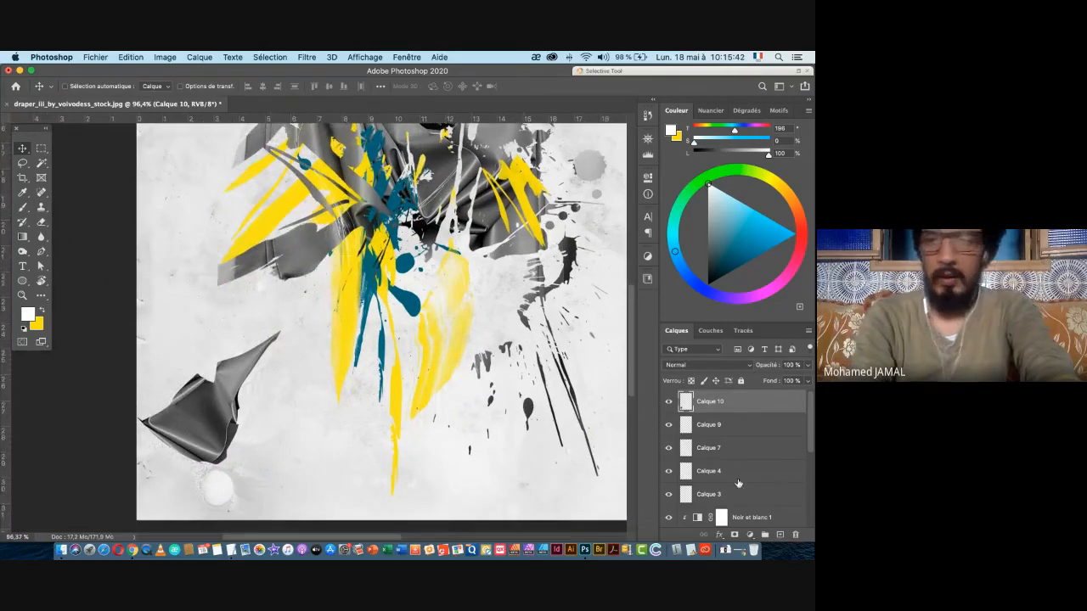
- Create a new layer above Calque 10 and brush thin white lines over the upper left edge of the scarf fragment
click(21, 207)
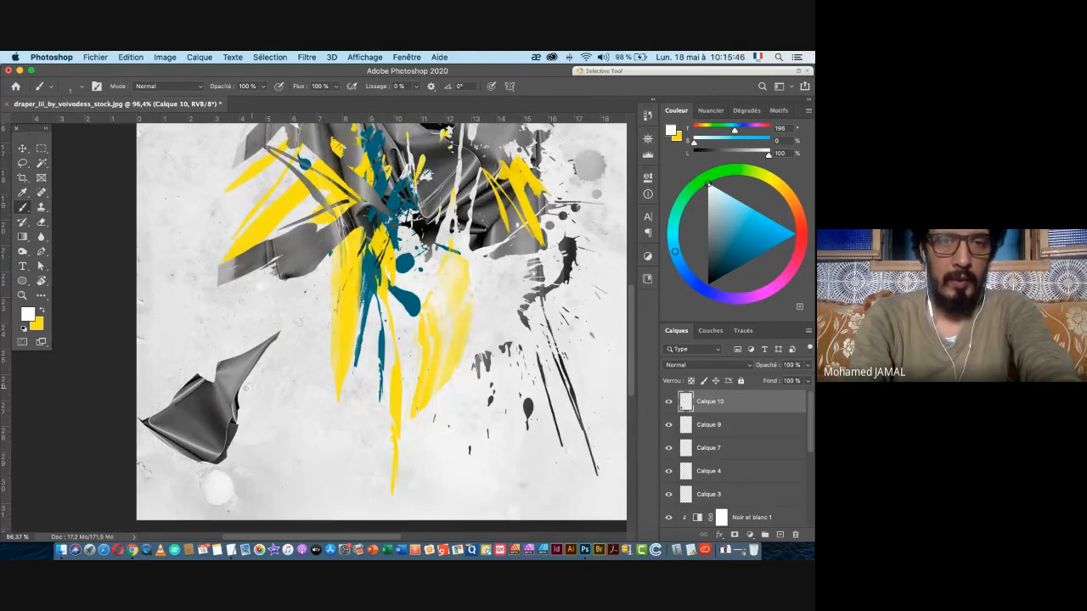
click(780, 535)
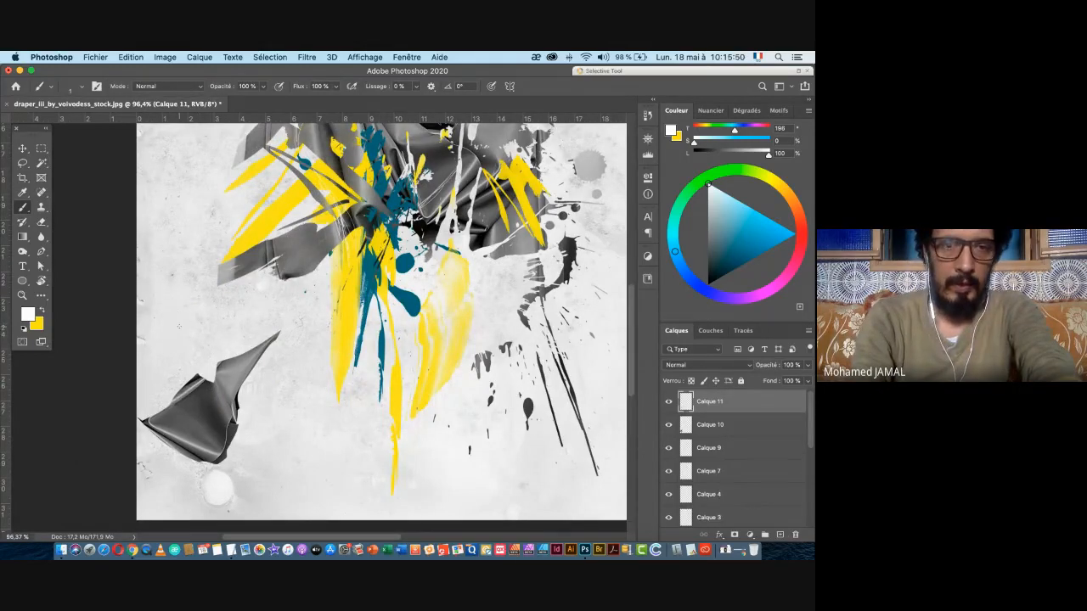
drag(191, 394, 160, 418)
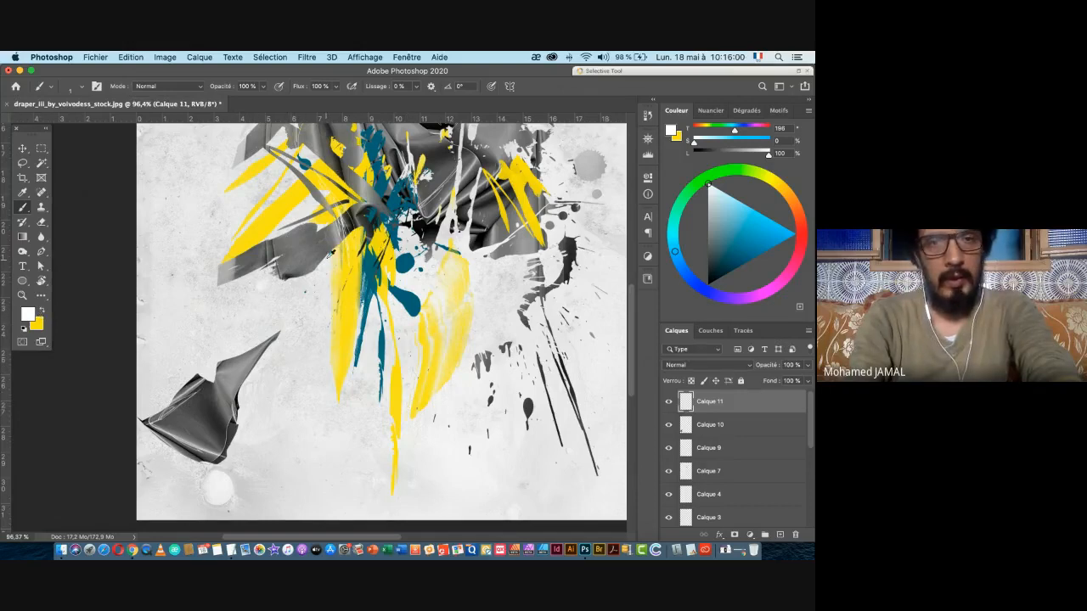
- Sample the teal ink colour, create a layer above Calque 10 and brush thin lines below the scarf fragment and along its right edge
alt+click(413, 295)
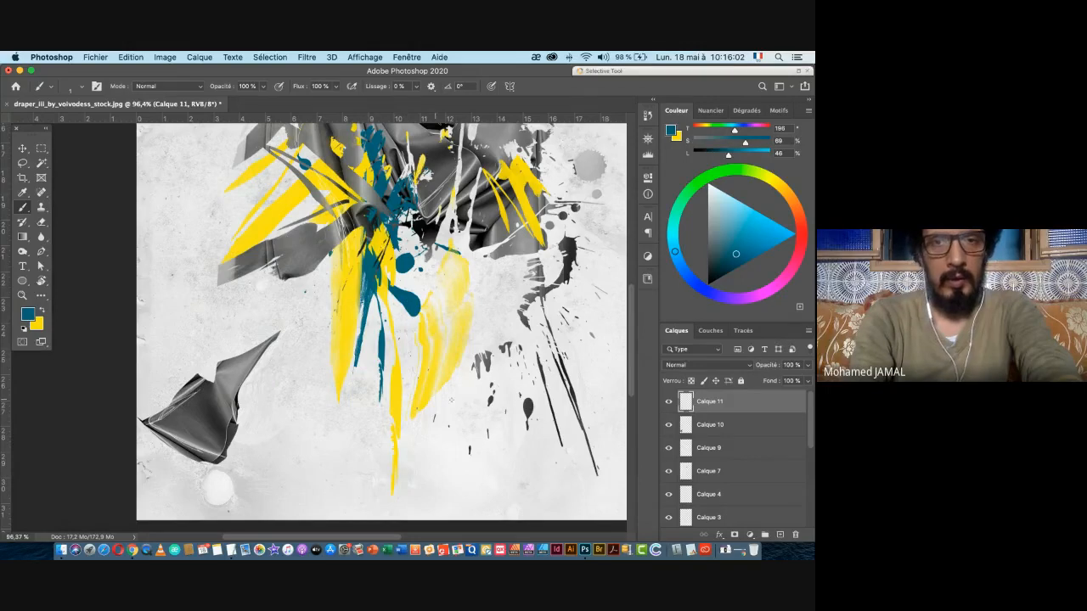
click(730, 426)
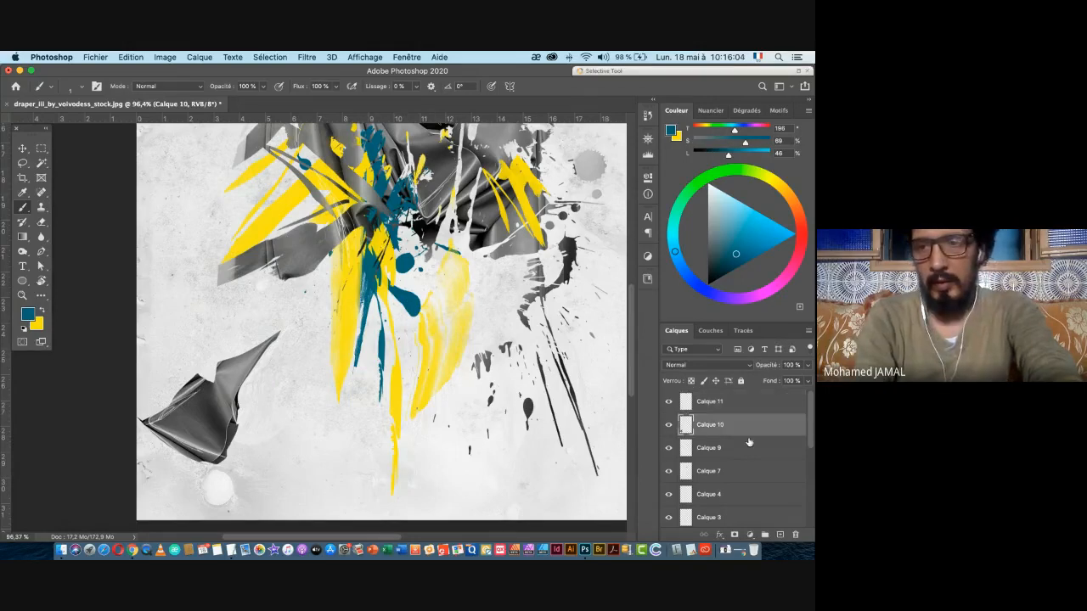
click(780, 534)
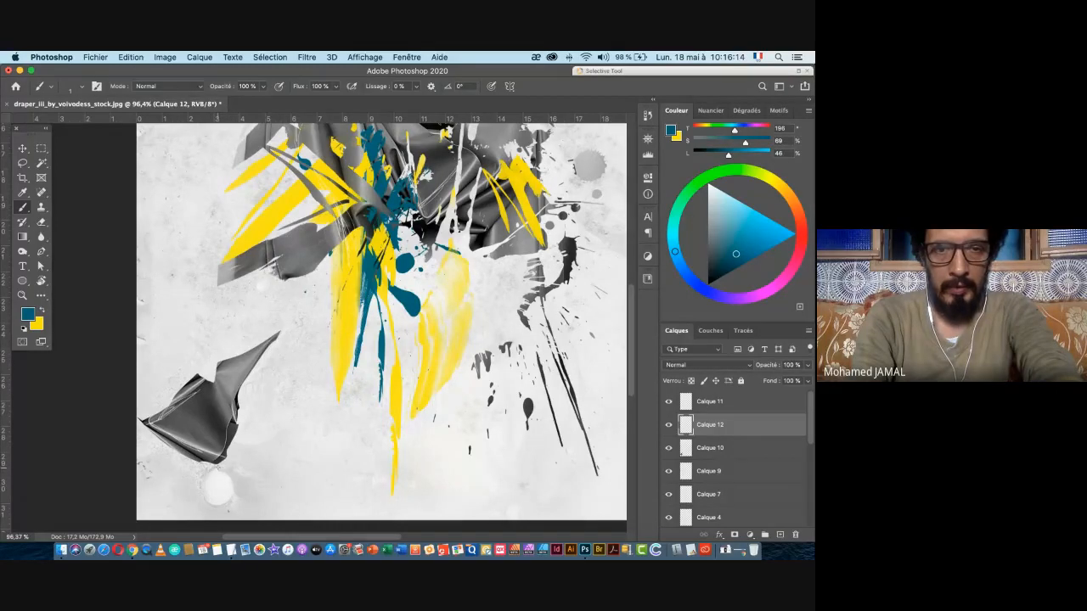
drag(212, 466, 311, 513)
mouse_move(236, 458)
mouse_down()
mouse_move(248, 421)
mouse_move(235, 457)
mouse_up()
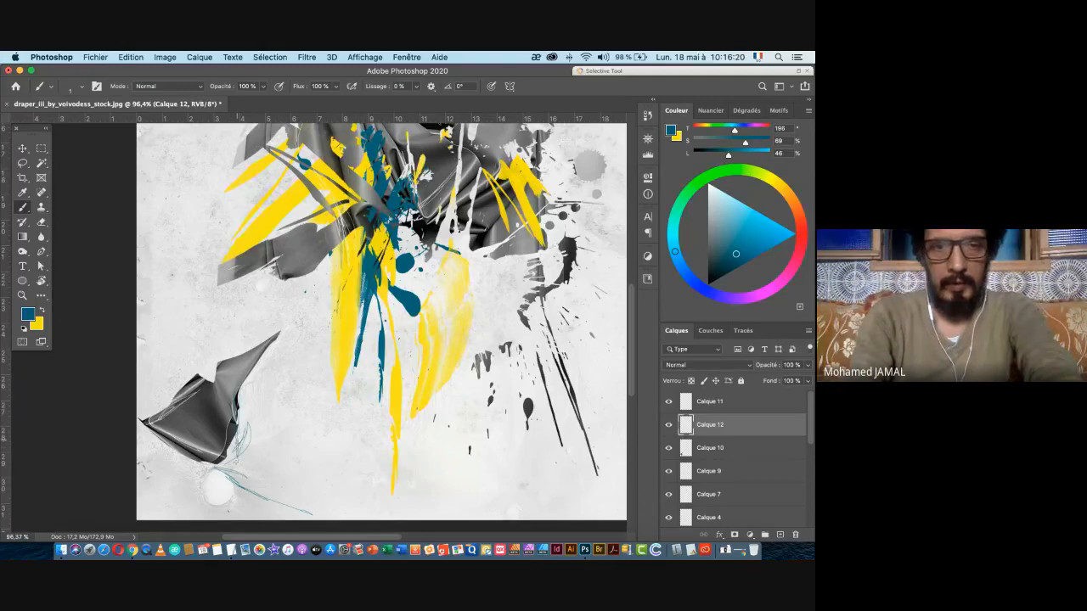
- Brush thin teal sketch lines around the scarf fragment's pointed tip and from the notch in its upper edge
mouse_move(302, 318)
mouse_down()
mouse_move(231, 353)
mouse_move(303, 315)
mouse_up()
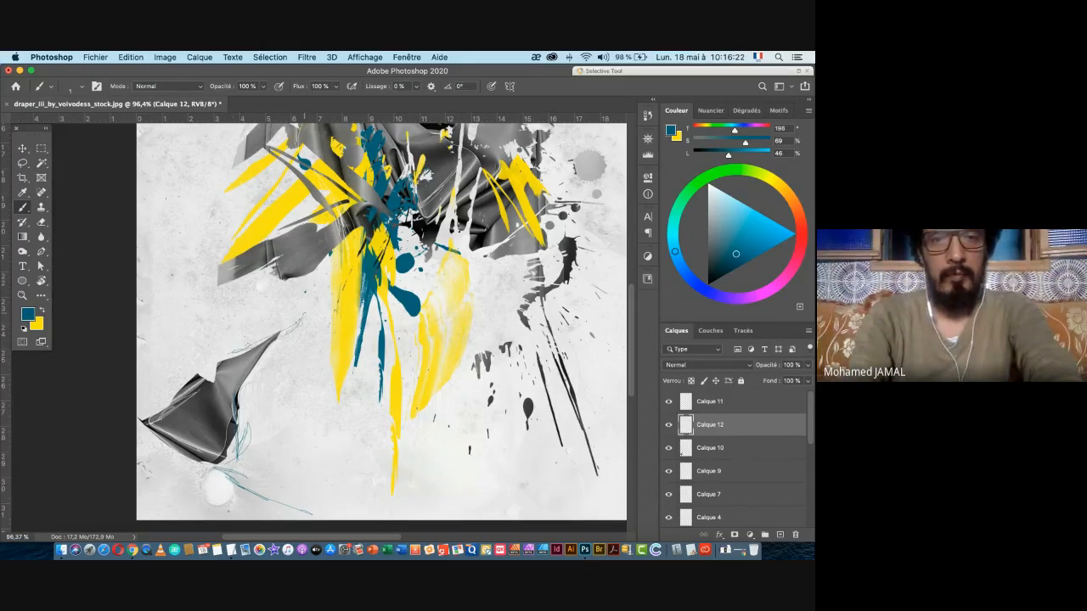
drag(255, 344, 324, 299)
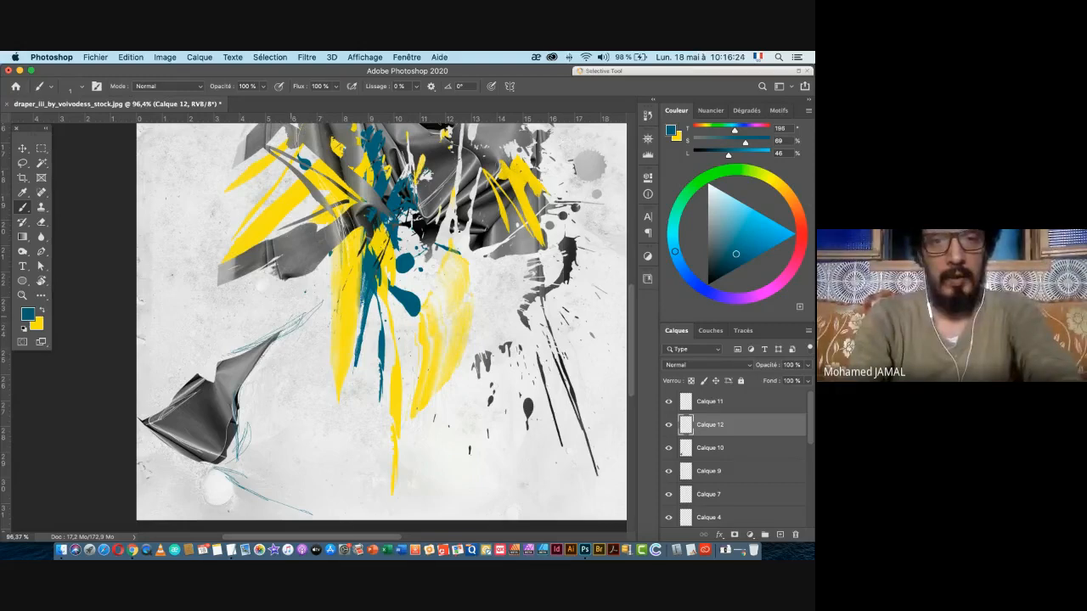
drag(270, 348, 300, 309)
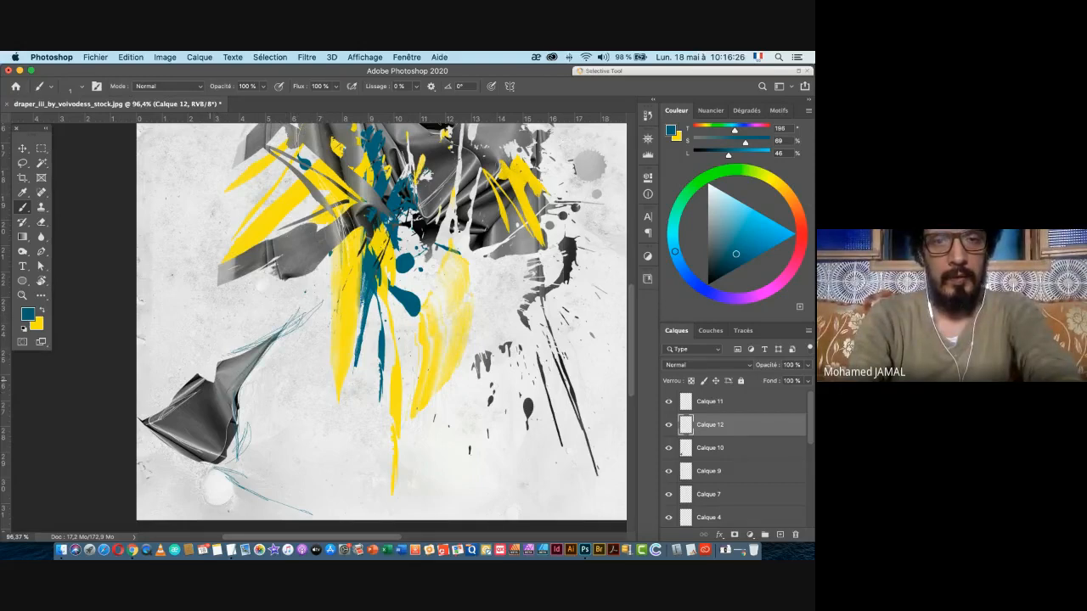
drag(214, 376, 226, 330)
drag(178, 369, 192, 379)
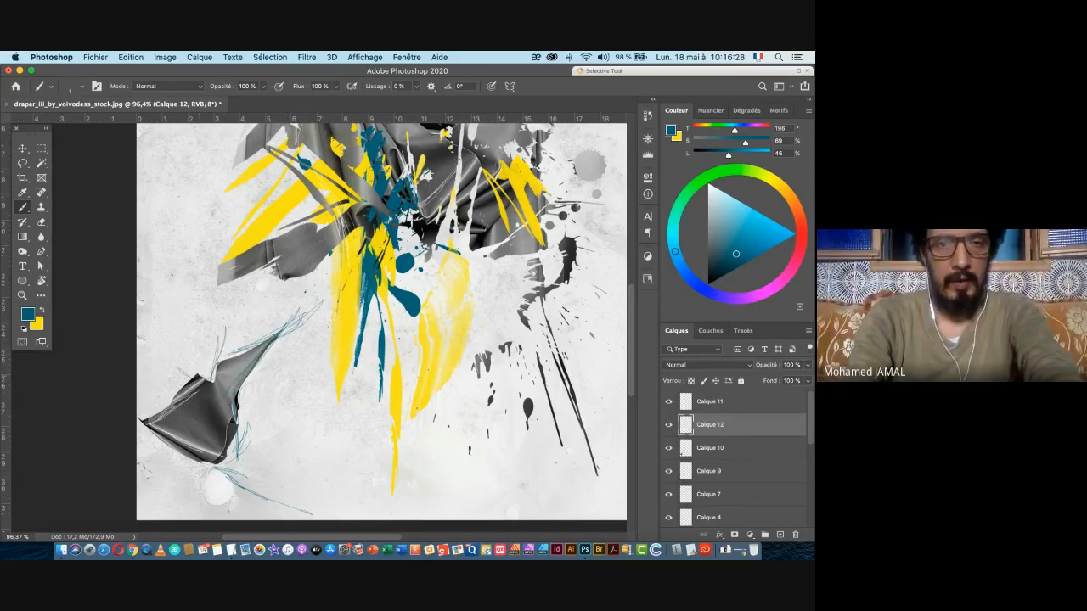
- Add a few thin teal sketch strokes over the white patches on the portrait's left shoulder
mouse_move(388, 314)
mouse_down()
mouse_move(383, 420)
mouse_move(390, 342)
mouse_move(405, 371)
mouse_up()
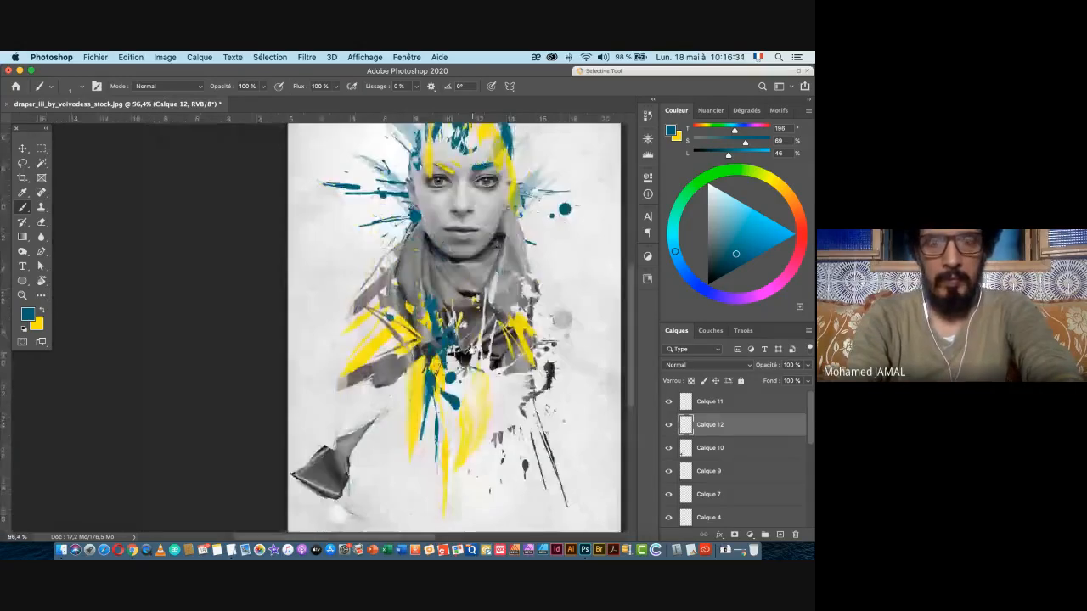
drag(472, 380, 406, 364)
drag(283, 283, 341, 362)
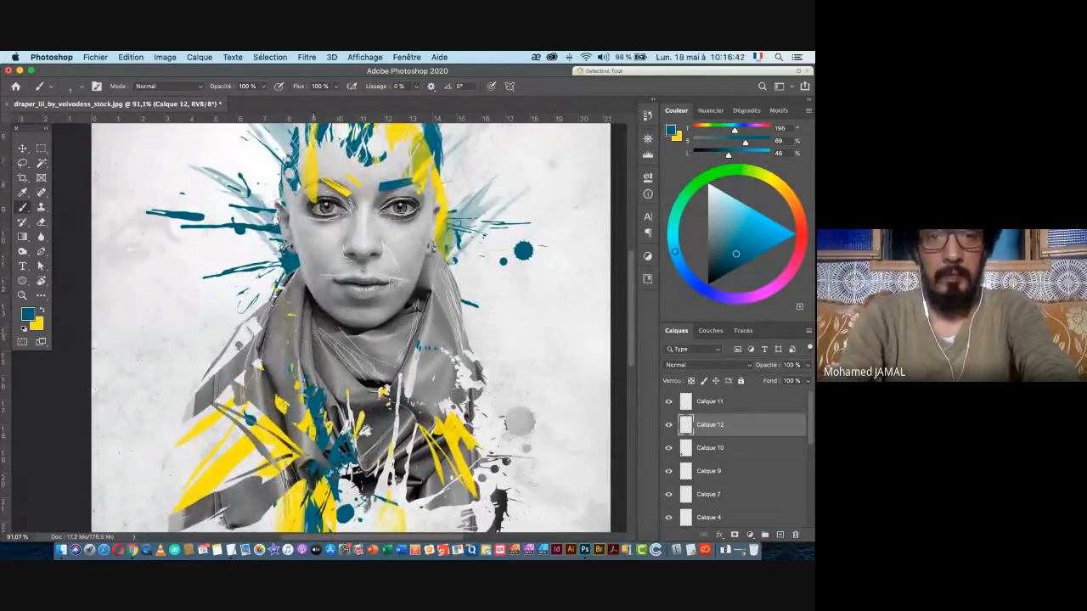
drag(370, 344, 329, 350)
drag(308, 286, 342, 276)
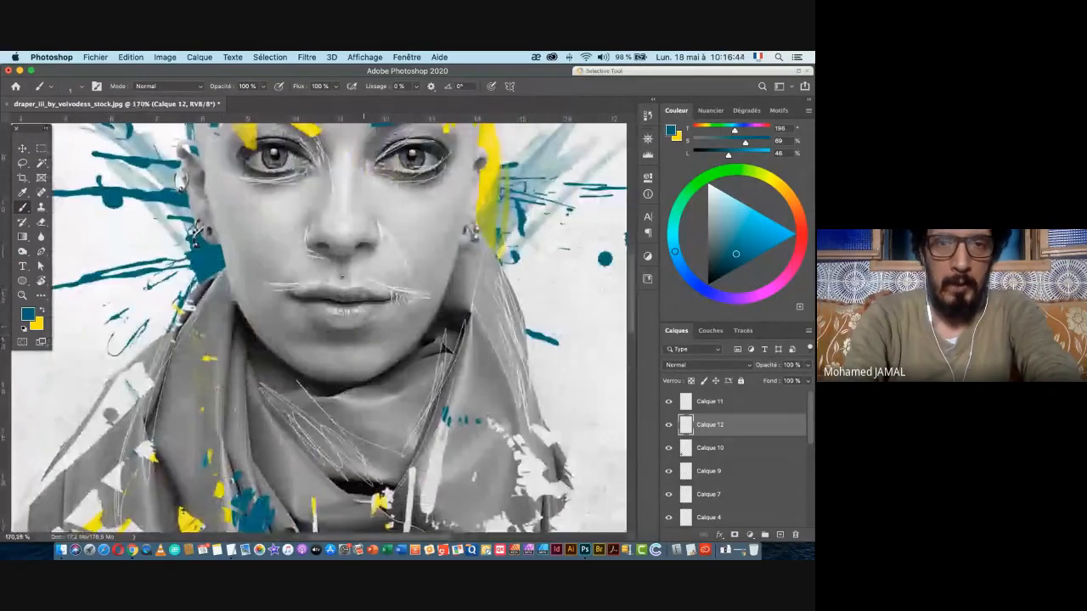
- Switch the brush colour to yellow and sketch thin lines over the lips and down both cheeks beside the nose
click(42, 309)
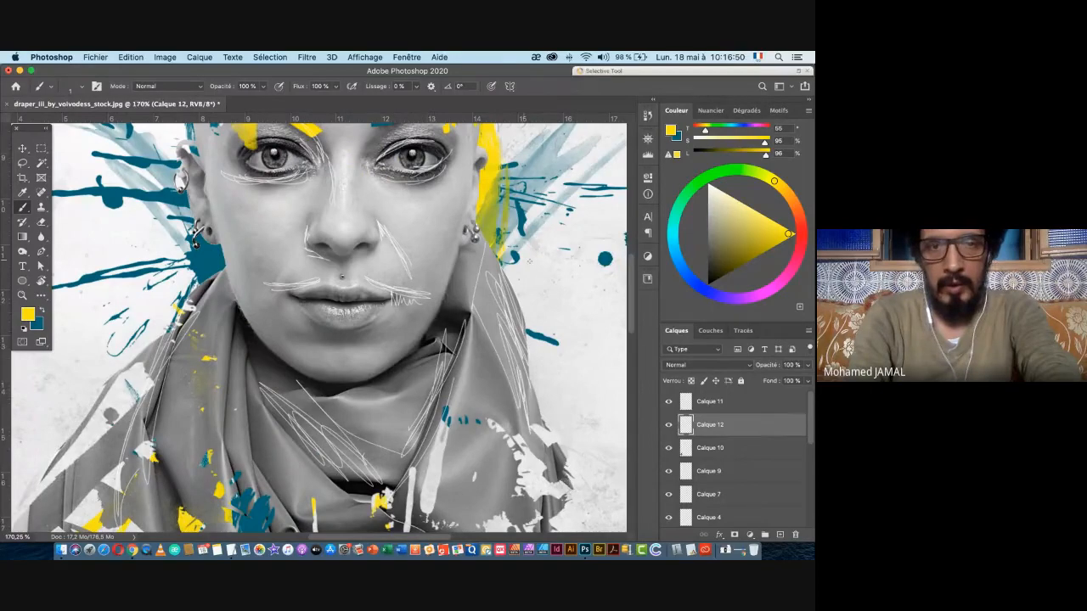
drag(383, 291, 416, 291)
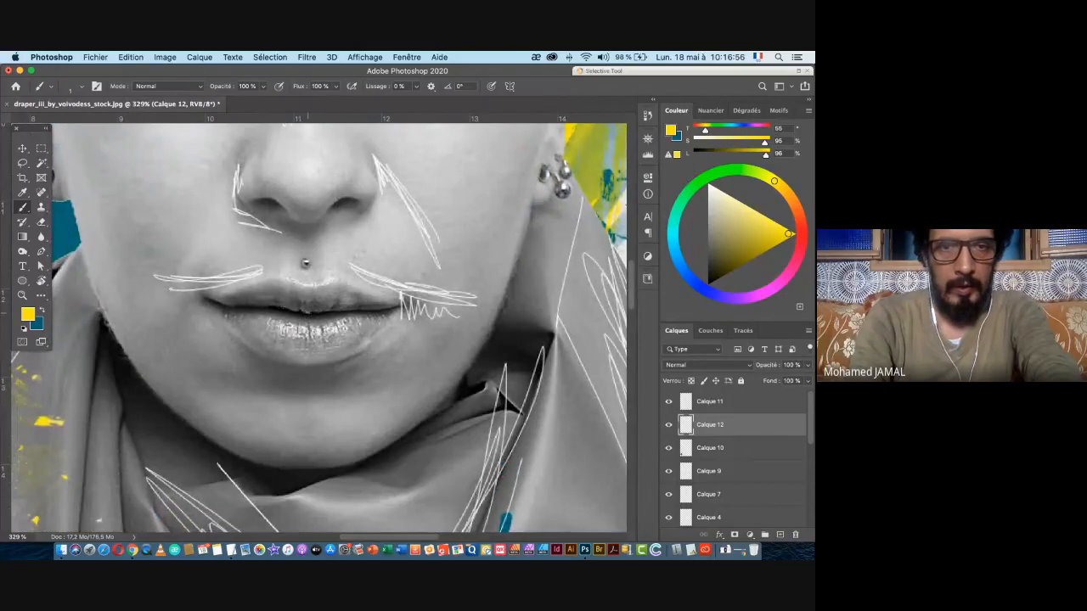
drag(280, 305, 232, 309)
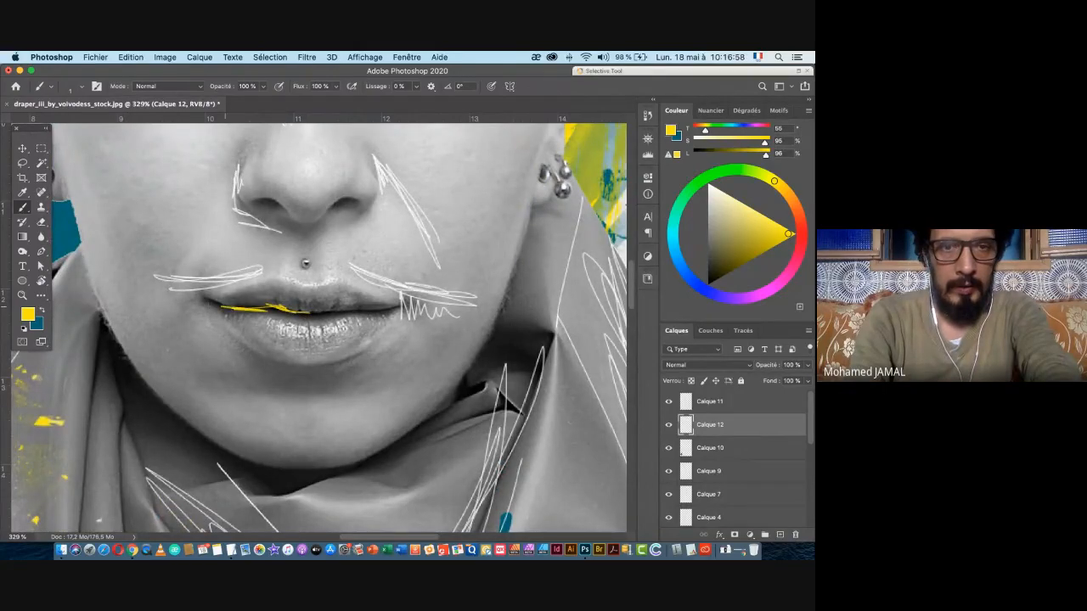
drag(310, 312, 416, 309)
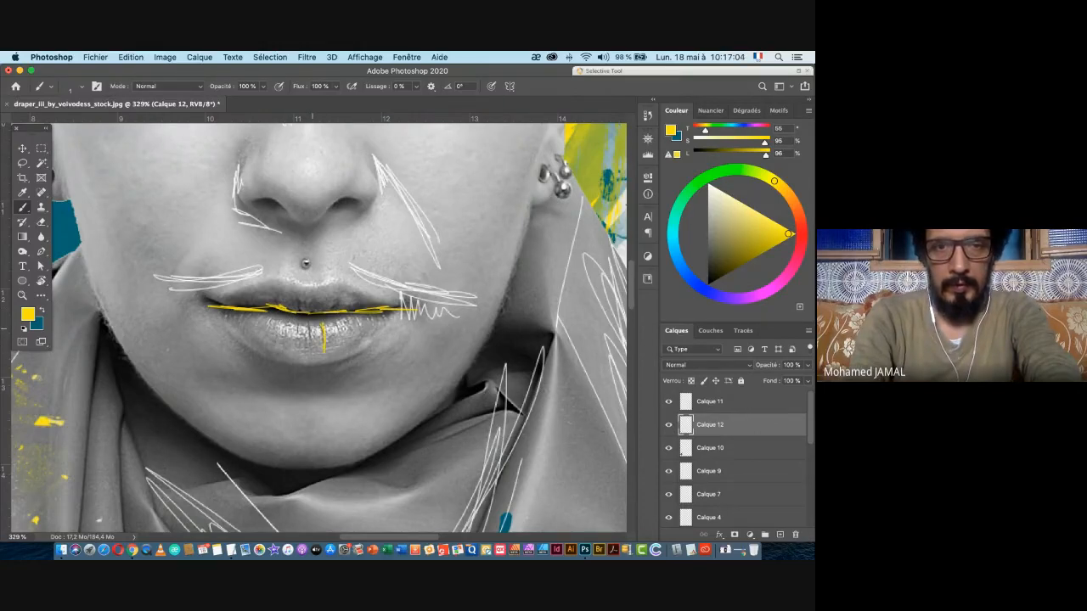
mouse_move(288, 326)
mouse_down()
mouse_move(285, 346)
mouse_move(274, 341)
mouse_up()
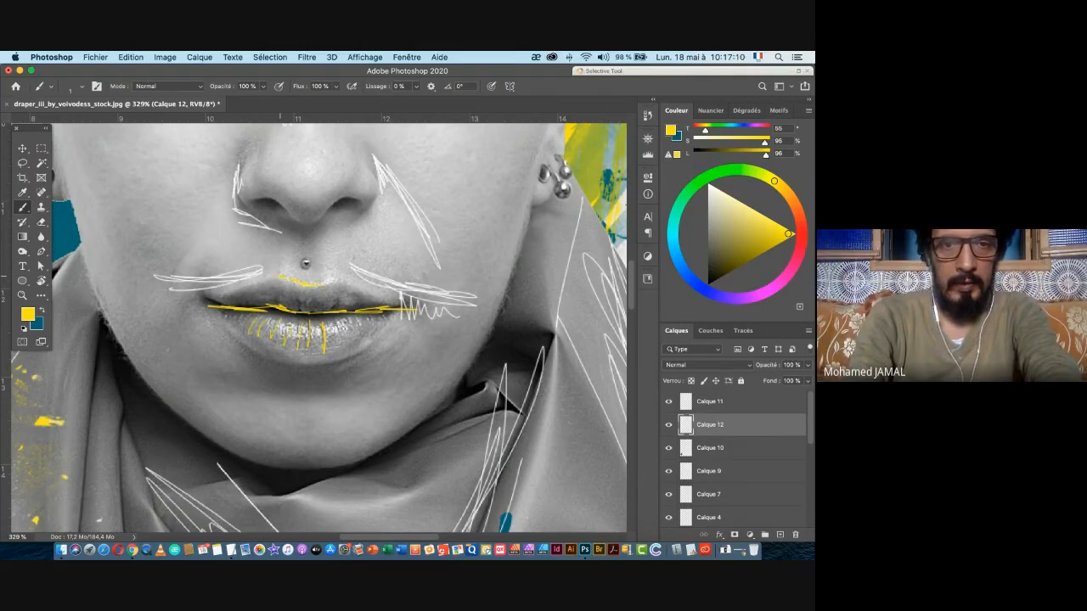
drag(235, 293, 178, 297)
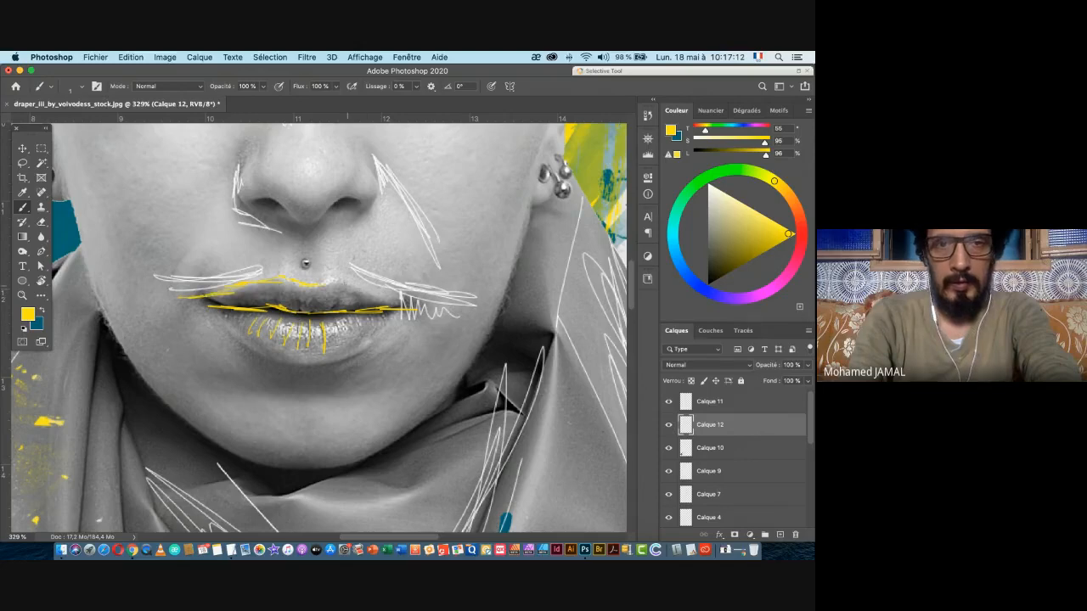
scroll(411, 335, down, 4)
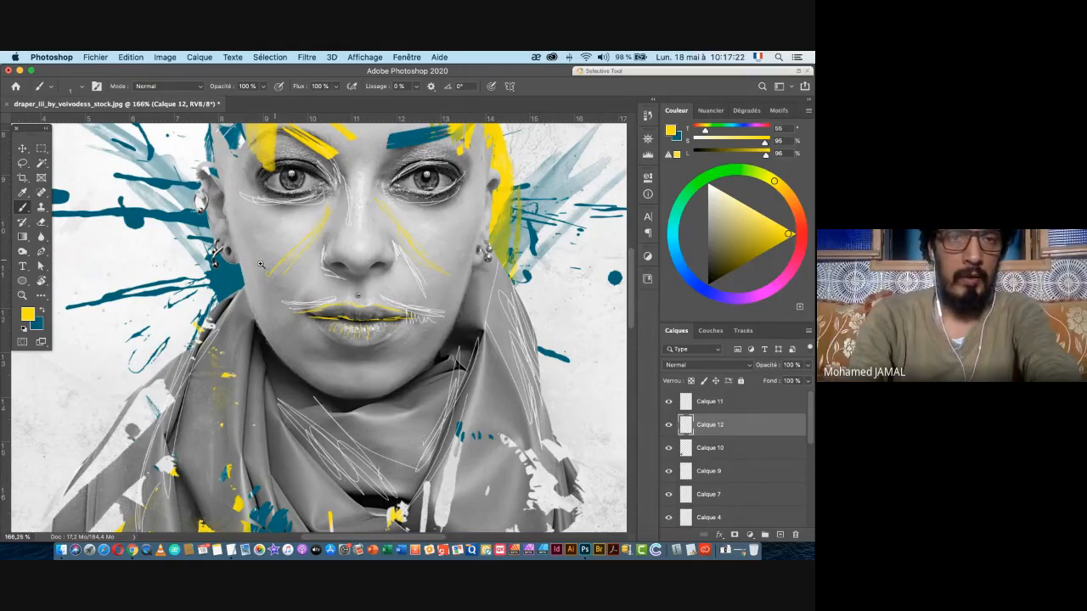
- Select Calque 8 and brush faint yellow sketch lines among the teal splashes on both sides of the head
scroll(253, 265, down, 2)
drag(174, 277, 263, 279)
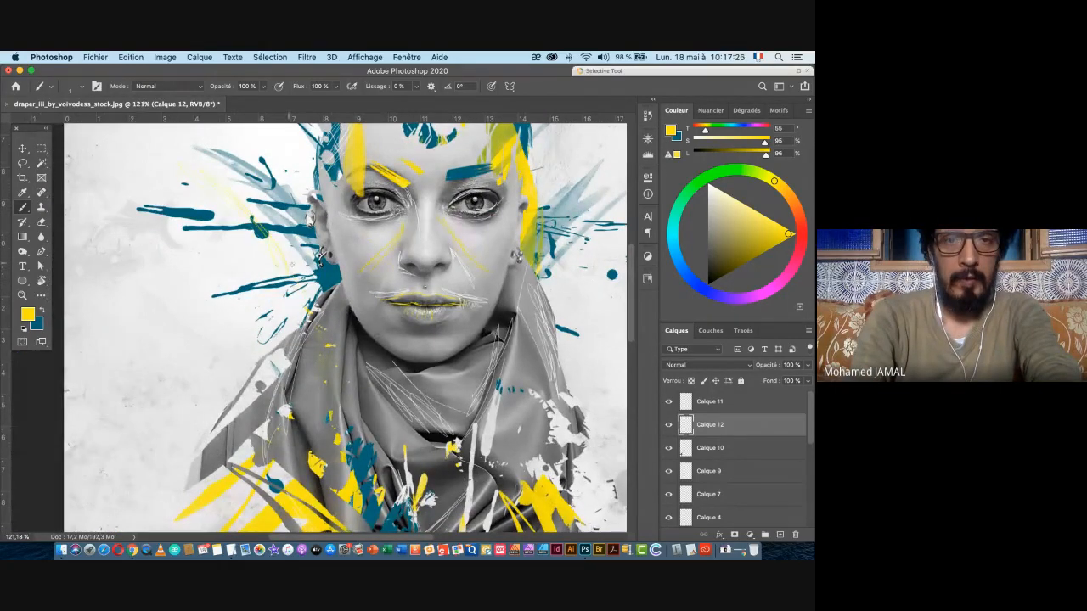
scroll(733, 436, down, 5)
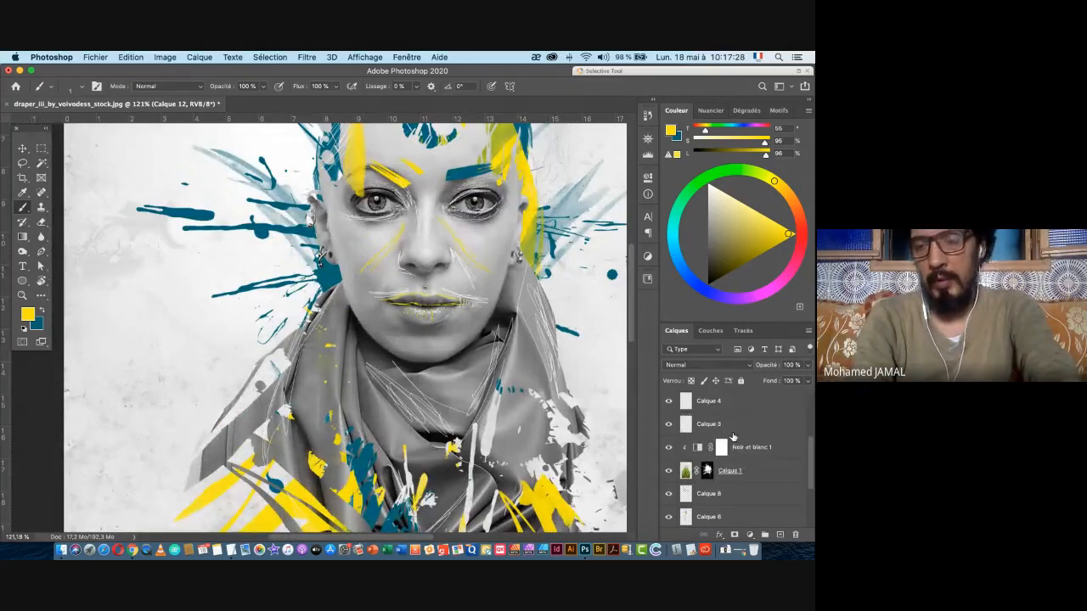
scroll(733, 437, down, 4)
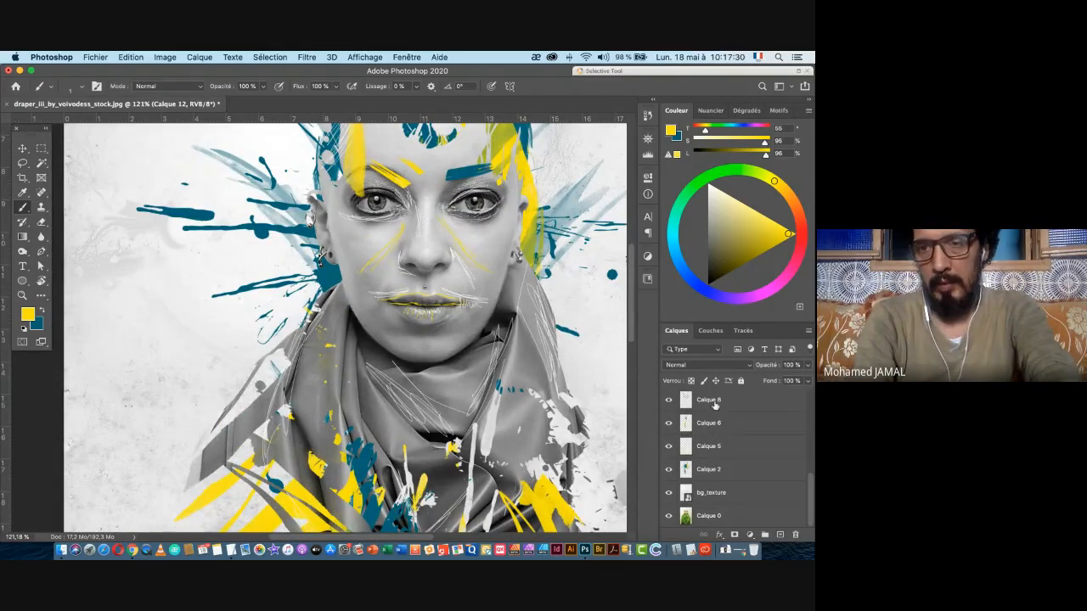
click(715, 405)
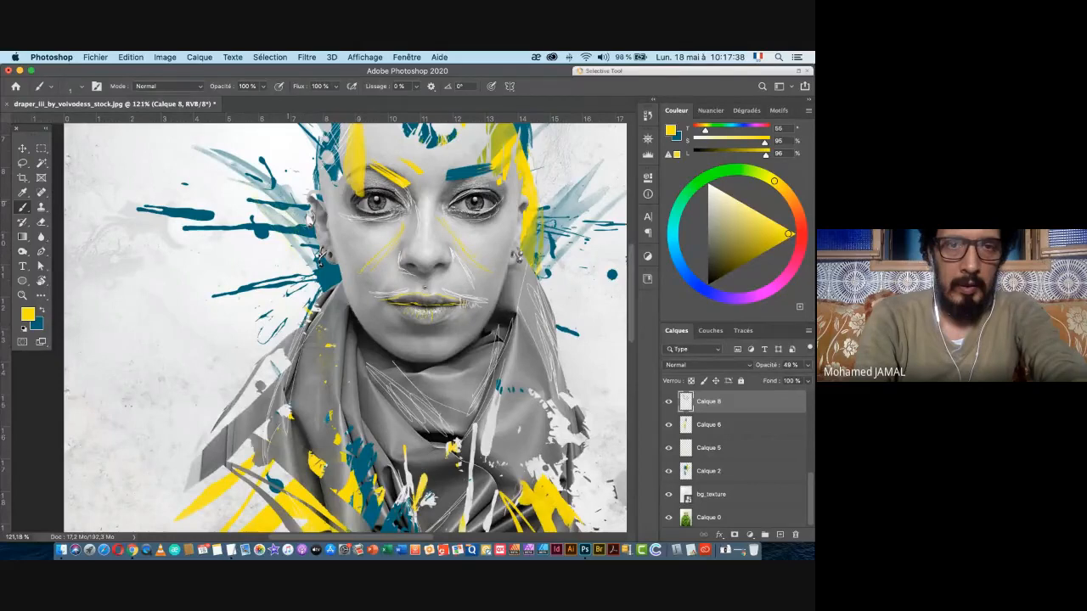
drag(535, 208, 396, 242)
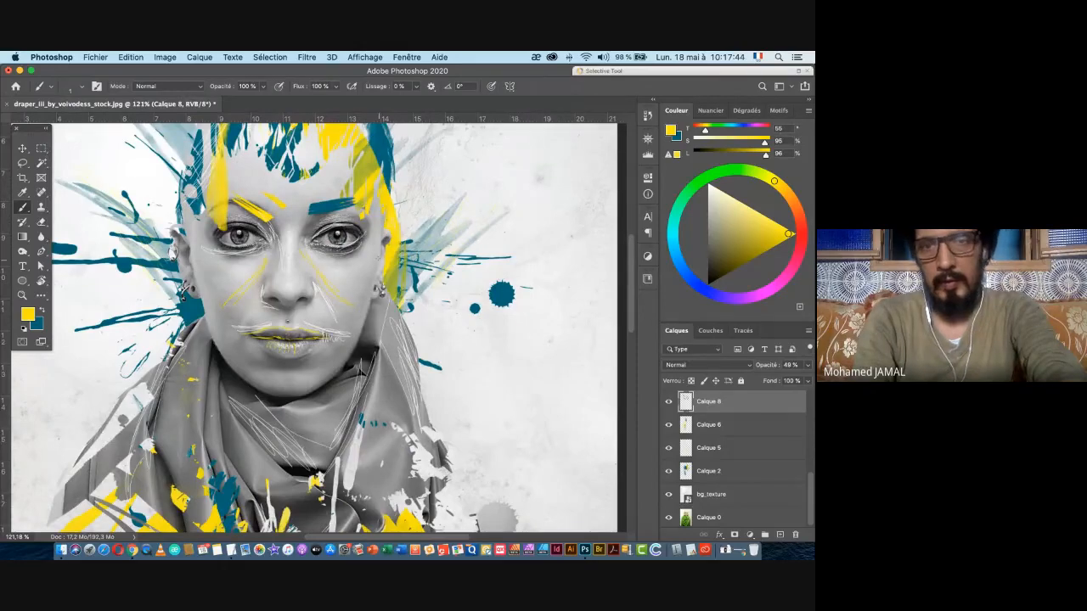
drag(304, 263, 448, 146)
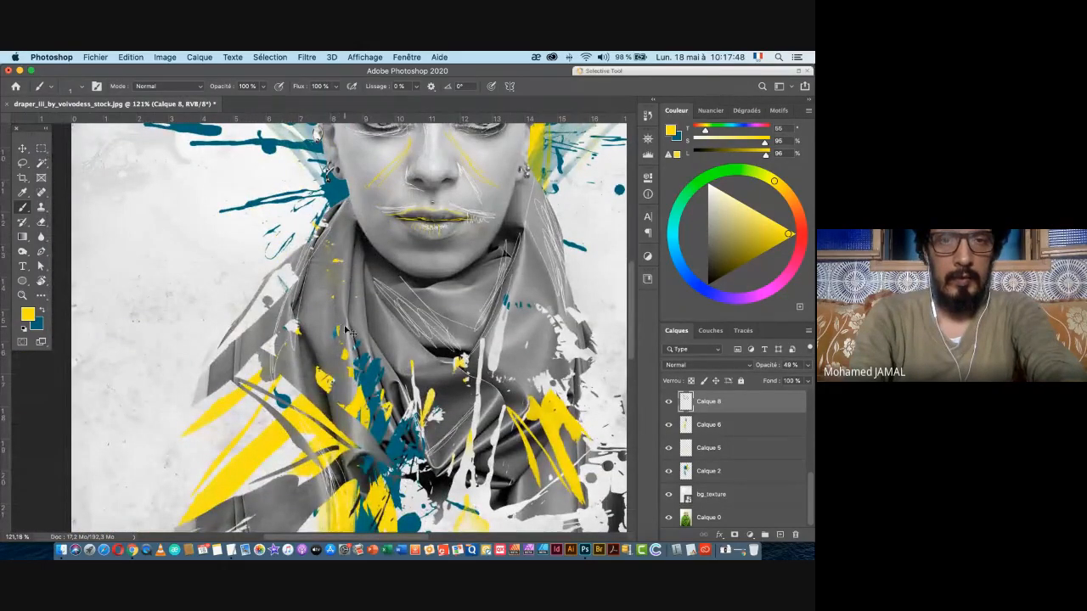
- Select Calque 11 and hatch thin yellow lines over the scarf's left fold and along the left shoulder
scroll(749, 423, up, 4)
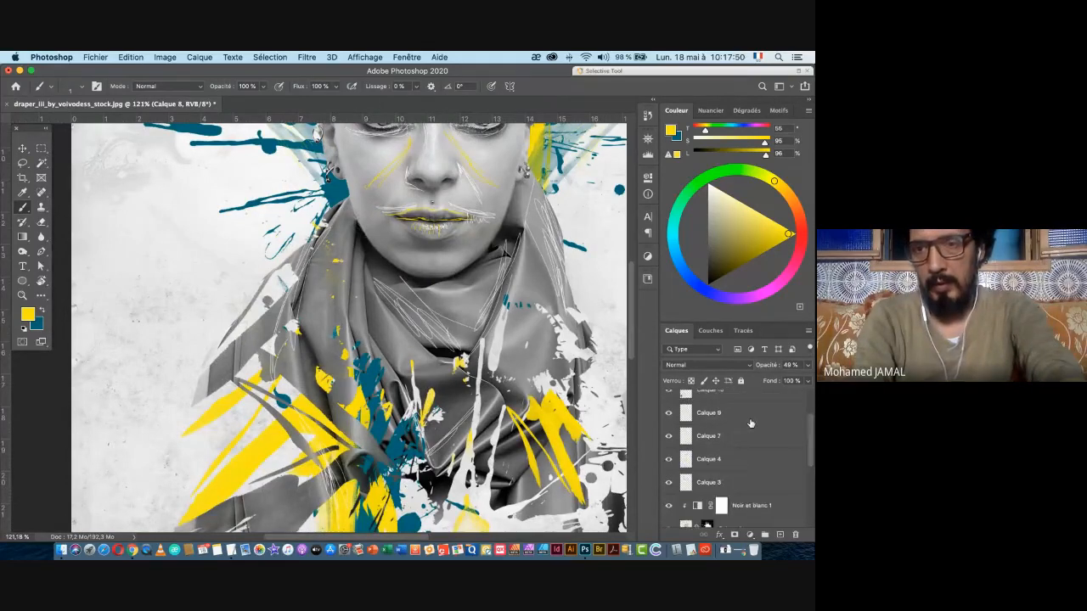
click(729, 406)
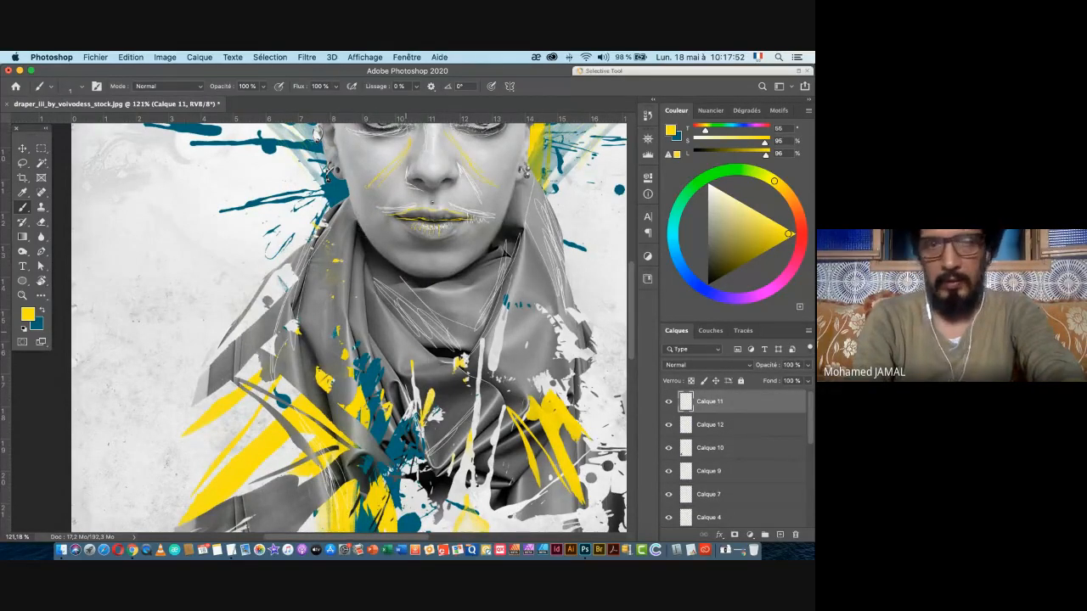
mouse_move(314, 248)
mouse_down()
mouse_move(316, 267)
mouse_move(289, 305)
mouse_up()
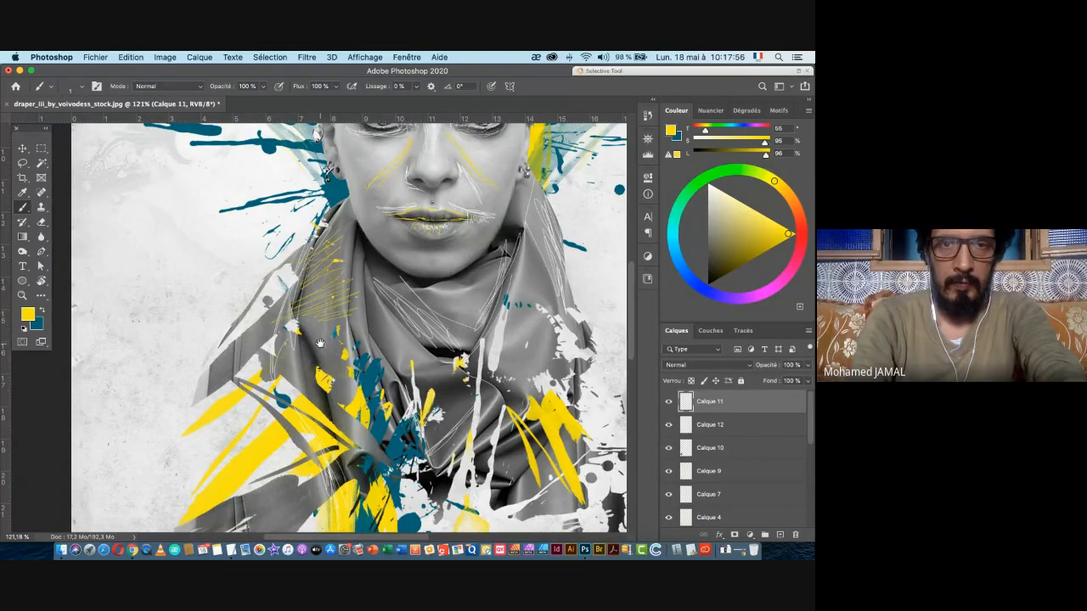
drag(320, 343, 371, 224)
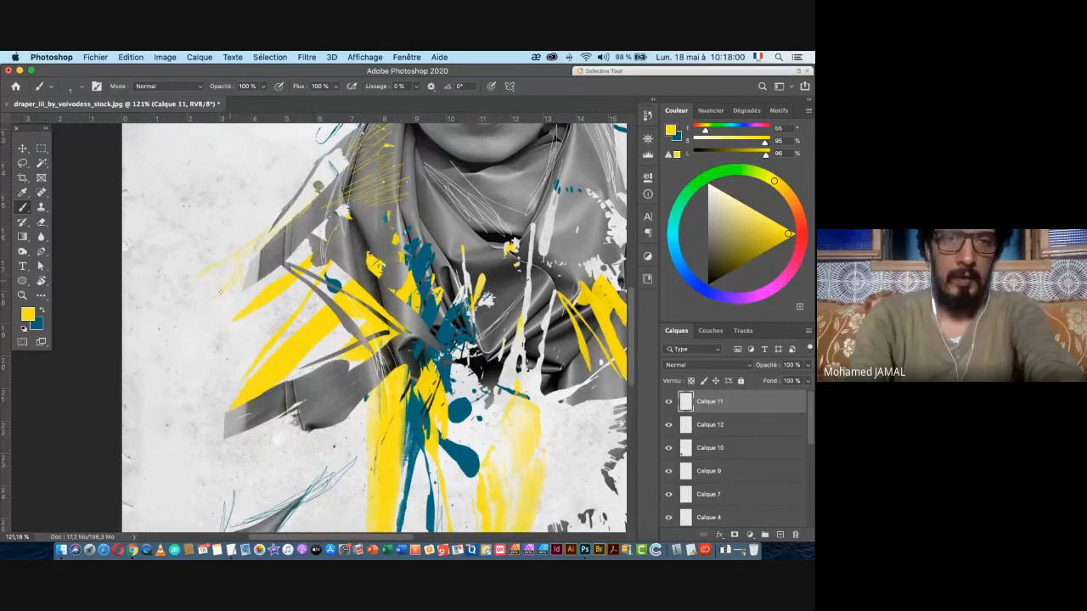
- Brush thin yellow lines outward from the right shoulder and across the grey ink spot beside it
key(super+space)
drag(341, 351, 391, 272)
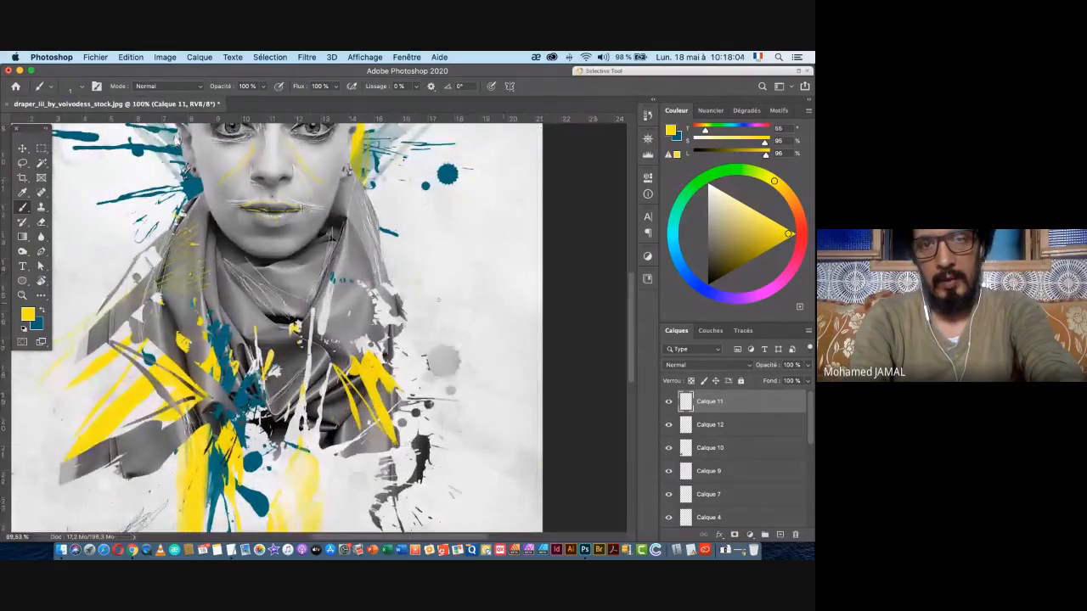
drag(423, 369, 414, 294)
click(434, 285)
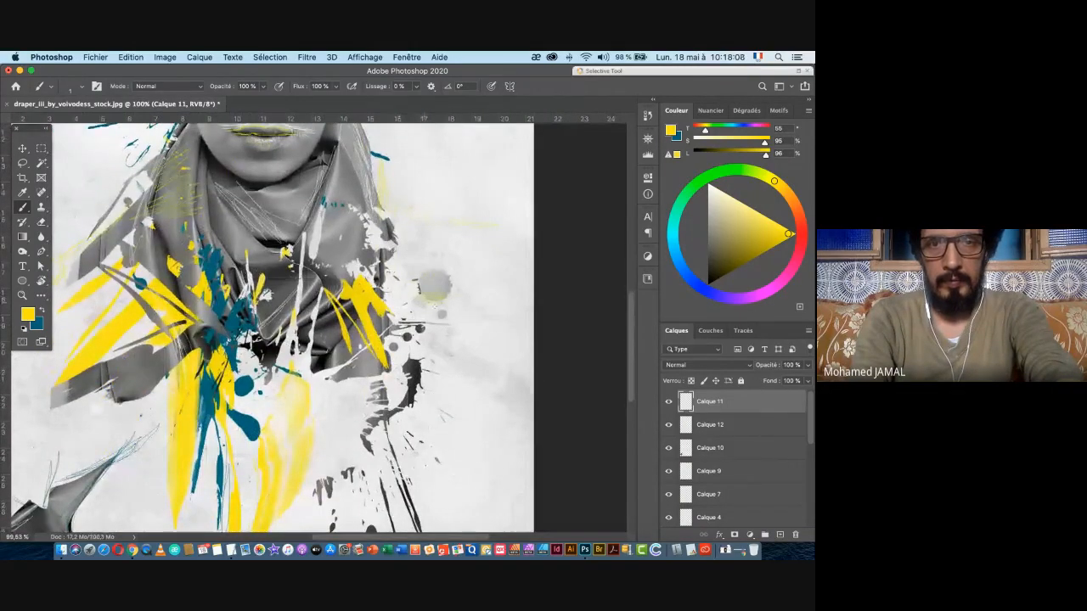
drag(454, 368, 411, 375)
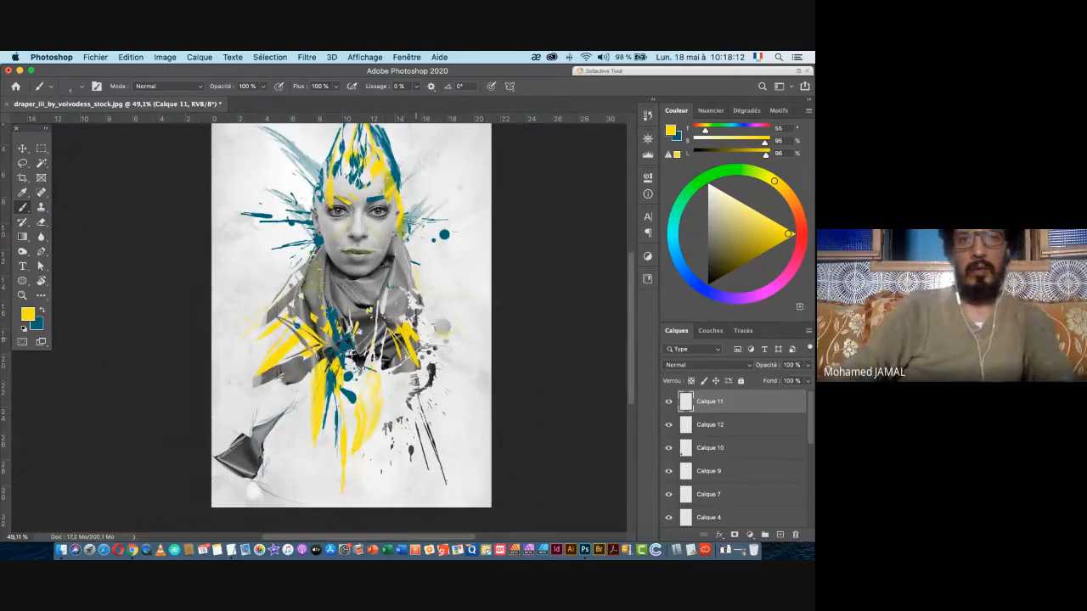
drag(388, 276, 364, 326)
- Activate the Move tool, switch to Finder and preview the image lighting.jpg
click(23, 147)
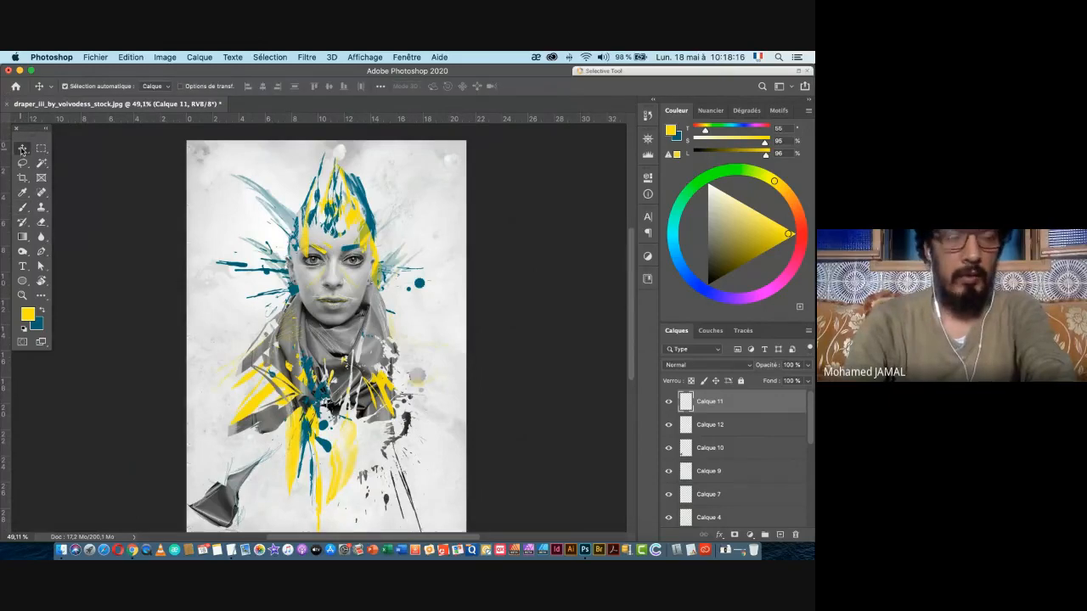
key(super+Tab)
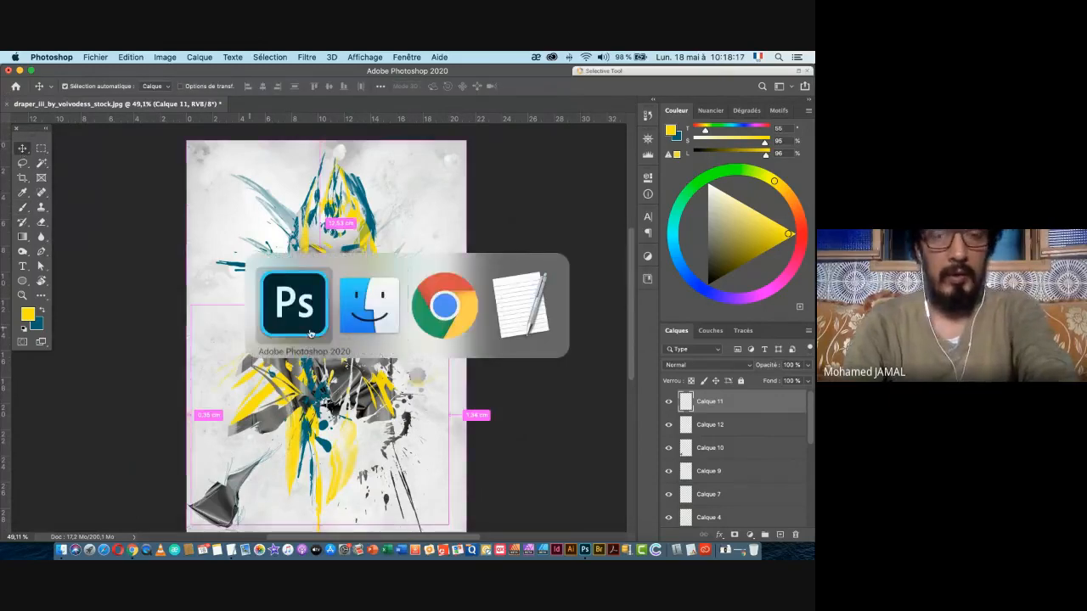
click(369, 314)
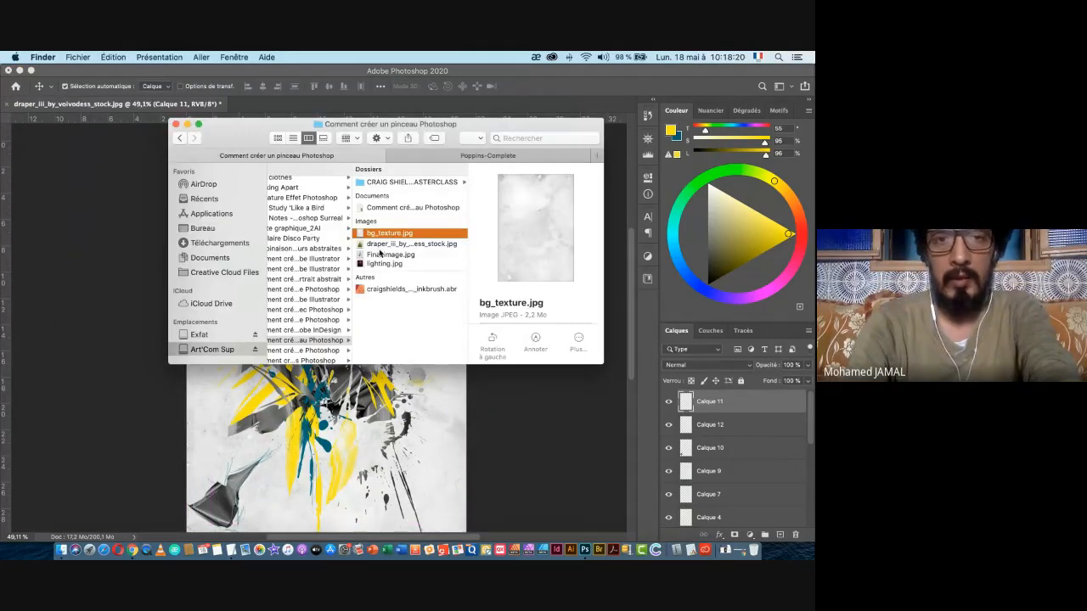
click(376, 264)
key(space)
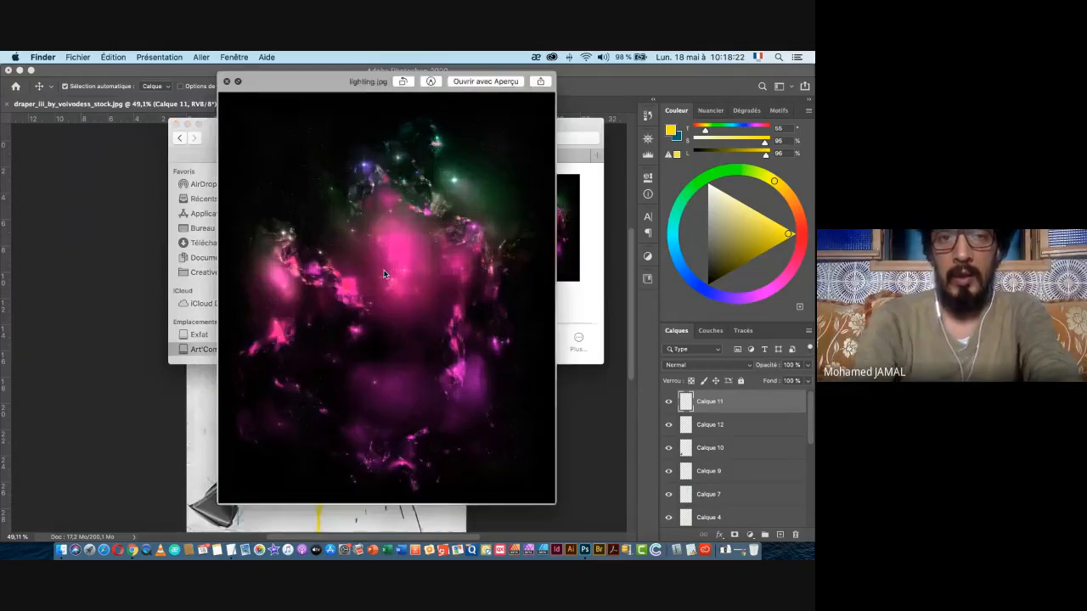
- Close the lighting.jpg preview, switch to Chrome and search Google Images for lens flare
key(space)
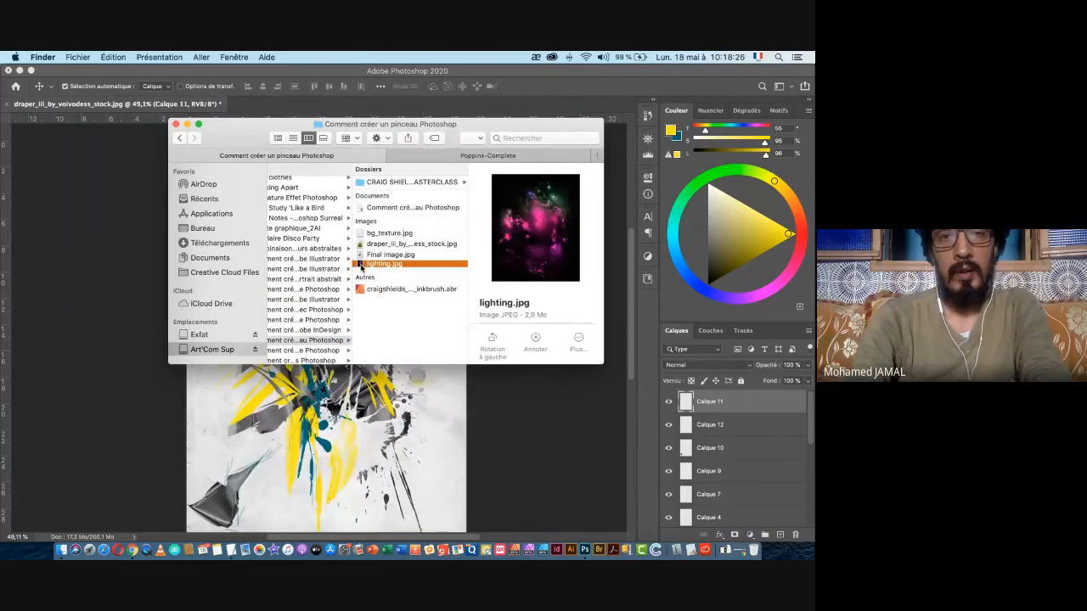
key(super+Tab)
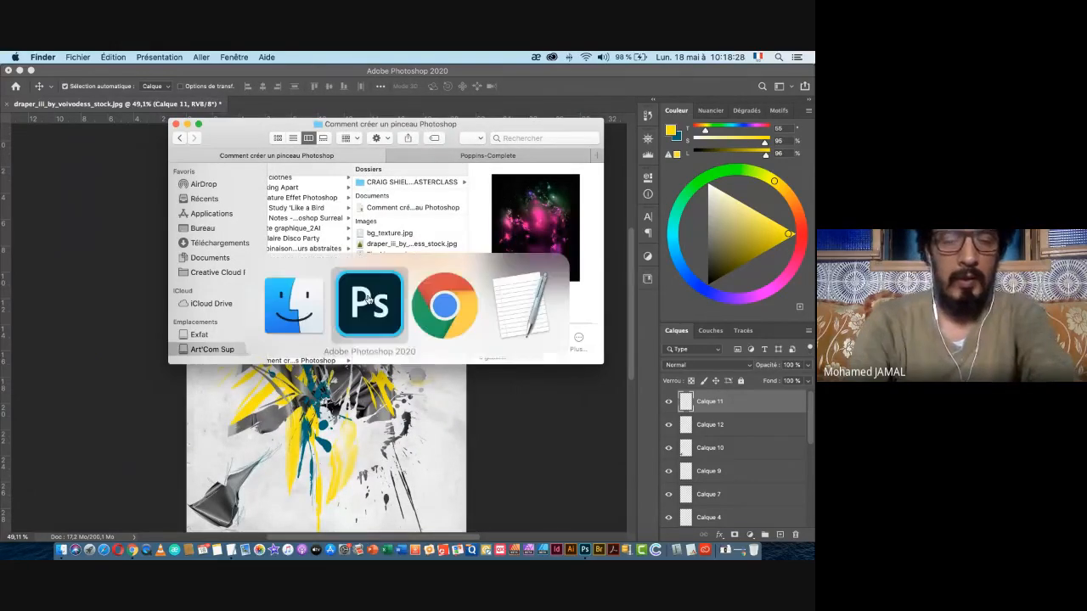
click(450, 315)
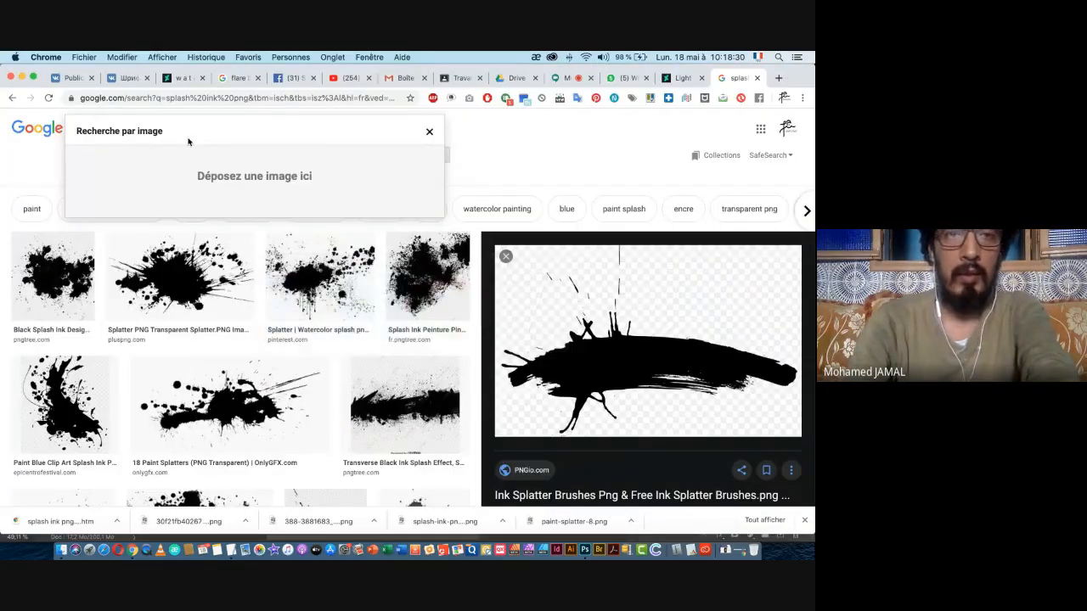
click(431, 131)
drag(158, 130, 98, 124)
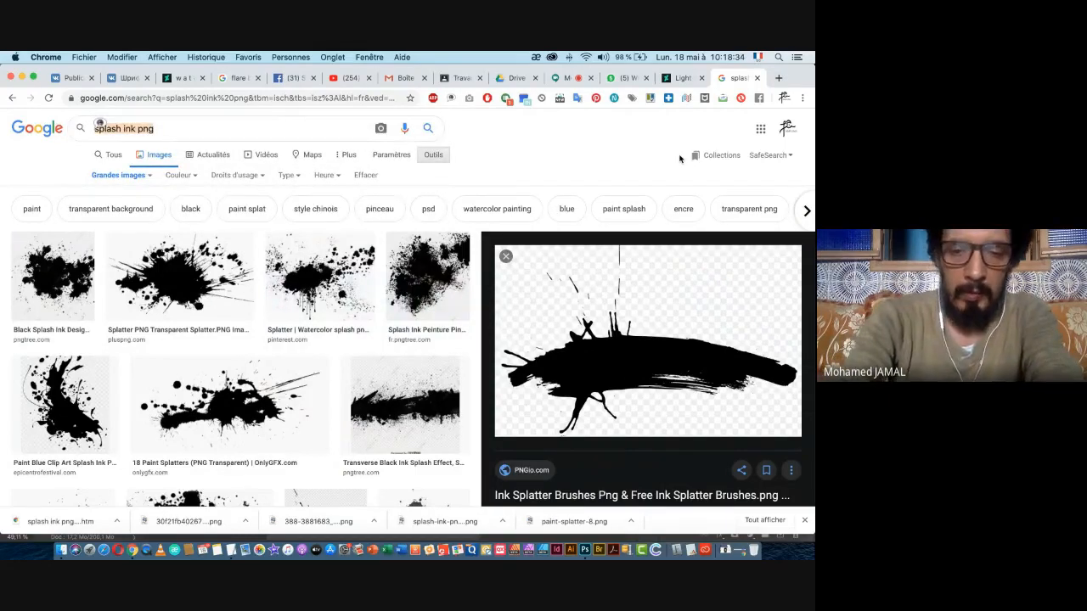
text(lans)
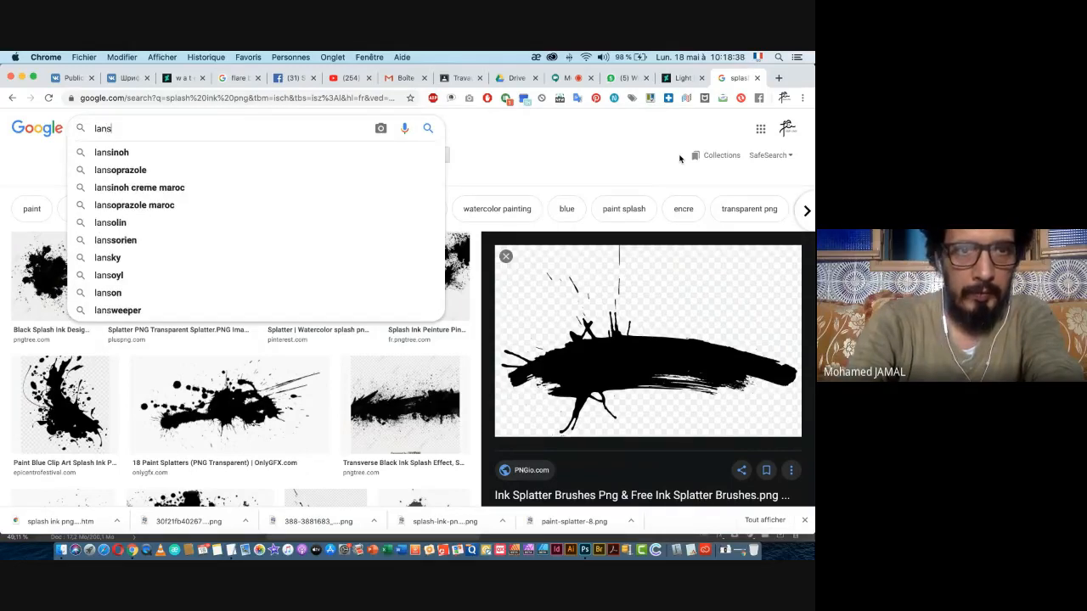
text(f)
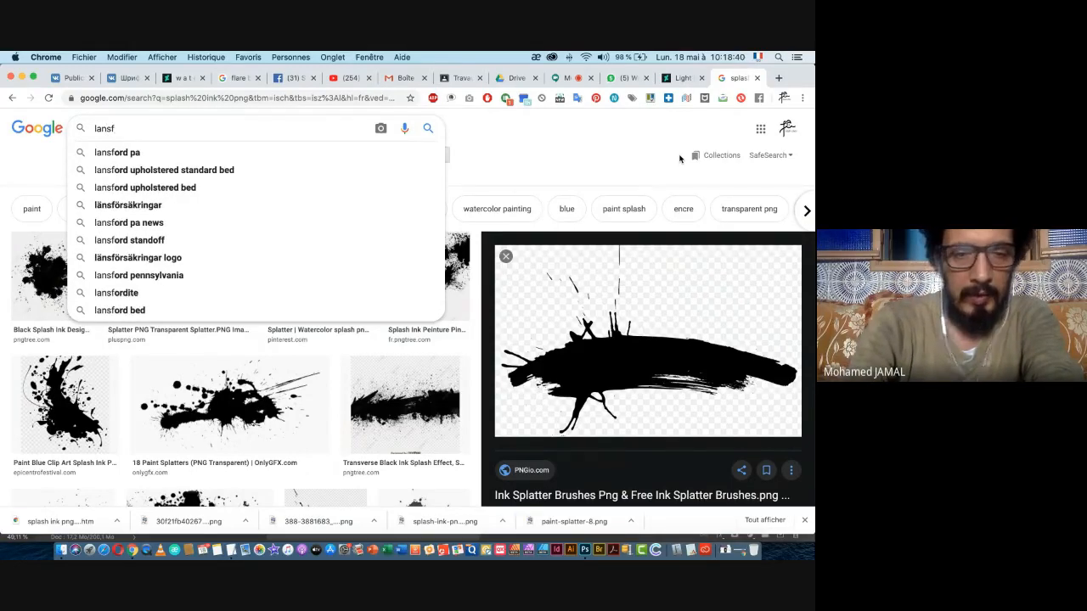
text(lar)
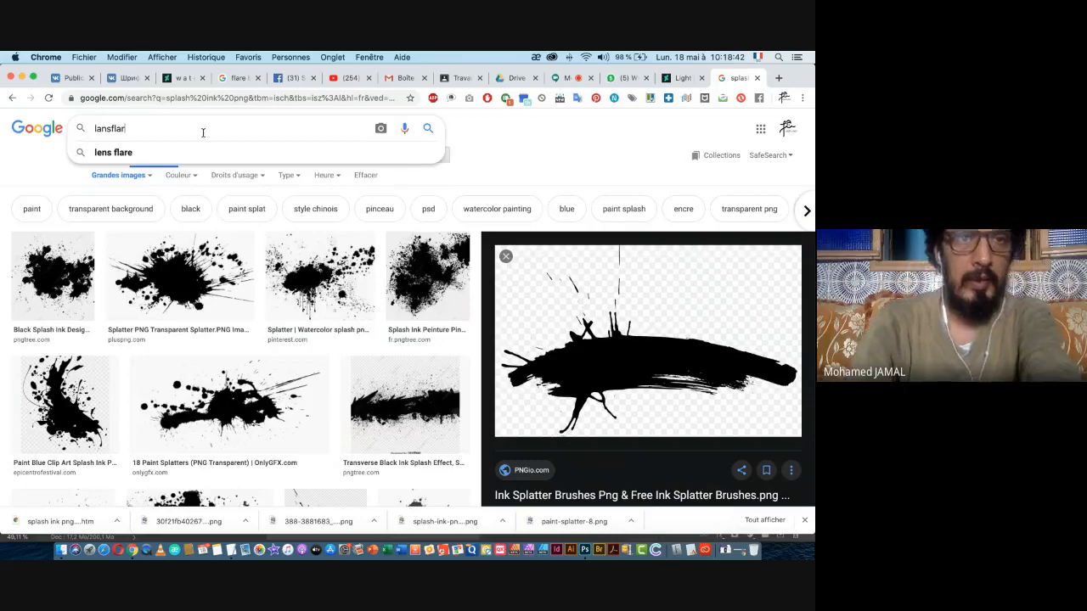
click(113, 152)
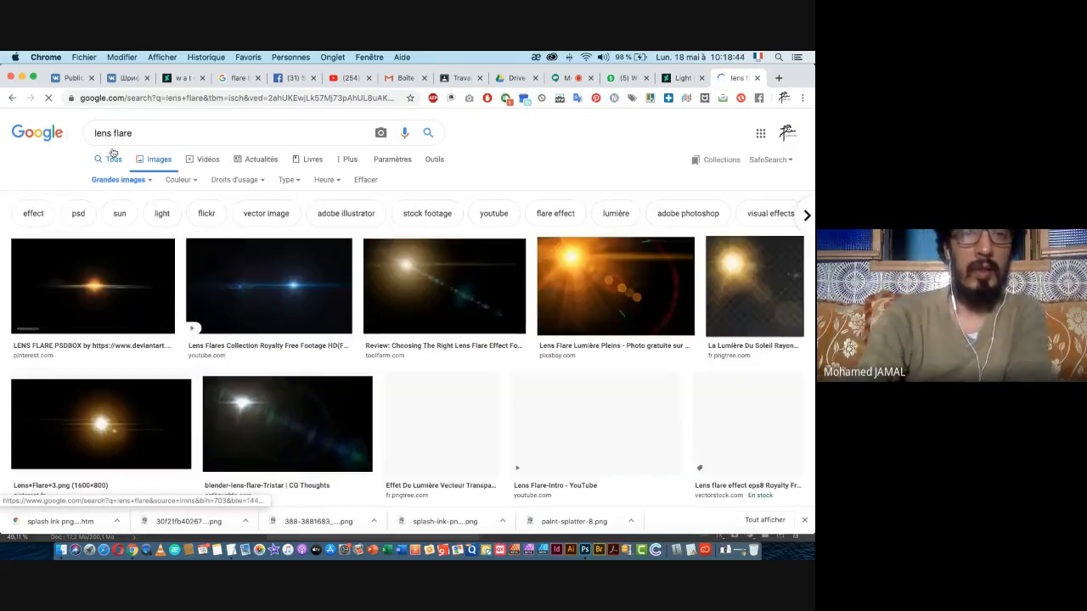
- Browse the image results and copy the Pixabay picture "Lens Flare Réflexions Lumière"
scroll(602, 337, down, 10)
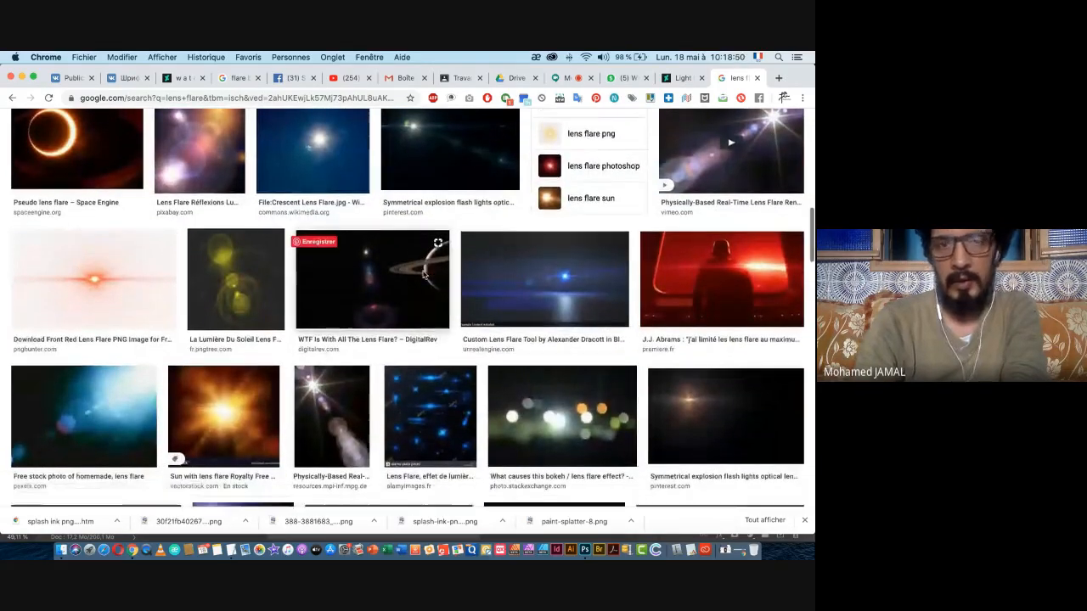
scroll(187, 208, up, 2)
click(186, 208)
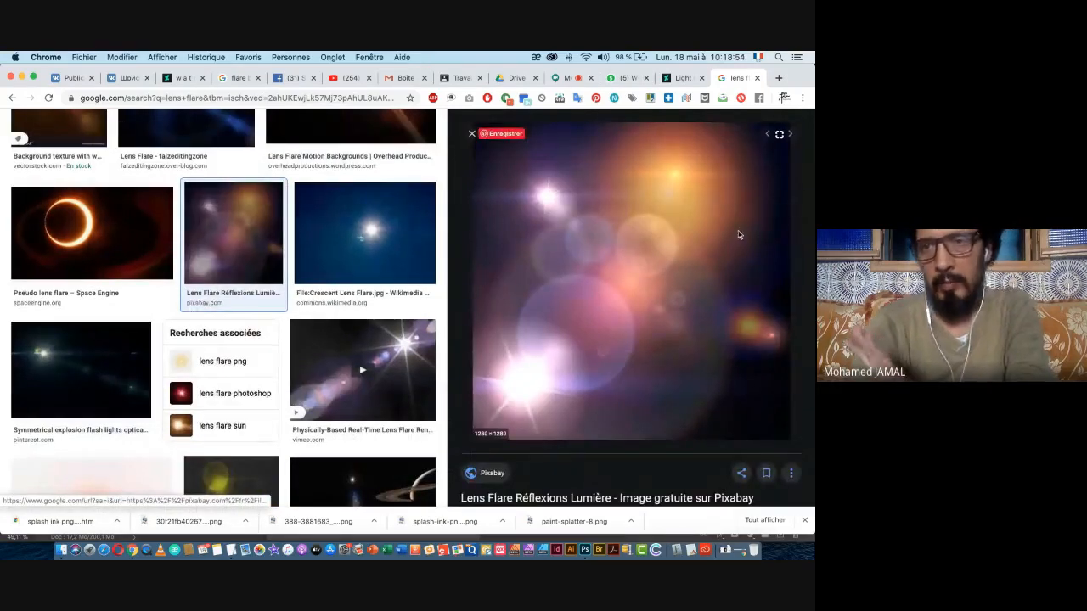
scroll(594, 273, up, 5)
right_click(594, 271)
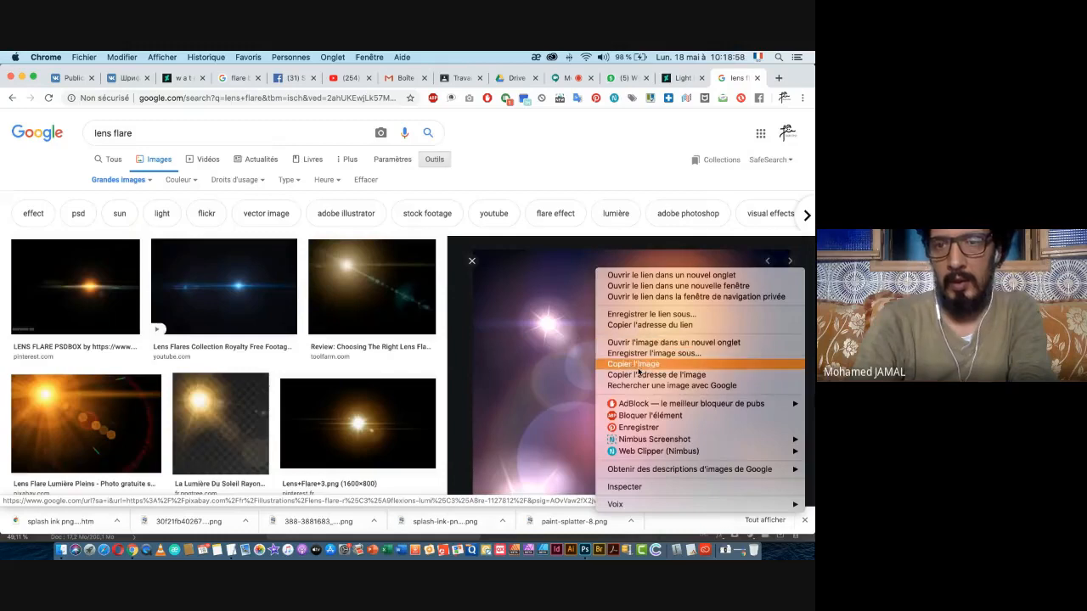
click(638, 364)
- Switch to Photoshop and paste the copied flare image above Calque 11, accepting the colour profile conversion
key(super+Tab)
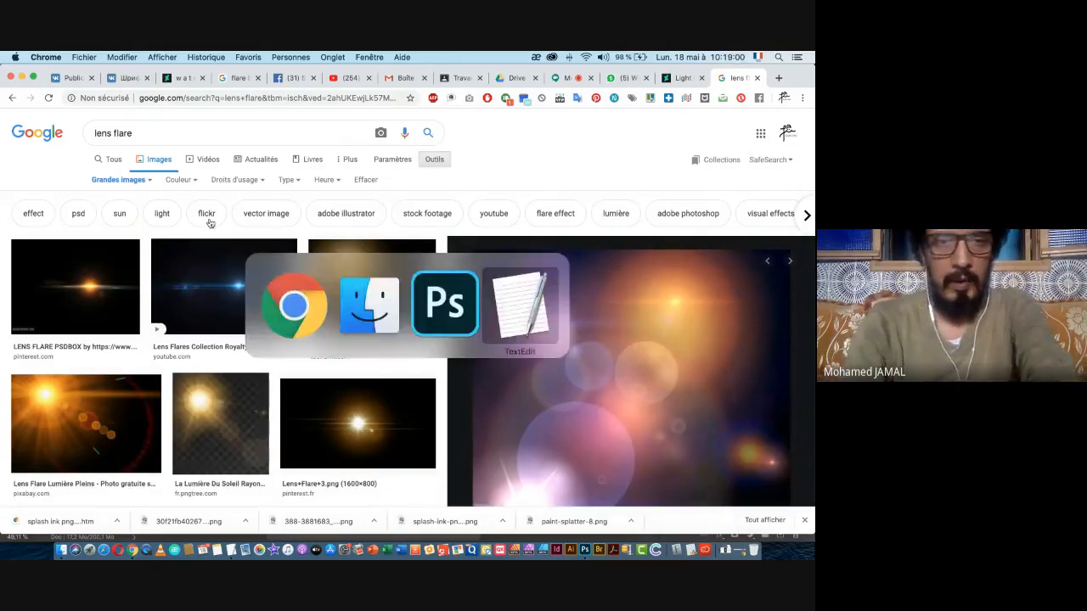
click(441, 304)
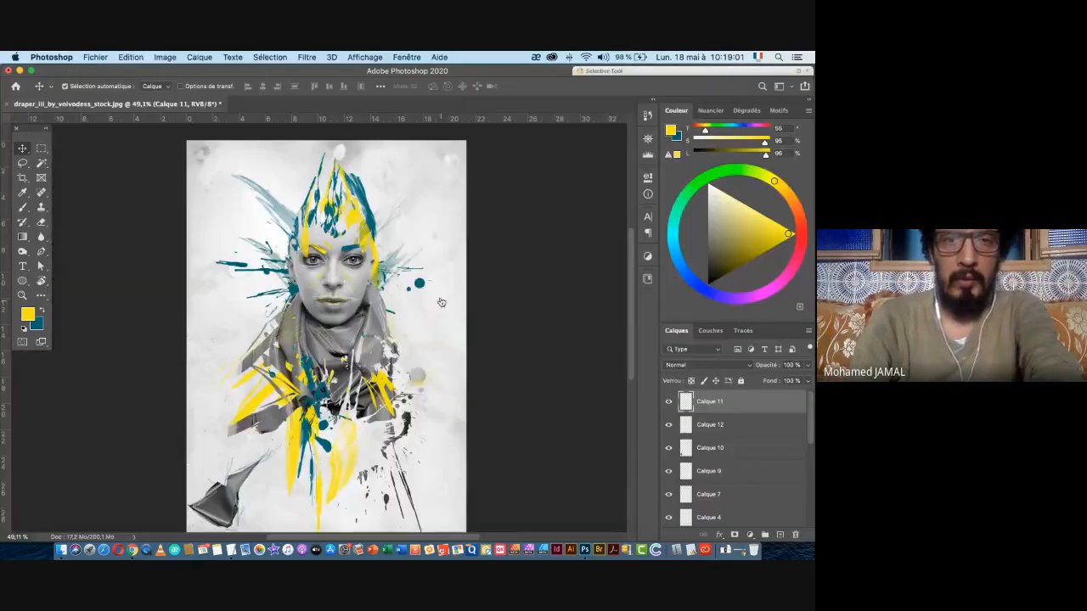
scroll(563, 379, up, 5)
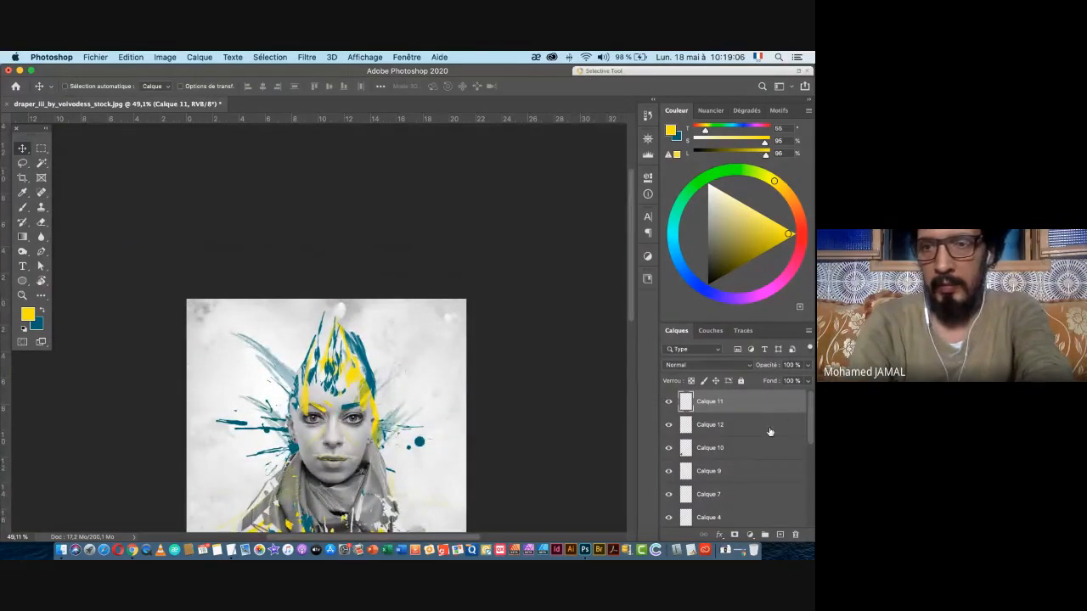
scroll(768, 430, down, 3)
scroll(769, 432, up, 3)
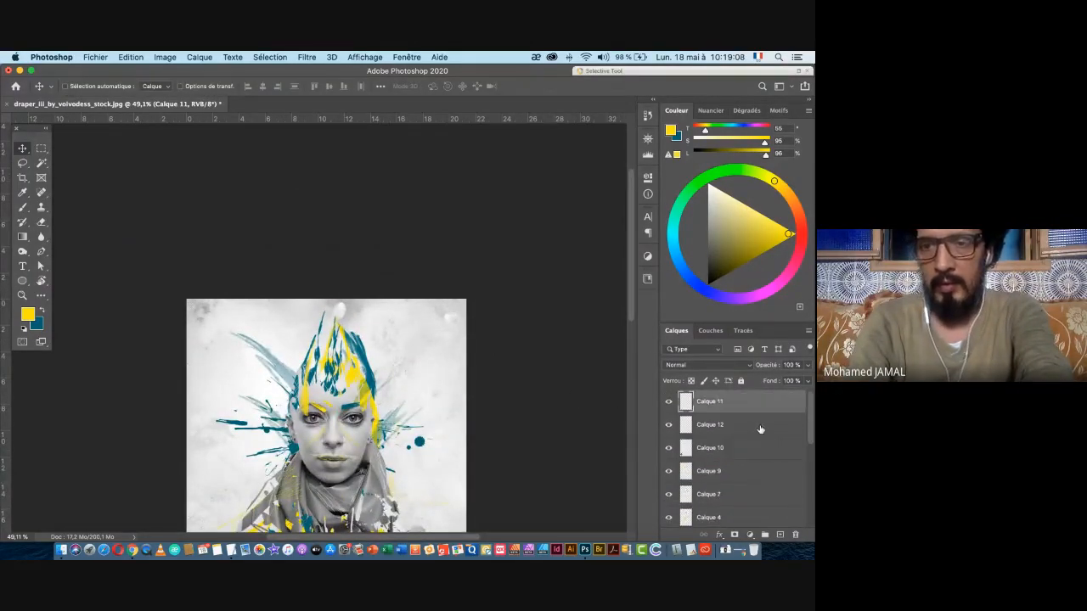
scroll(426, 387, up, 2)
scroll(421, 387, down, 7)
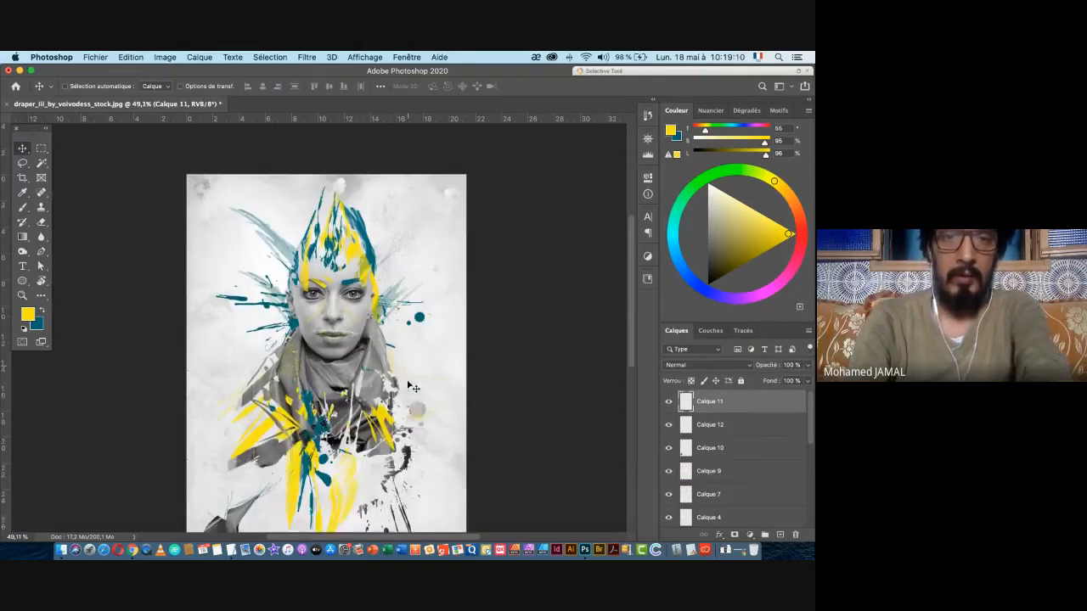
key(super+v)
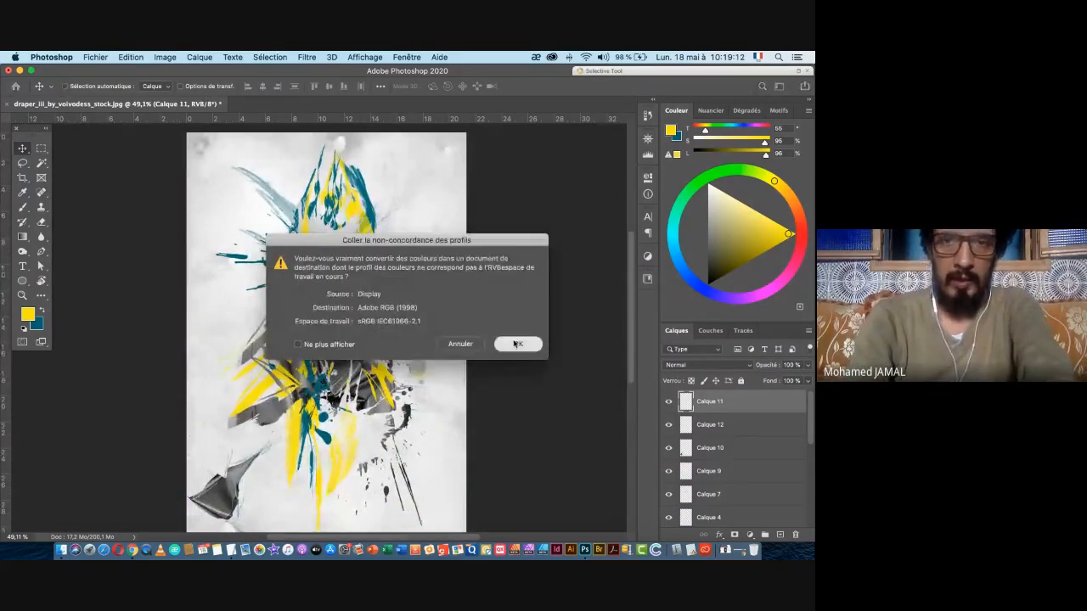
click(517, 344)
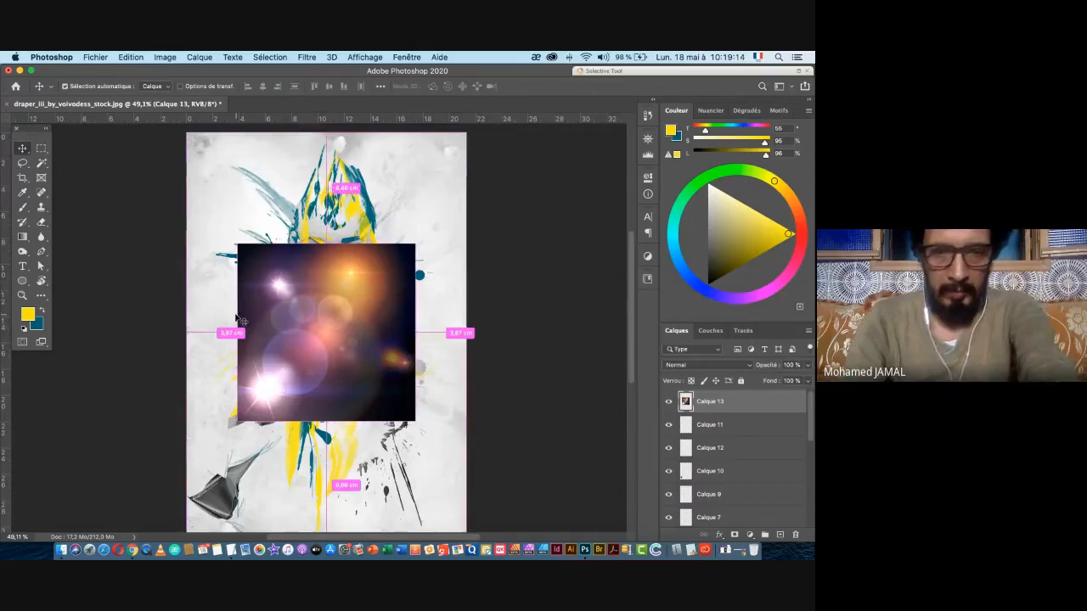
- Scale the pasted flare image up from its centre until it covers the whole canvas
key(super+t)
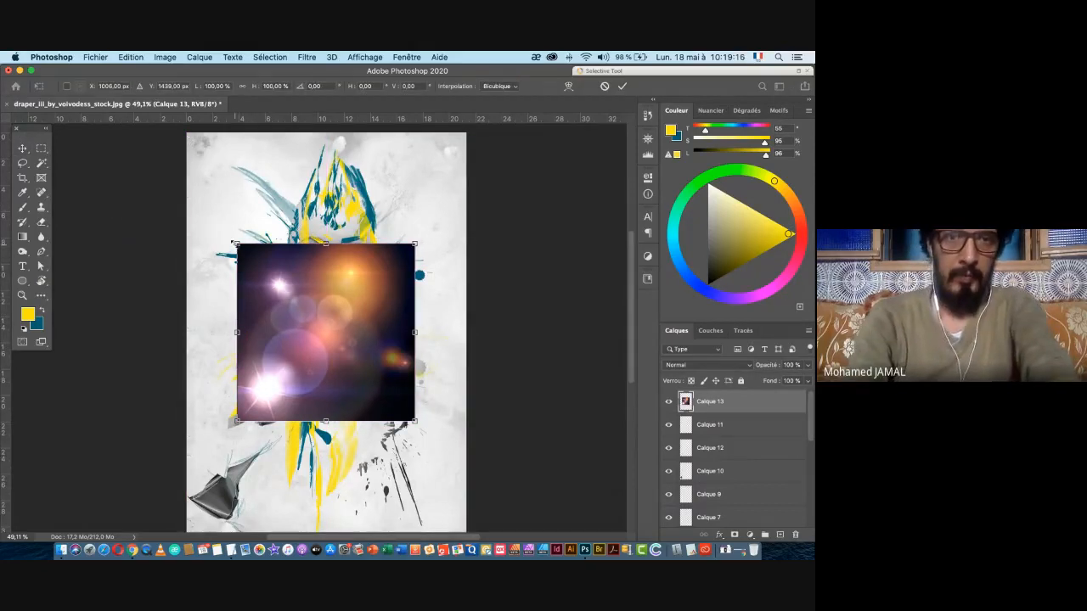
drag(235, 242, 107, 135)
key(Return)
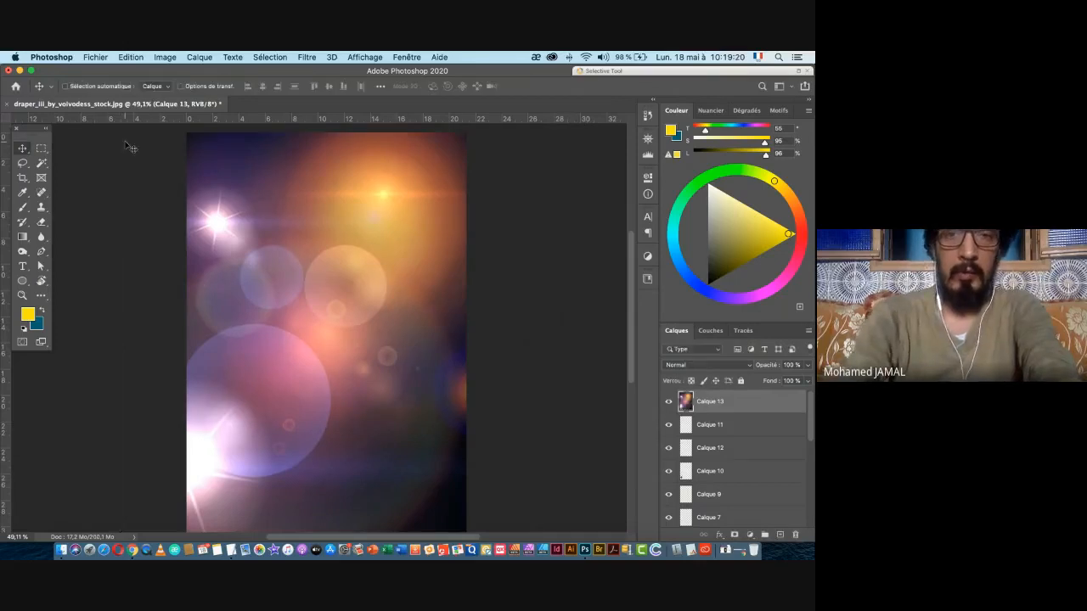
- Set the flare layer Calque 13 to the Lumière tamisée blend mode, then hide the layer
click(708, 365)
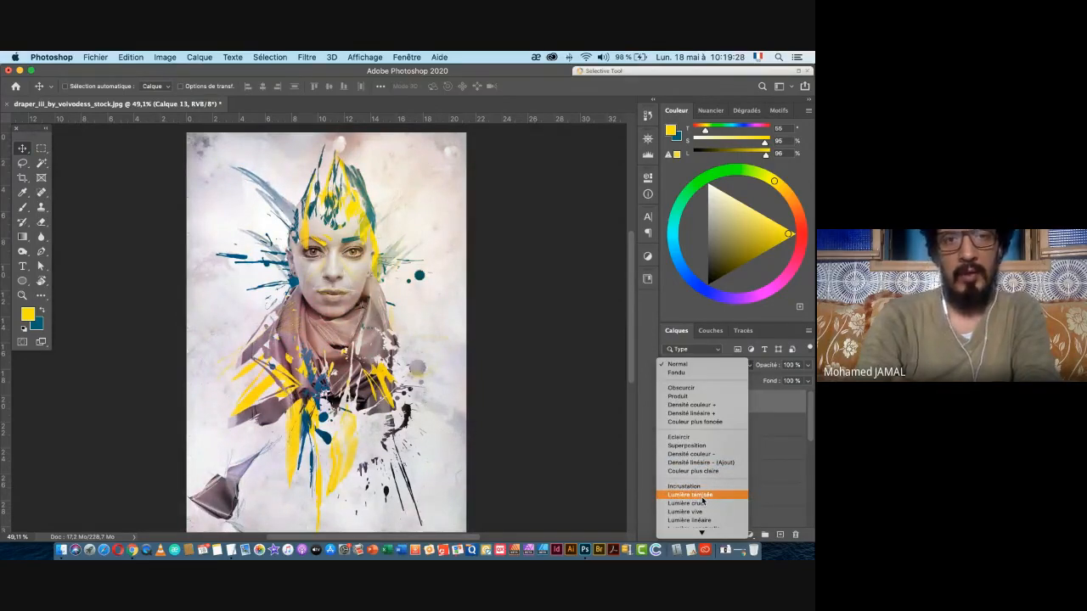
click(702, 497)
click(668, 401)
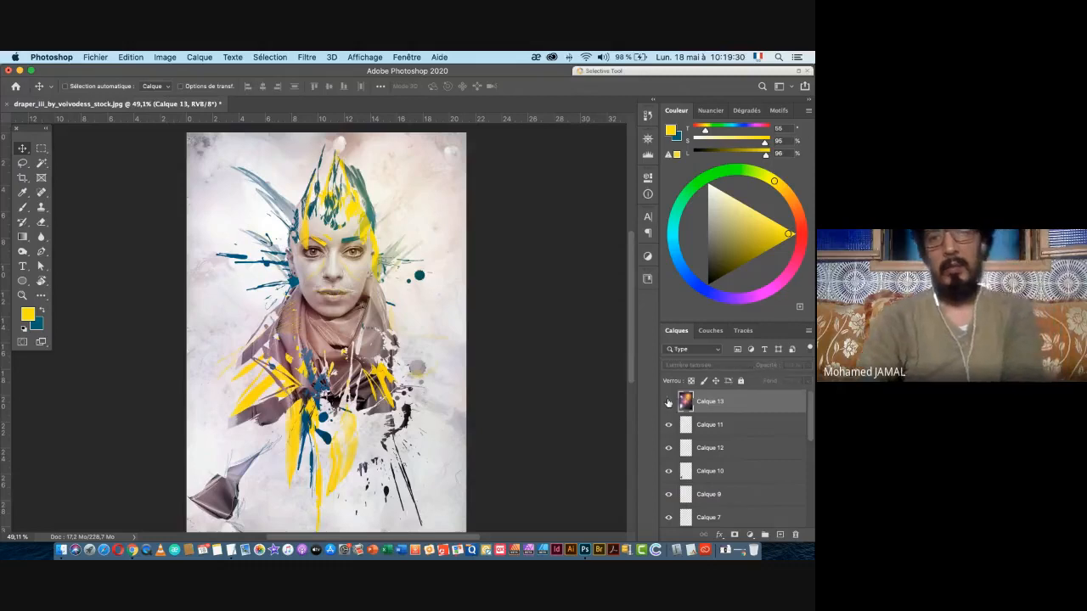
- Place lighting.jpg from Finder into the portrait document and enlarge it from its centre to cover the whole canvas
key(super+Tab)
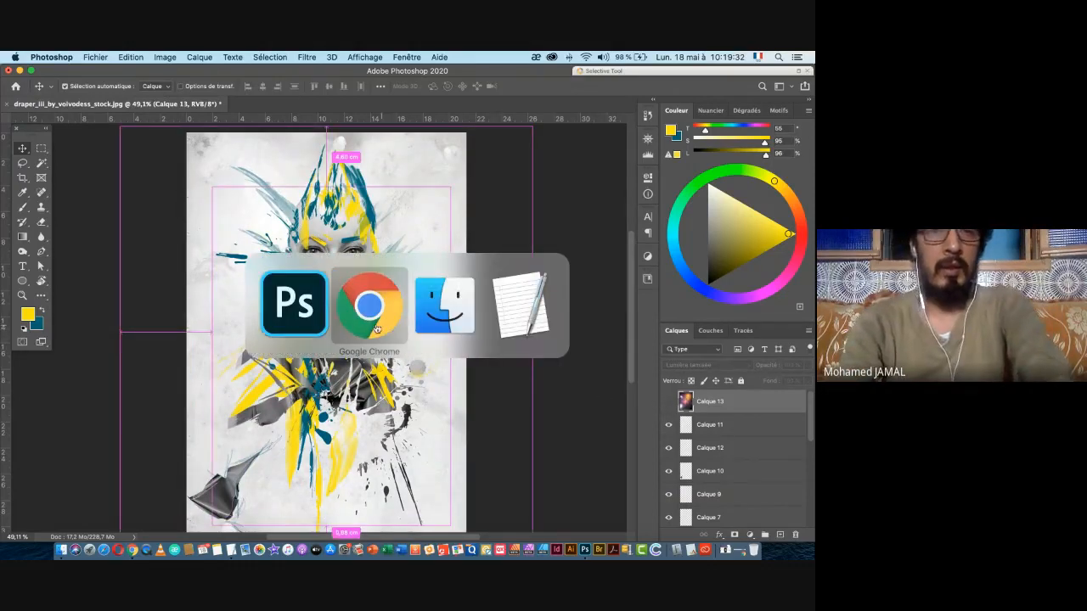
click(450, 325)
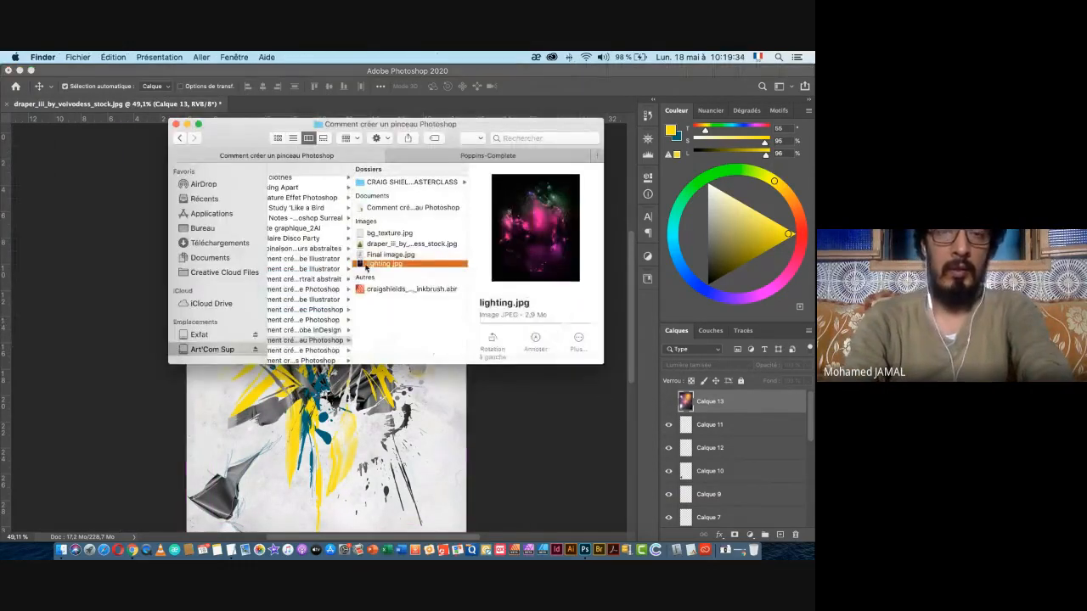
drag(357, 264, 358, 395)
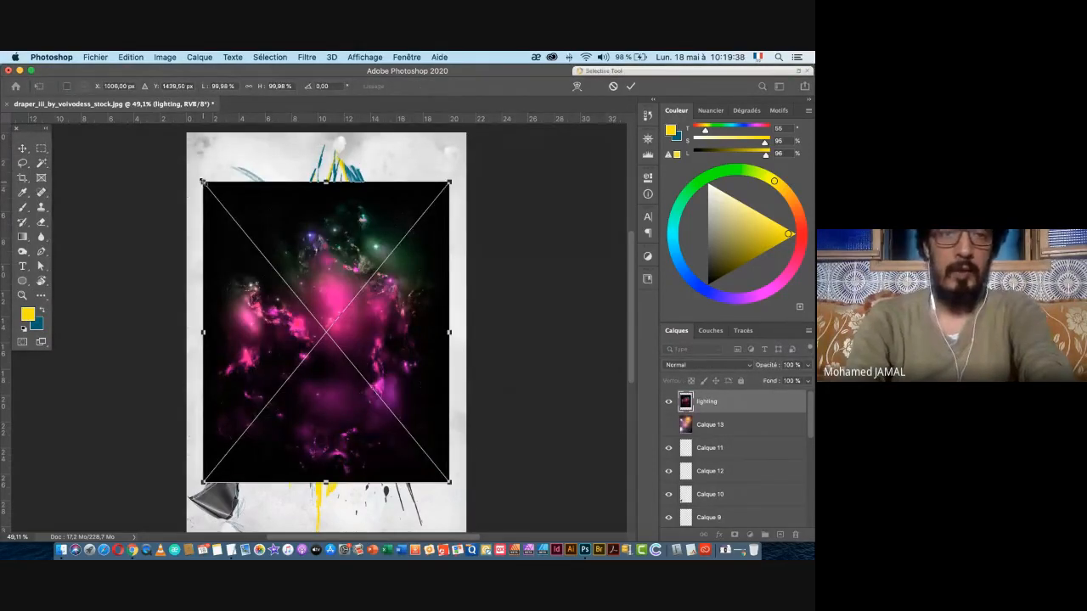
drag(203, 181, 159, 124)
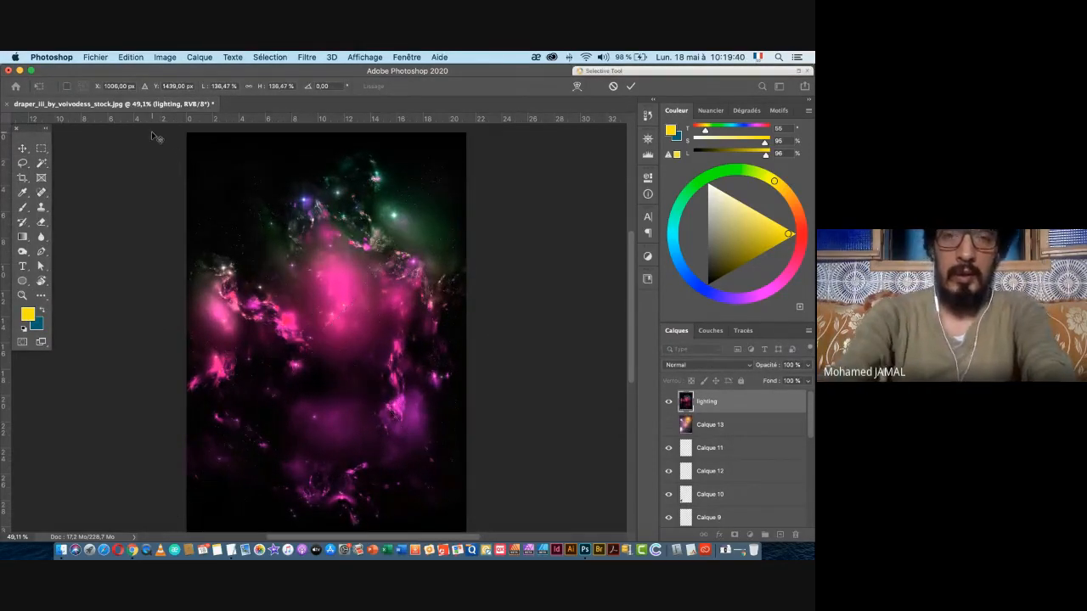
key(Return)
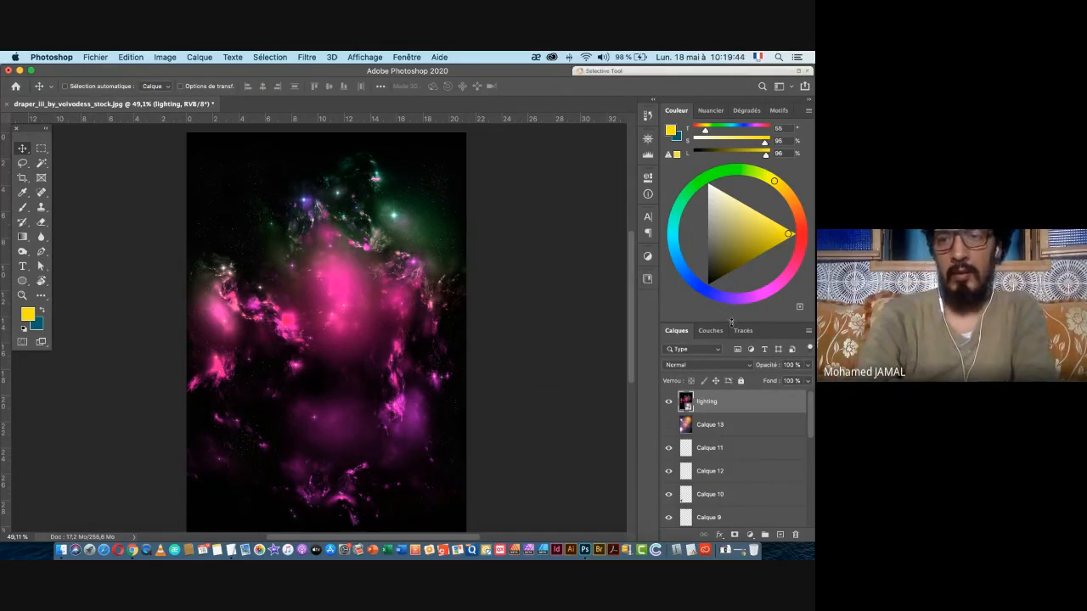
- Set the lighting layer's blend mode to Incrustation and its opacity to 45%
click(713, 366)
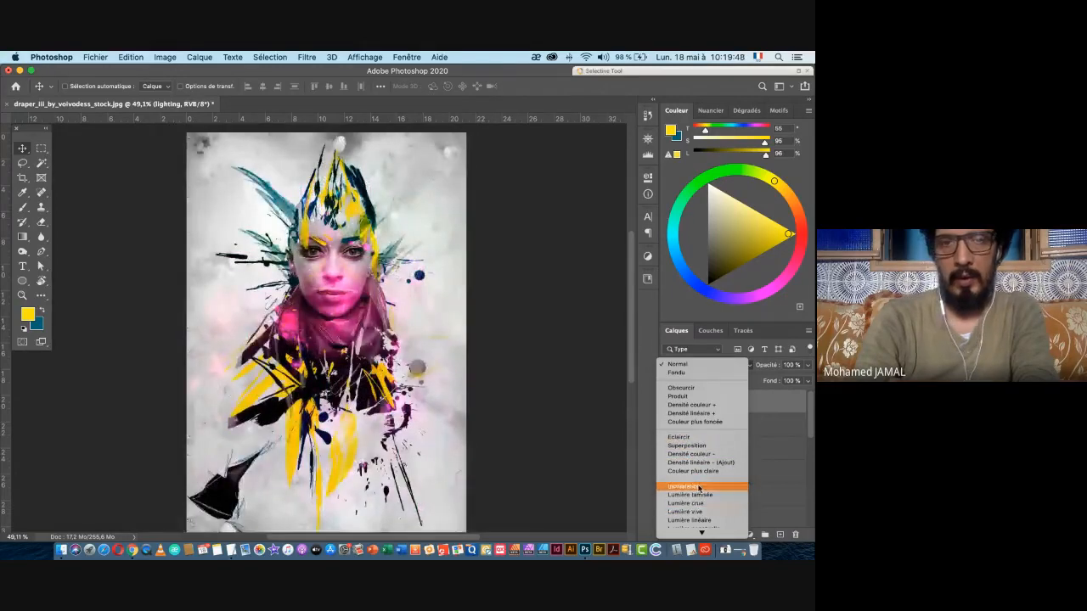
click(718, 486)
drag(771, 368, 734, 370)
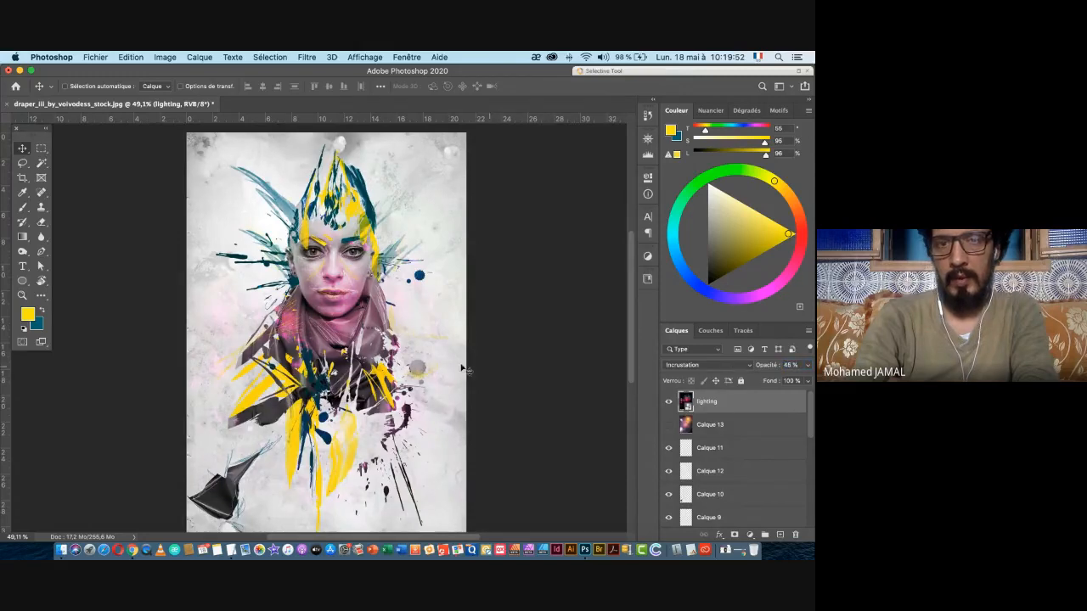
- Apply a Niveaux adjustment to the lighting layer with the midtone input level set to 1,30
mouse_move(348, 299)
mouse_down()
mouse_move(349, 273)
mouse_move(336, 293)
mouse_up()
key(super+minus)
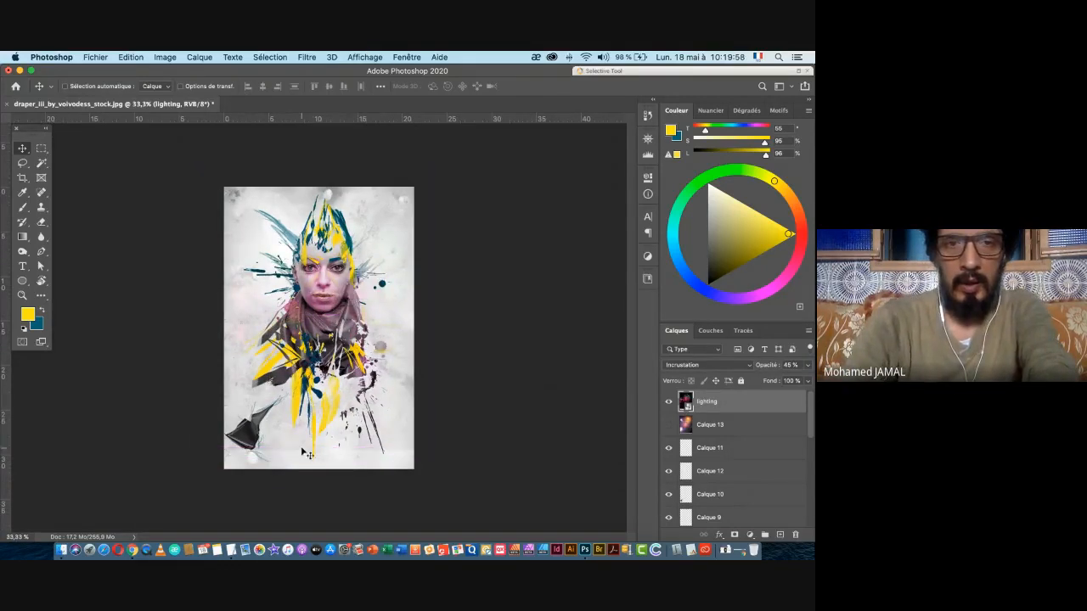
click(287, 455)
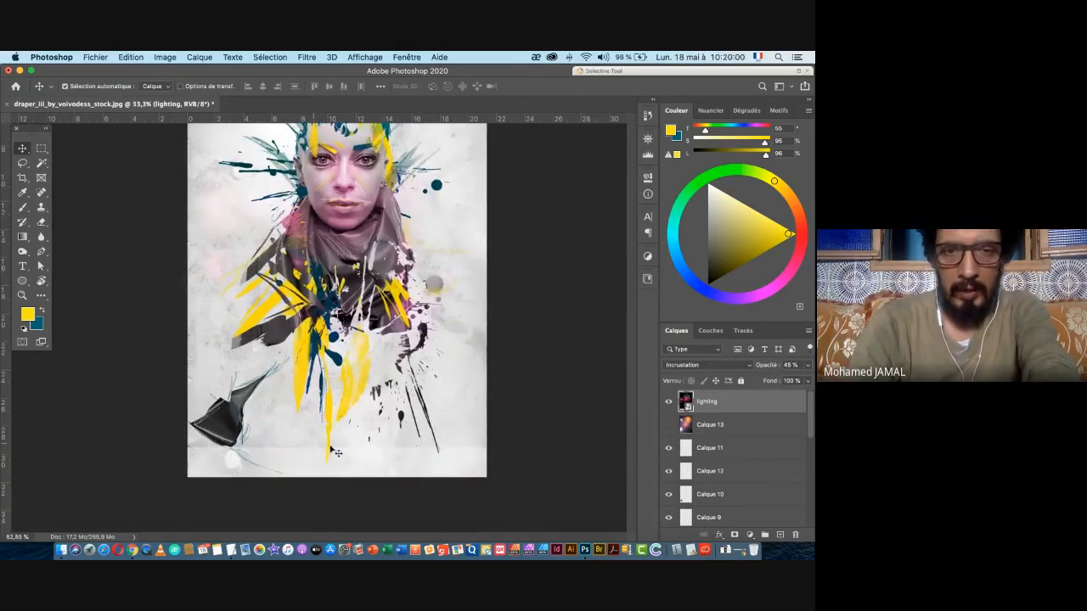
click(165, 58)
mouse_move(177, 89)
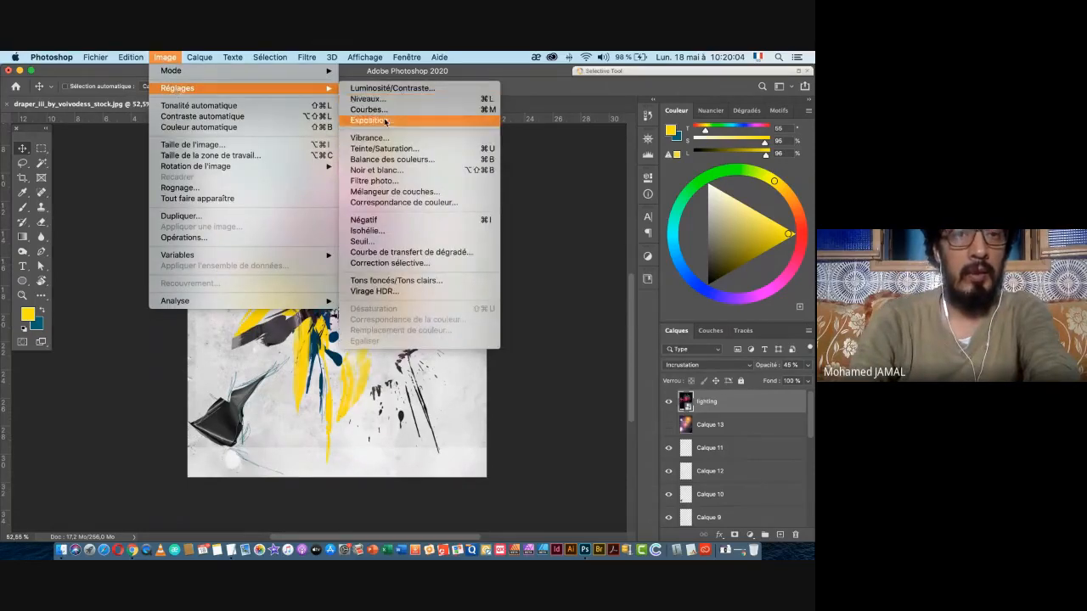
click(367, 100)
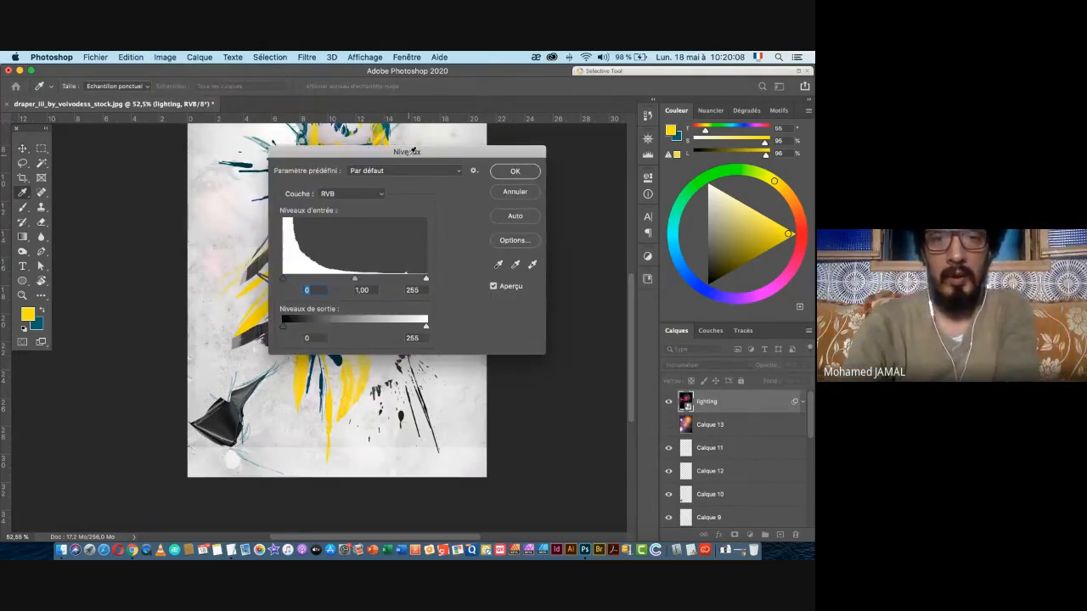
drag(399, 154, 594, 150)
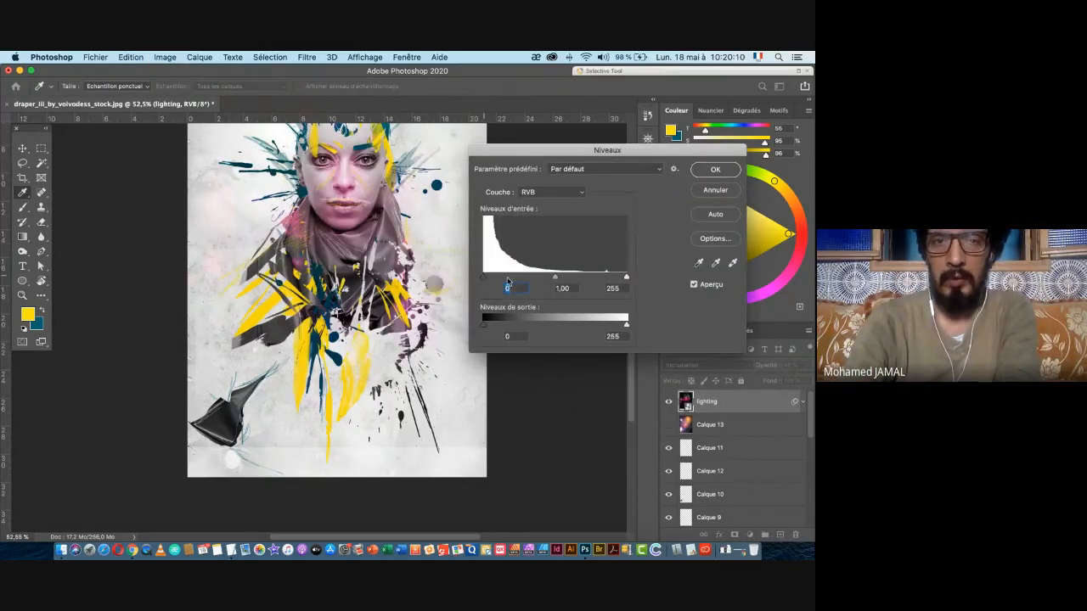
drag(508, 280, 483, 277)
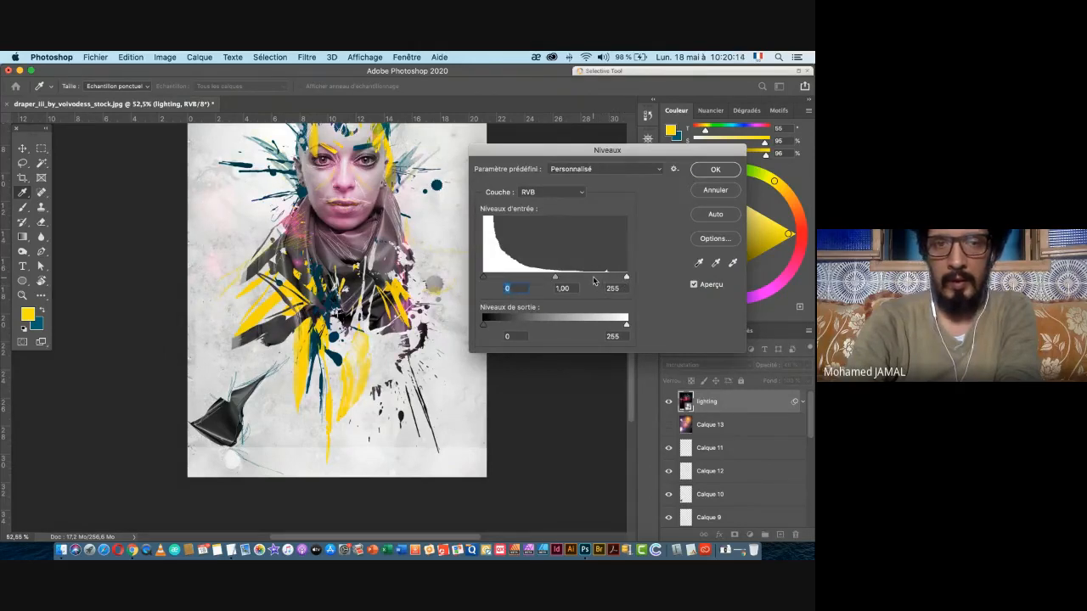
drag(556, 280, 538, 280)
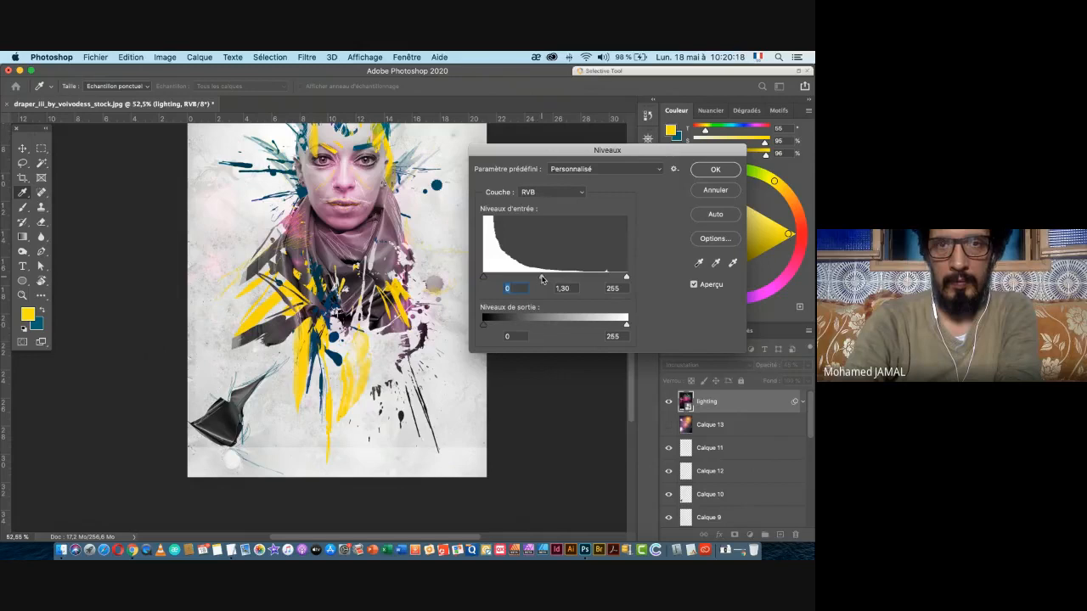
click(714, 168)
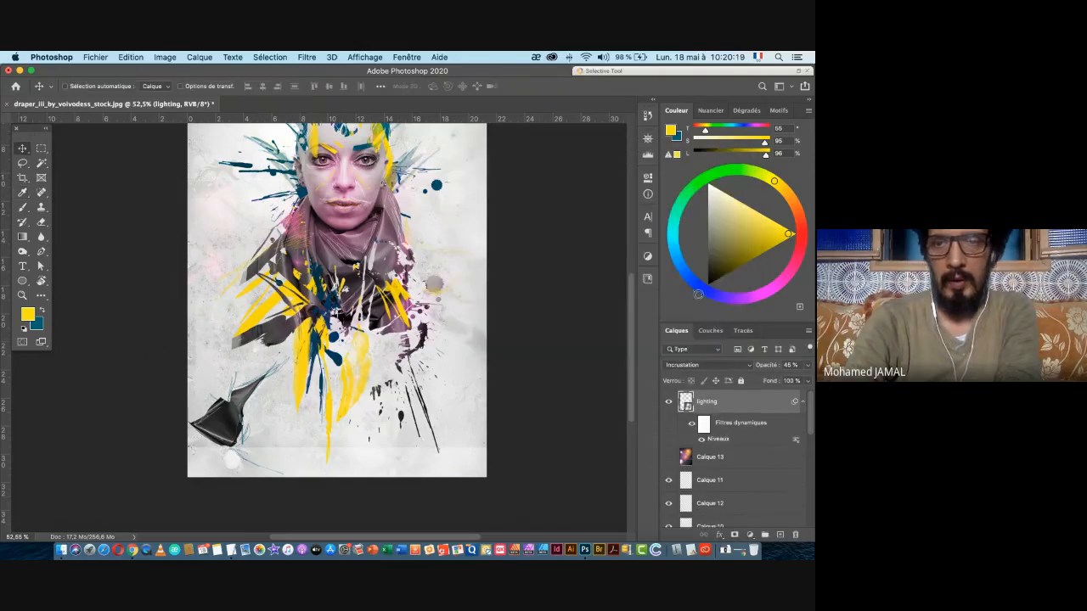
- Add a layer mask to the lighting layer and set up the Arrondi flou brush at 487 px with 0% hardness
click(733, 536)
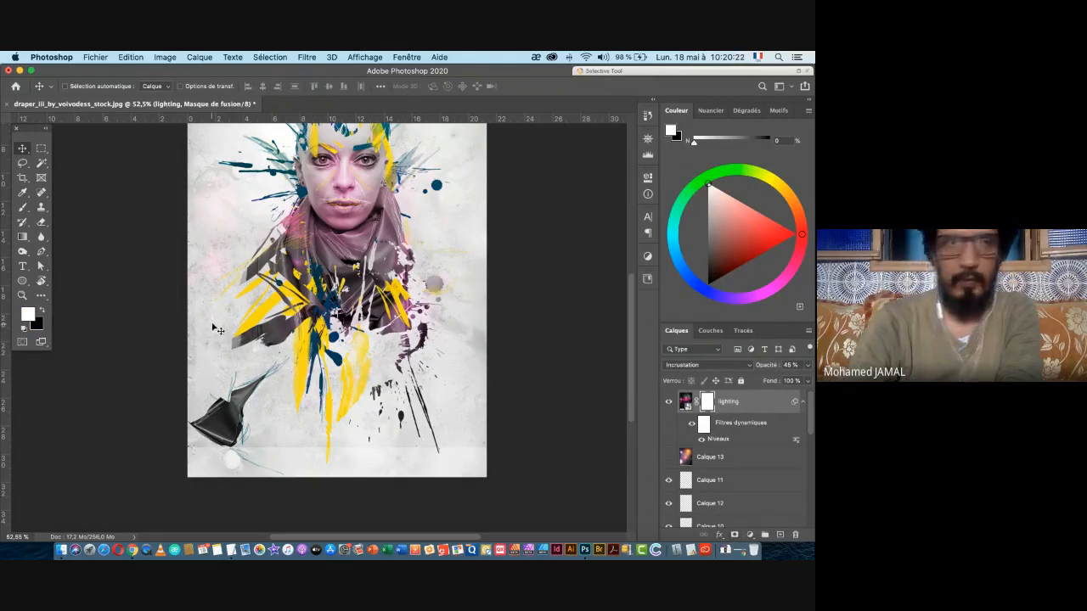
click(23, 207)
right_click(304, 181)
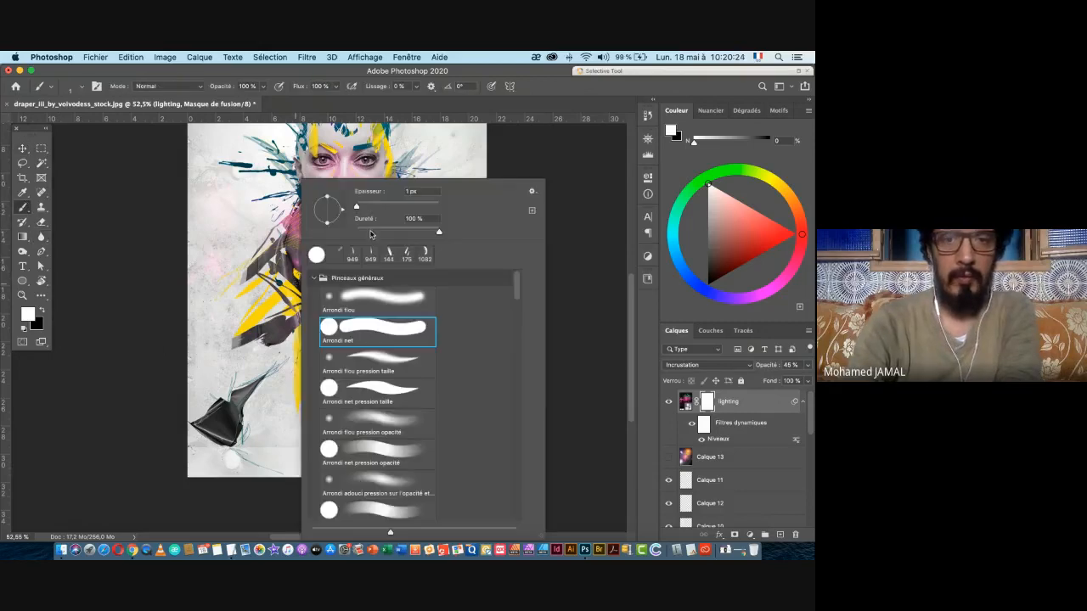
click(358, 296)
drag(412, 207, 429, 209)
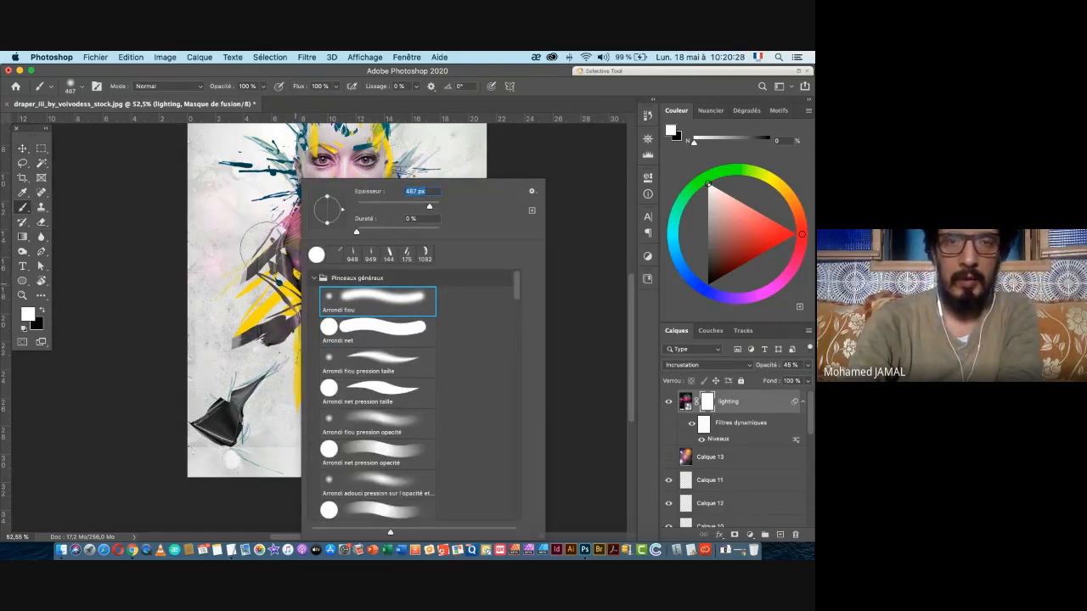
click(263, 248)
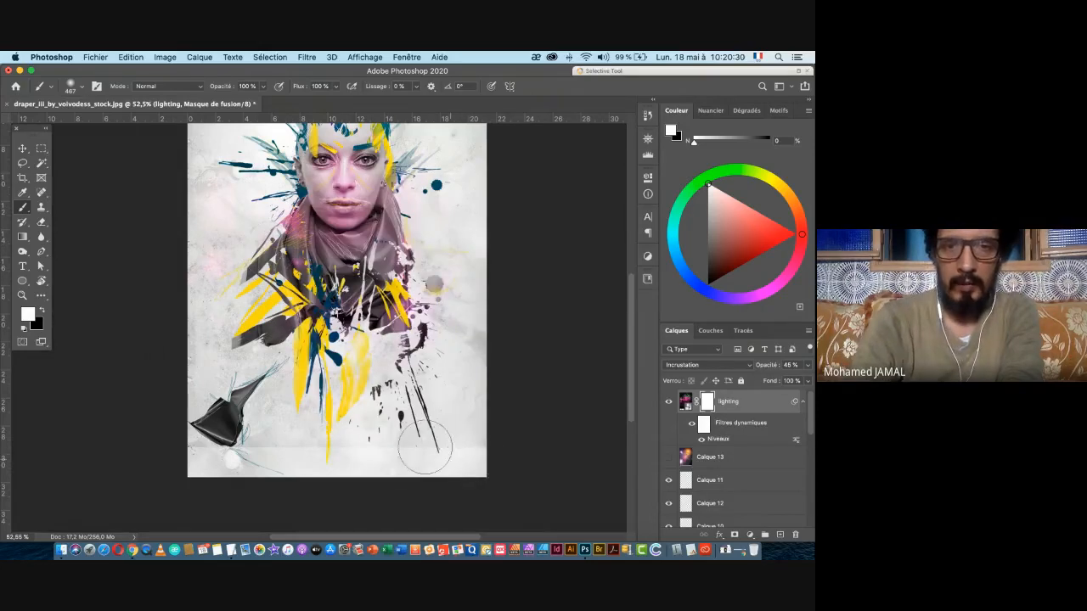
- Paint black on the lighting layer's mask across the lower part of the canvas to hide the overlay there
click(42, 311)
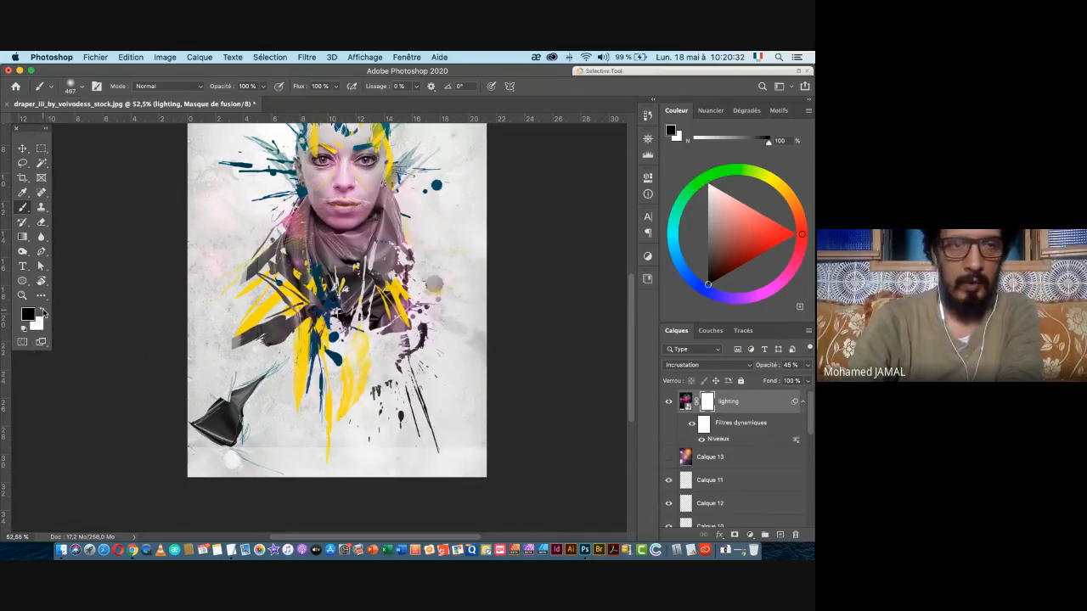
mouse_move(468, 484)
mouse_down()
mouse_move(377, 442)
mouse_move(228, 453)
mouse_move(178, 444)
mouse_up()
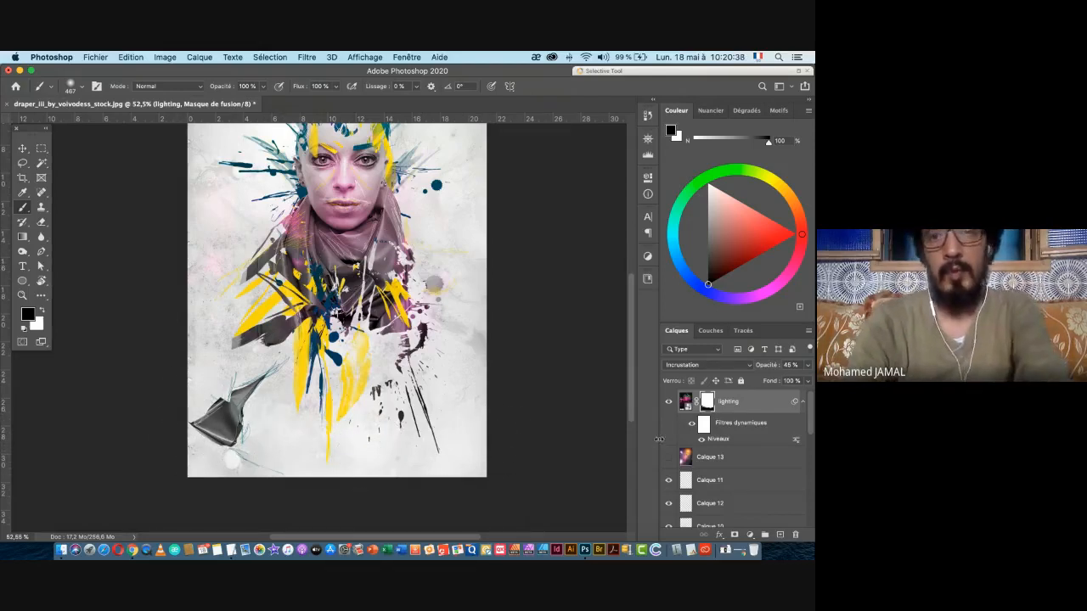
scroll(370, 299, down, 1)
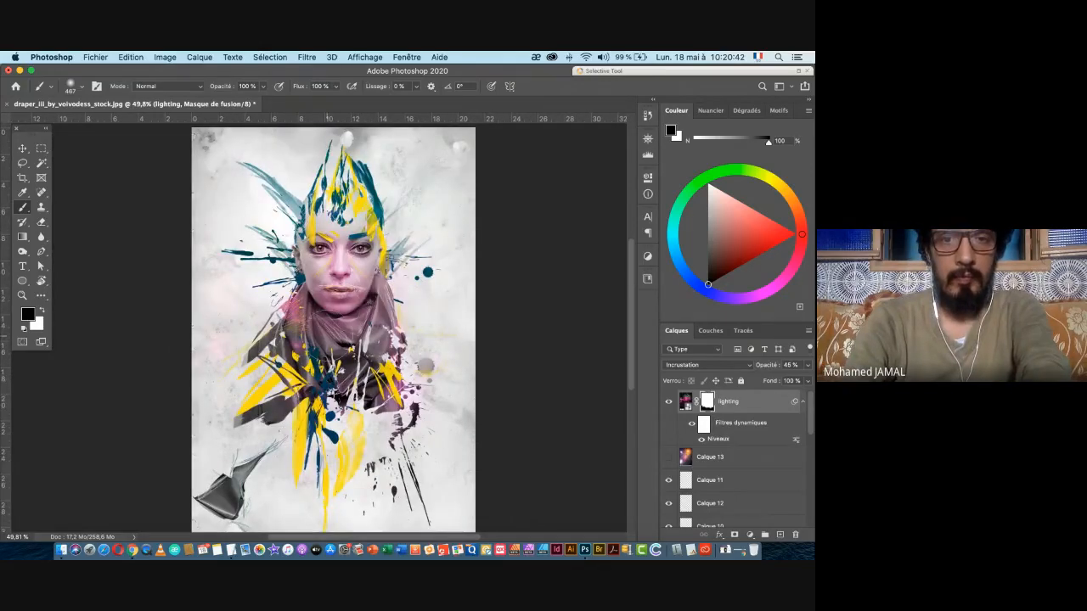
scroll(378, 336, up, 10)
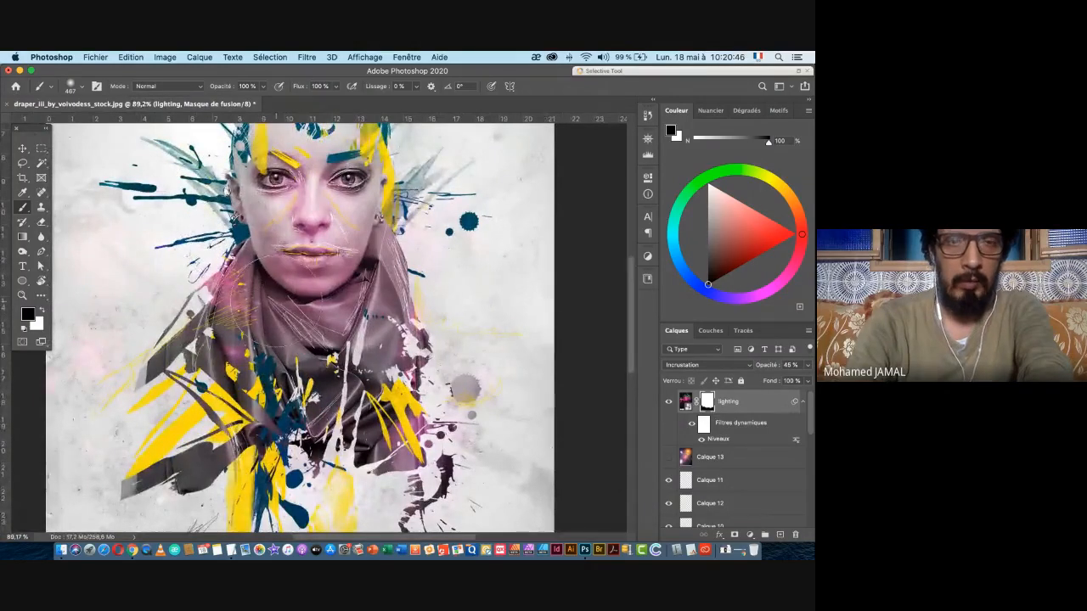
- Add a Teinte/Saturation adjustment to the lighting image itself, not its mask, and set the hue to -111
click(684, 403)
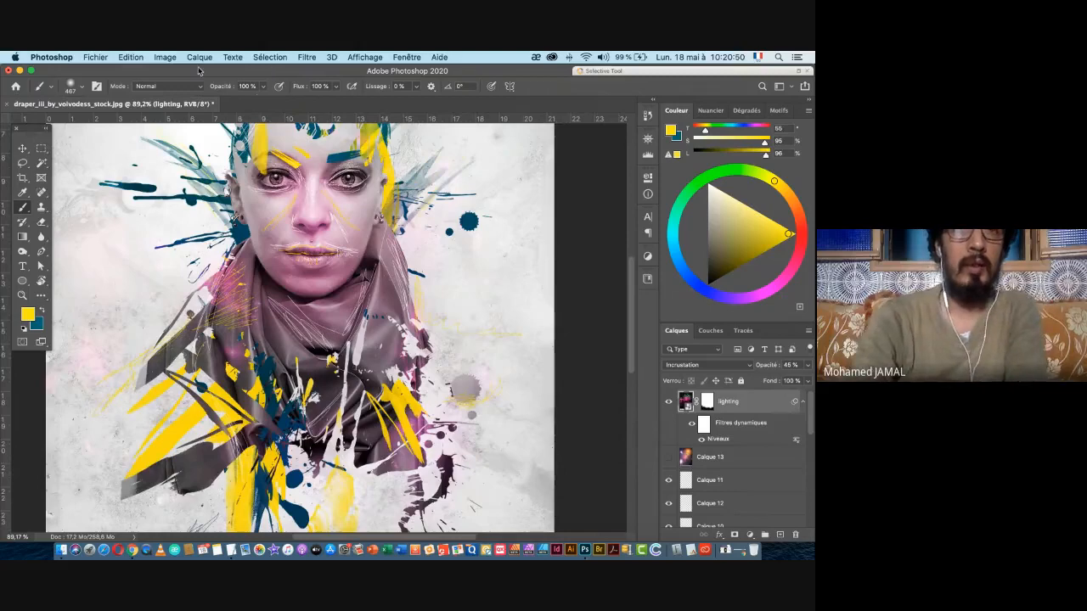
click(163, 58)
mouse_move(188, 89)
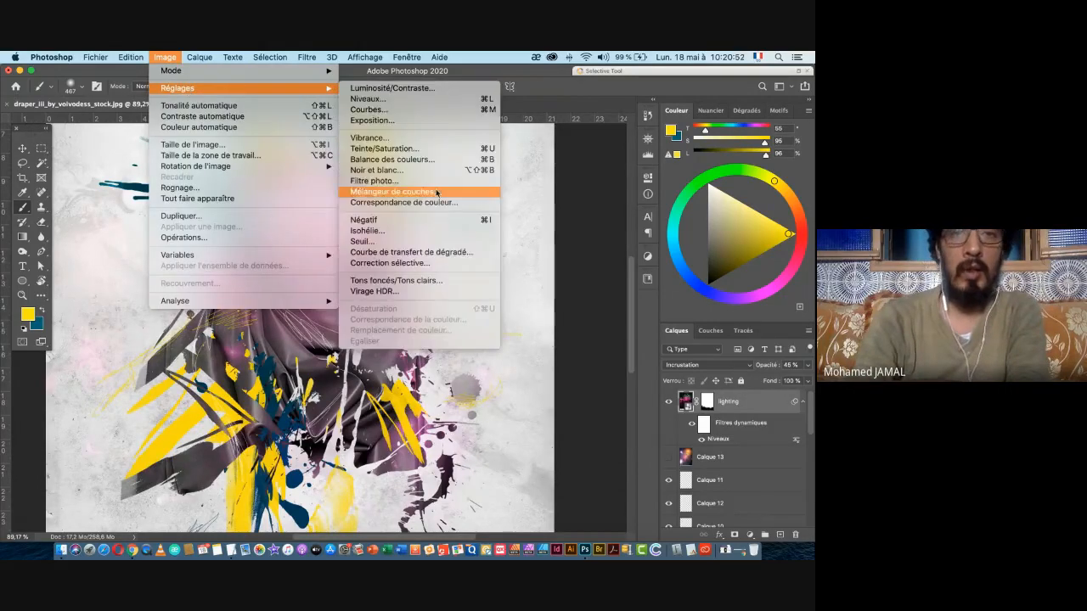
click(391, 149)
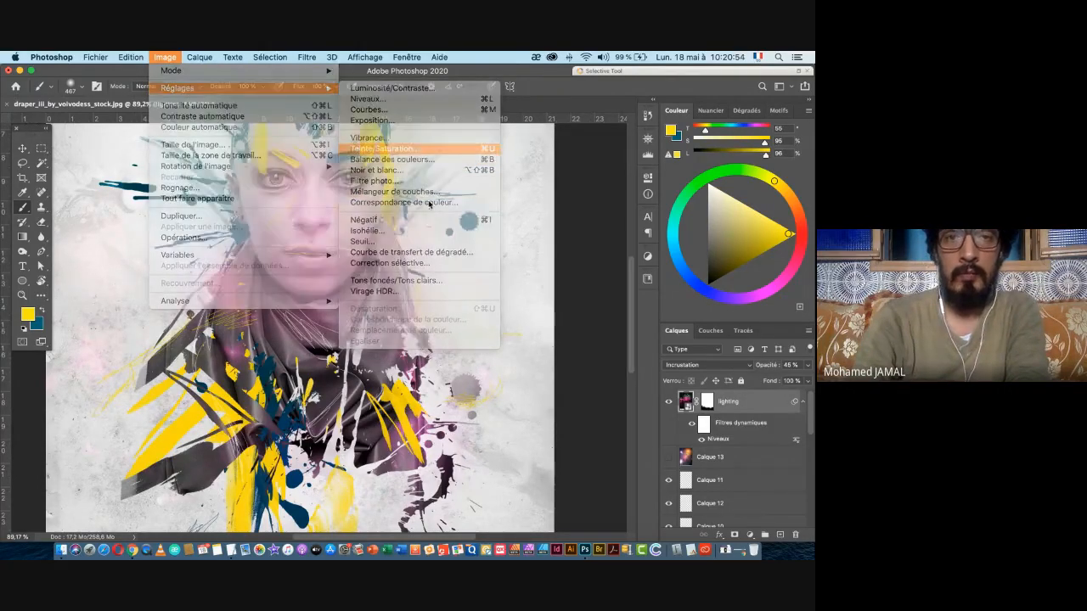
drag(387, 163, 602, 210)
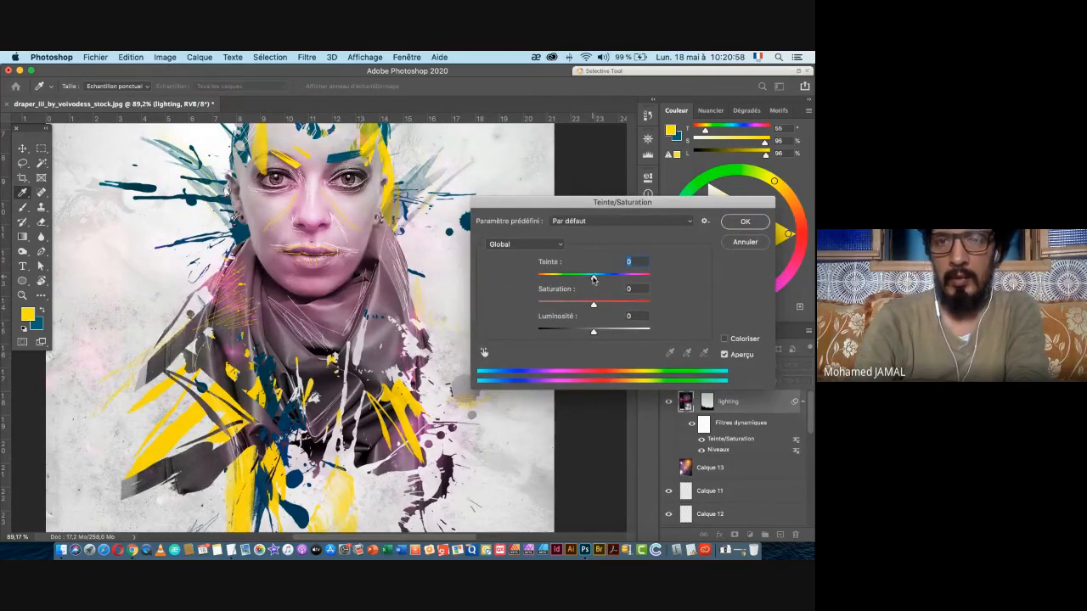
drag(594, 279, 552, 279)
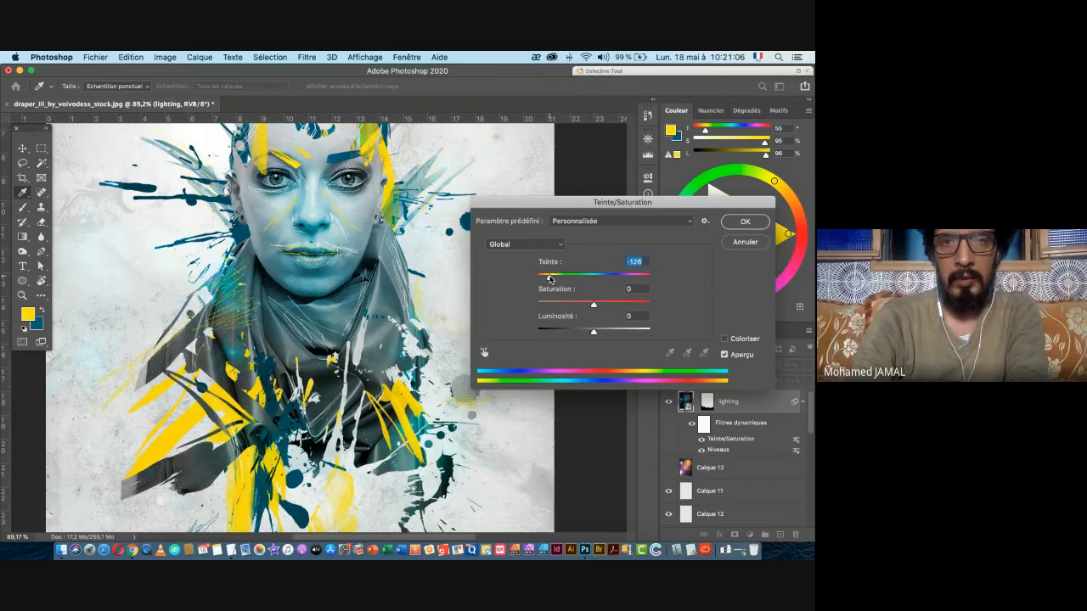
drag(550, 279, 552, 279)
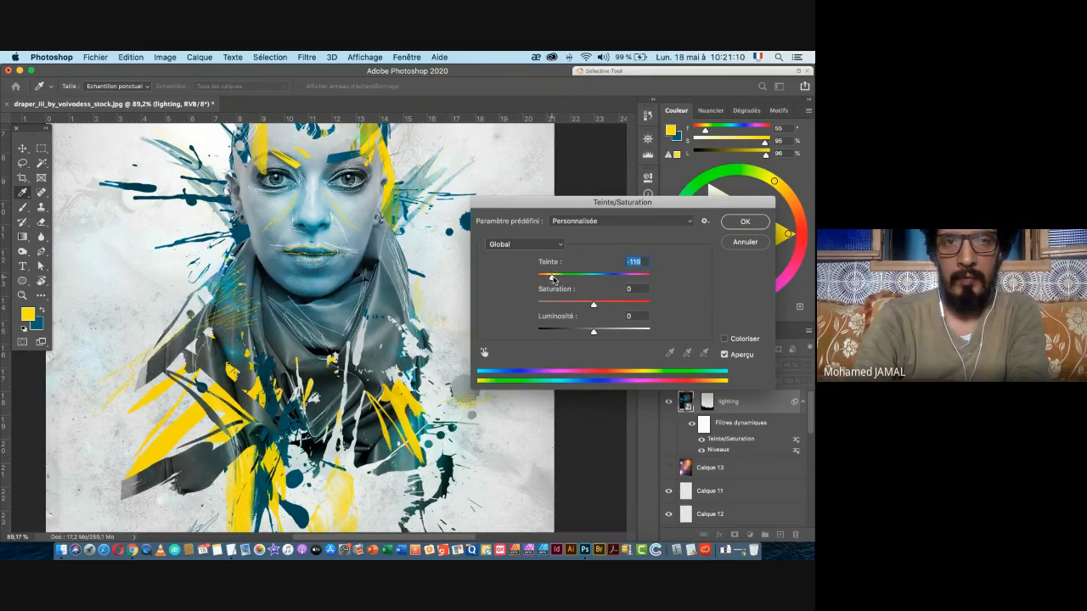
drag(552, 279, 555, 281)
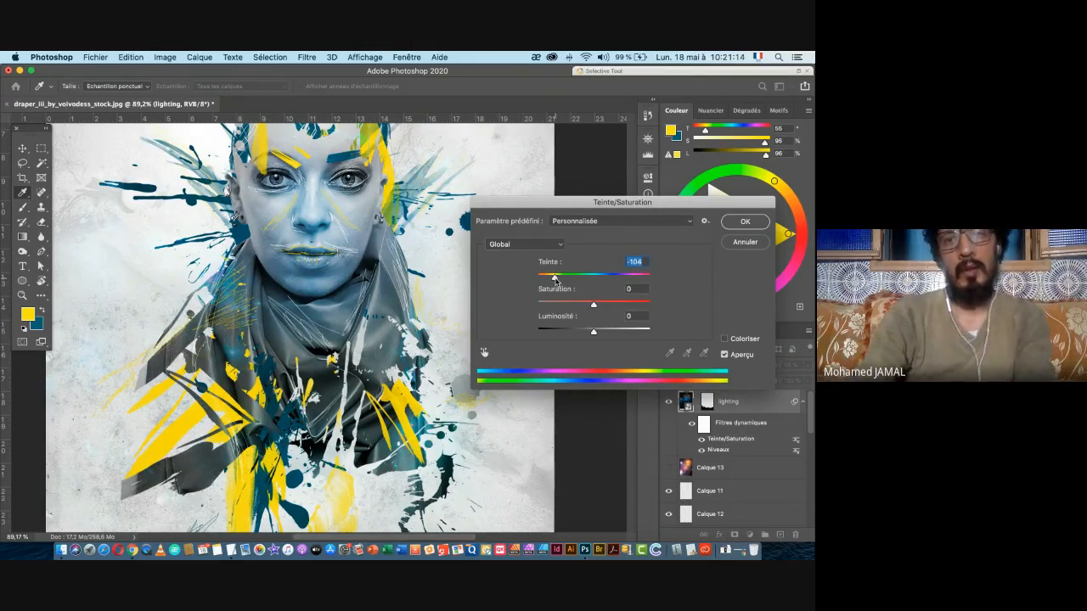
drag(555, 280, 554, 281)
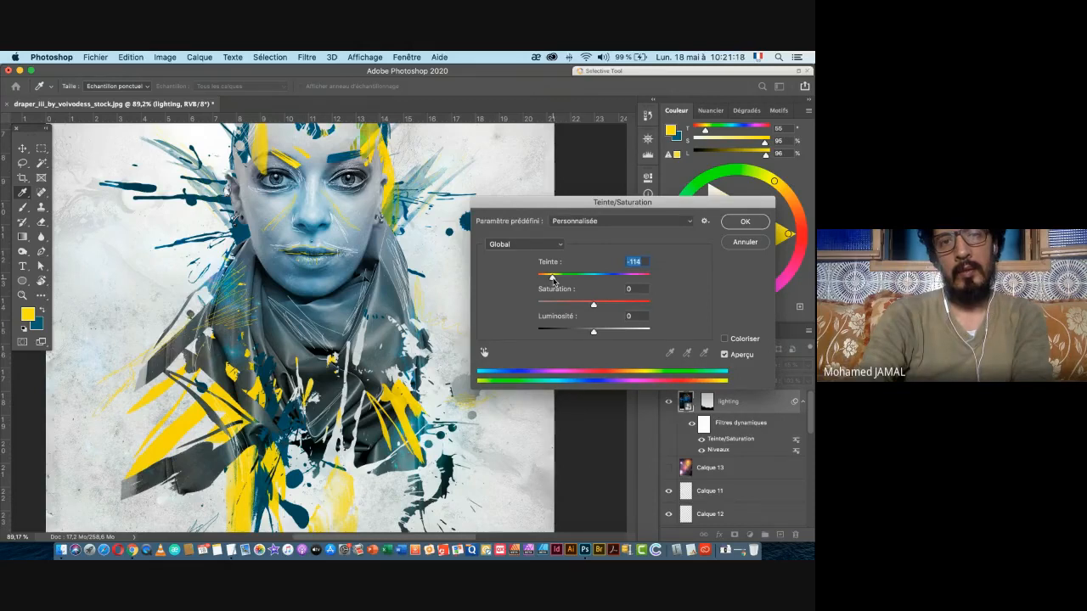
drag(554, 281, 554, 281)
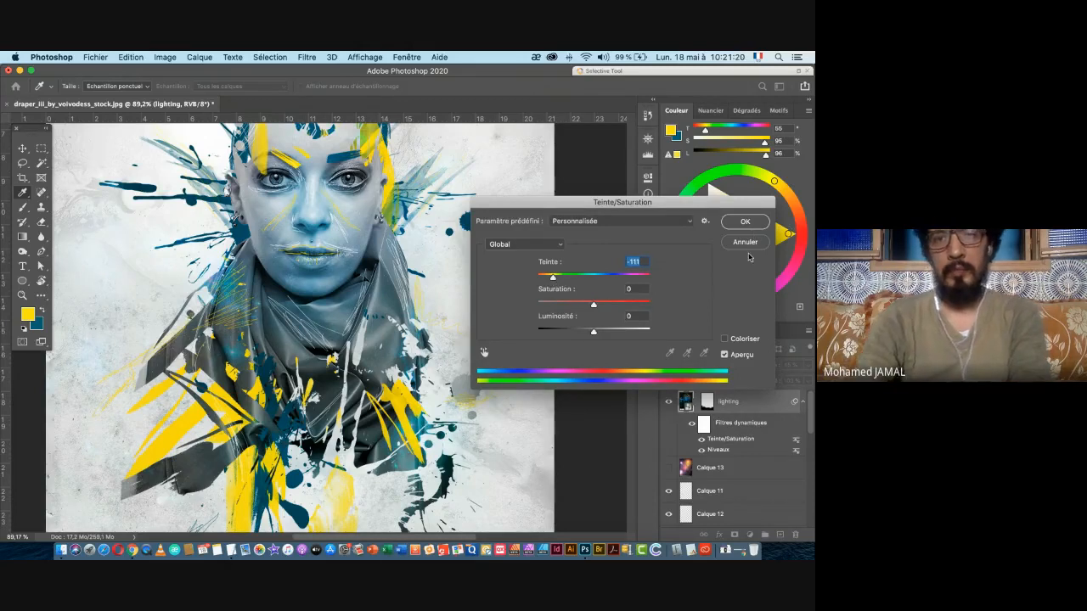
- Set the lighting layer's saturation to +1 and apply the Teinte/Saturation adjustment
mouse_move(593, 304)
mouse_down()
mouse_move(570, 308)
mouse_move(613, 309)
mouse_move(594, 307)
mouse_up()
click(627, 307)
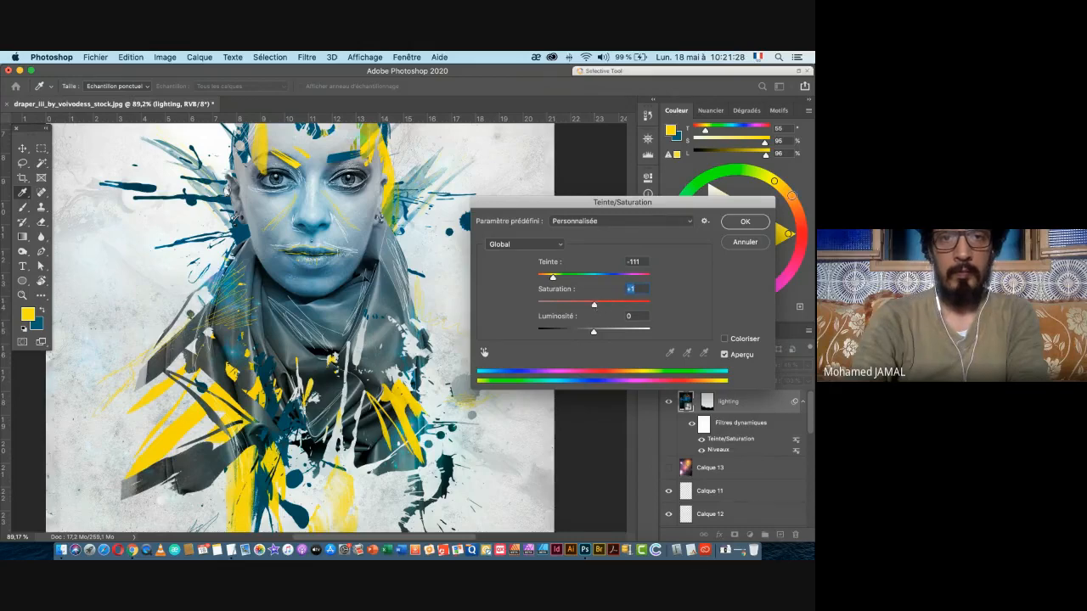
click(738, 224)
key(super+space)
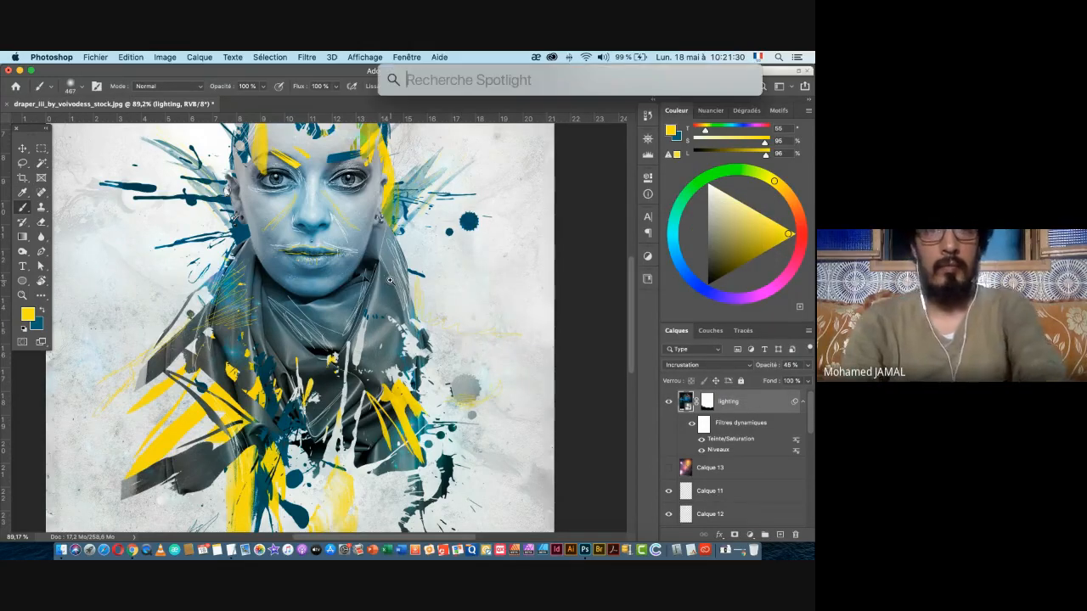
drag(390, 280, 432, 330)
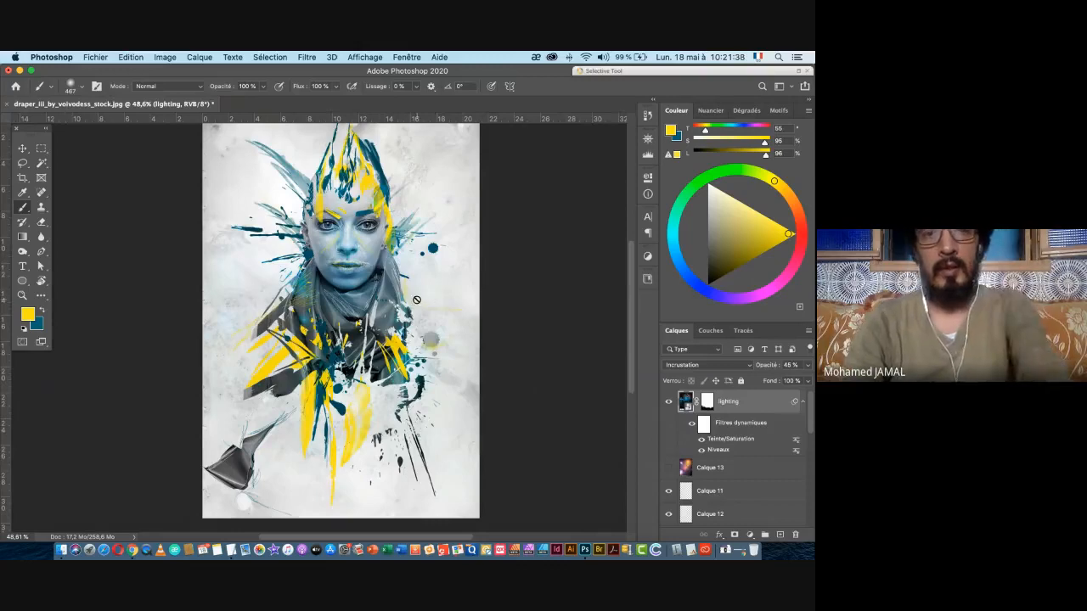
mouse_move(390, 265)
mouse_down()
mouse_move(390, 295)
mouse_move(390, 285)
mouse_up()
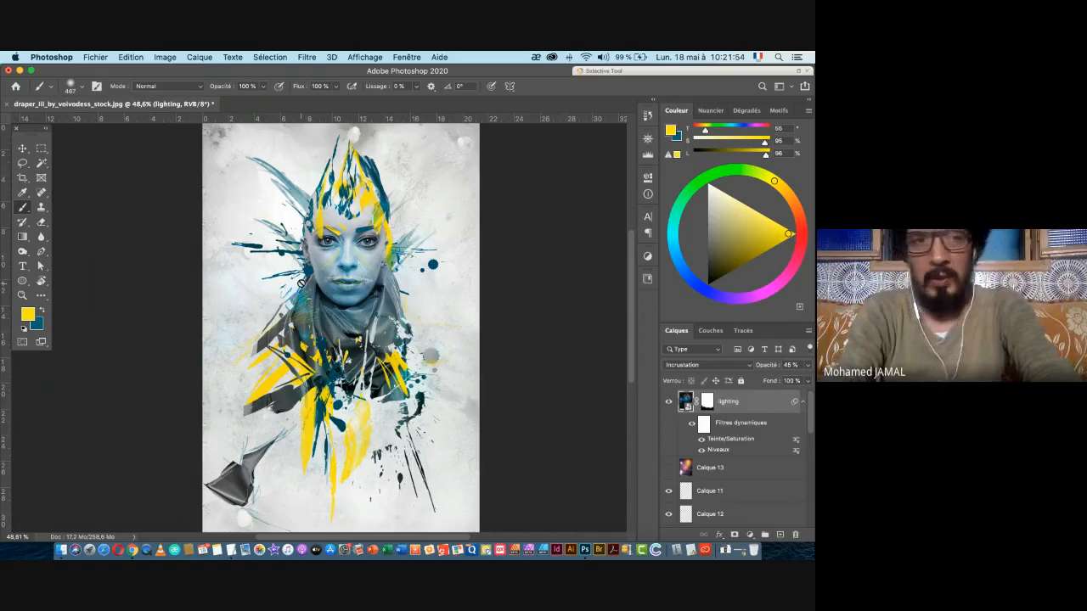
- Switch to the Google Meet call in Chrome and request to stop recording the meeting
key(super+Tab)
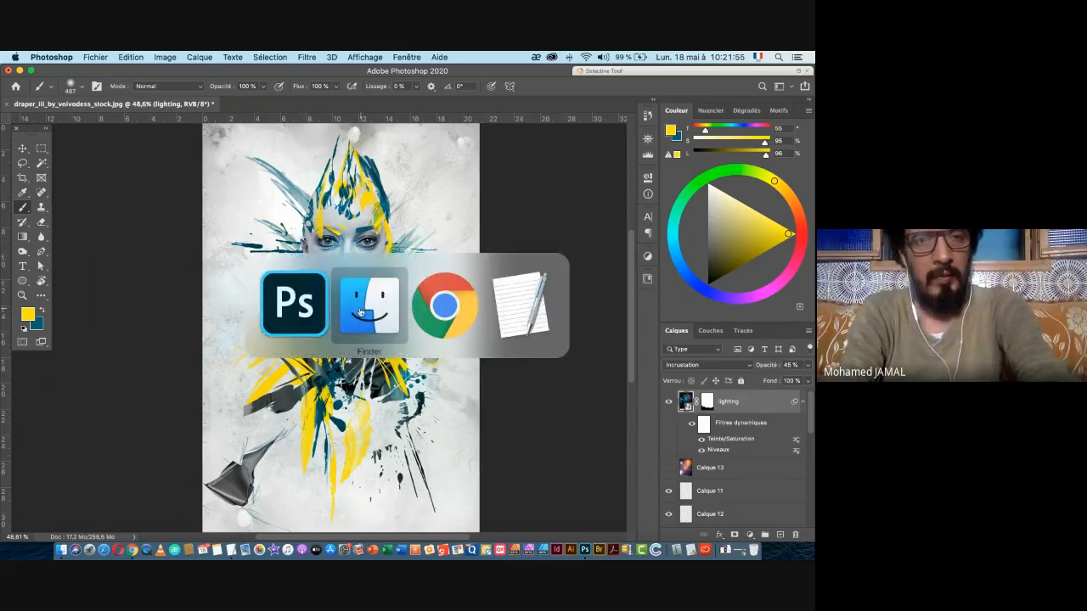
click(452, 313)
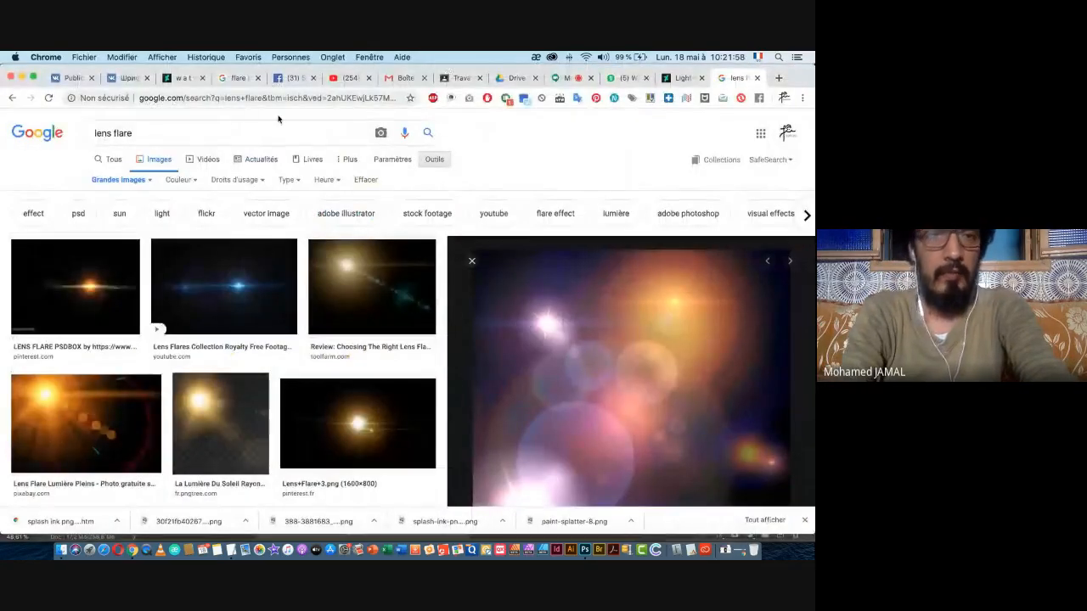
key(super+Tab)
key(Escape)
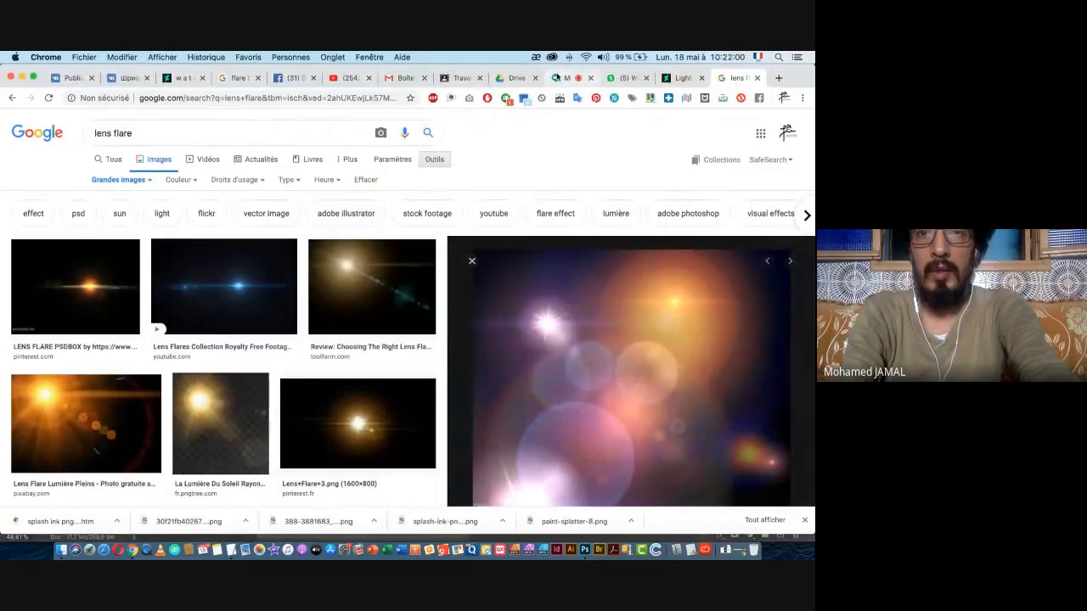
click(569, 78)
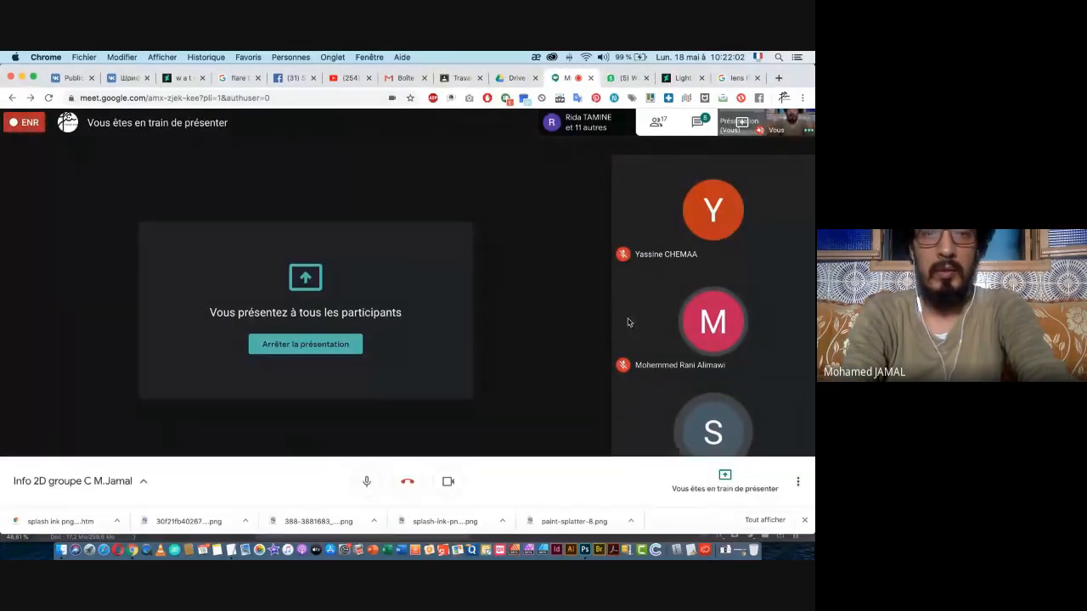
click(795, 482)
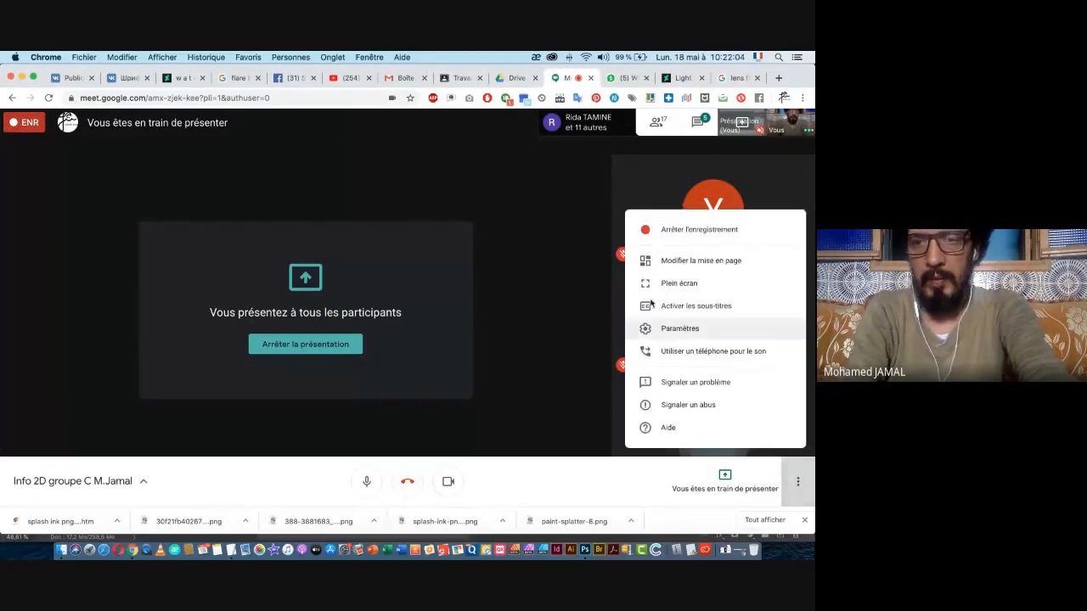
click(658, 230)
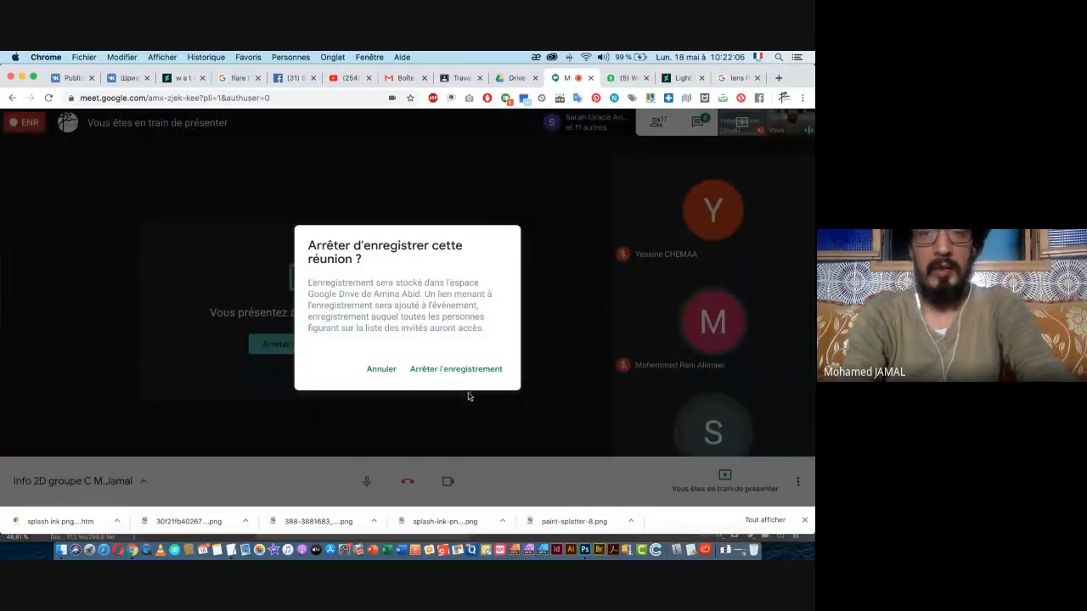